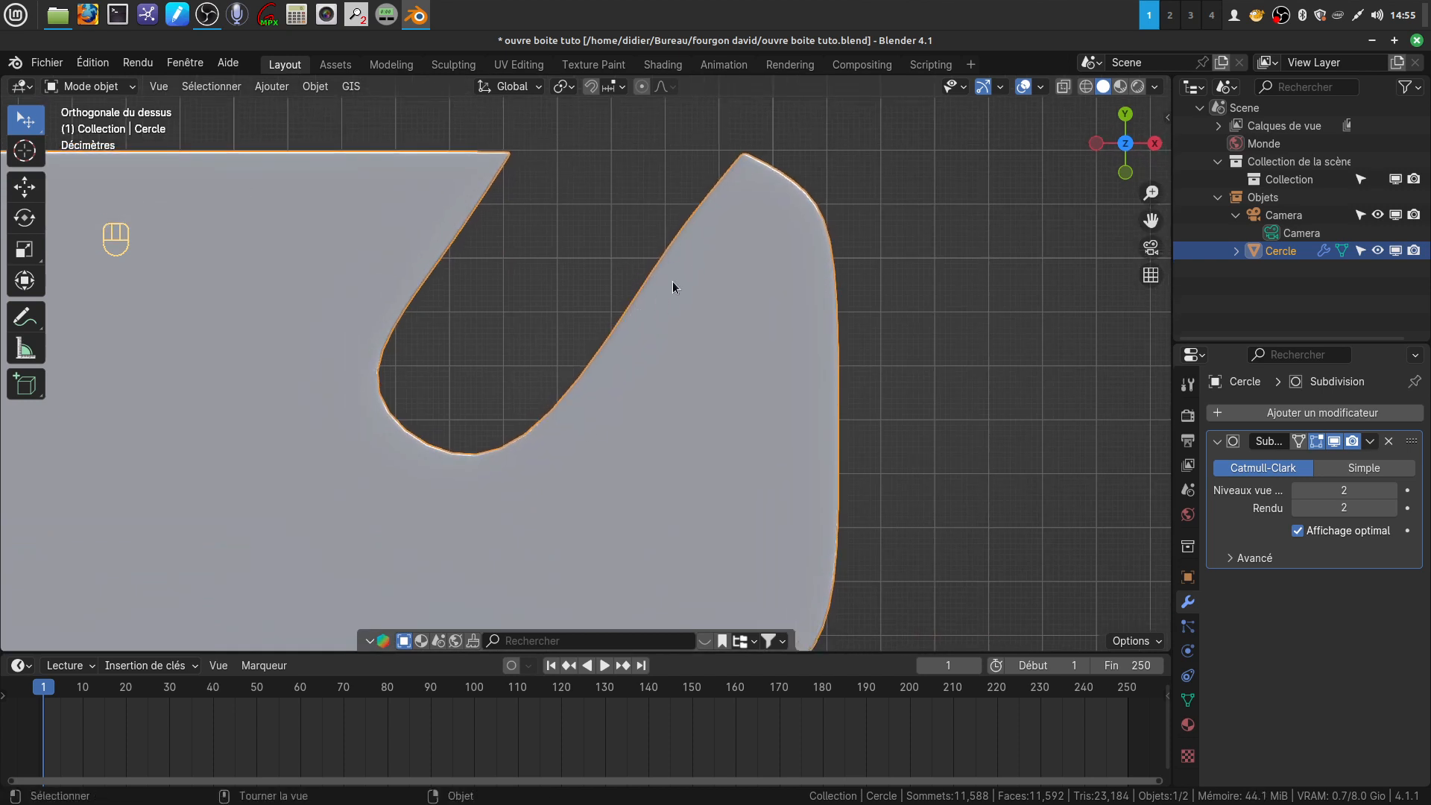
# Move the vertices on the notch's right edge, below the hook tip, about 0.014 m along X
pyautogui.press('Tab')
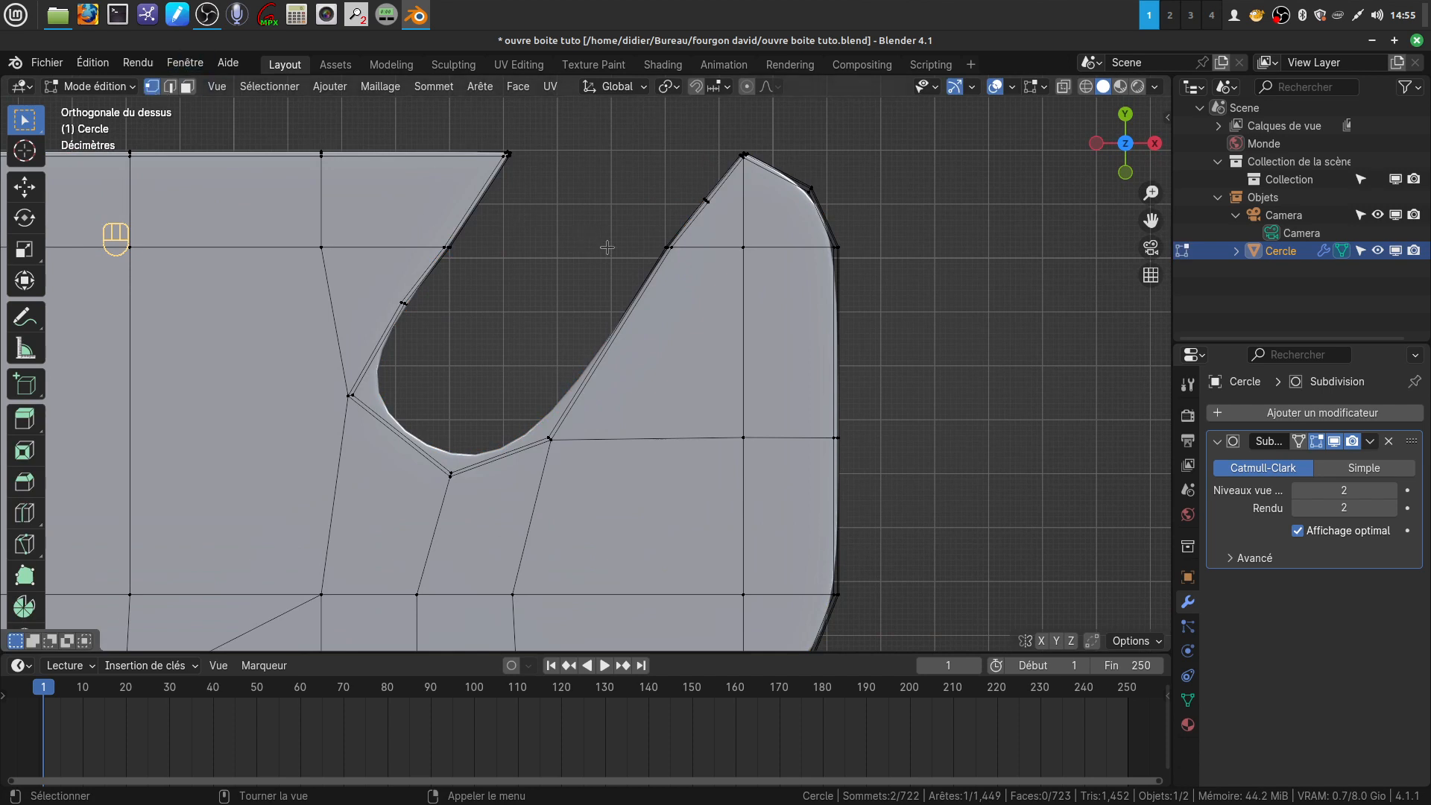
pyautogui.press('z')
pyautogui.moveTo(620, 233); pyautogui.dragTo(686, 267)
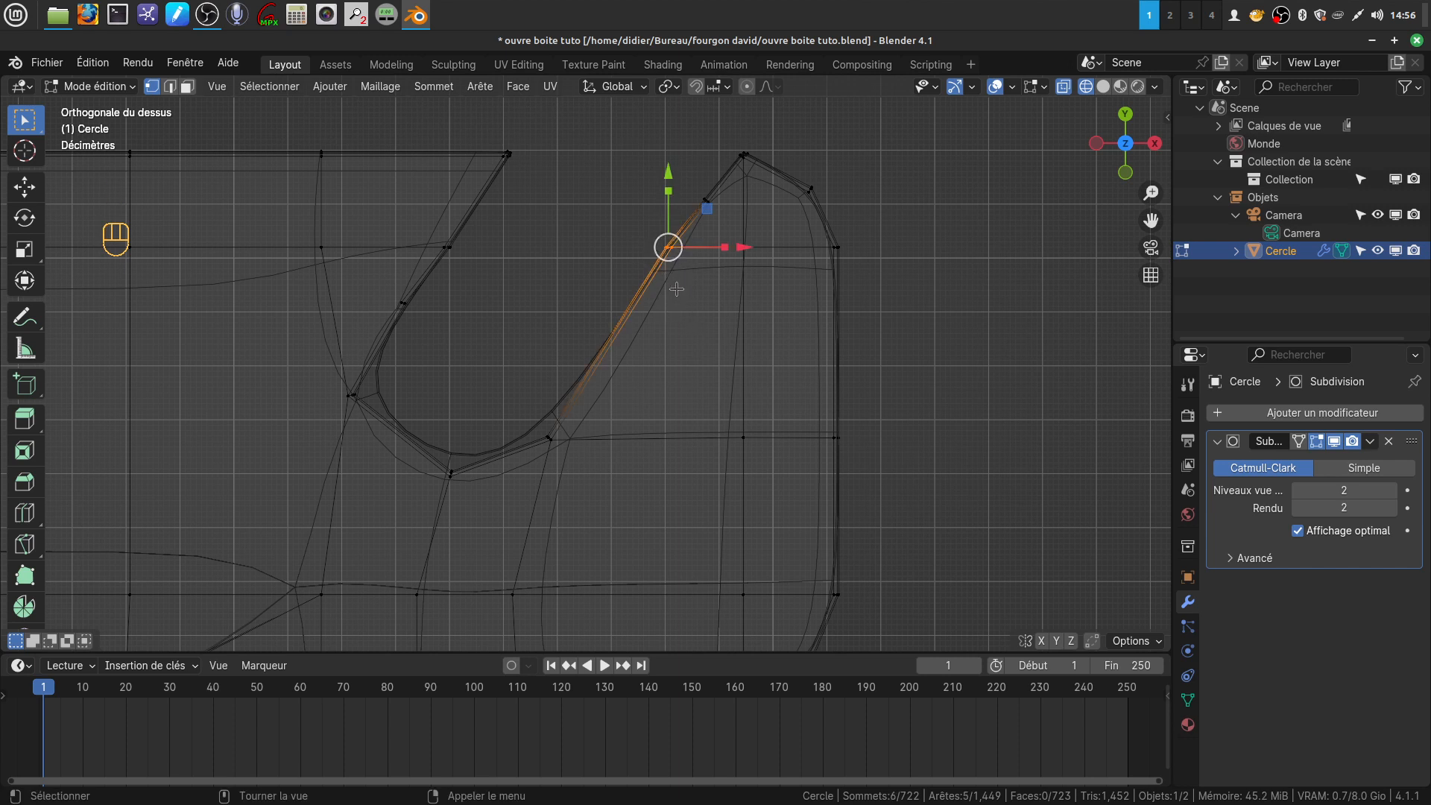
pyautogui.press('z')
pyautogui.moveTo(745, 249); pyautogui.dragTo(749, 246)
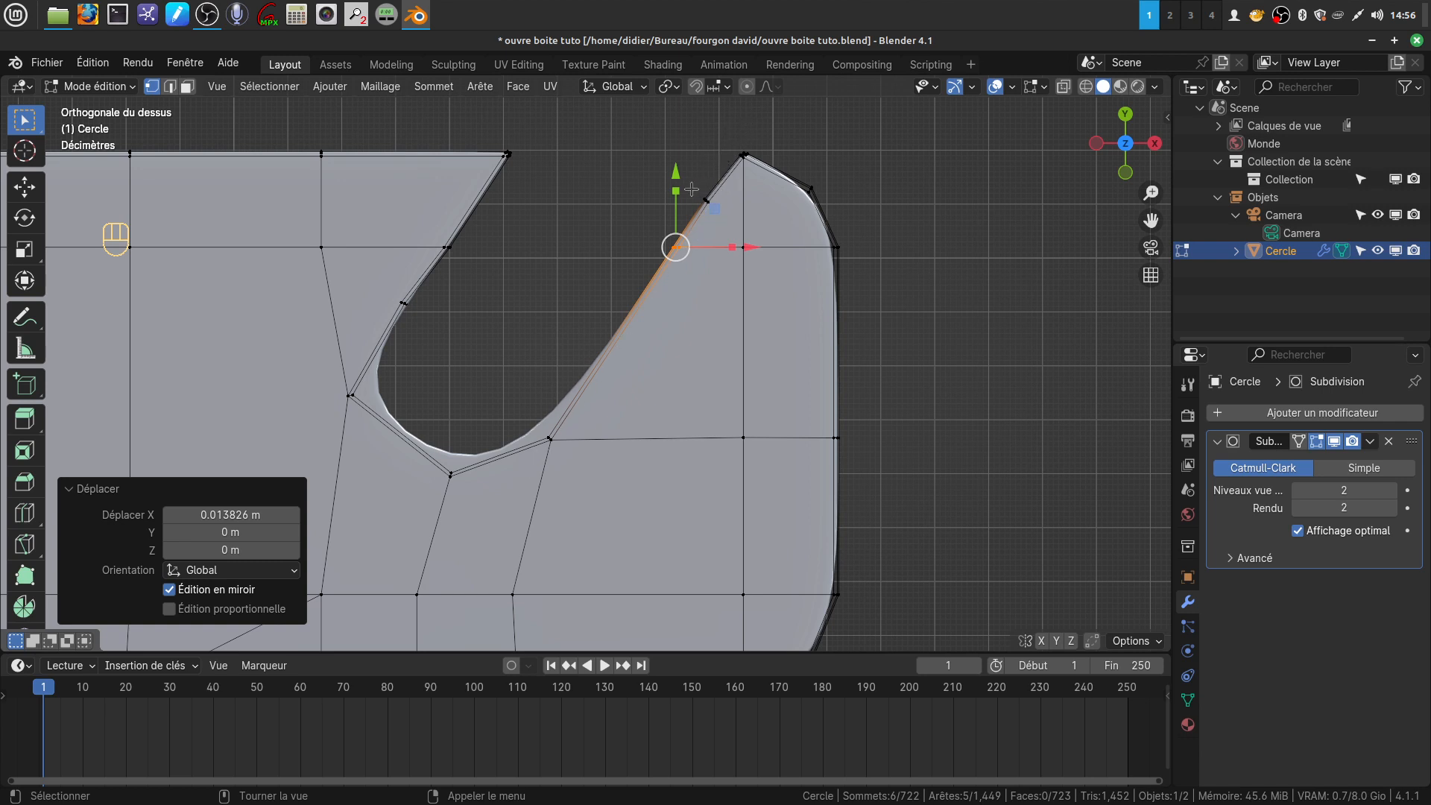
pyautogui.moveTo(691, 189); pyautogui.dragTo(690, 177)
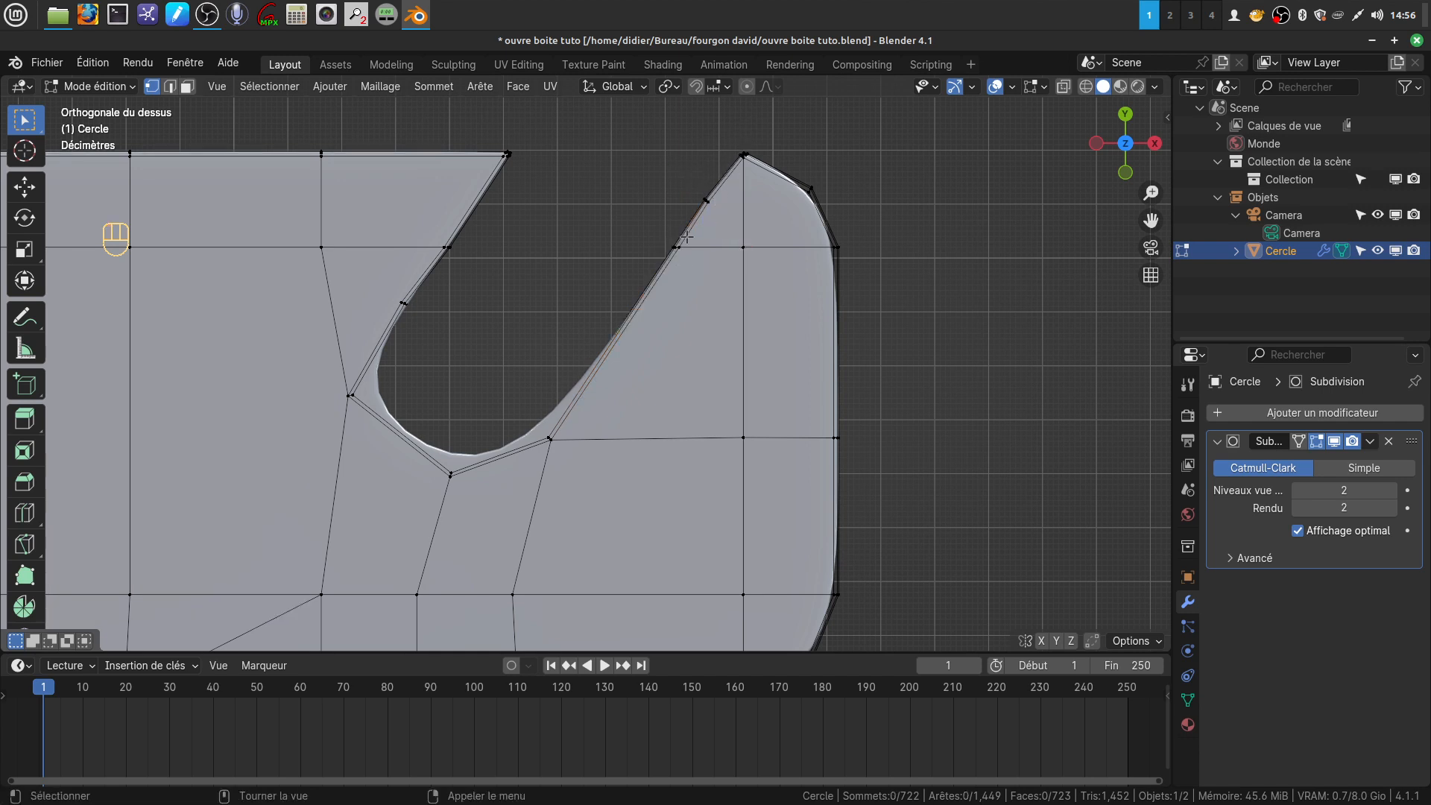
# Select the two vertex groups along the upper right edge of the notch and shift them about 0.004 m along X
pyautogui.press('z')
pyautogui.moveTo(664, 188); pyautogui.dragTo(708, 270)
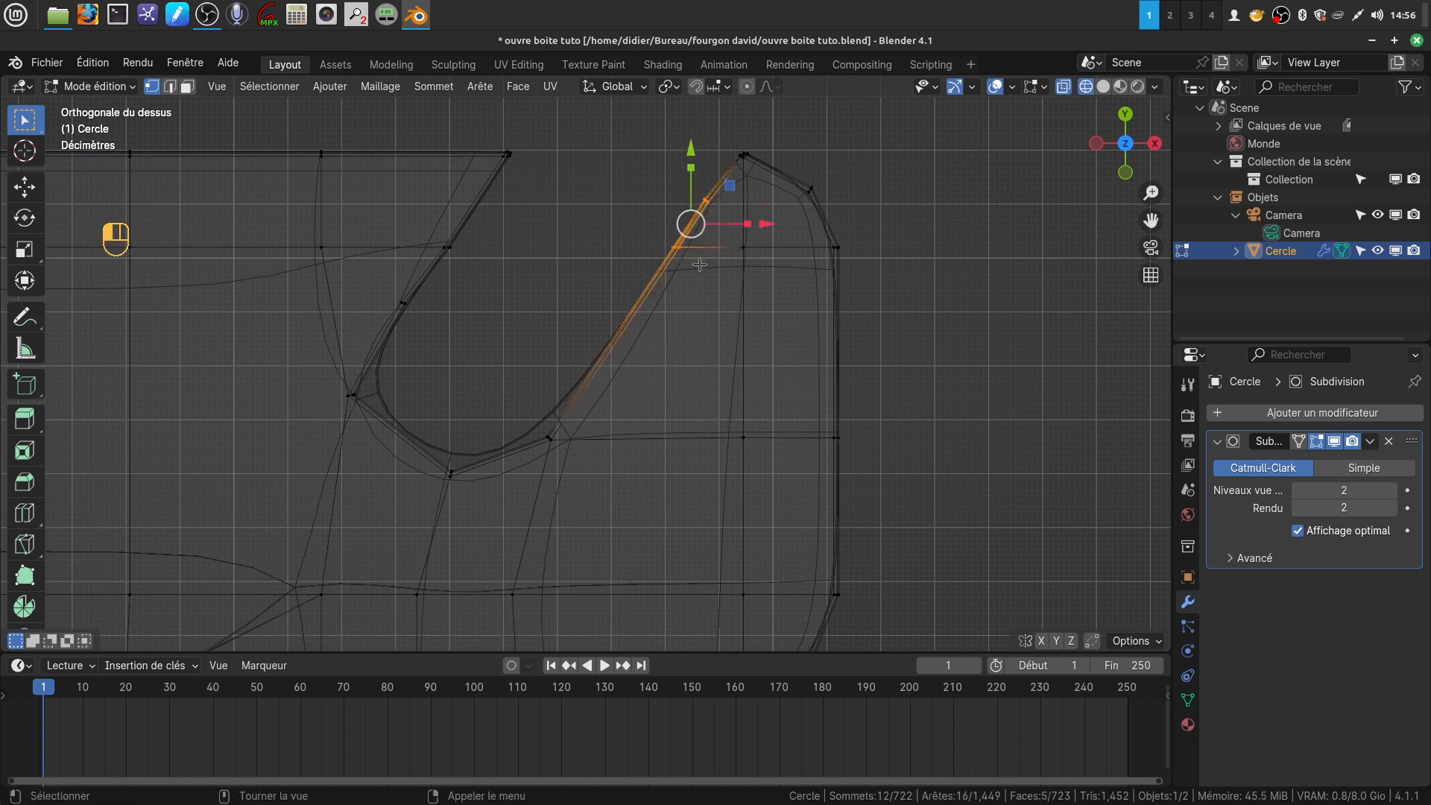
pyautogui.moveTo(775, 223); pyautogui.dragTo(779, 223)
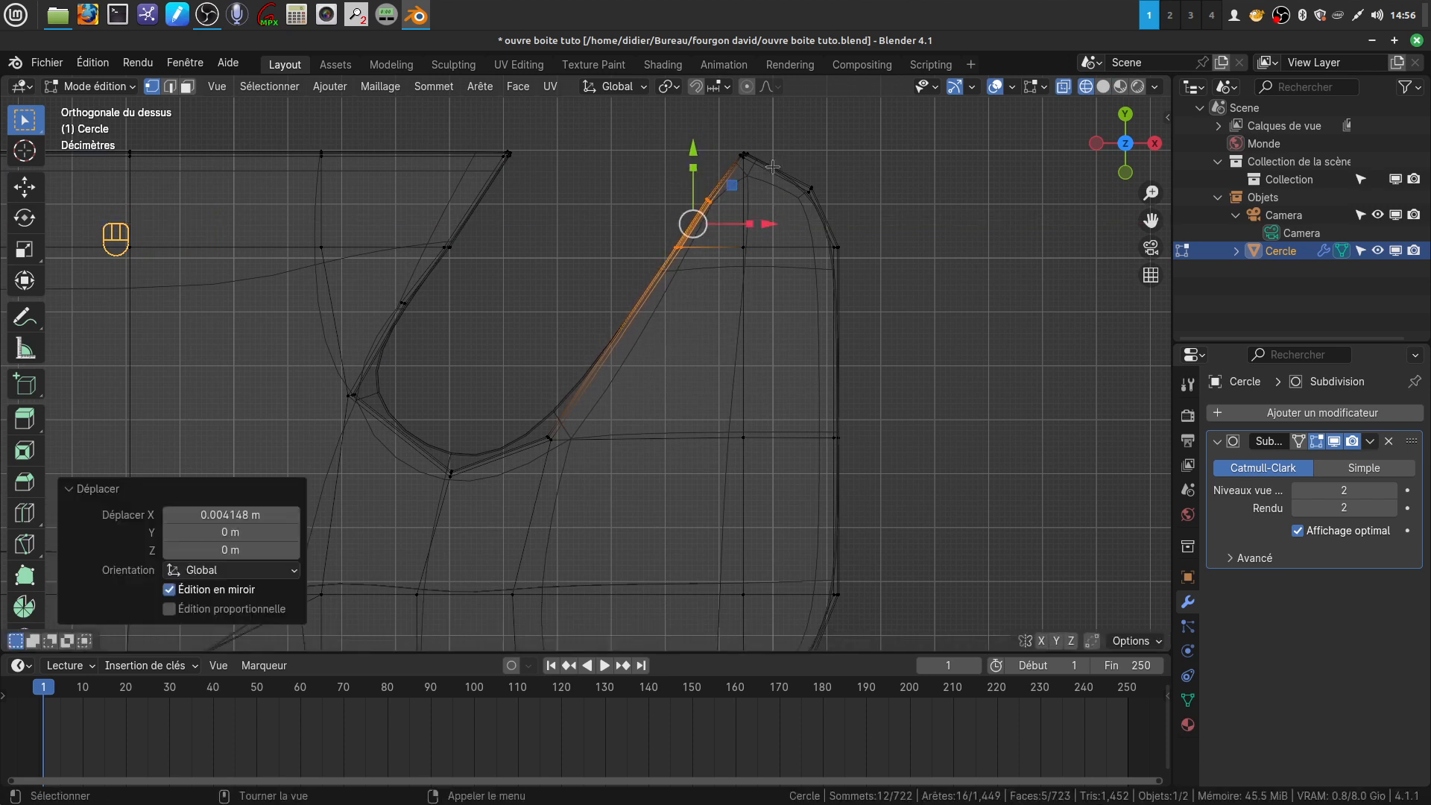
# Move the hook tip vertices about -0.012 m along X and return to Object Mode with solid shading
pyautogui.click(761, 170)
pyautogui.moveTo(819, 155); pyautogui.dragTo(812, 156)
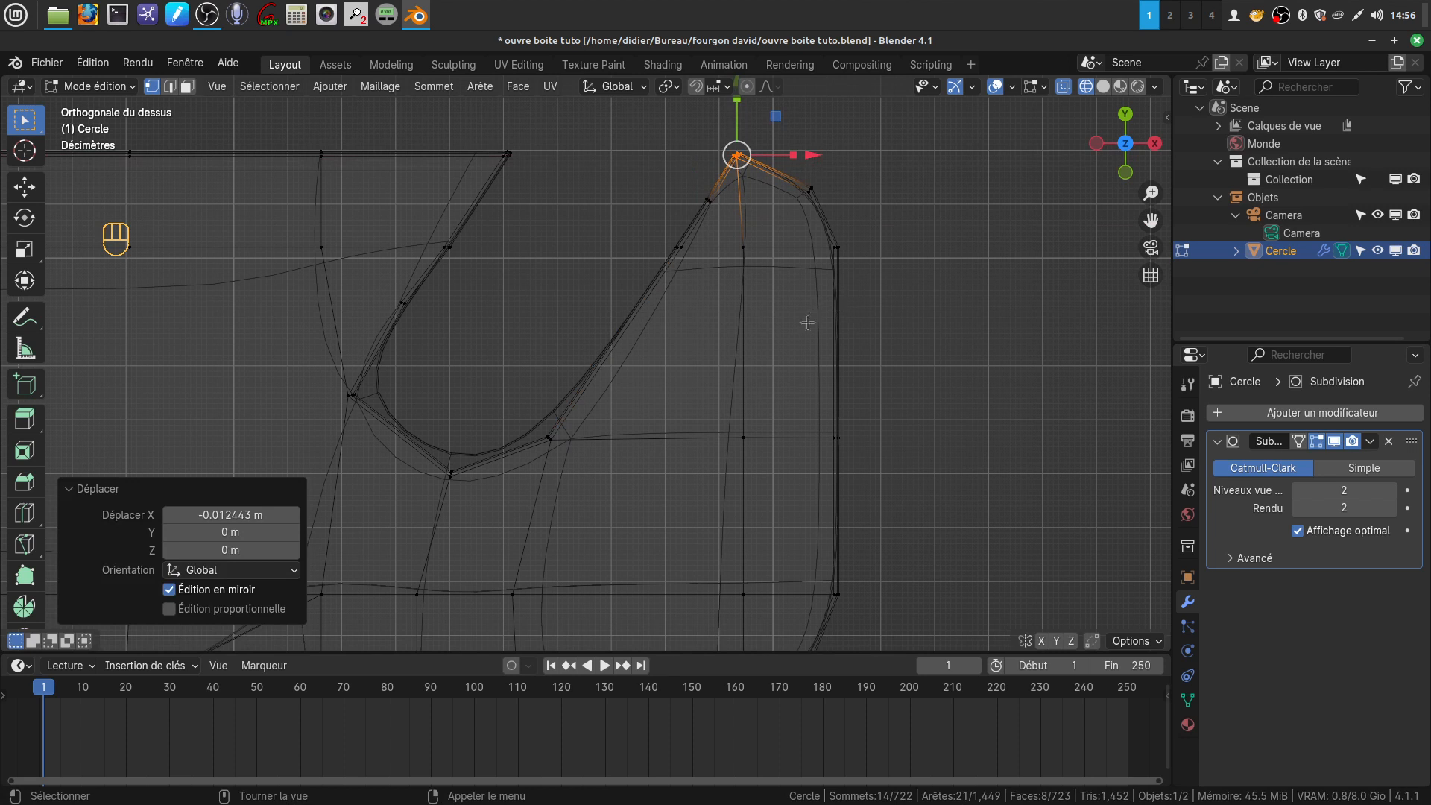
pyautogui.press('z')
pyautogui.press('Tab')
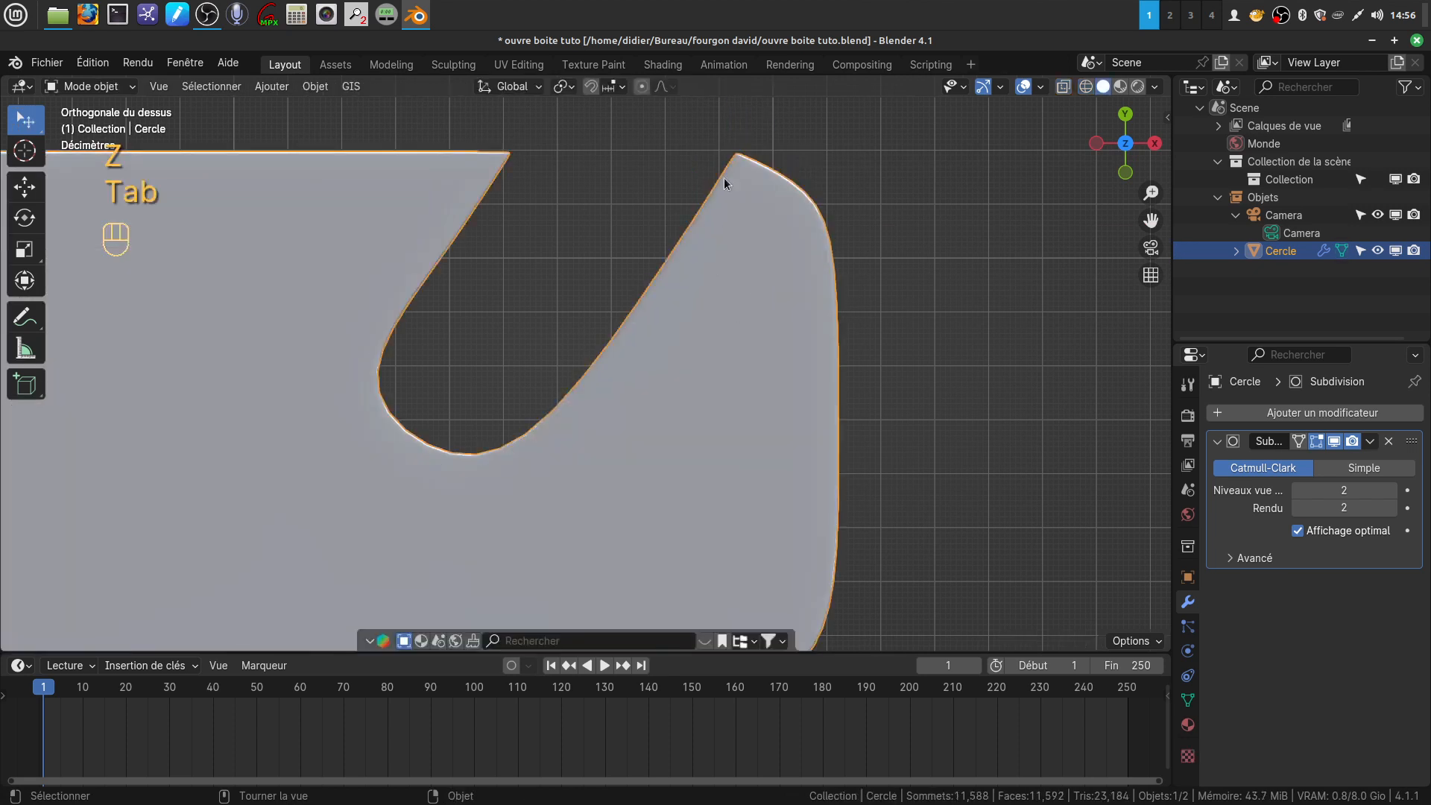
# Deselect the opener body and add a 2 m plane mesh at the origin
pyautogui.scroll(-5, 588, 200)
pyautogui.moveTo(597, 452); pyautogui.dragTo(549, 351, button='middle')
pyautogui.moveTo(543, 466); pyautogui.dragTo(650, 294, button='middle')
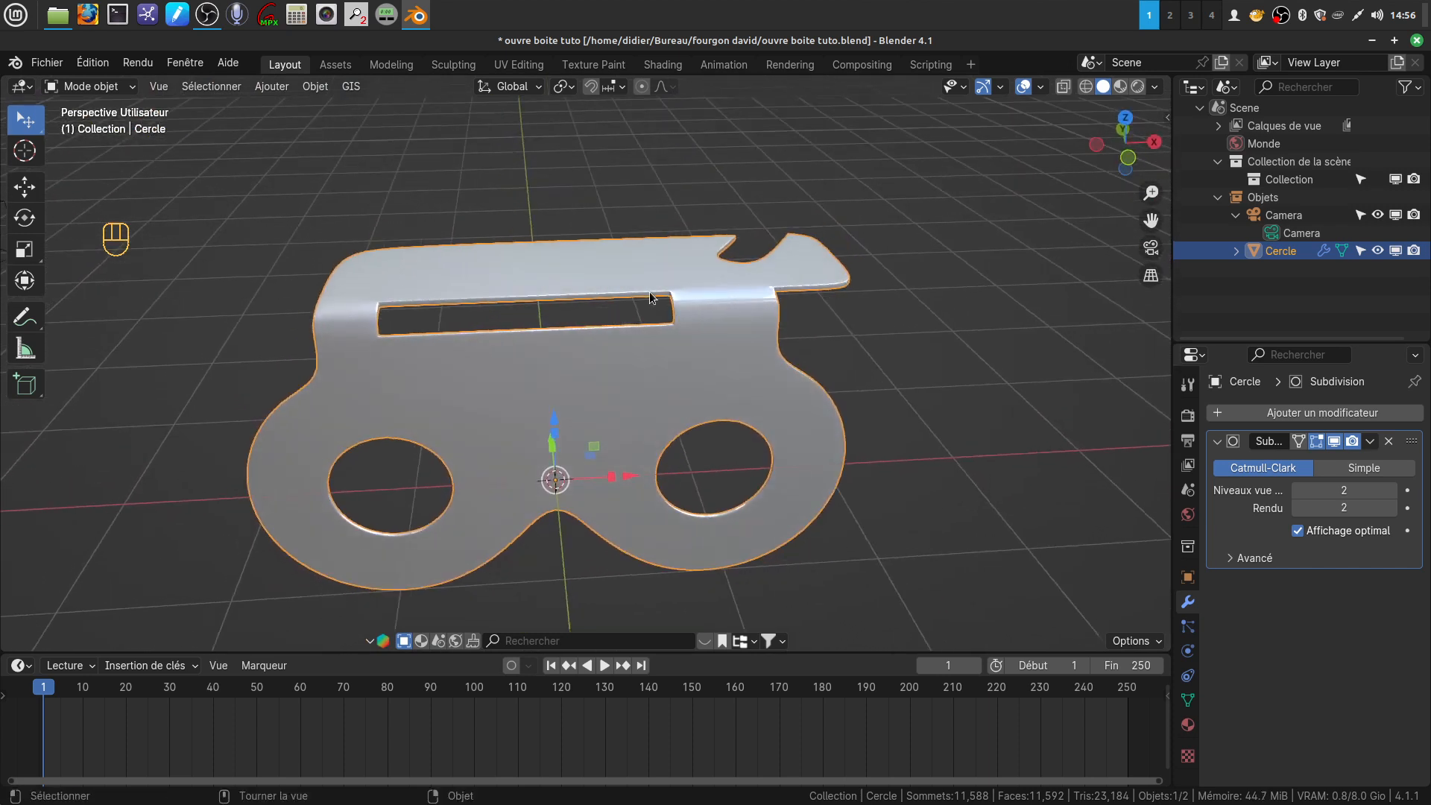
pyautogui.moveTo(437, 340); pyautogui.dragTo(547, 345, button='middle')
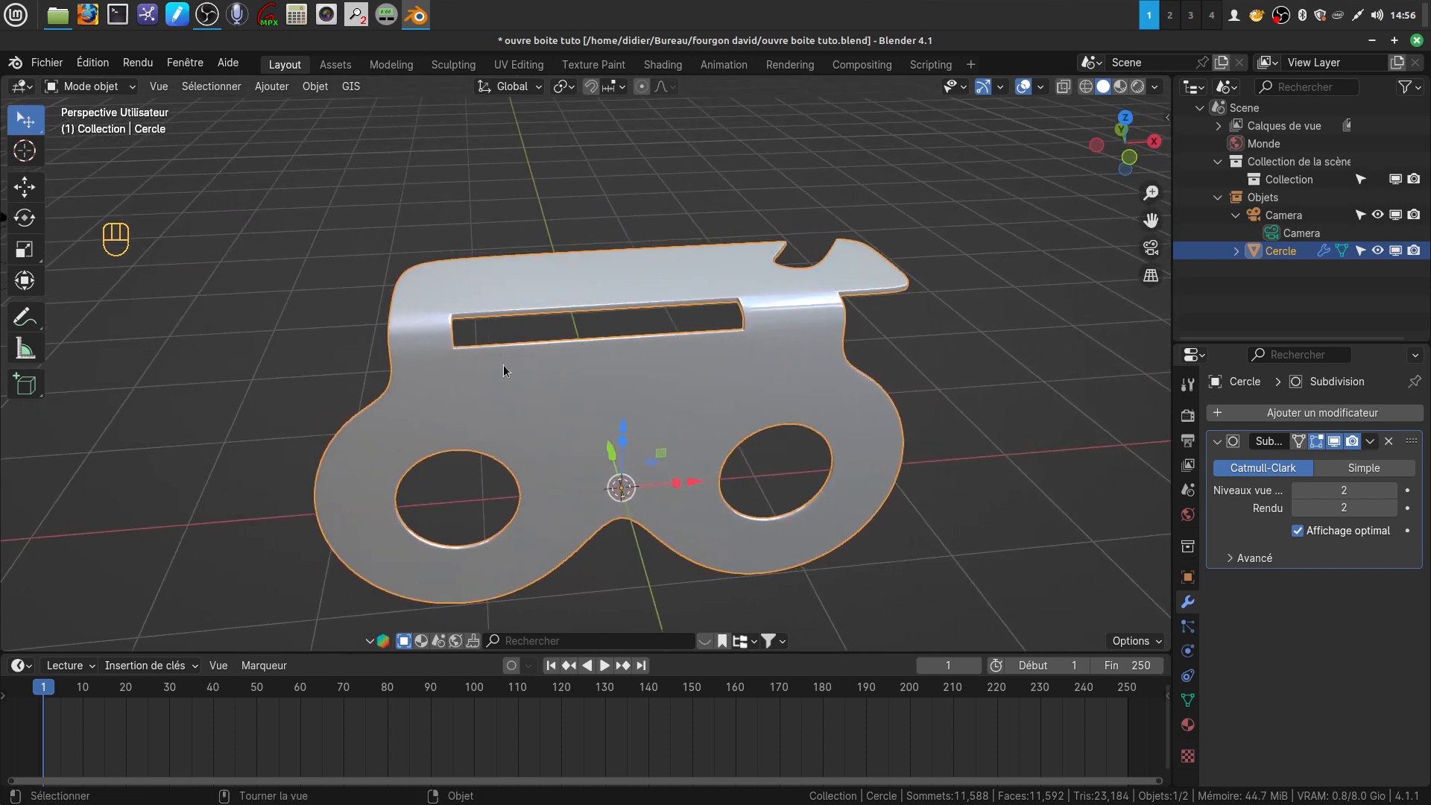
pyautogui.moveTo(518, 448)
pyautogui.mouseDown(button='middle')
pyautogui.moveTo(511, 458)
pyautogui.moveTo(511, 431)
pyautogui.mouseUp(button='middle')
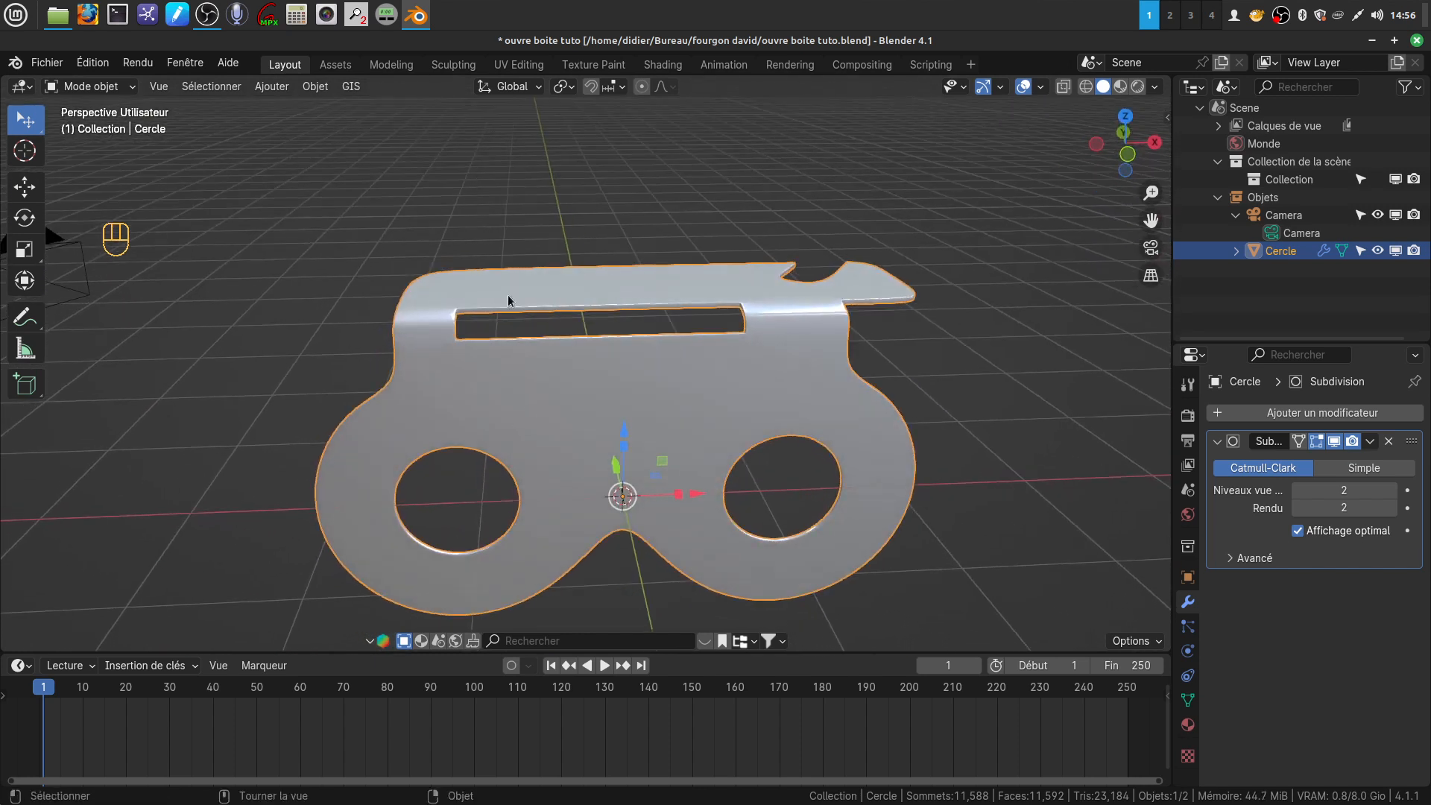
pyautogui.click(197, 364)
pyautogui.moveTo(197, 364); pyautogui.dragTo(359, 415, button='middle')
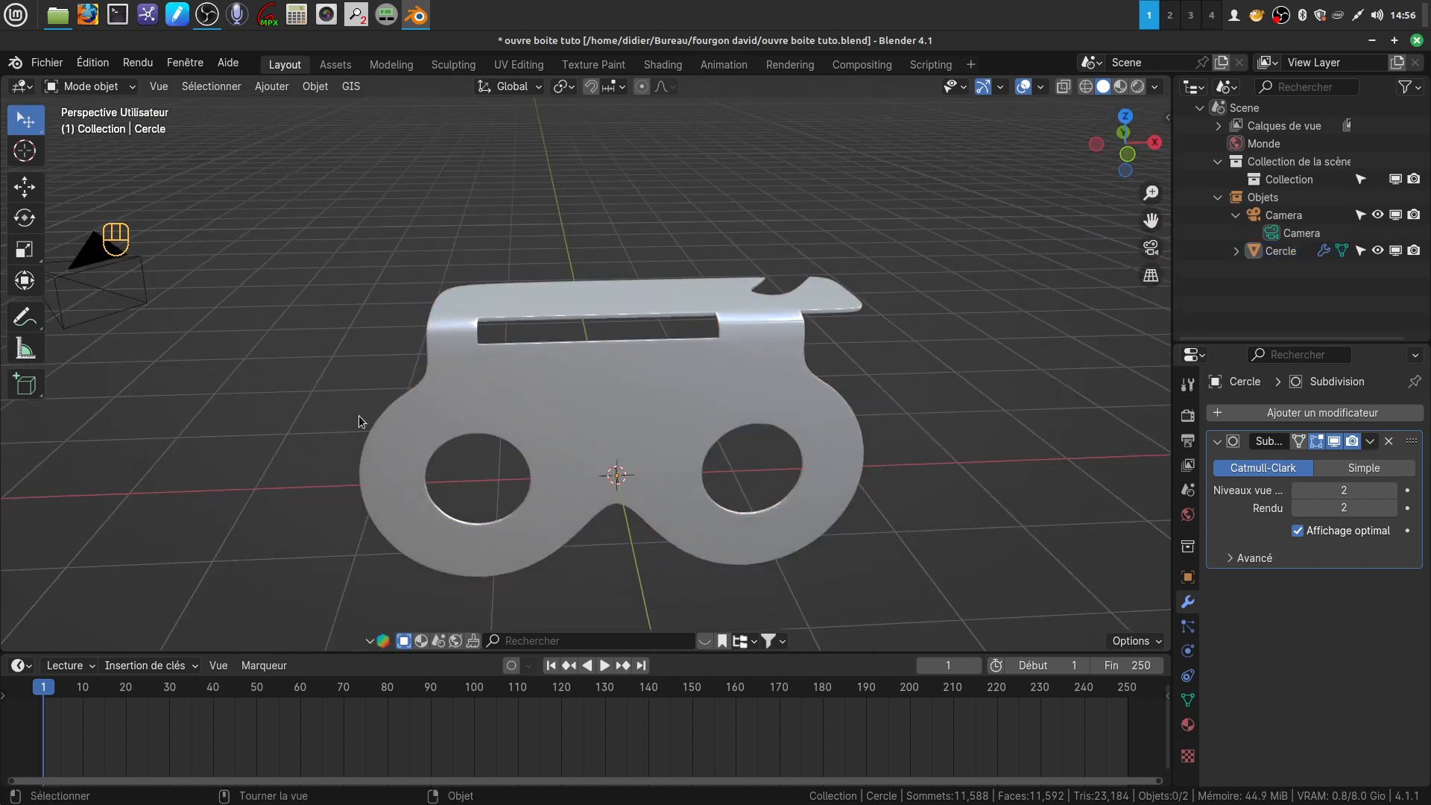
pyautogui.click(285, 88)
pyautogui.moveTo(298, 114)
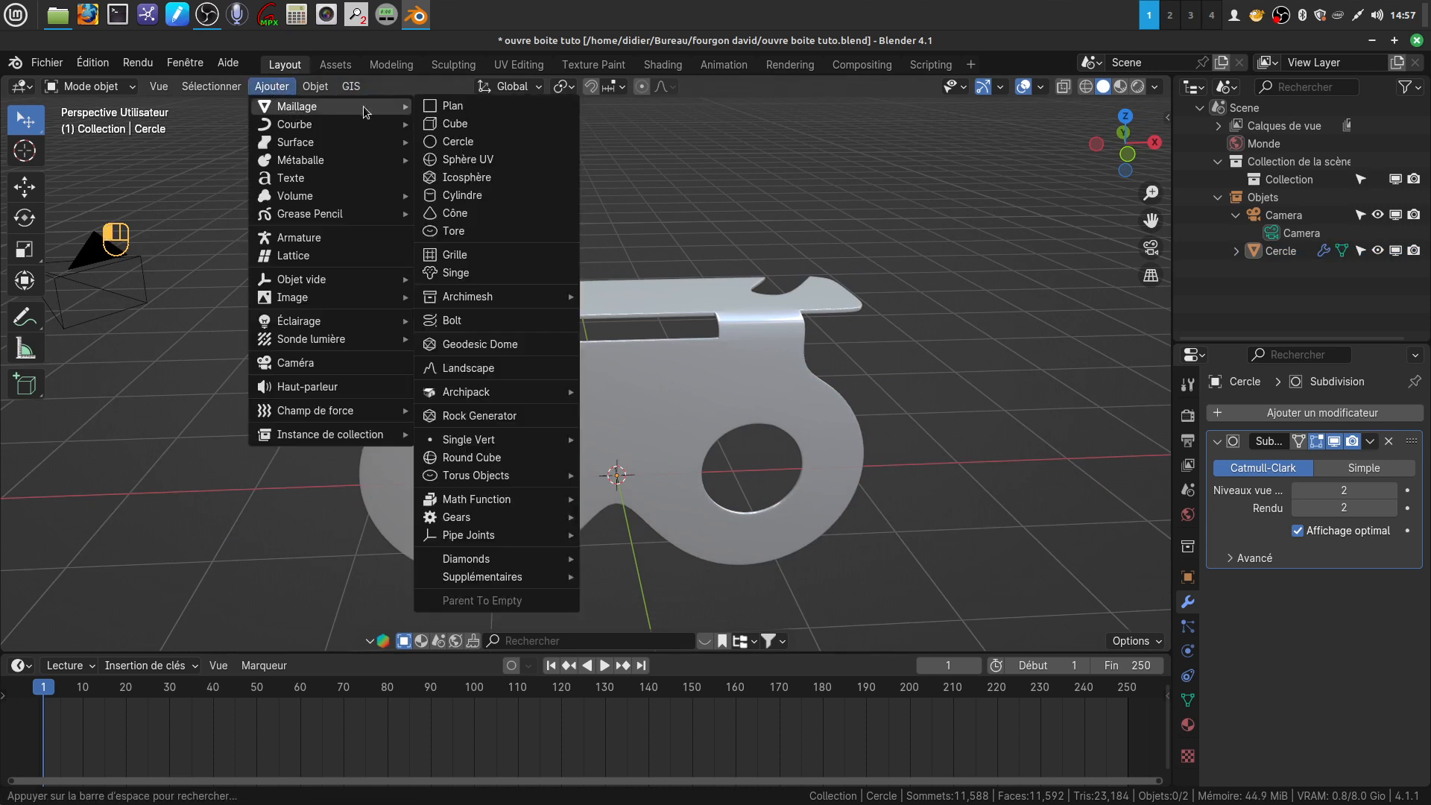
pyautogui.click(452, 107)
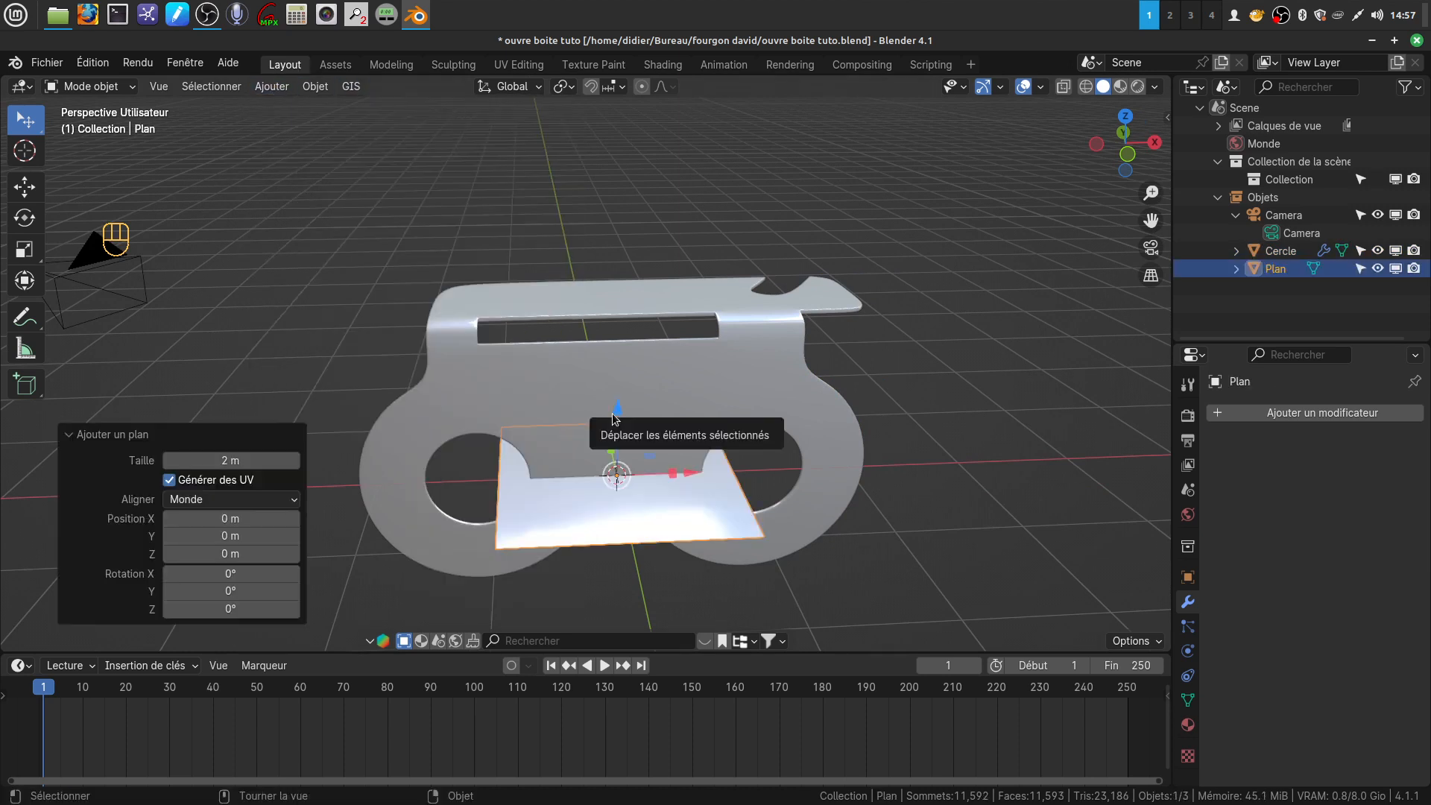
# In Edit Mode, rotate the plane's geometry 90° about X and raise it about 1.72 m along Z
pyautogui.press('Tab')
pyautogui.write('rx90')
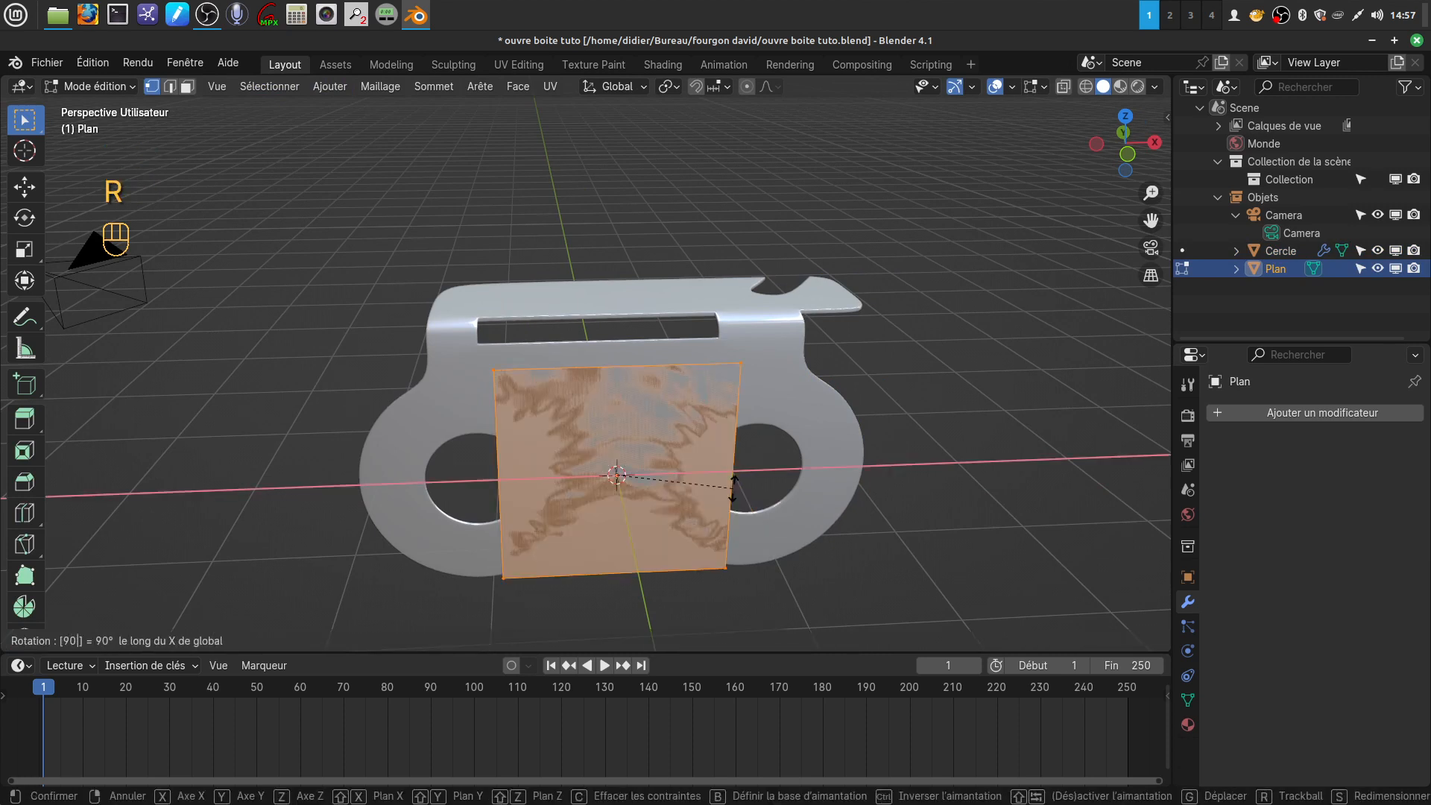
pyautogui.press('Return')
pyautogui.moveTo(618, 412); pyautogui.dragTo(619, 205)
pyautogui.moveTo(648, 329); pyautogui.dragTo(615, 300, button='middle')
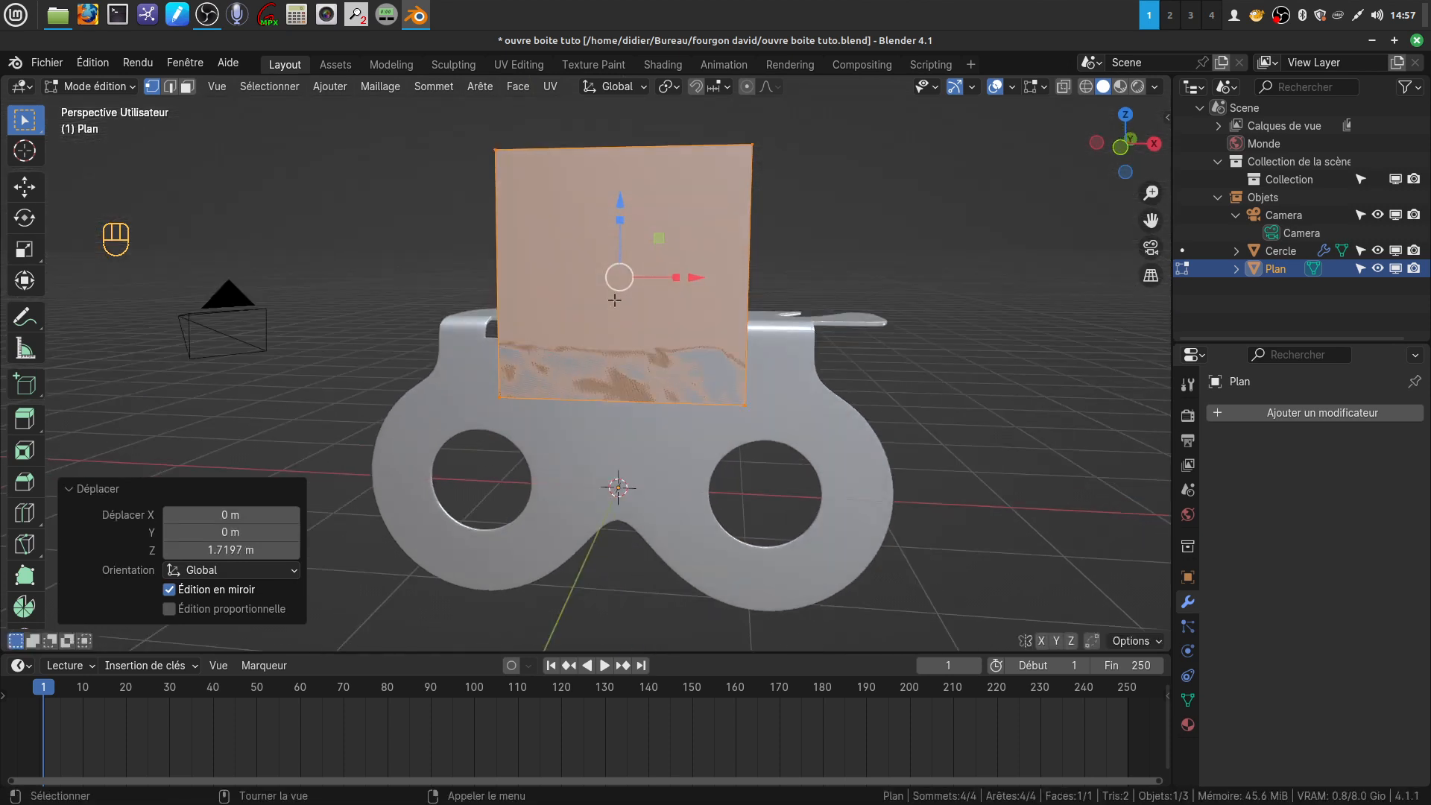
# Shift the plane about -0.138 m along X and about -0.13 m along Y so it sits in front of the body
pyautogui.press('KP_1')
pyautogui.moveTo(694, 261); pyautogui.dragTo(674, 277)
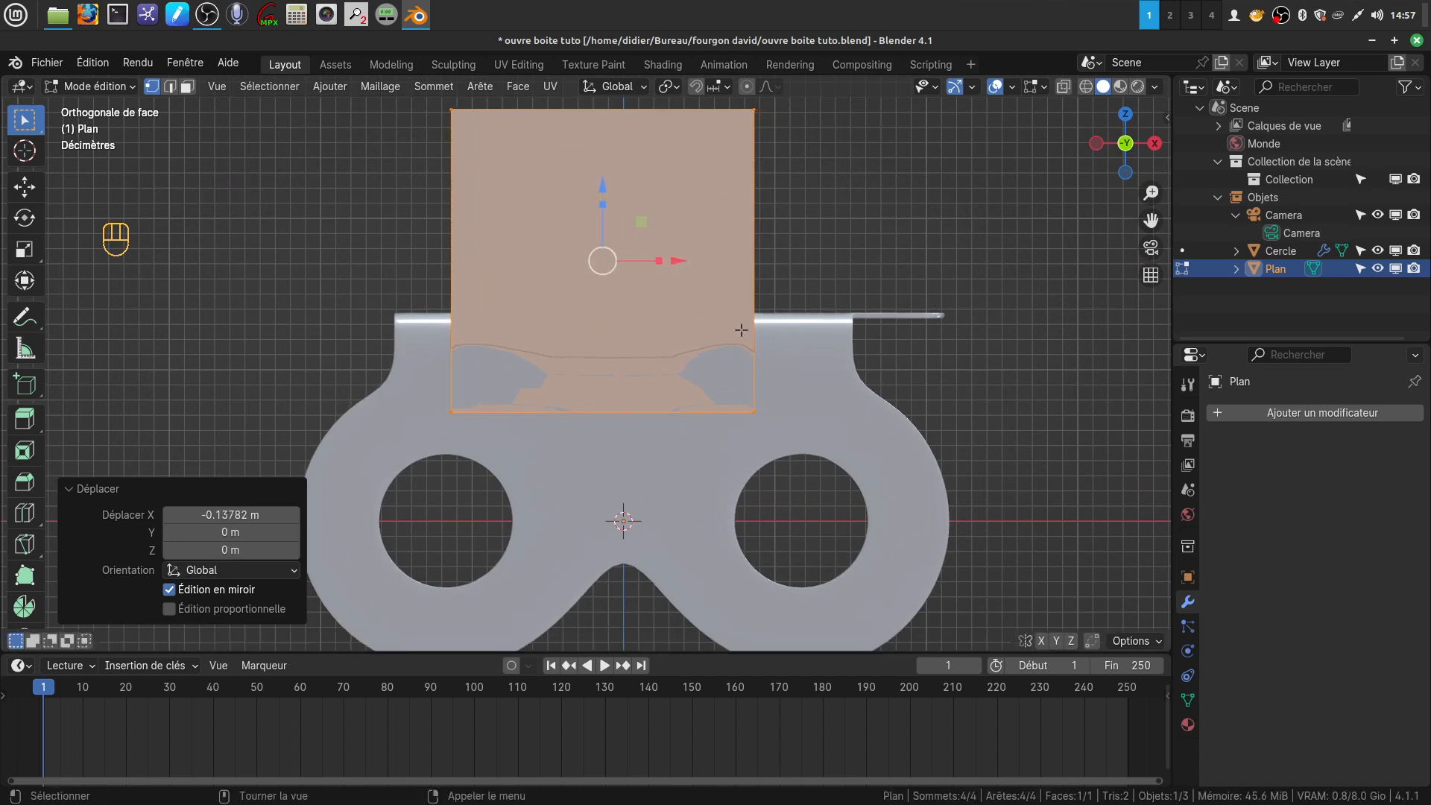
pyautogui.scroll(-1, 661, 297)
pyautogui.moveTo(663, 297); pyautogui.dragTo(475, 363, button='middle')
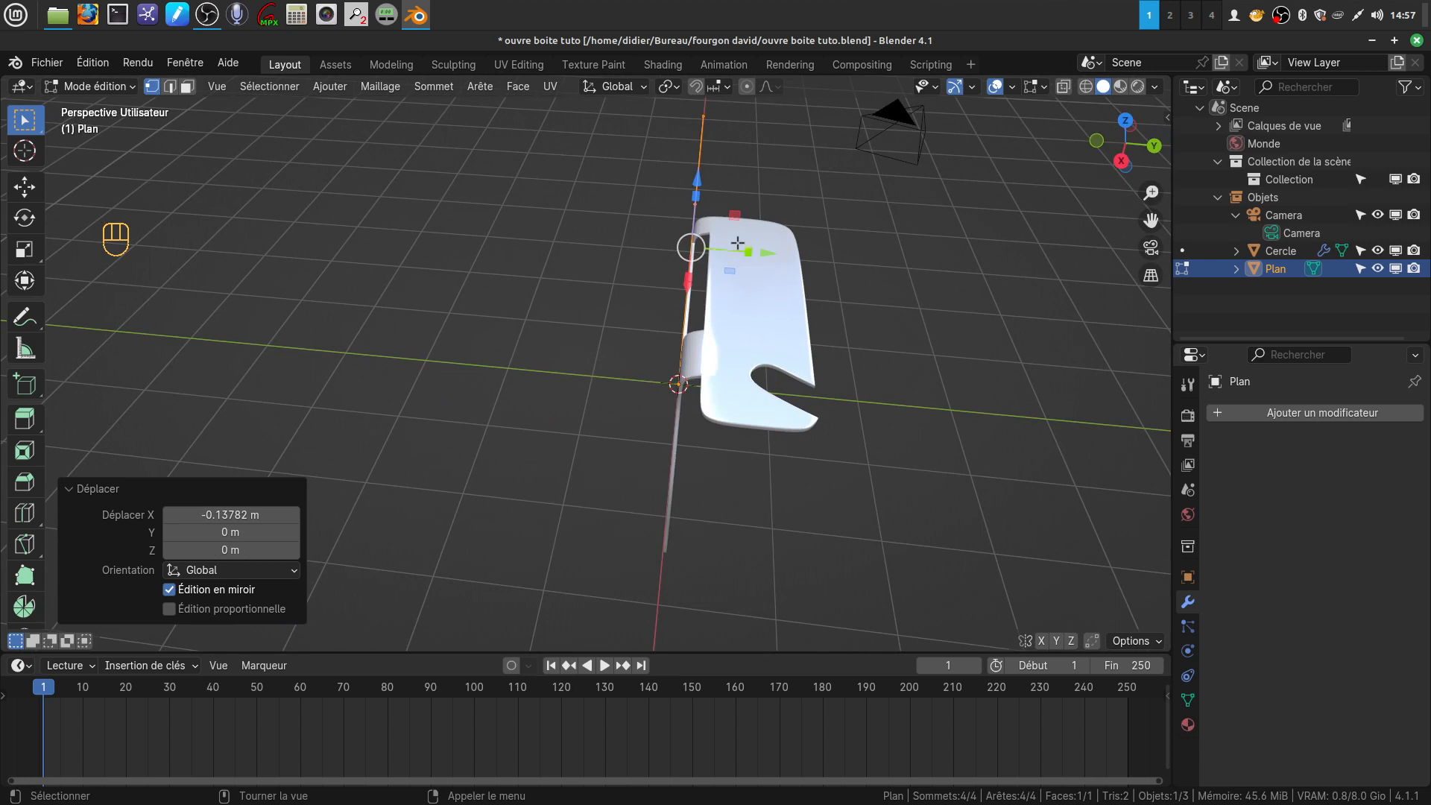
pyautogui.moveTo(768, 255)
pyautogui.mouseDown()
pyautogui.moveTo(780, 259)
pyautogui.moveTo(757, 263)
pyautogui.mouseUp()
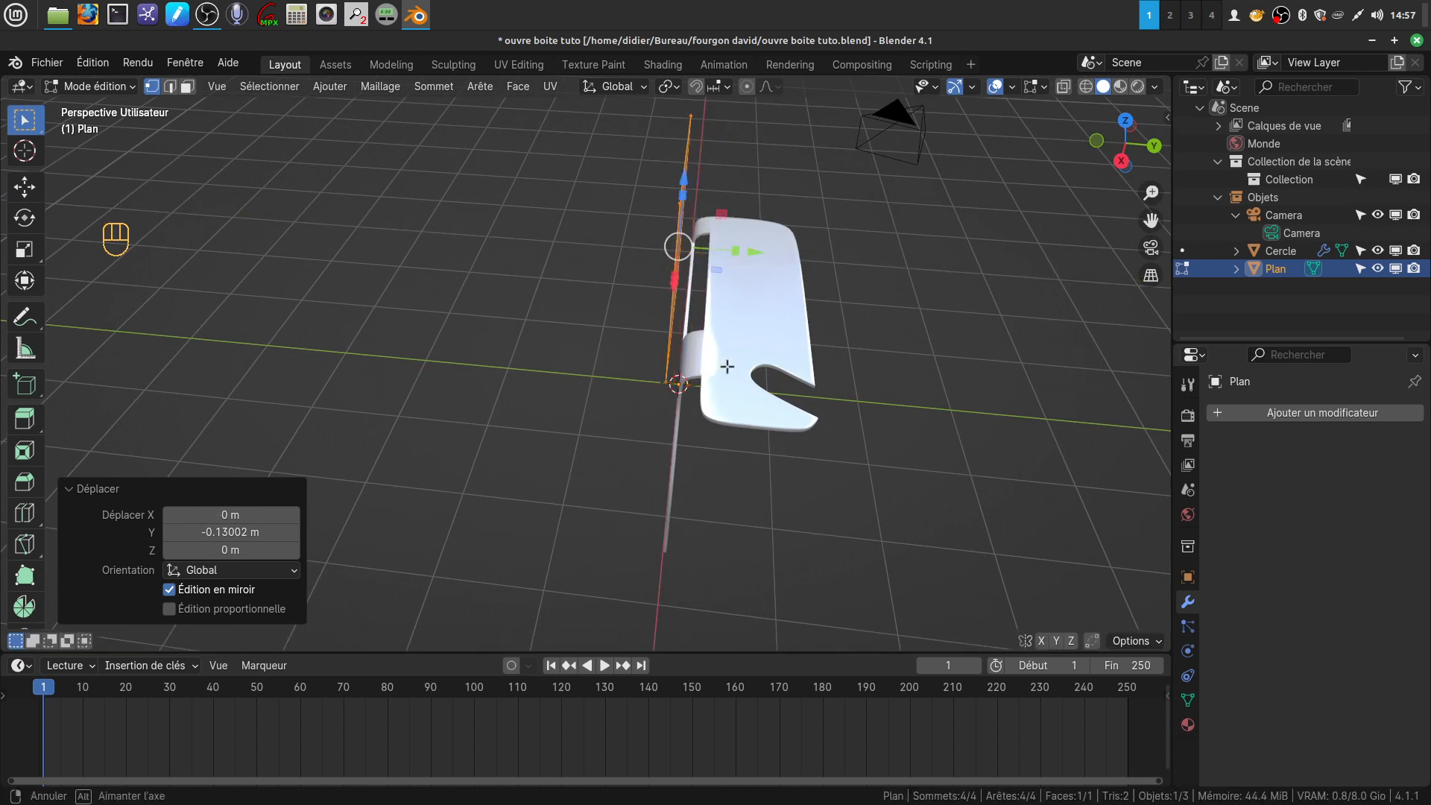
# In front view, move the plane's left edge slightly along X to align it with the left end of the body's slot
pyautogui.press('KP_1')
pyautogui.keyDown('shift'); pyautogui.moveTo(672, 396); pyautogui.dragTo(845, 375, button='middle'); pyautogui.keyUp('shift')
pyautogui.moveTo(474, 166); pyautogui.dragTo(565, 469)
pyautogui.moveTo(582, 308); pyautogui.dragTo(587, 309)
# Move the plane's right edge about -0.074 m along X and lower its top edge about 0.865 m along Z
pyautogui.moveTo(697, 154); pyautogui.dragTo(799, 407)
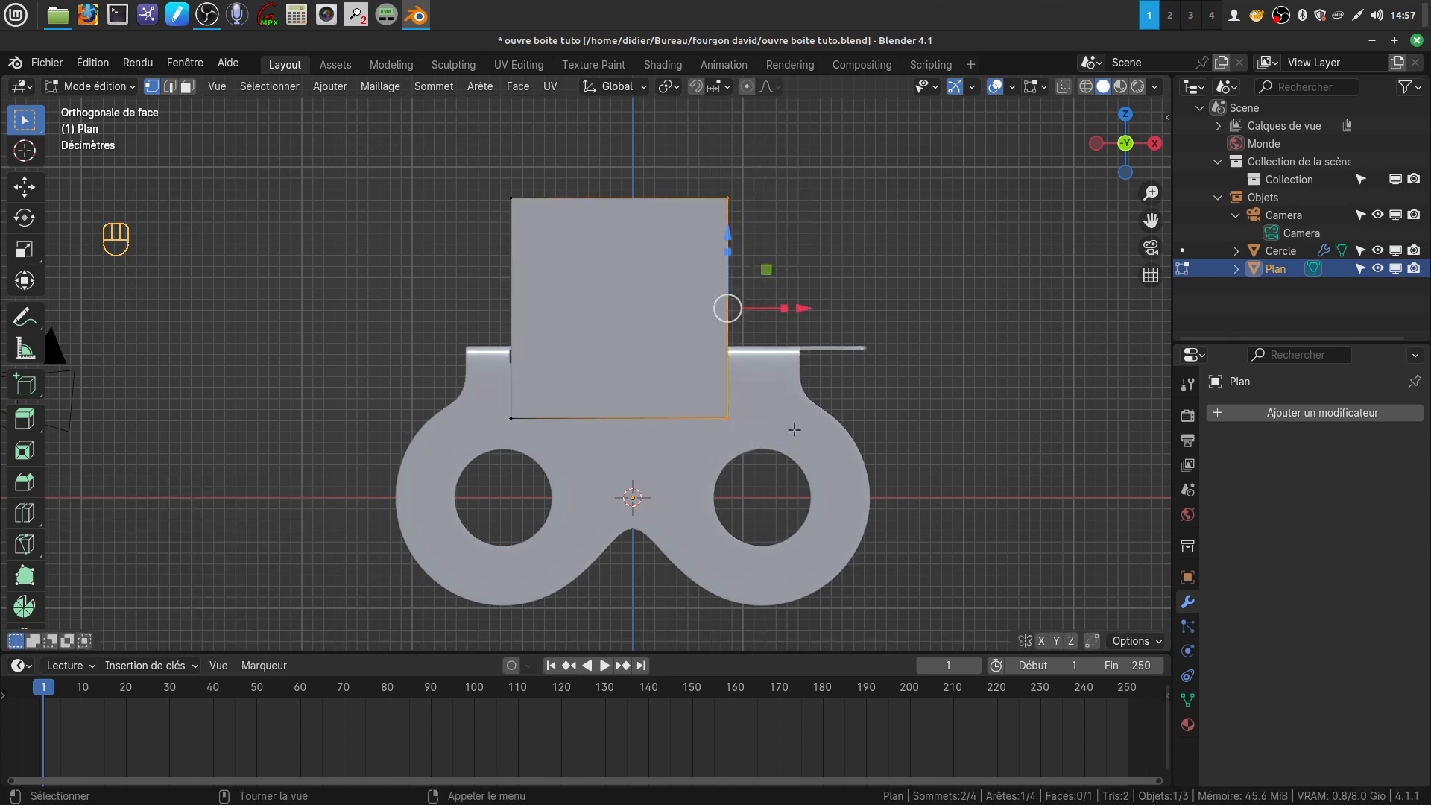
pyautogui.moveTo(808, 304); pyautogui.dragTo(798, 308)
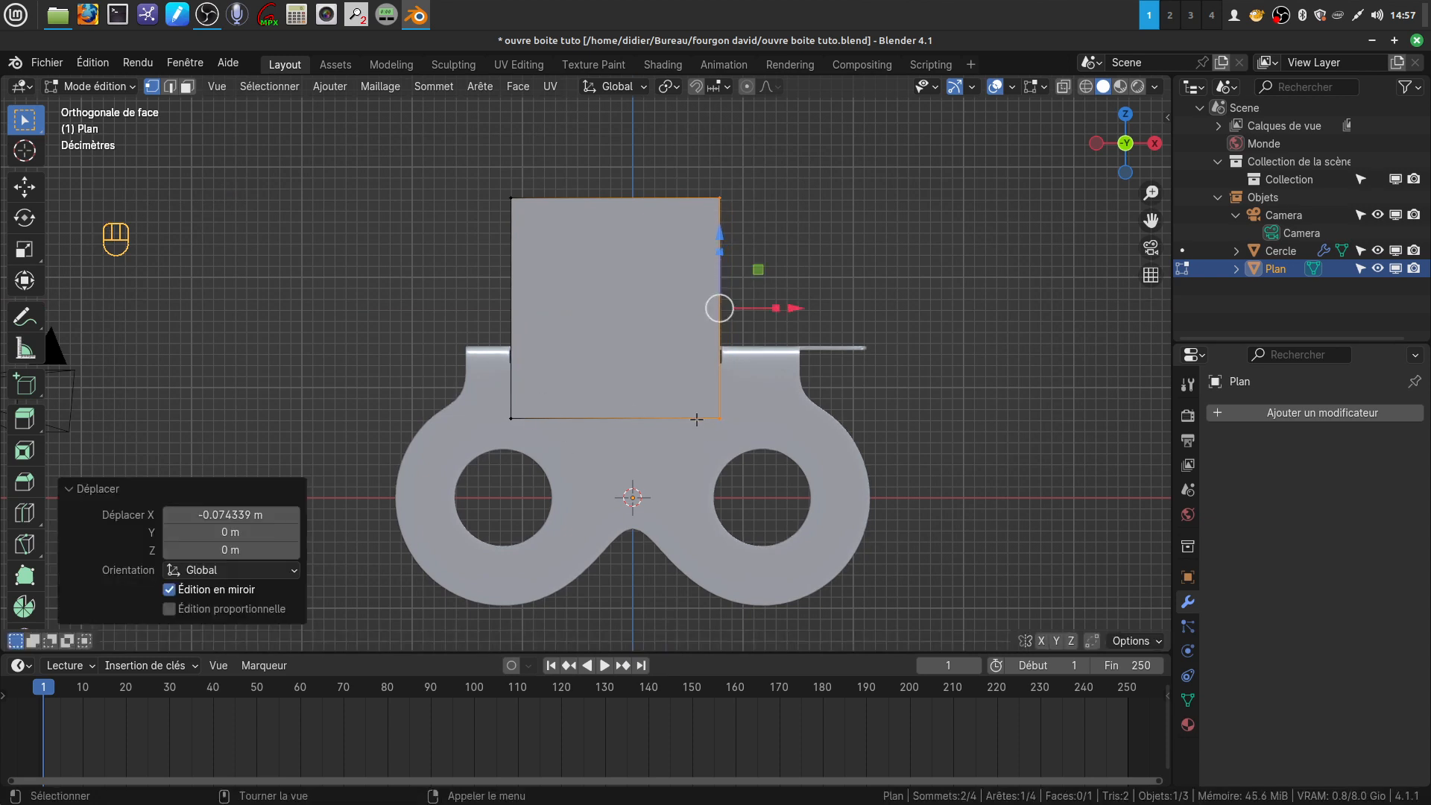
pyautogui.moveTo(463, 160); pyautogui.dragTo(736, 244)
pyautogui.moveTo(612, 123); pyautogui.dragTo(617, 218)
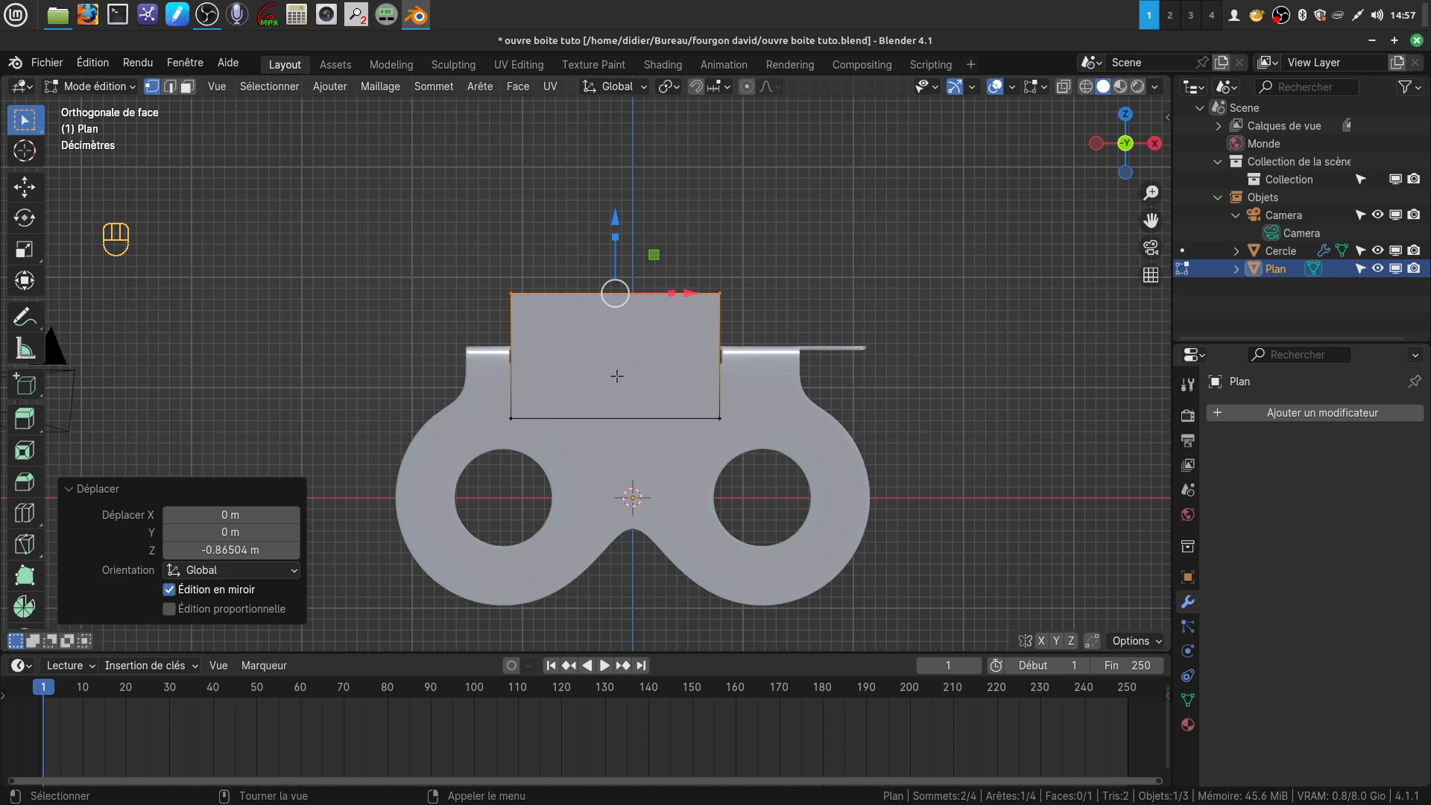
# Add two vertical loop cuts to the plane, one slid left with a factor of 0.547 and one near the middle with 0.296
pyautogui.hotkey('ctrl', 'r')
pyautogui.click(564, 390)
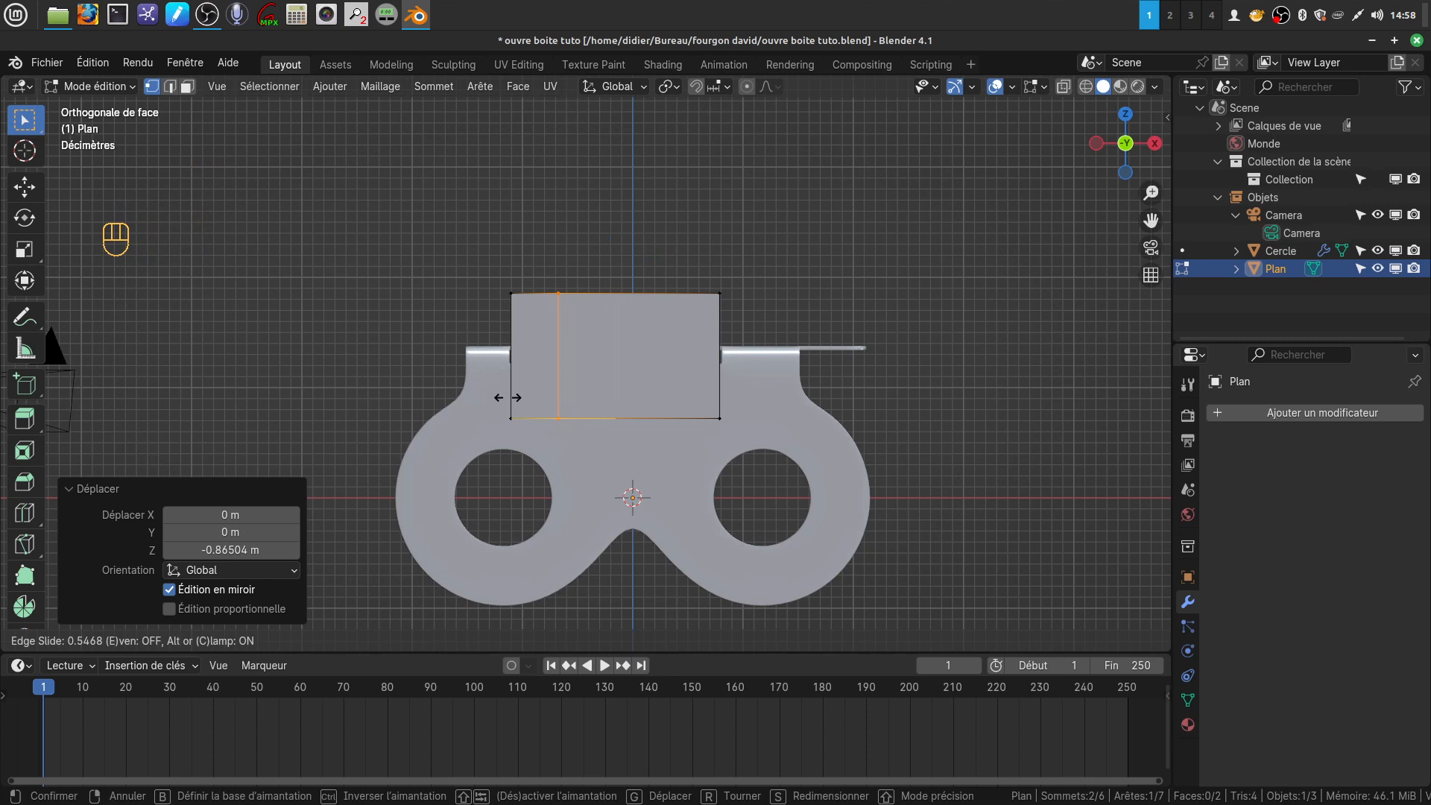
pyautogui.click(508, 397)
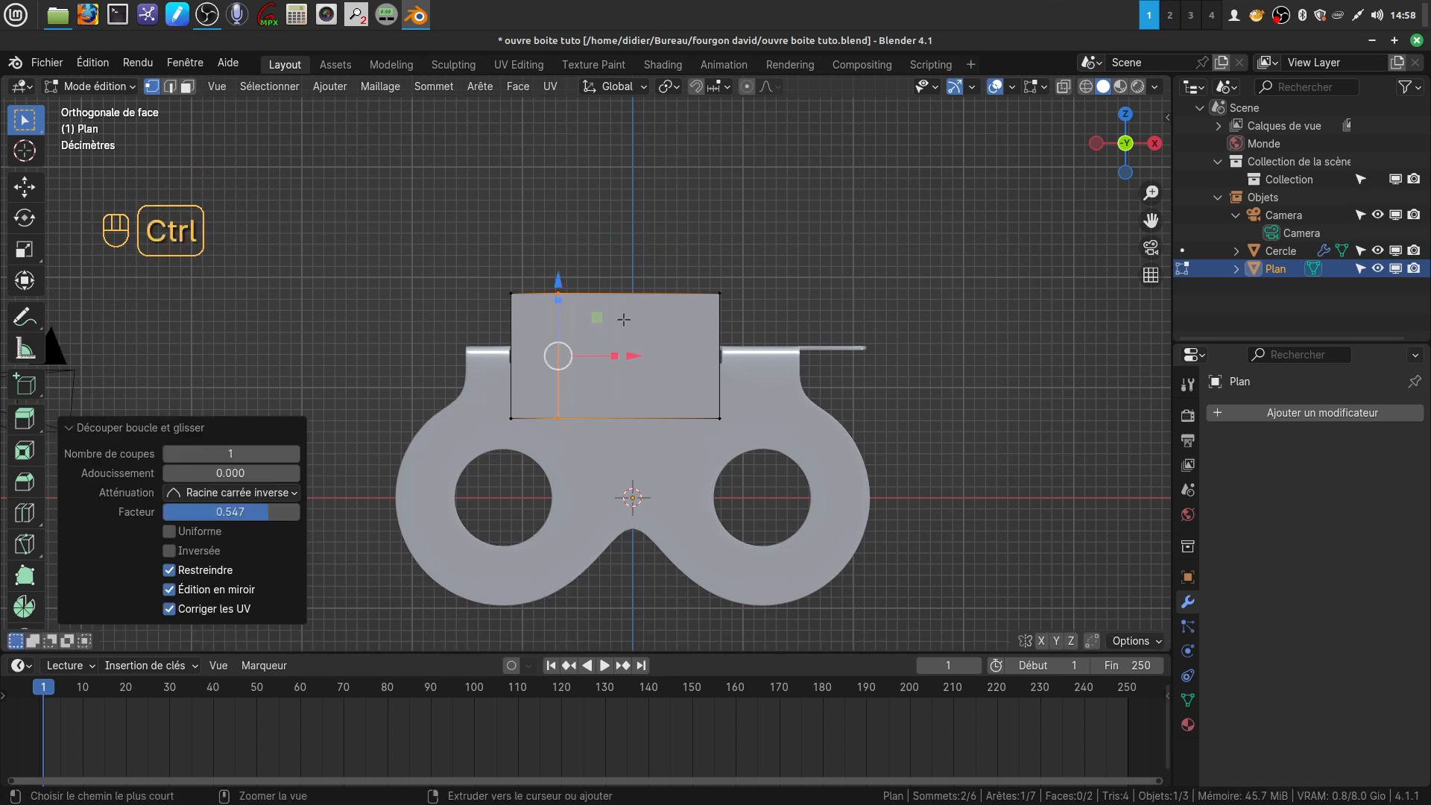
pyautogui.hotkey('ctrl', 'r')
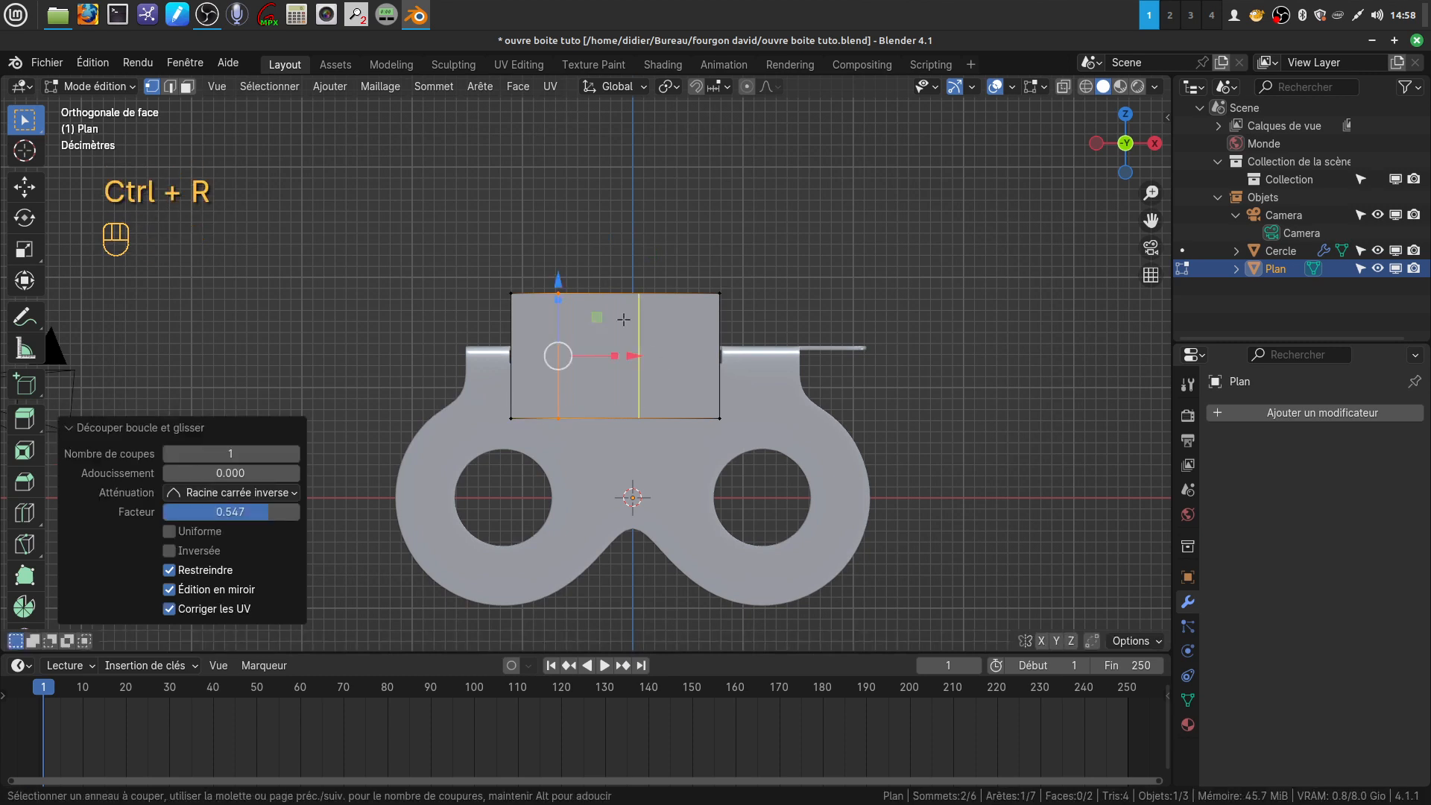
pyautogui.click(623, 320)
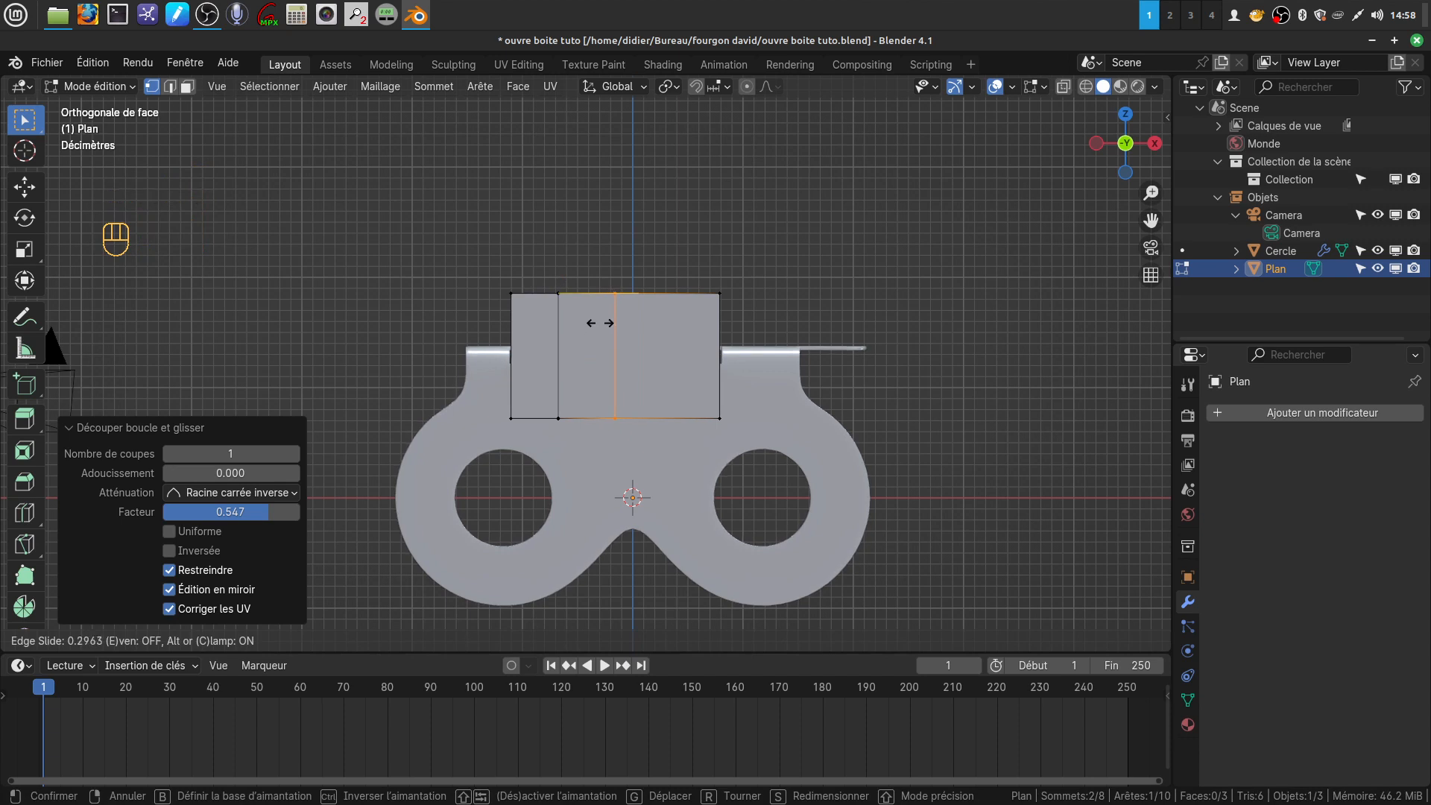
pyautogui.click(600, 322)
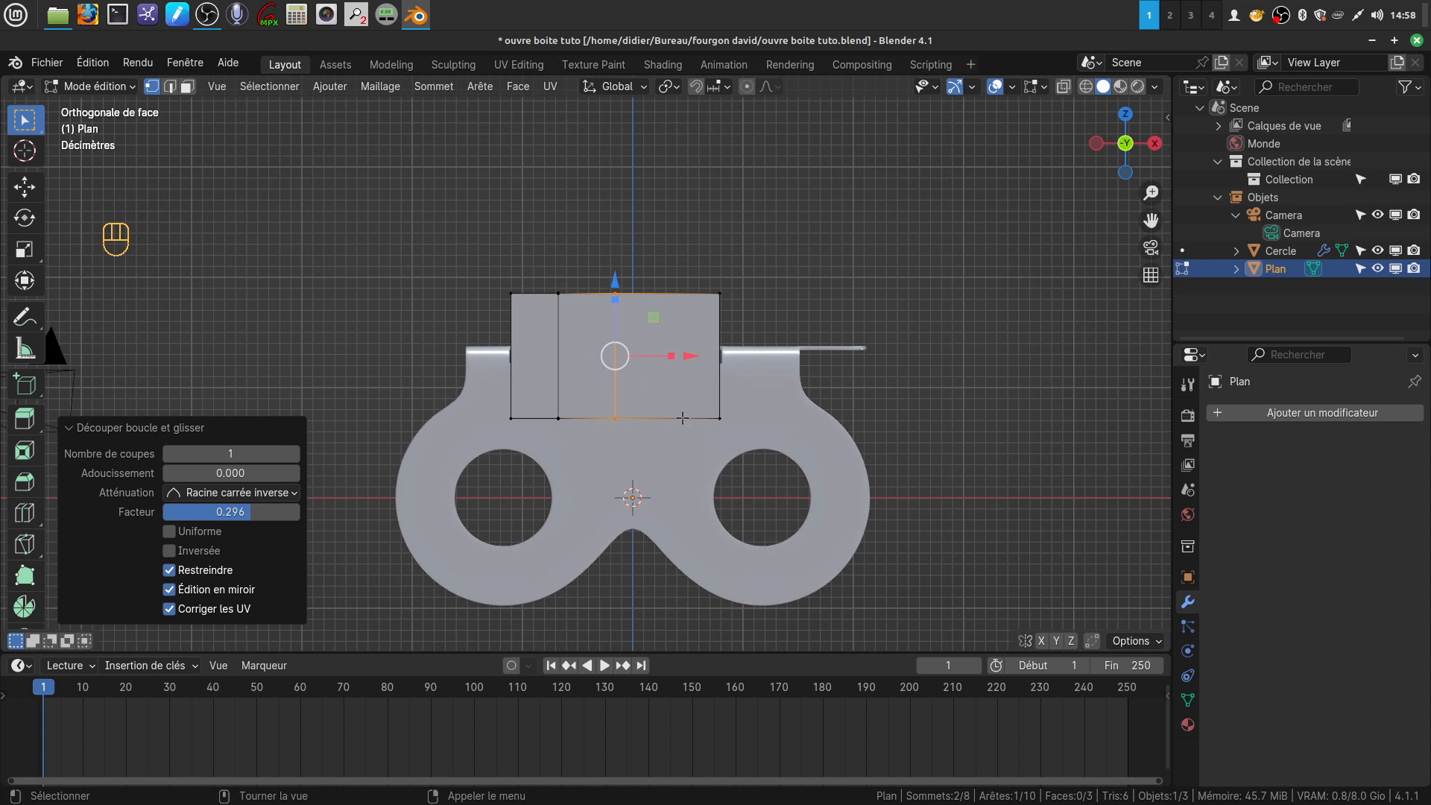
# Add two more vertical loop cuts in the plane's right part, with slide factors of 0.429 and -0.460
pyautogui.press('ctrl')
pyautogui.hotkey('ctrl', 'r')
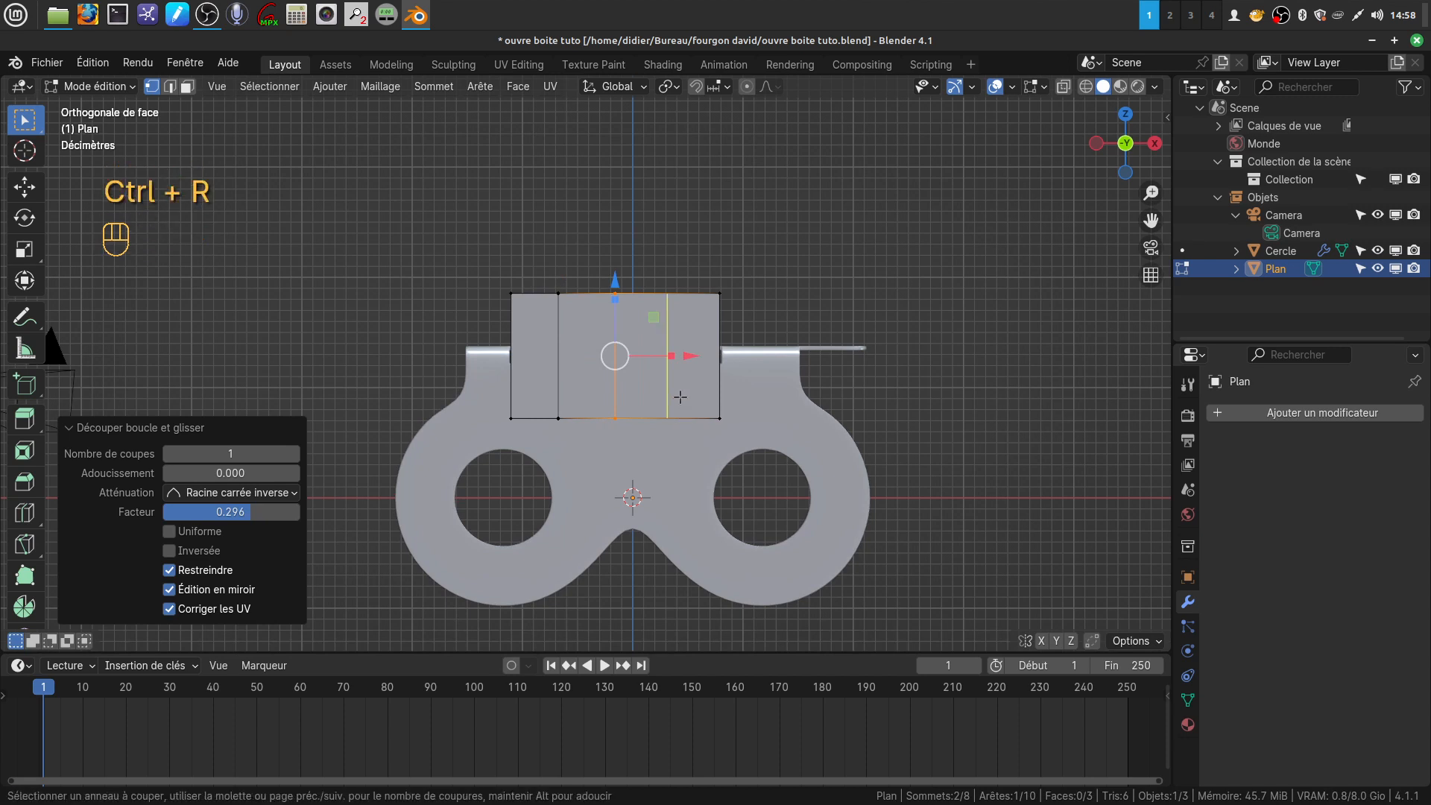
pyautogui.click(680, 396)
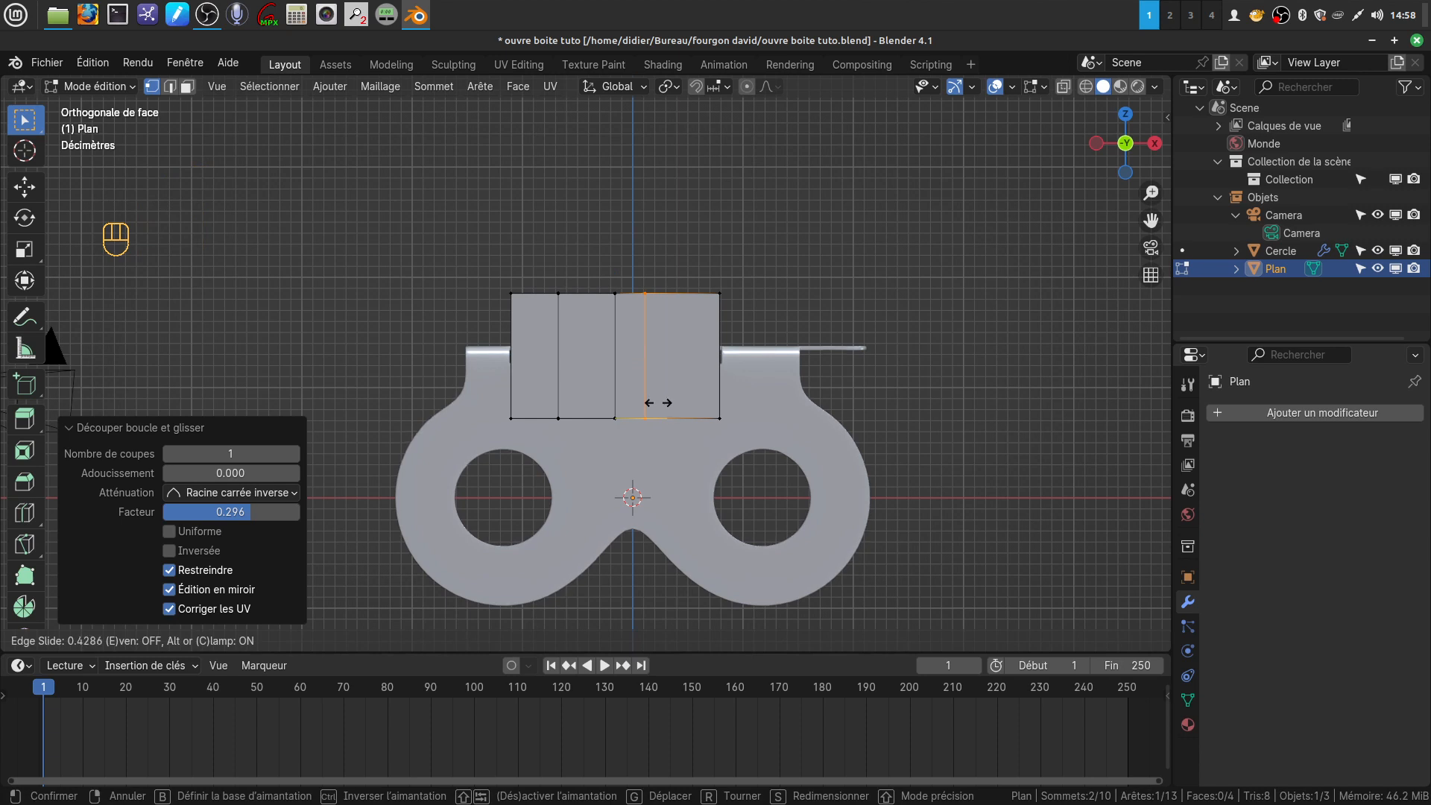
pyautogui.click(657, 403)
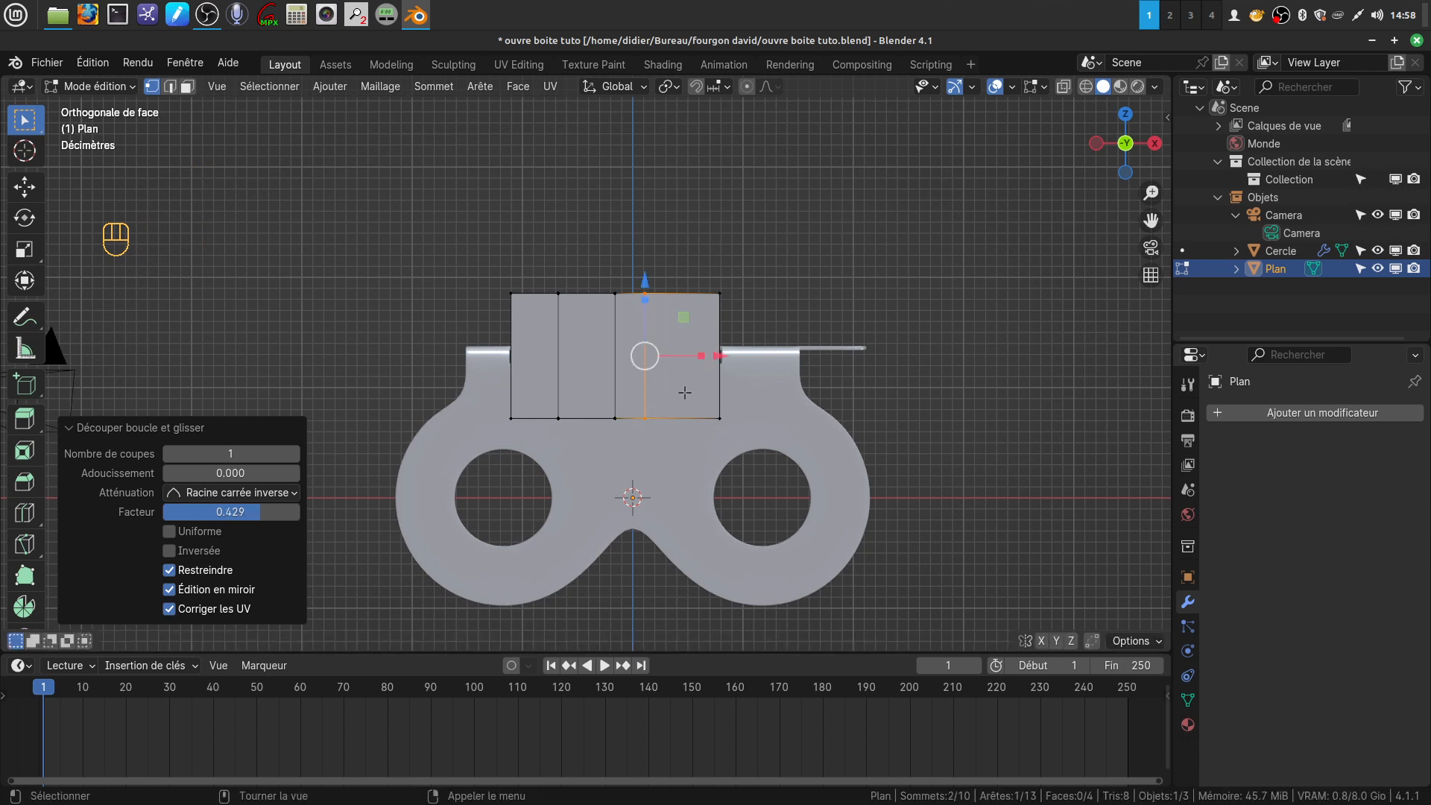
pyautogui.hotkey('ctrl', 'r')
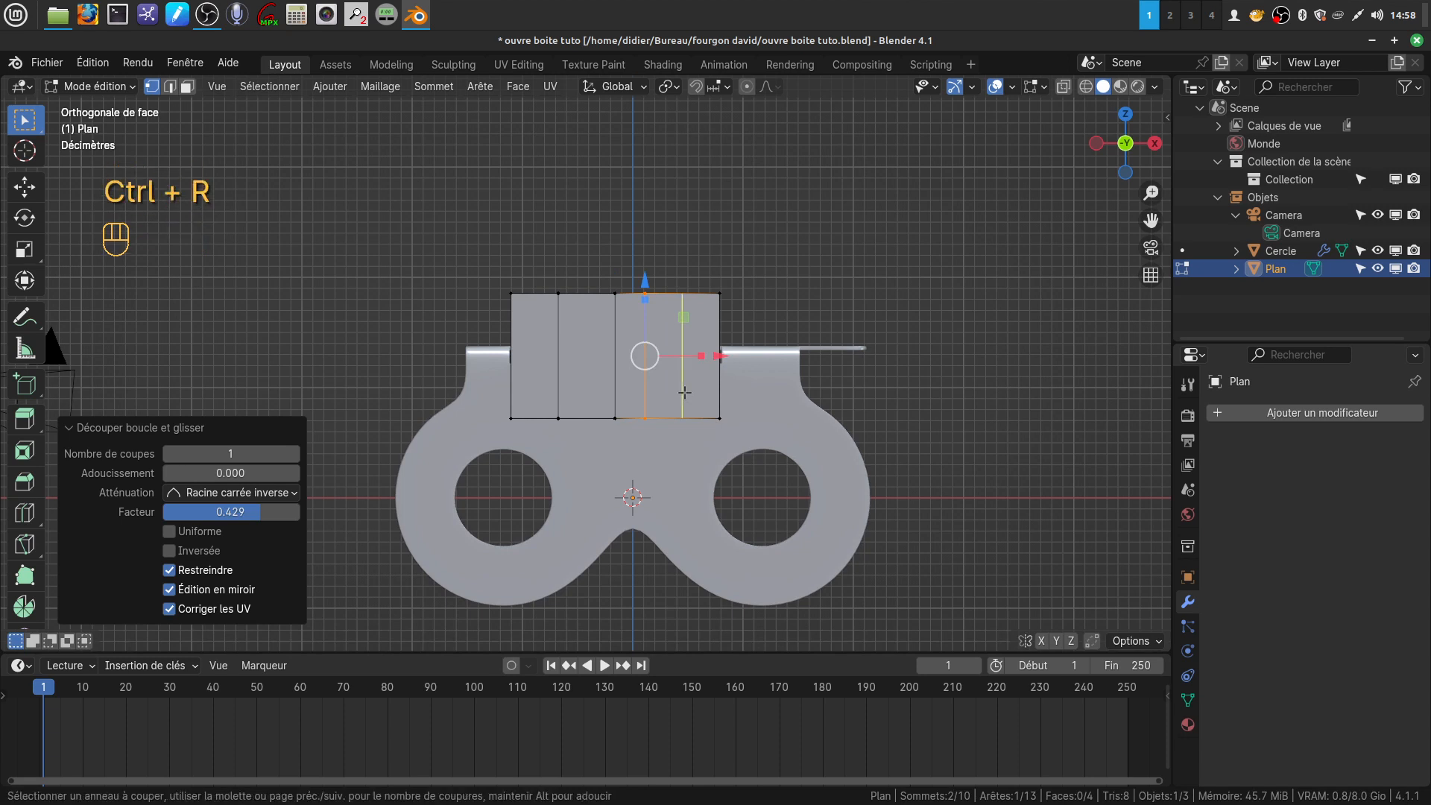
pyautogui.click(684, 392)
pyautogui.click(669, 399)
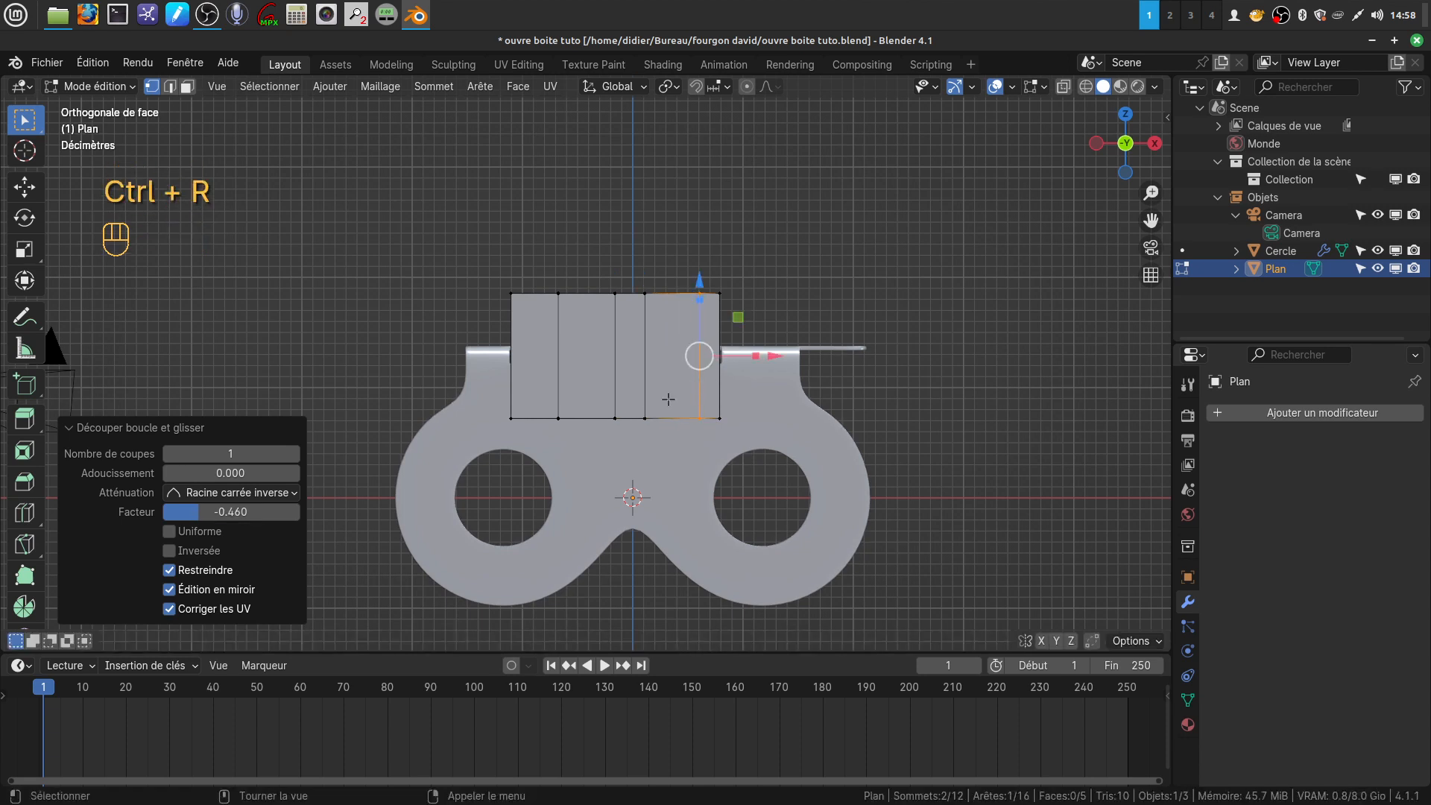
# Insert two evenly spaced vertical loop cuts between the plane's two rightmost inner cuts
pyautogui.press('ctrl')
pyautogui.hotkey('ctrl', 'r')
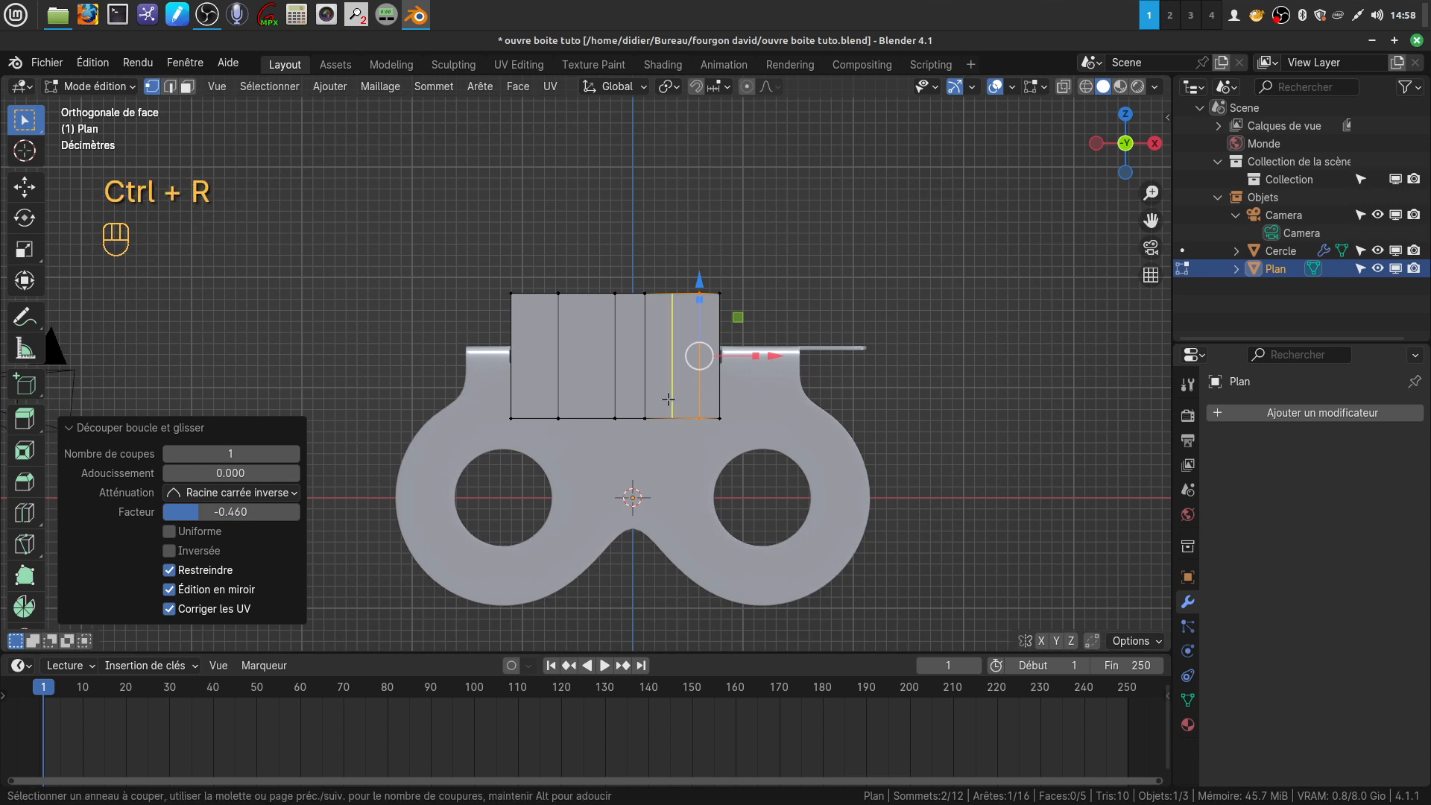
pyautogui.scroll(1, 669, 400)
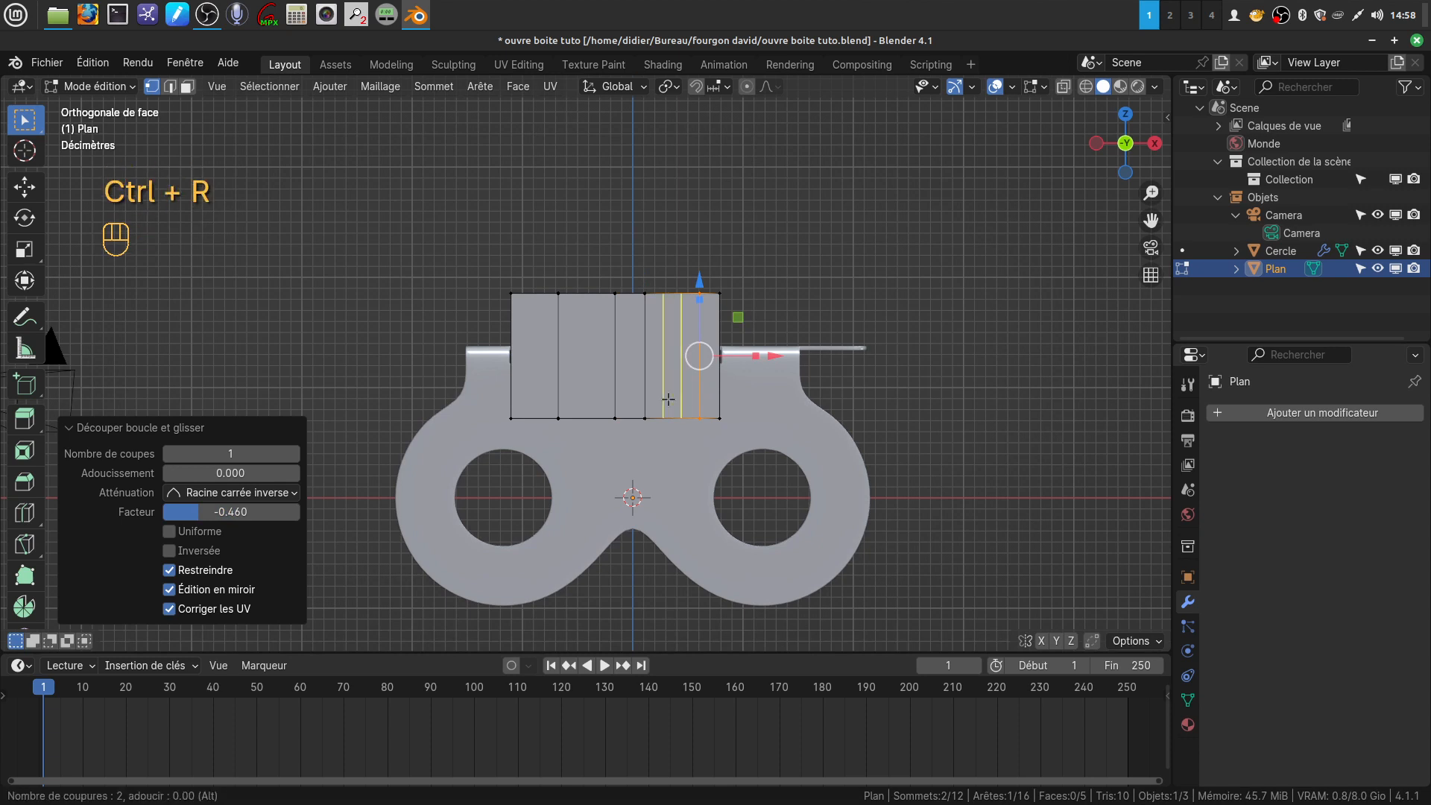
pyautogui.click(669, 400)
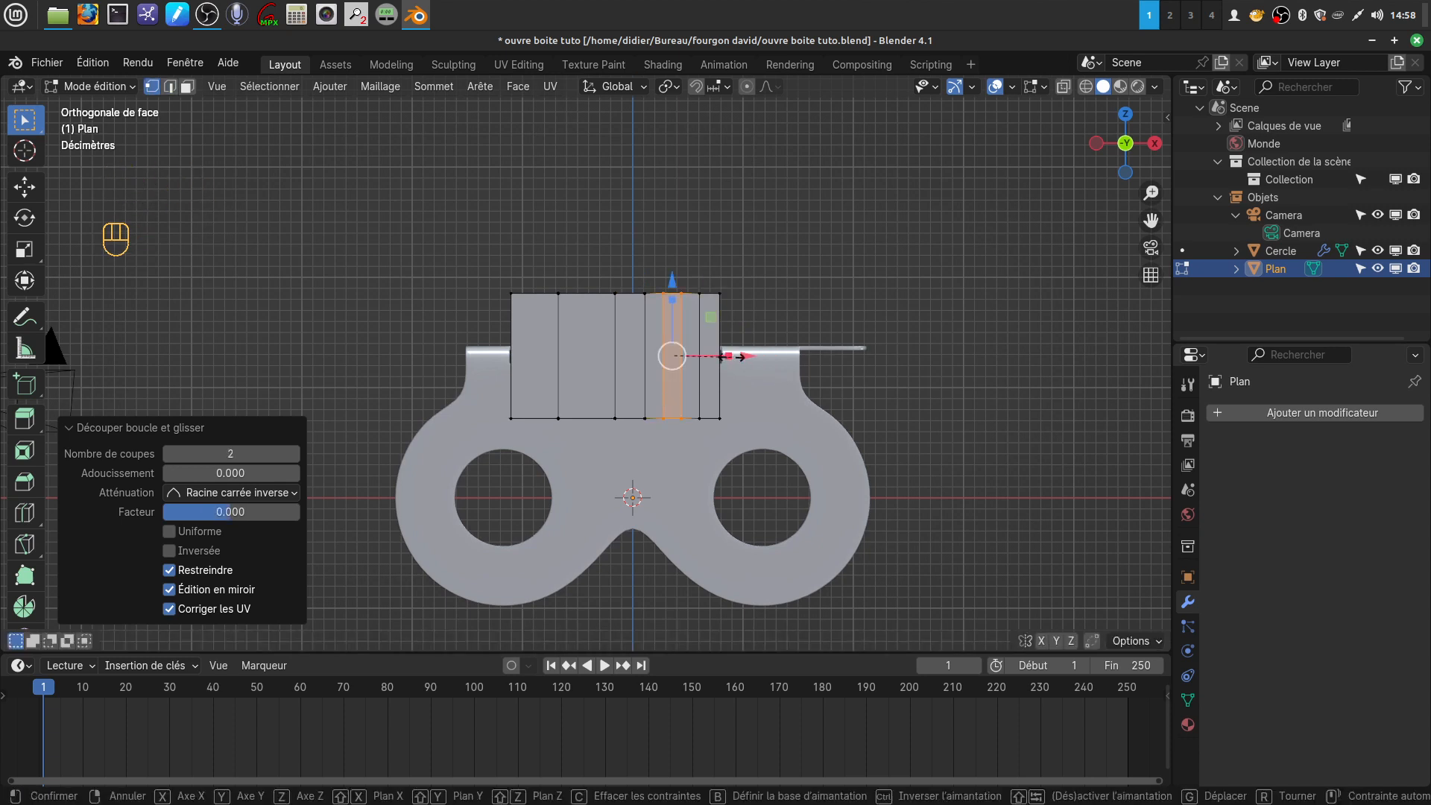
# Scale the two newest loop cuts to 0.637 along X and add a horizontal loop cut near the plane's upper edge with factor -0.518
pyautogui.click(674, 392)
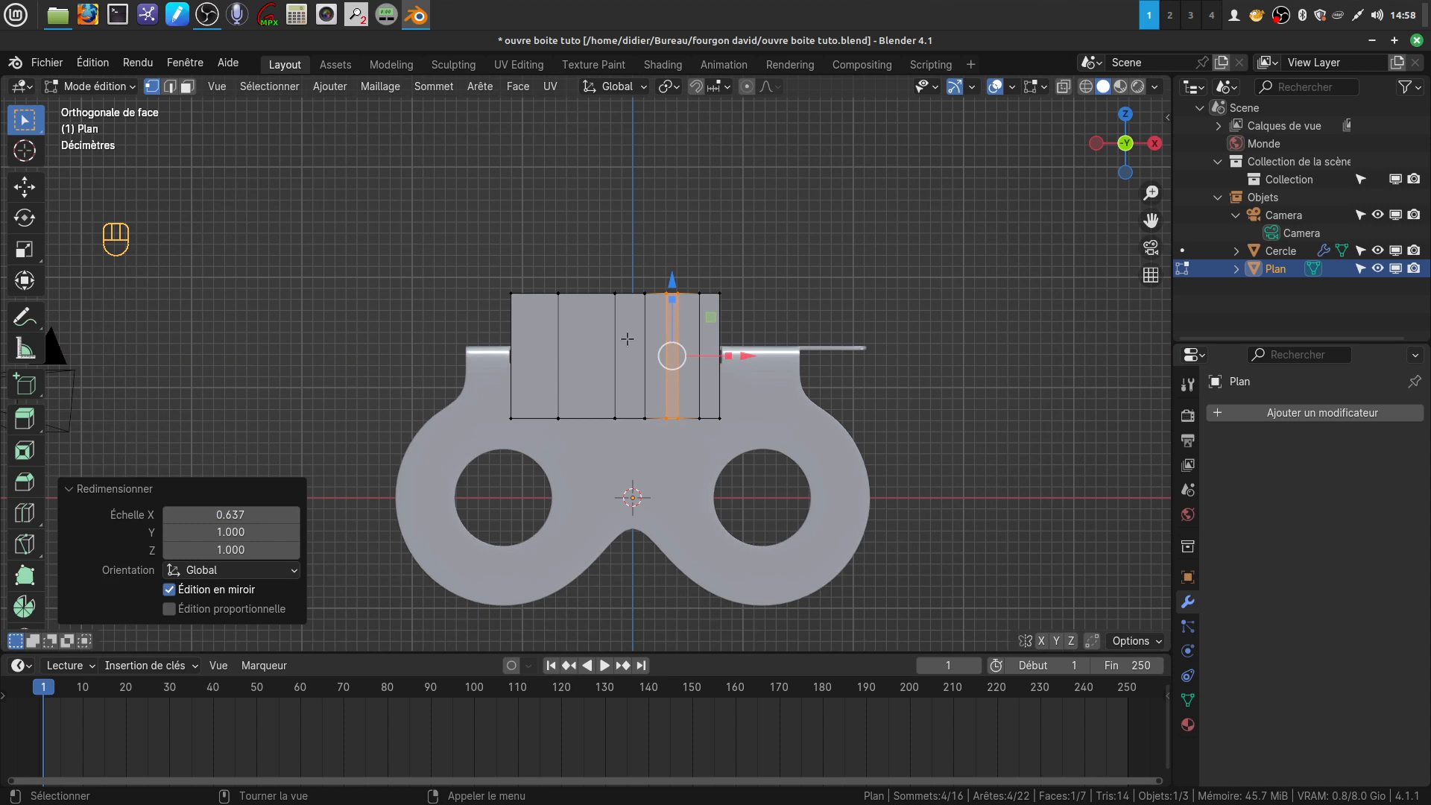
pyautogui.press('a')
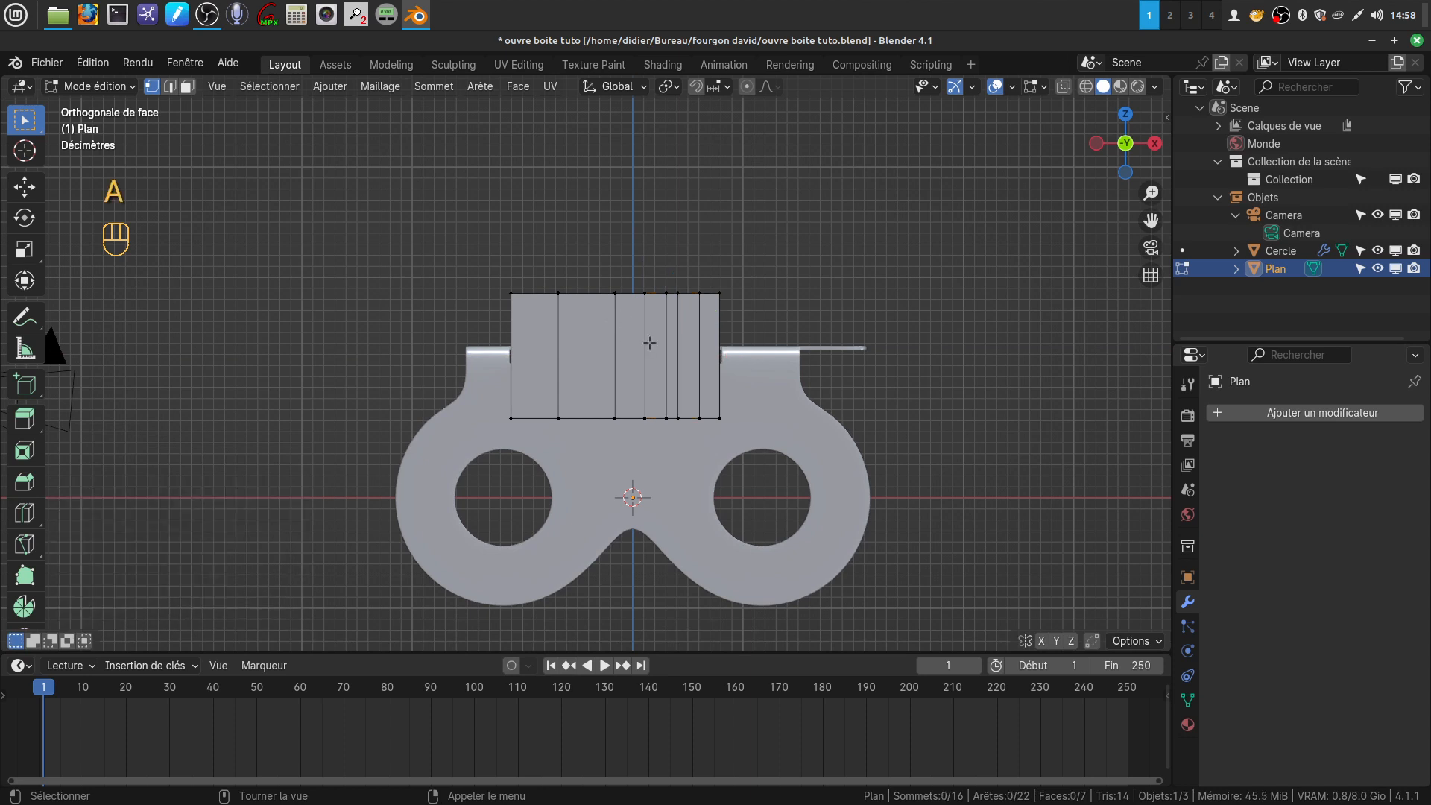
pyautogui.hotkey('ctrl', 'r')
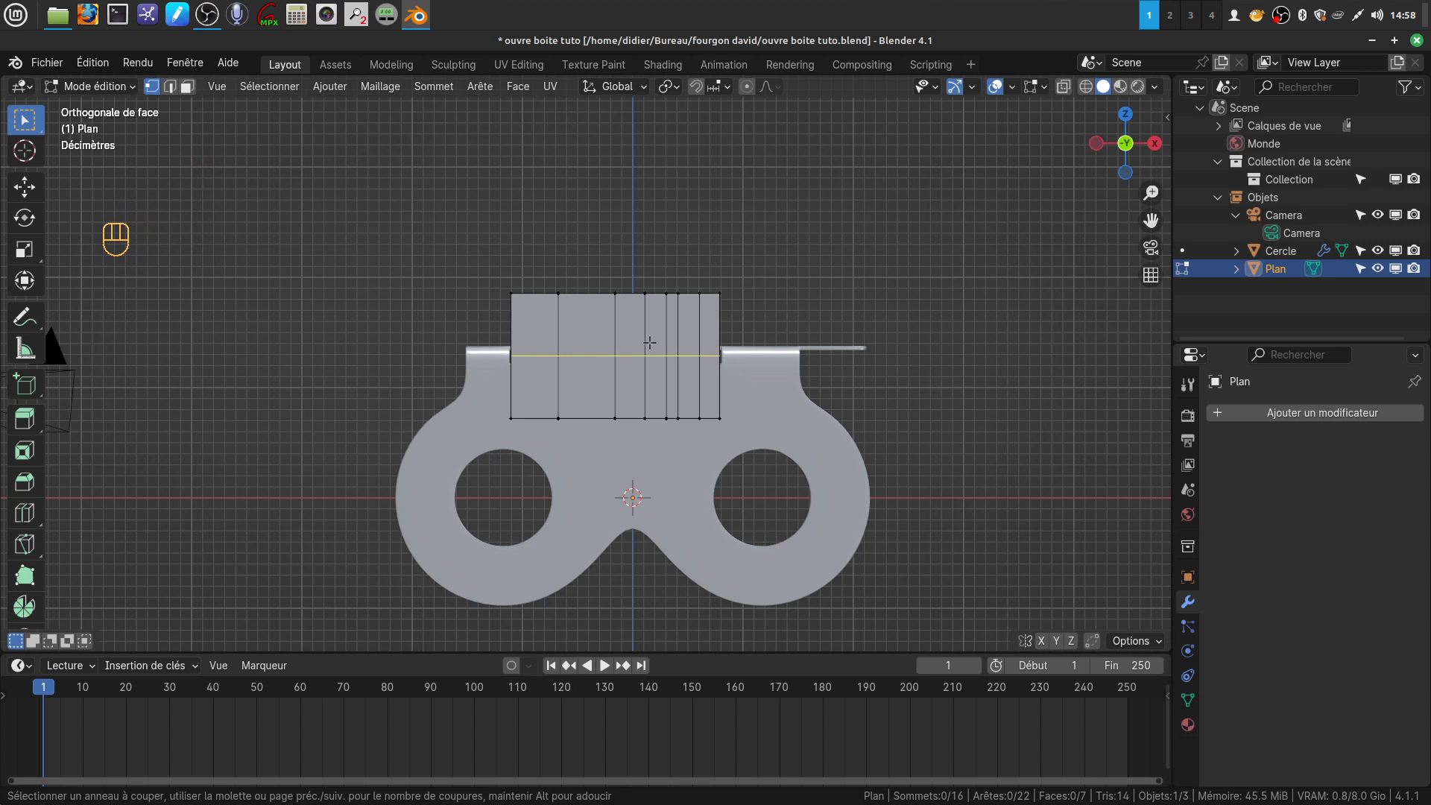
pyautogui.click(650, 342)
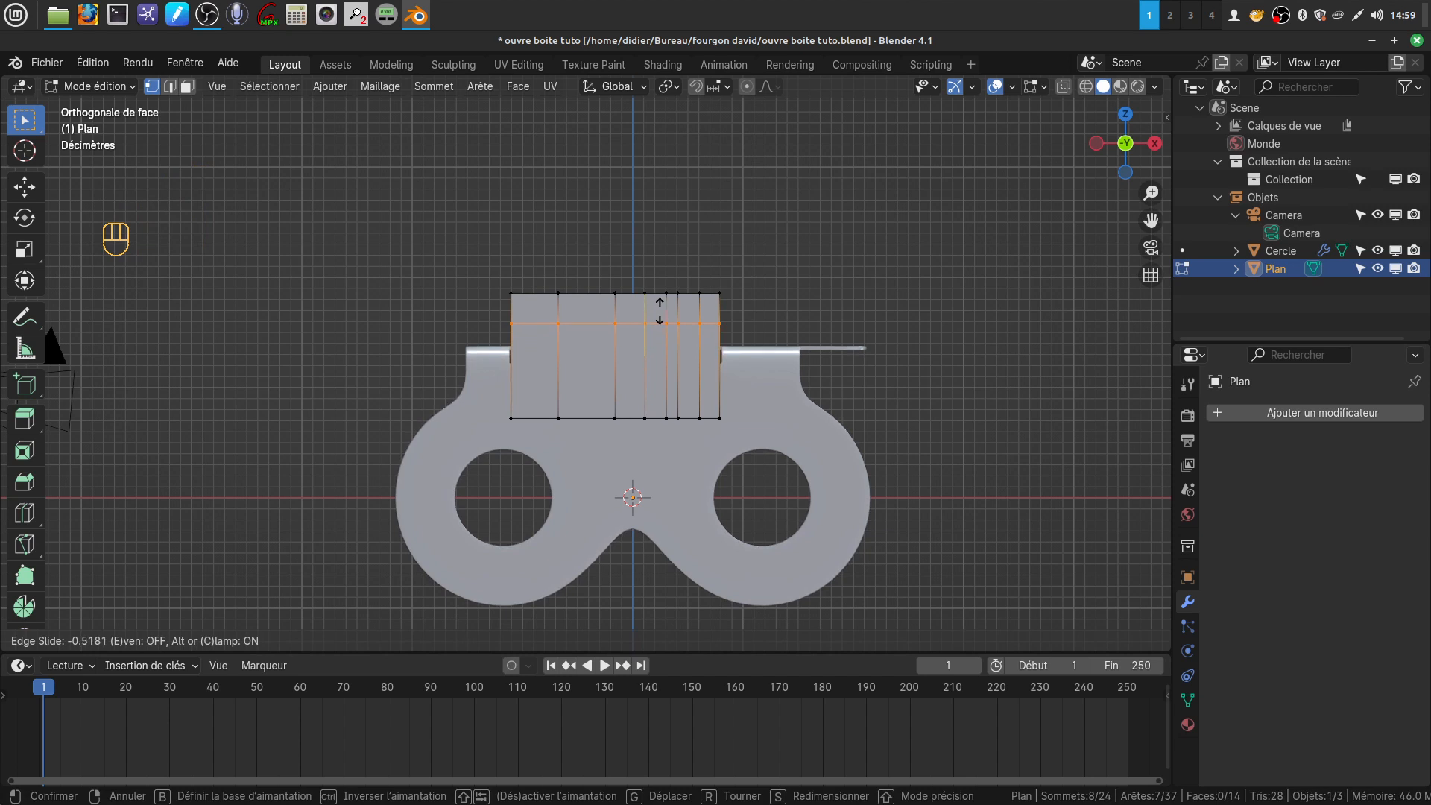
pyautogui.click(660, 311)
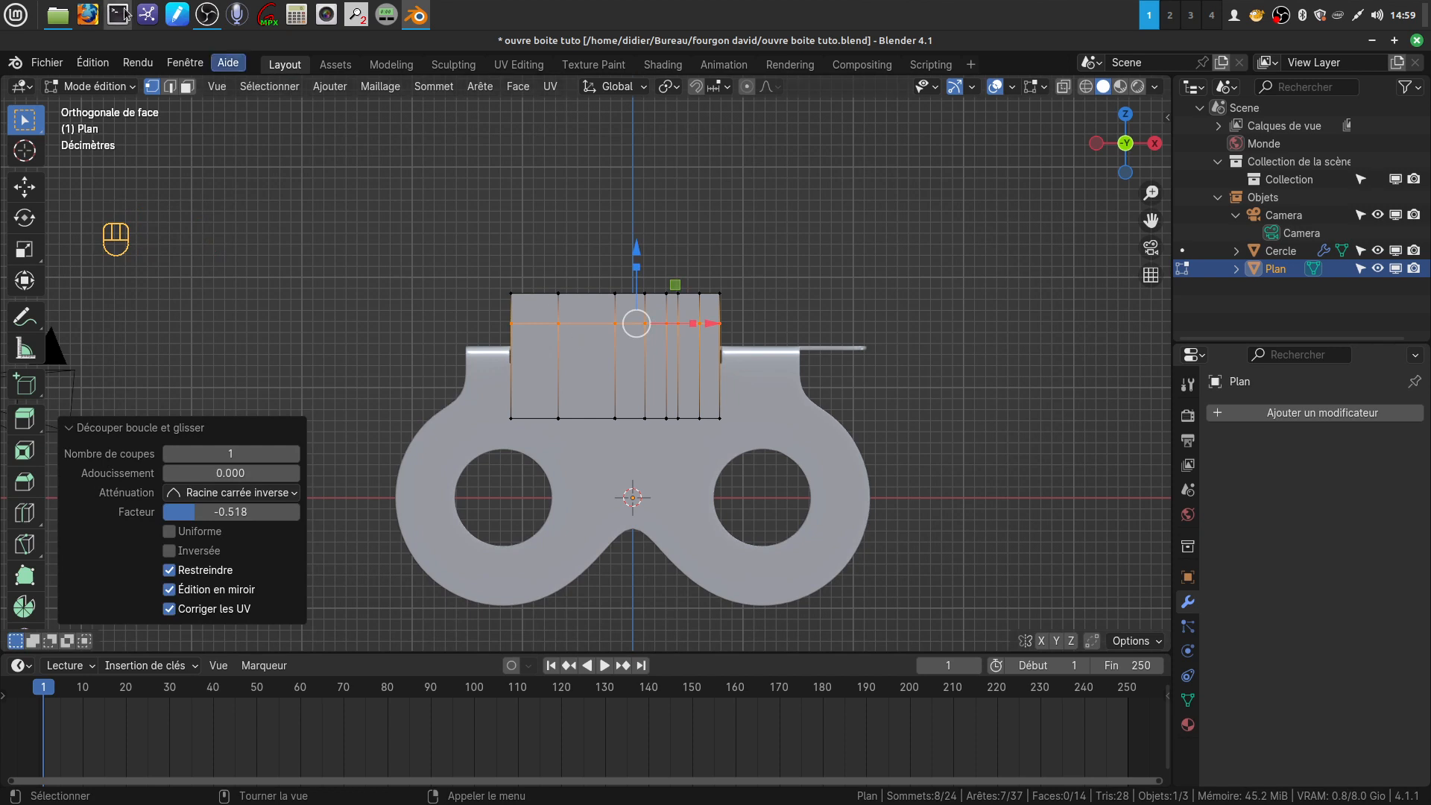
# Delete the second face from the left in the plane's upper row to form a notch
pyautogui.click(187, 86)
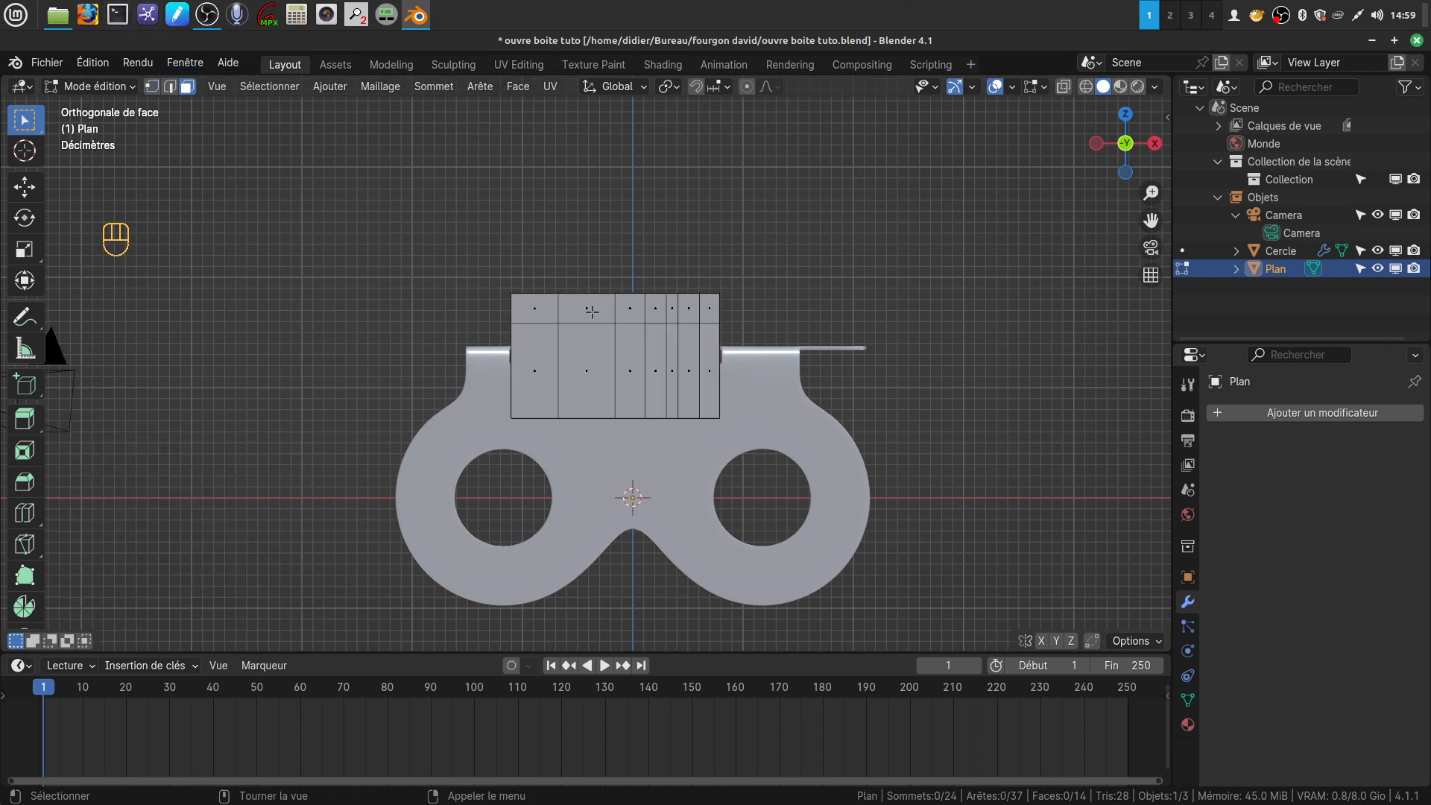
pyautogui.click(586, 308)
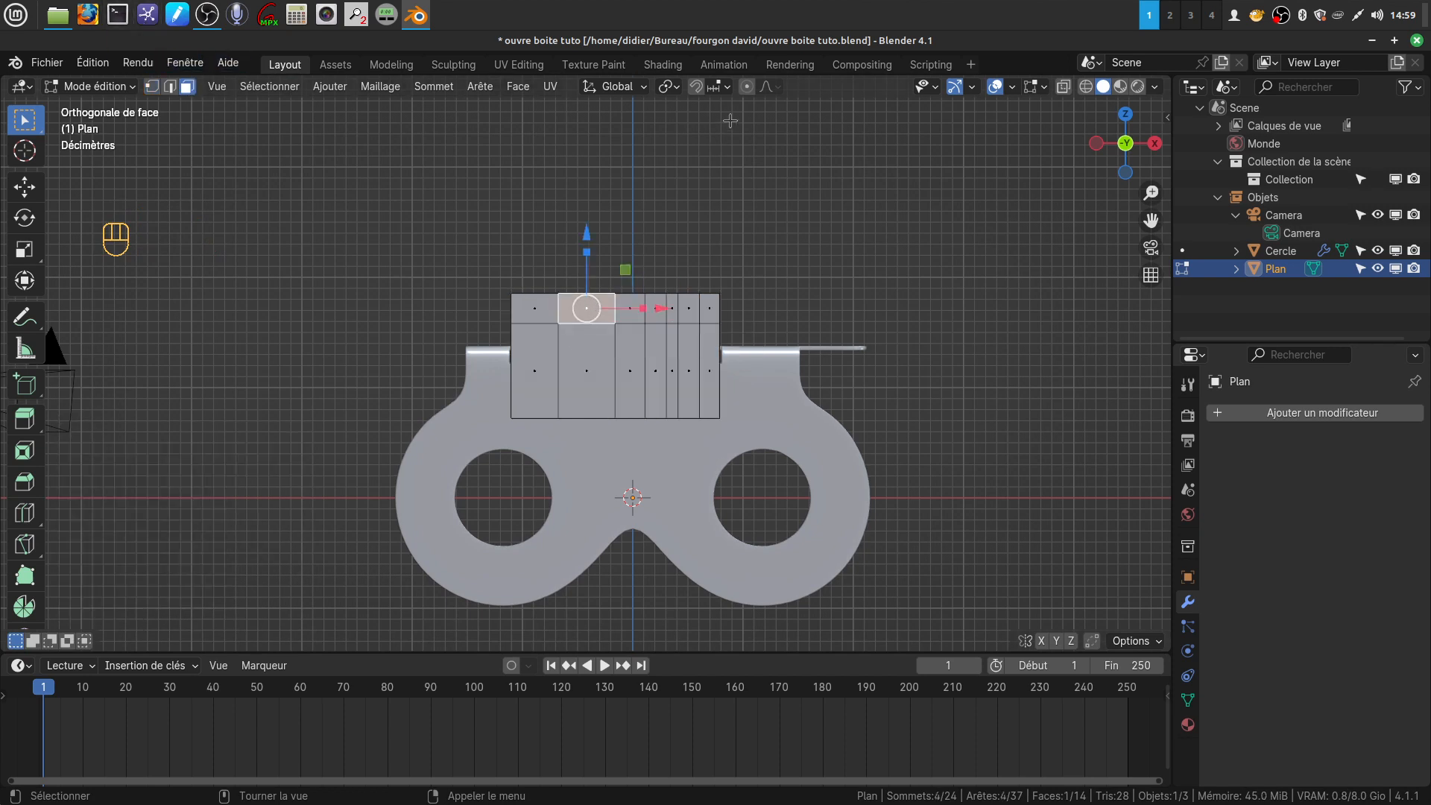
pyautogui.press('x')
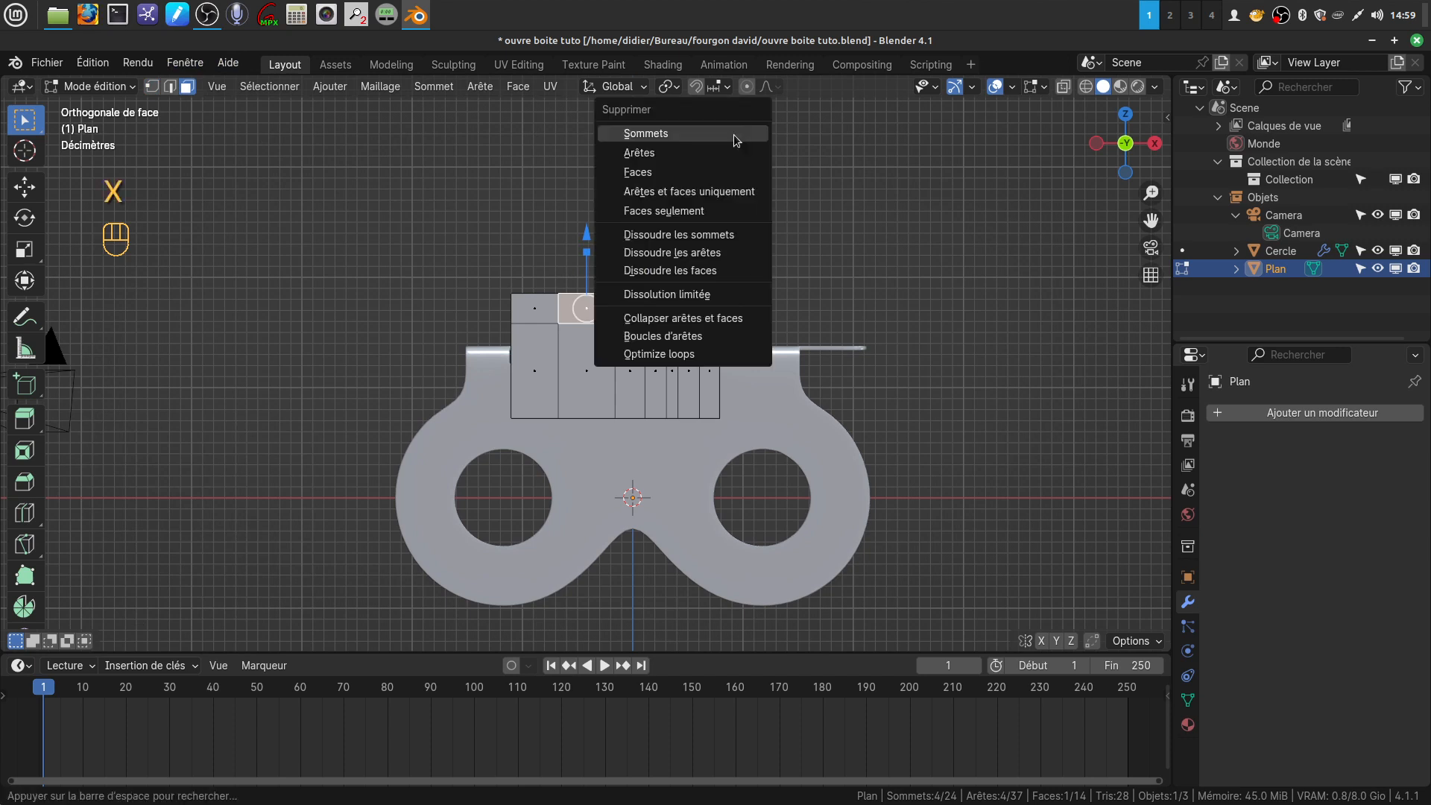
pyautogui.click(677, 173)
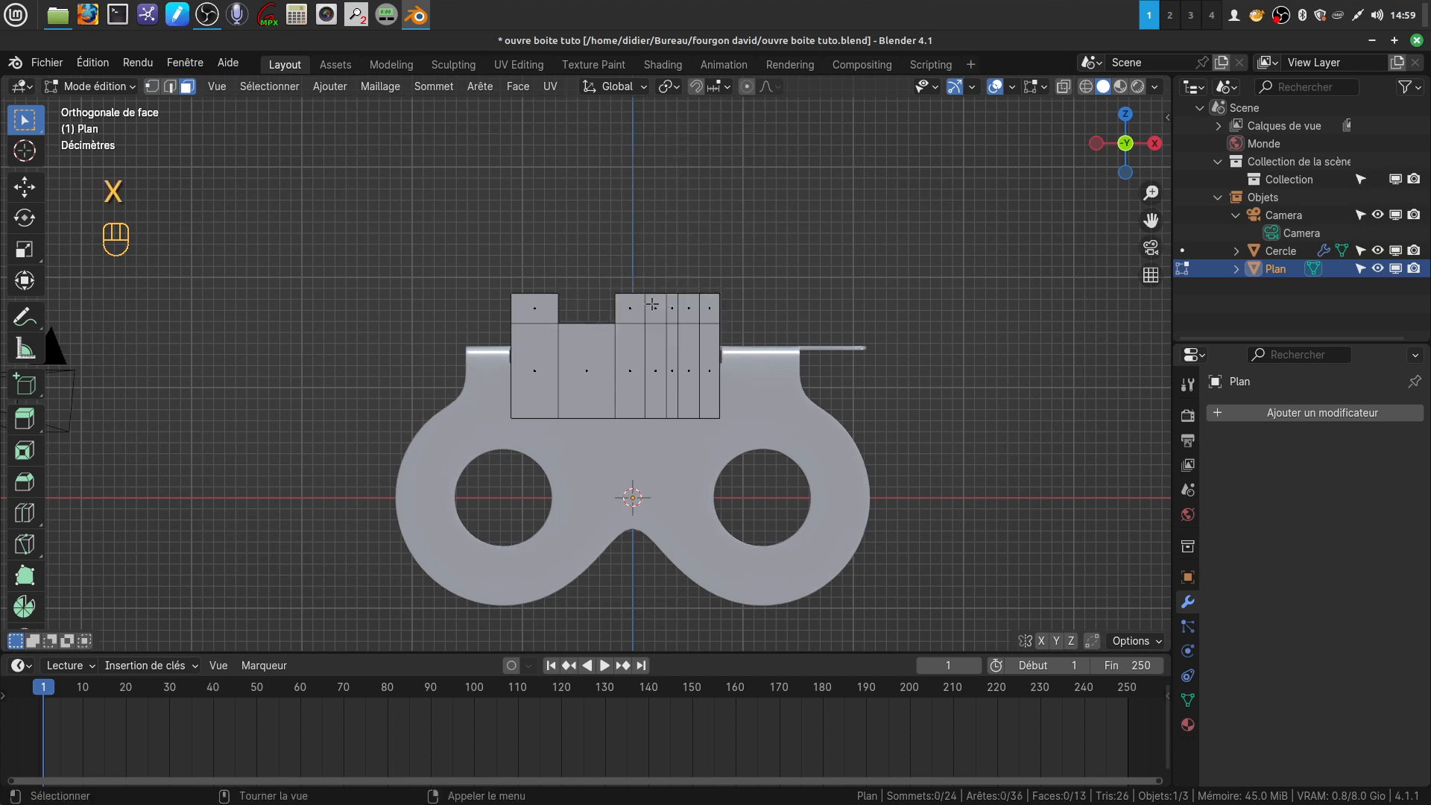
# Extrude the five upper edges to the right of the plane's notch and move them about 1.177 m along Y
pyautogui.keyDown('shift'); pyautogui.moveTo(655, 291); pyautogui.dragTo(643, 284, button='middle'); pyautogui.keyUp('shift')
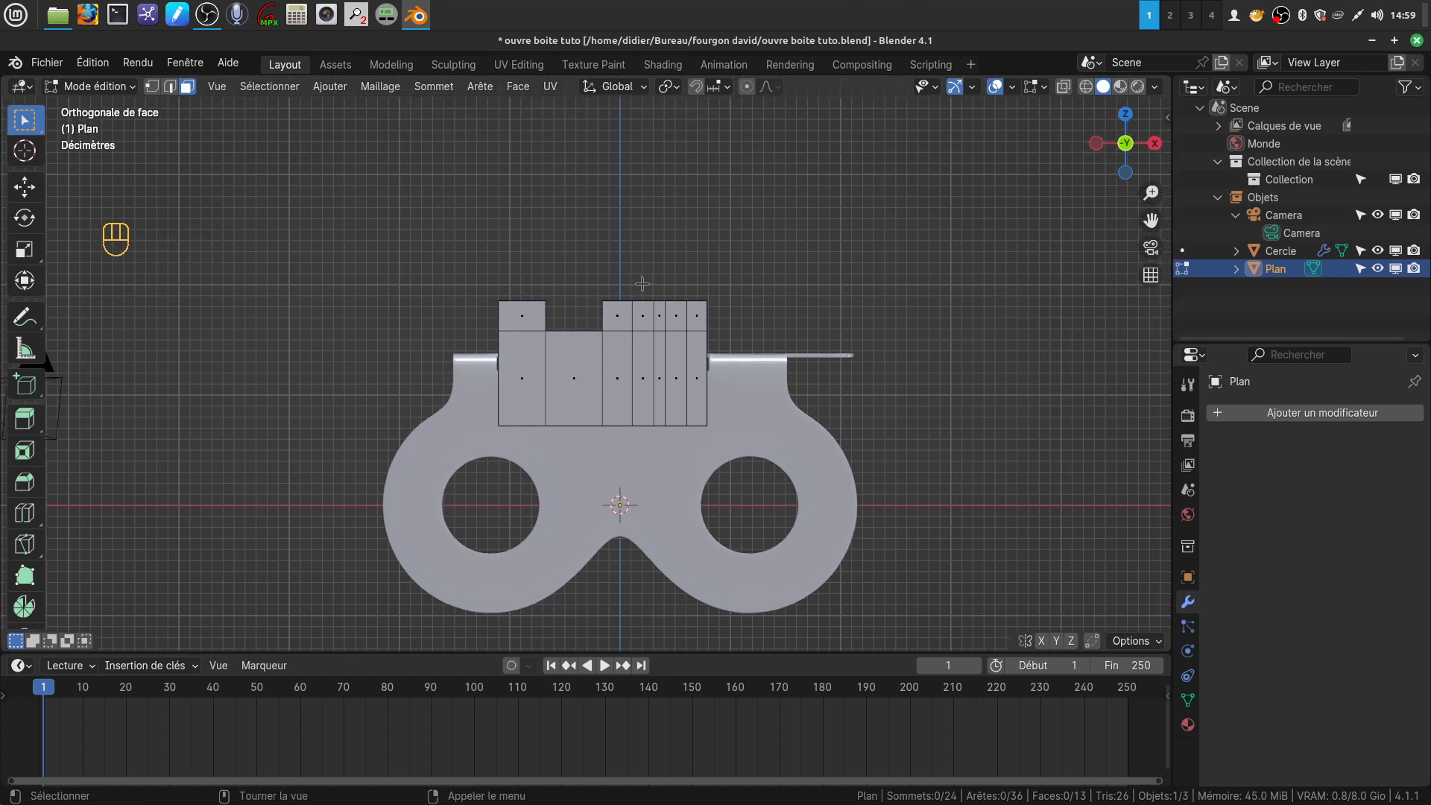
pyautogui.click(171, 87)
pyautogui.click(620, 299)
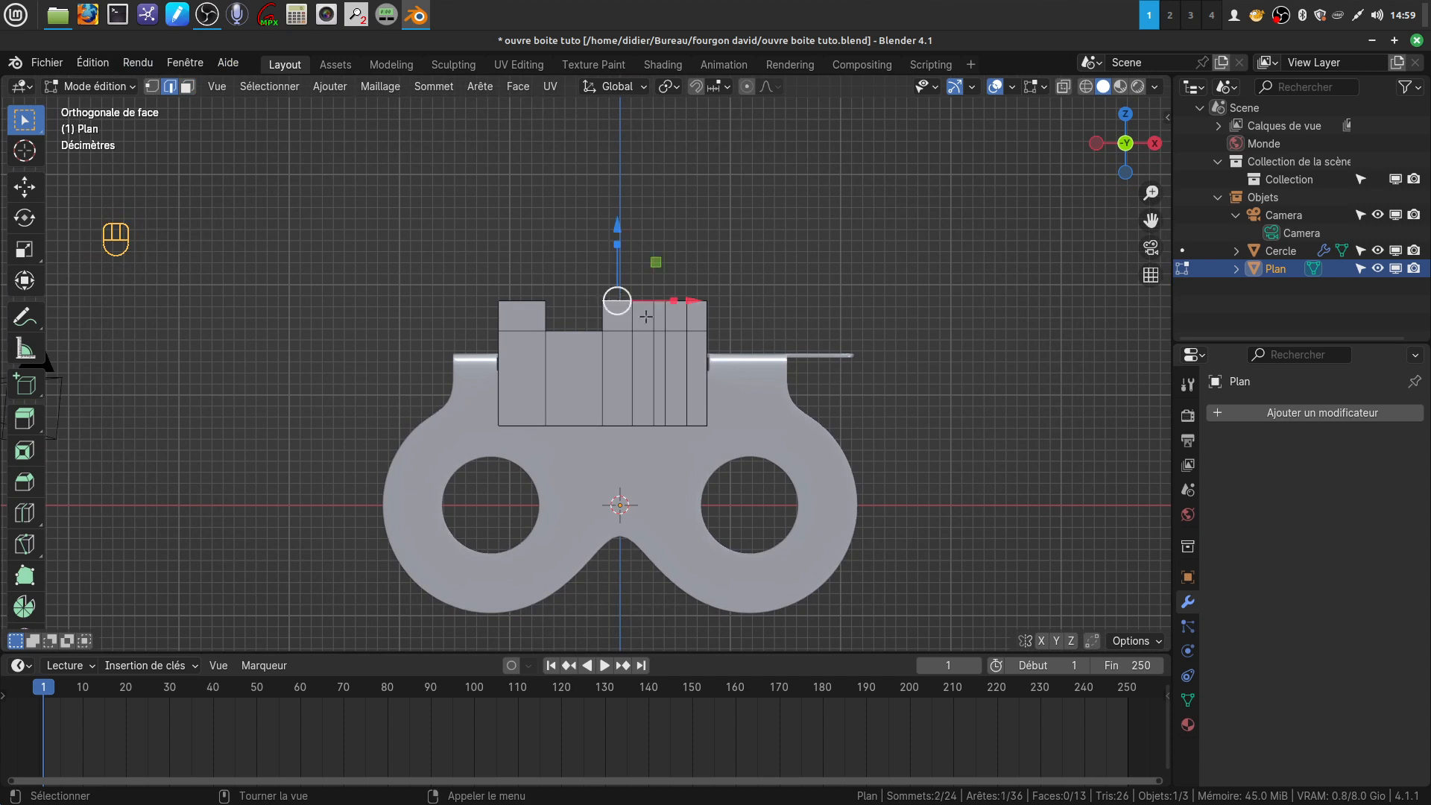
pyautogui.keyDown('shift'); pyautogui.click(711, 289); pyautogui.keyUp('shift')
pyautogui.scroll(4, 712, 289)
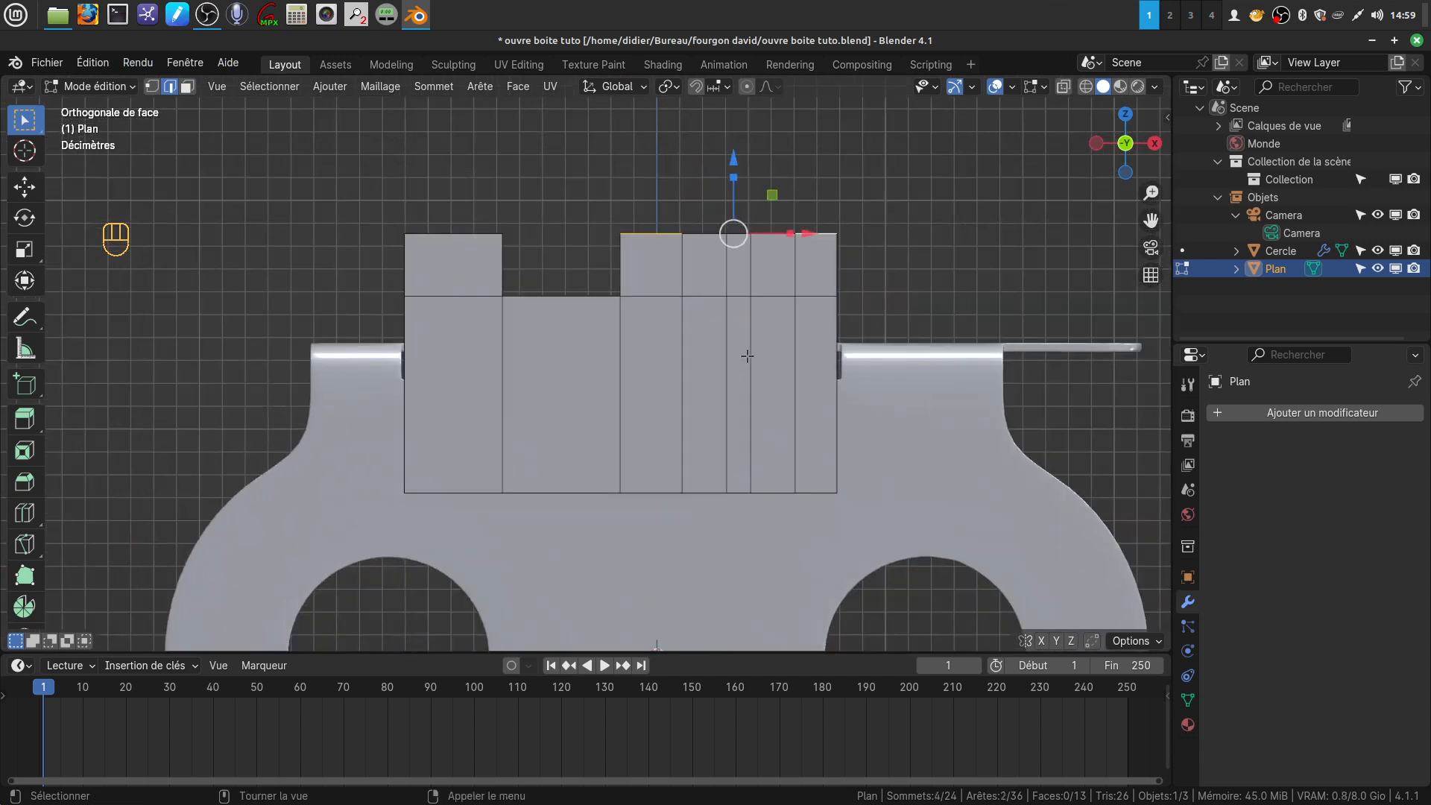
pyautogui.press('a')
pyautogui.click(654, 234)
pyautogui.keyDown('ctrl'); pyautogui.click(802, 236); pyautogui.keyUp('ctrl')
pyautogui.moveTo(788, 256); pyautogui.dragTo(926, 363, button='middle')
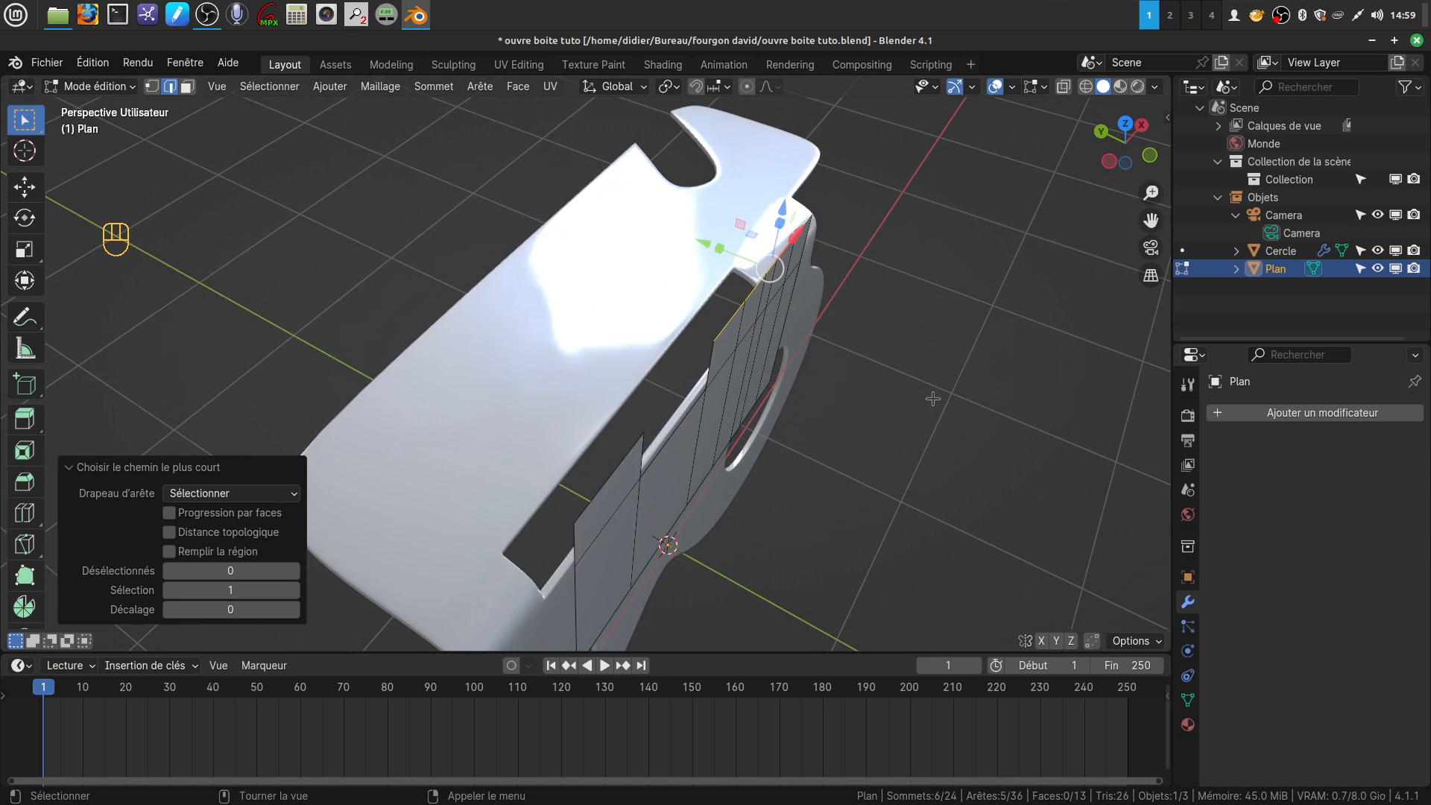
pyautogui.press('e')
pyautogui.moveTo(454, 124); pyautogui.dragTo(481, 133)
pyautogui.moveTo(737, 313); pyautogui.dragTo(617, 283, button='middle')
# Extrude the left edge of the plane's horizontal top surface and move it about -0.225 m along X
pyautogui.click(643, 241)
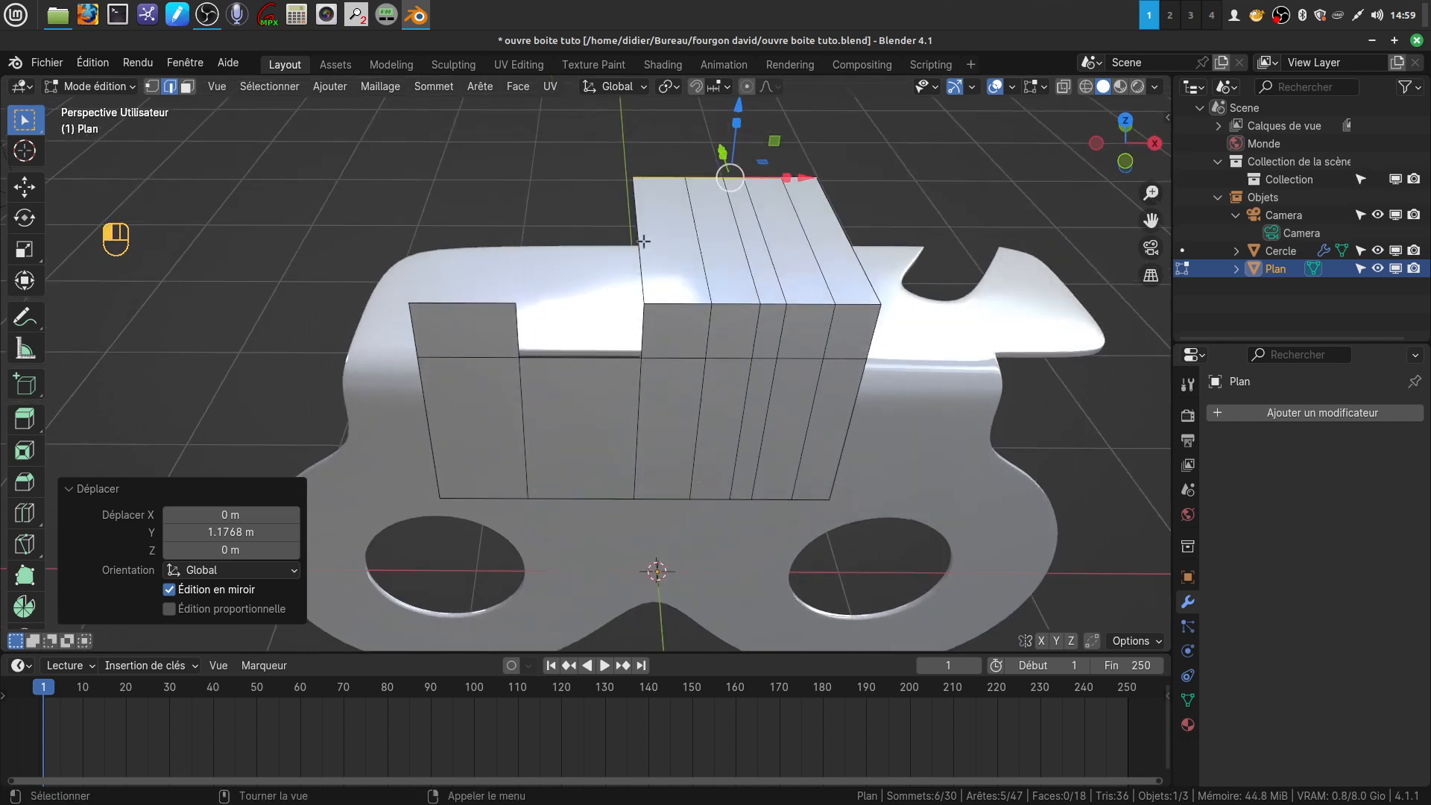
pyautogui.press('r')
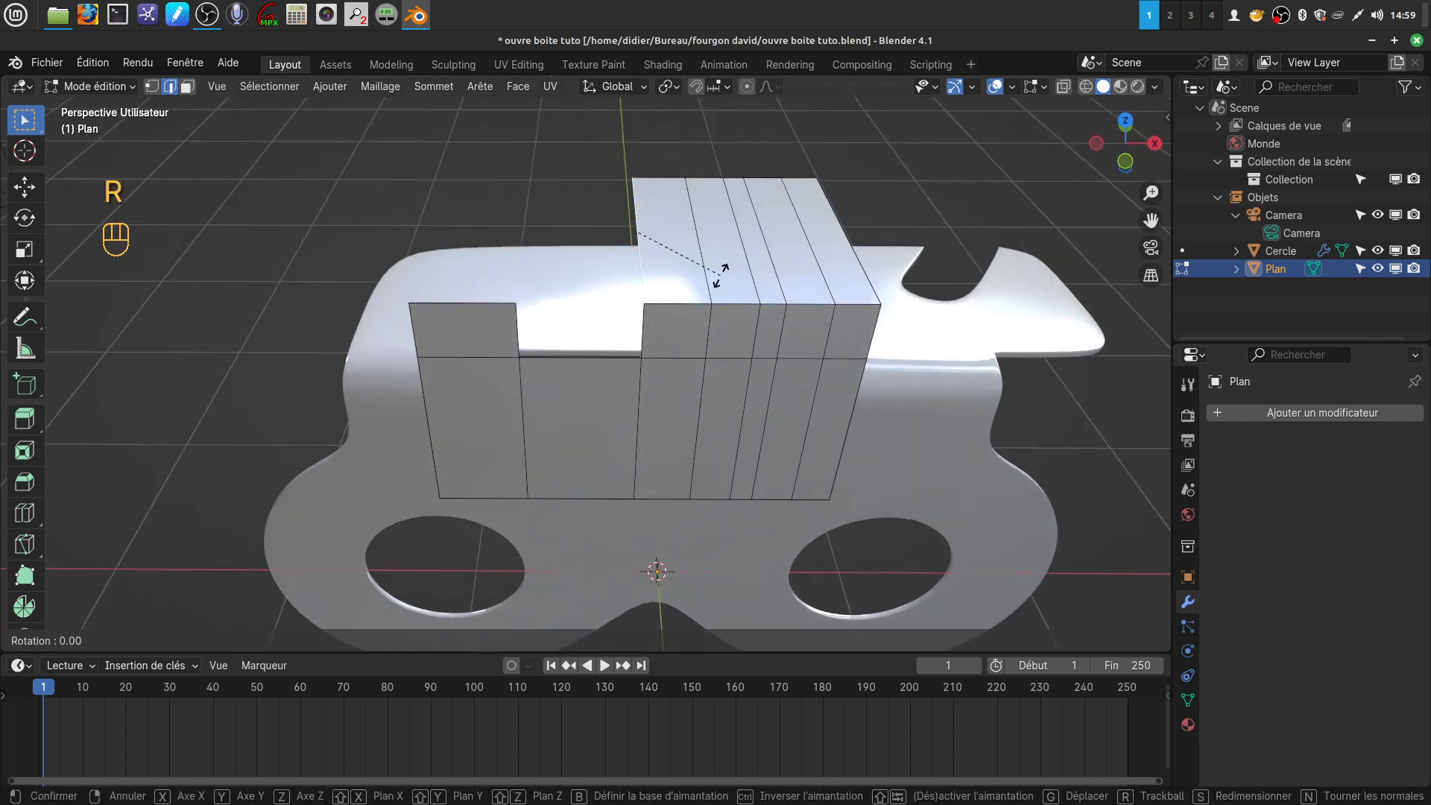
pyautogui.rightClick(721, 275)
pyautogui.press('e')
pyautogui.rightClick(710, 233)
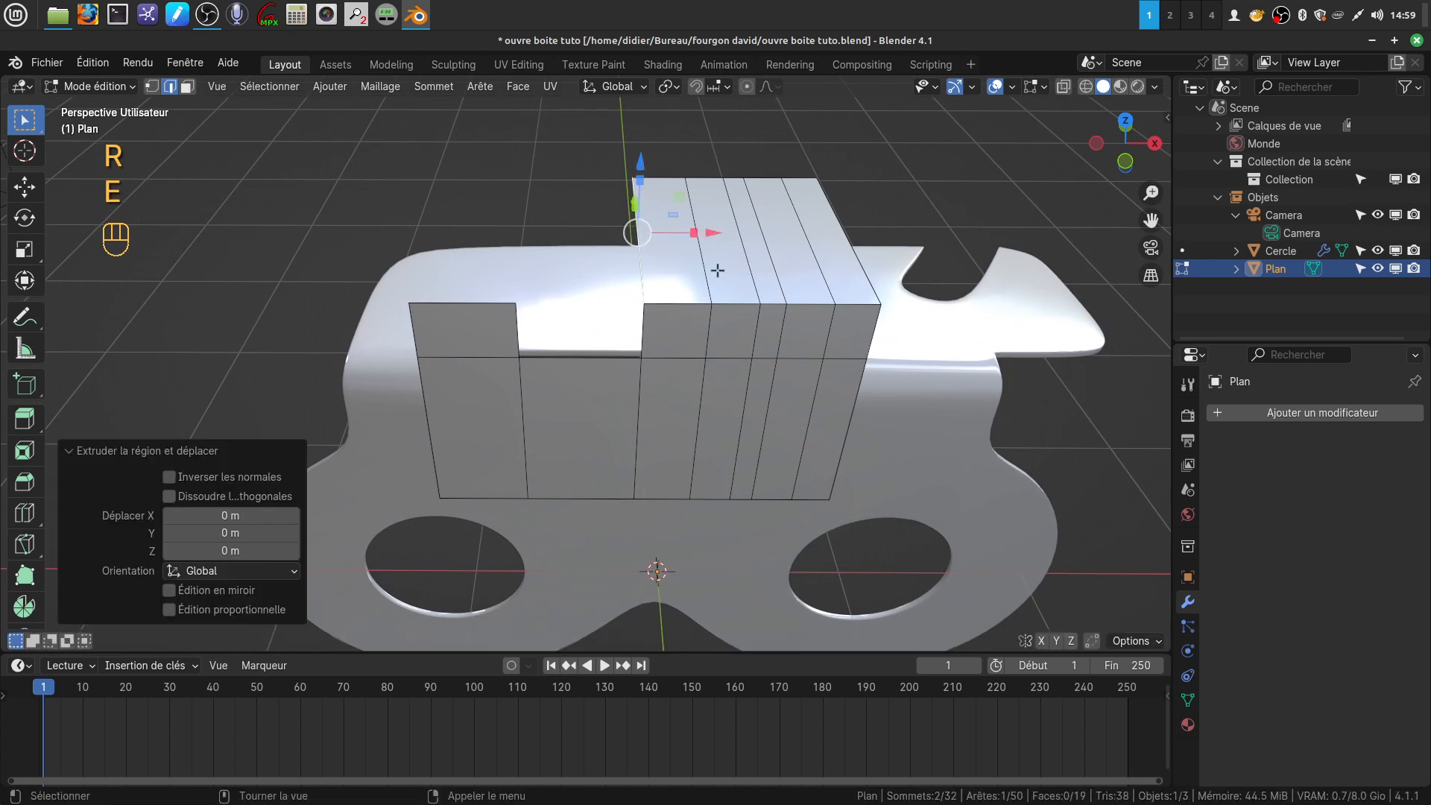
pyautogui.moveTo(709, 232); pyautogui.dragTo(665, 238)
pyautogui.moveTo(665, 239); pyautogui.dragTo(668, 195, button='middle')
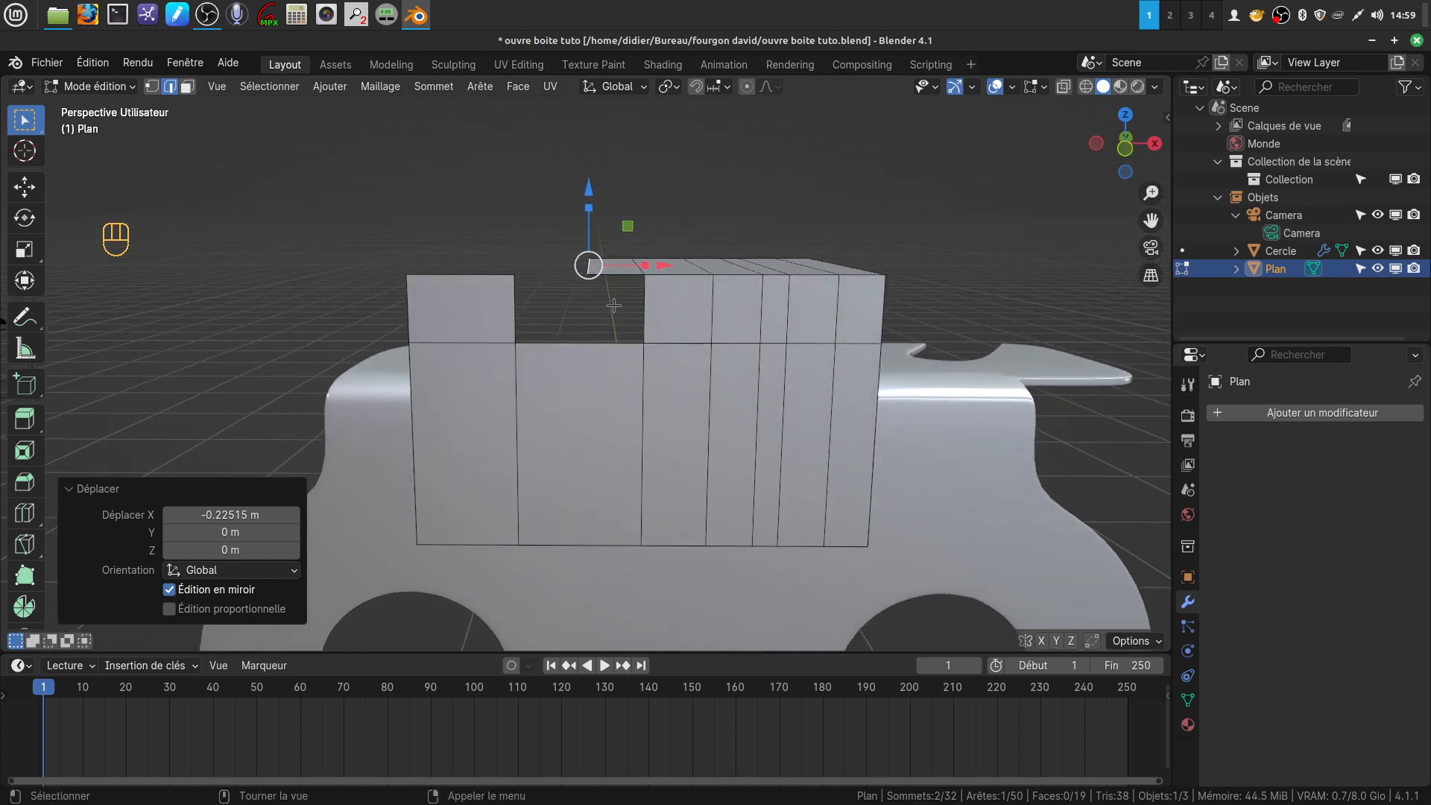
# Move the rear row of vertices on the plane's horizontal surface about 0.129 m along Y, to the body's rear edge
pyautogui.moveTo(698, 314); pyautogui.dragTo(708, 430, button='middle')
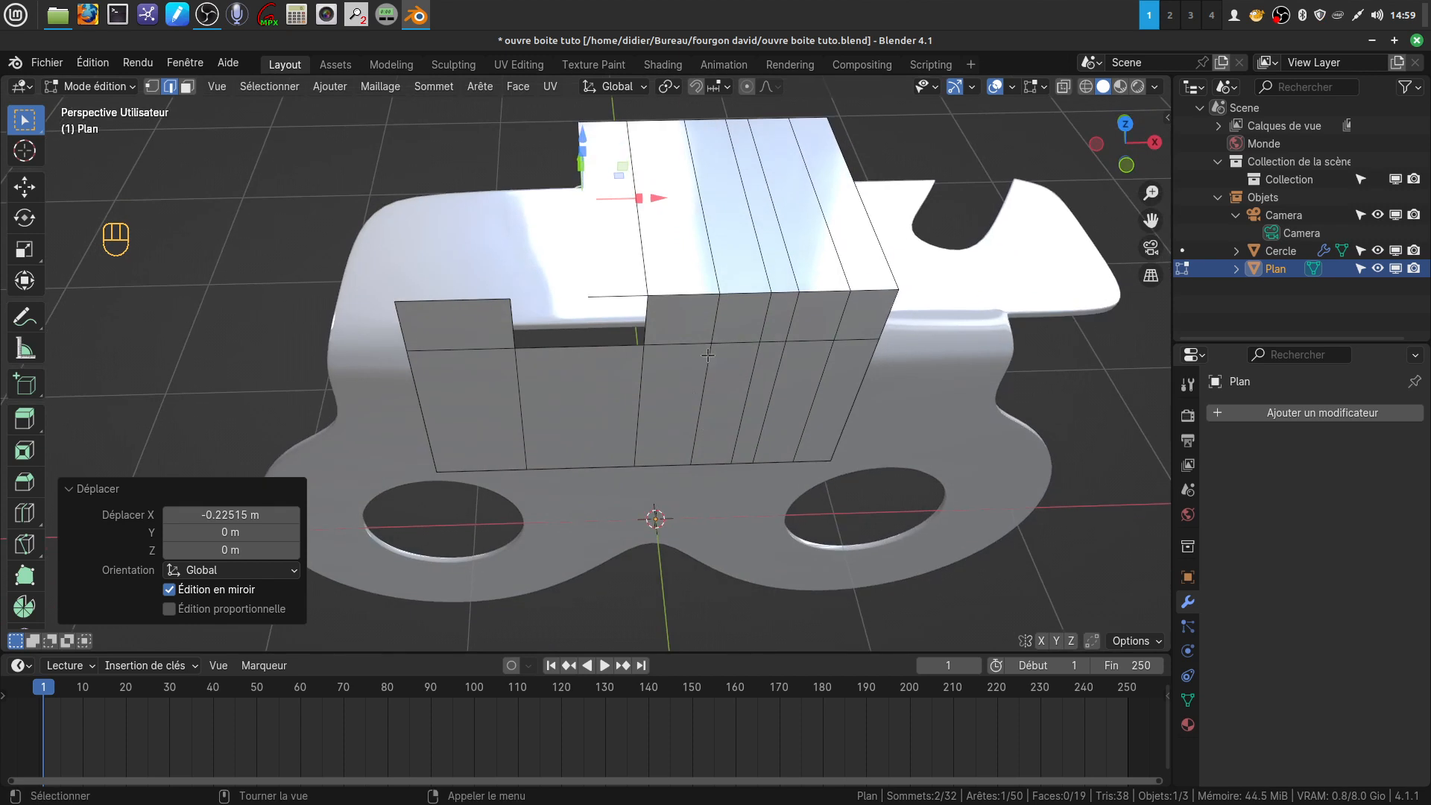
pyautogui.keyDown('shift'); pyautogui.moveTo(699, 320); pyautogui.dragTo(646, 399, button='middle'); pyautogui.keyUp('shift')
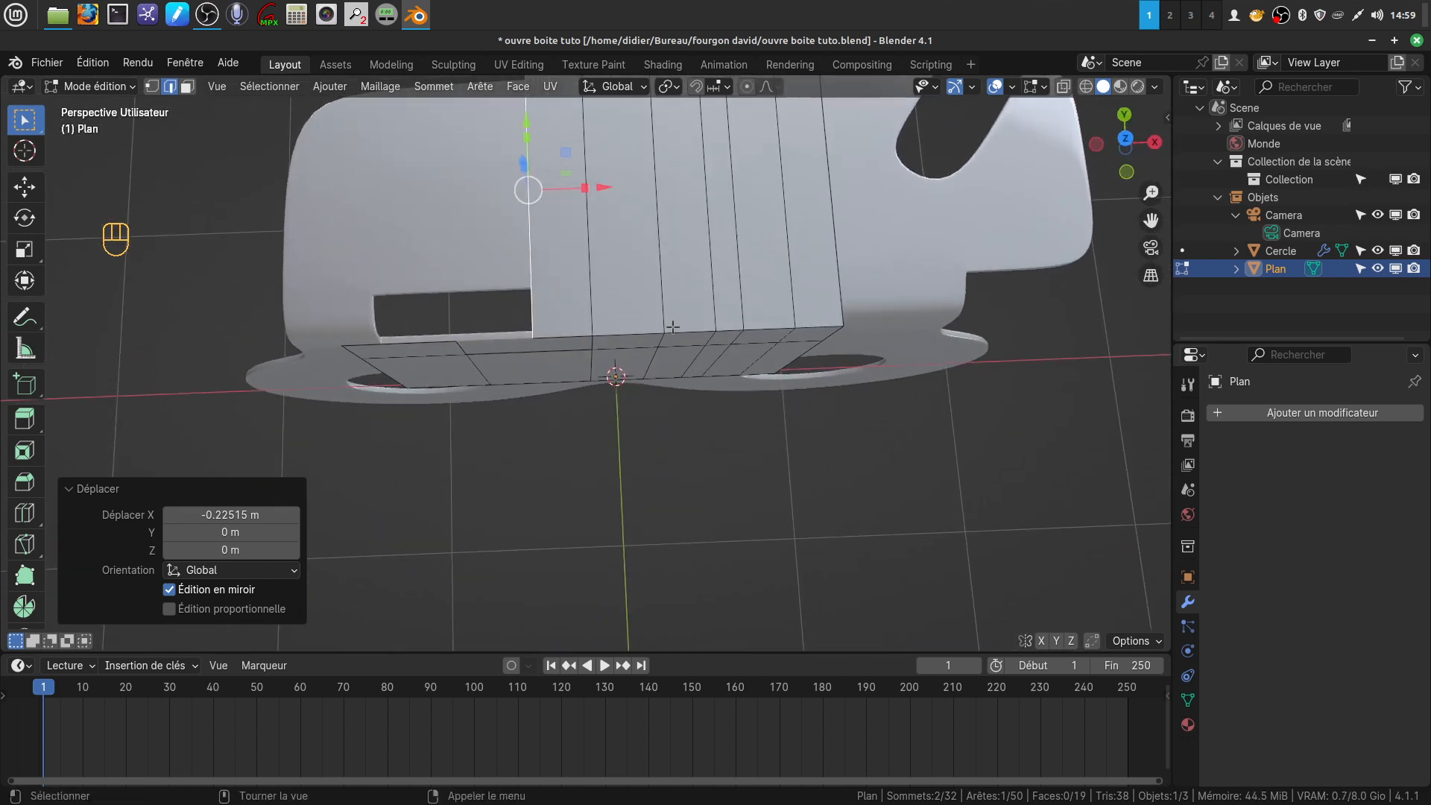
pyautogui.scroll(-3, 670, 309)
pyautogui.moveTo(661, 281); pyautogui.dragTo(643, 296, button='middle')
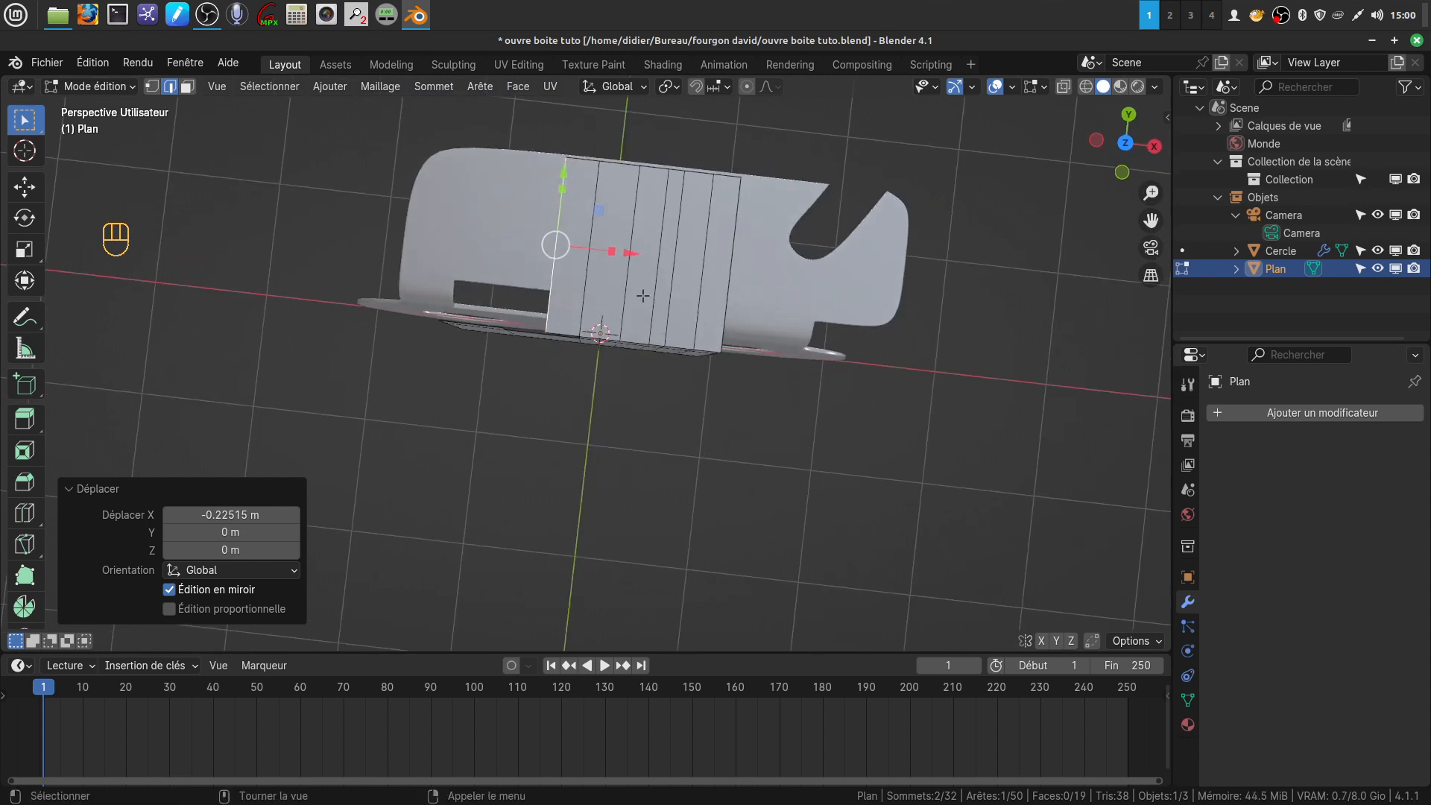
pyautogui.press('ctrl+KP_7')
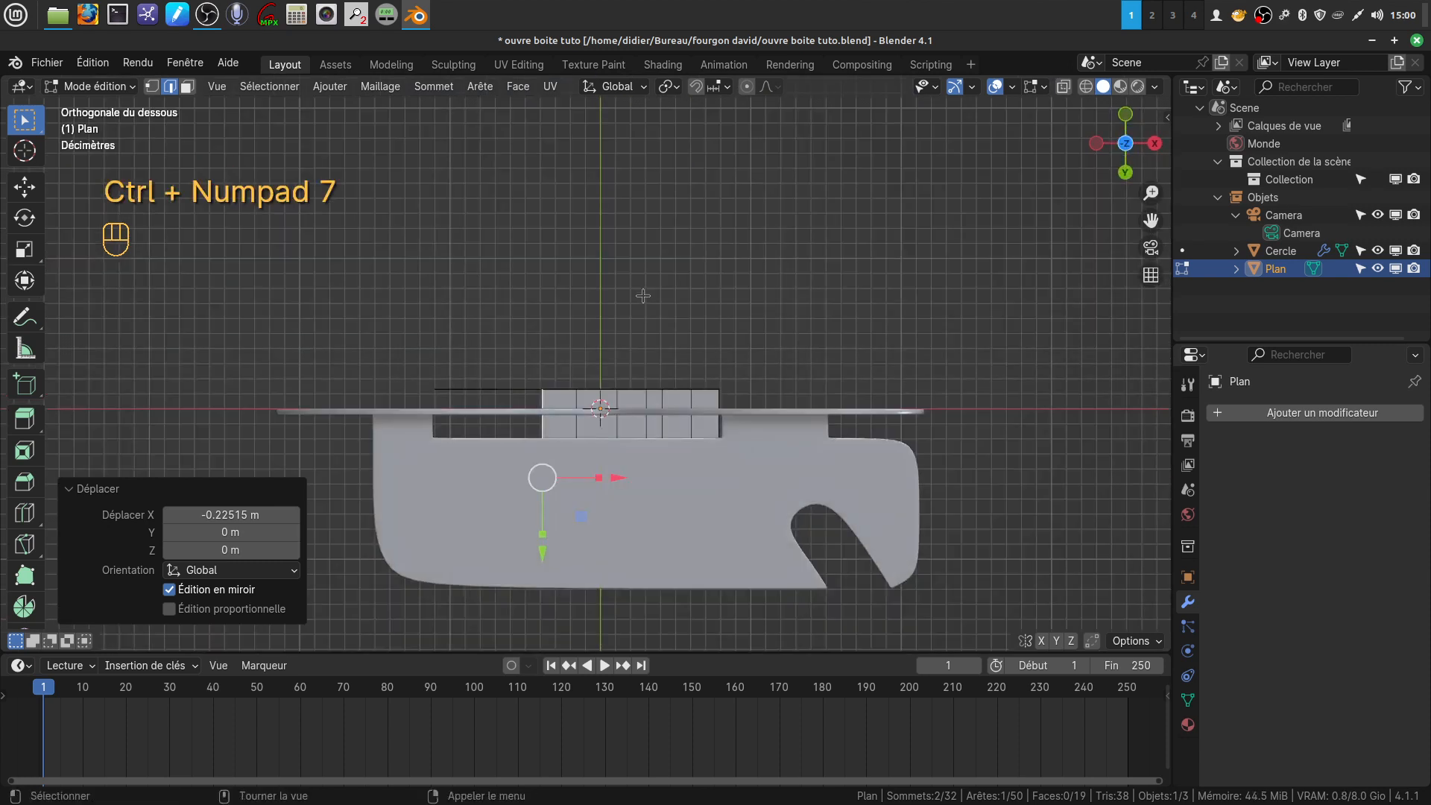
pyautogui.press('KP_7')
pyautogui.keyDown('shift'); pyautogui.moveTo(514, 179); pyautogui.dragTo(485, 253, button='middle'); pyautogui.keyUp('shift')
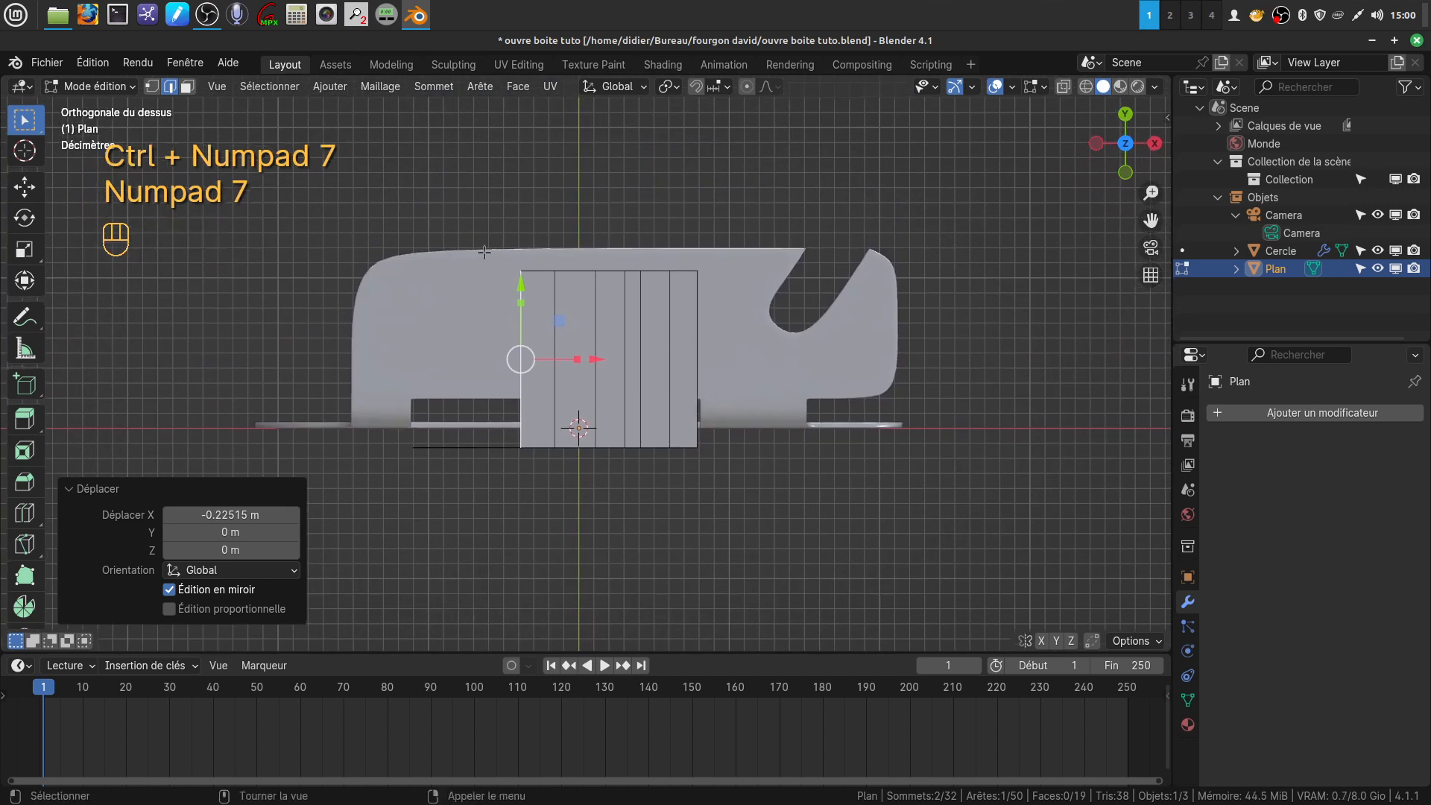
pyautogui.click(152, 87)
pyautogui.press('b')
pyautogui.moveTo(467, 241); pyautogui.dragTo(736, 304)
pyautogui.moveTo(614, 186); pyautogui.dragTo(614, 165)
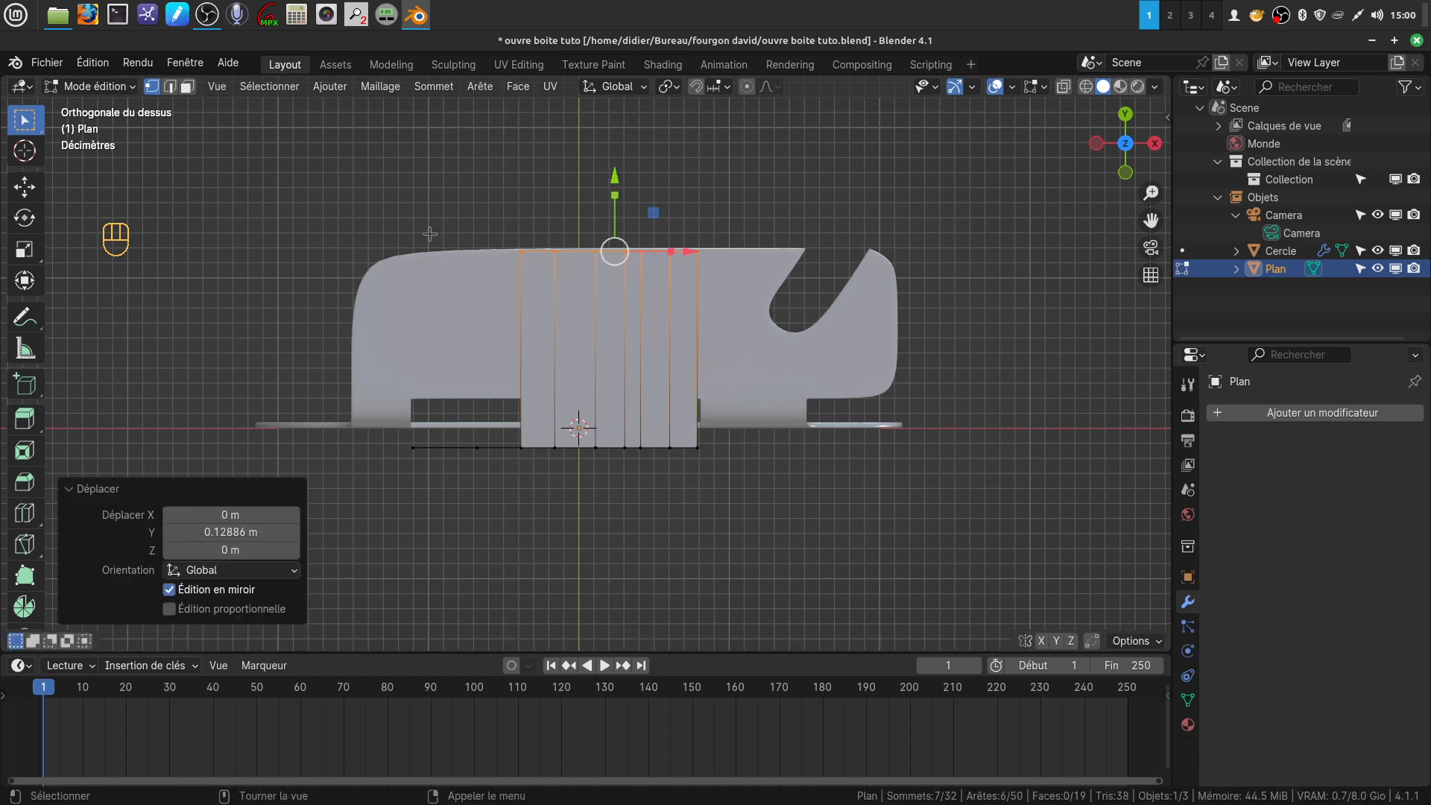
# Add a front-to-back loop cut to the can opener body's top near its left rounded end, with a slide factor of 0.959
pyautogui.press('Tab')
pyautogui.click(423, 329)
pyautogui.press('Tab')
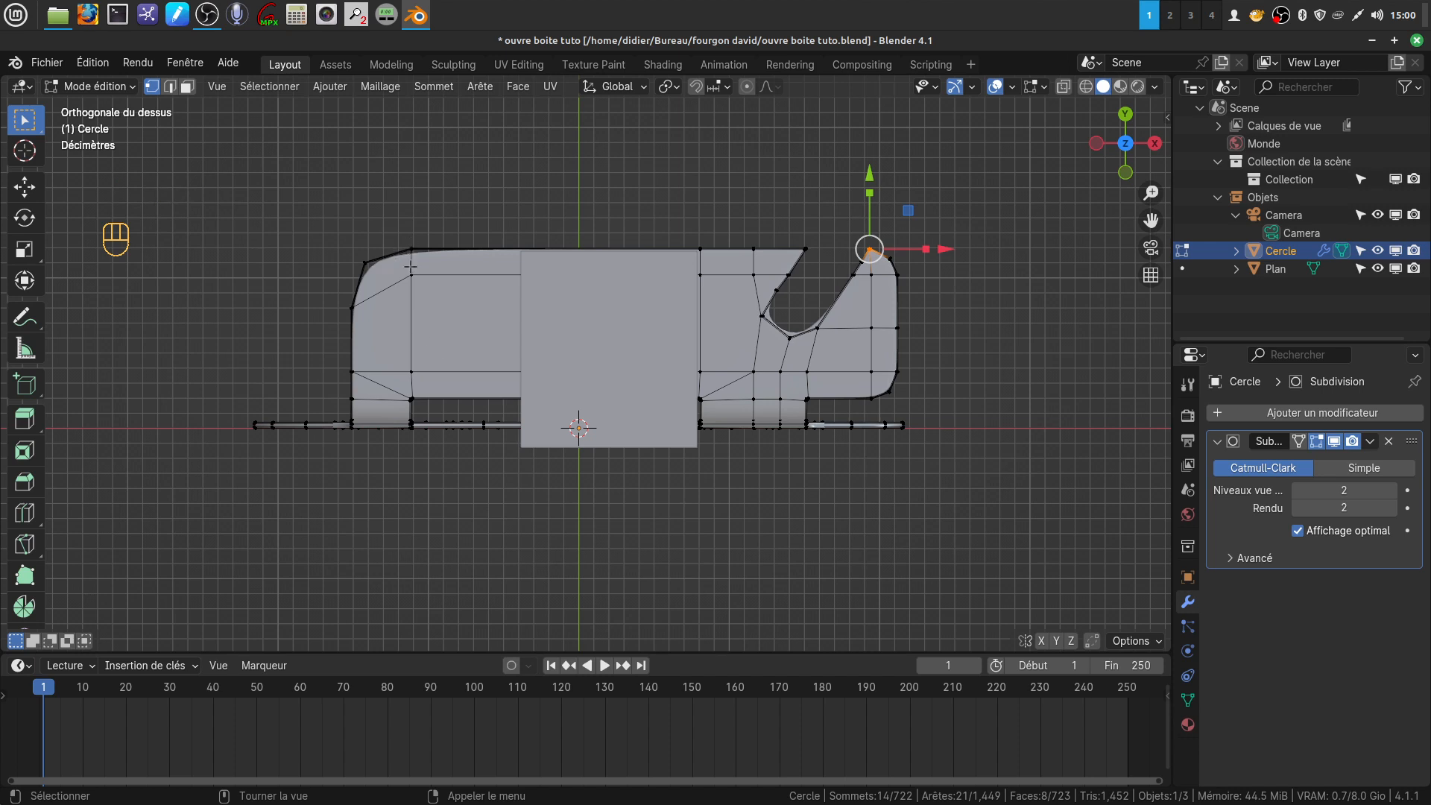
pyautogui.hotkey('ctrl', 'r')
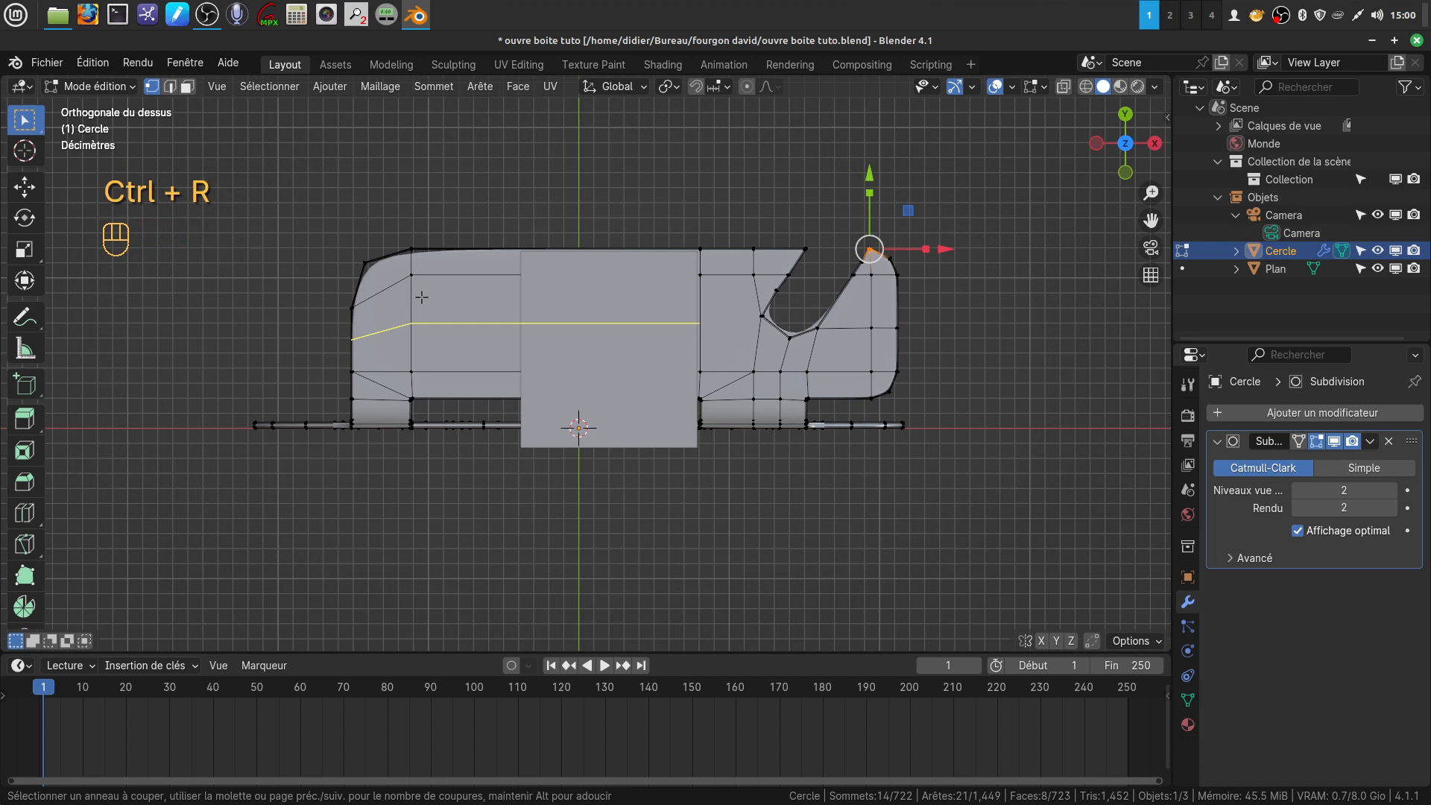
pyautogui.click(428, 252)
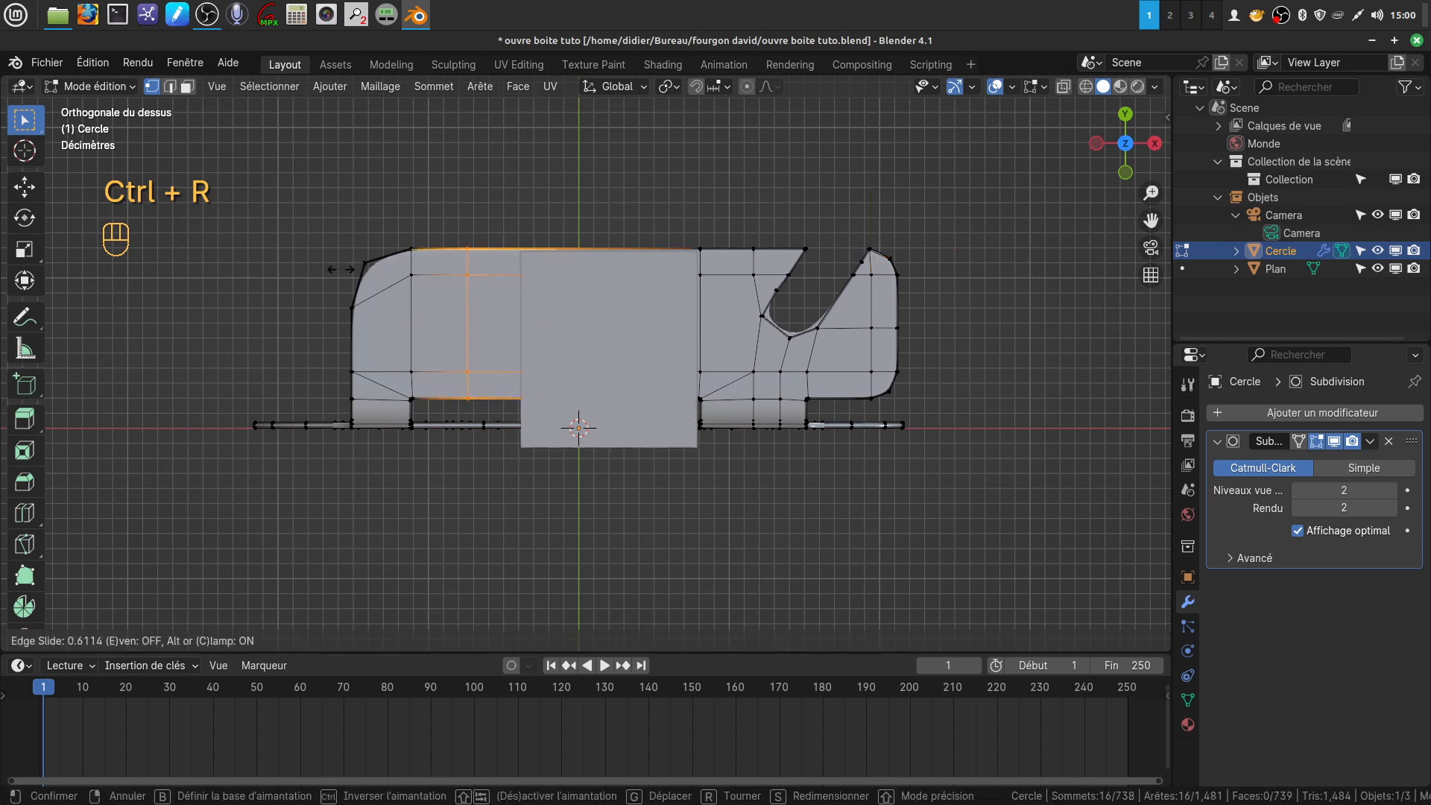
pyautogui.click(291, 281)
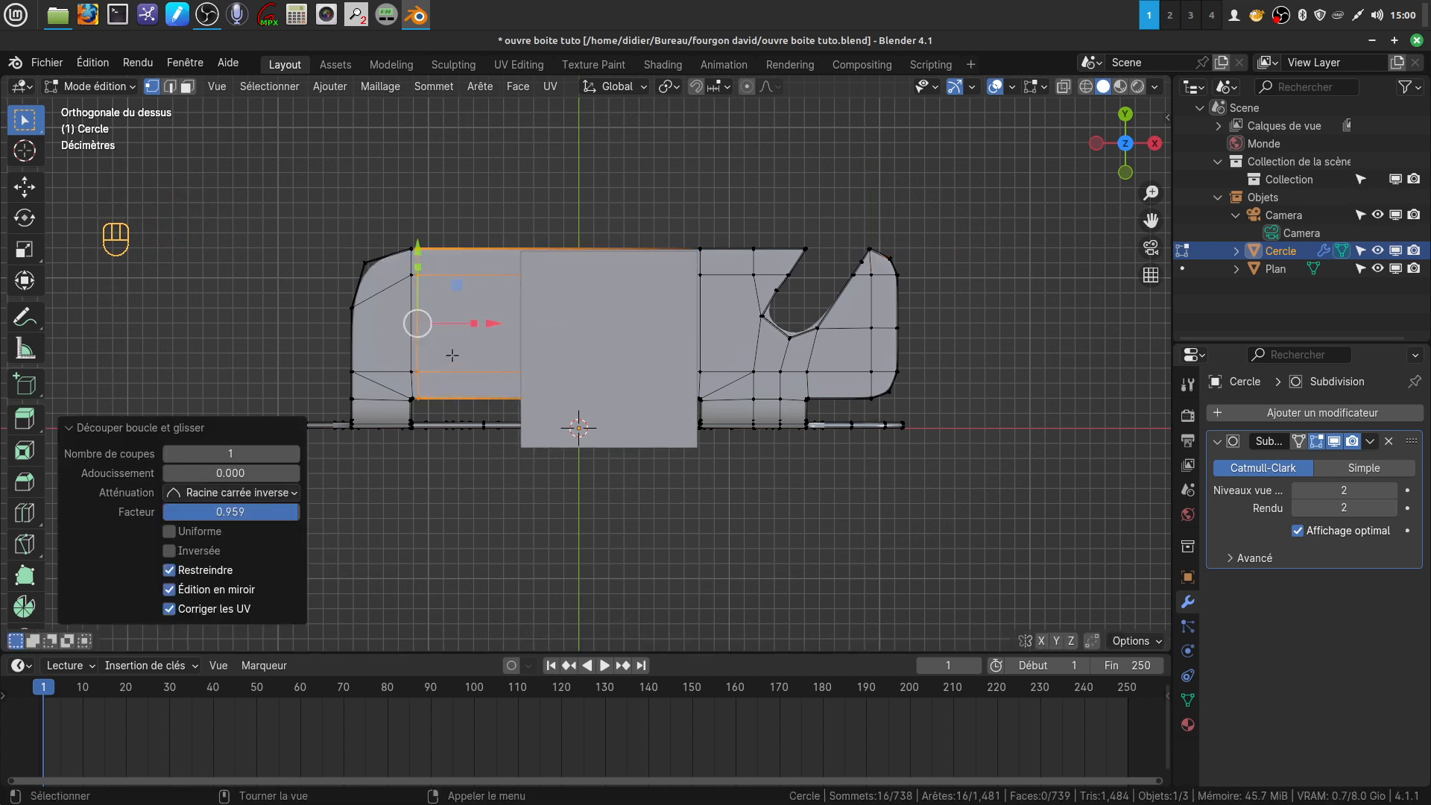
pyautogui.press('Tab')
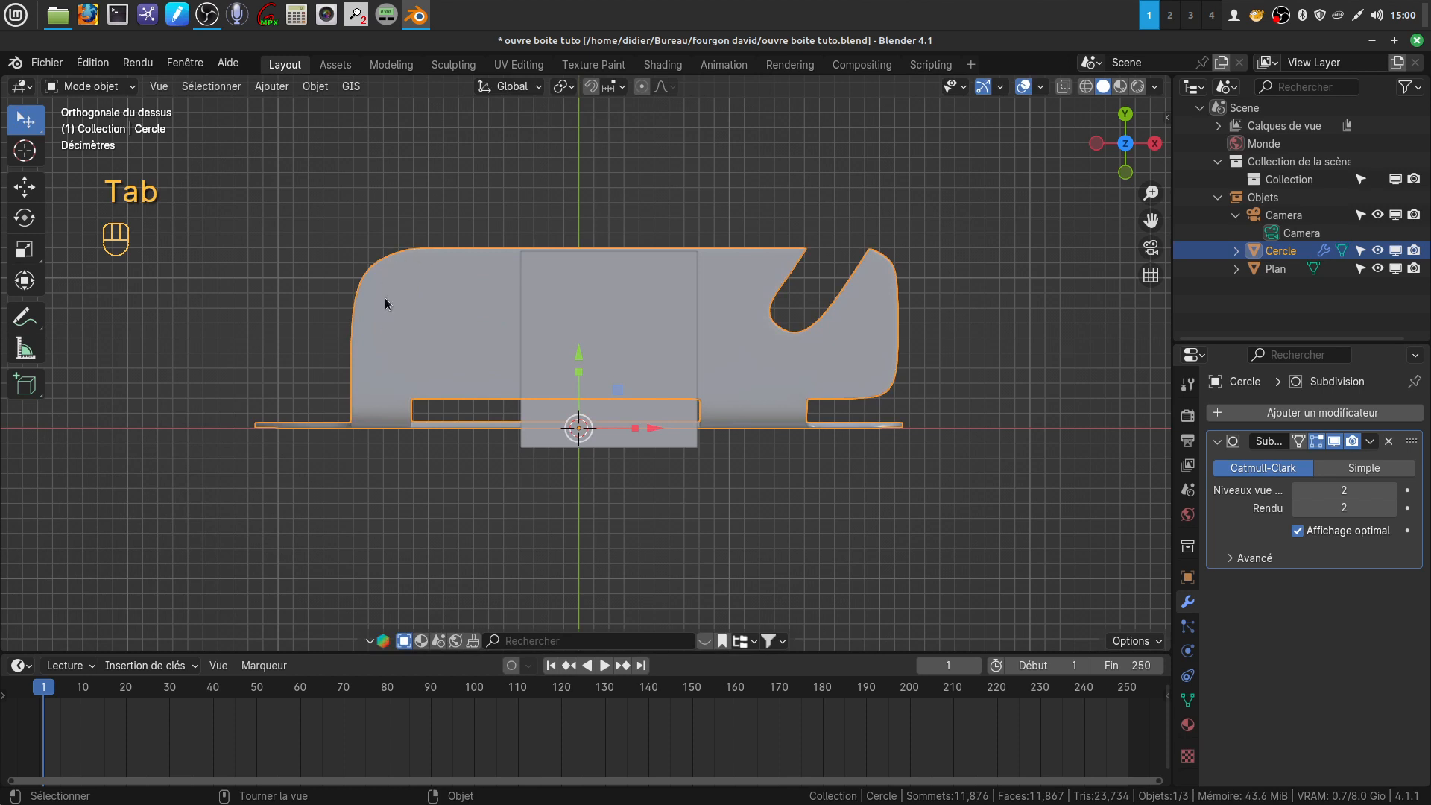
# Add four evenly spaced crosswise loop cuts to the plane's horizontal top surface and clear the selection
pyautogui.moveTo(554, 296); pyautogui.dragTo(549, 384, button='middle')
pyautogui.click(647, 358)
pyautogui.scroll(3, 647, 358)
pyautogui.press('Tab')
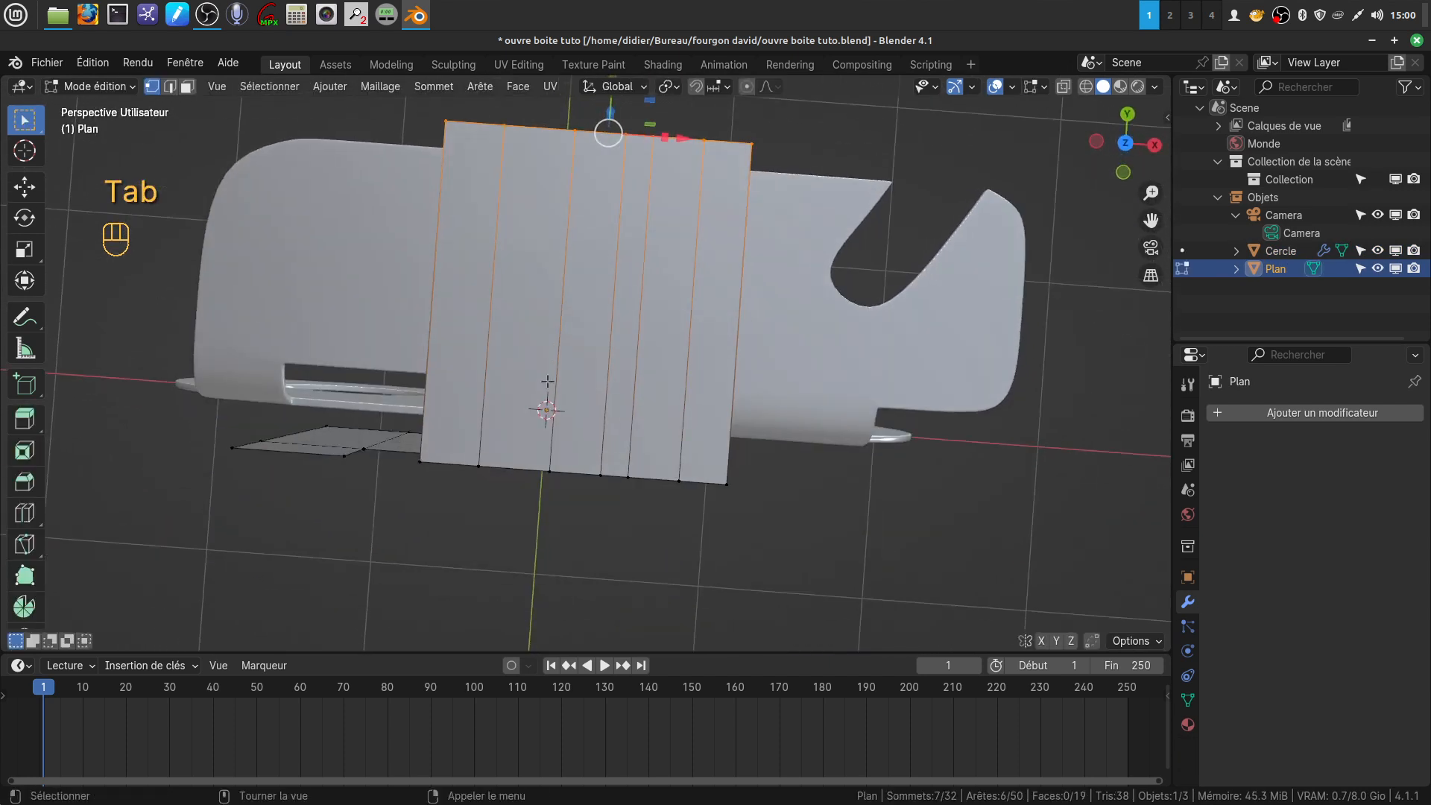
pyautogui.press('KP_7')
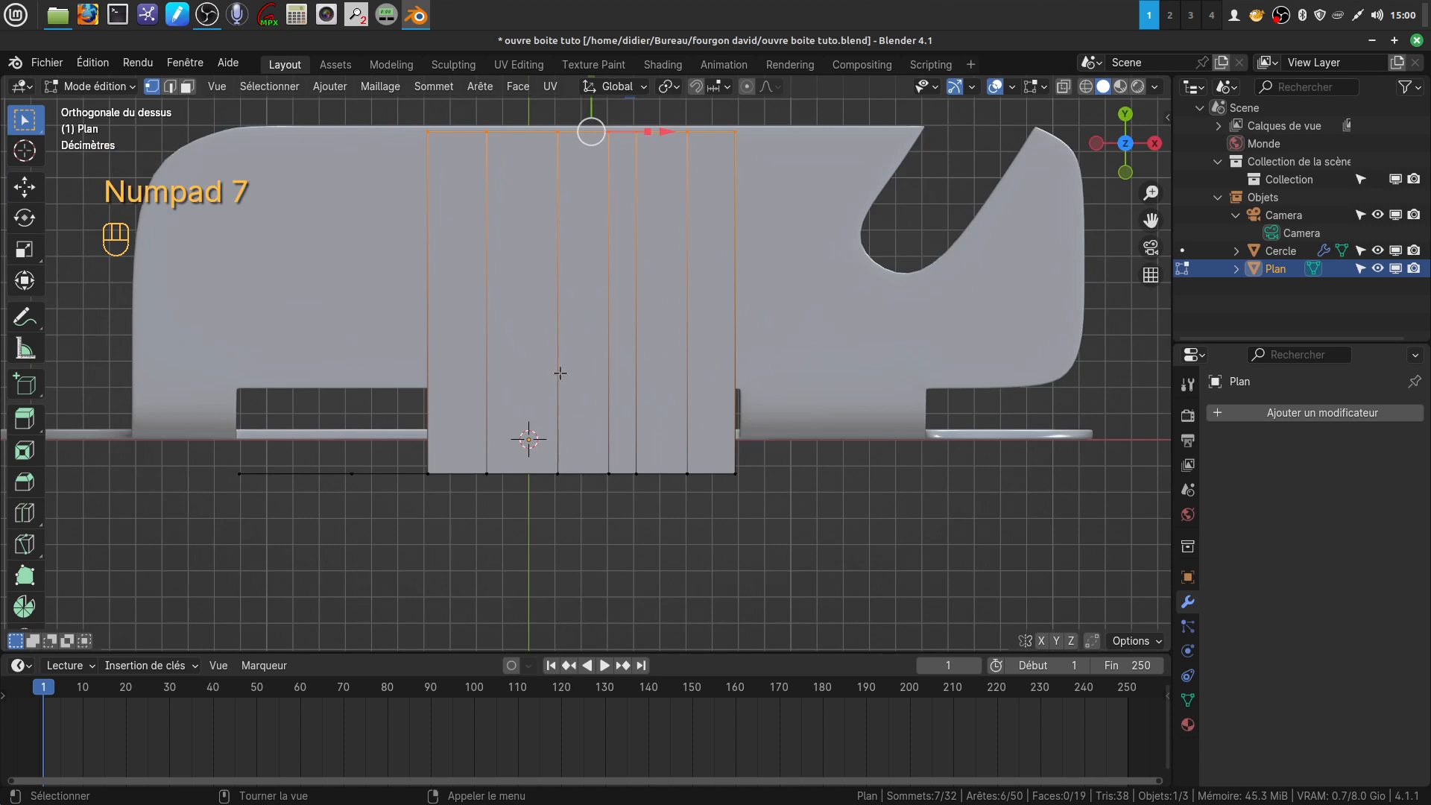
pyautogui.scroll(-2, 535, 229)
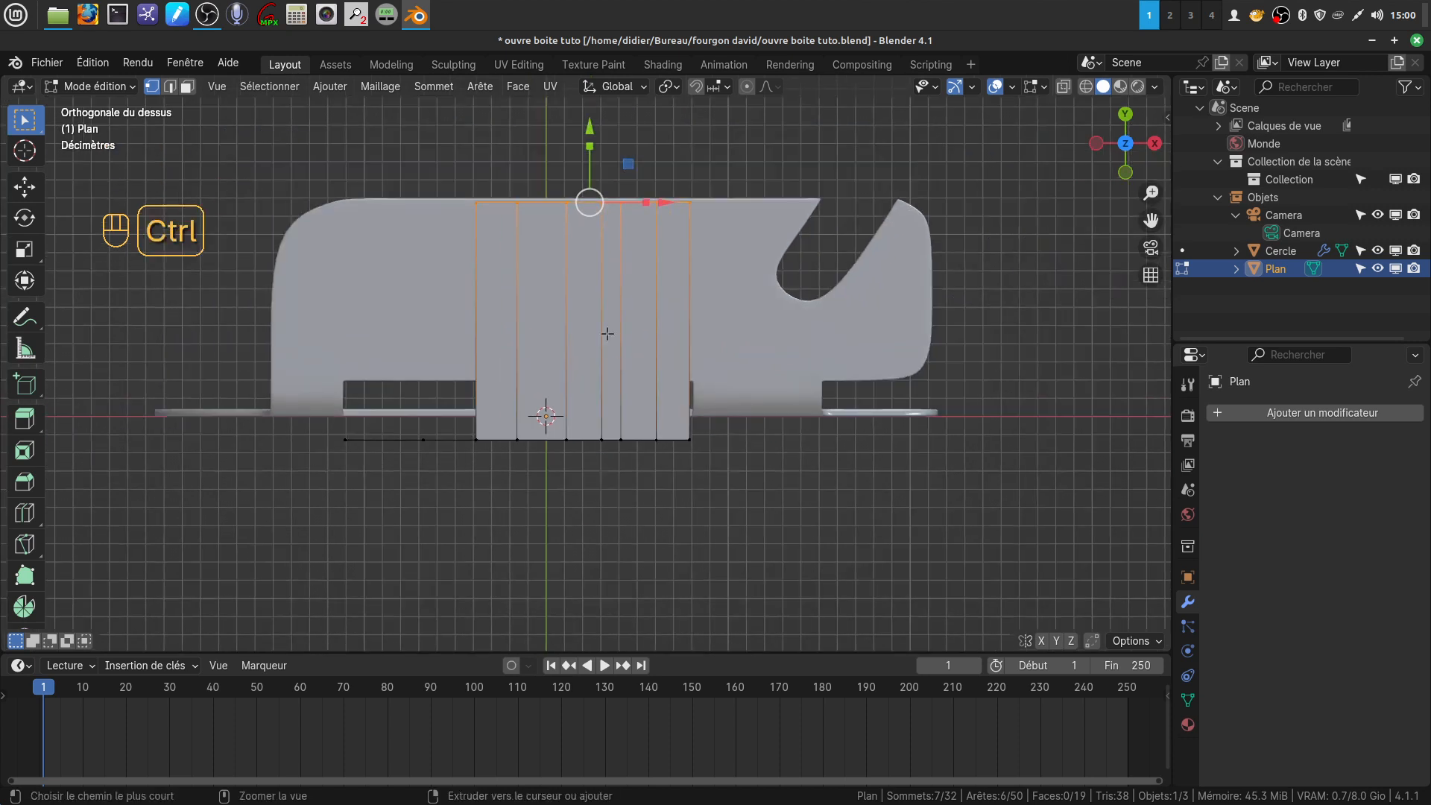
pyautogui.hotkey('ctrl', 'r')
pyautogui.scroll(2, 607, 334)
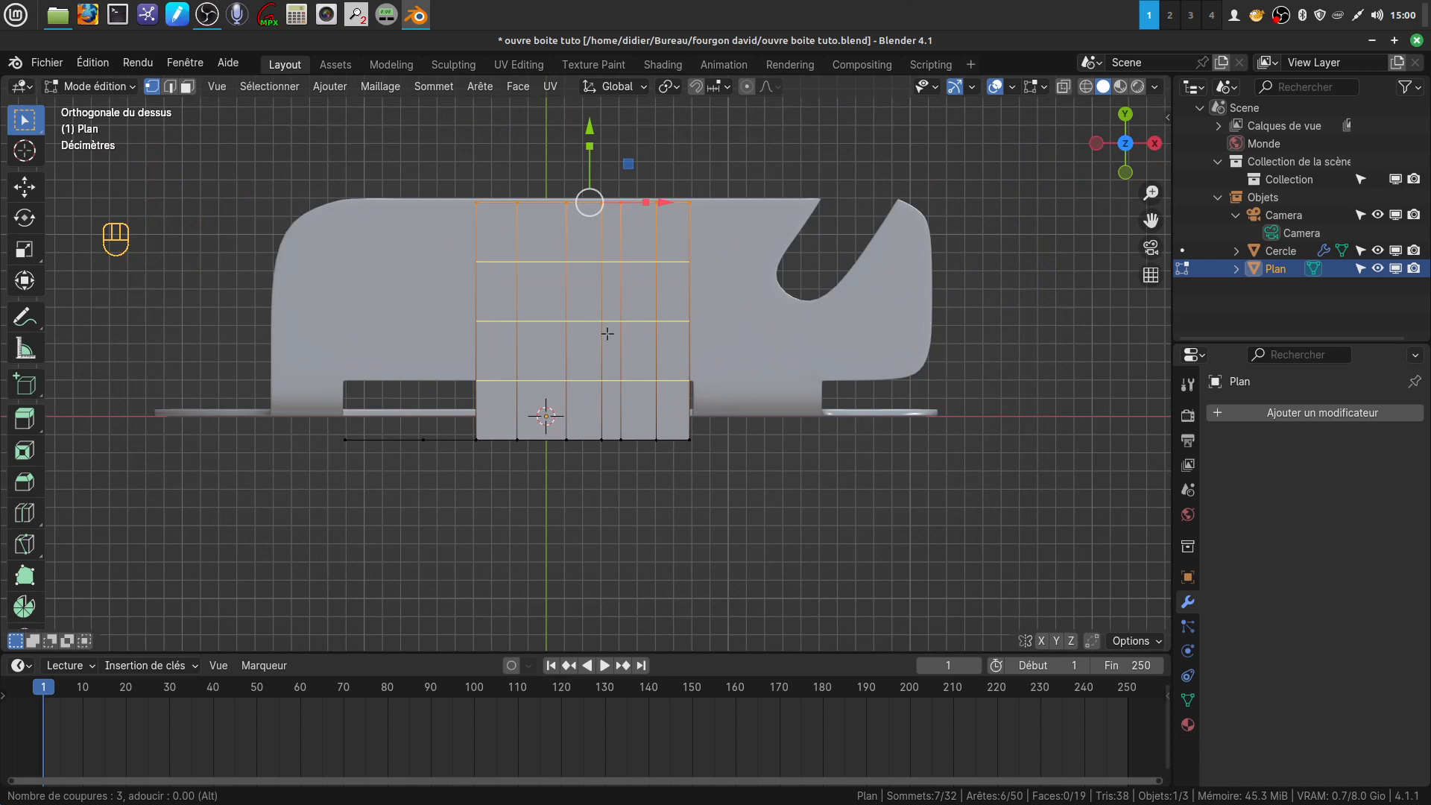
pyautogui.scroll(1, 608, 334)
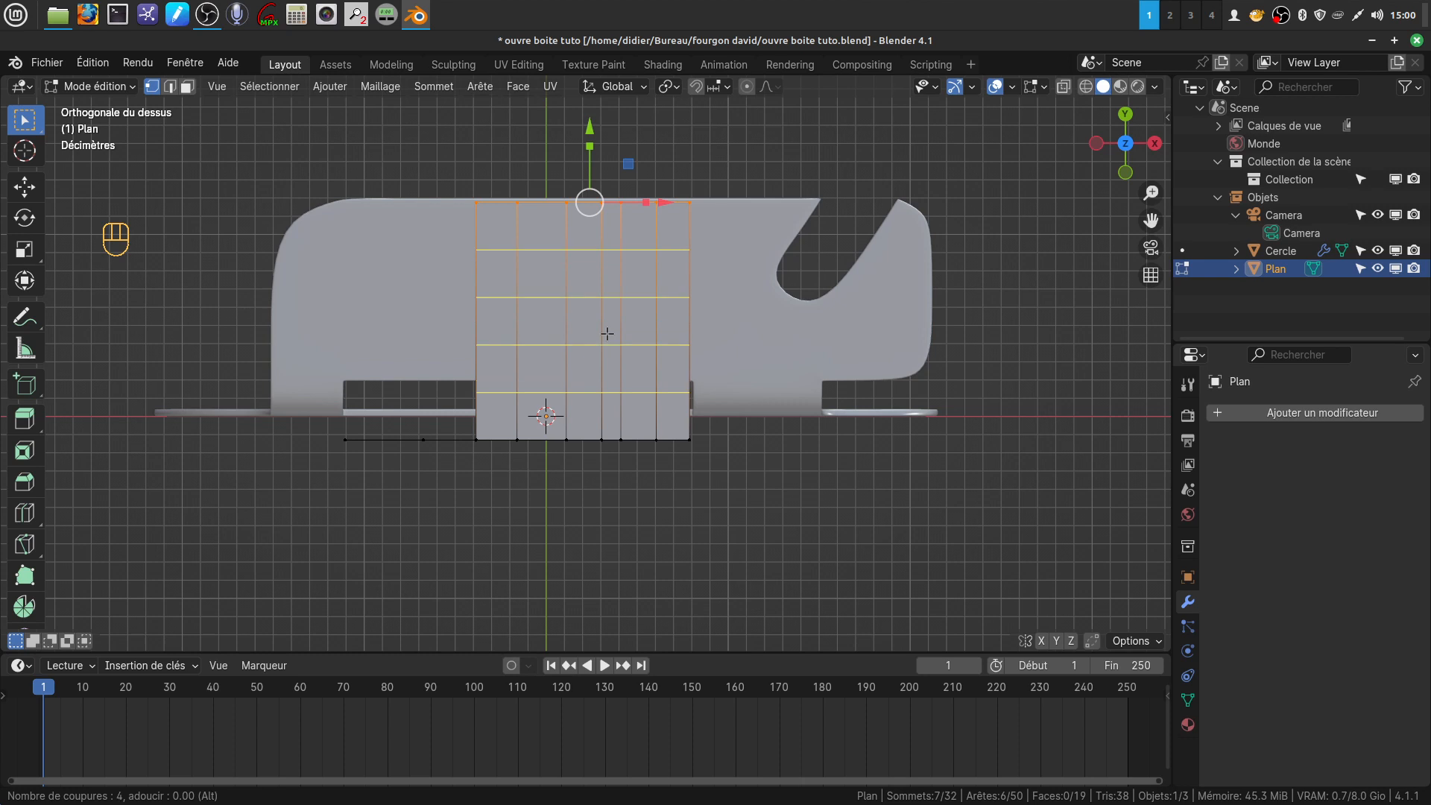
pyautogui.click(607, 334)
pyautogui.rightClick(607, 320)
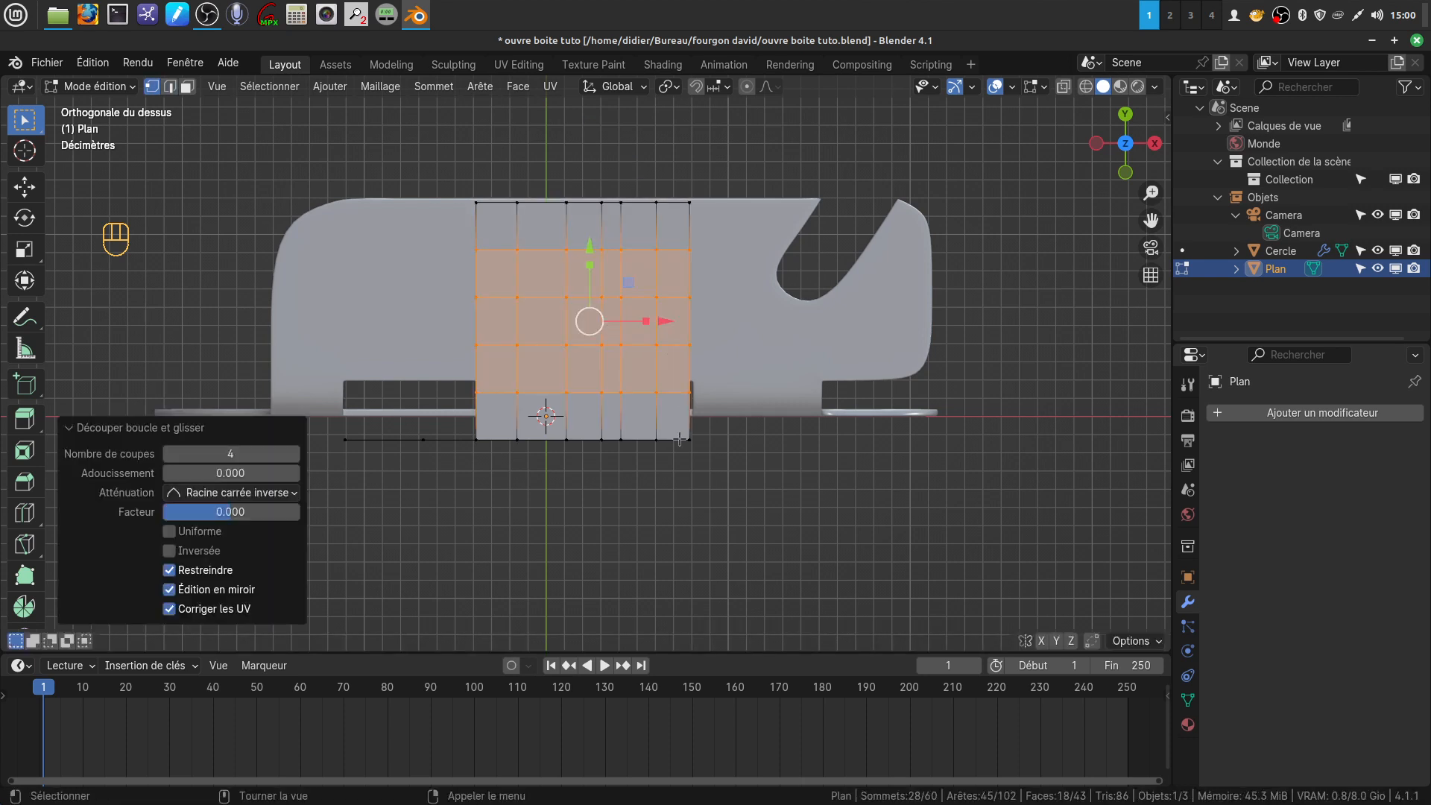
pyautogui.hotkey('alt', 'a')
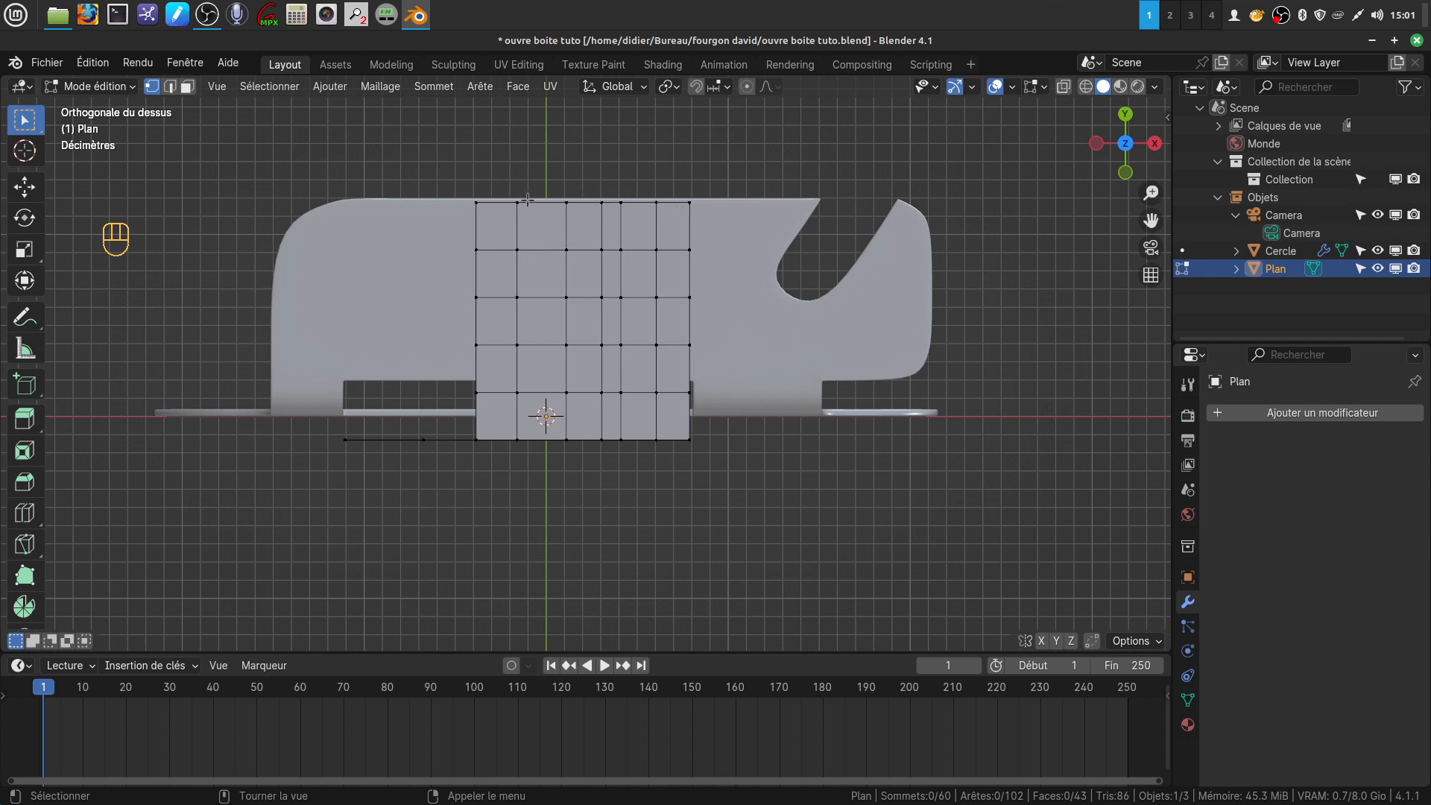
pyautogui.moveTo(507, 199); pyautogui.dragTo(709, 220)
pyautogui.press('s')
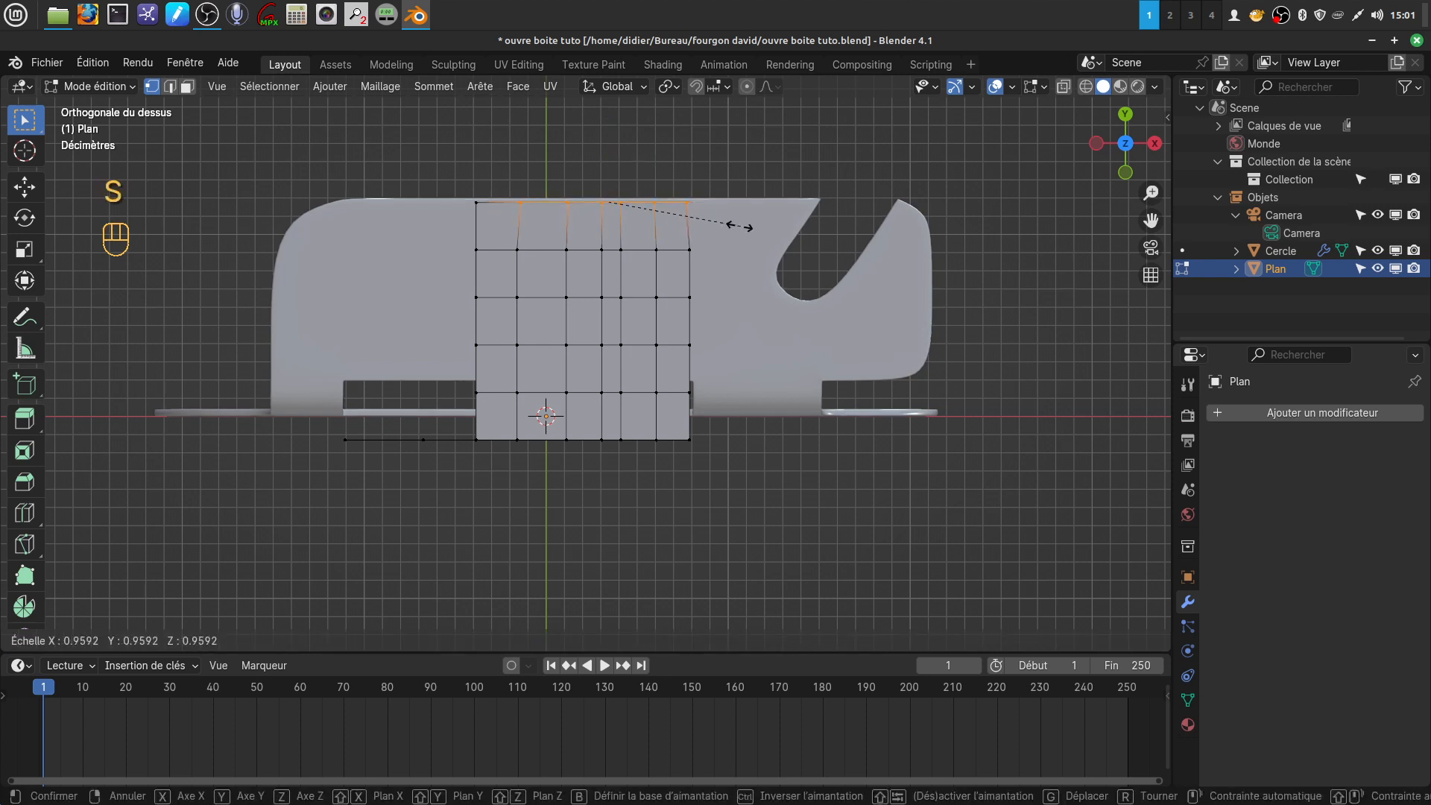
pyautogui.click(665, 201)
pyautogui.moveTo(665, 202); pyautogui.dragTo(582, 208)
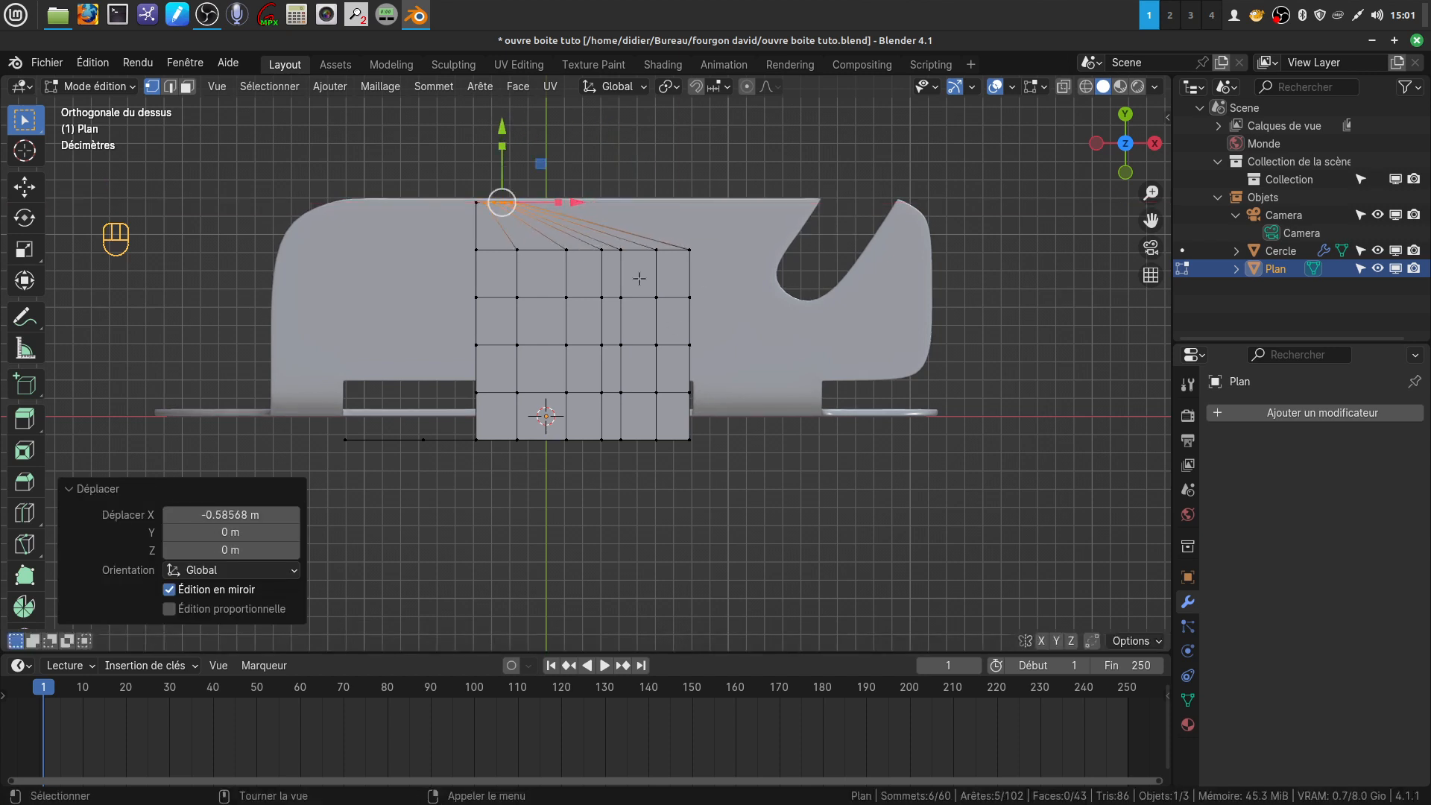
pyautogui.press('ctrl')
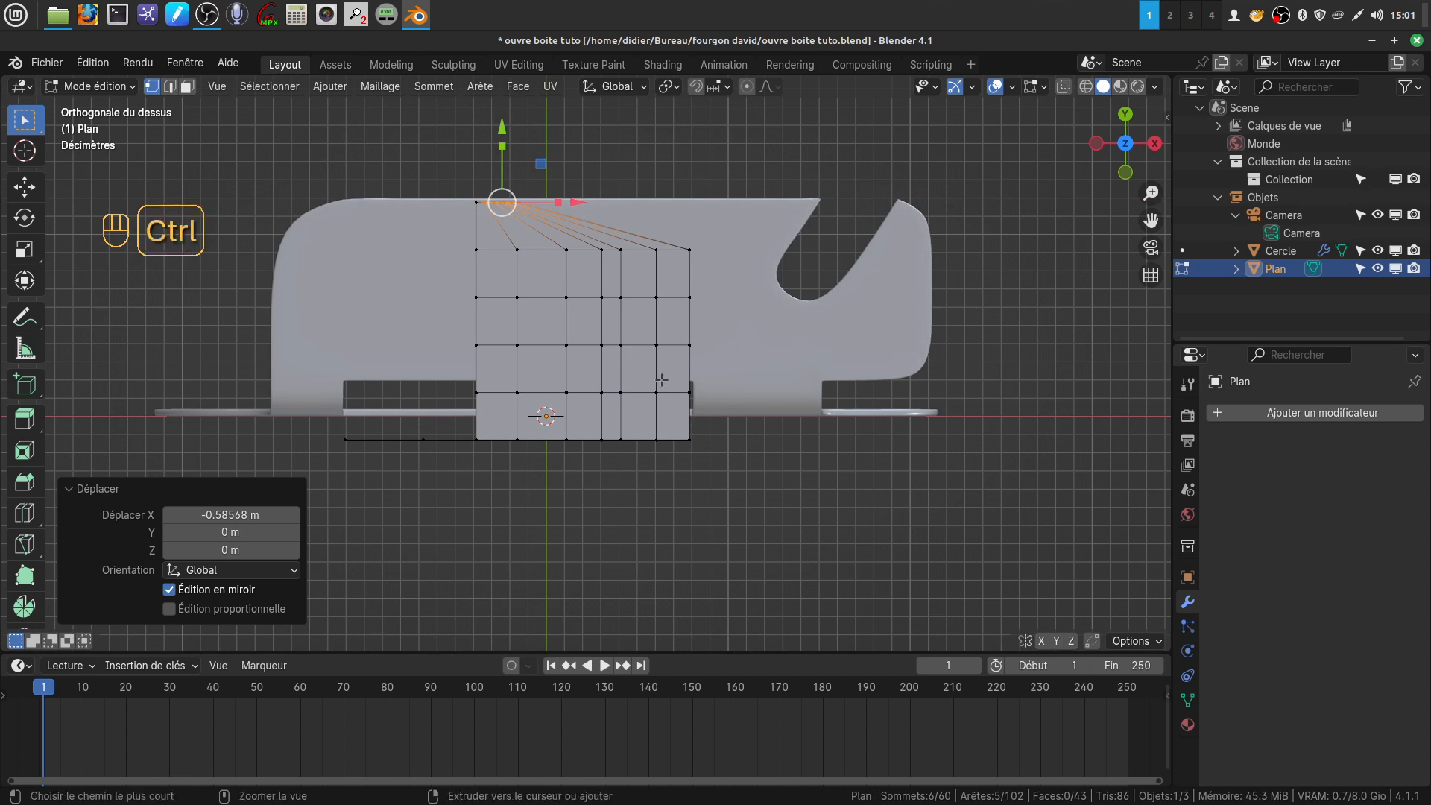
pyautogui.hotkey('ctrl', 'z')
pyautogui.hotkey('ctrl', 'z')
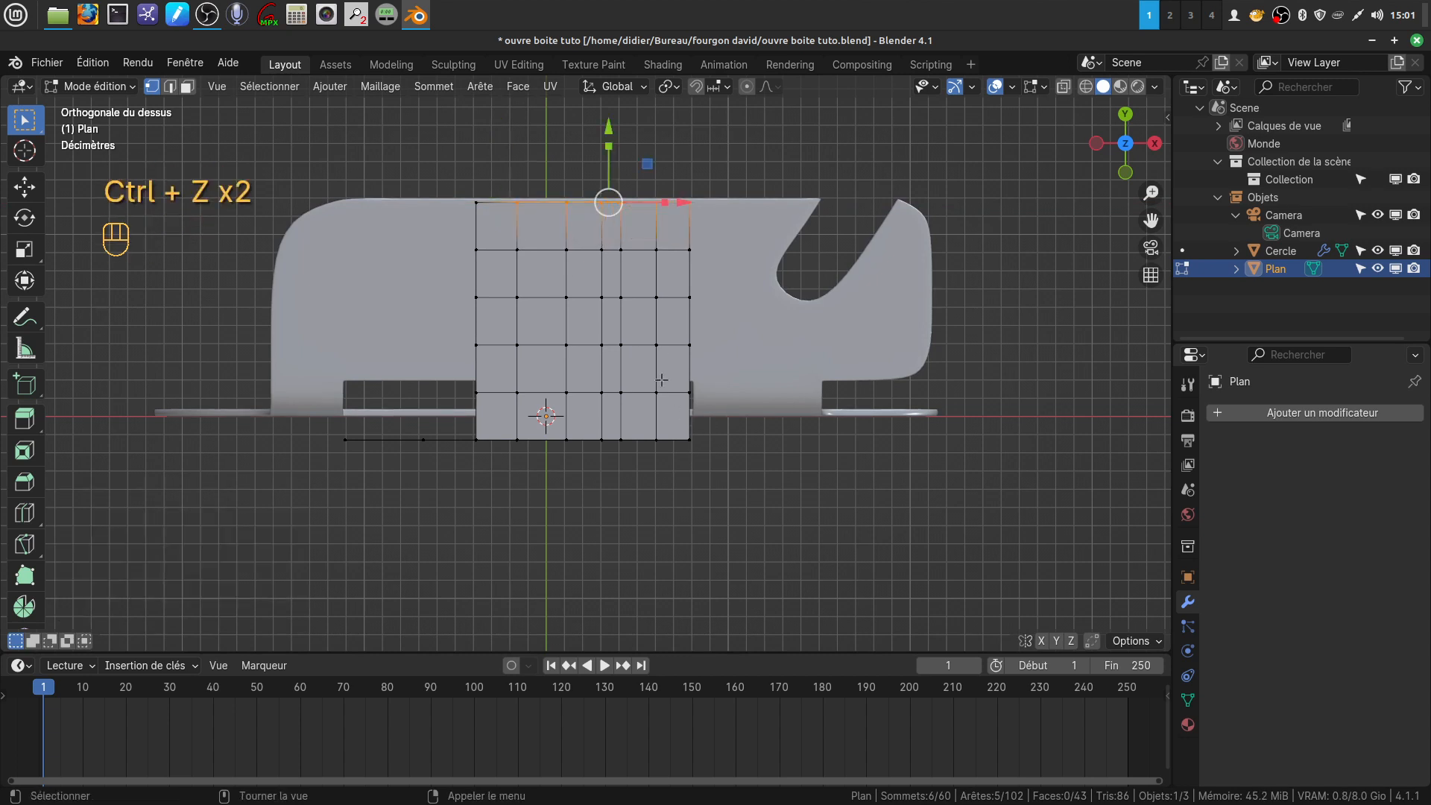
pyautogui.press('a')
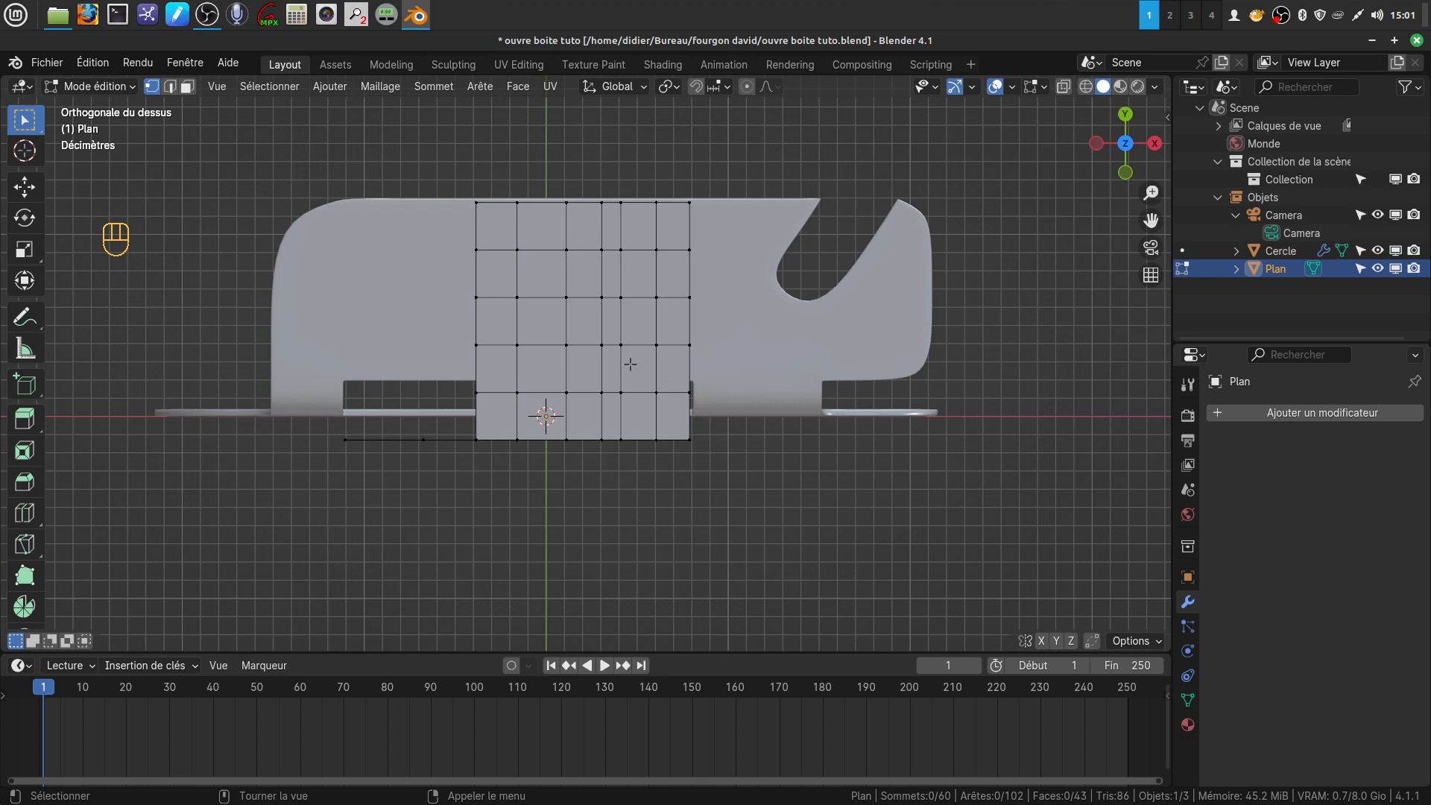
# Add a horizontal loop cut to the plane's front vertical face just below the fold, with a slide factor of -0.401
pyautogui.moveTo(638, 410); pyautogui.dragTo(685, 400, button='middle')
pyautogui.scroll(2, 681, 417)
pyautogui.moveTo(673, 451); pyautogui.dragTo(653, 422, button='middle')
pyautogui.press('ctrl')
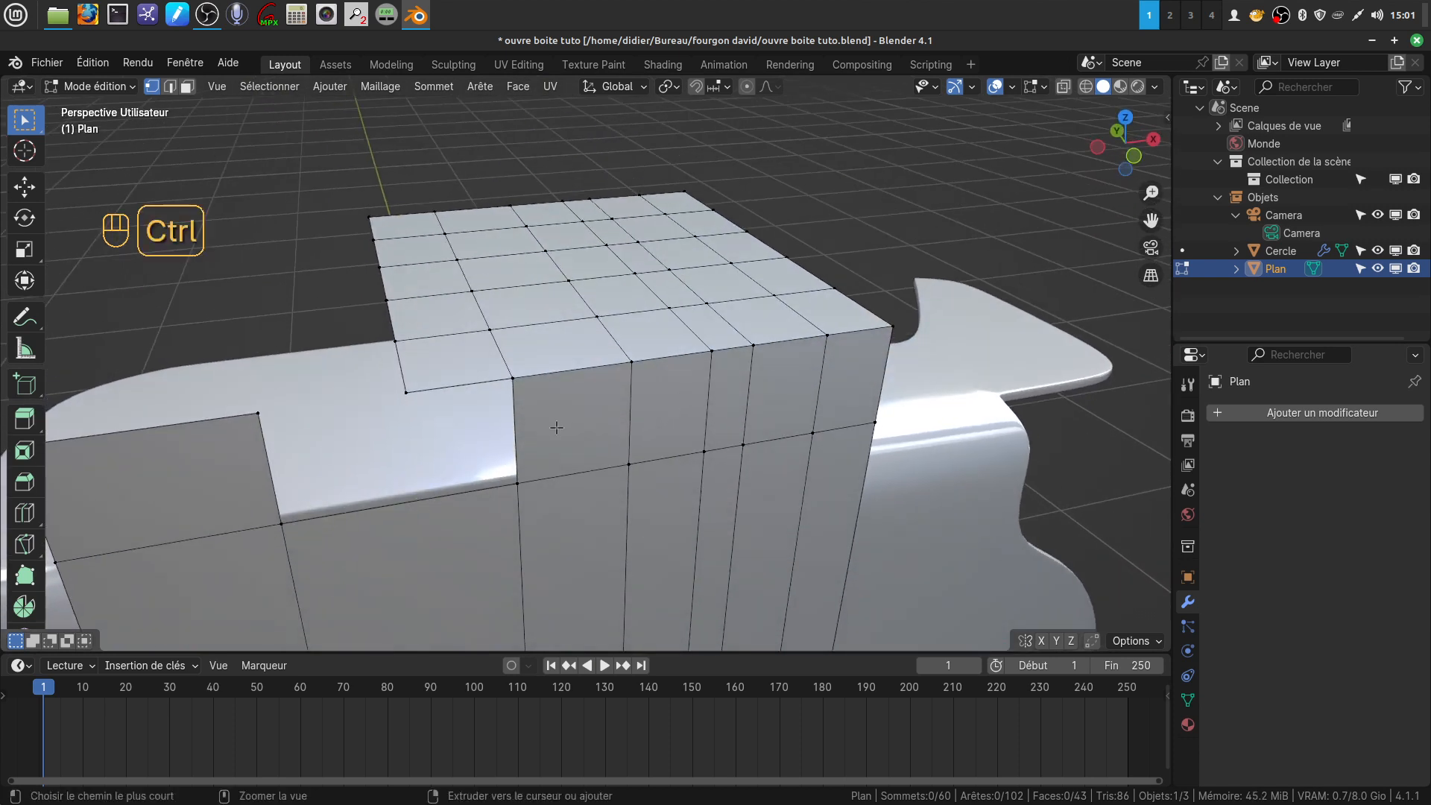
pyautogui.hotkey('ctrl', 'r')
pyautogui.click(716, 396)
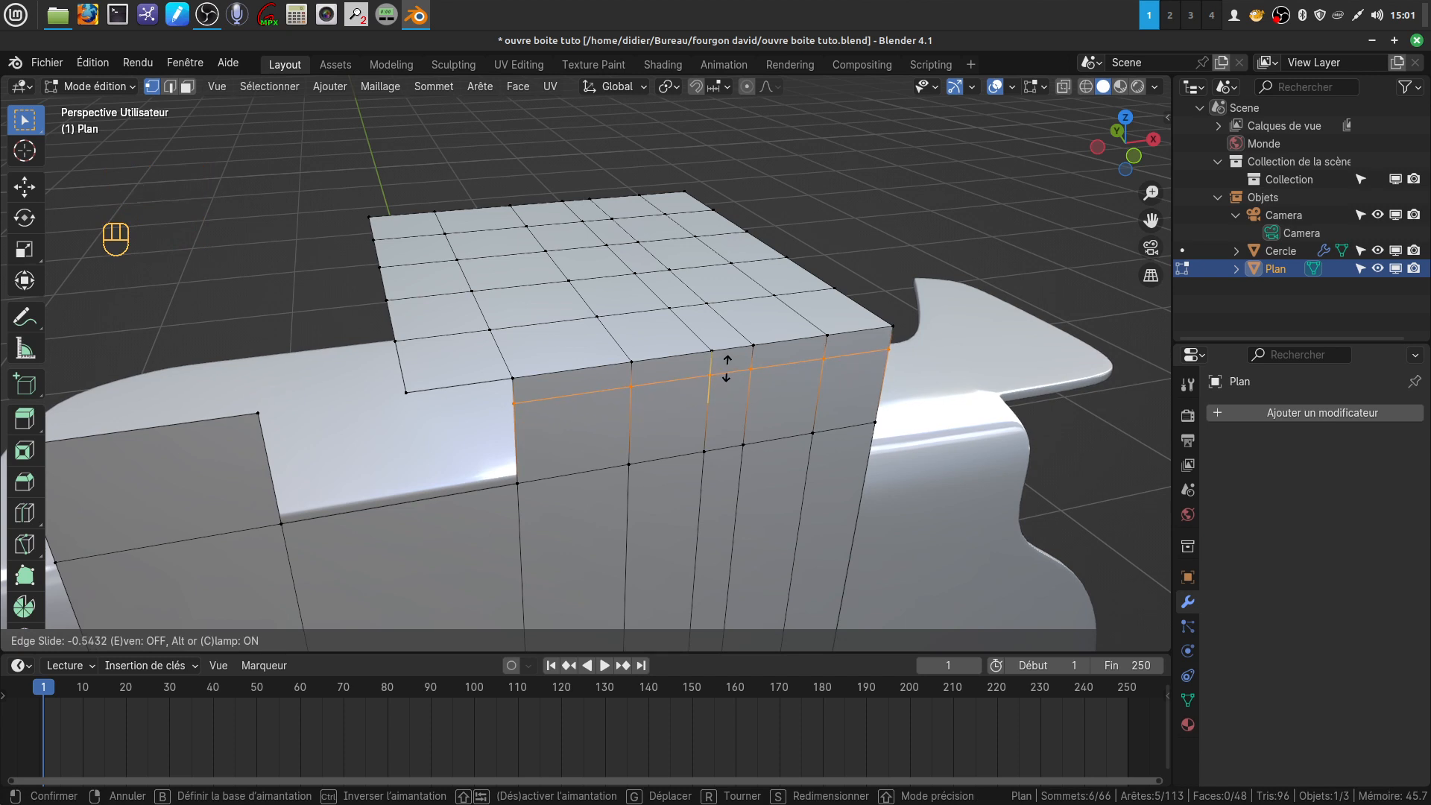
pyautogui.click(725, 379)
# Add a crosswise loop cut to the plane's horizontal top surface near its front fold, with a slide factor of 0.357
pyautogui.moveTo(649, 348); pyautogui.dragTo(582, 355, button='middle')
pyautogui.press('ctrl')
pyautogui.hotkey('ctrl', 'r')
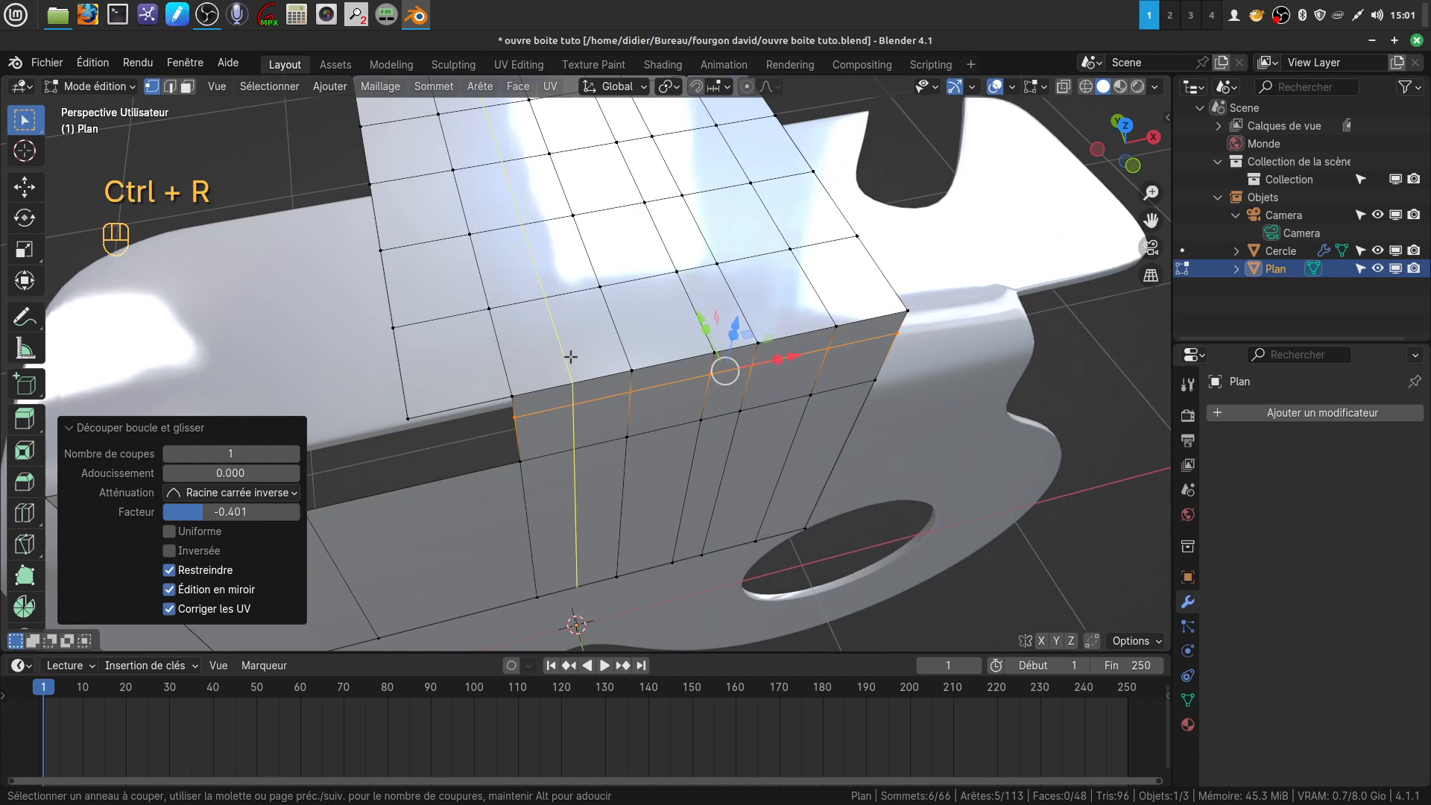
pyautogui.click(612, 346)
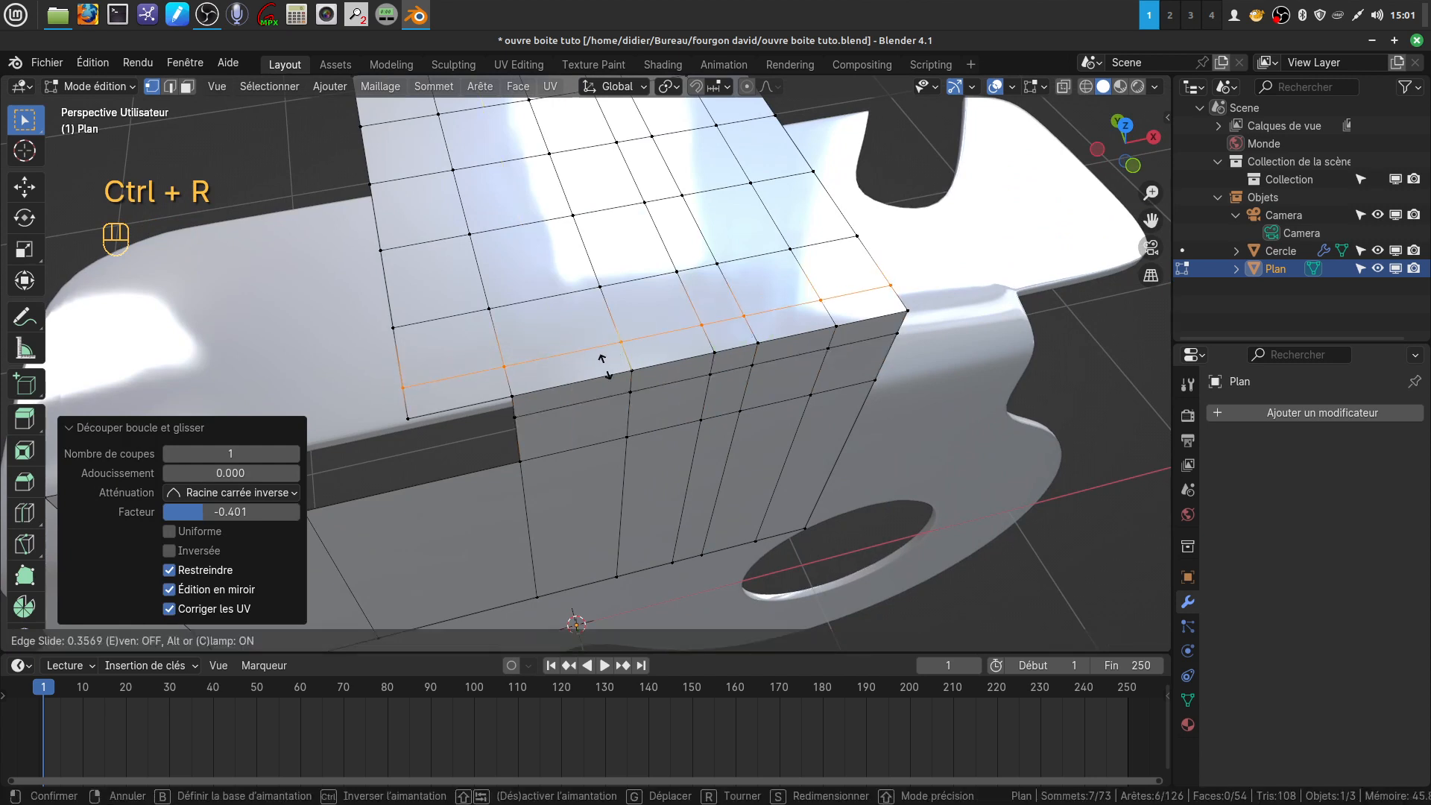
pyautogui.click(604, 366)
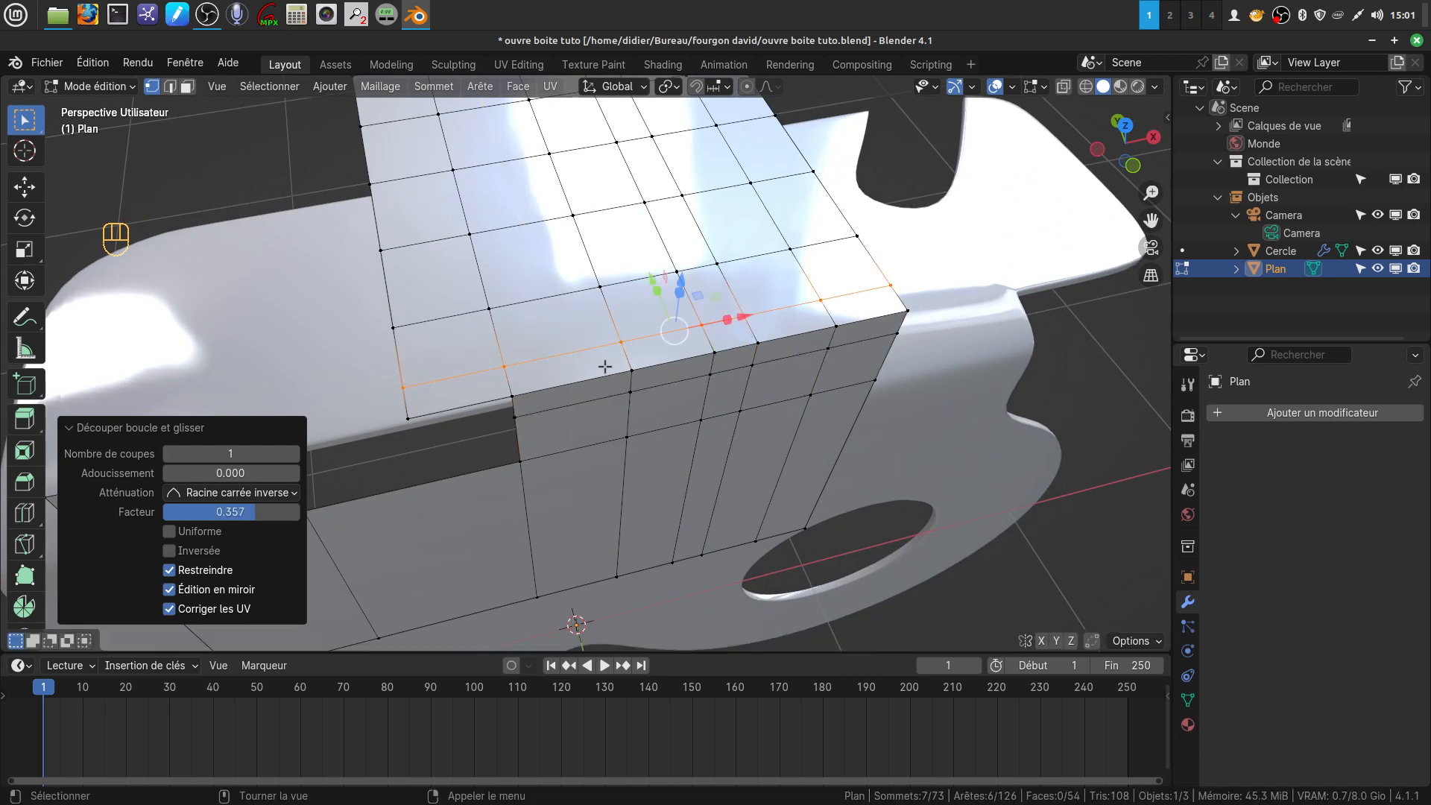
# Select all edges along the plane's front fold and shift them slightly back along Y and about -0.016 m along Z
pyautogui.click(170, 87)
pyautogui.click(464, 403)
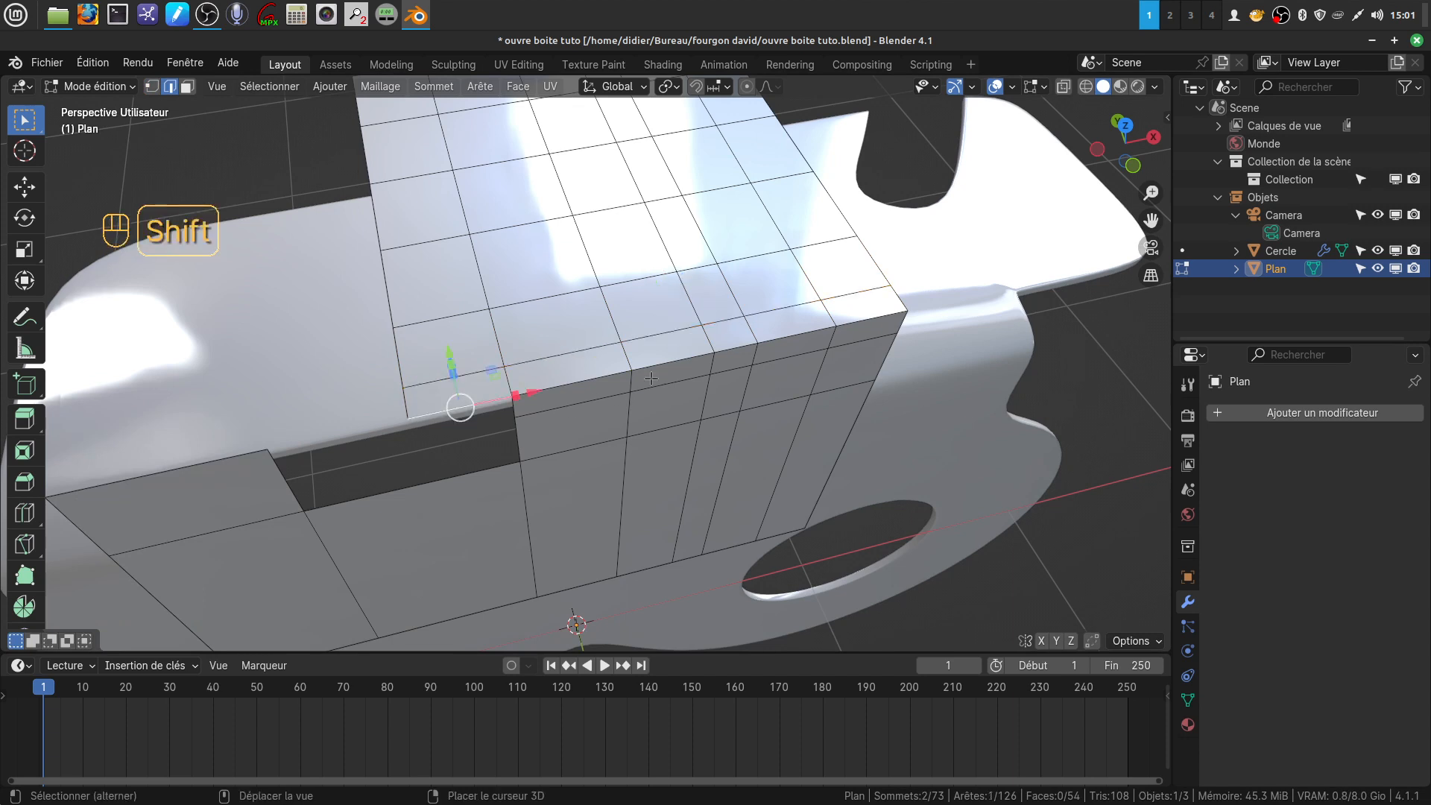
pyautogui.keyDown('shift'); pyautogui.click(626, 371); pyautogui.keyUp('shift')
pyautogui.keyDown('shift'); pyautogui.click(677, 363); pyautogui.keyUp('shift')
pyautogui.keyDown('shift'); pyautogui.click(737, 348); pyautogui.keyUp('shift')
pyautogui.keyDown('shift'); pyautogui.click(779, 337); pyautogui.keyUp('shift')
pyautogui.keyDown('shift'); pyautogui.click(854, 320); pyautogui.keyUp('shift')
pyautogui.moveTo(854, 321); pyautogui.dragTo(716, 371, button='middle')
pyautogui.moveTo(670, 359); pyautogui.dragTo(725, 329)
pyautogui.moveTo(726, 329); pyautogui.dragTo(591, 432, button='middle')
pyautogui.scroll(-5, 536, 497)
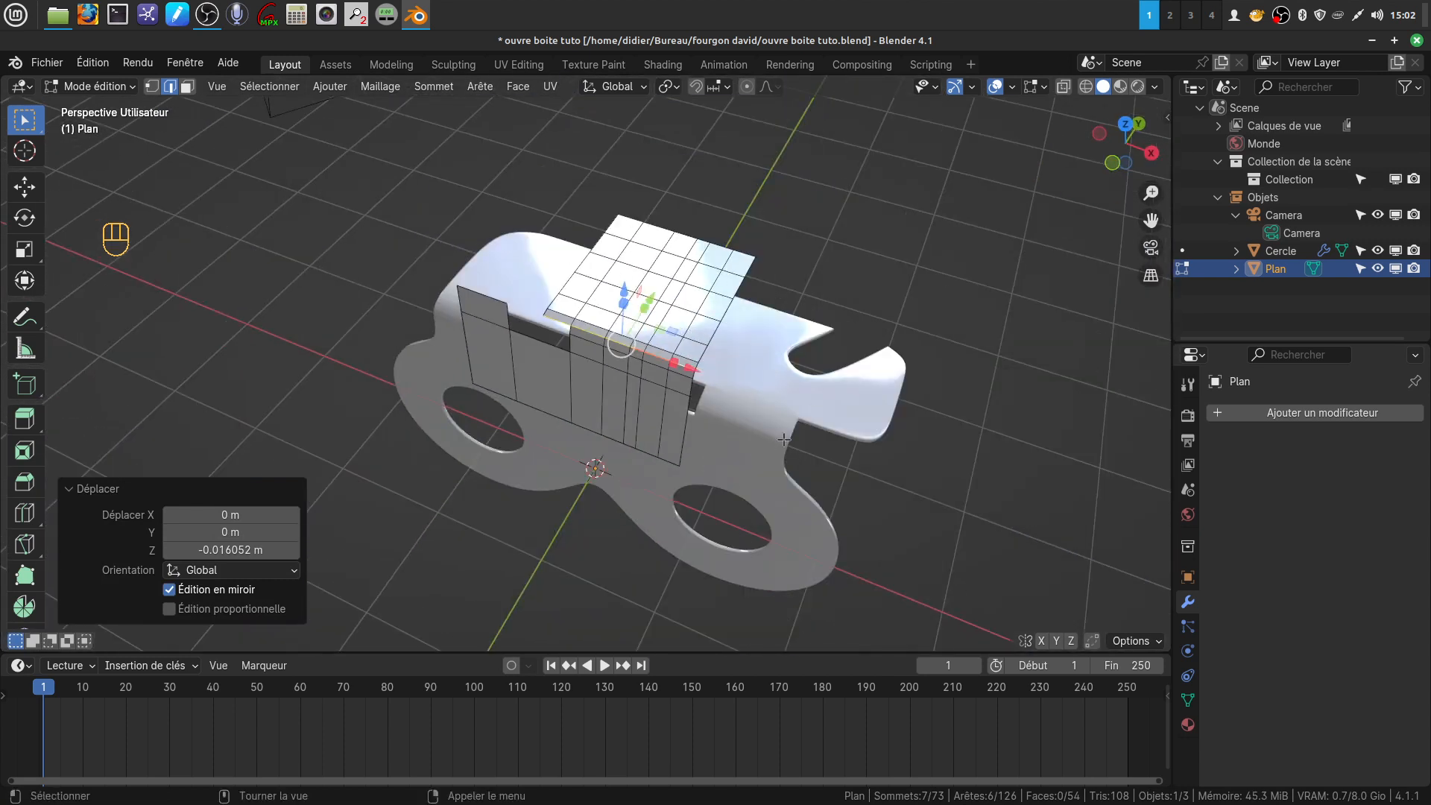
pyautogui.scroll(2, 687, 432)
# Knife a curved cut across the plane's top surface from near its rear left corner to its front right edge and clear the selection
pyautogui.keyDown('shift'); pyautogui.moveTo(687, 432); pyautogui.dragTo(664, 526, button='middle'); pyautogui.keyUp('shift')
pyautogui.press('KP_7')
pyautogui.press('a')
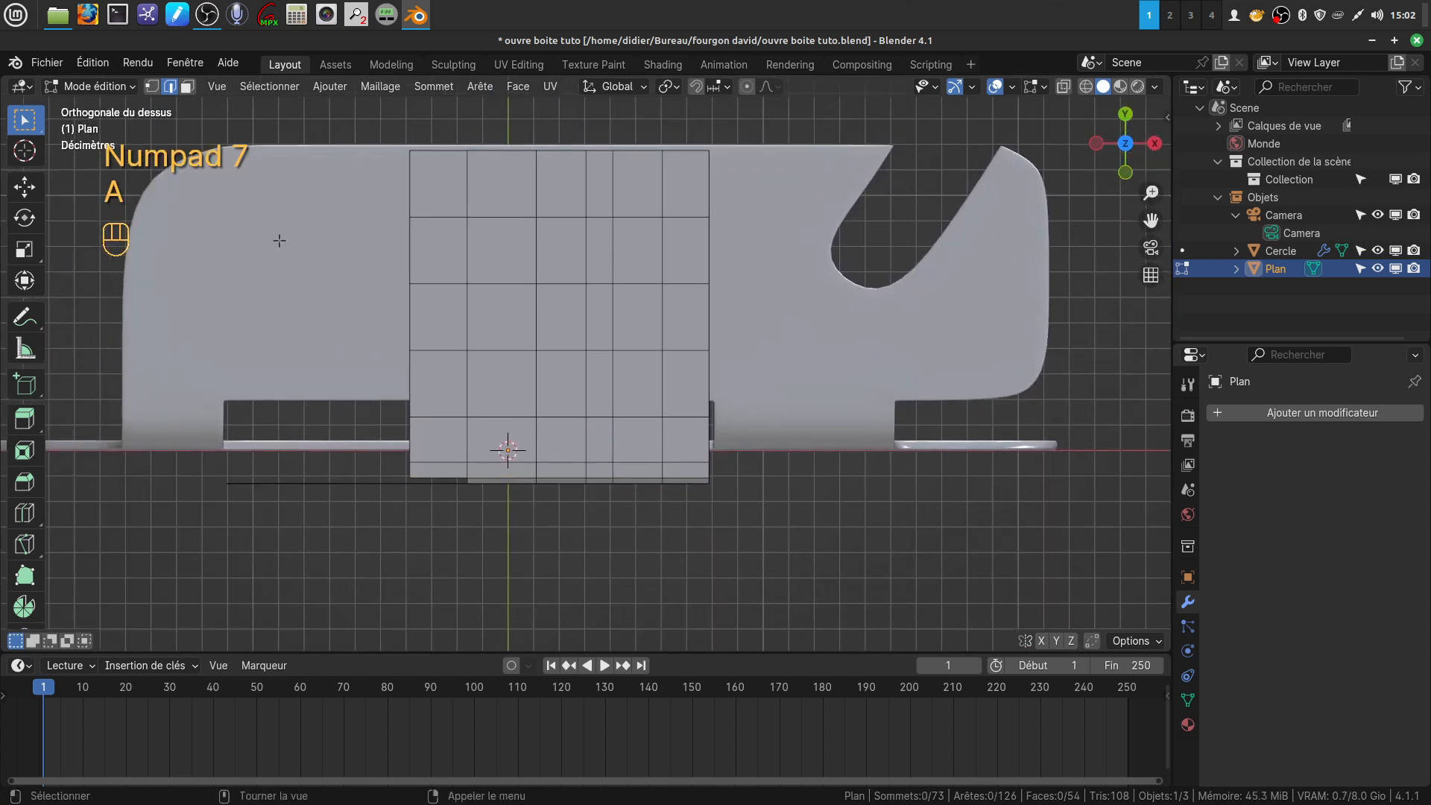
pyautogui.click(151, 87)
pyautogui.press('k')
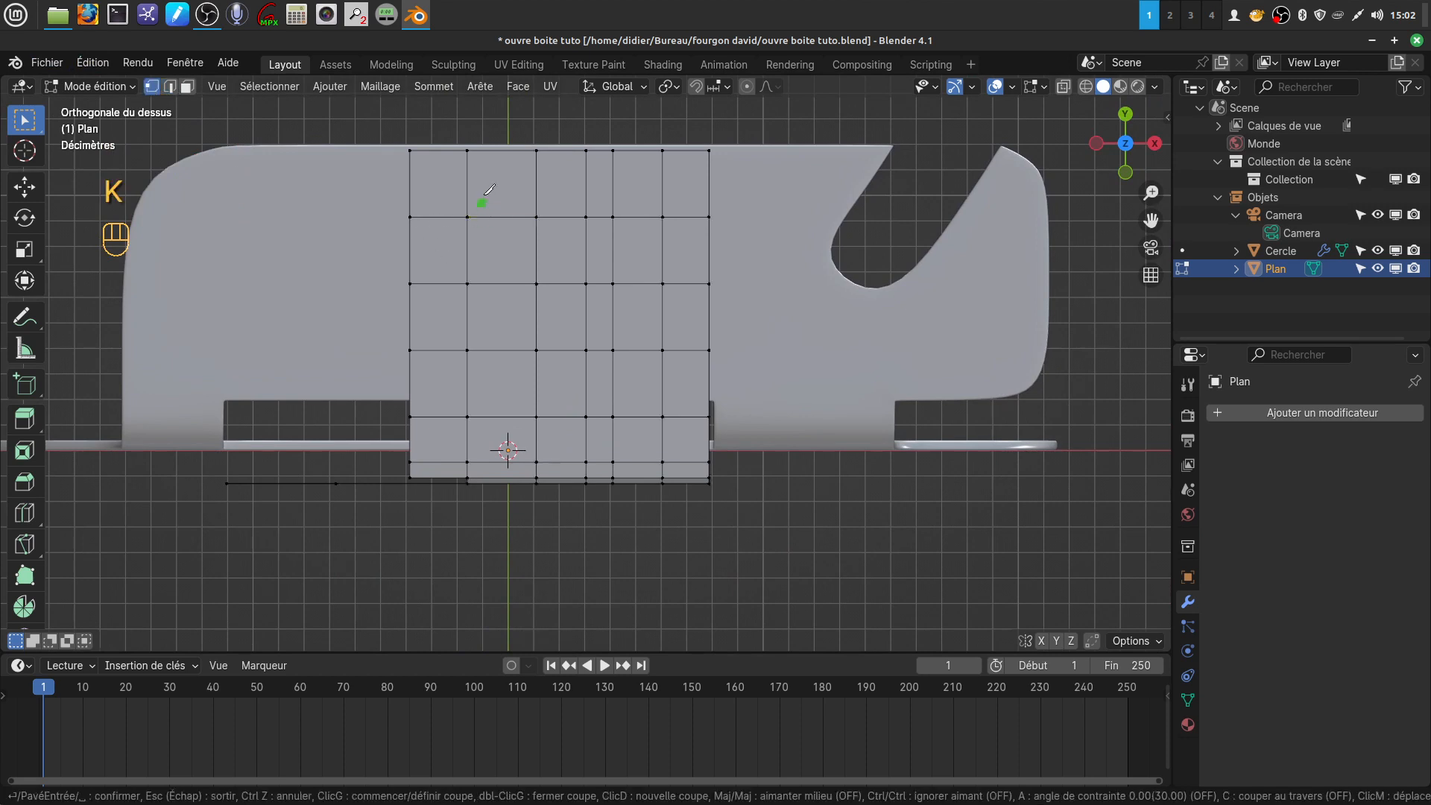
pyautogui.click(433, 150)
pyautogui.click(535, 206)
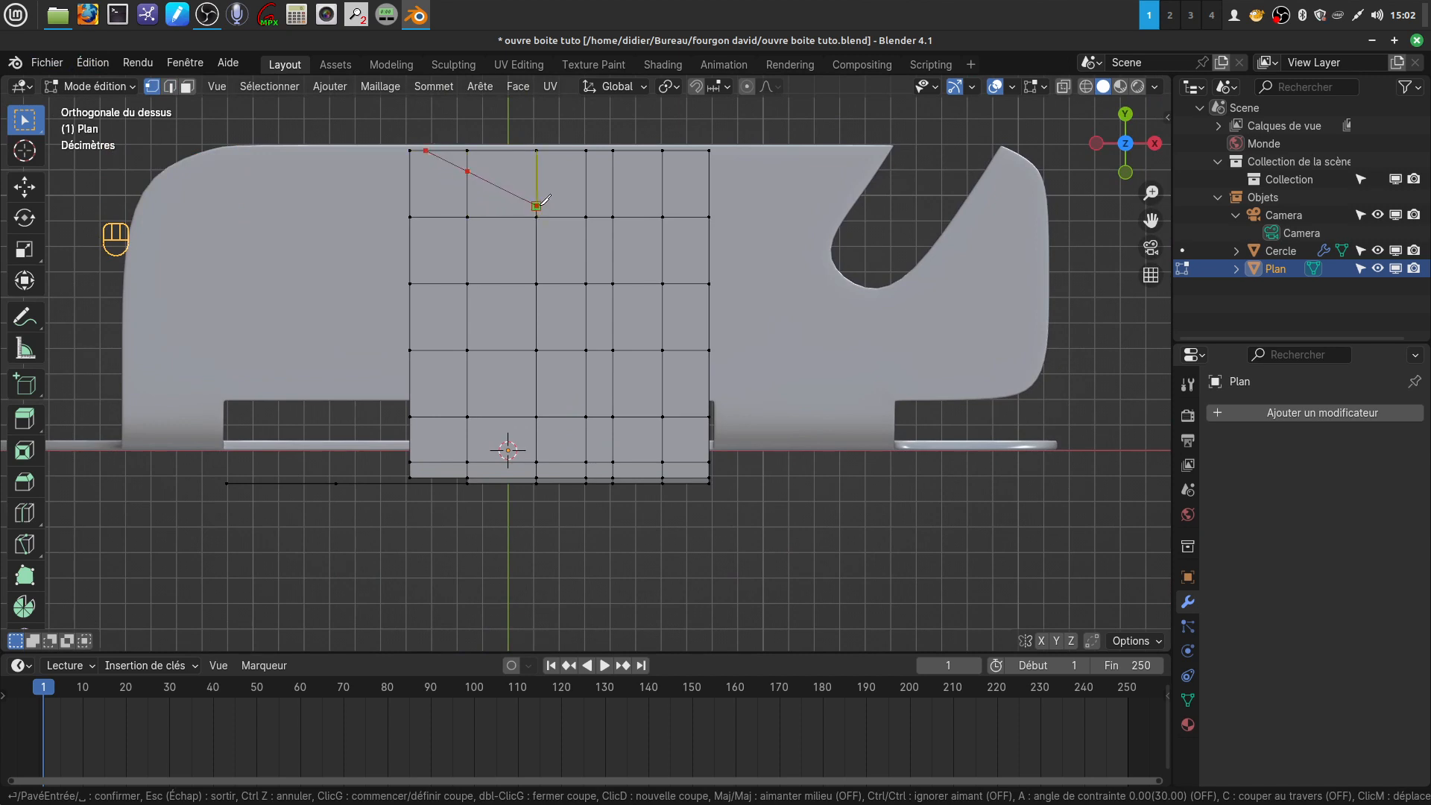
pyautogui.click(586, 256)
pyautogui.press('ctrl')
pyautogui.click(613, 304)
pyautogui.click(647, 350)
pyautogui.click(663, 385)
pyautogui.click(709, 460)
pyautogui.press('Return')
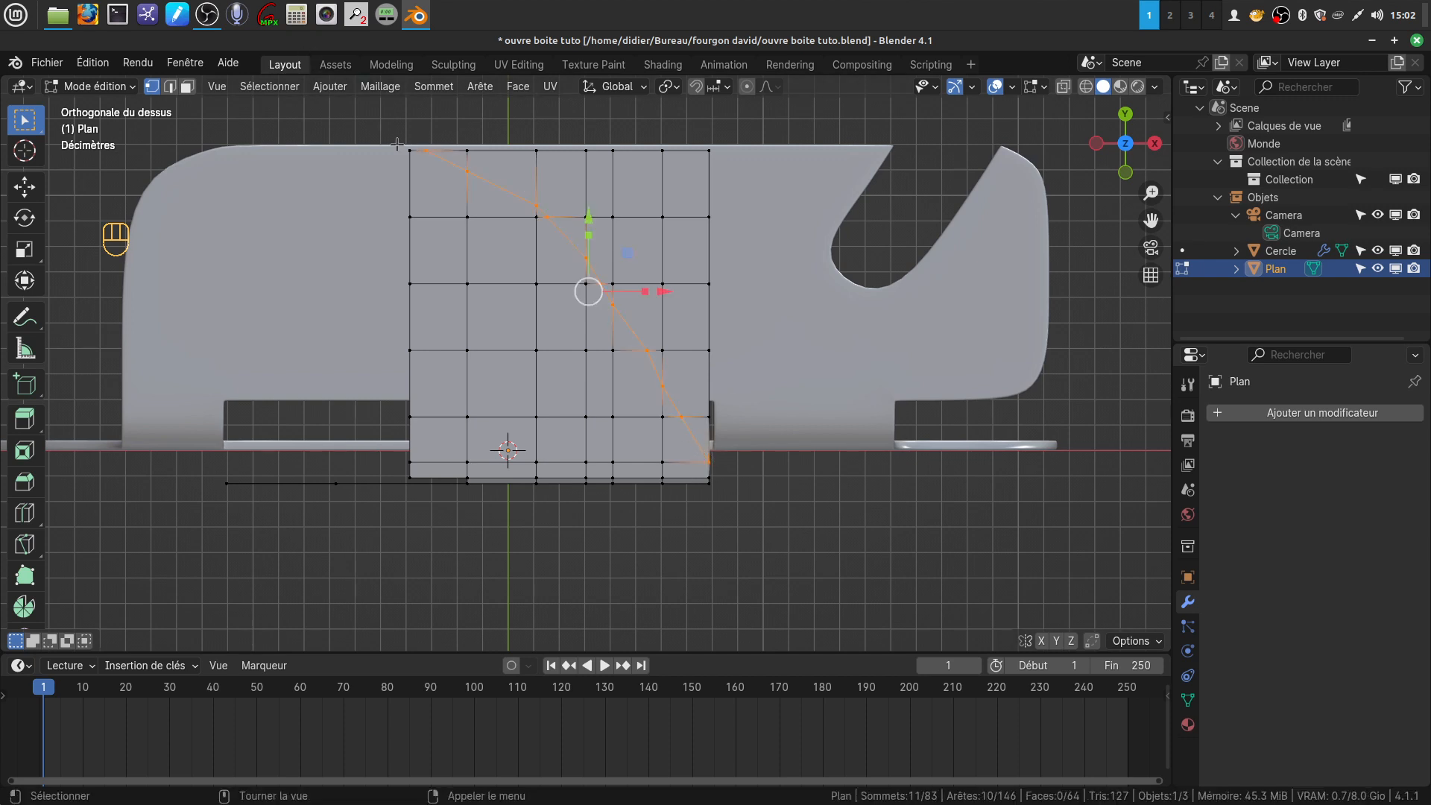
pyautogui.press('a')
pyautogui.press('a')
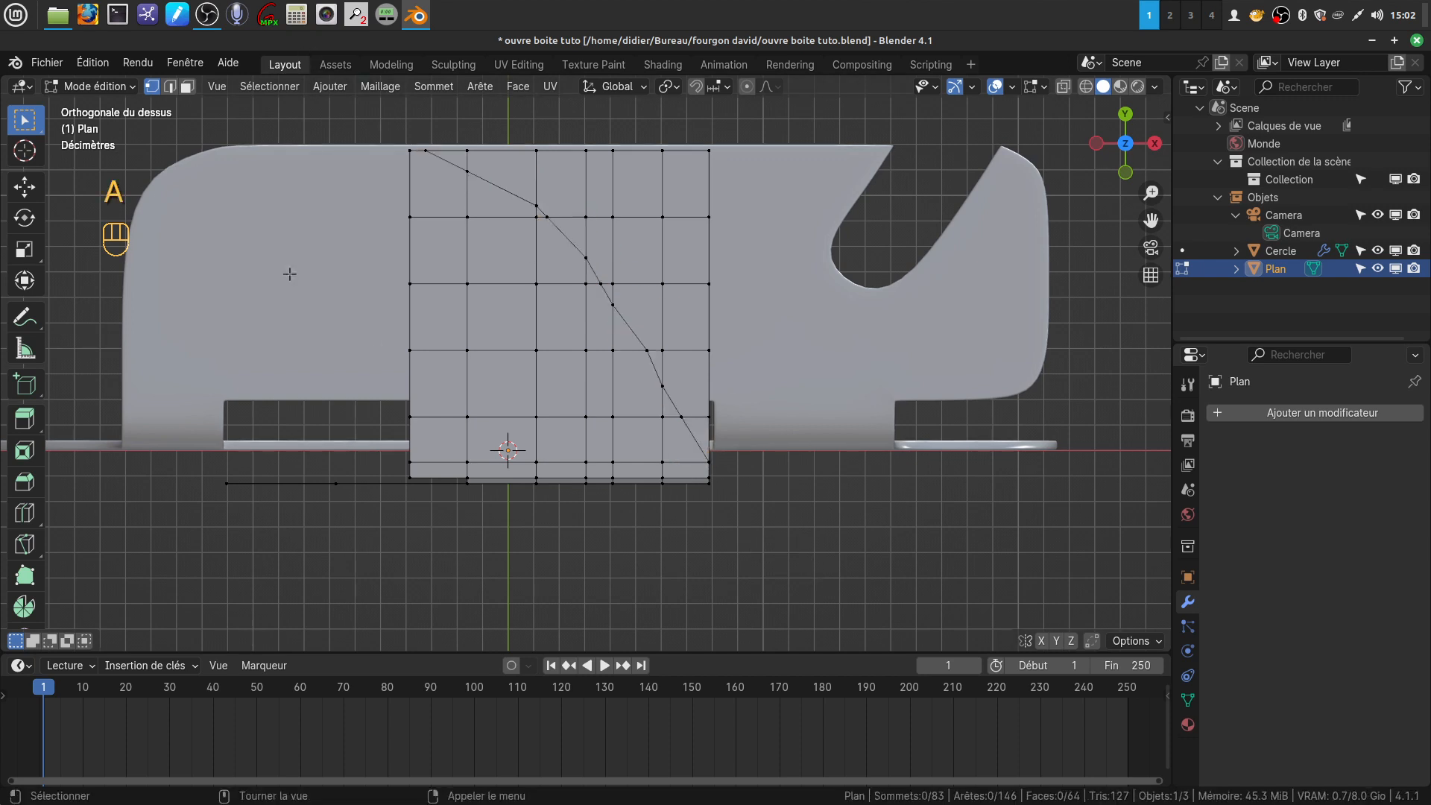
# Select and delete the top surface's faces on the rear right side of the curved cut
pyautogui.click(186, 86)
pyautogui.press('c')
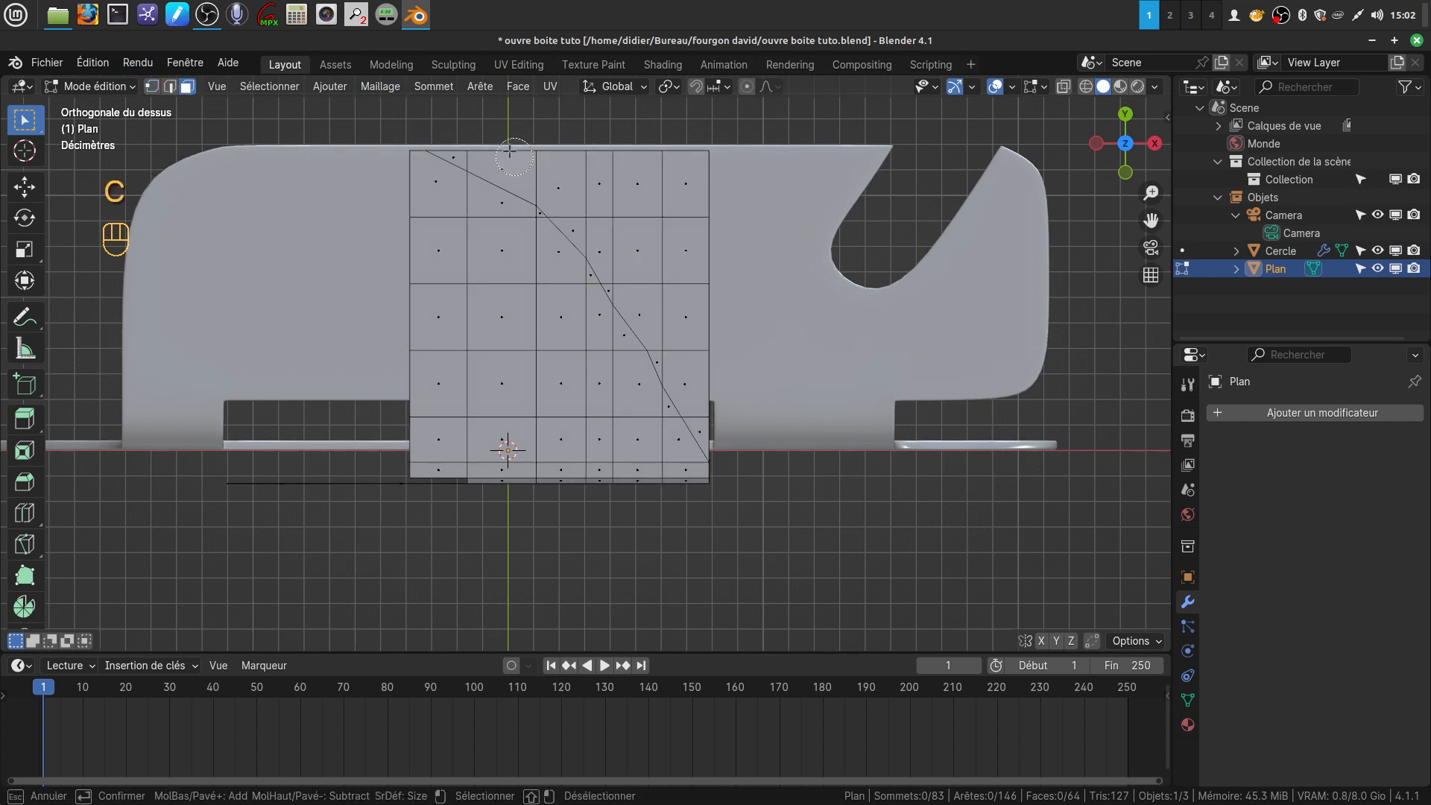
pyautogui.moveTo(477, 145)
pyautogui.mouseDown()
pyautogui.moveTo(652, 194)
pyautogui.moveTo(664, 239)
pyautogui.moveTo(588, 201)
pyautogui.moveTo(662, 276)
pyautogui.moveTo(626, 263)
pyautogui.moveTo(682, 328)
pyautogui.moveTo(709, 409)
pyautogui.mouseUp()
pyautogui.rightClick(787, 544)
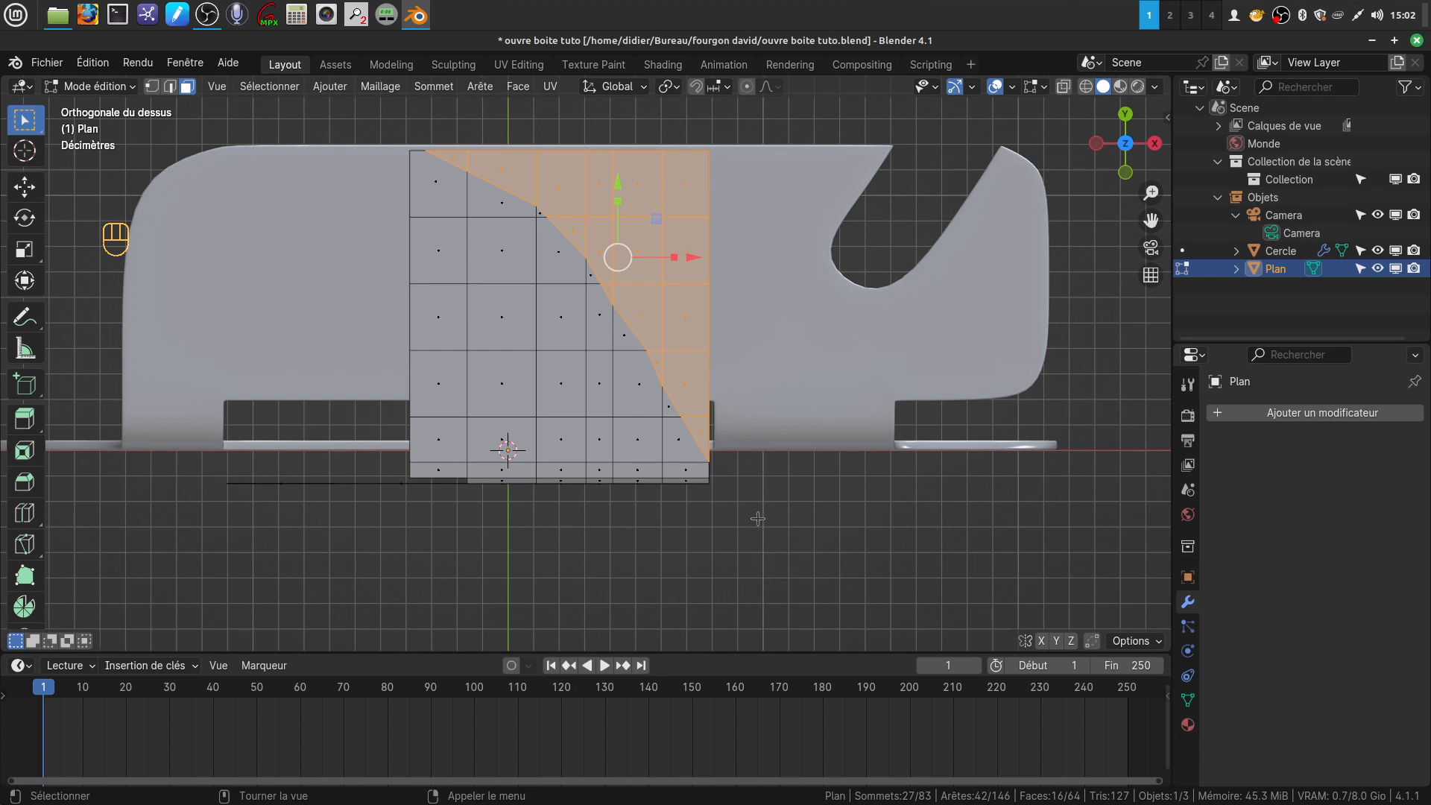
pyautogui.press('x')
pyautogui.click(734, 537)
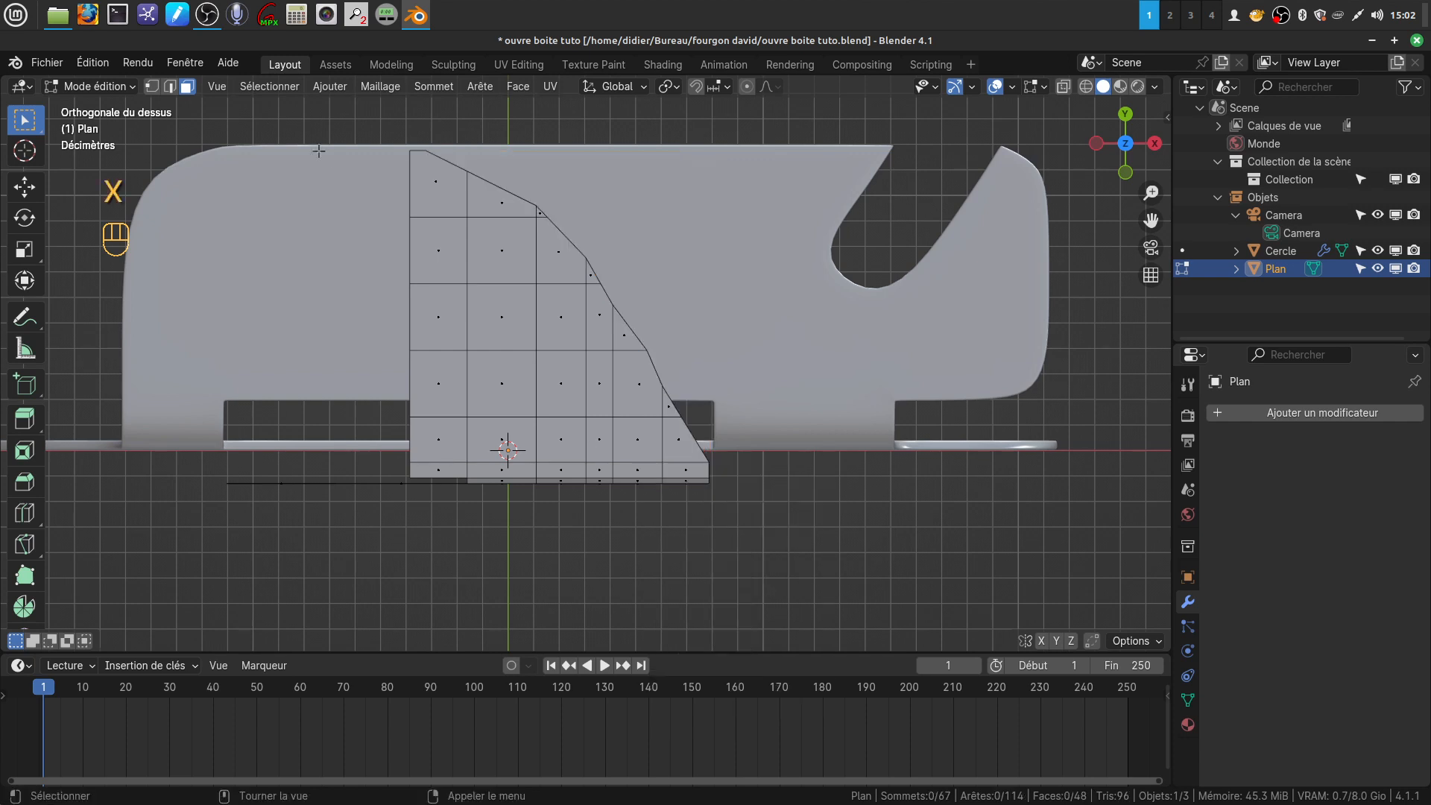
# Select the vertices along the whole curved outline and smooth them with LoopTools Relax at 10 iterations
pyautogui.click(169, 87)
pyautogui.click(152, 87)
pyautogui.click(411, 150)
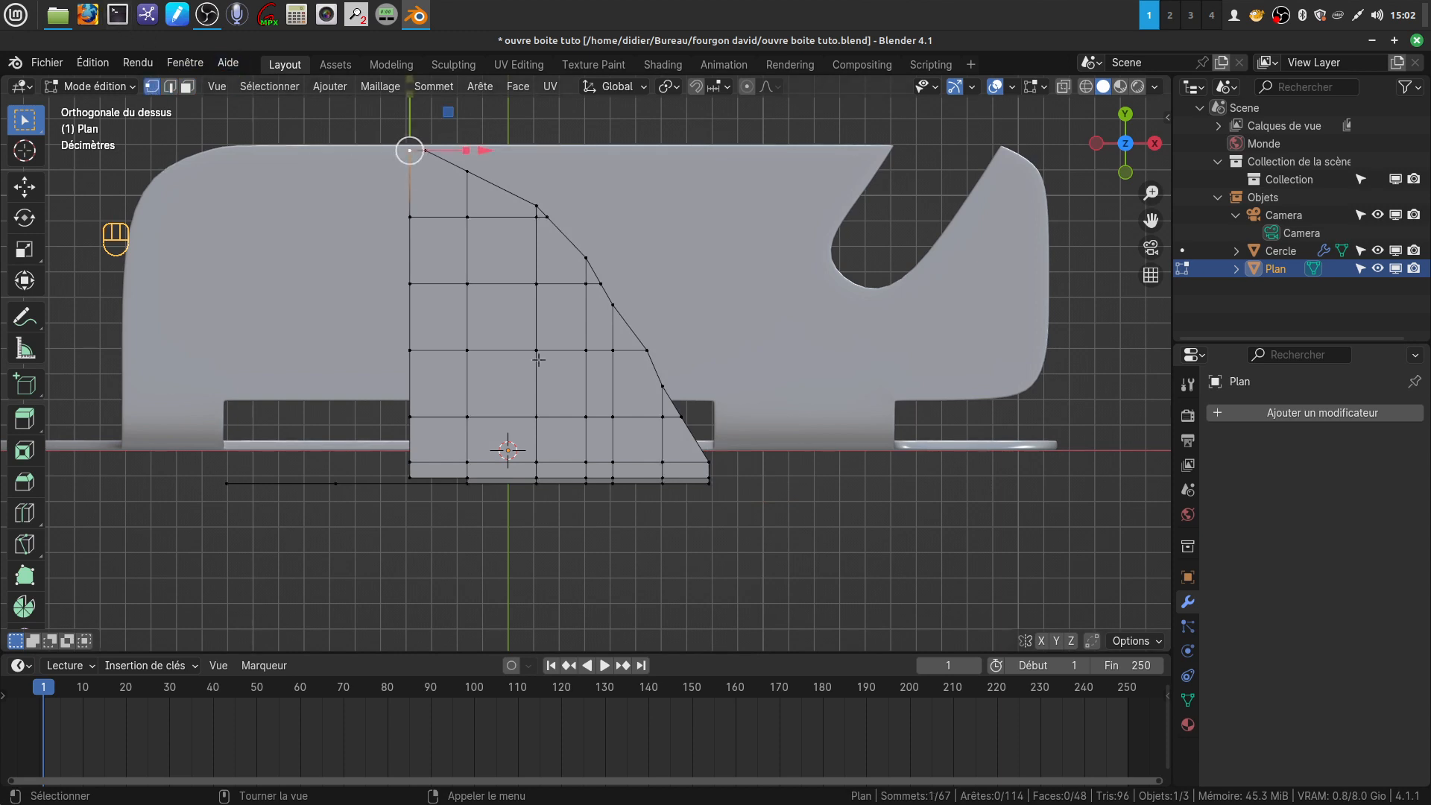
pyautogui.keyDown('ctrl'); pyautogui.click(709, 463); pyautogui.keyUp('ctrl')
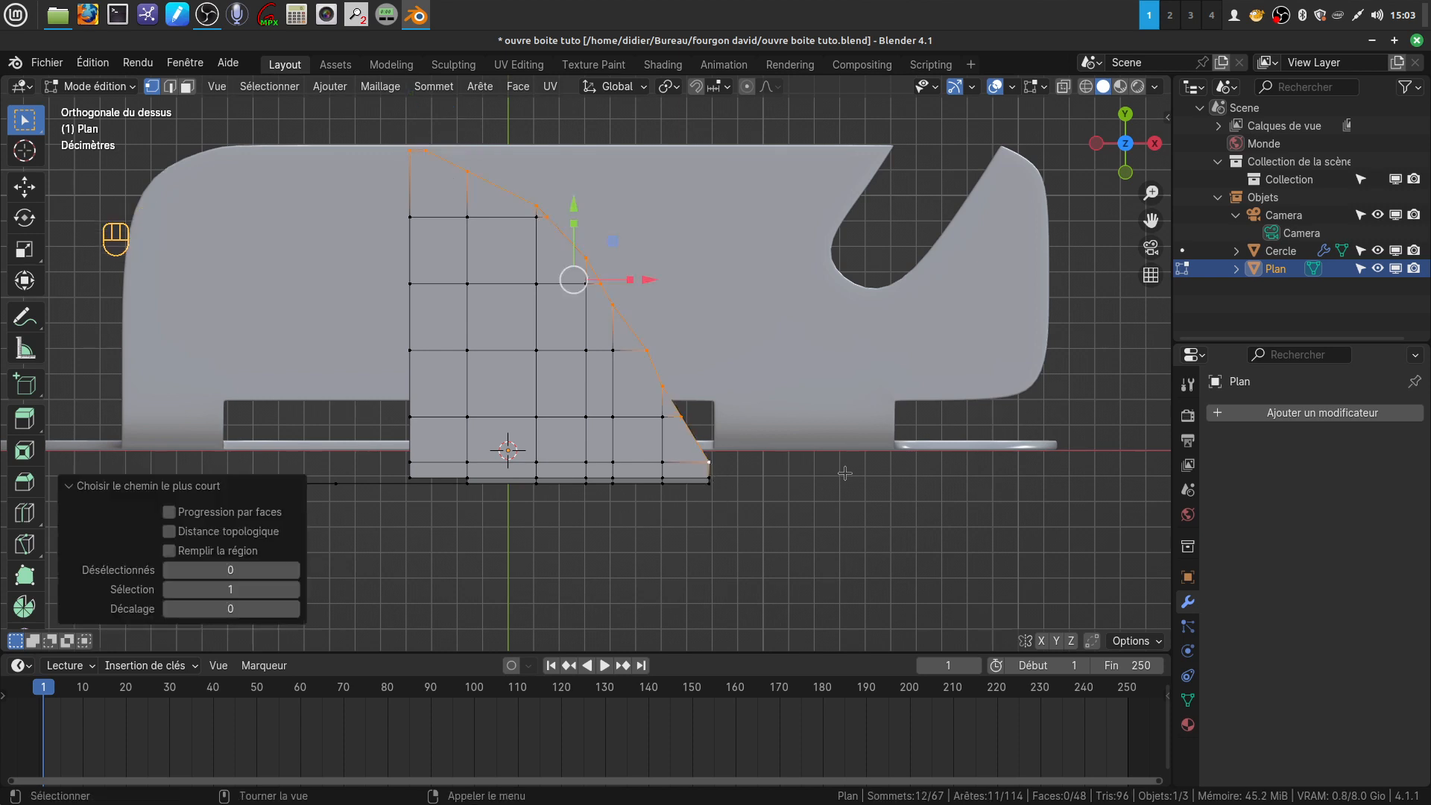
pyautogui.rightClick(842, 533)
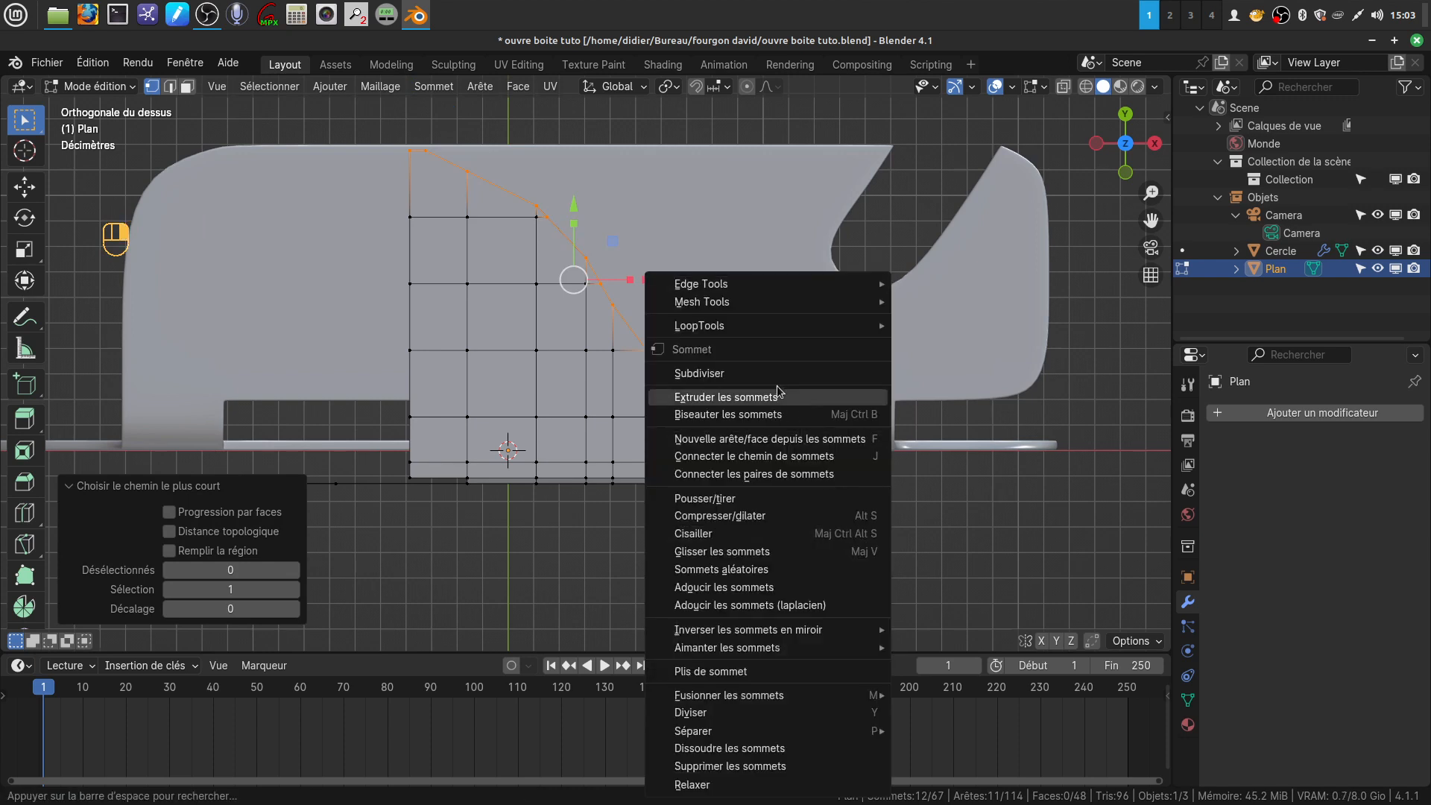
pyautogui.moveTo(734, 324)
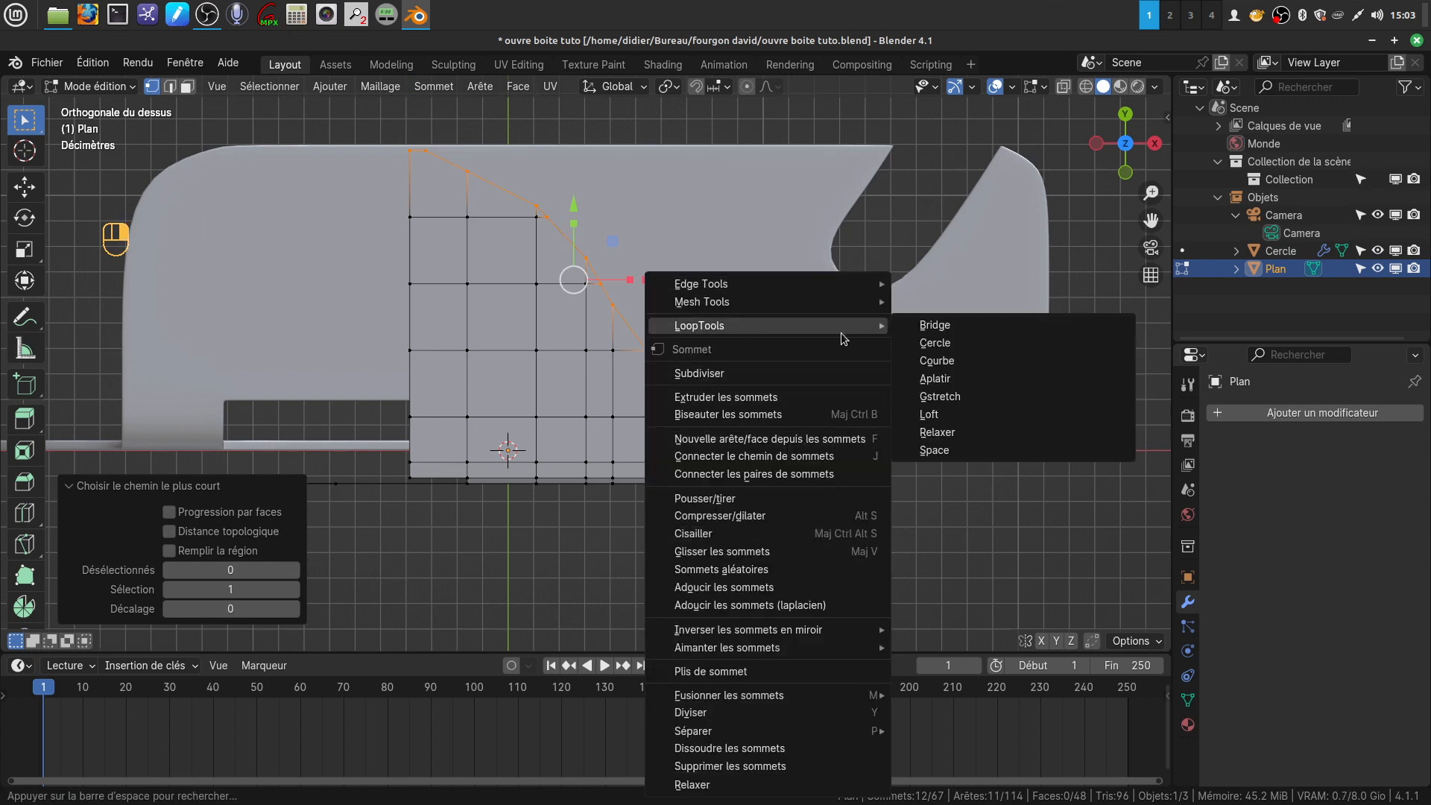
pyautogui.click(941, 433)
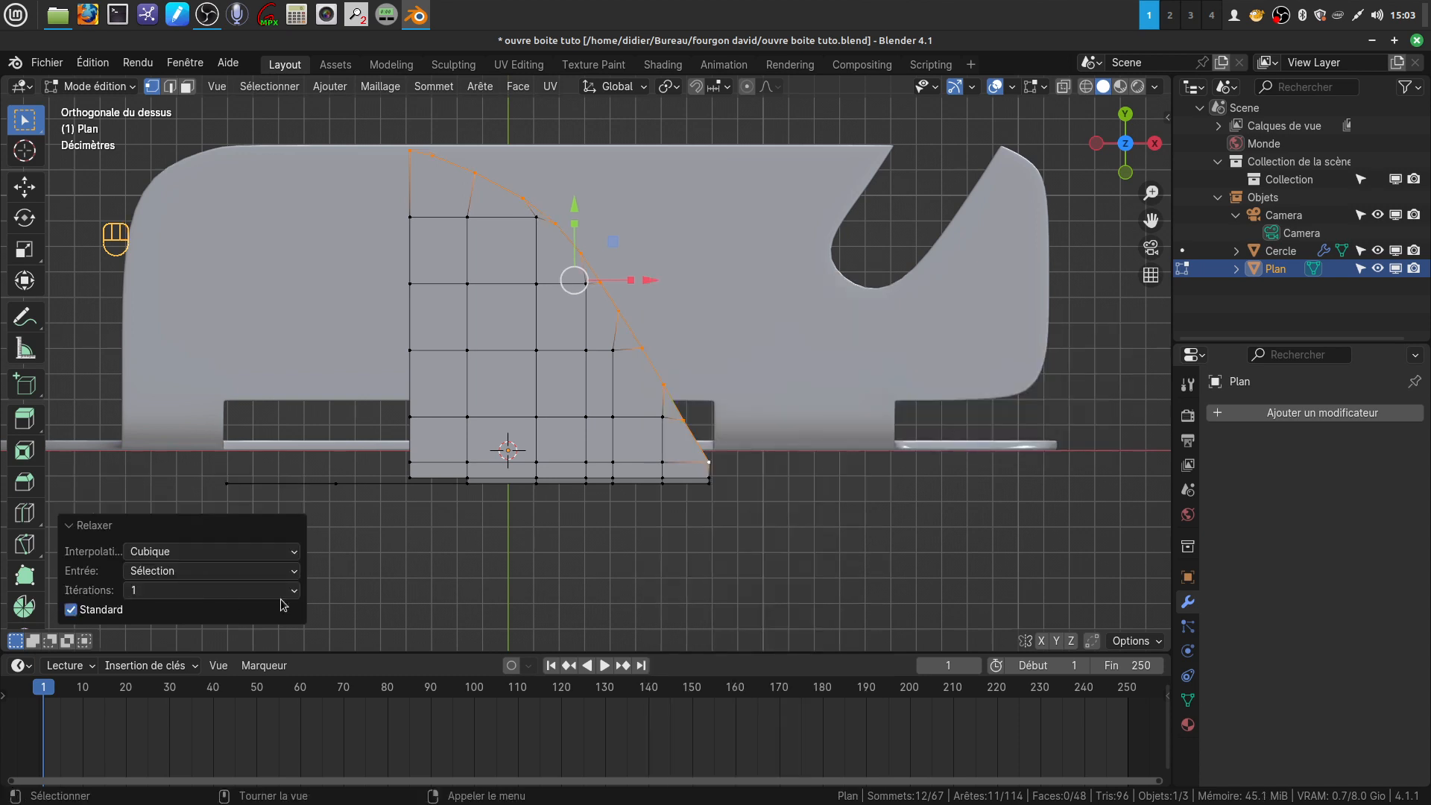
pyautogui.click(212, 590)
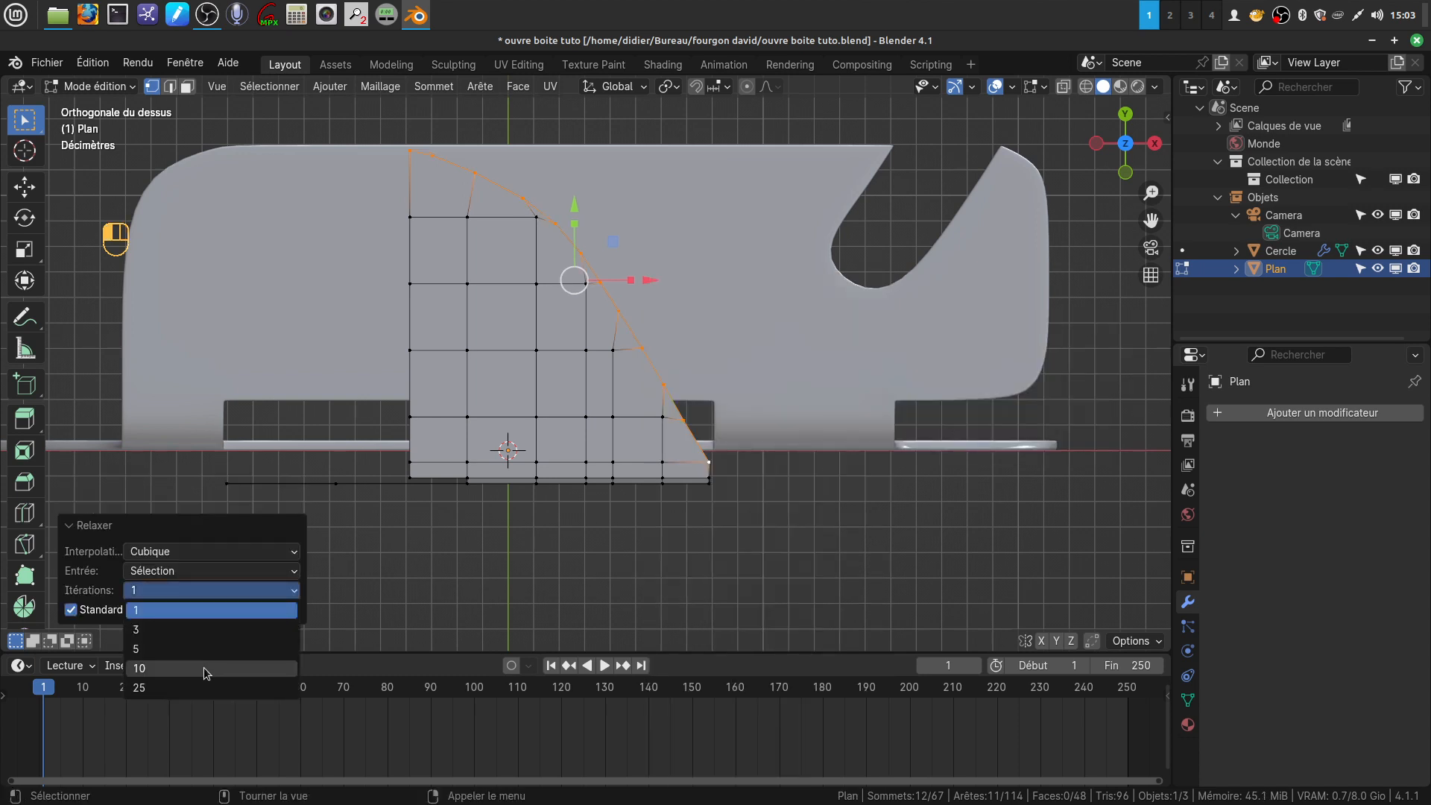
pyautogui.click(204, 668)
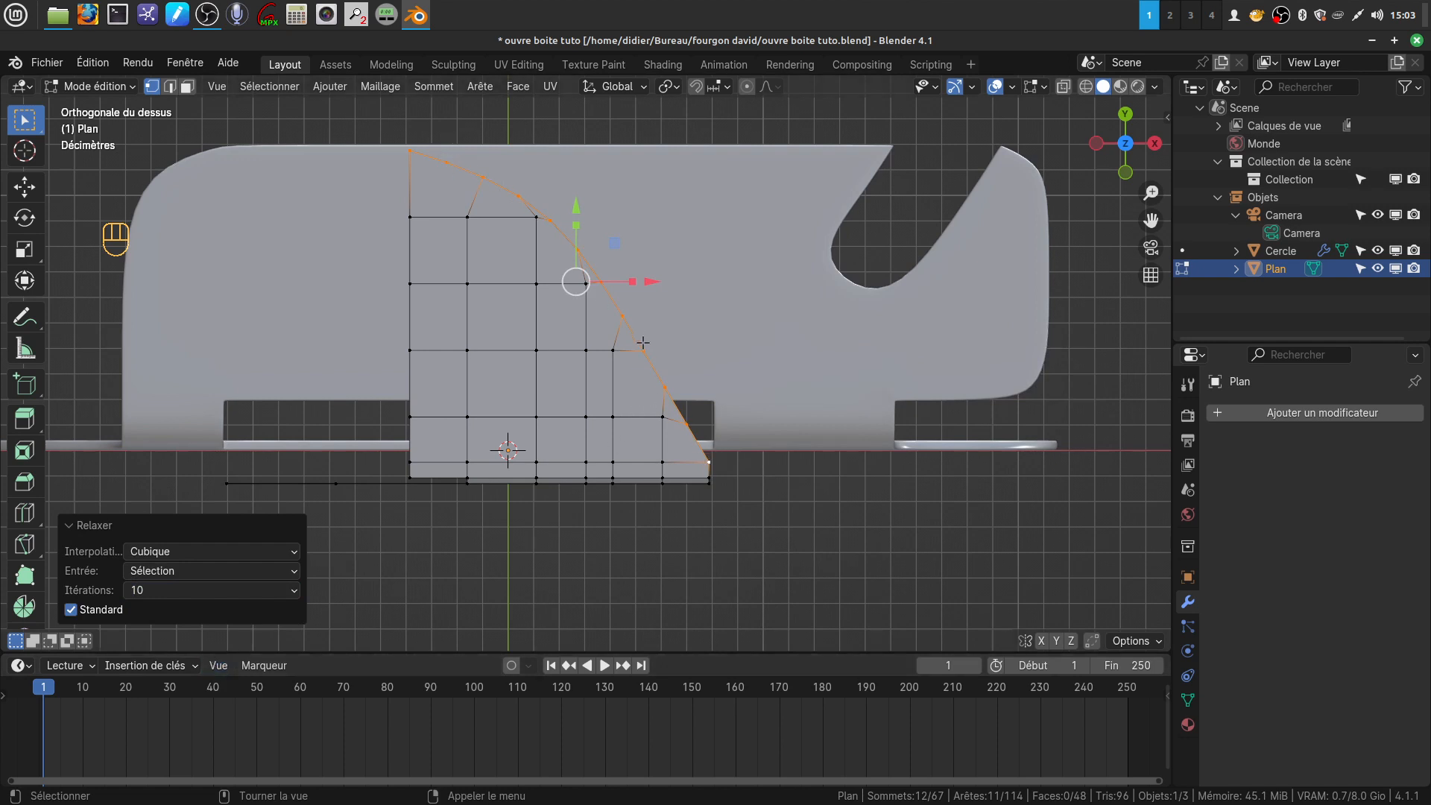
# Slide two inner vertices near the curved outline leftward along their edges, the one in the second row with a factor of 0.375
pyautogui.keyDown('shift'); pyautogui.moveTo(640, 311); pyautogui.dragTo(758, 301, button='middle'); pyautogui.keyUp('shift')
pyautogui.scroll(3, 651, 396)
pyautogui.scroll(-2, 758, 301)
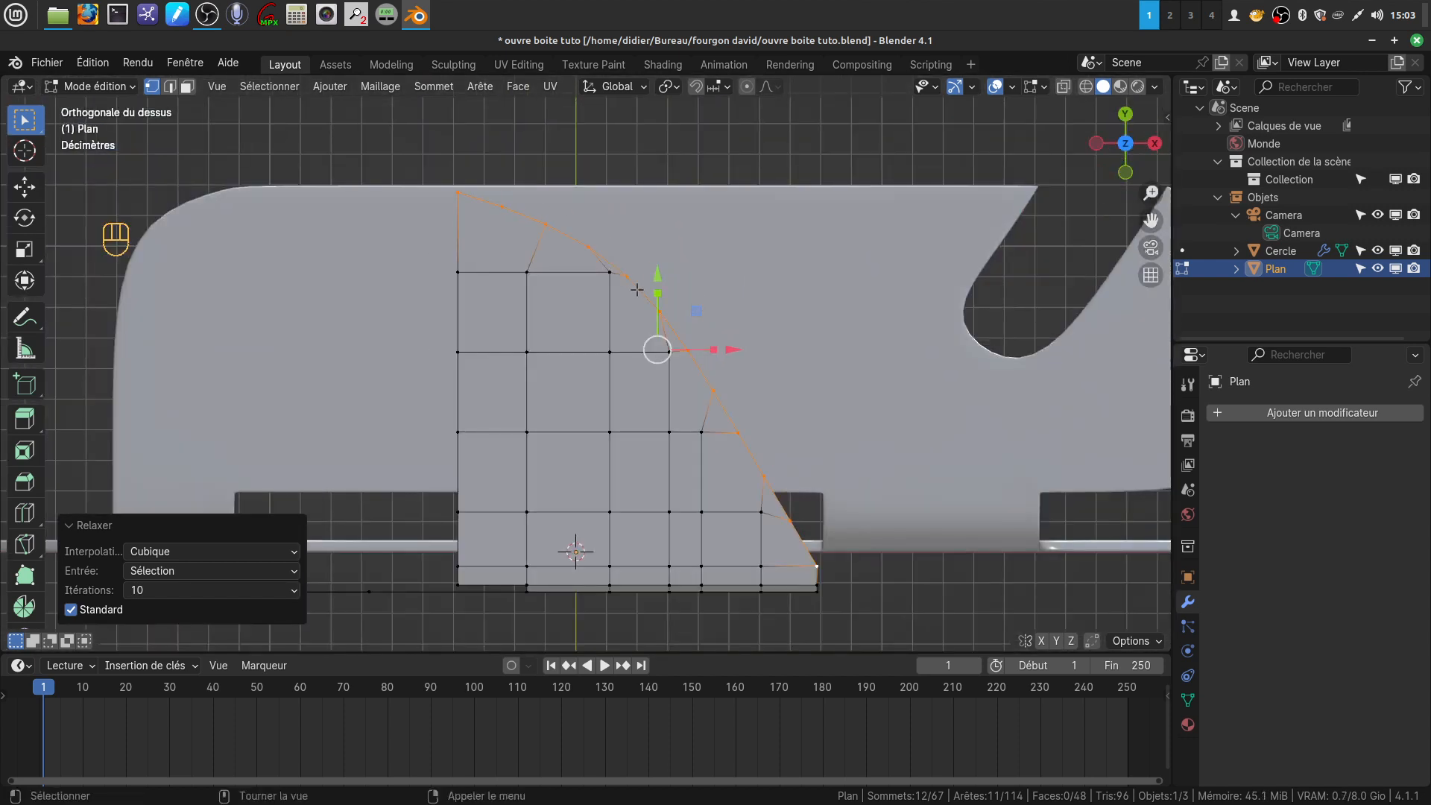
pyautogui.click(615, 275)
pyautogui.press('g')
pyautogui.press('g')
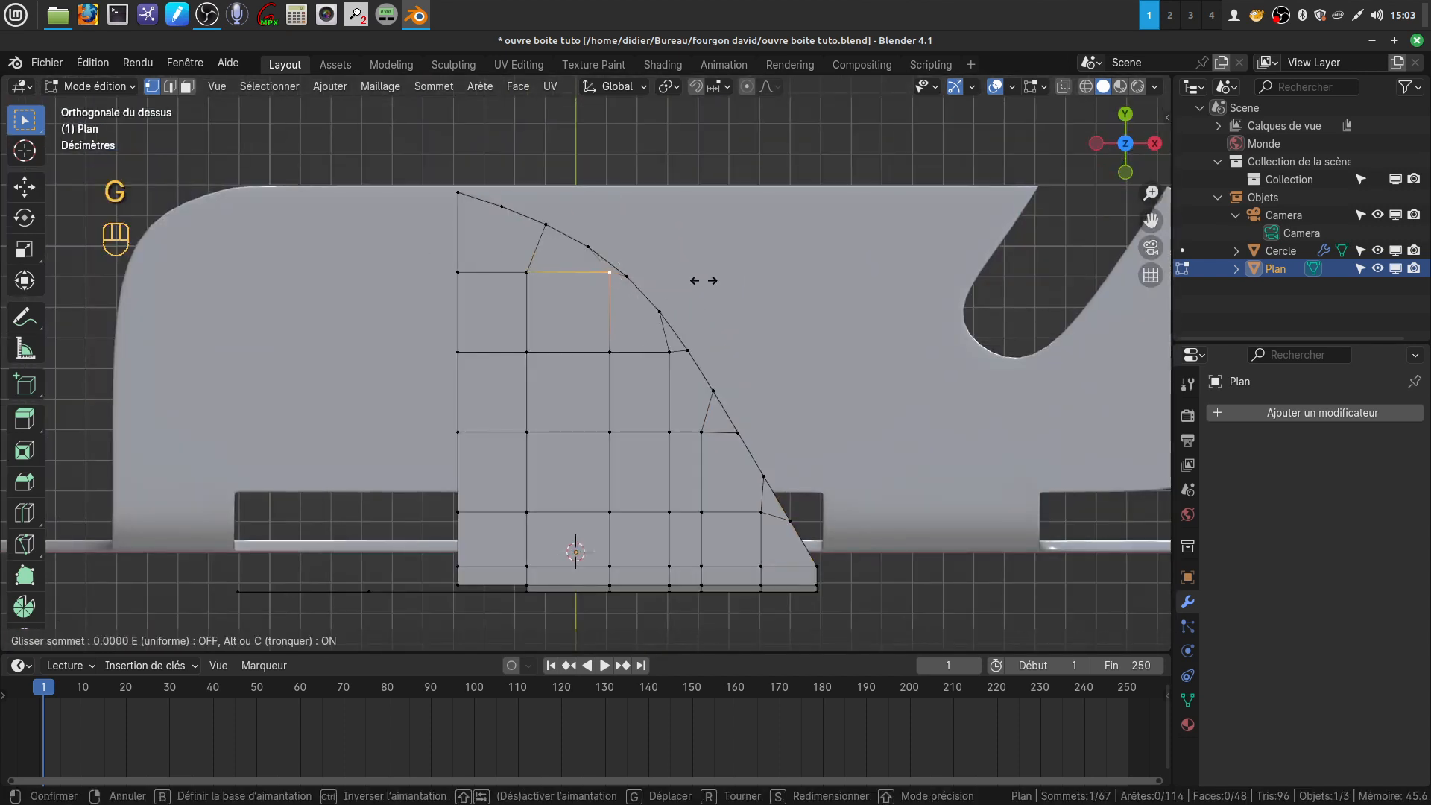
pyautogui.click(668, 282)
pyautogui.click(606, 357)
pyautogui.press('g')
pyautogui.press('g')
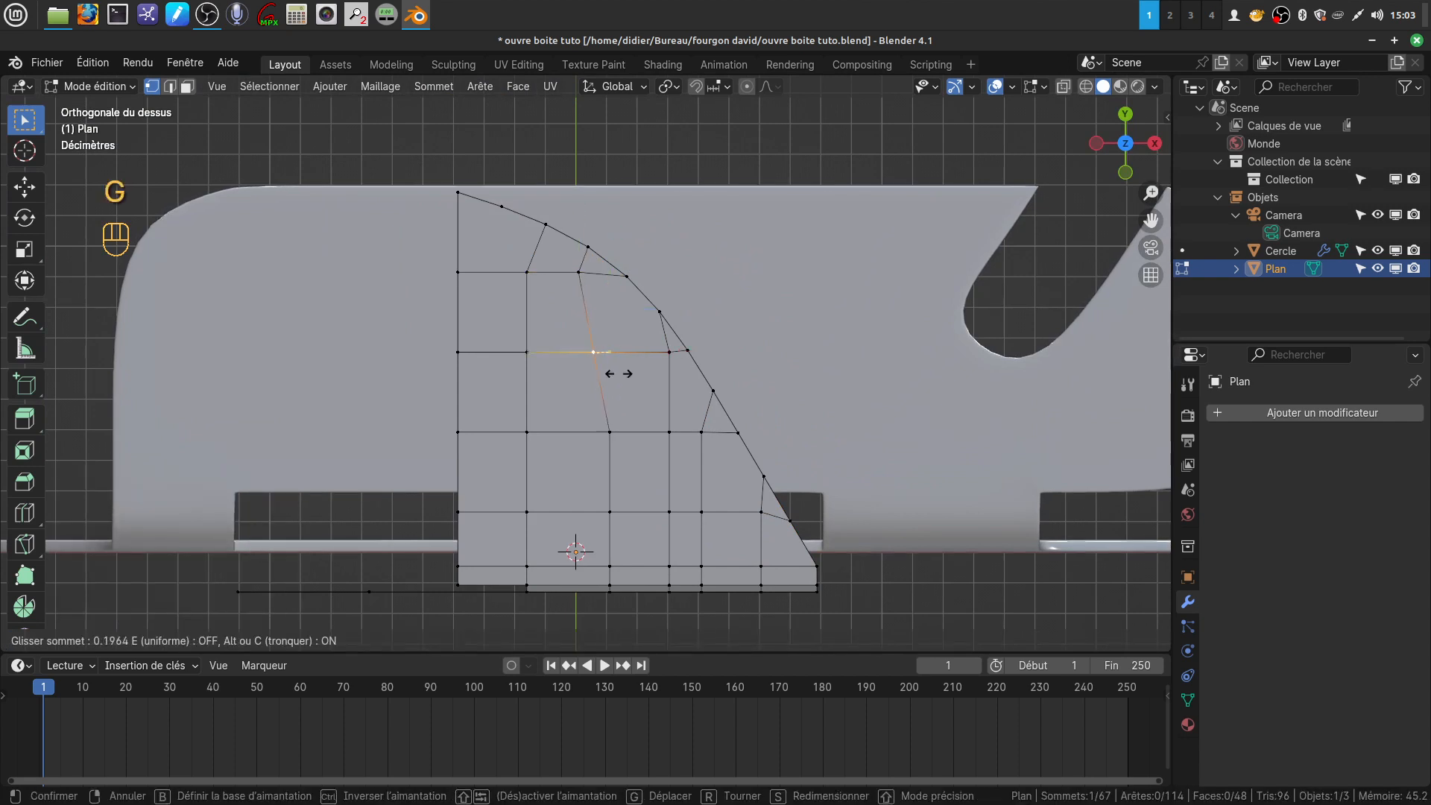
pyautogui.click(605, 380)
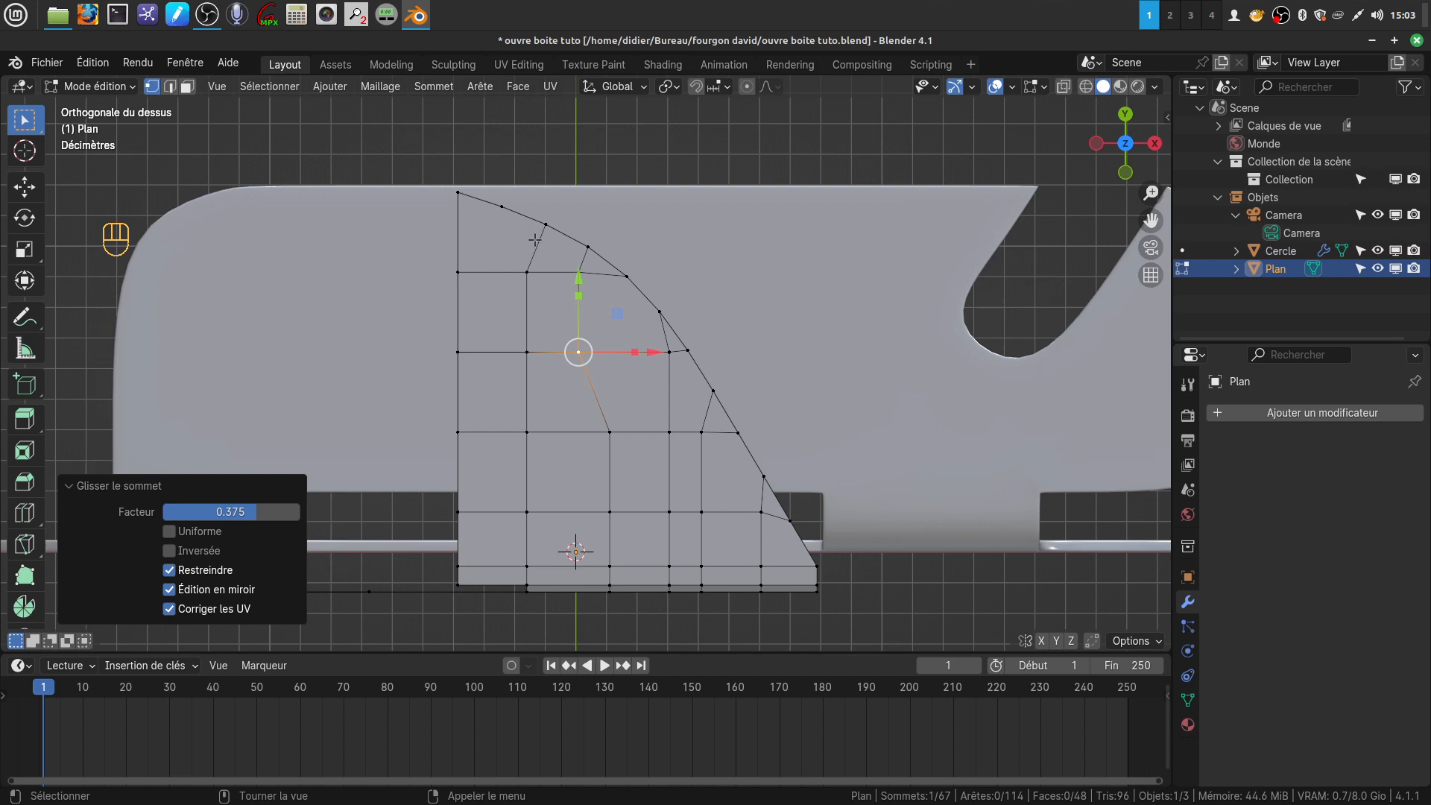
# Knife a cut from the curve's second vertex down the leftmost column to the front edge and clear the selection
pyautogui.press('k')
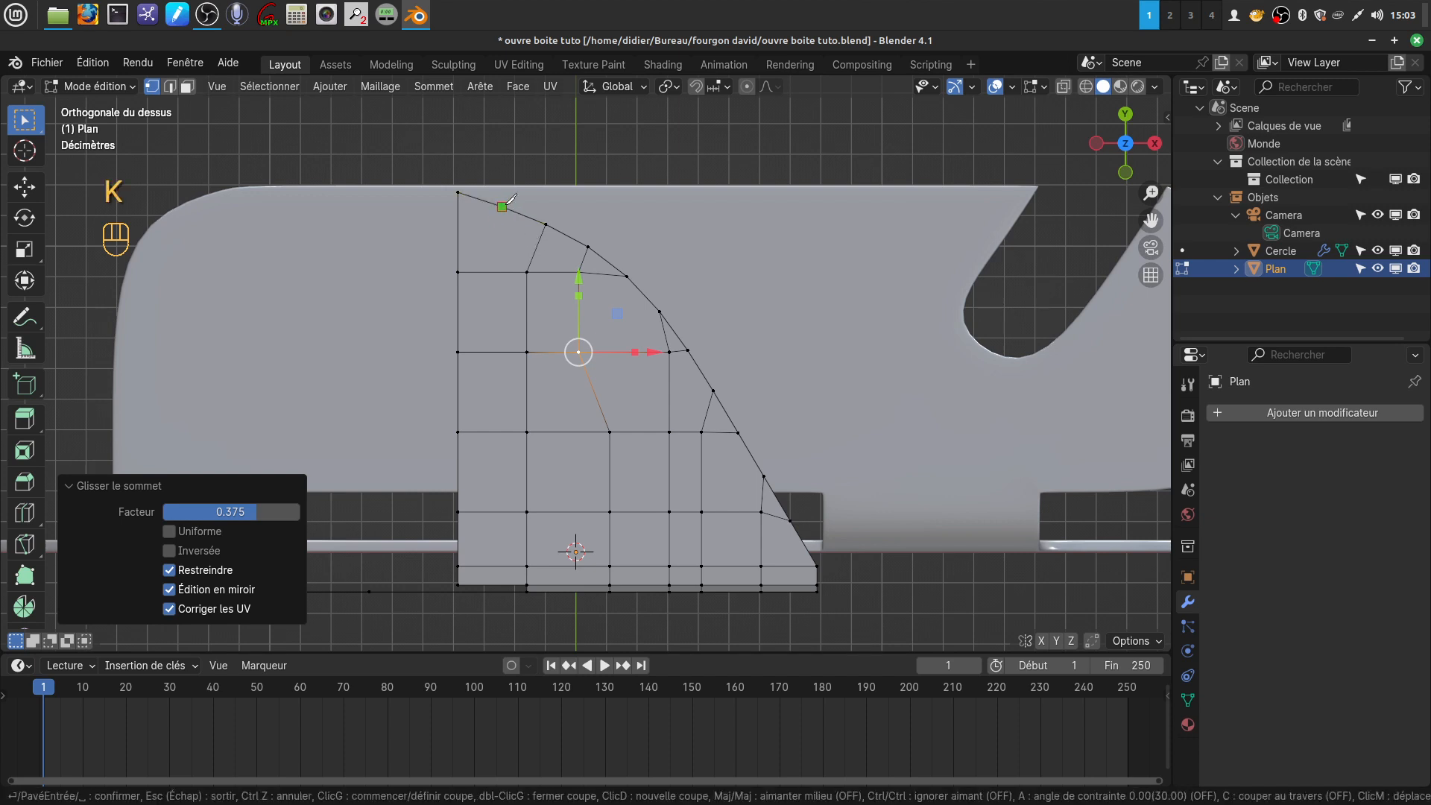
pyautogui.click(501, 207)
pyautogui.click(490, 272)
pyautogui.click(494, 575)
pyautogui.press('Return')
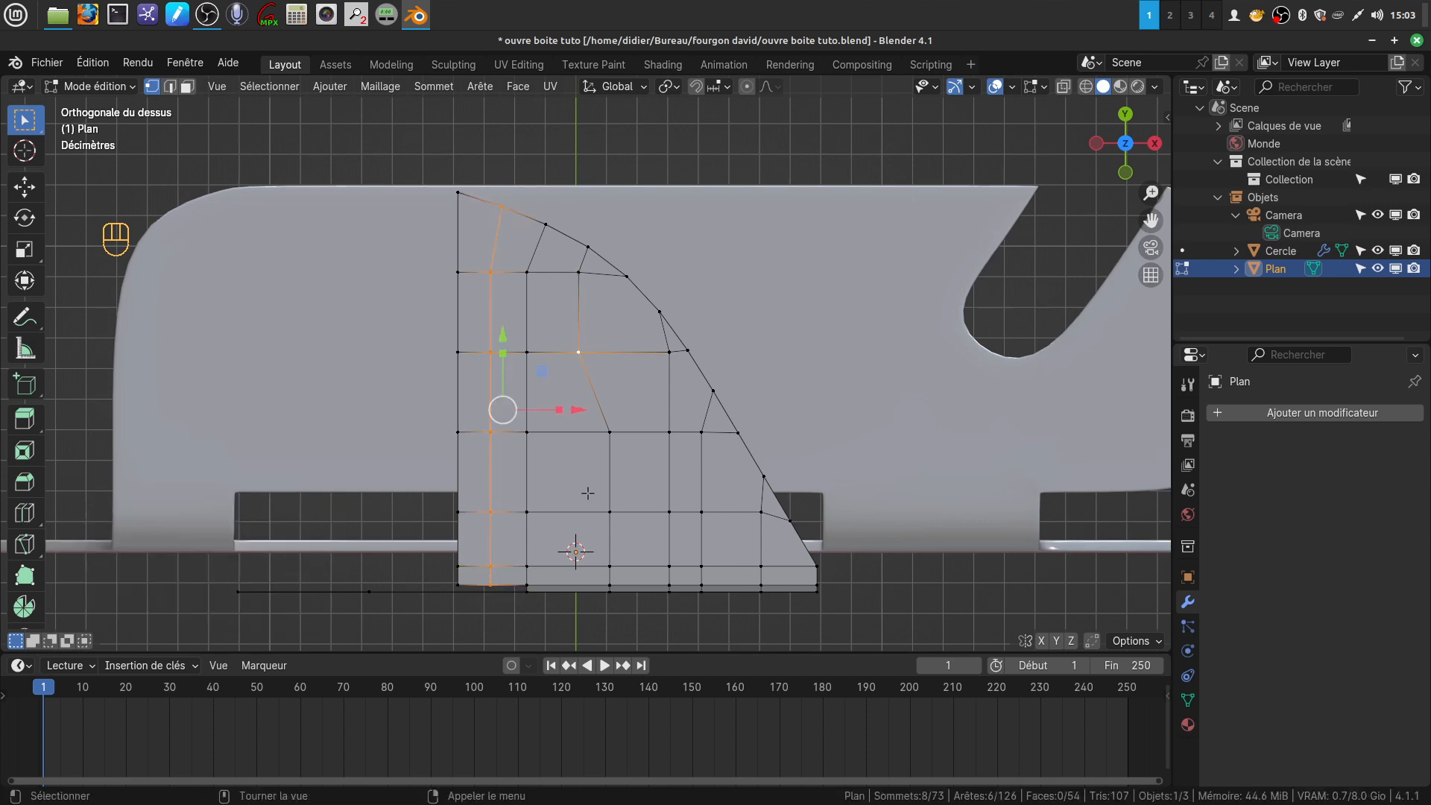
pyautogui.click(953, 618)
# Slide the inner vertex beside the middle of the curved outline along its edge with a factor of 0.066
pyautogui.click(662, 348)
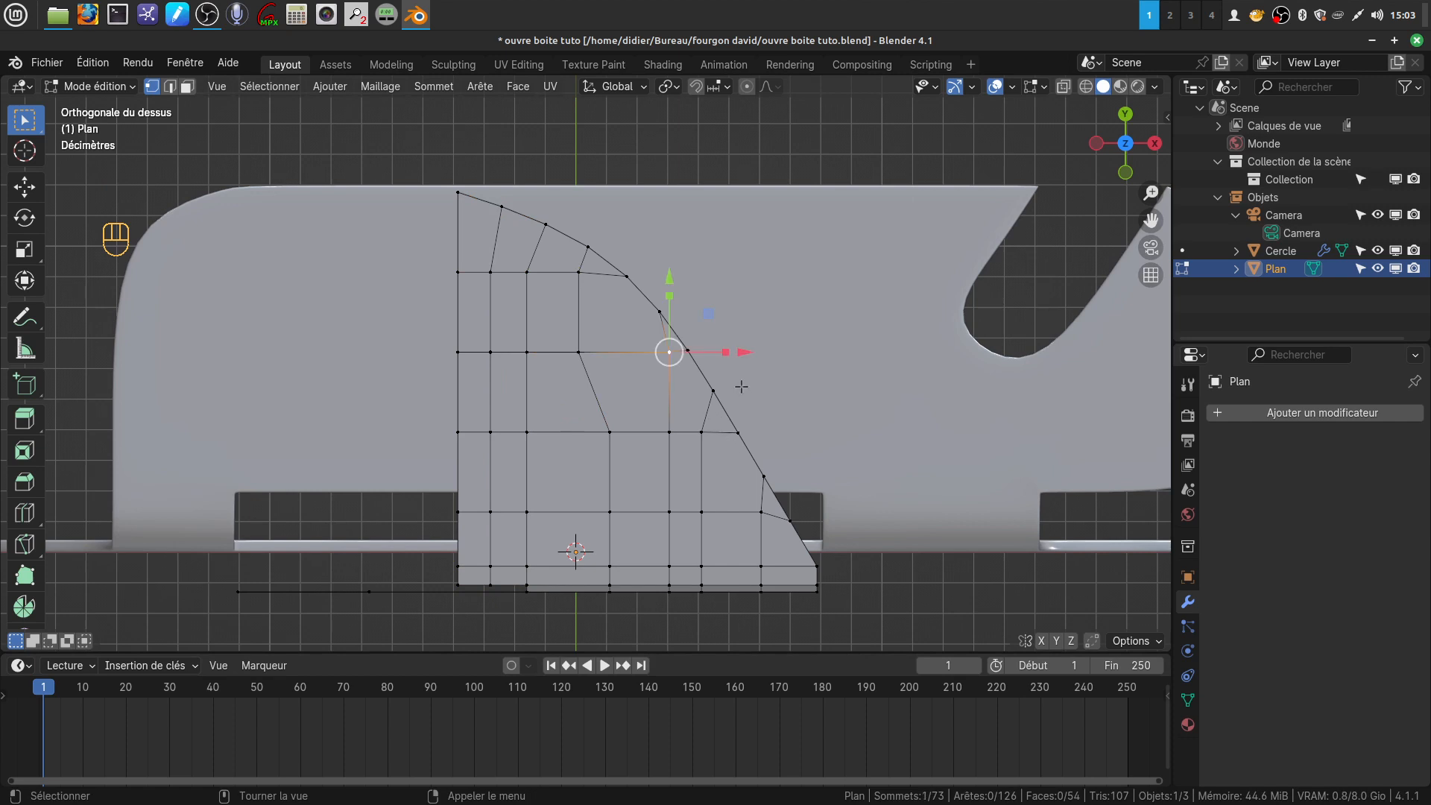
pyautogui.press('g')
pyautogui.press('g')
pyautogui.click(723, 419)
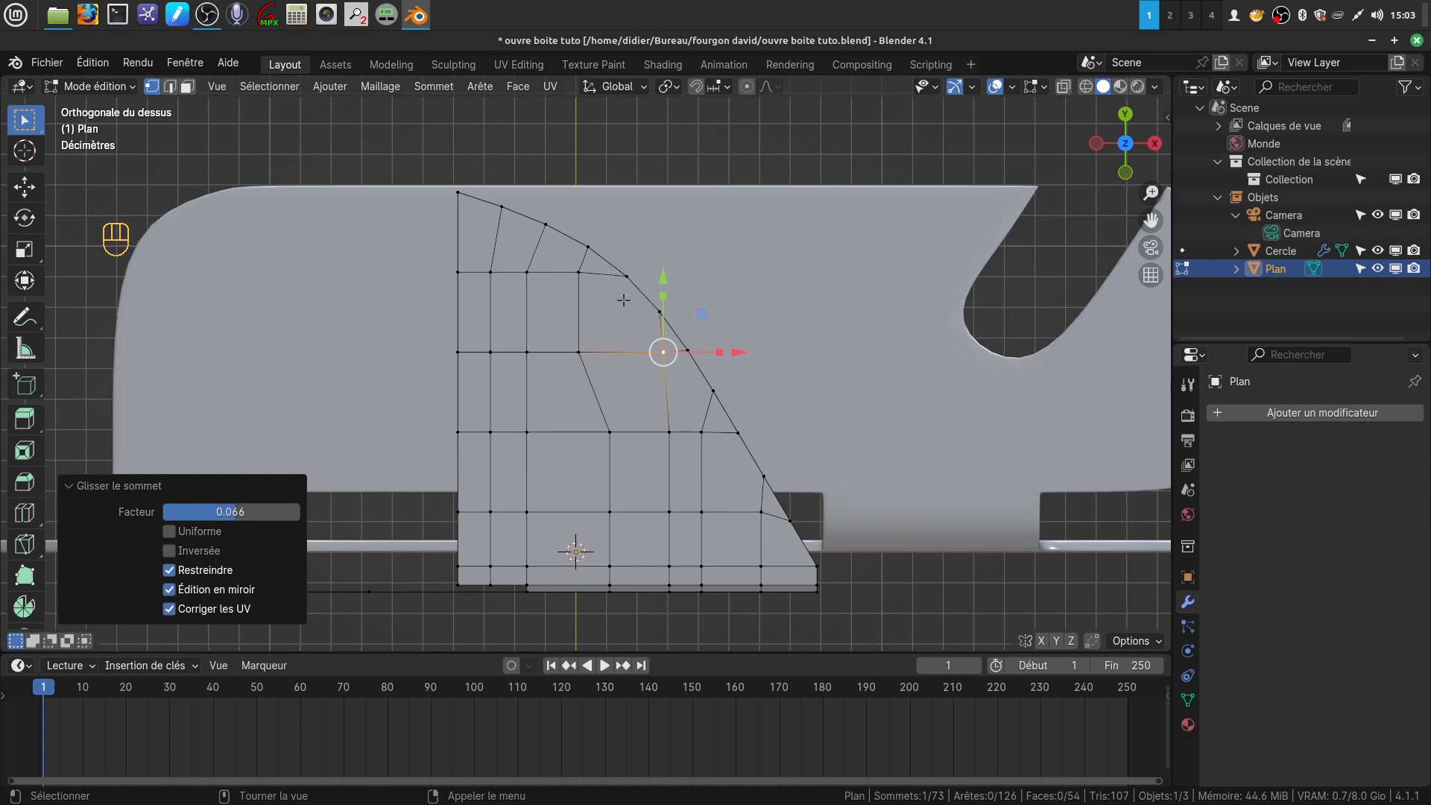
# Knife a new column cut from the second row beside the curved outline down to the front edge and clear the selection
pyautogui.press('z')
pyautogui.press('z')
pyautogui.press('a')
pyautogui.press('k')
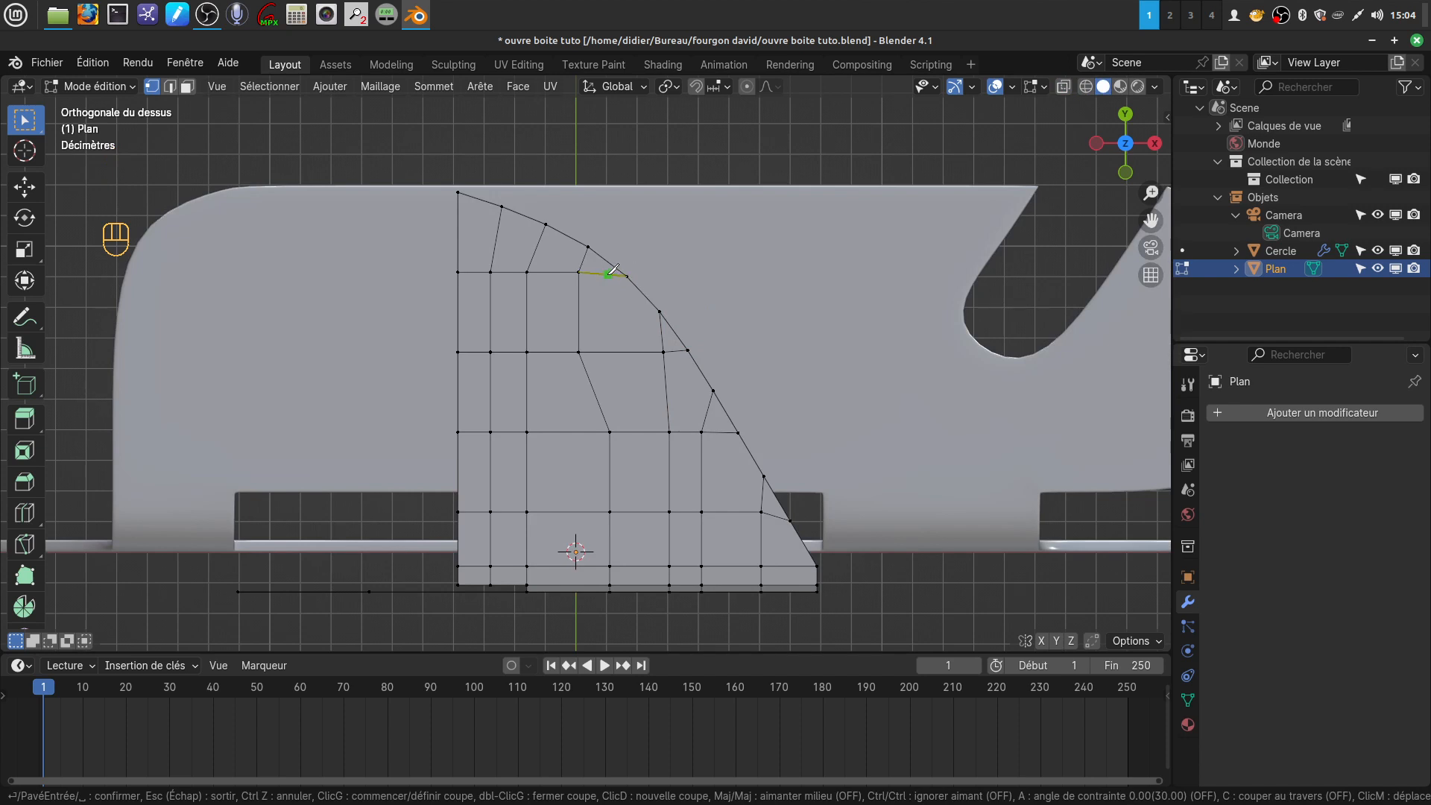
pyautogui.click(608, 274)
pyautogui.click(610, 352)
pyautogui.click(643, 431)
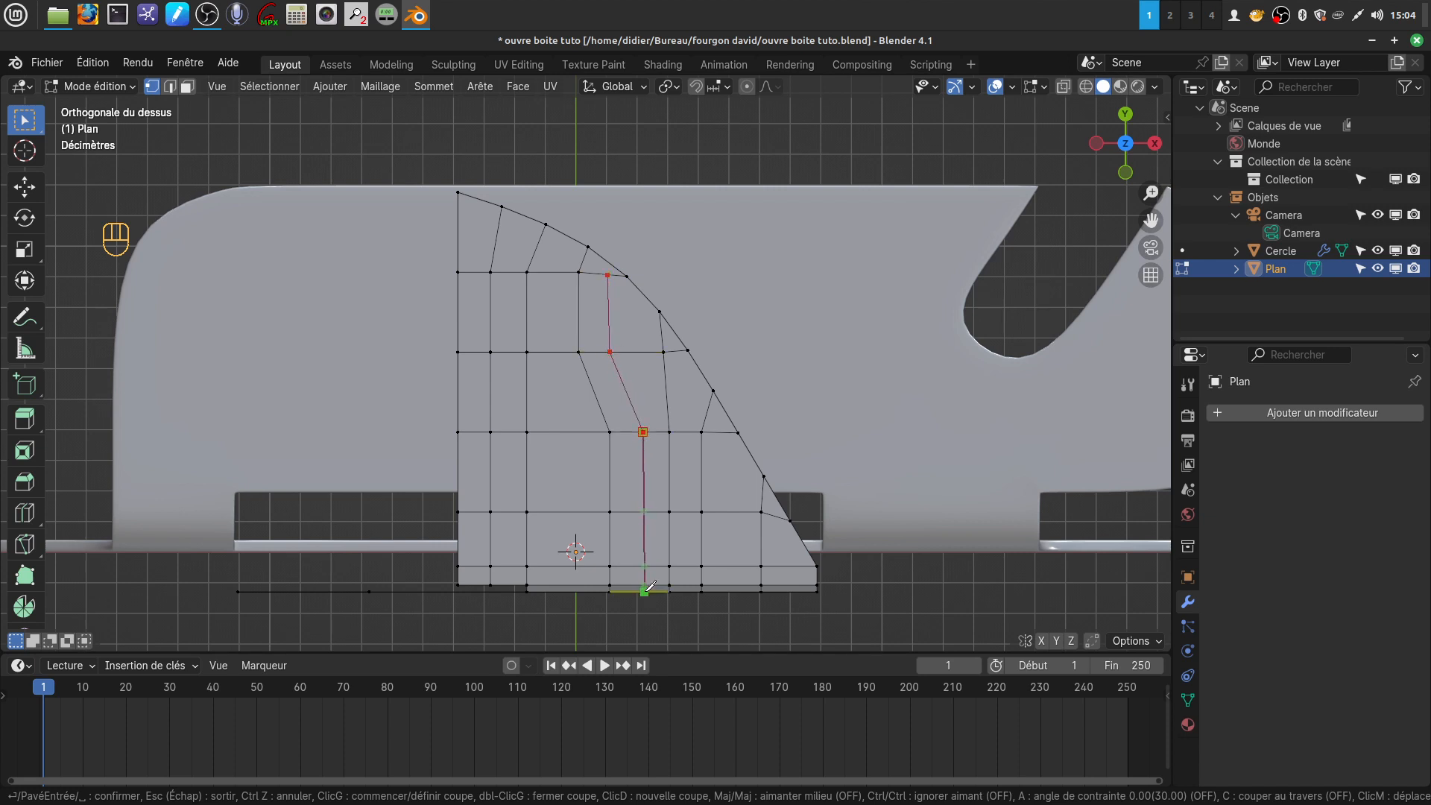
pyautogui.click(643, 589)
pyautogui.press('Return')
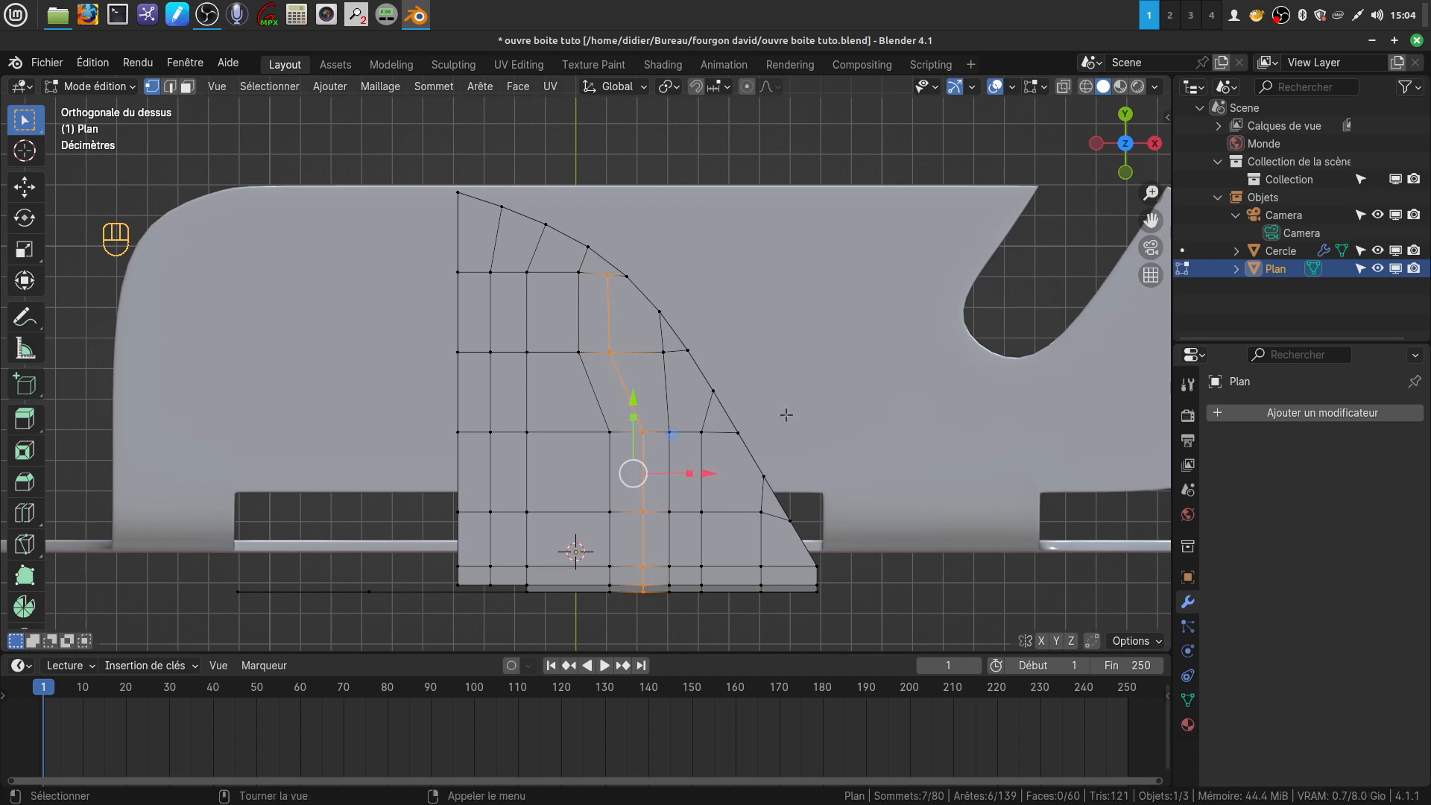
pyautogui.hotkey('alt', 'a')
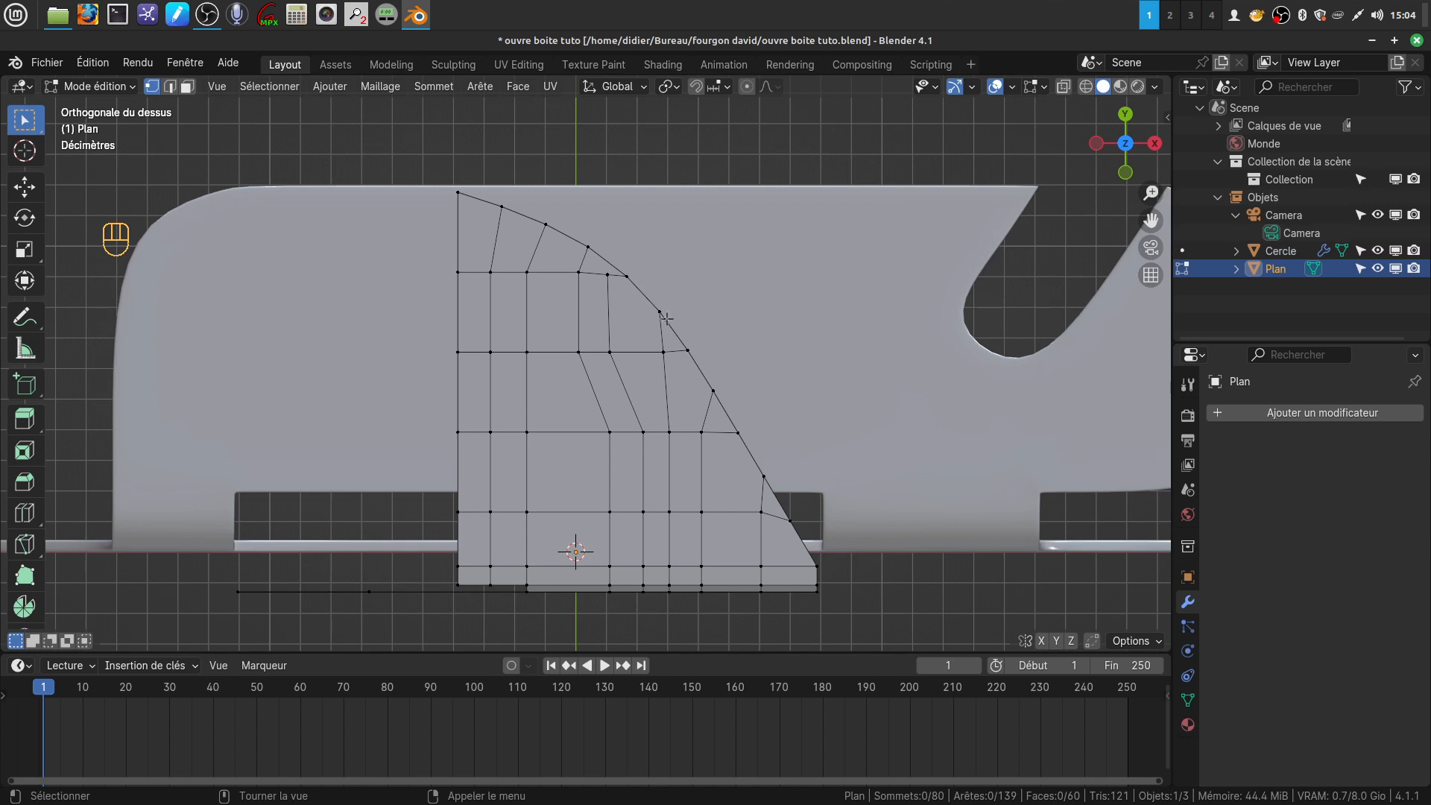
# Knife a horizontal cut from the outline vertex between the second and third rows across to the straight side, and clear the selection
pyautogui.press('k')
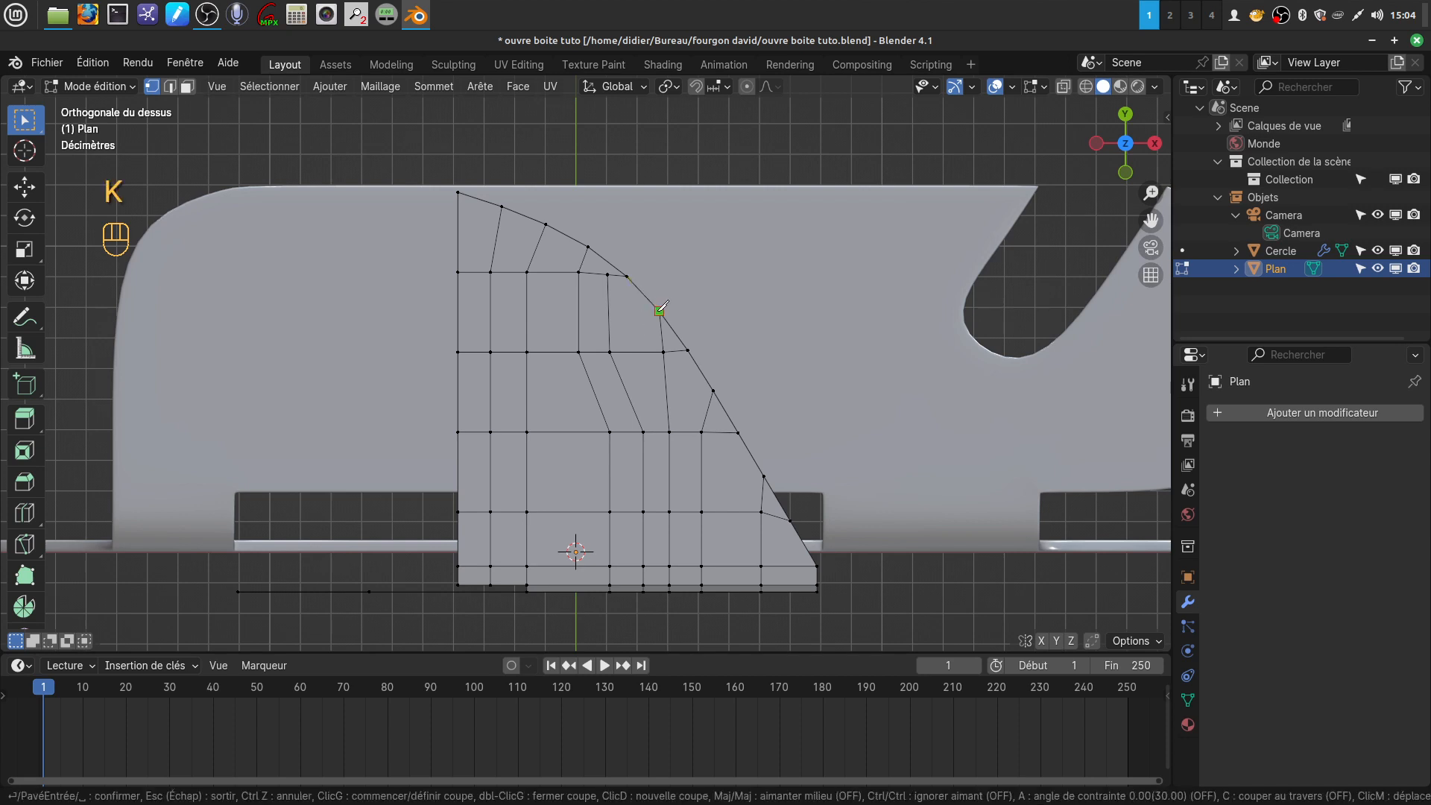
pyautogui.click(660, 310)
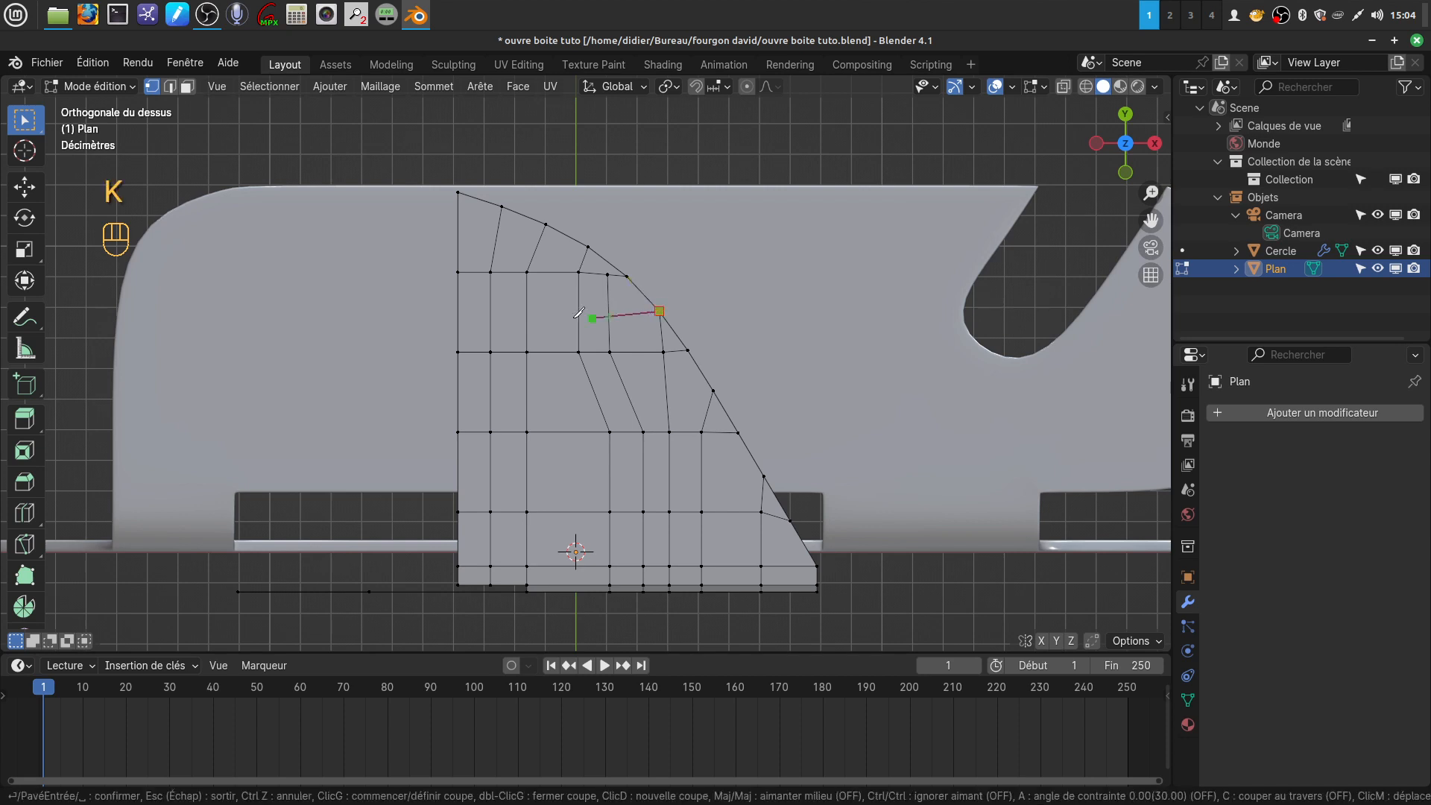
pyautogui.click(460, 313)
pyautogui.press('Return')
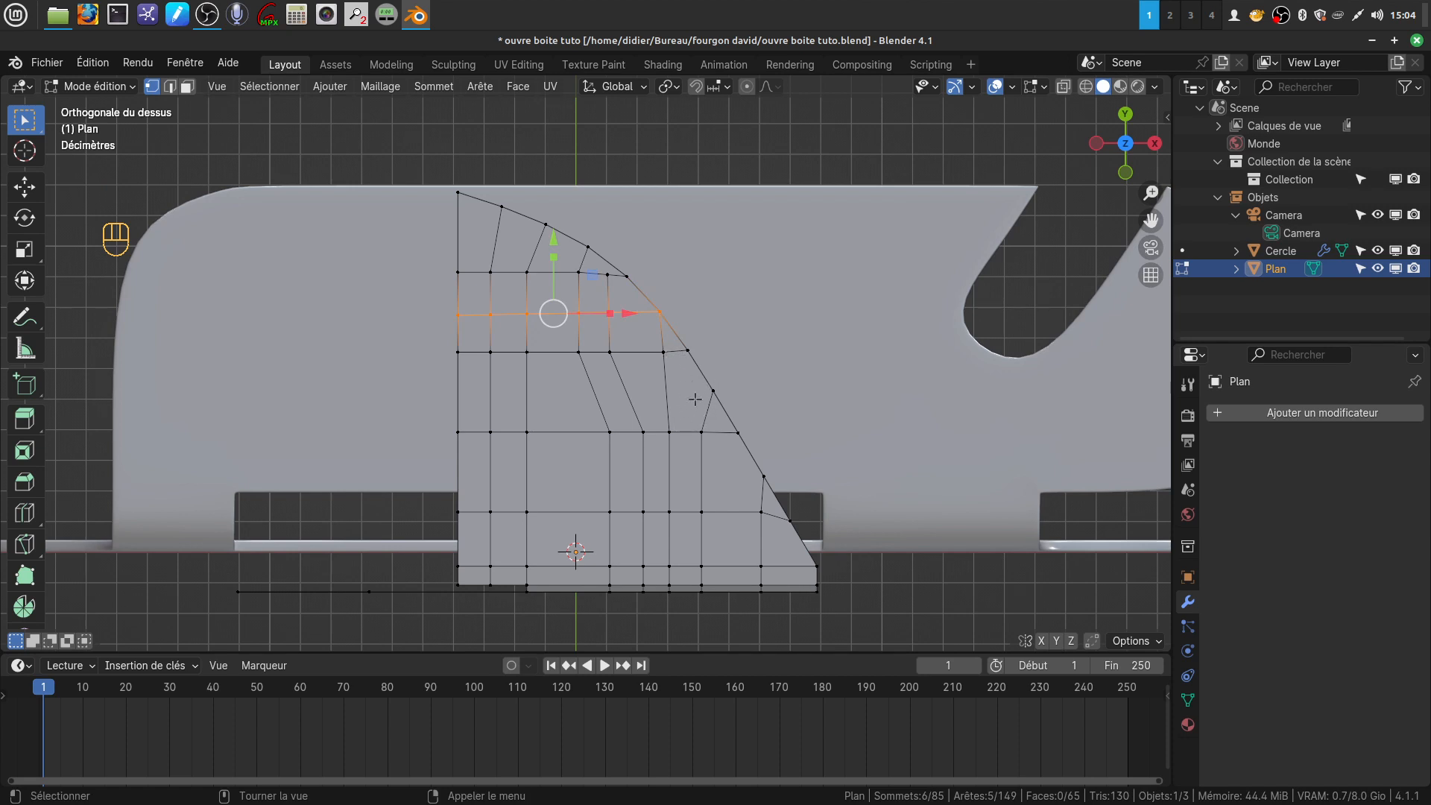
pyautogui.press('a')
# Knife a horizontal cut from the outline vertex one row lower across to the part's straight side and clear the selection
pyautogui.press('k')
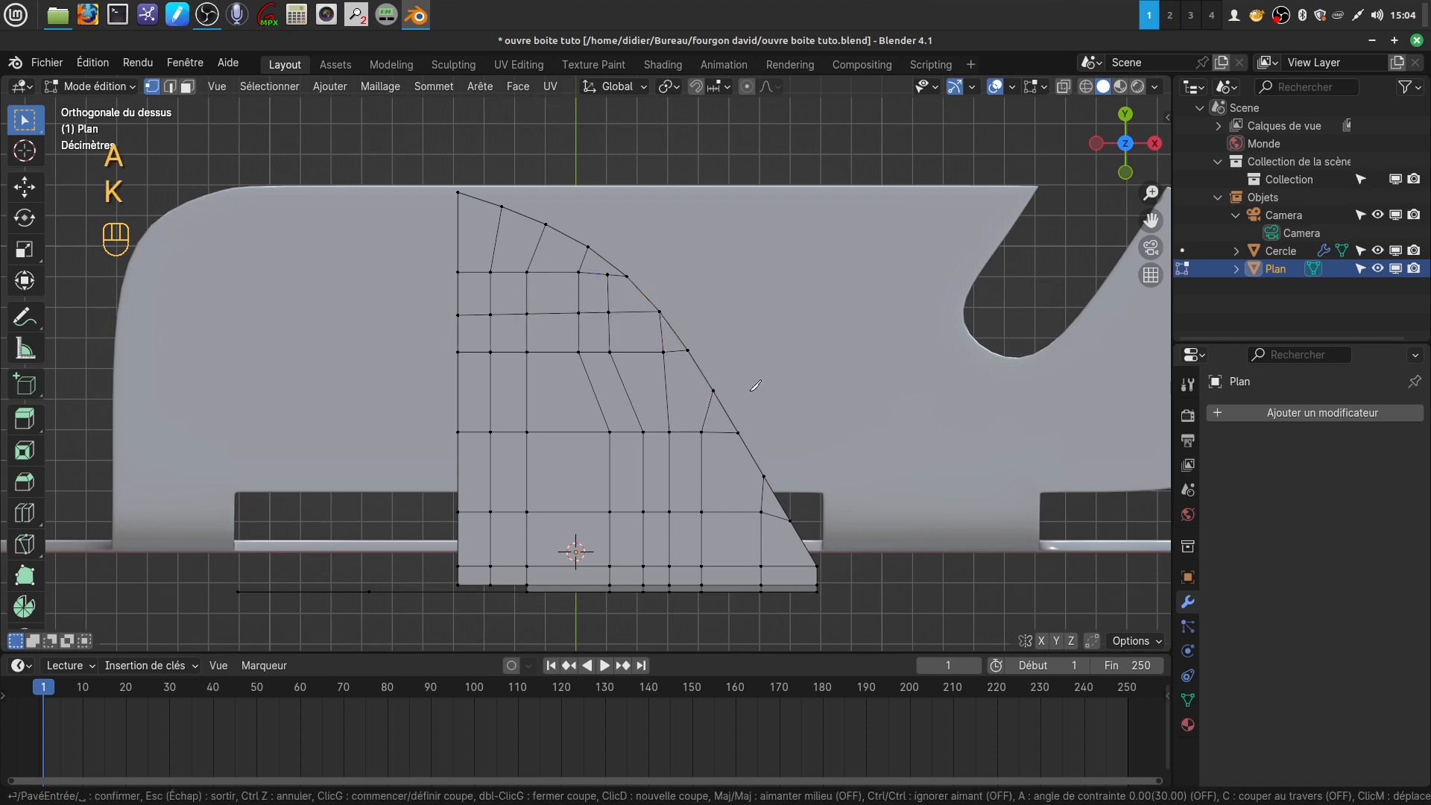
pyautogui.click(713, 390)
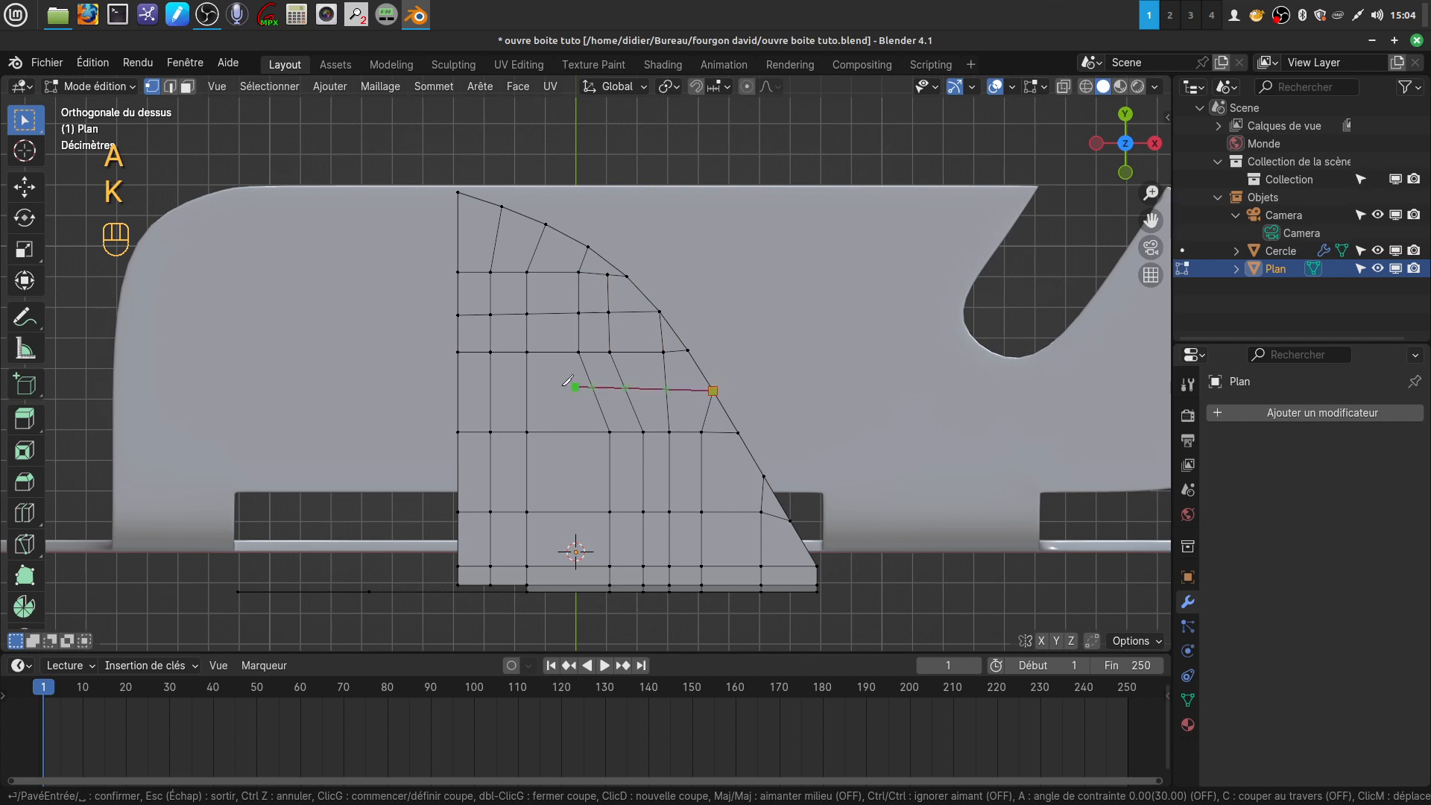
pyautogui.click(458, 392)
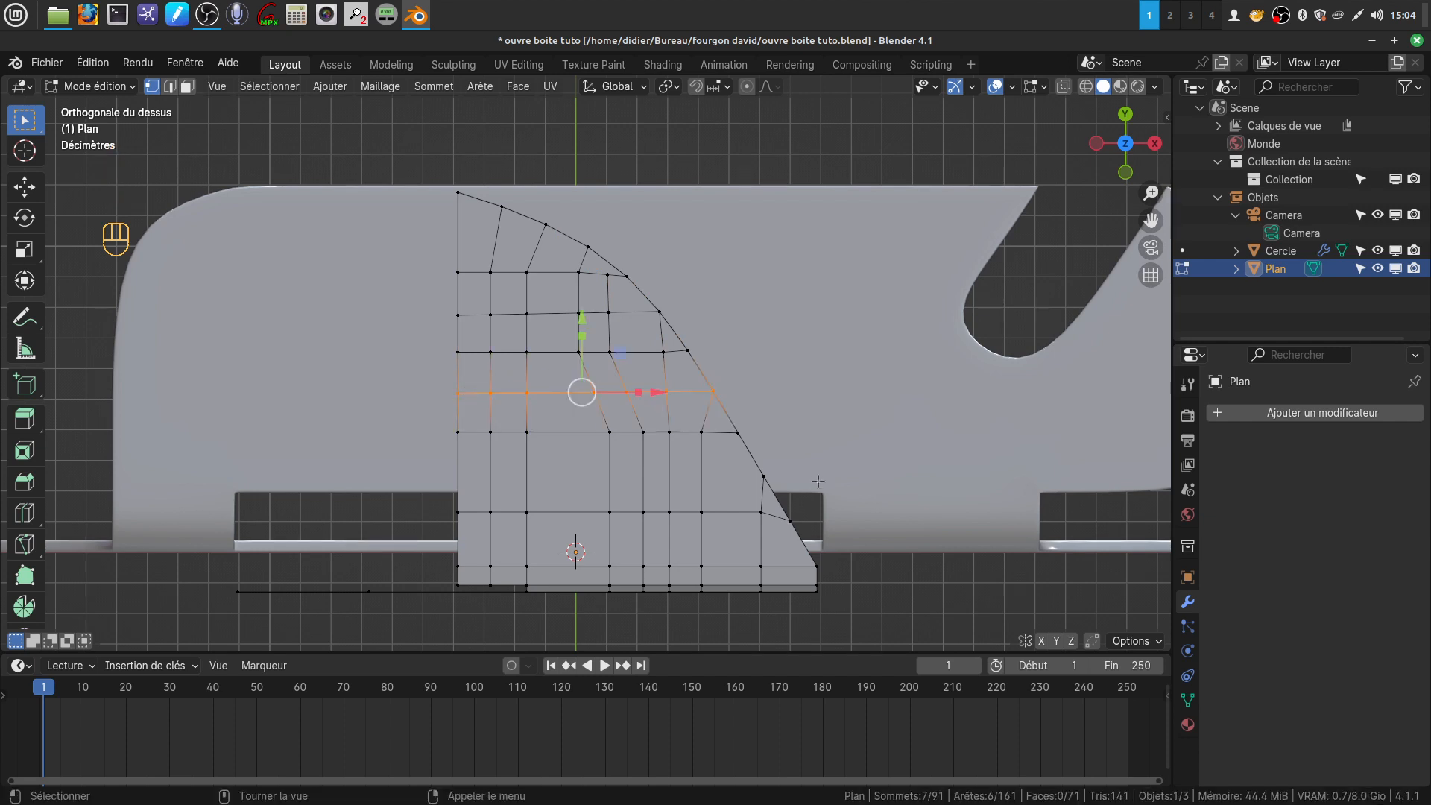
pyautogui.press('Return')
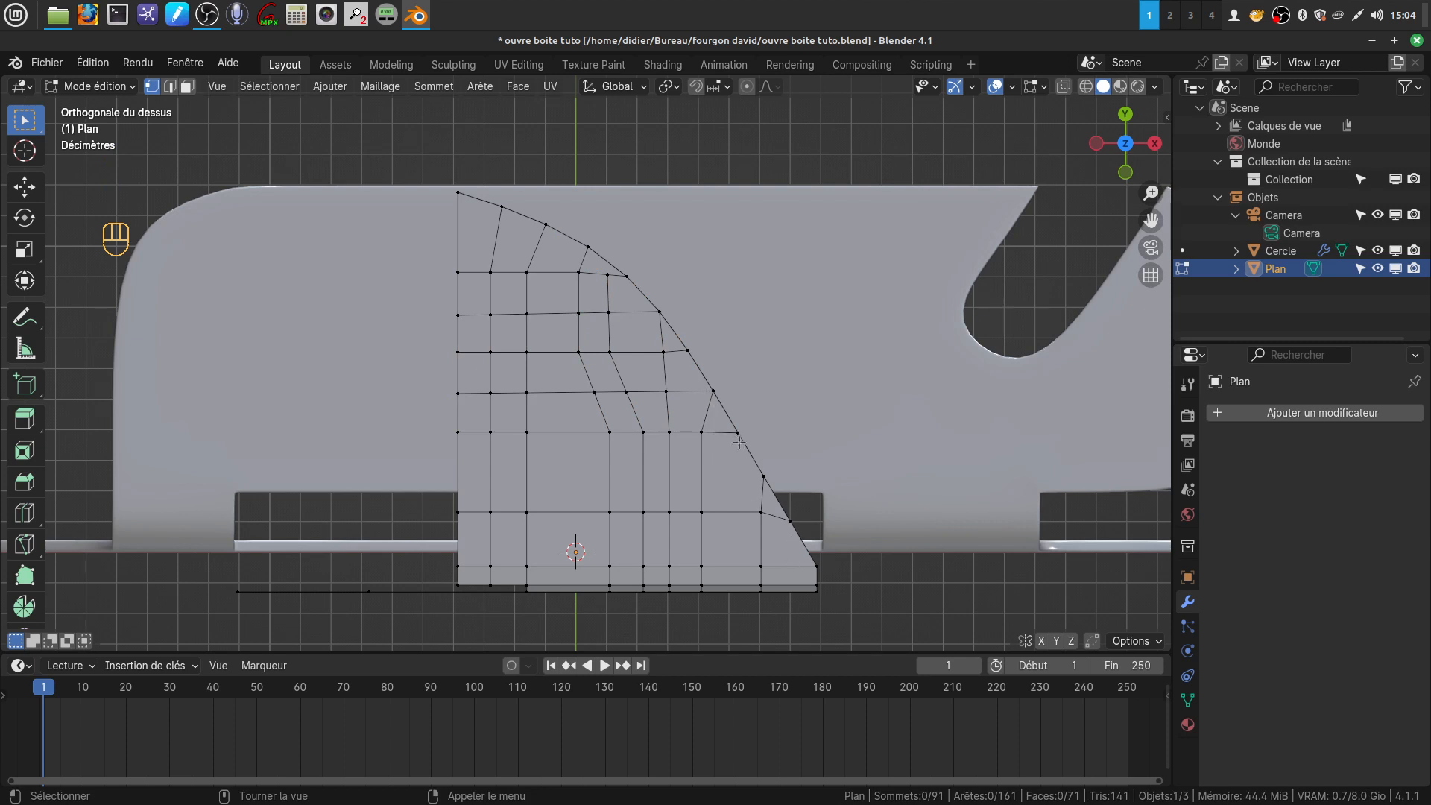
# Slide the lowest vertex on the slanted outline upward with a factor of 0.191 to level its row, and switch to edge selection
pyautogui.click(793, 520)
pyautogui.press('g')
pyautogui.press('g')
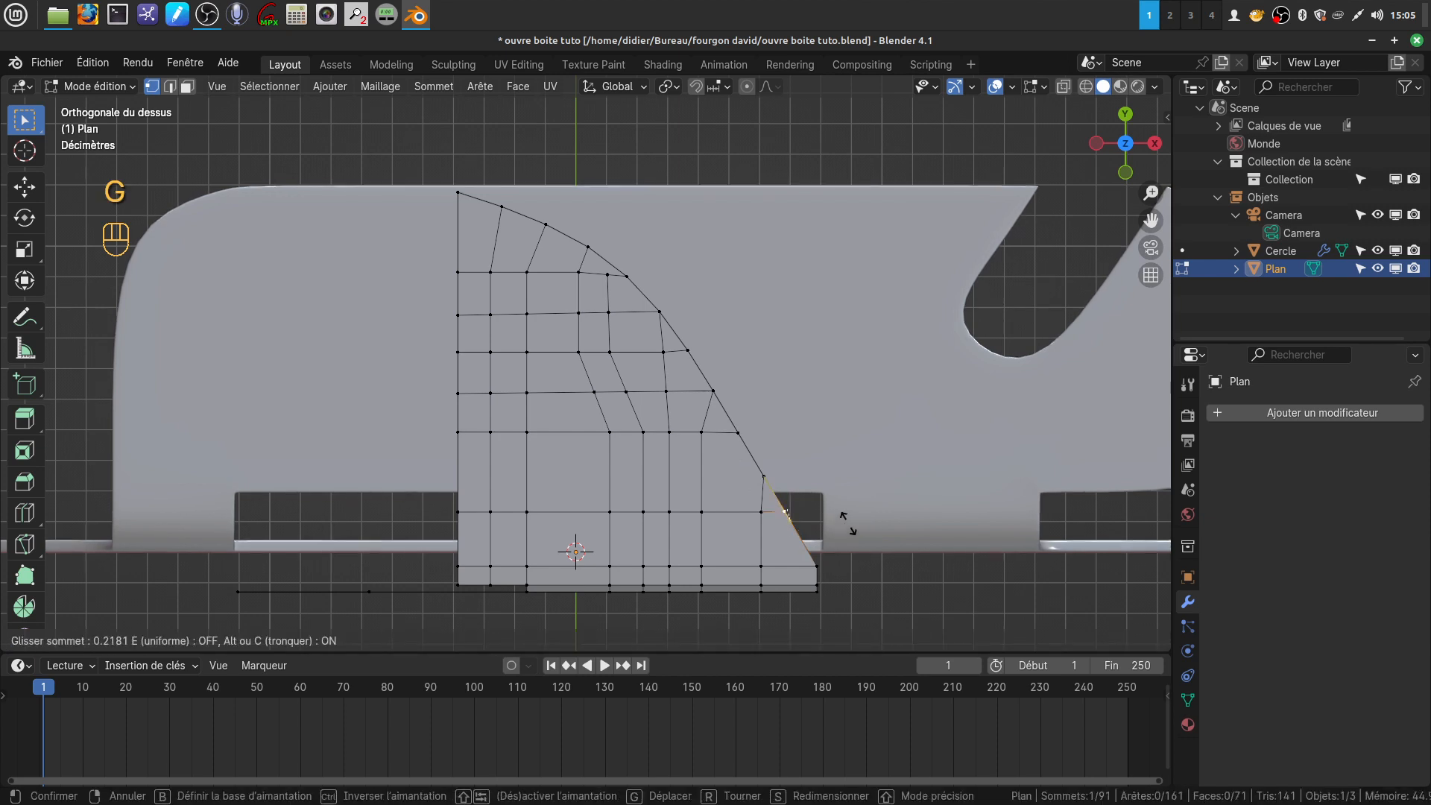
pyautogui.click(844, 525)
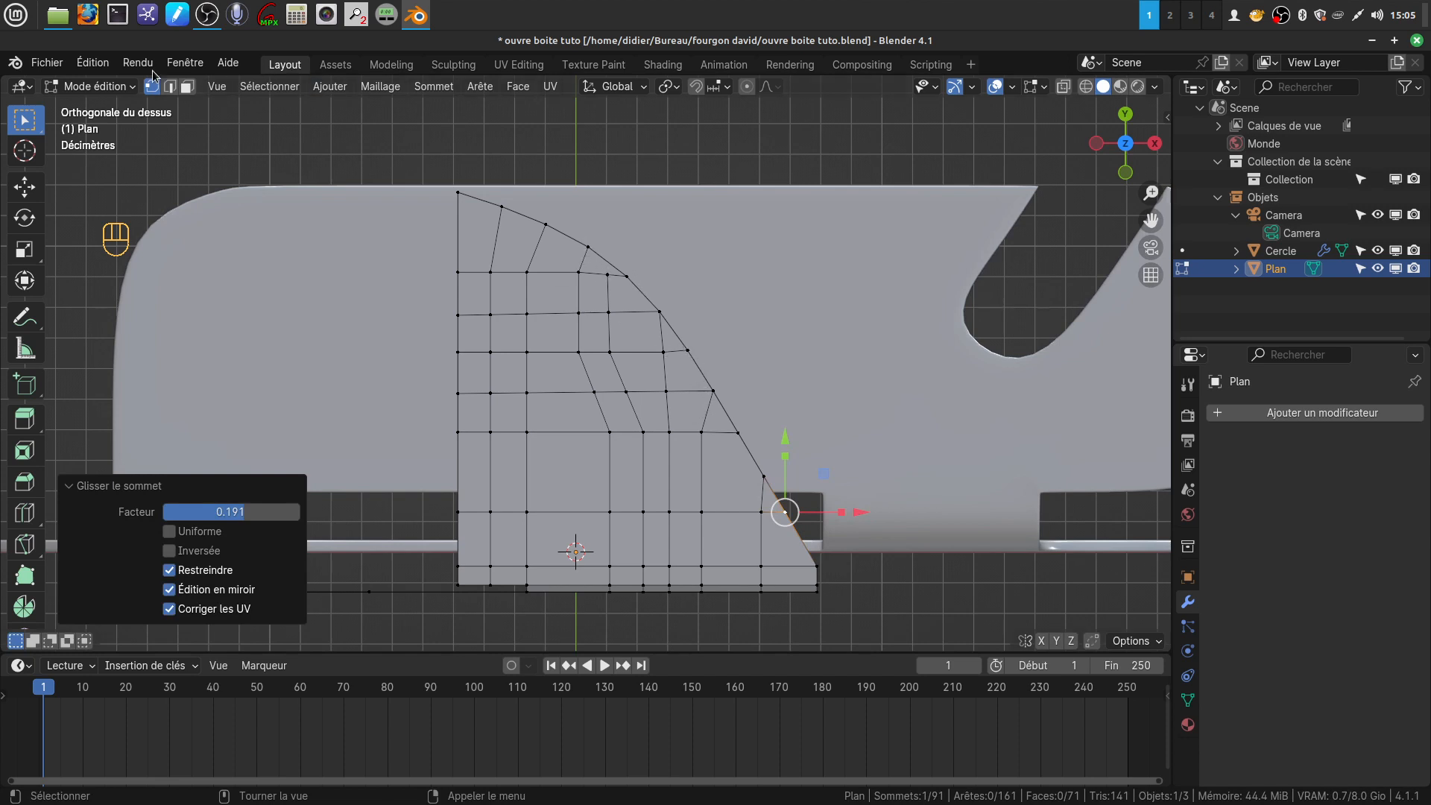
pyautogui.click(170, 86)
pyautogui.click(725, 410)
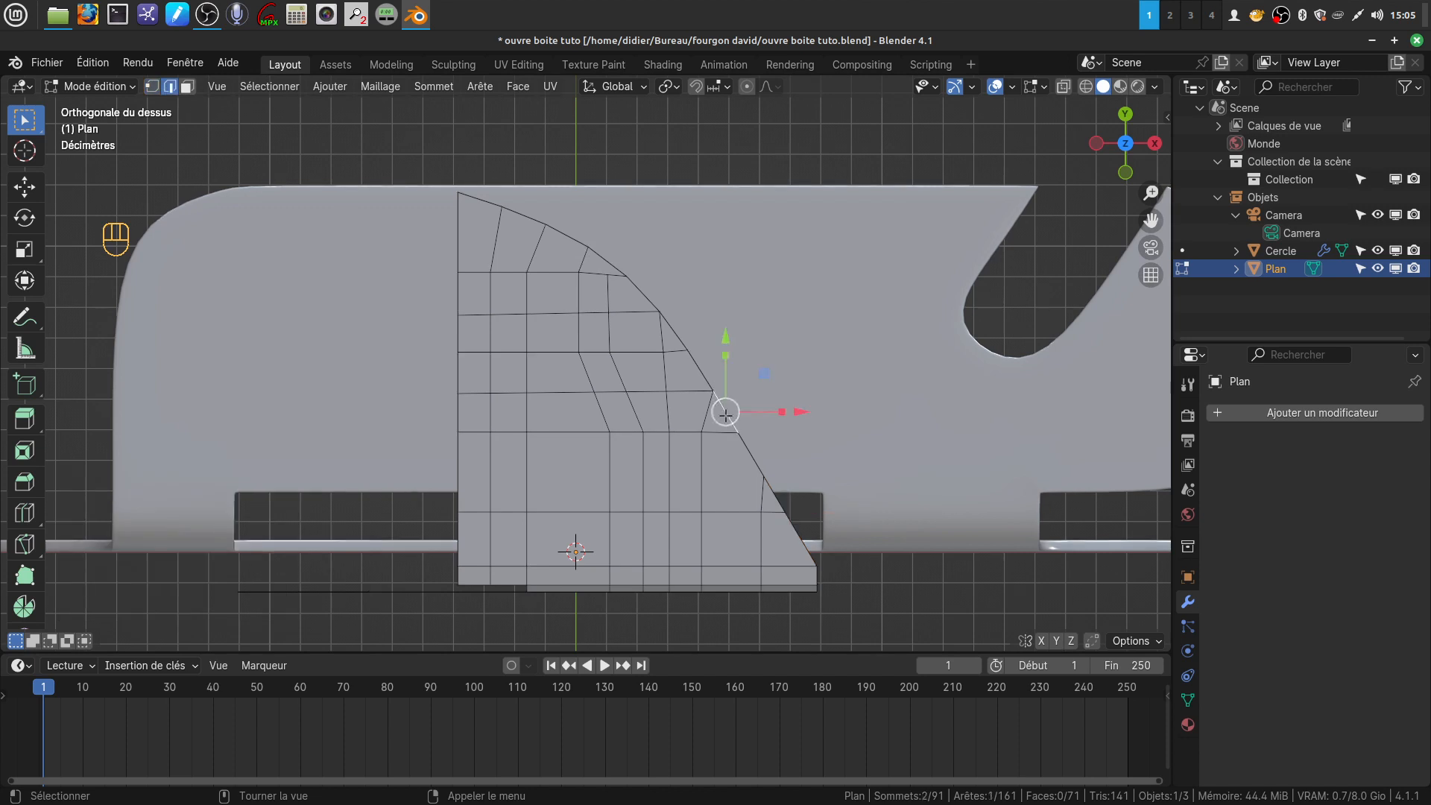
pyautogui.press('shift')
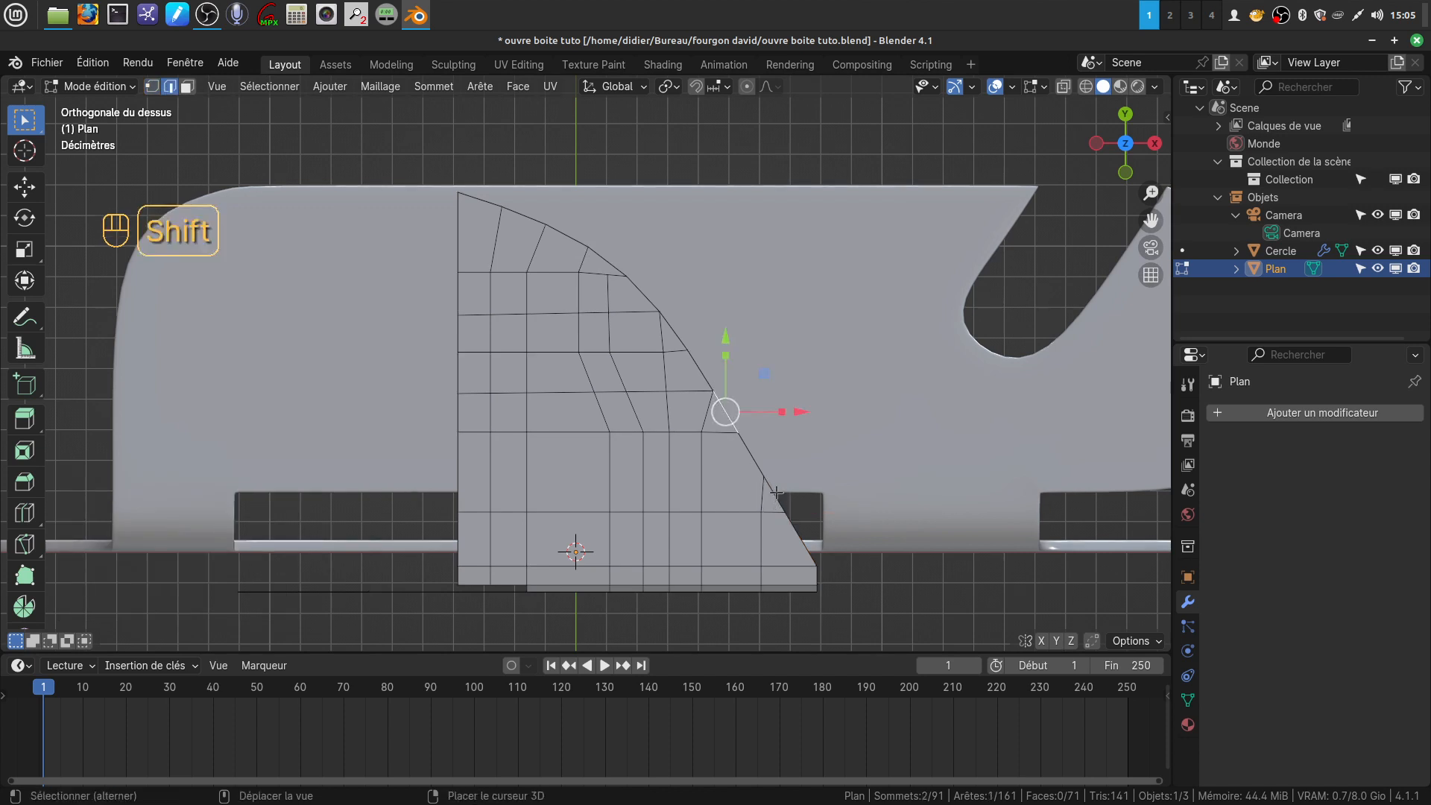
pyautogui.keyDown('shift'); pyautogui.click(773, 495); pyautogui.keyUp('shift')
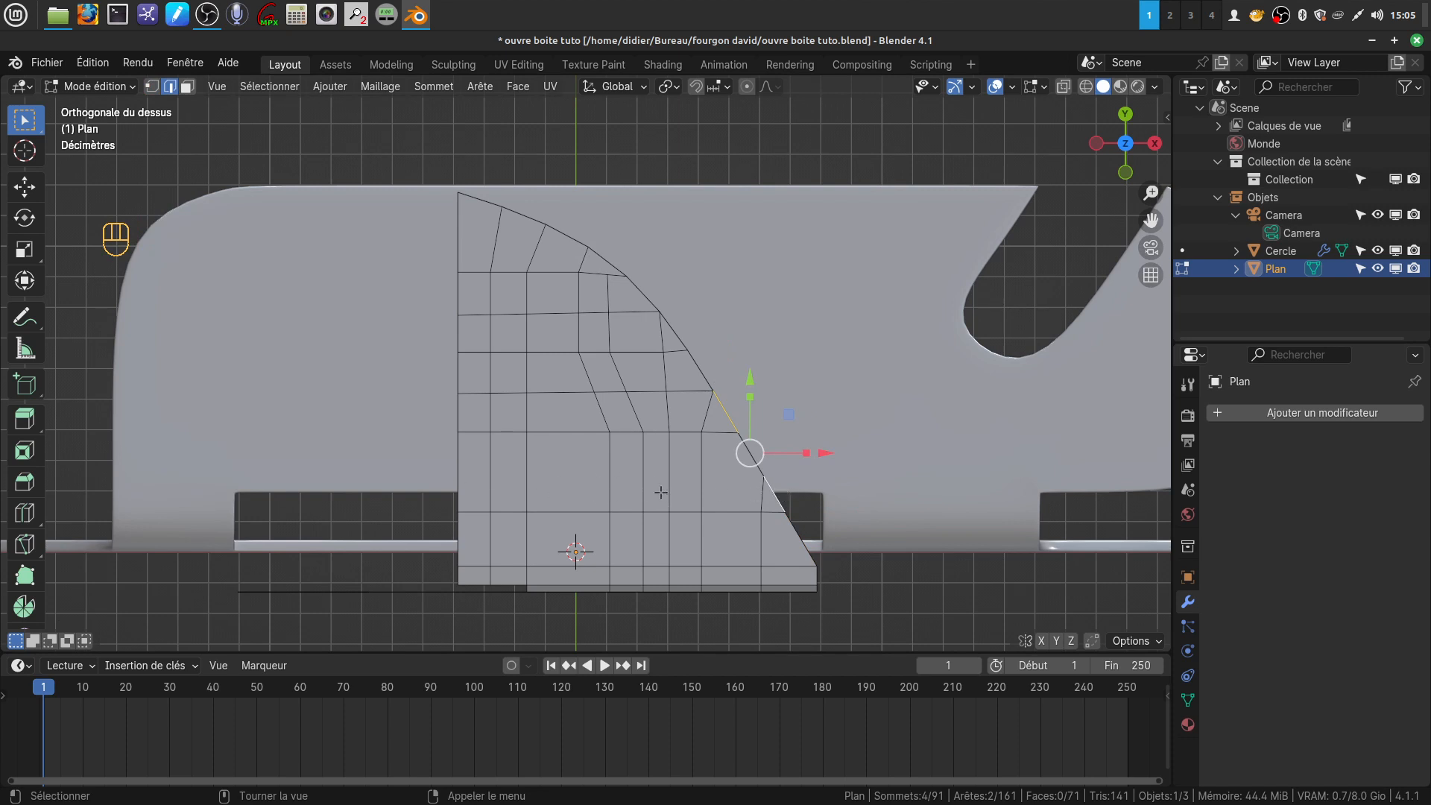
pyautogui.hotkey('alt', 'a')
pyautogui.press('k')
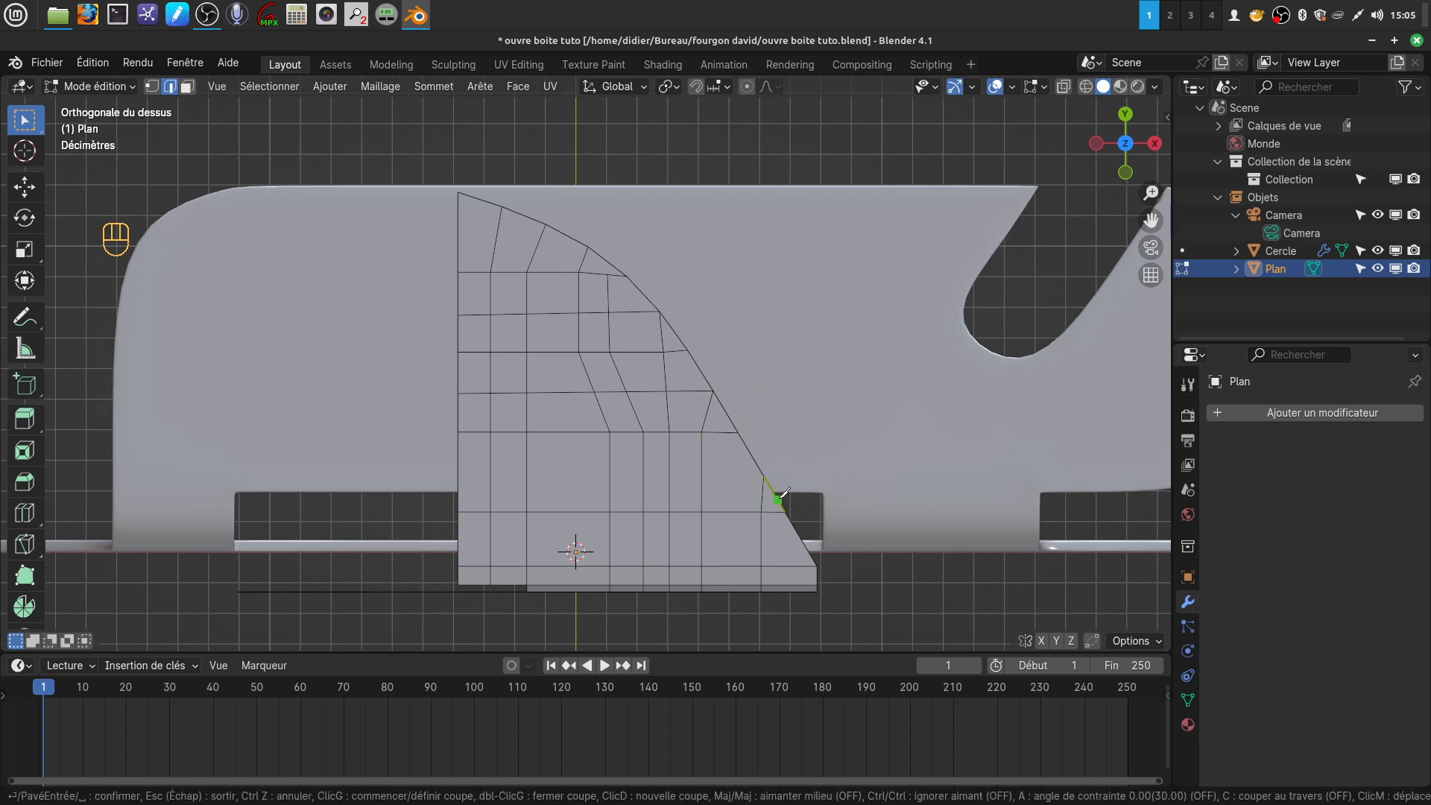
pyautogui.press('Escape')
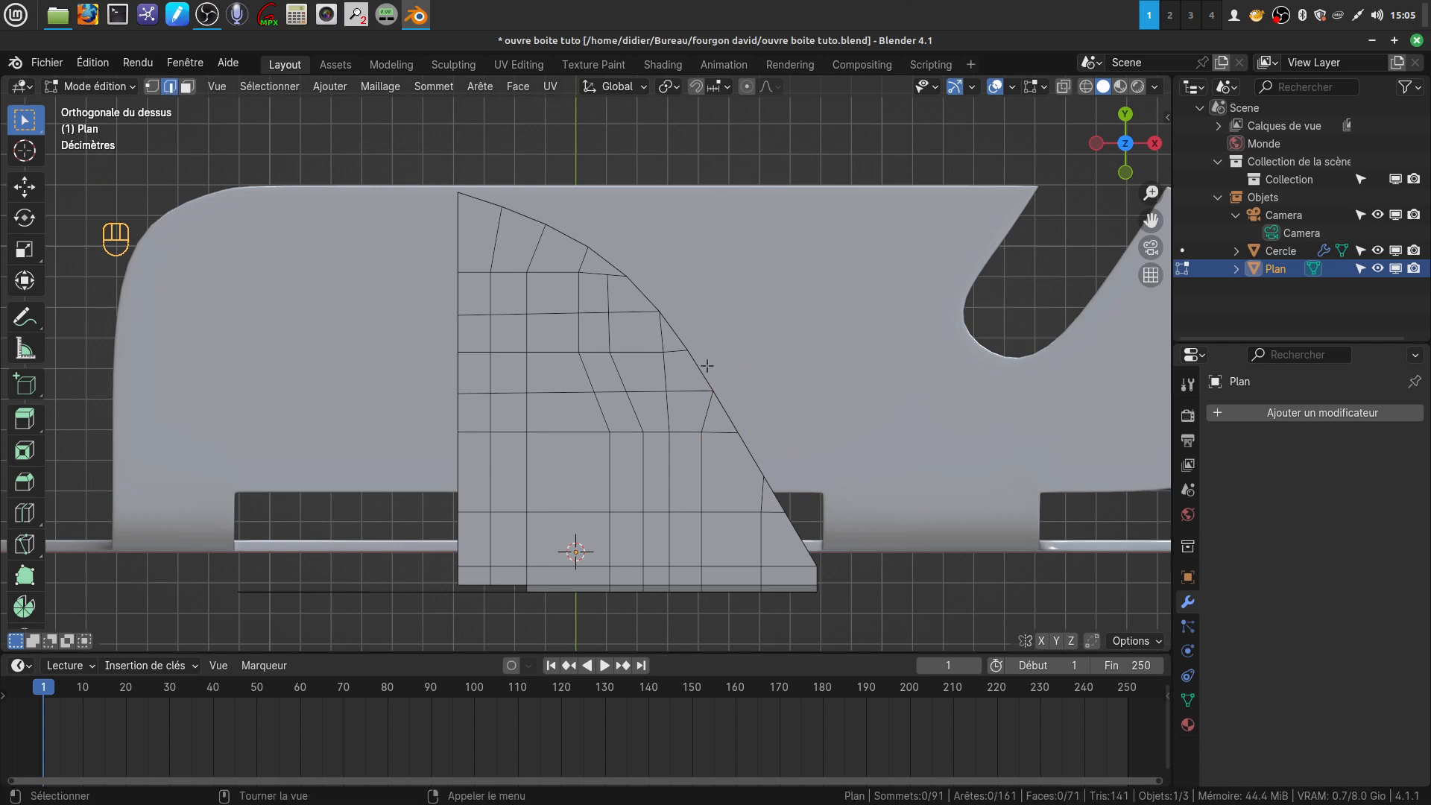
# Select the three consecutive edges along the straight lower part of the curved outline, subdivide them with 1 cut, and clear the selection
pyautogui.click(730, 418)
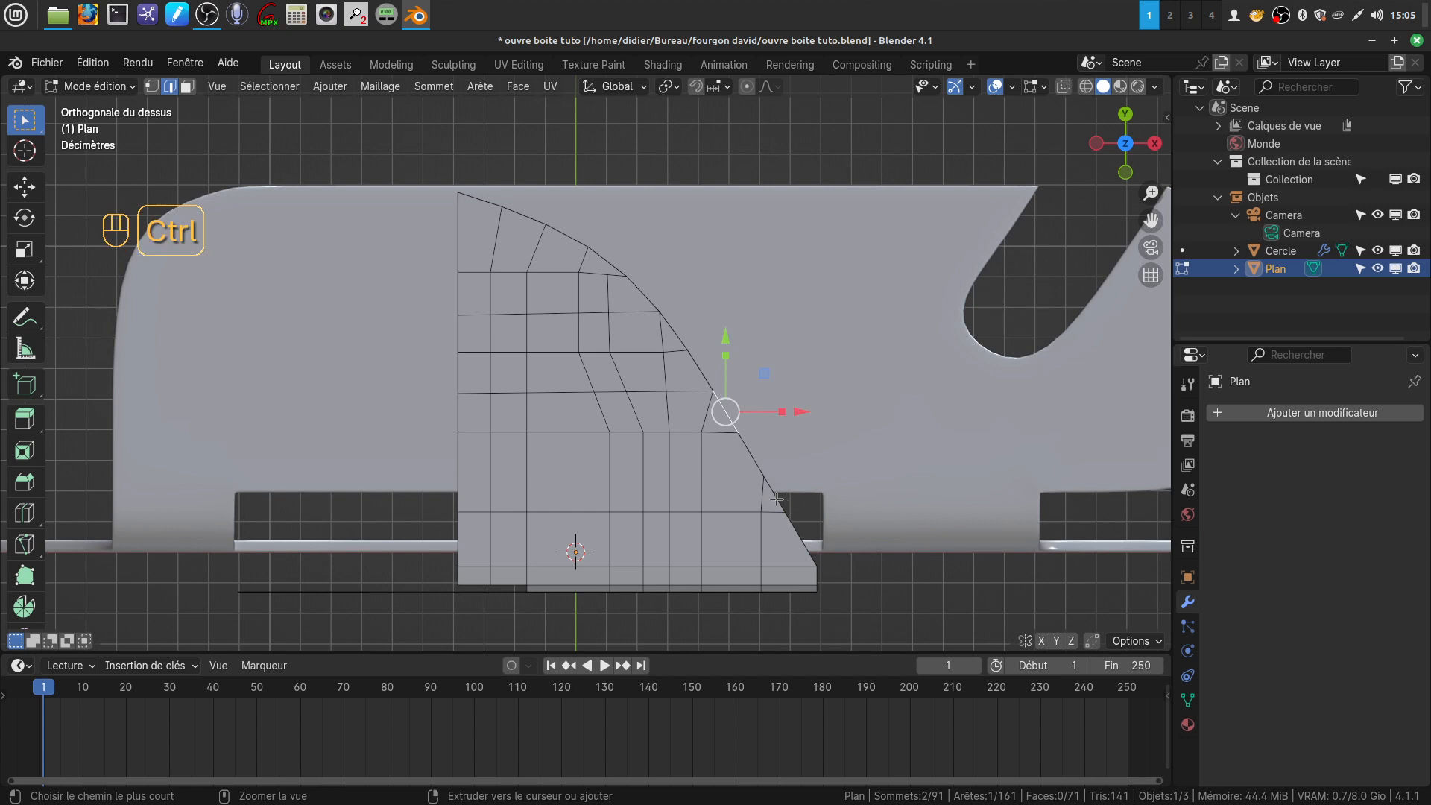
pyautogui.keyDown('ctrl'); pyautogui.click(776, 498); pyautogui.keyUp('ctrl')
pyautogui.rightClick(850, 222)
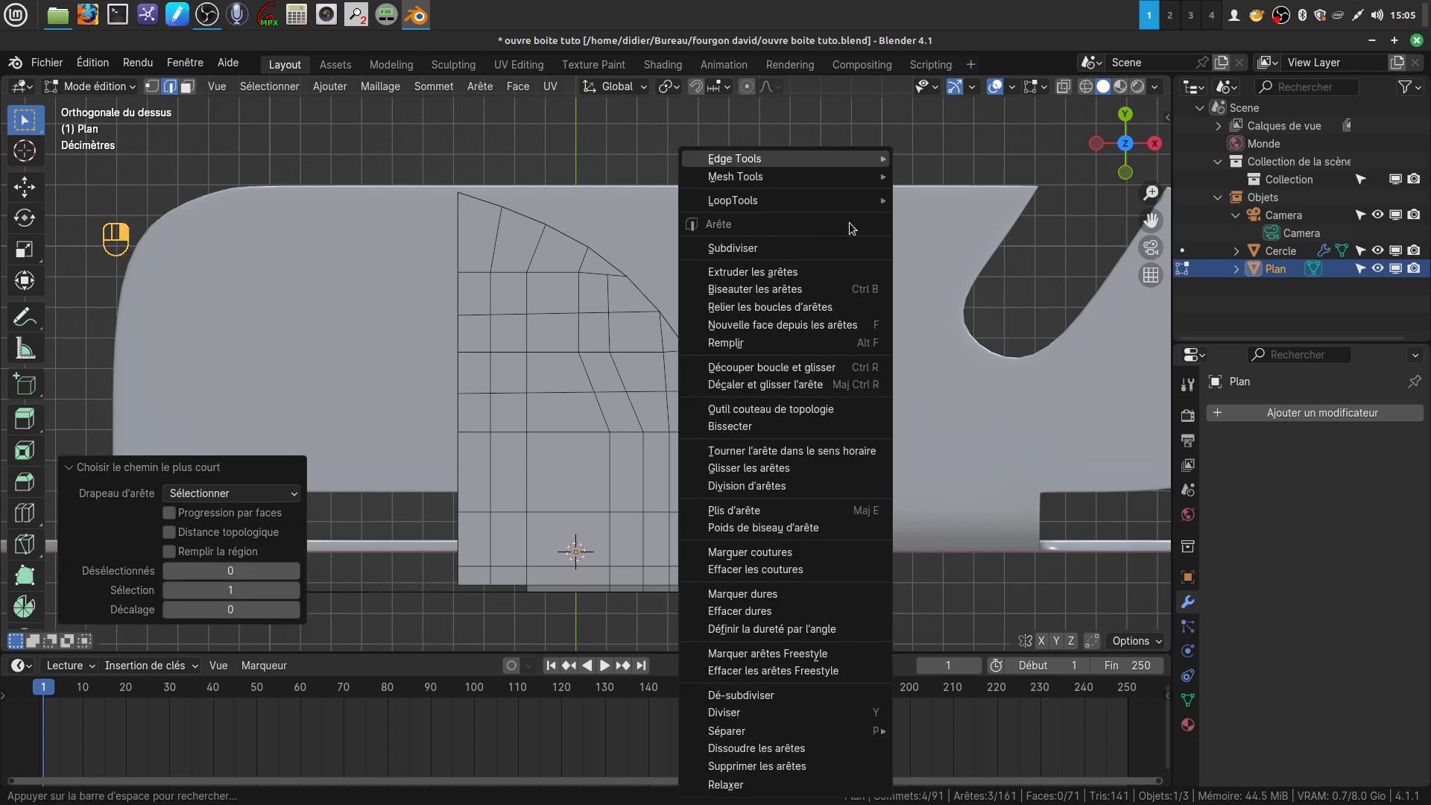
pyautogui.click(802, 248)
pyautogui.scroll(-2, 753, 360)
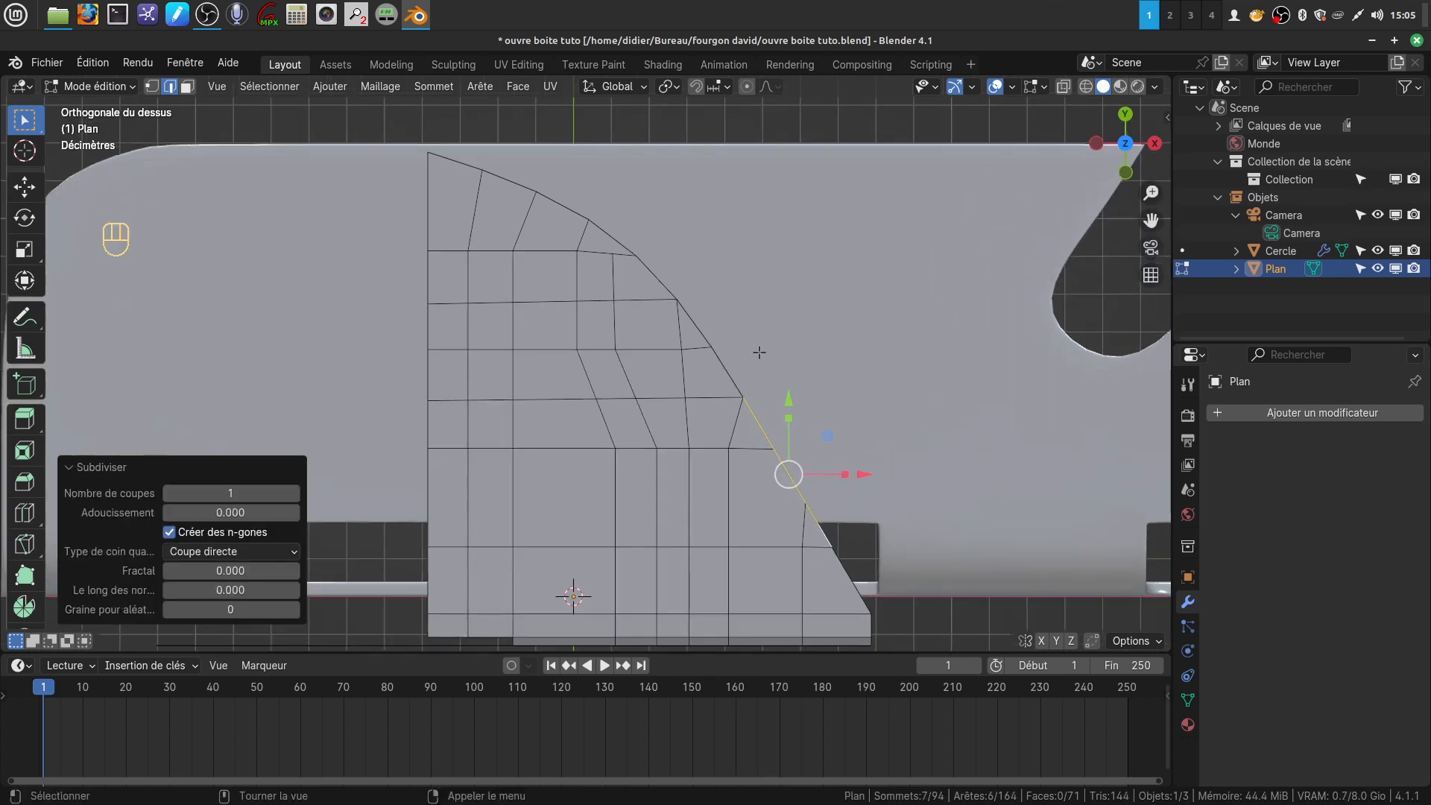
pyautogui.press('a')
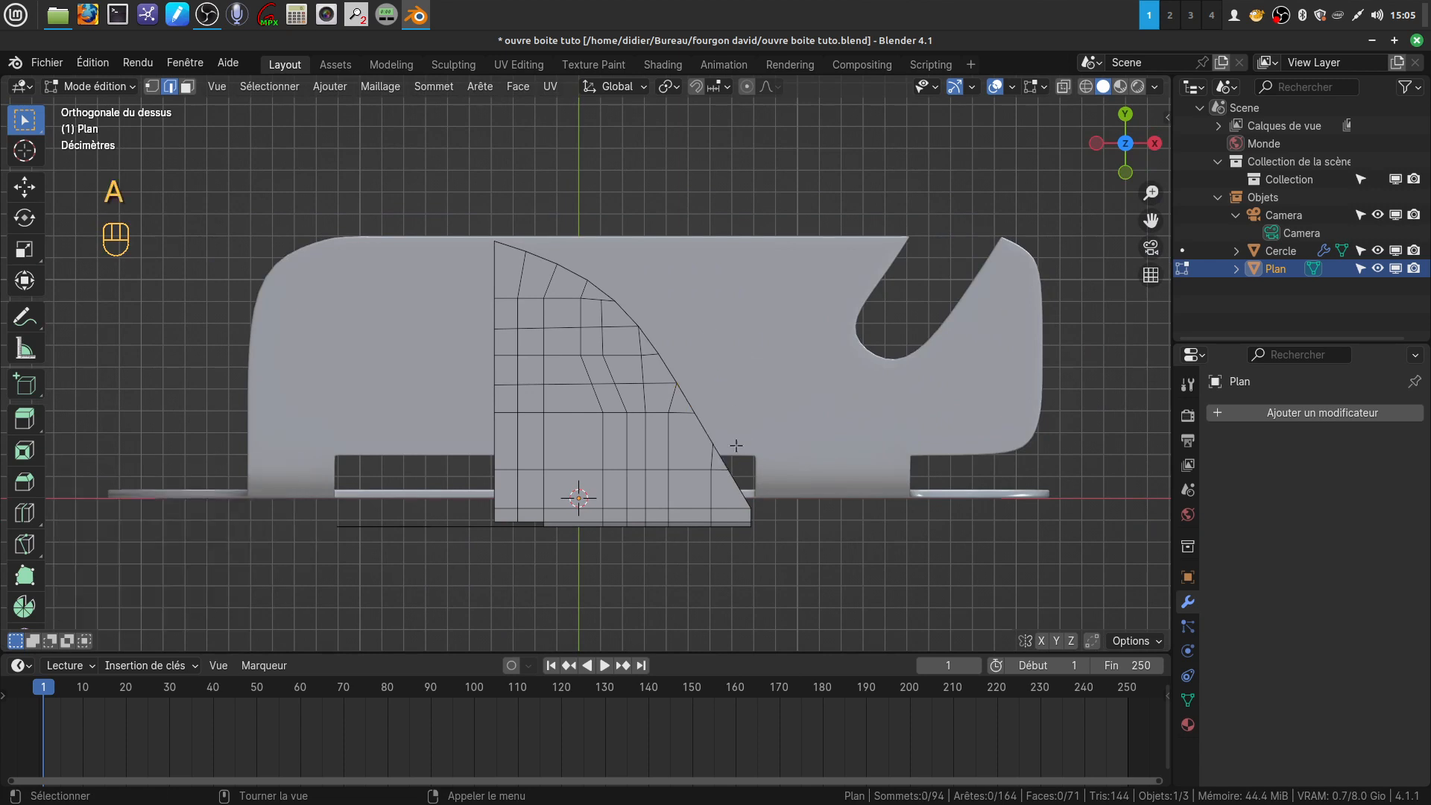
pyautogui.scroll(3, 723, 466)
pyautogui.keyDown('shift'); pyautogui.moveTo(711, 400); pyautogui.dragTo(722, 355, button='middle'); pyautogui.keyUp('shift')
pyautogui.scroll(-2, 620, 382)
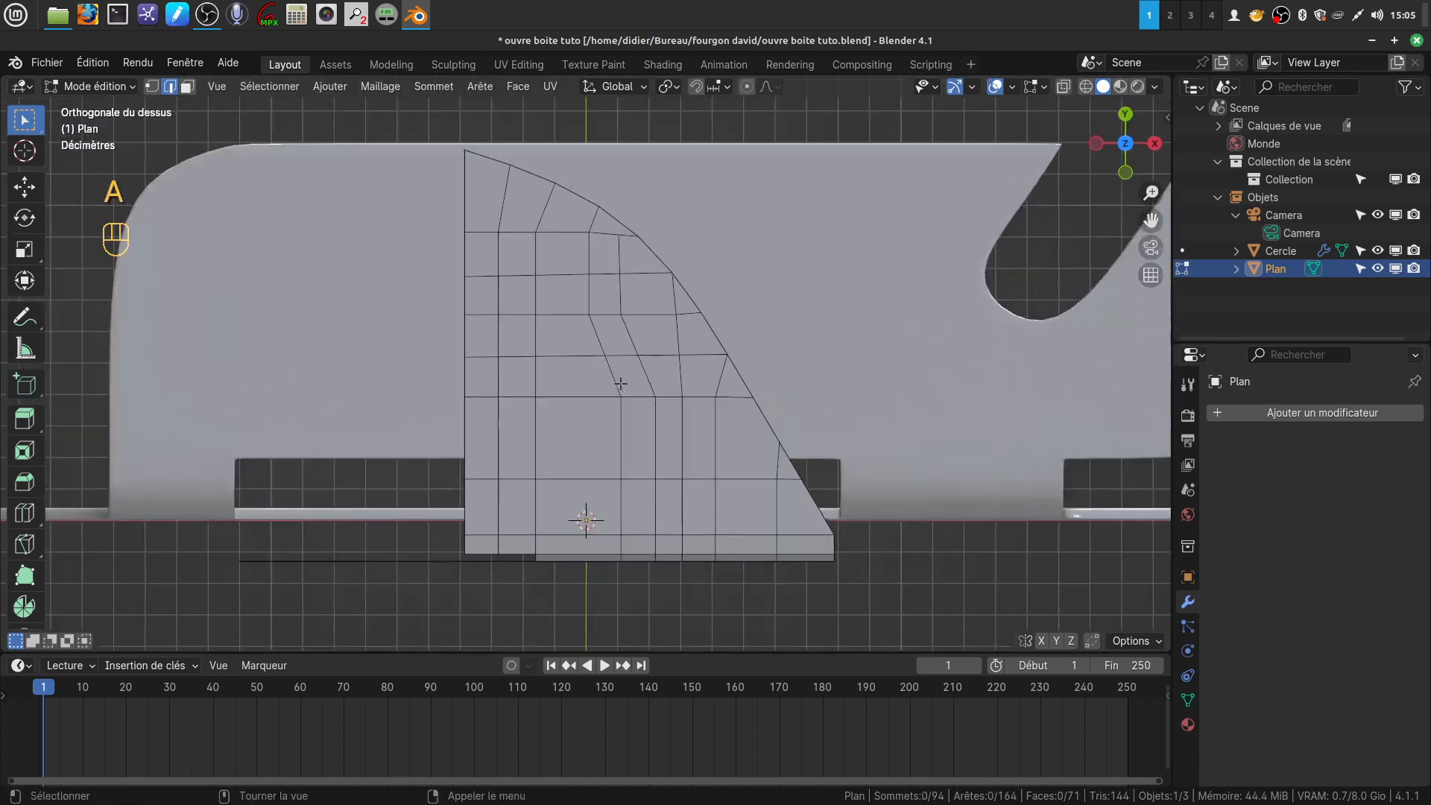
# Shift the fourth column's vertices, from its bend down through the folded flap, toward -X, and move the vertex above them by -0.046993 m in X
pyautogui.press('1')
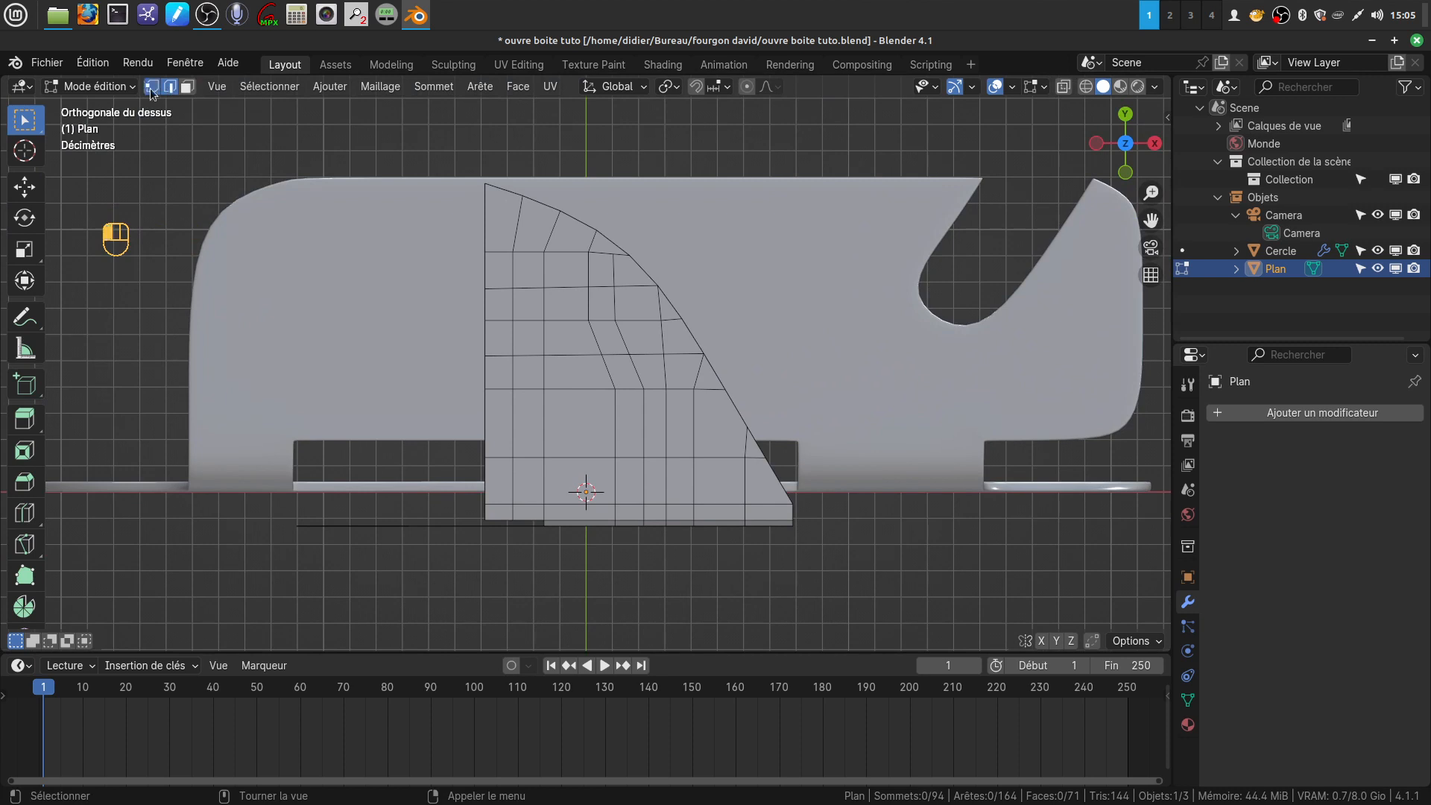
pyautogui.click(615, 389)
pyautogui.keyDown('shift'); pyautogui.click(615, 457); pyautogui.keyUp('shift')
pyautogui.keyDown('shift'); pyautogui.click(615, 504); pyautogui.keyUp('shift')
pyautogui.keyDown('shift'); pyautogui.click(615, 522); pyautogui.keyUp('shift')
pyautogui.moveTo(615, 521); pyautogui.dragTo(623, 415, button='middle')
pyautogui.keyDown('shift'); pyautogui.click(606, 414); pyautogui.keyUp('shift')
pyautogui.keyDown('shift'); pyautogui.click(609, 439); pyautogui.keyUp('shift')
pyautogui.keyDown('shift'); pyautogui.click(608, 532); pyautogui.keyUp('shift')
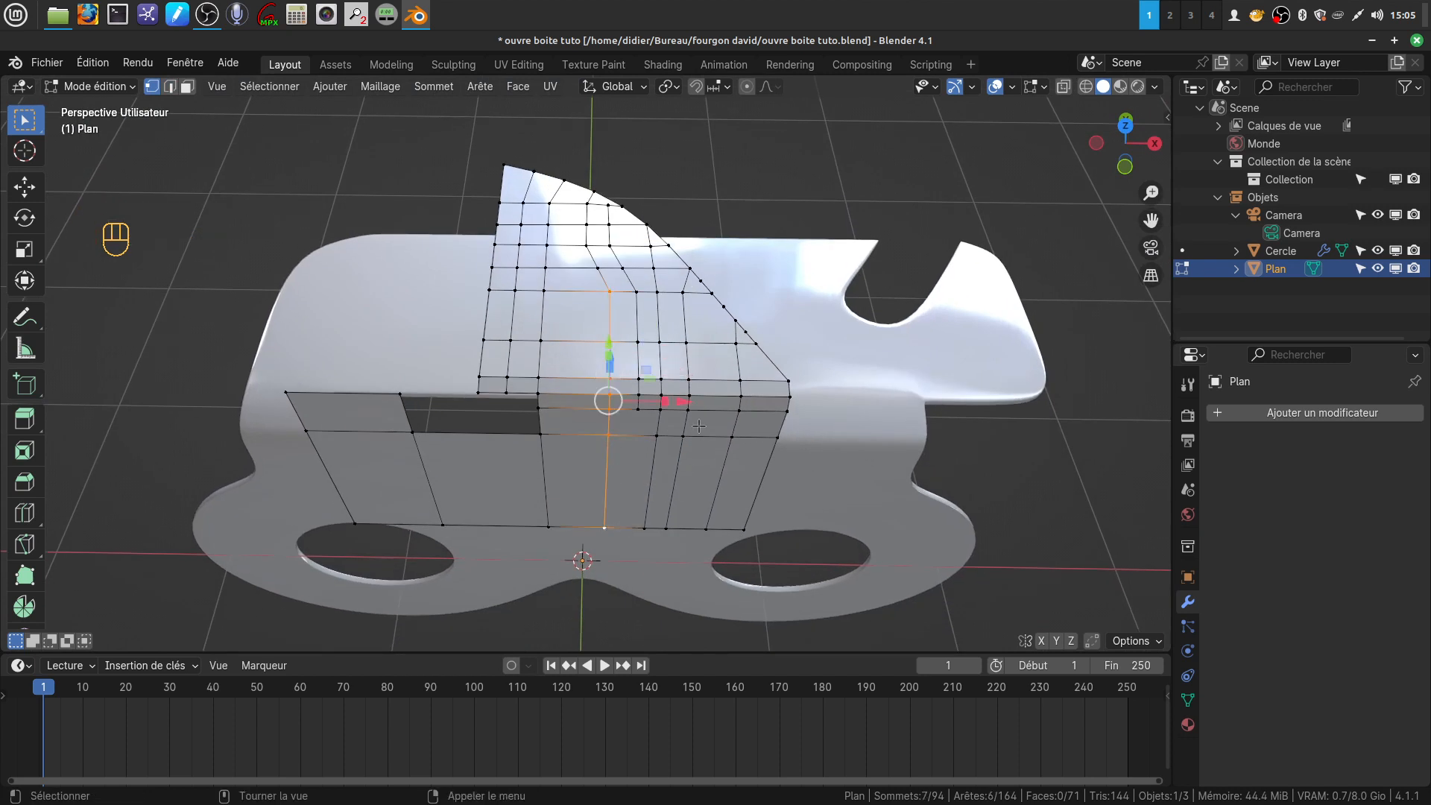
pyautogui.moveTo(683, 401); pyautogui.dragTo(663, 404)
pyautogui.click(596, 266)
pyautogui.moveTo(682, 267); pyautogui.dragTo(656, 273)
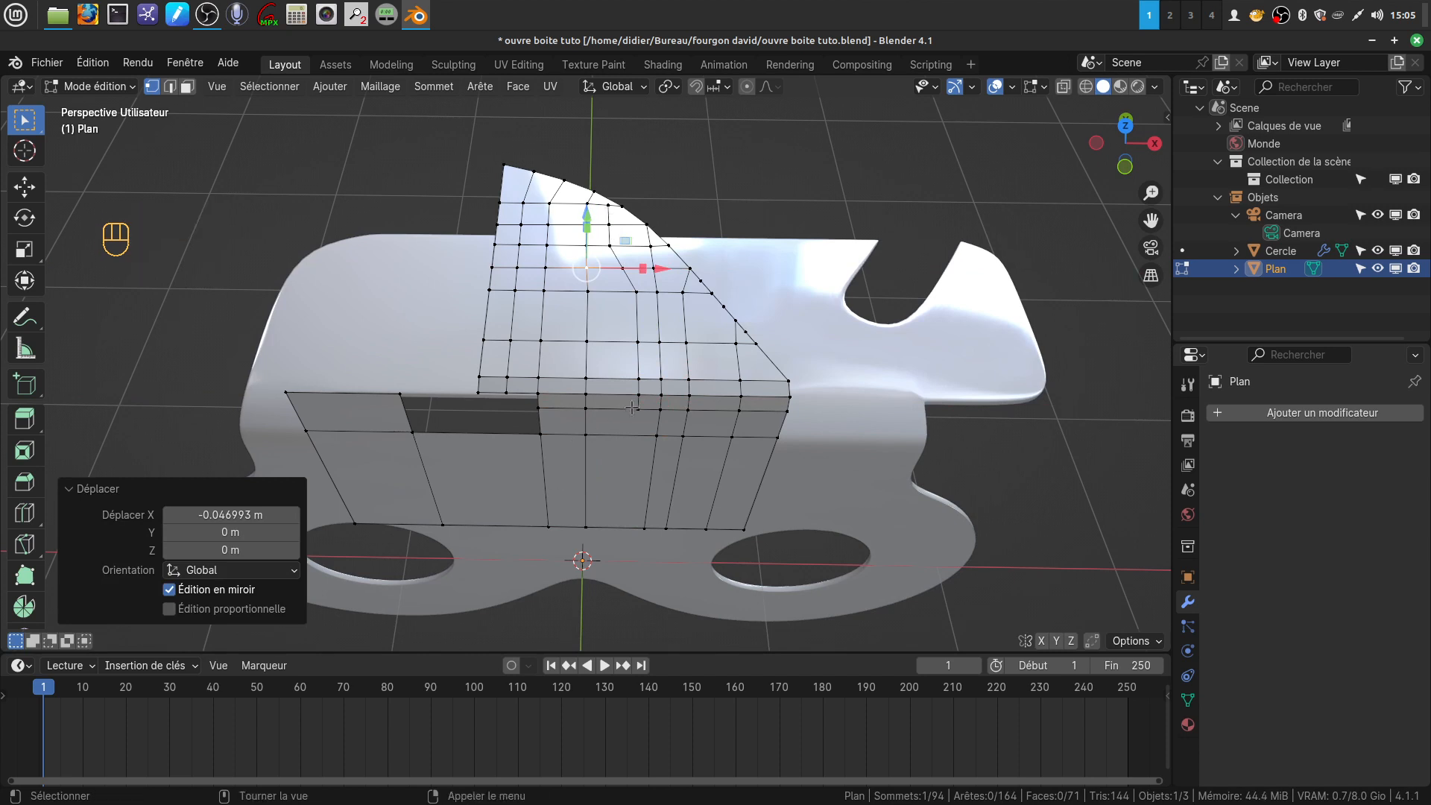
# Knife the missing continuation of the fifth column down the folded front flap to its lower edge and clear the selection
pyautogui.keyDown('shift'); pyautogui.moveTo(620, 411); pyautogui.dragTo(558, 380, button='middle'); pyautogui.keyUp('shift')
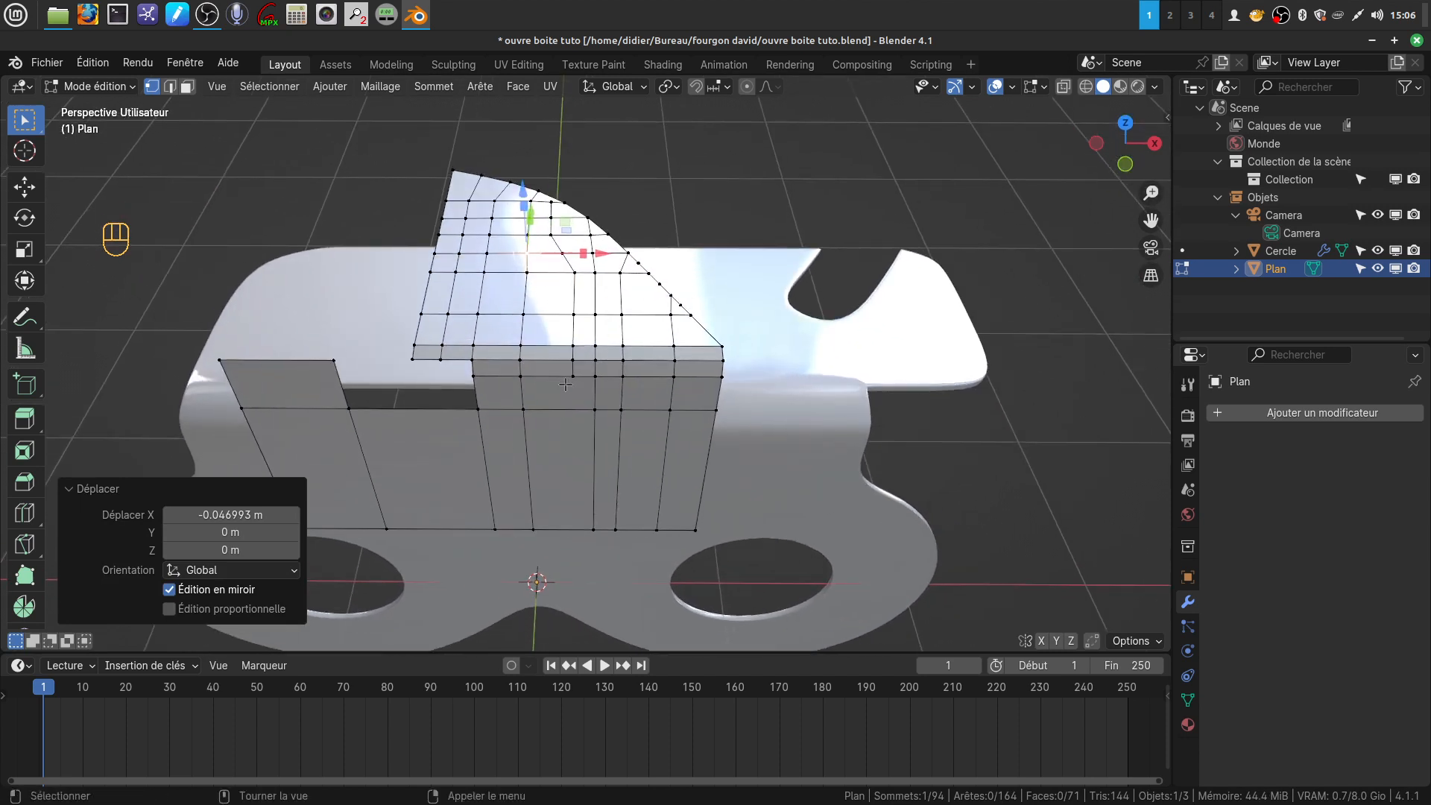
pyautogui.press('k')
pyautogui.click(573, 377)
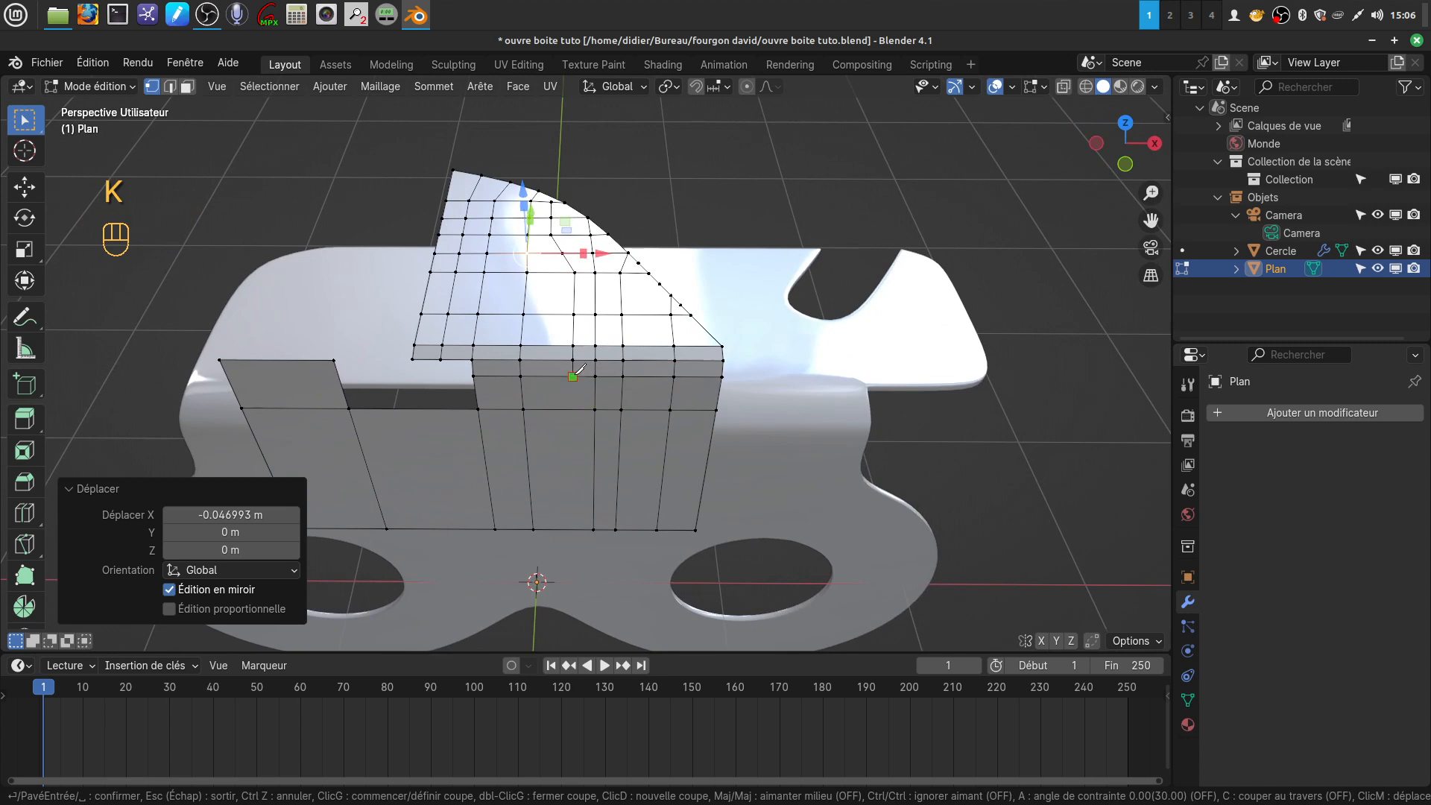
pyautogui.click(574, 528)
pyautogui.press('Return')
pyautogui.click(872, 193)
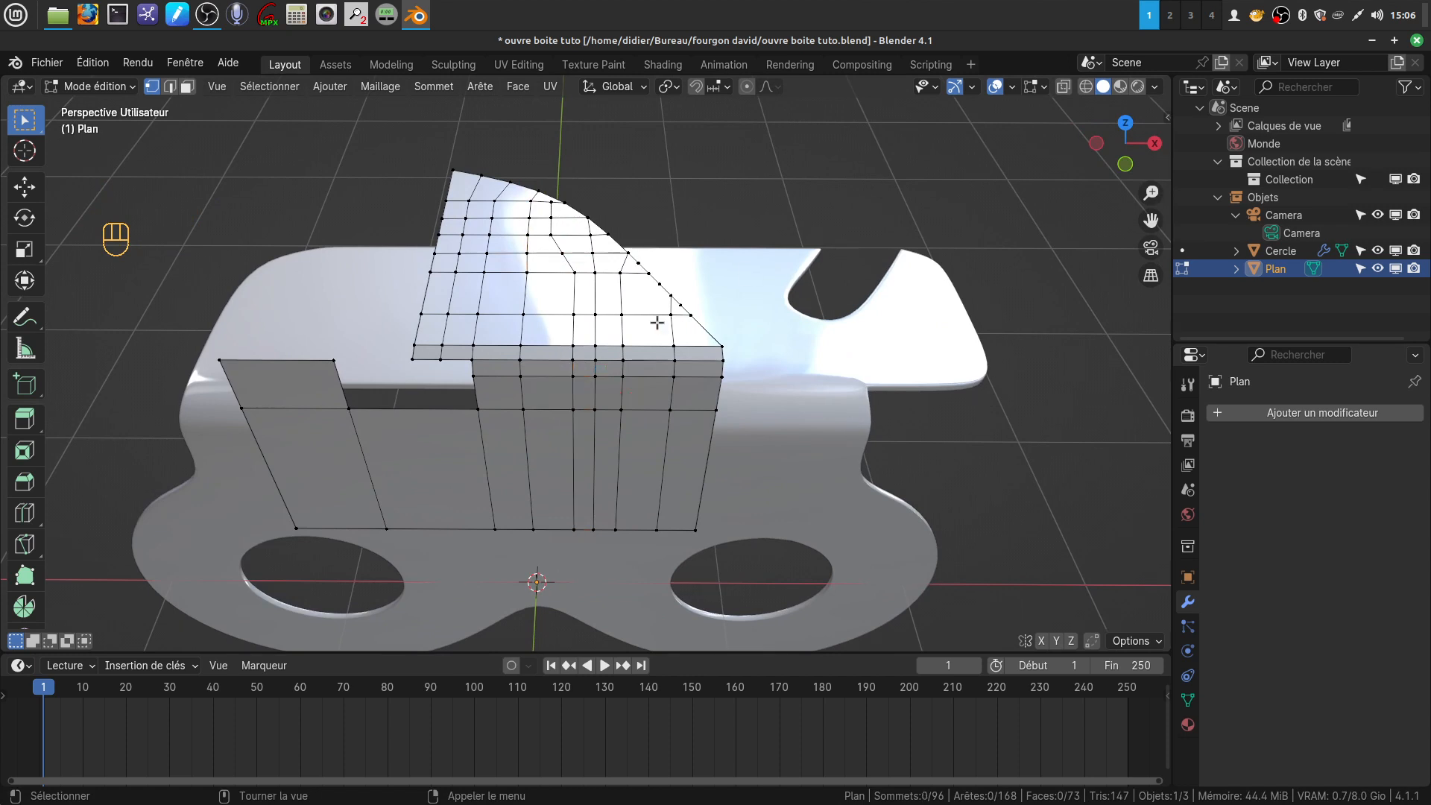
# Move the fifth column's vertices, from its bend to the flap's lower edge, by -0.093152 m in X and the vertex above by -0.041706 m
pyautogui.click(574, 273)
pyautogui.press('ctrl')
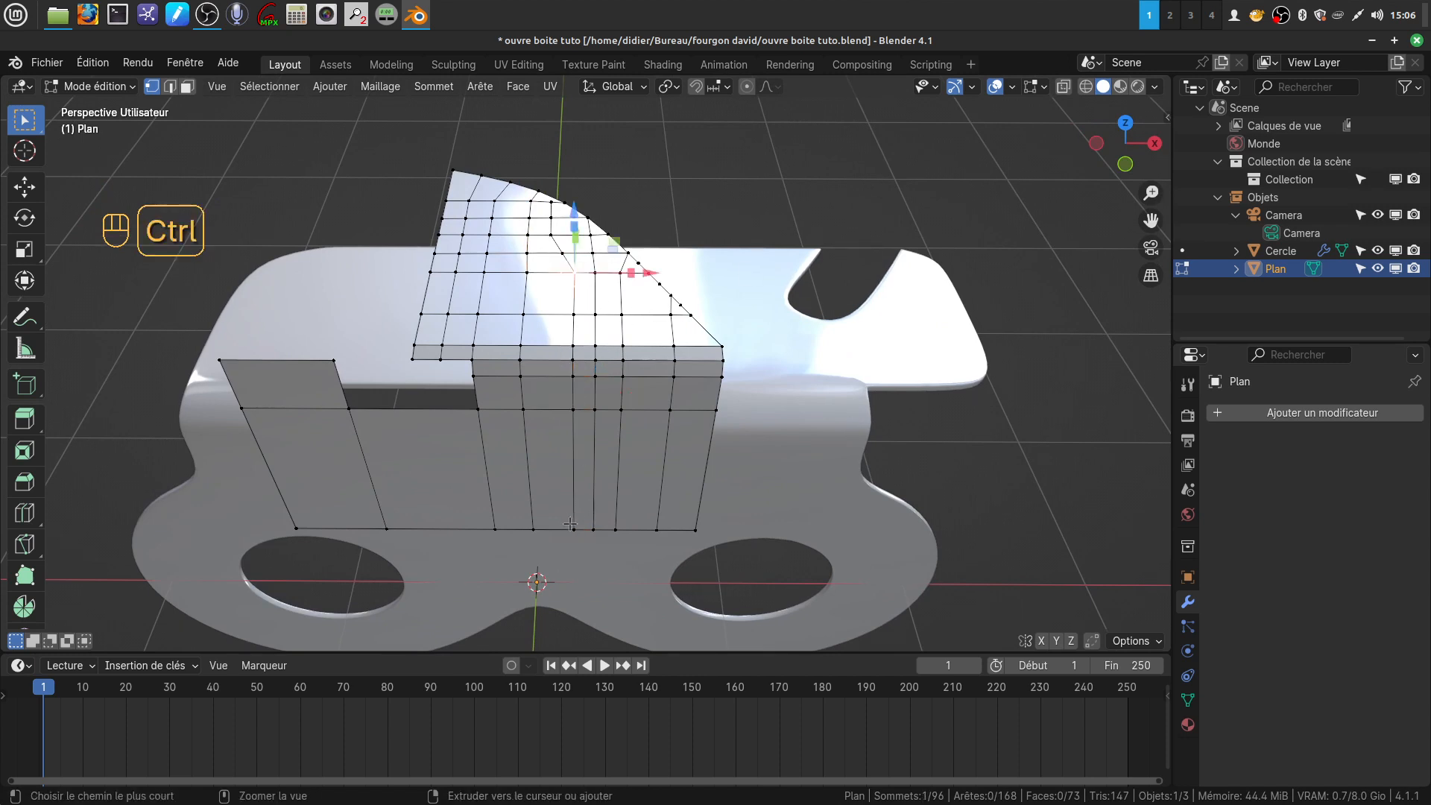
pyautogui.keyDown('ctrl'); pyautogui.click(573, 524); pyautogui.keyUp('ctrl')
pyautogui.moveTo(639, 378); pyautogui.dragTo(585, 207)
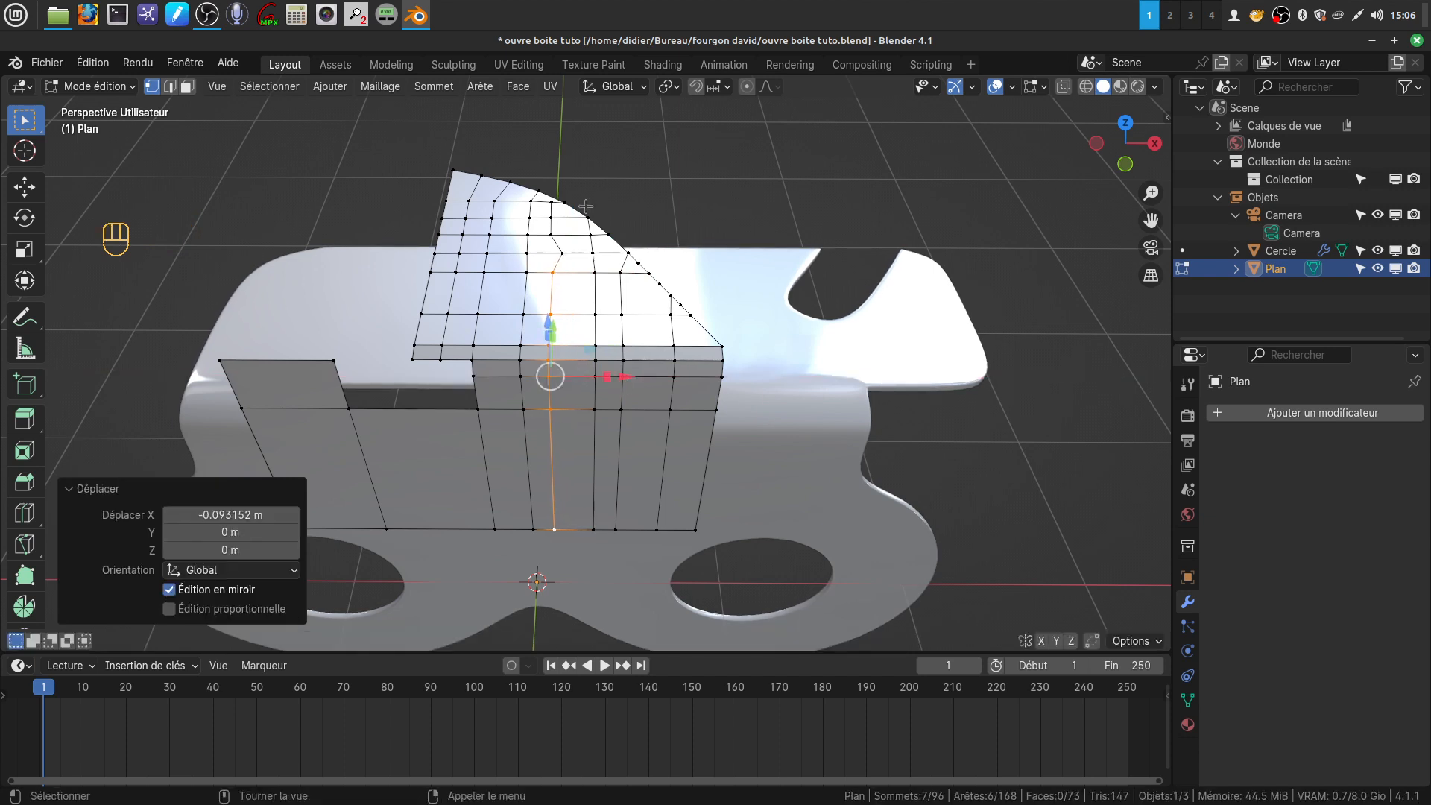
pyautogui.click(564, 255)
pyautogui.moveTo(635, 254); pyautogui.dragTo(627, 254)
pyautogui.moveTo(635, 326); pyautogui.dragTo(635, 359, button='middle')
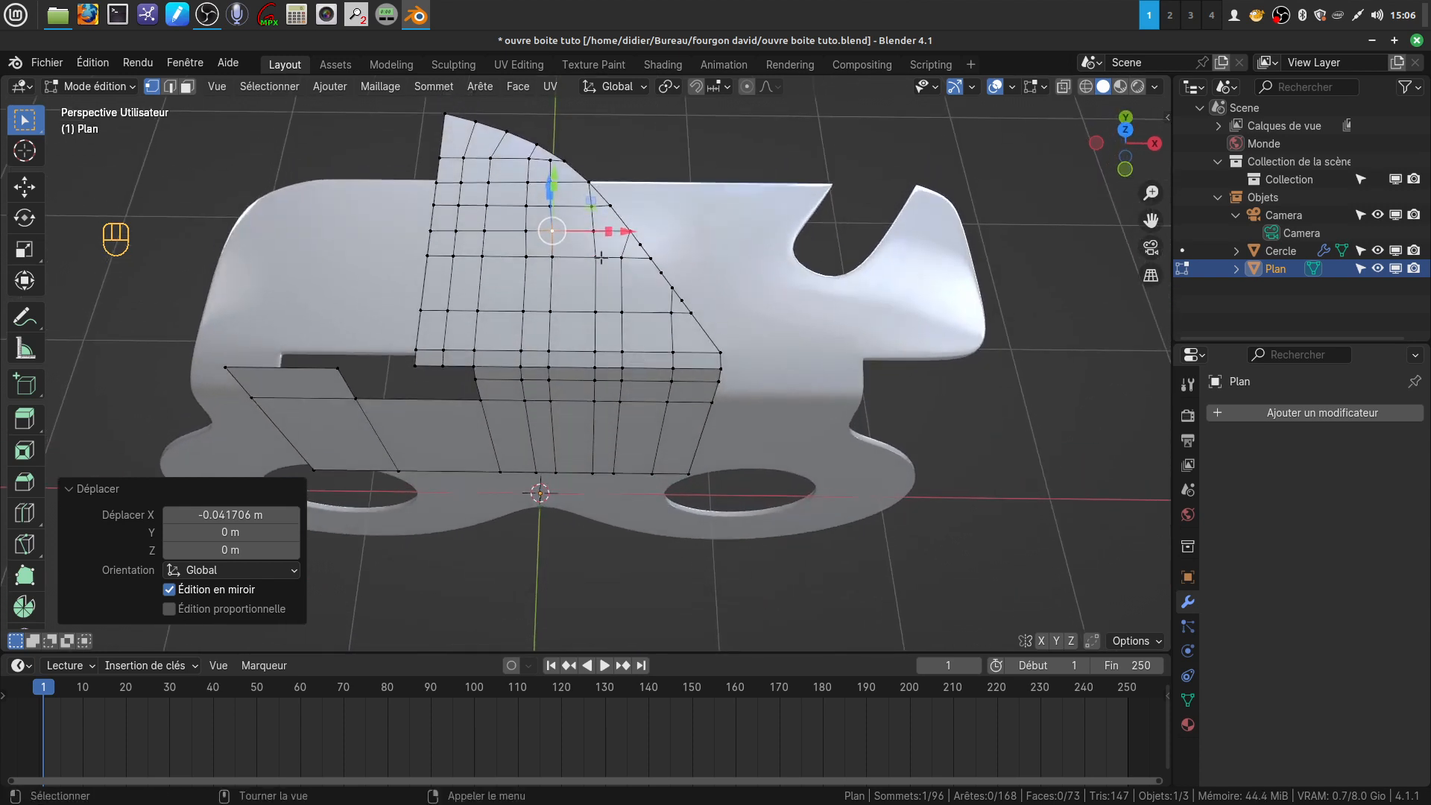
pyautogui.click(778, 349)
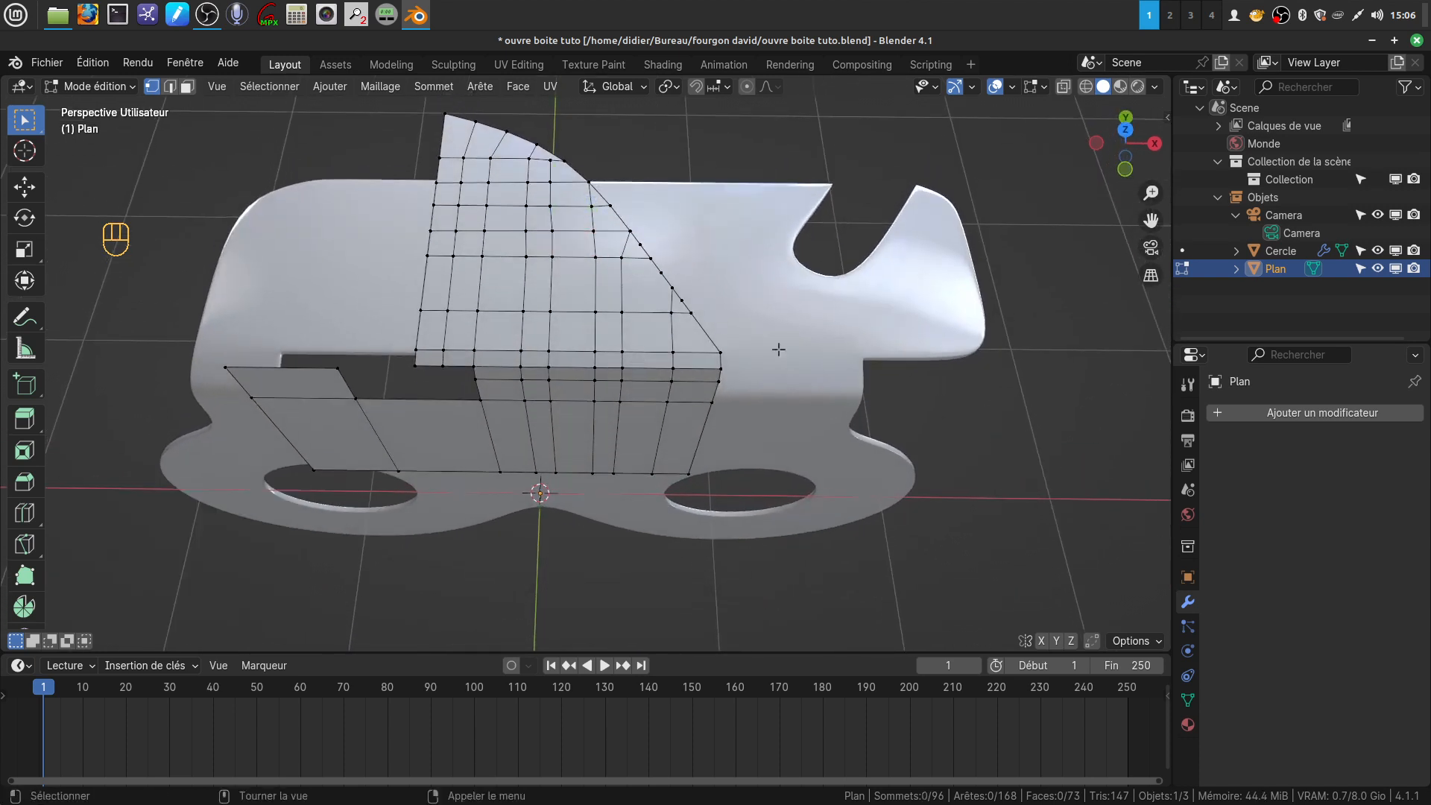
# Shift the sixth column's vertices down to the flap's lower edge slightly toward -X and move the vertex above them by -0.021846 m in X
pyautogui.click(589, 256)
pyautogui.press('shift')
pyautogui.keyDown('shift'); pyautogui.click(599, 471); pyautogui.keyUp('shift')
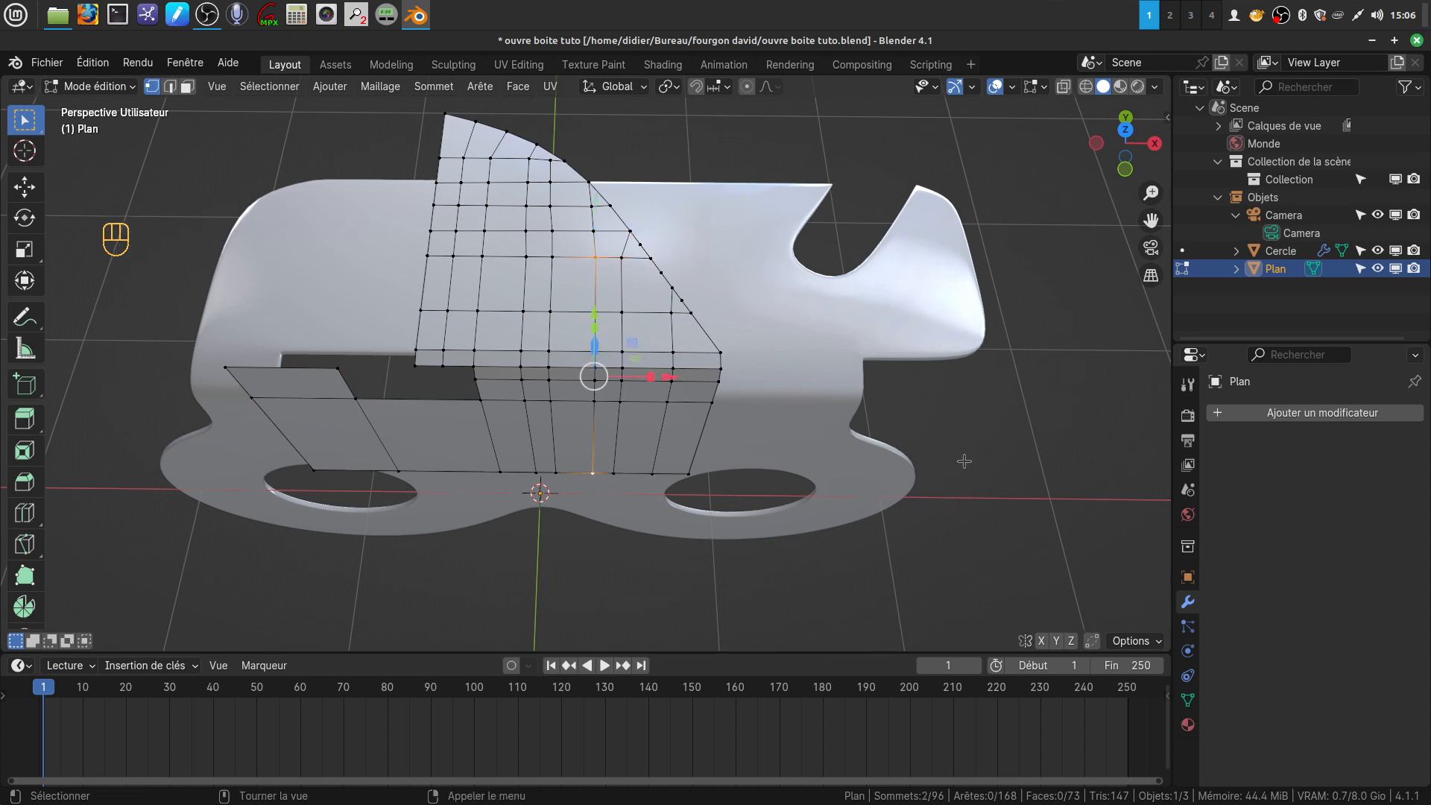
pyautogui.click(598, 258)
pyautogui.press('ctrl')
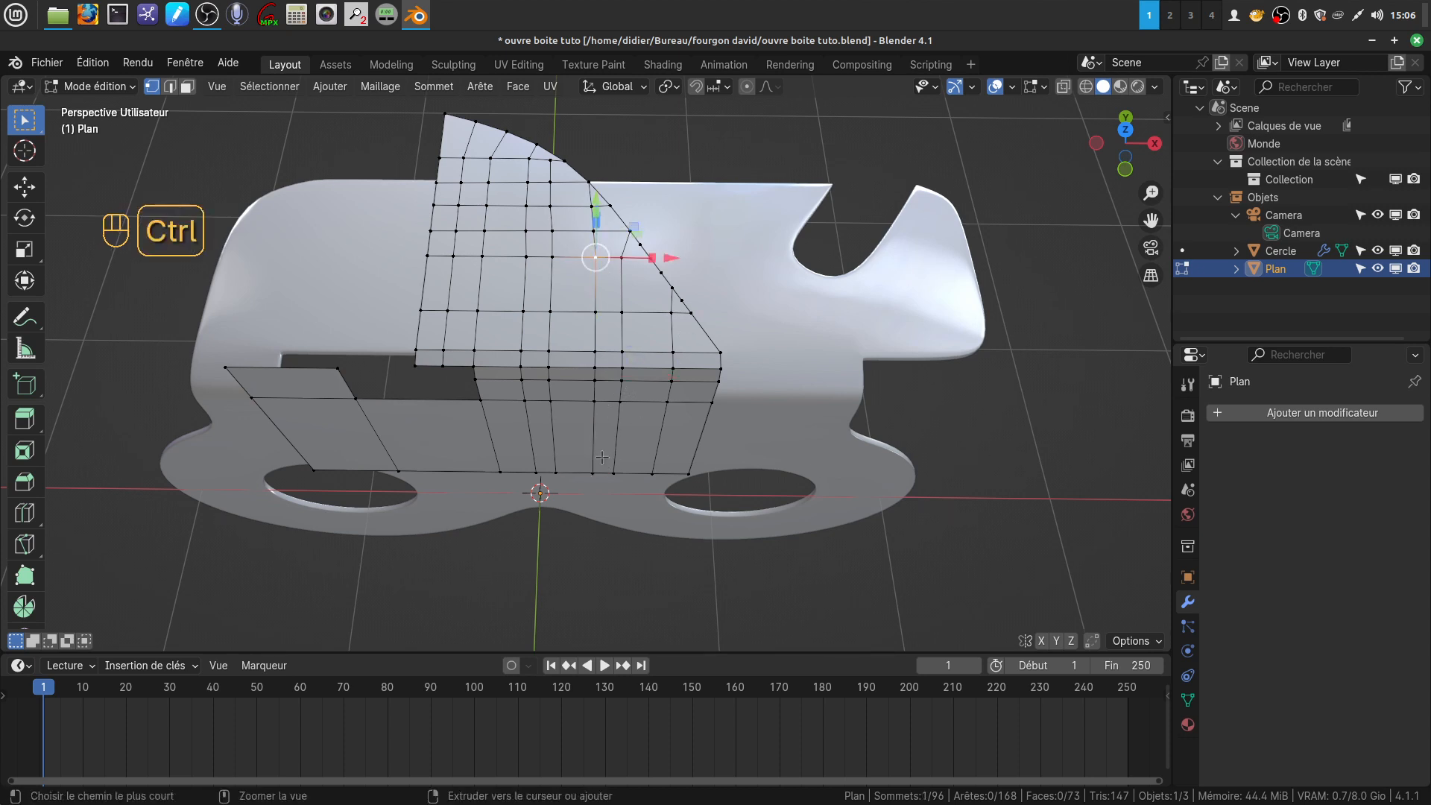
pyautogui.keyDown('ctrl'); pyautogui.click(594, 469); pyautogui.keyUp('ctrl')
pyautogui.moveTo(670, 369); pyautogui.dragTo(662, 361)
pyautogui.click(594, 227)
pyautogui.moveTo(655, 231); pyautogui.dragTo(640, 231)
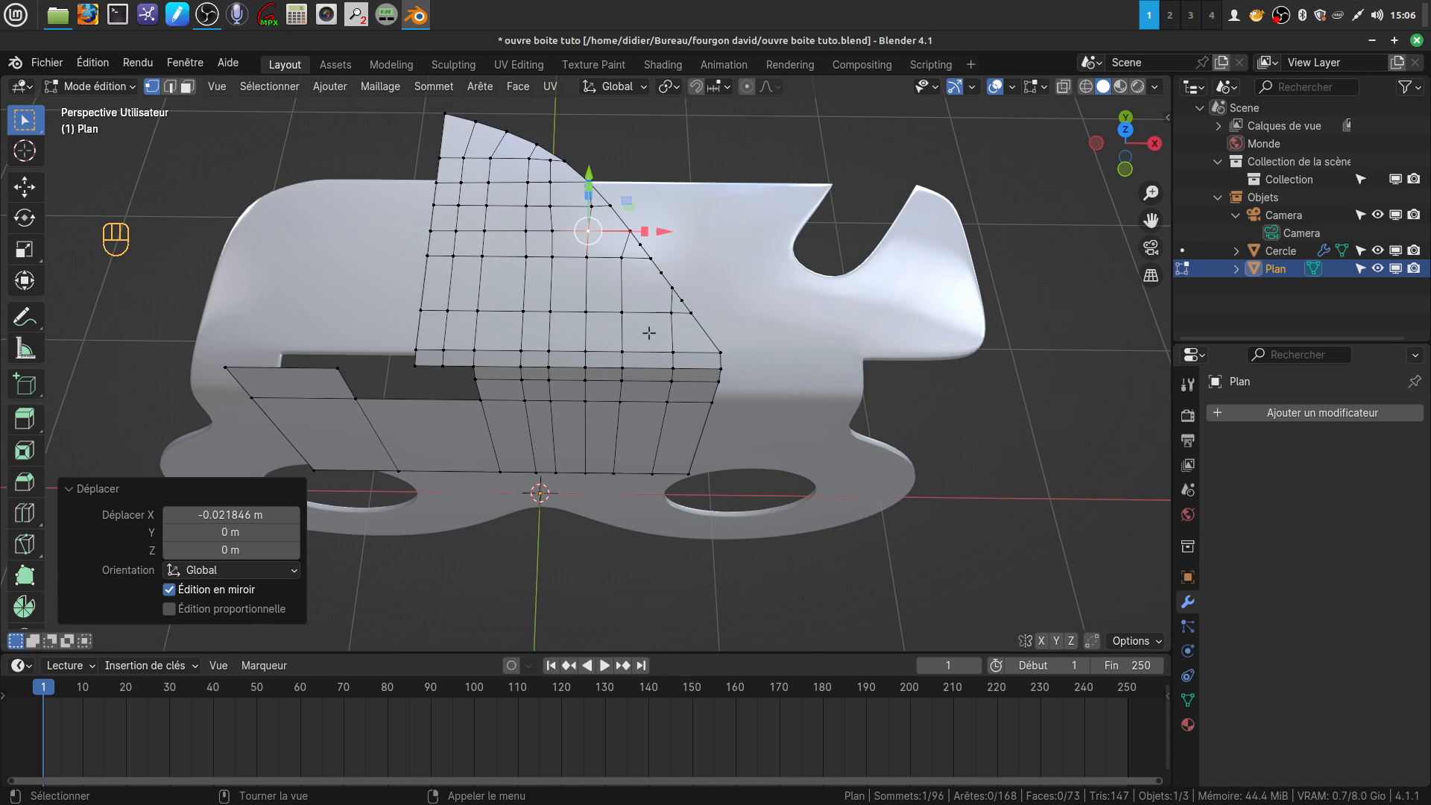
# Add one loop cut through the small upright tab and the panel below it, and move it by 0.032795 m in X
pyautogui.moveTo(616, 290); pyautogui.dragTo(731, 241, button='middle')
pyautogui.moveTo(627, 257); pyautogui.dragTo(649, 219, button='middle')
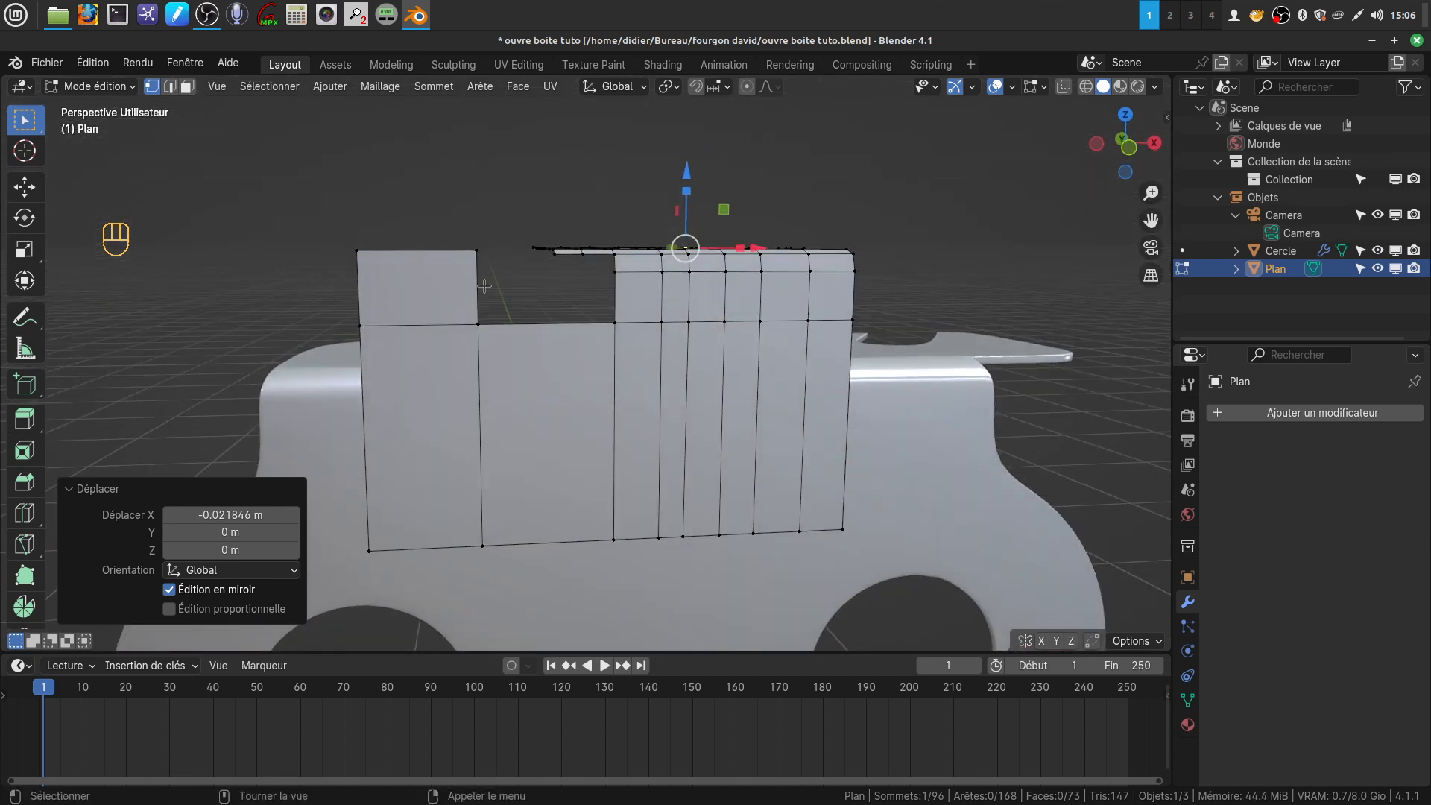
pyautogui.press('ctrl')
pyautogui.hotkey('ctrl', 'r')
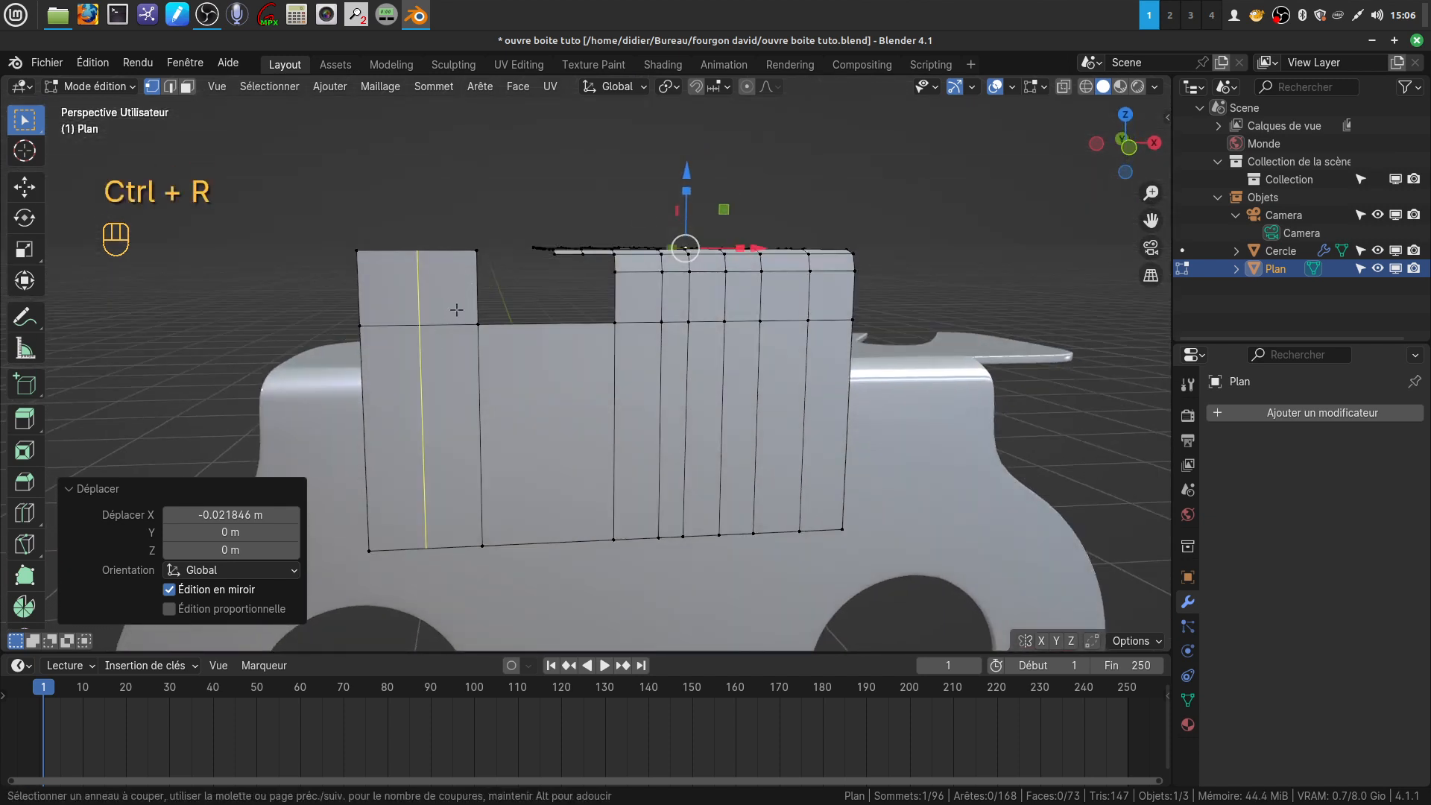
pyautogui.click(456, 310)
pyautogui.rightClick(456, 309)
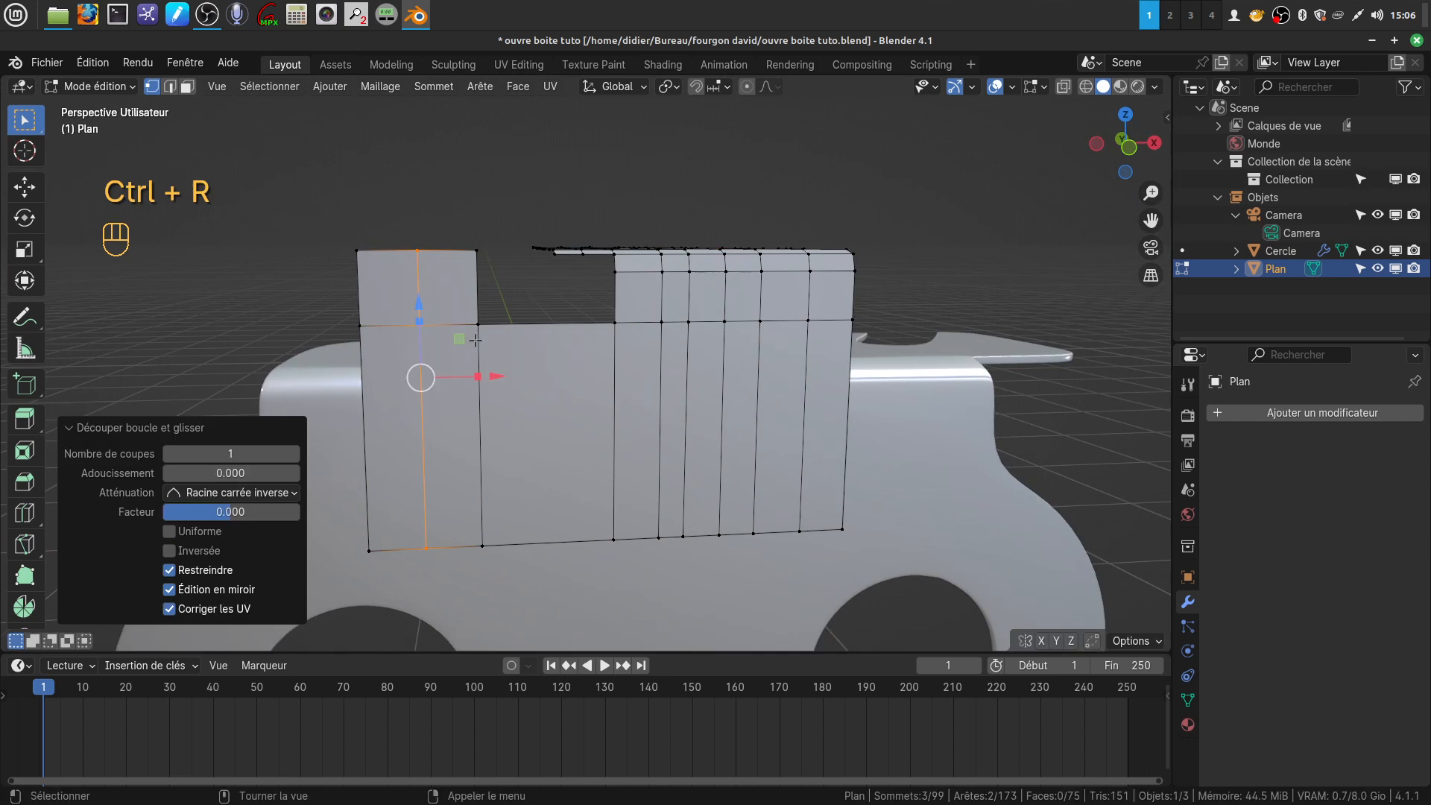
pyautogui.moveTo(496, 378); pyautogui.dragTo(504, 378)
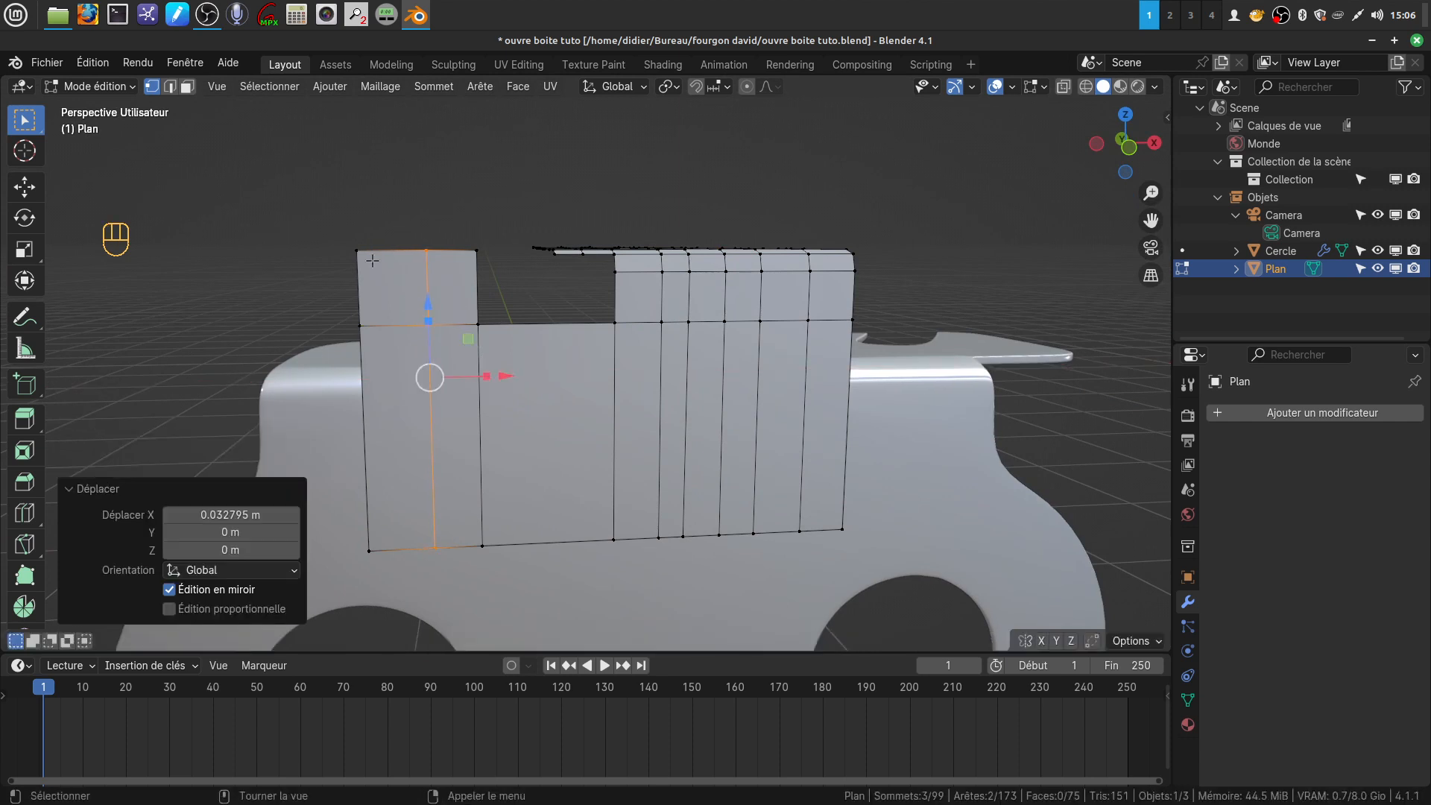
# In front view, move the upright tab's outer top corner vertex by 0.050507 m in X and -0.070148 m in Z
pyautogui.press('KP_1')
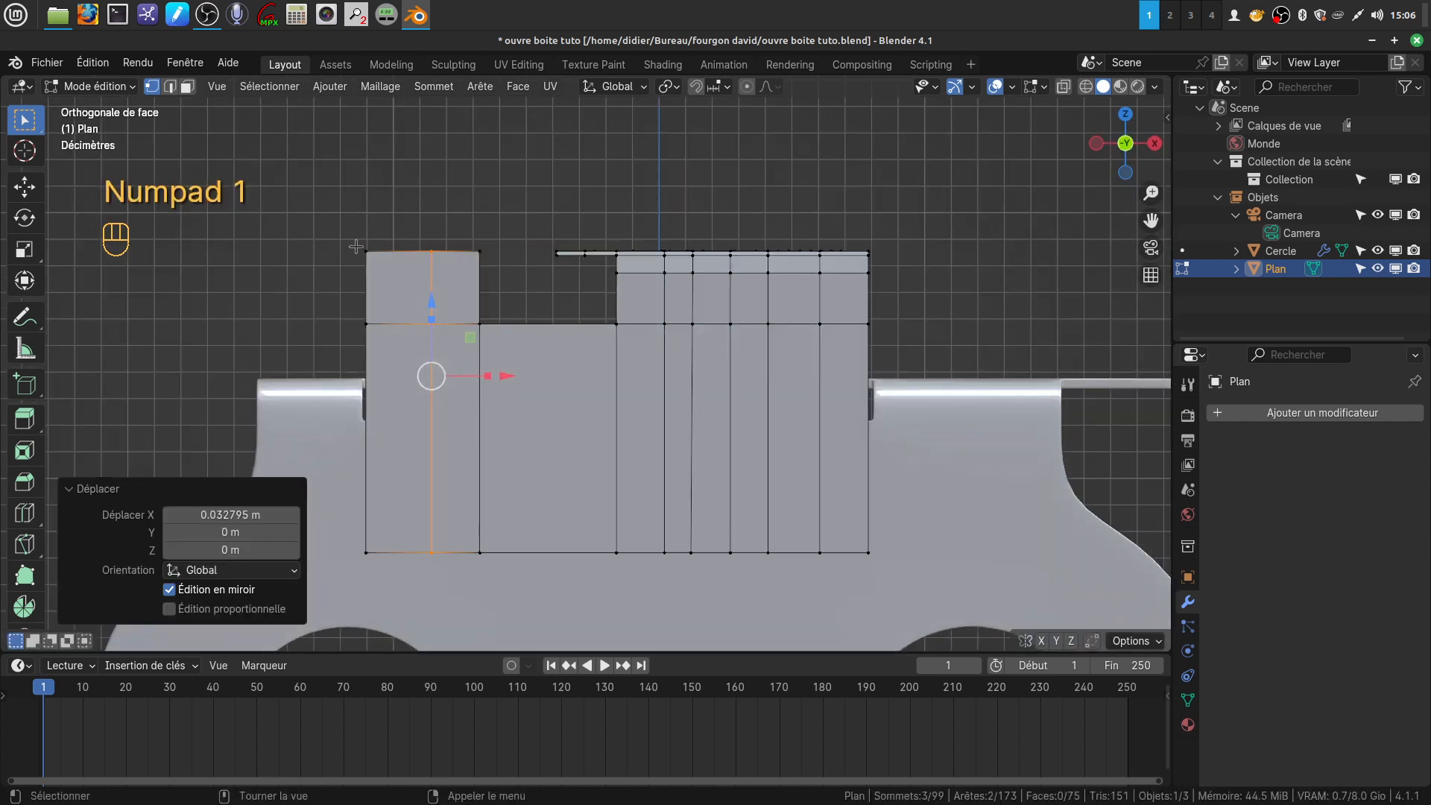
pyautogui.click(362, 251)
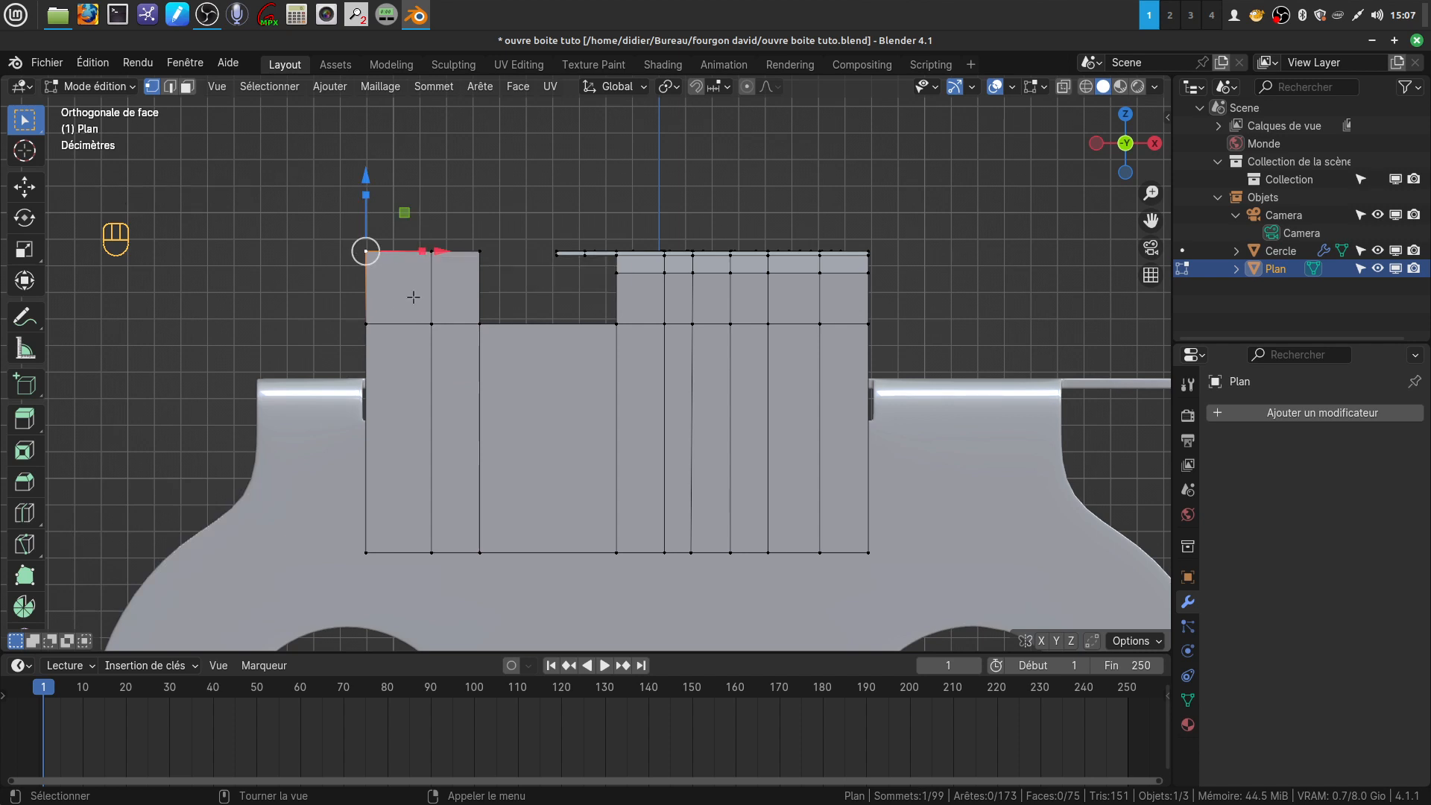
pyautogui.press('g')
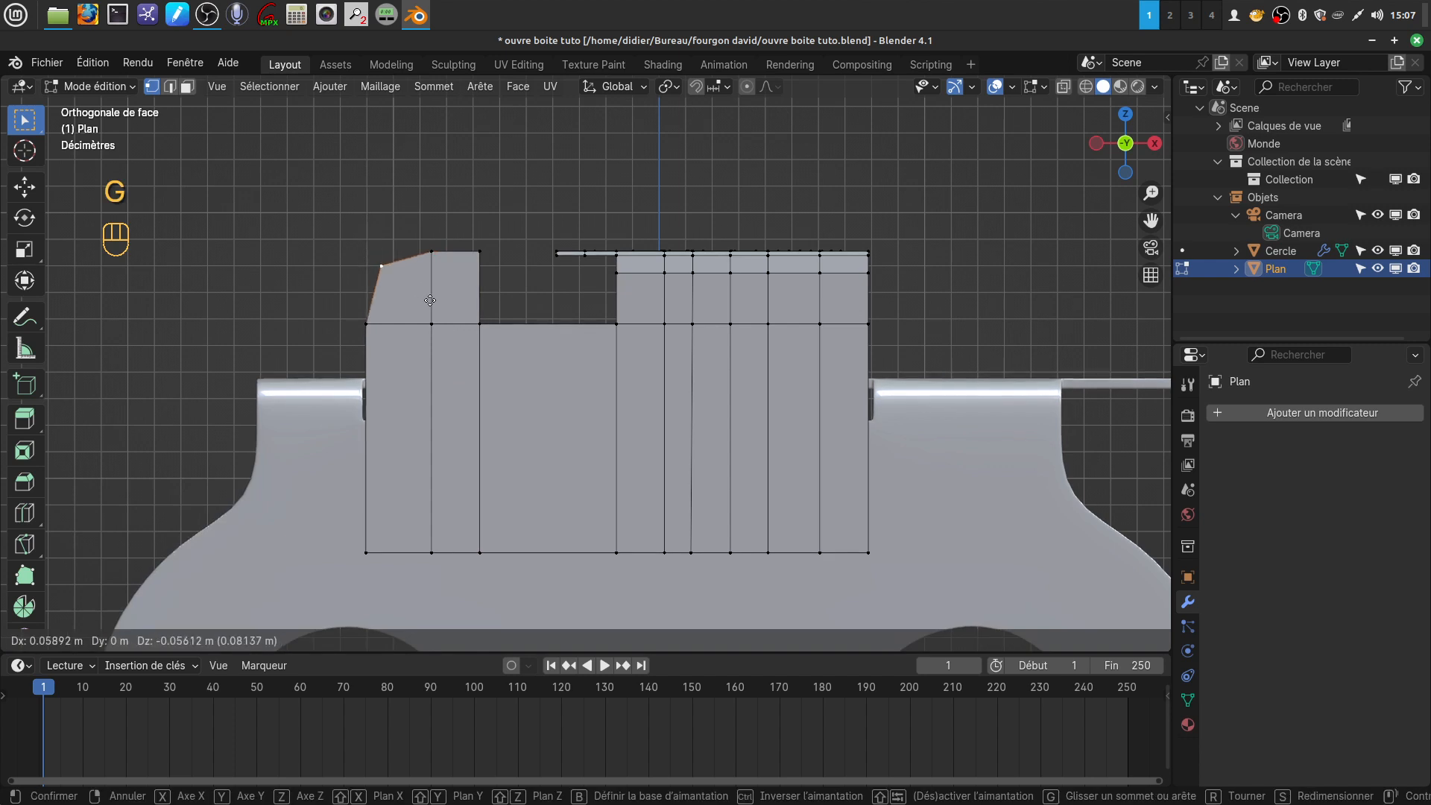
pyautogui.click(427, 304)
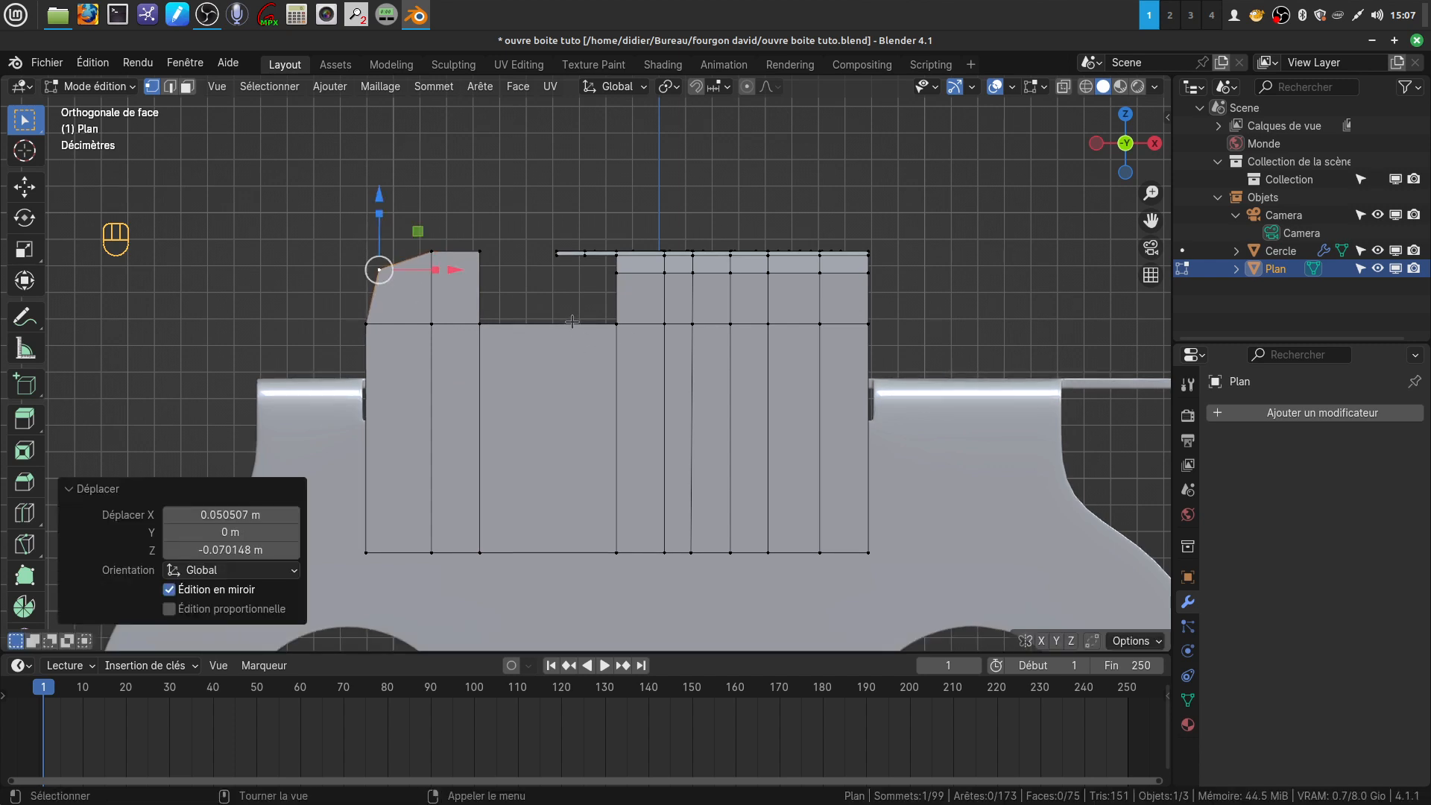
# Return to Object Mode and add a Solidify modifier to the bent plane with a thickness of 0.02 m
pyautogui.moveTo(731, 265); pyautogui.dragTo(765, 336, button='middle')
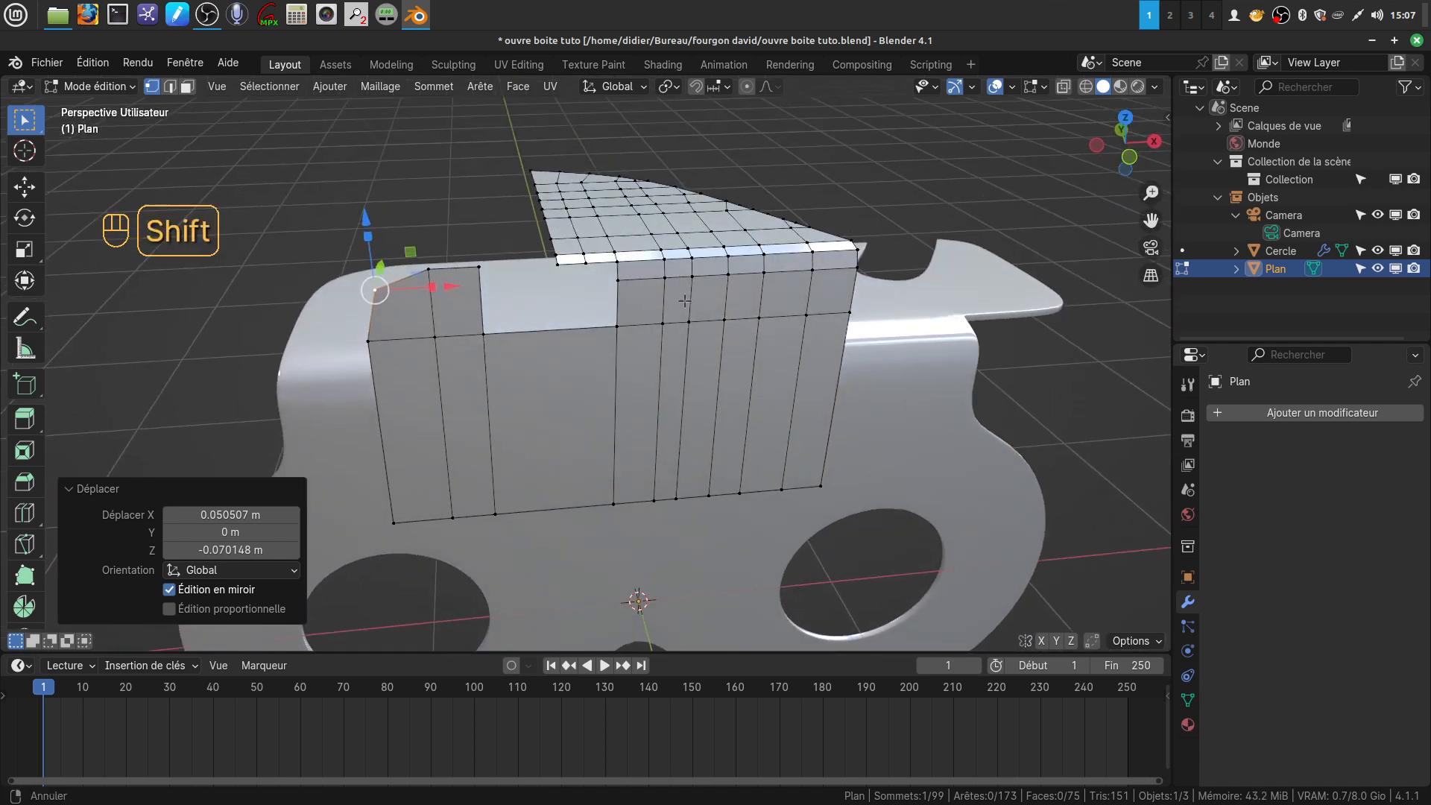
pyautogui.keyDown('shift'); pyautogui.moveTo(686, 299); pyautogui.dragTo(662, 414, button='middle'); pyautogui.keyUp('shift')
pyautogui.moveTo(676, 358); pyautogui.dragTo(511, 319, button='middle')
pyautogui.press('Tab')
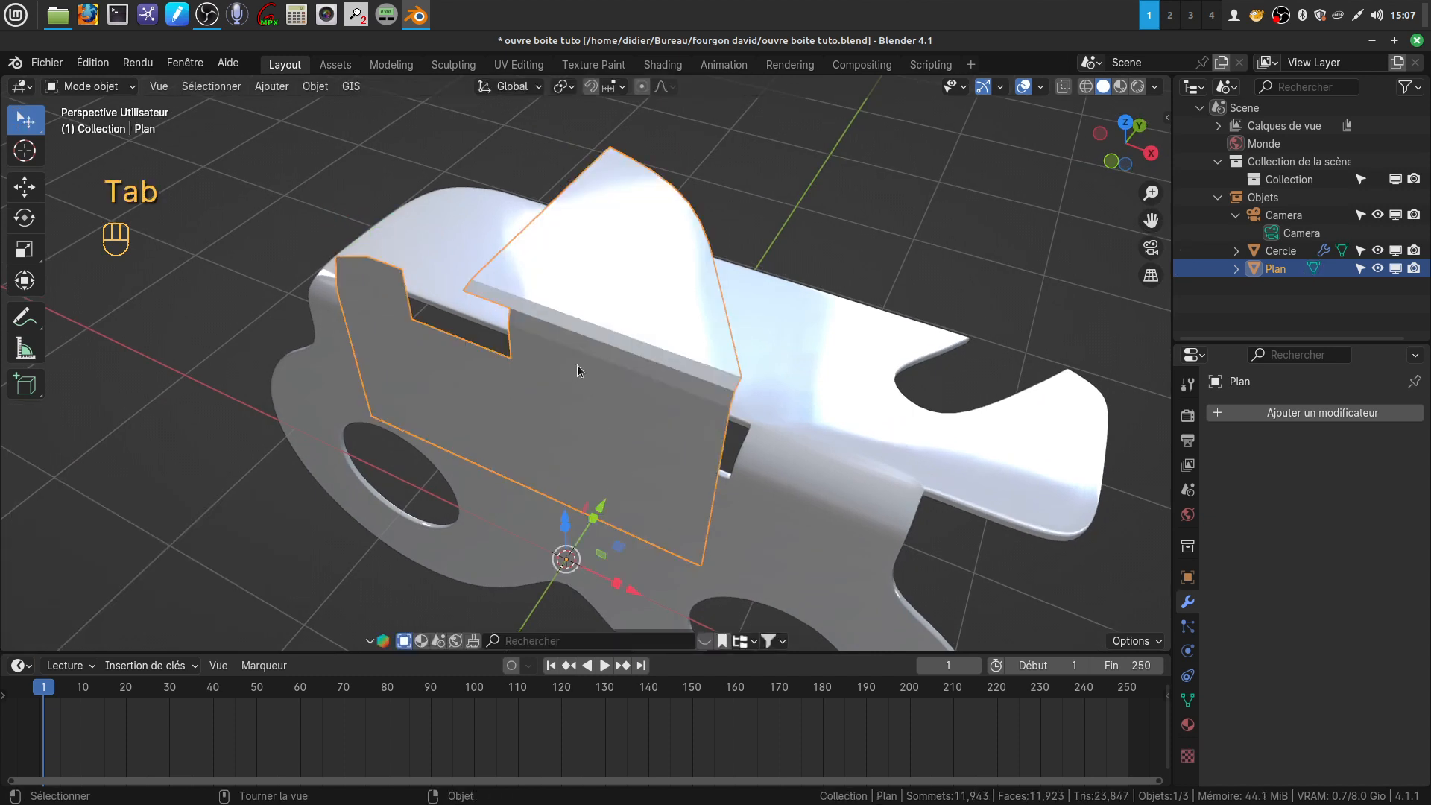
pyautogui.keyDown('shift'); pyautogui.moveTo(606, 365); pyautogui.dragTo(507, 327, button='middle'); pyautogui.keyUp('shift')
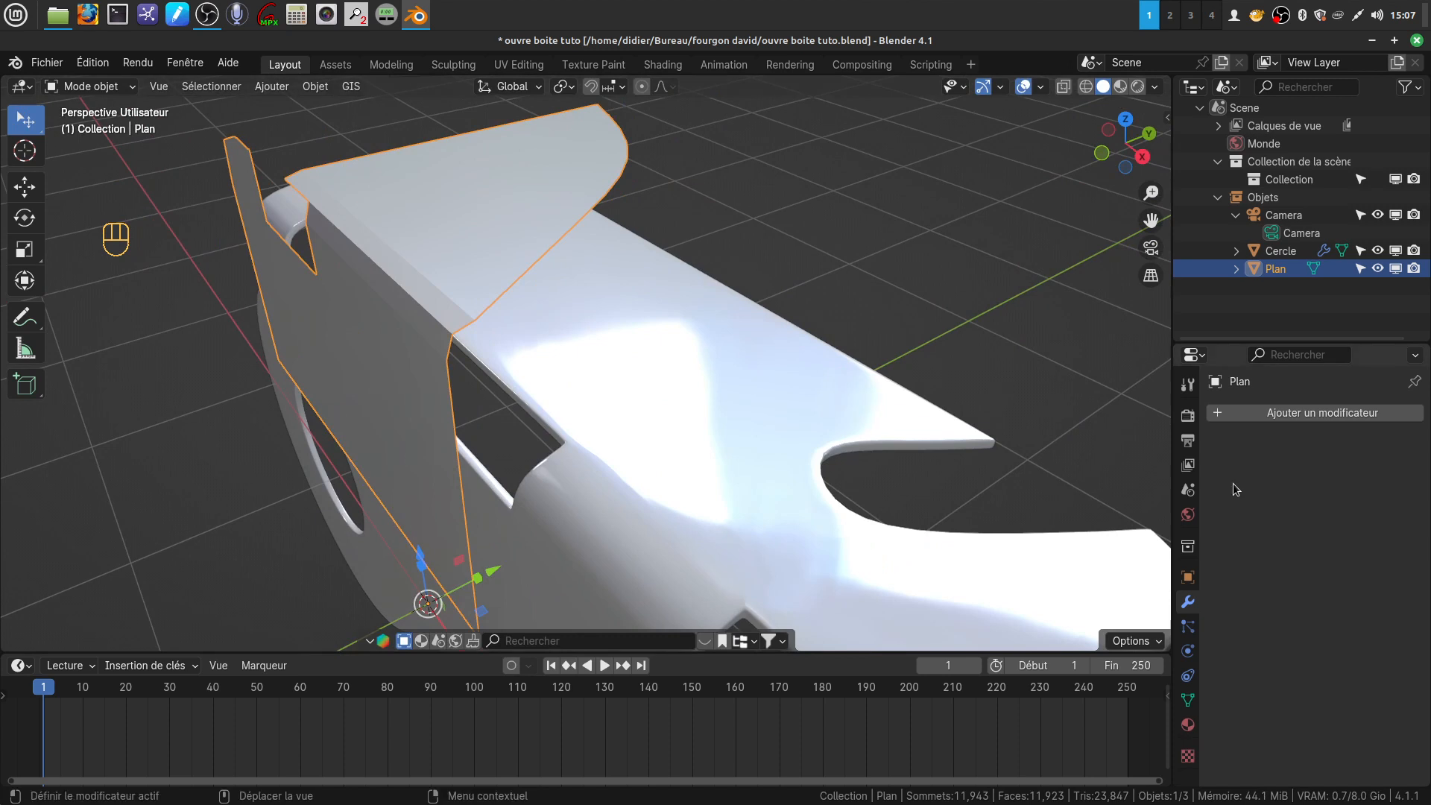
pyautogui.click(1307, 413)
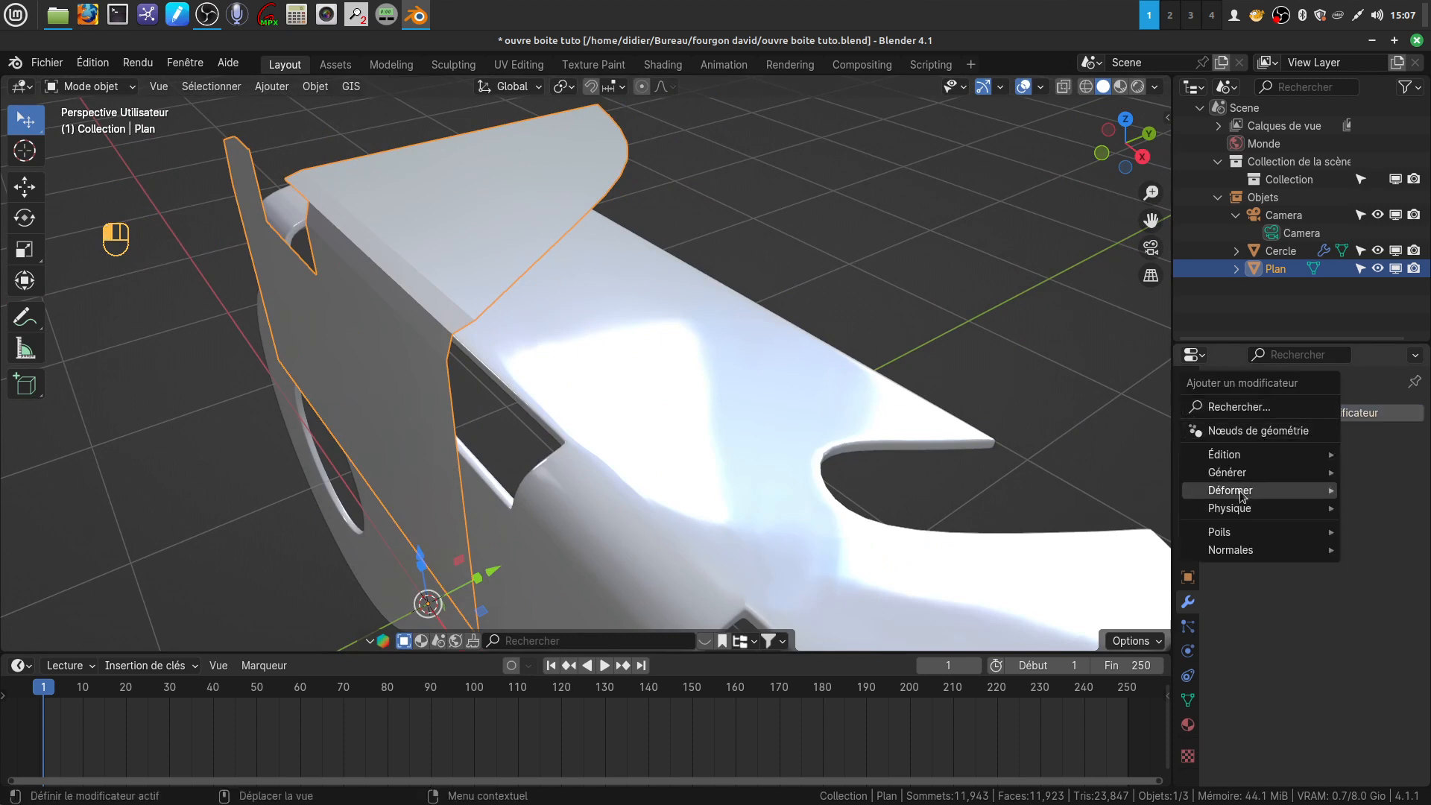
pyautogui.moveTo(1235, 474)
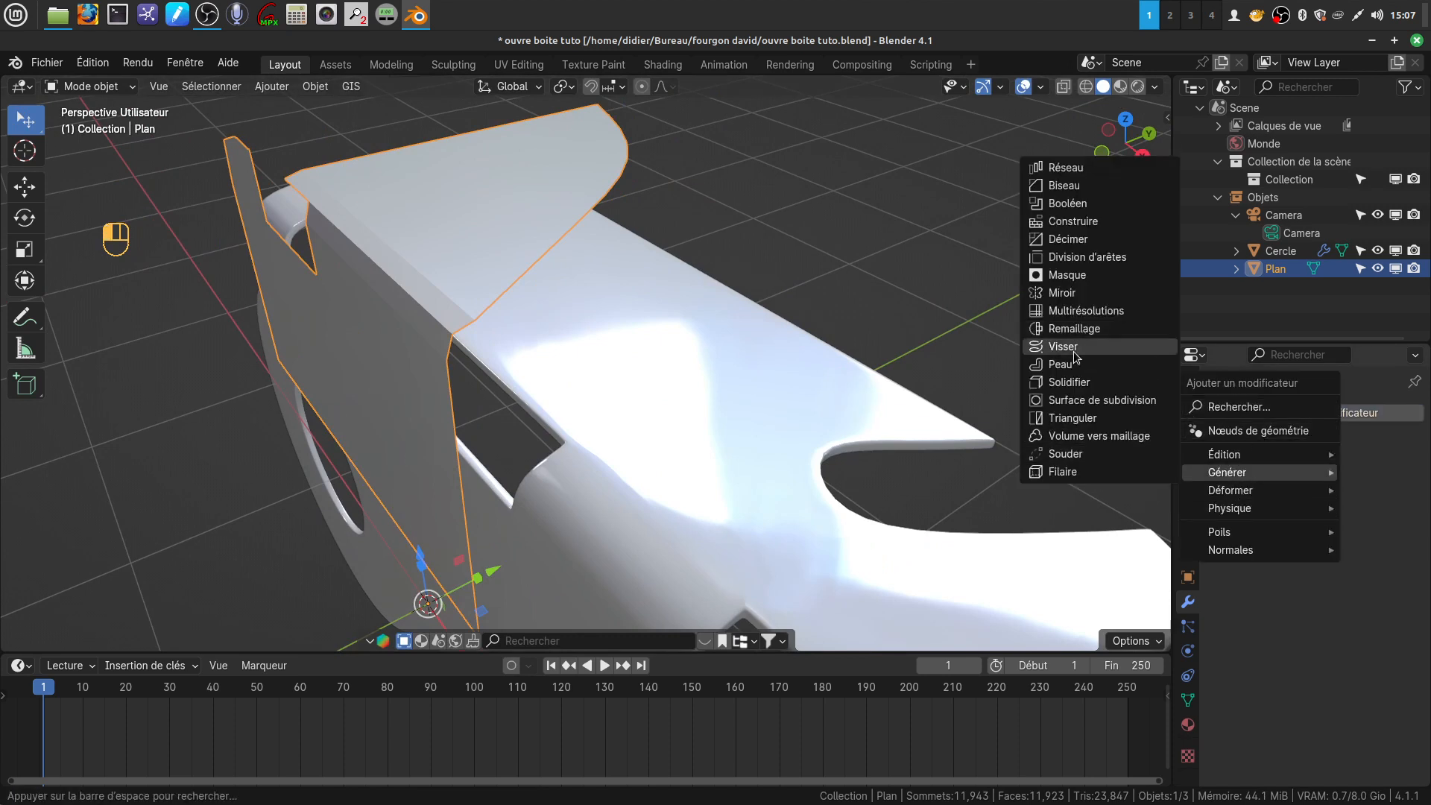
pyautogui.click(1088, 385)
pyautogui.scroll(3, 659, 468)
pyautogui.moveTo(658, 463); pyautogui.dragTo(626, 377, button='middle')
pyautogui.moveTo(597, 327)
pyautogui.keyDown('shift'); pyautogui.mouseDown(button='middle')
pyautogui.moveTo(638, 353)
pyautogui.moveTo(620, 343)
pyautogui.mouseUp(button='middle'); pyautogui.keyUp('shift')
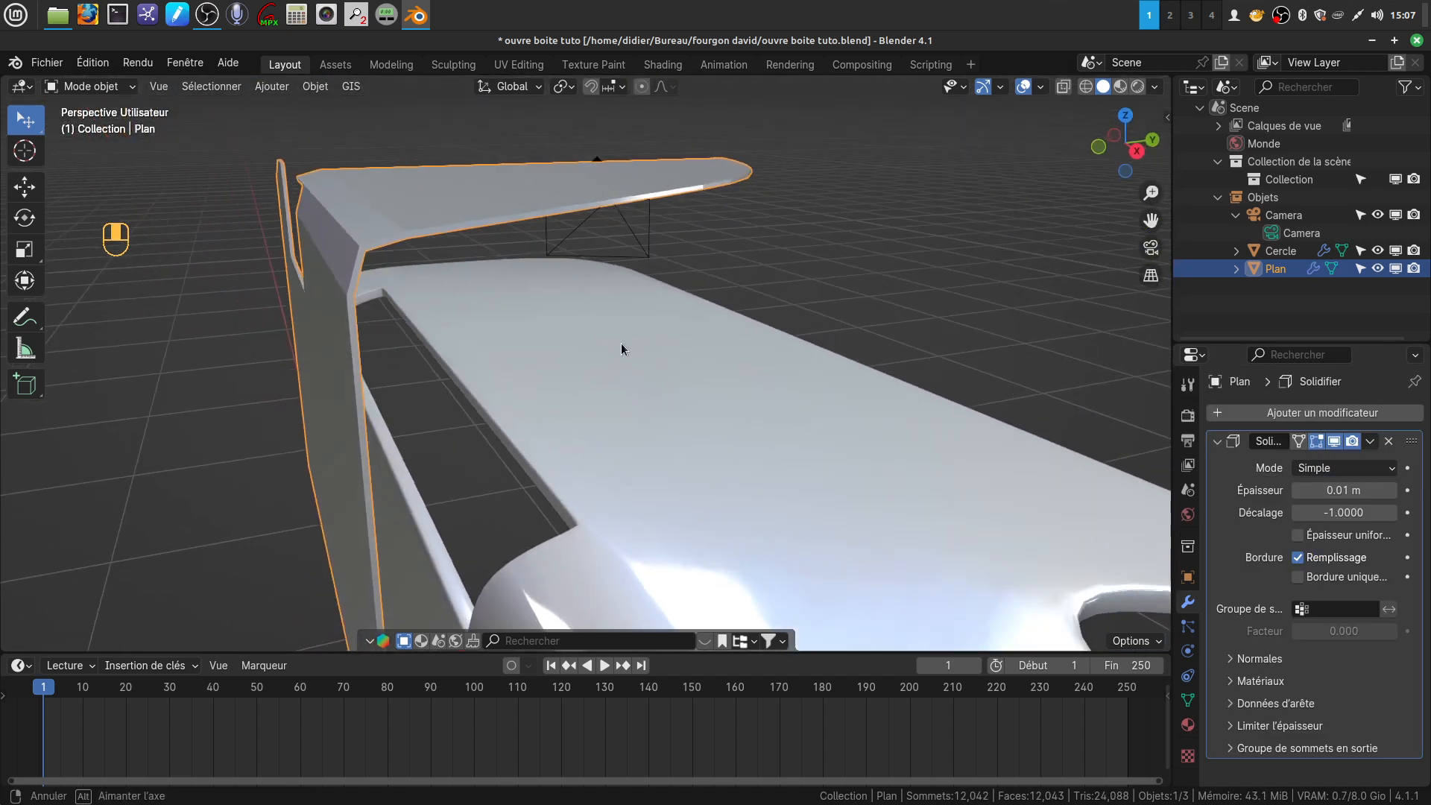
pyautogui.click(1392, 491)
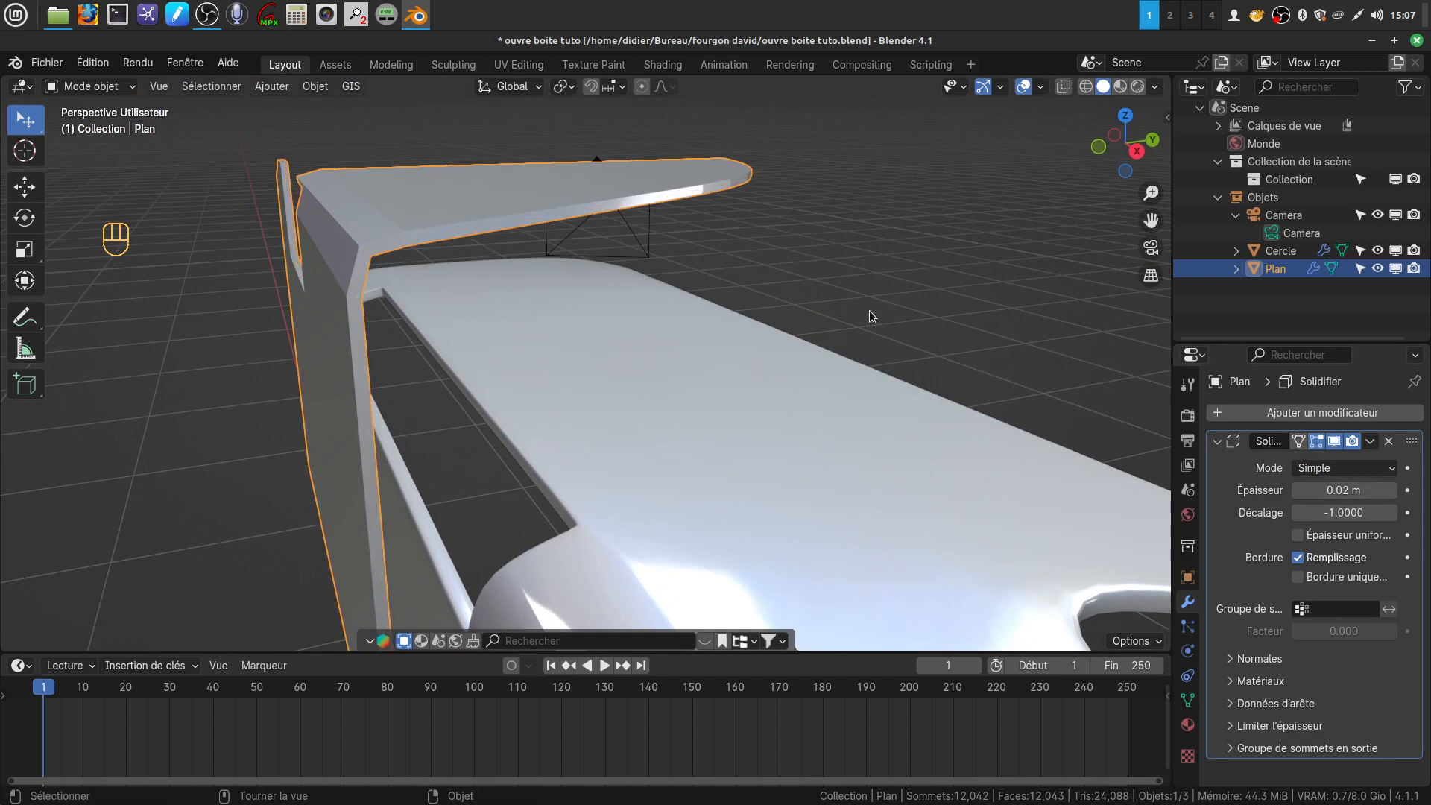
# Check the bent part's thickness from the front and apply its Solidify modifier
pyautogui.scroll(-3, 611, 332)
pyautogui.moveTo(611, 333); pyautogui.dragTo(616, 472, button='middle')
pyautogui.scroll(1, 616, 473)
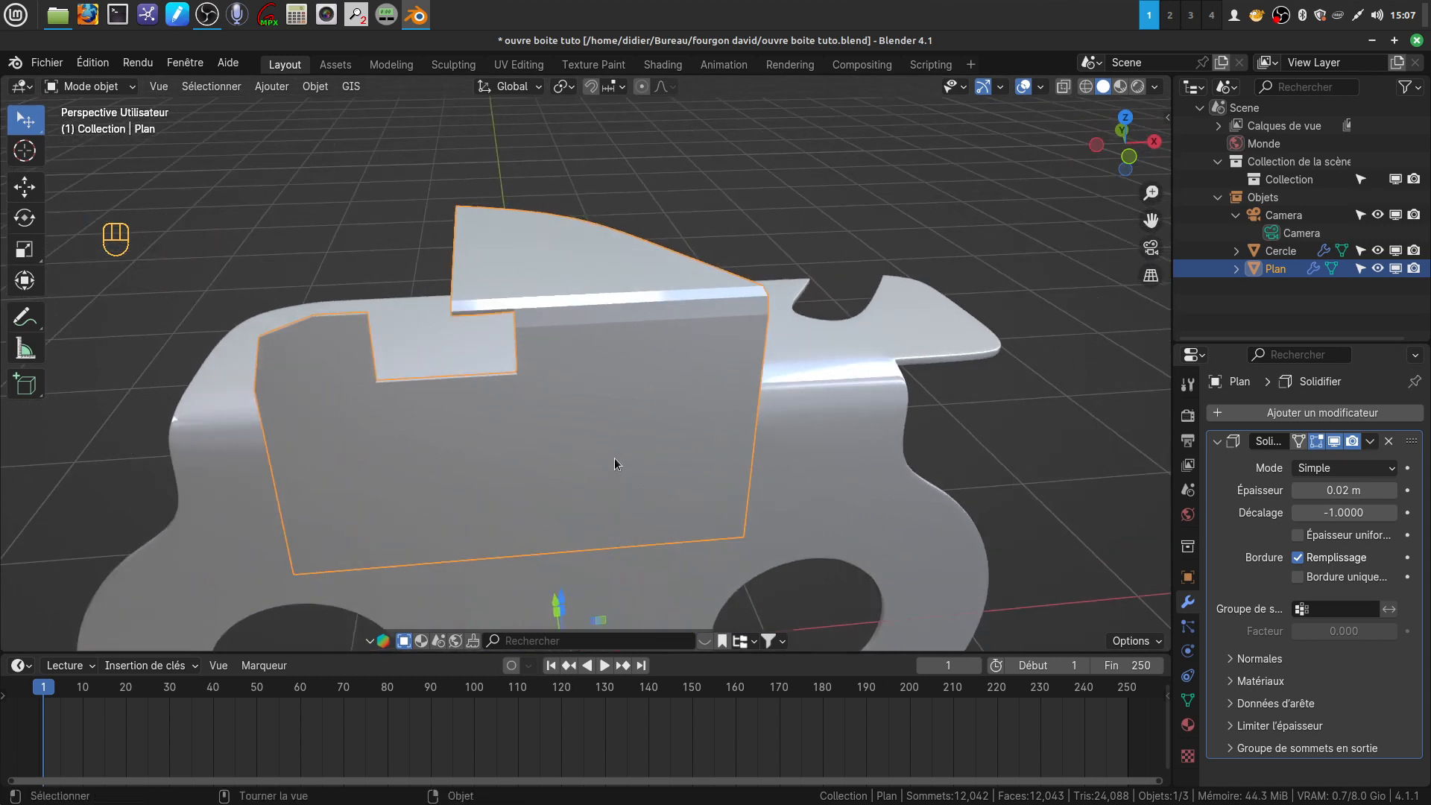
pyautogui.moveTo(592, 373); pyautogui.dragTo(649, 401, button='middle')
pyautogui.click(1370, 441)
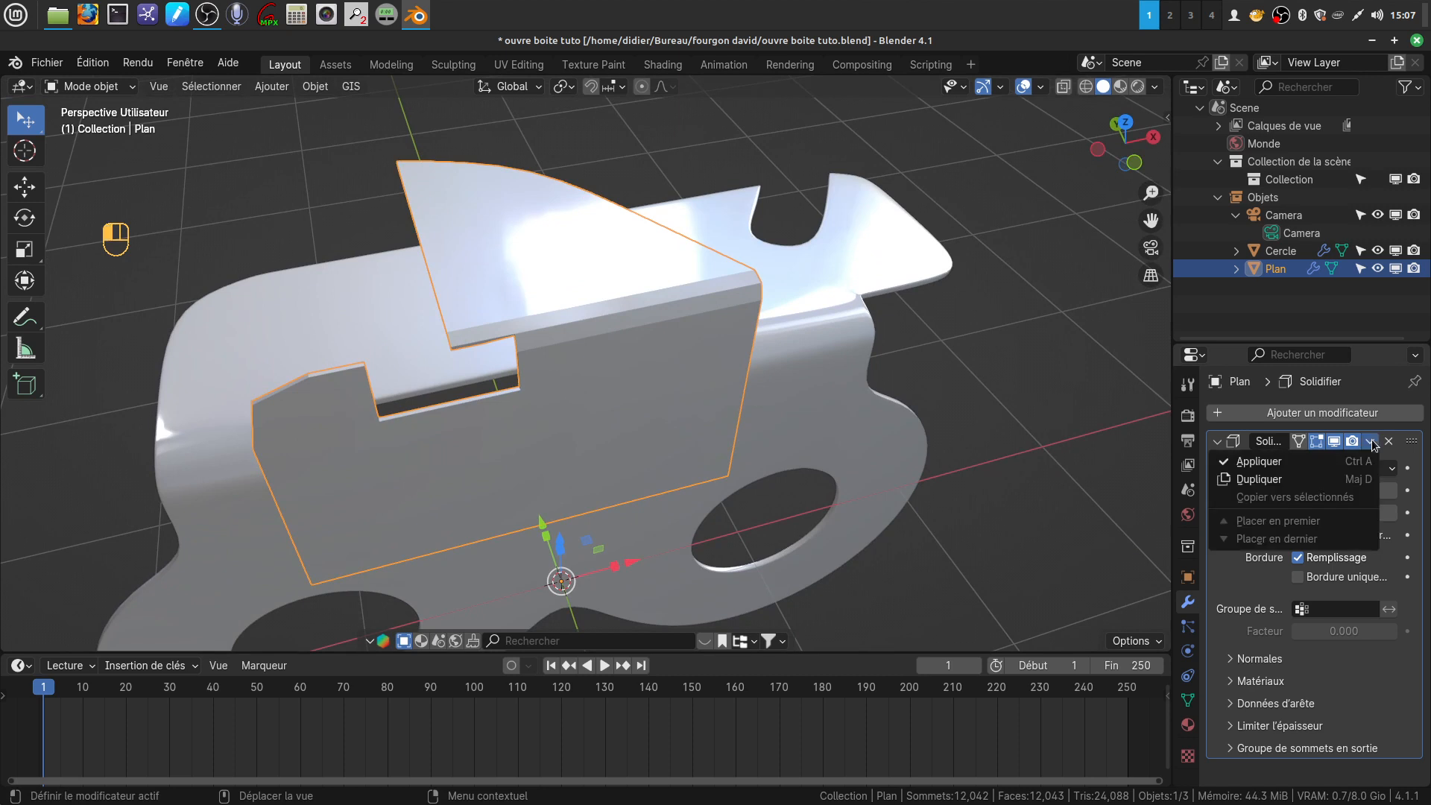
pyautogui.click(1267, 457)
# Add a Catmull-Clark Subdivision Surface modifier to the bent part and set its viewport level to 2
pyautogui.keyDown('shift'); pyautogui.moveTo(632, 310); pyautogui.dragTo(643, 276, button='middle'); pyautogui.keyUp('shift')
pyautogui.scroll(-2, 750, 270)
pyautogui.moveTo(669, 405); pyautogui.dragTo(643, 372, button='middle')
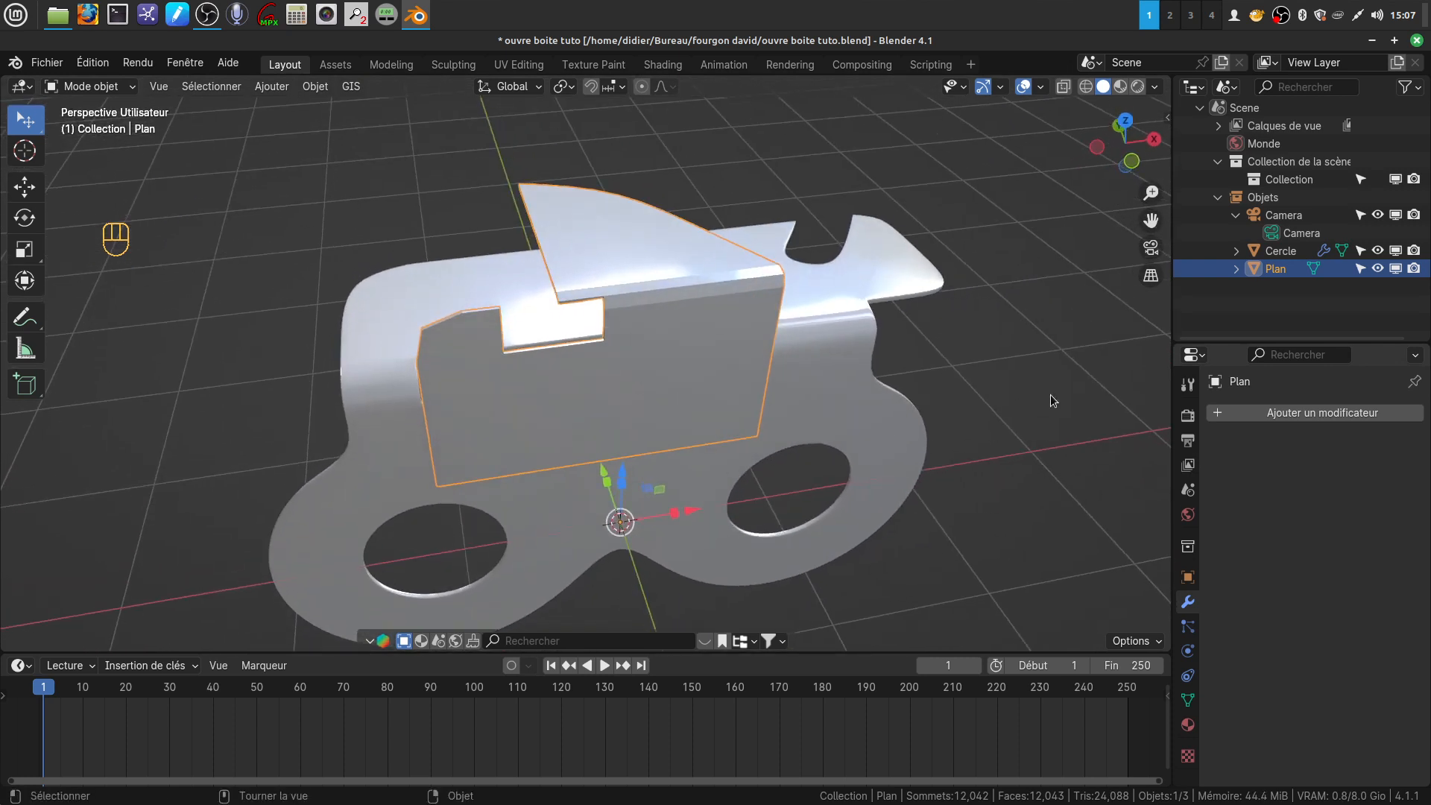
pyautogui.click(1309, 412)
pyautogui.moveTo(1308, 410)
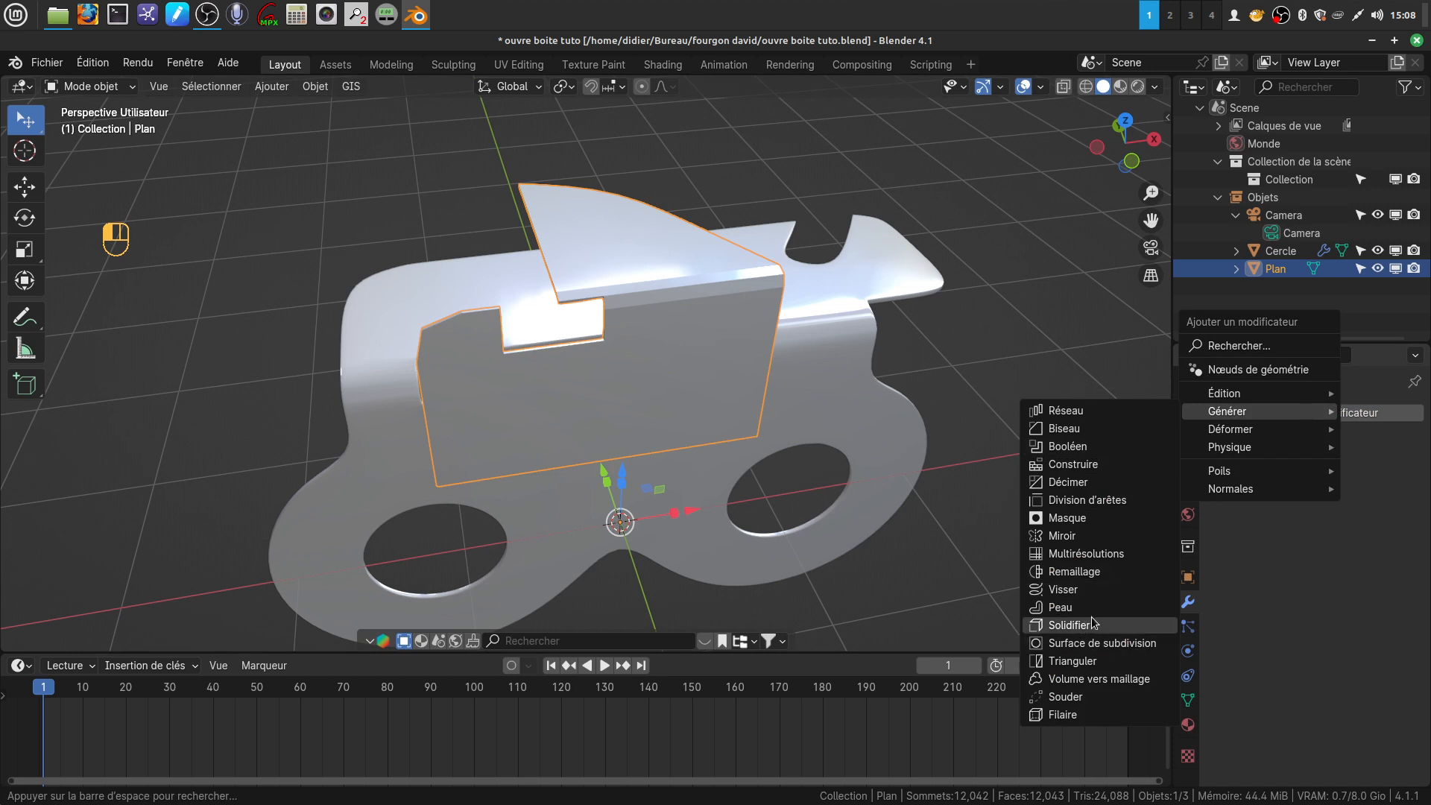
pyautogui.click(1106, 643)
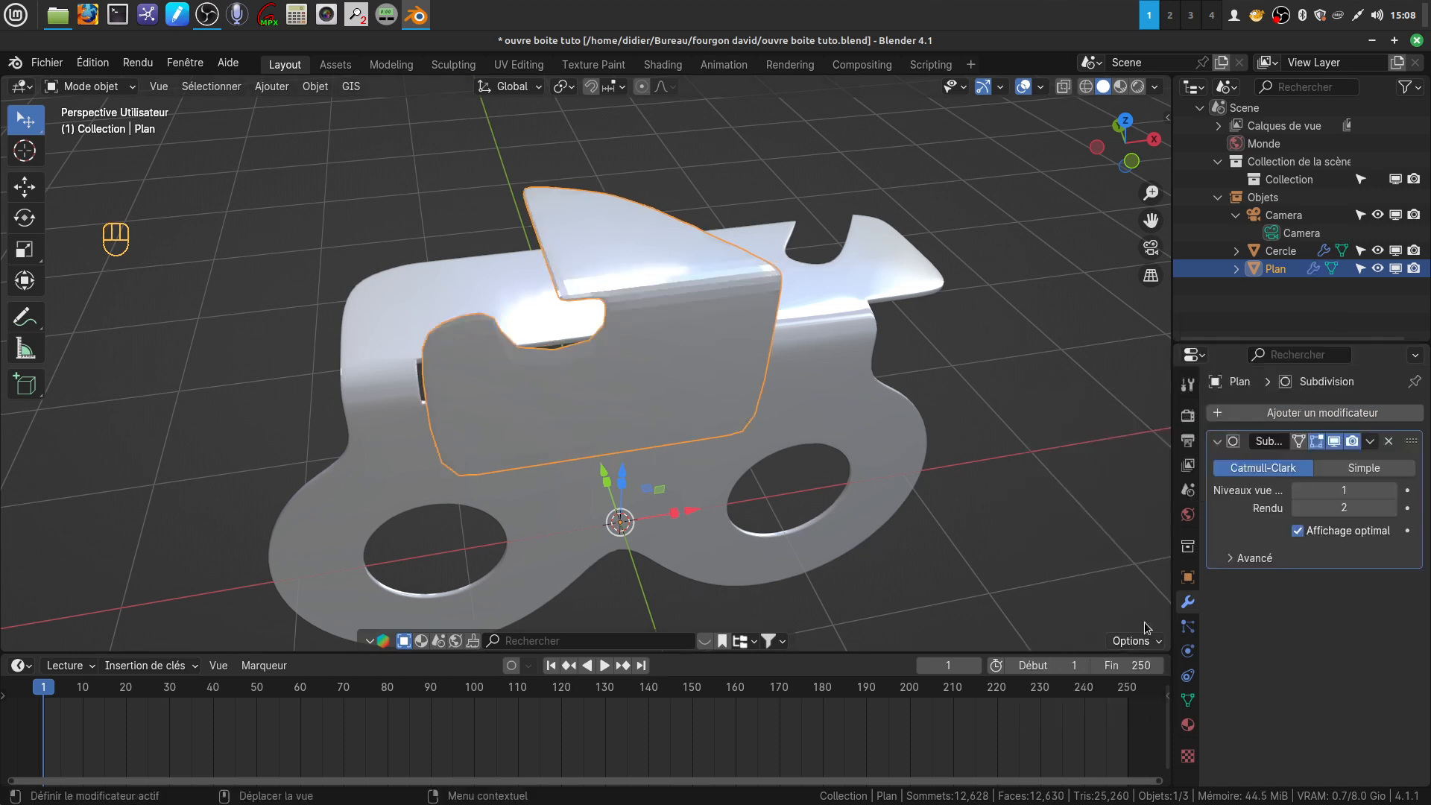
pyautogui.click(1390, 490)
# Shade the bent part smooth and inspect its front and top faces
pyautogui.moveTo(592, 332); pyautogui.dragTo(695, 363, button='middle')
pyautogui.rightClick(669, 336)
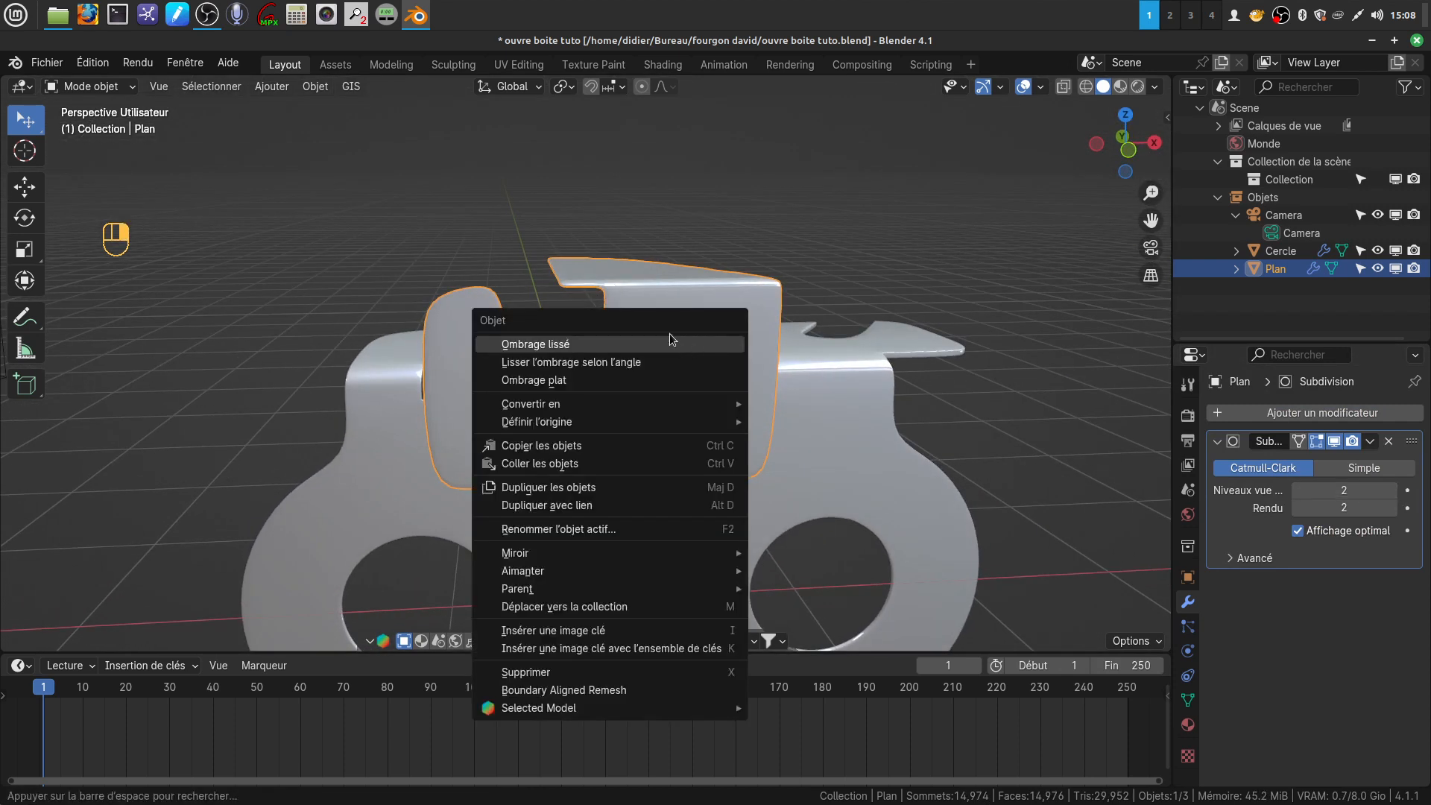
pyautogui.click(610, 351)
pyautogui.moveTo(610, 351); pyautogui.dragTo(605, 418, button='middle')
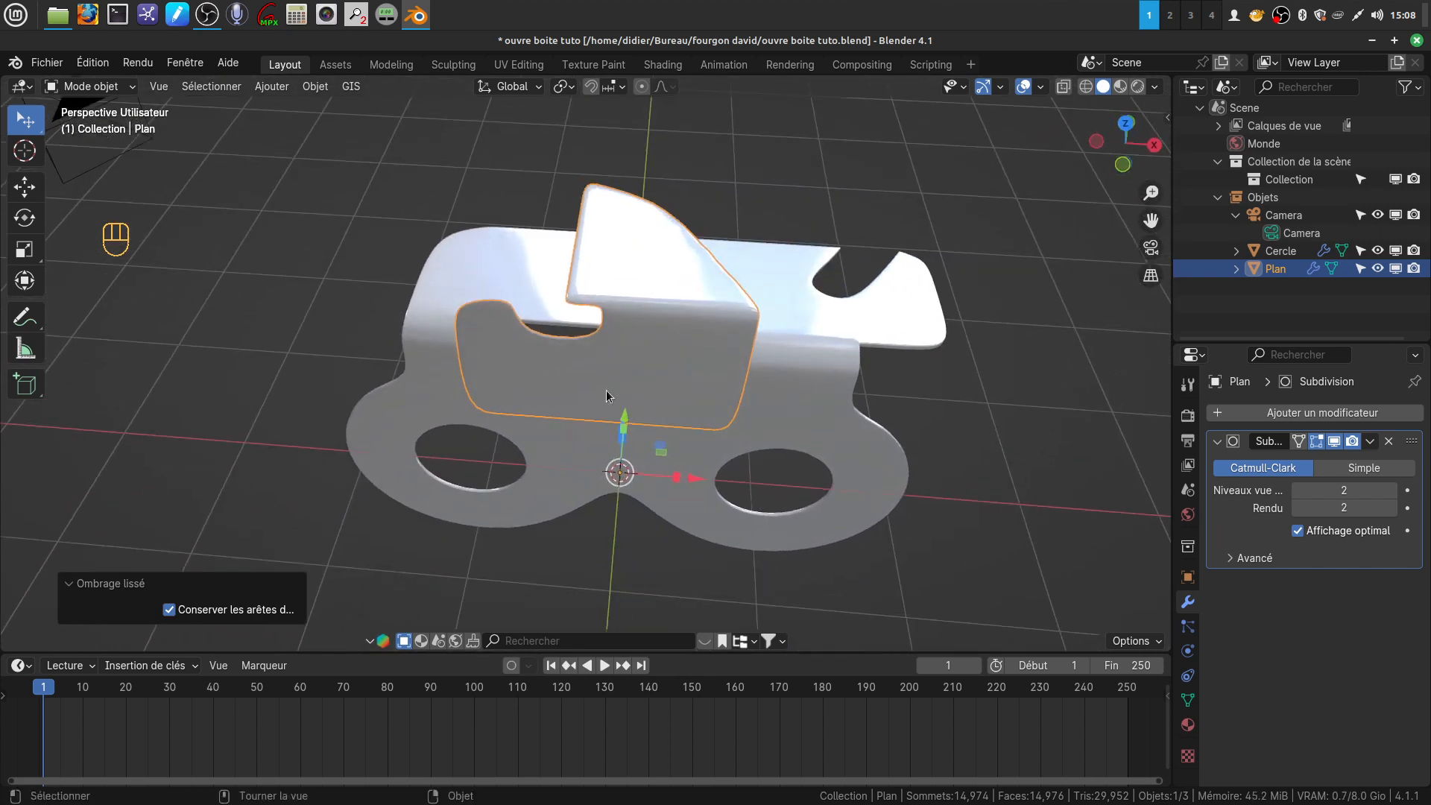
# In top view, turn off the Subdivision modifier's viewport display and shade the bent part flat
pyautogui.press('KP_7')
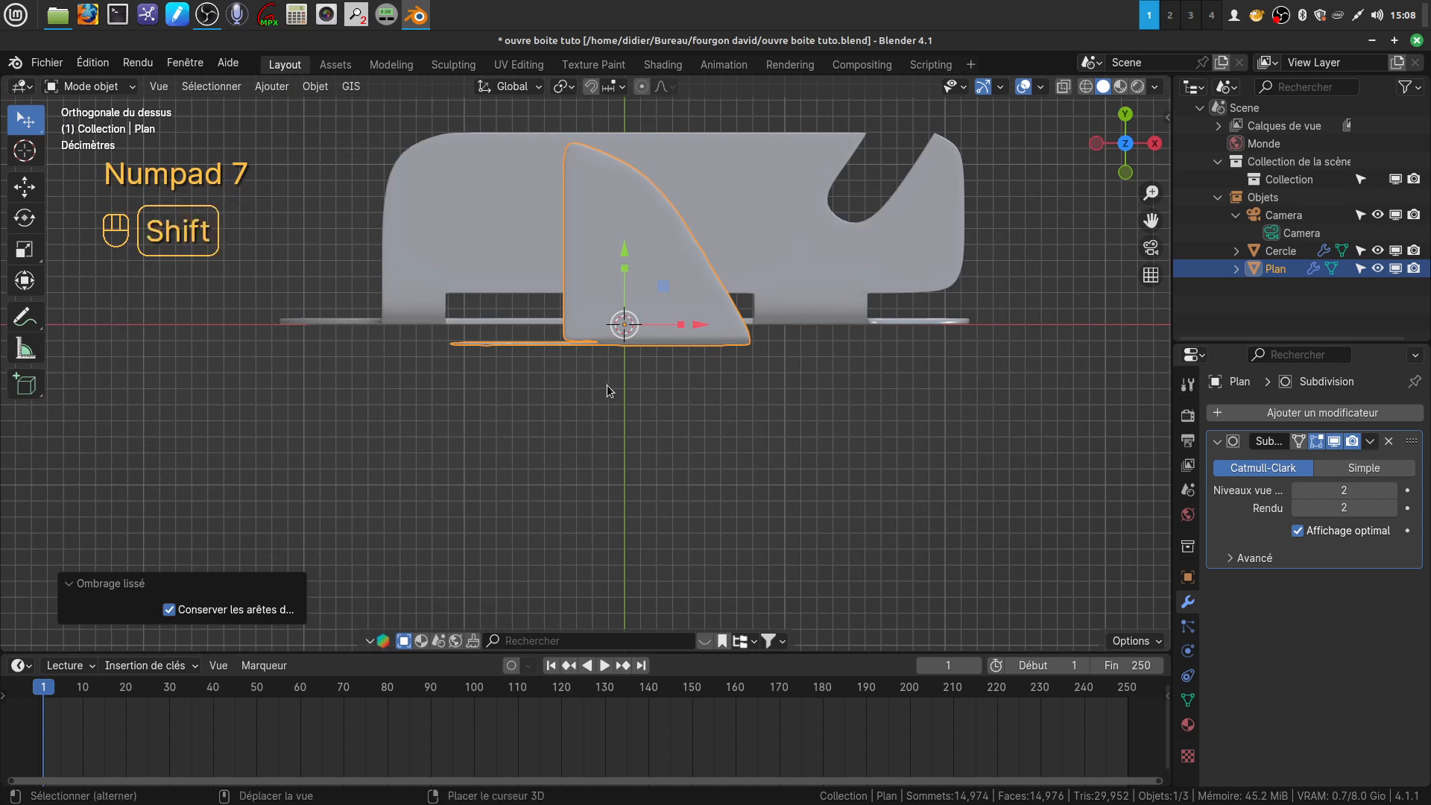
pyautogui.keyDown('shift'); pyautogui.moveTo(607, 384); pyautogui.dragTo(565, 422, button='middle'); pyautogui.keyUp('shift')
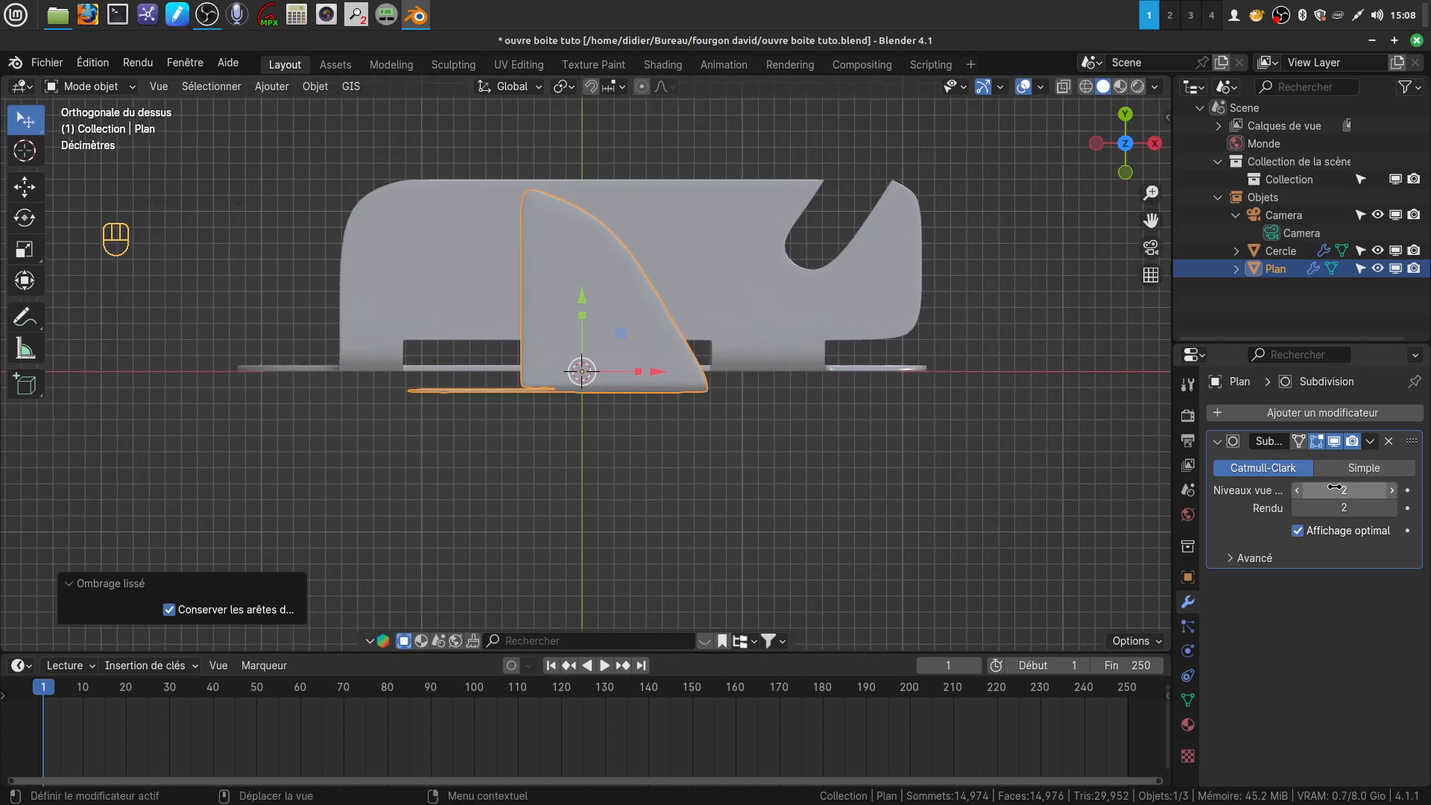
pyautogui.click(1335, 441)
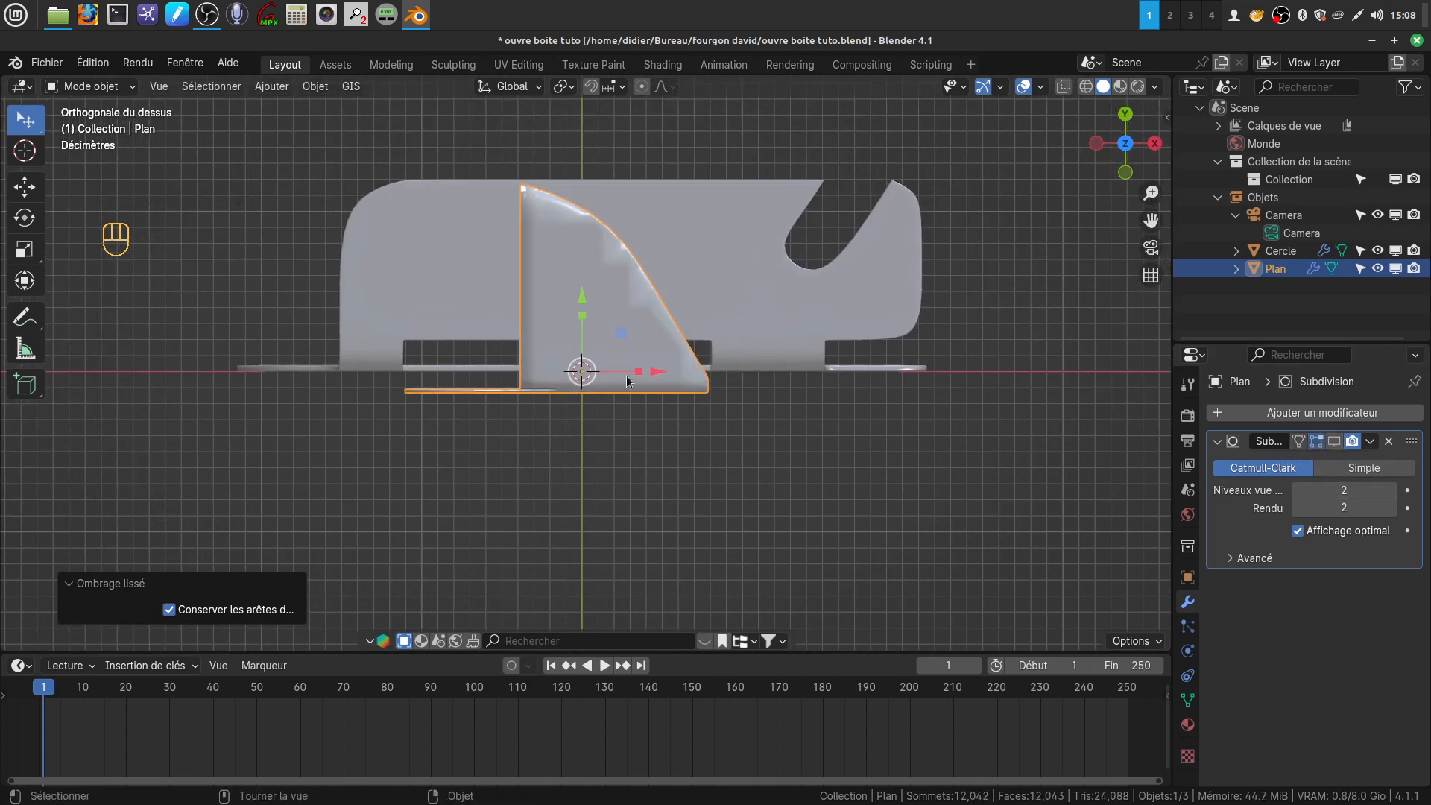
pyautogui.keyDown('shift'); pyautogui.moveTo(623, 362); pyautogui.dragTo(647, 375, button='middle'); pyautogui.keyUp('shift')
pyautogui.rightClick(659, 339)
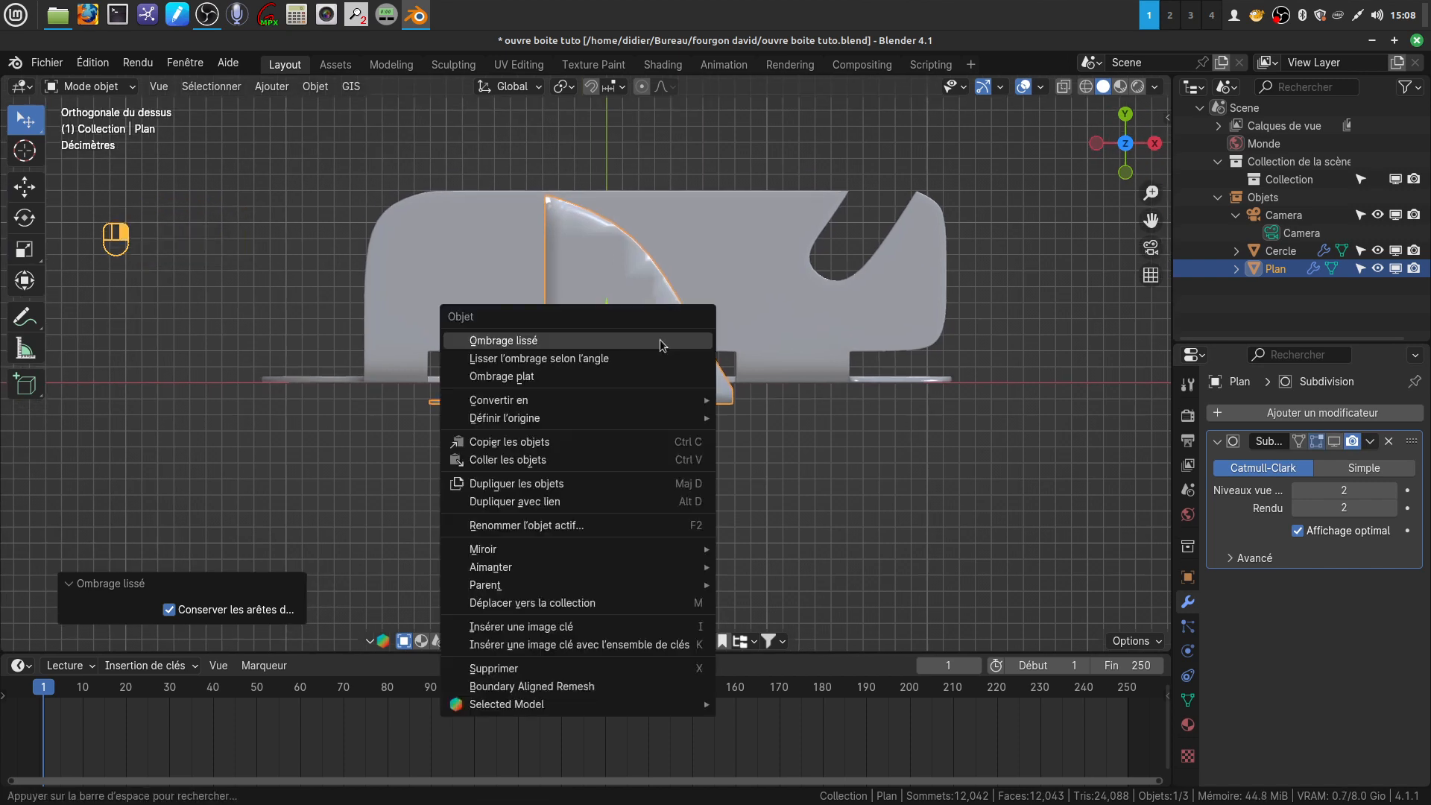
pyautogui.click(539, 377)
pyautogui.scroll(3, 624, 438)
pyautogui.keyDown('shift'); pyautogui.moveTo(616, 396); pyautogui.dragTo(638, 467, button='middle'); pyautogui.keyUp('shift')
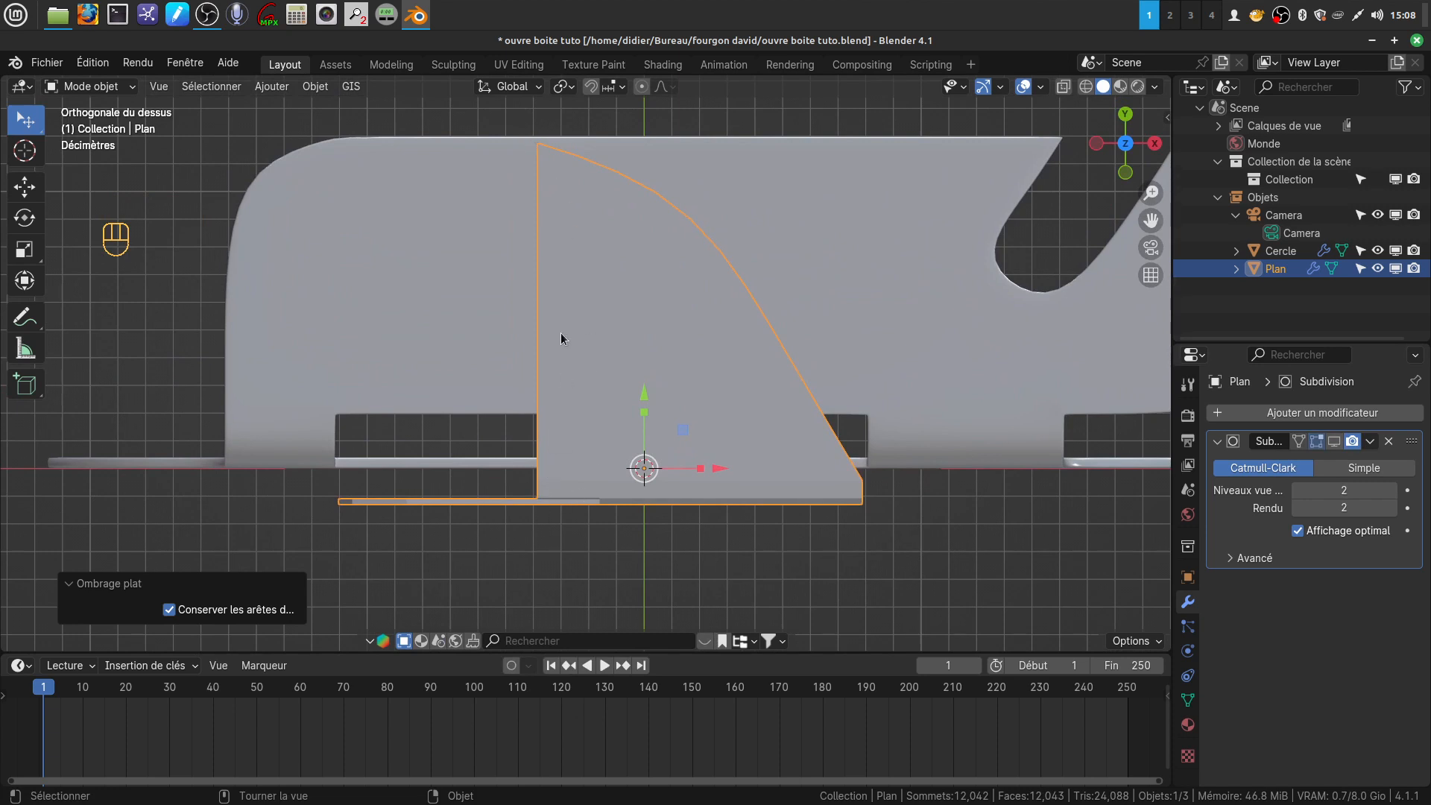
# In Edit Mode, enable proportional editing and pull the top flap's pointed corner vertex toward -X so its straight edge curves outward
pyautogui.press('Tab')
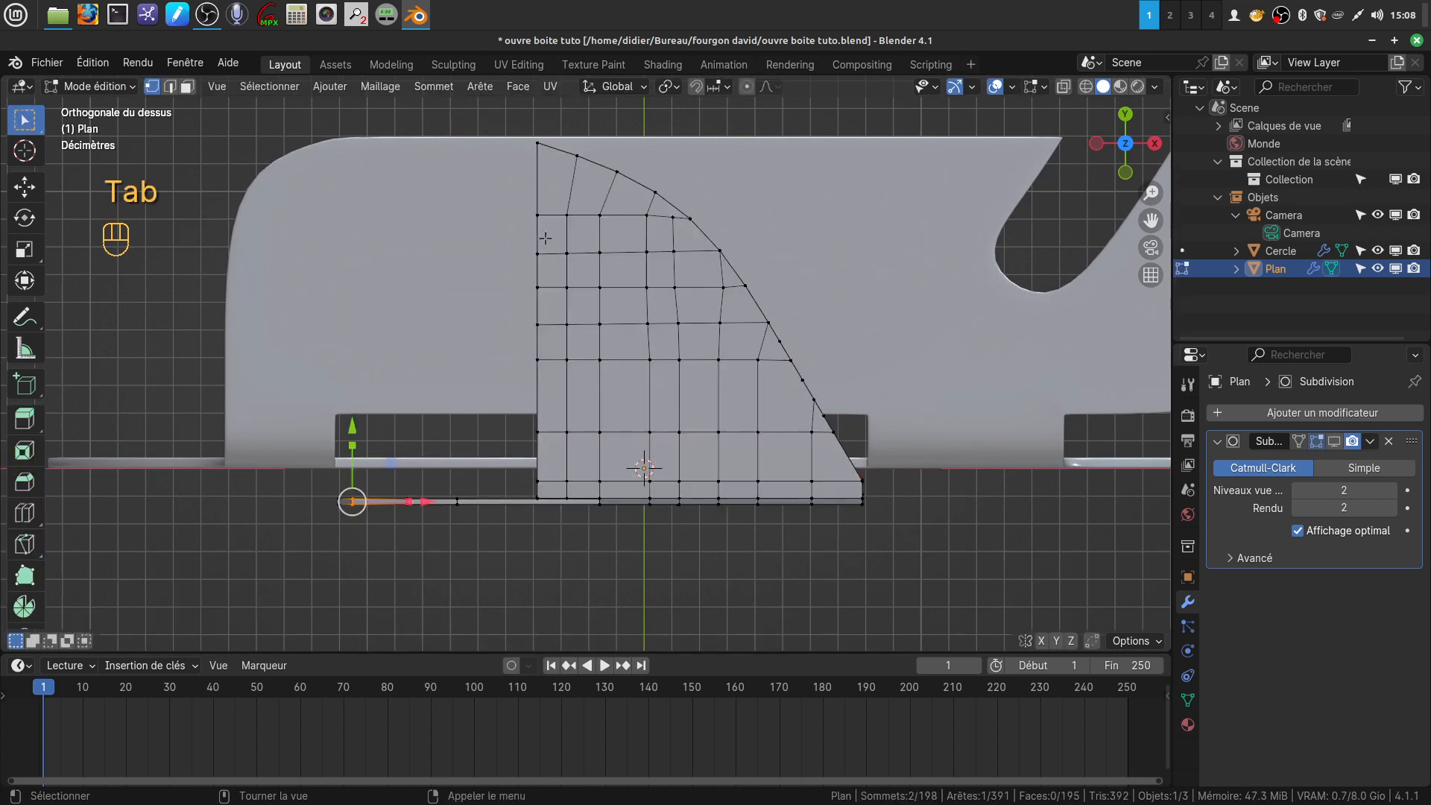
pyautogui.click(537, 145)
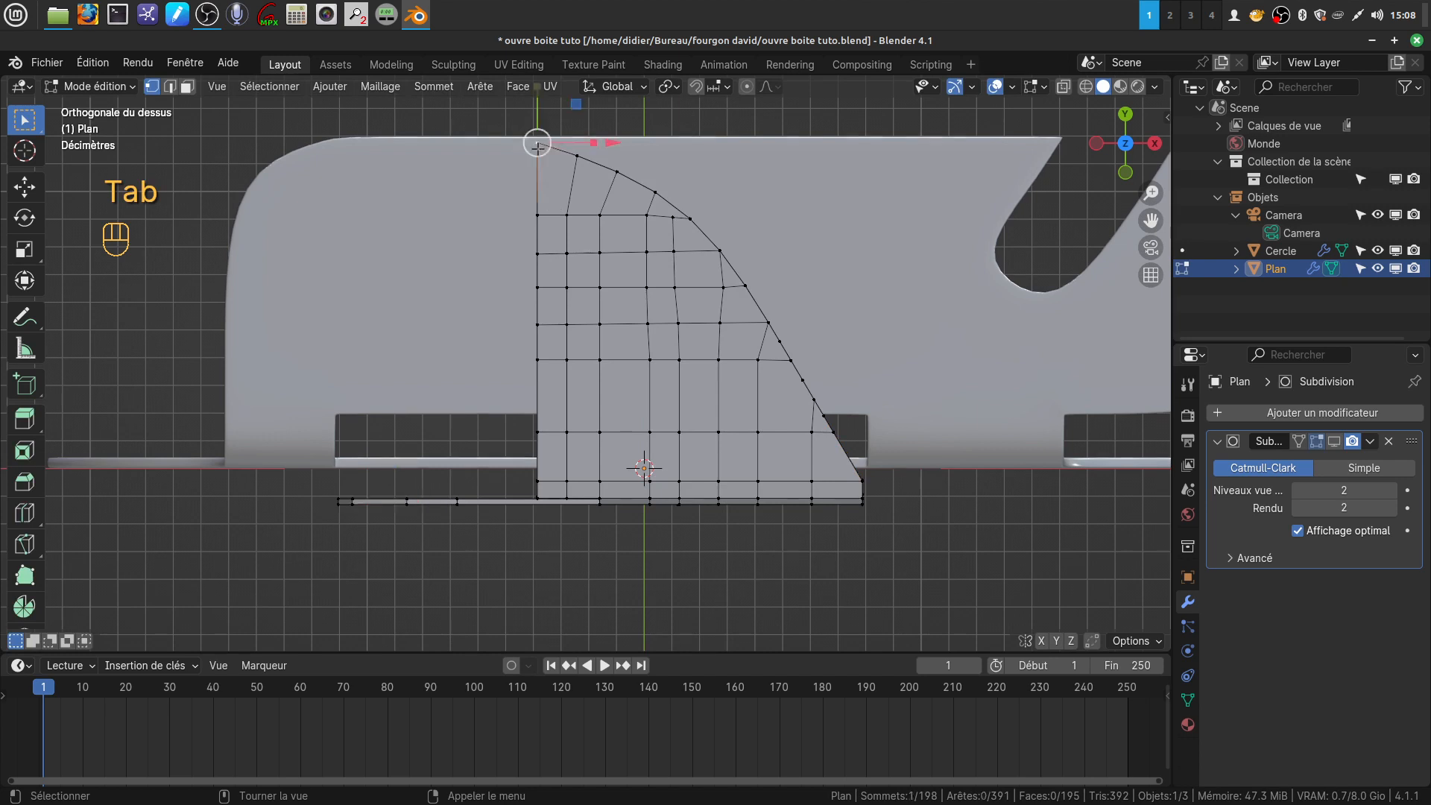
pyautogui.scroll(-1, 642, 158)
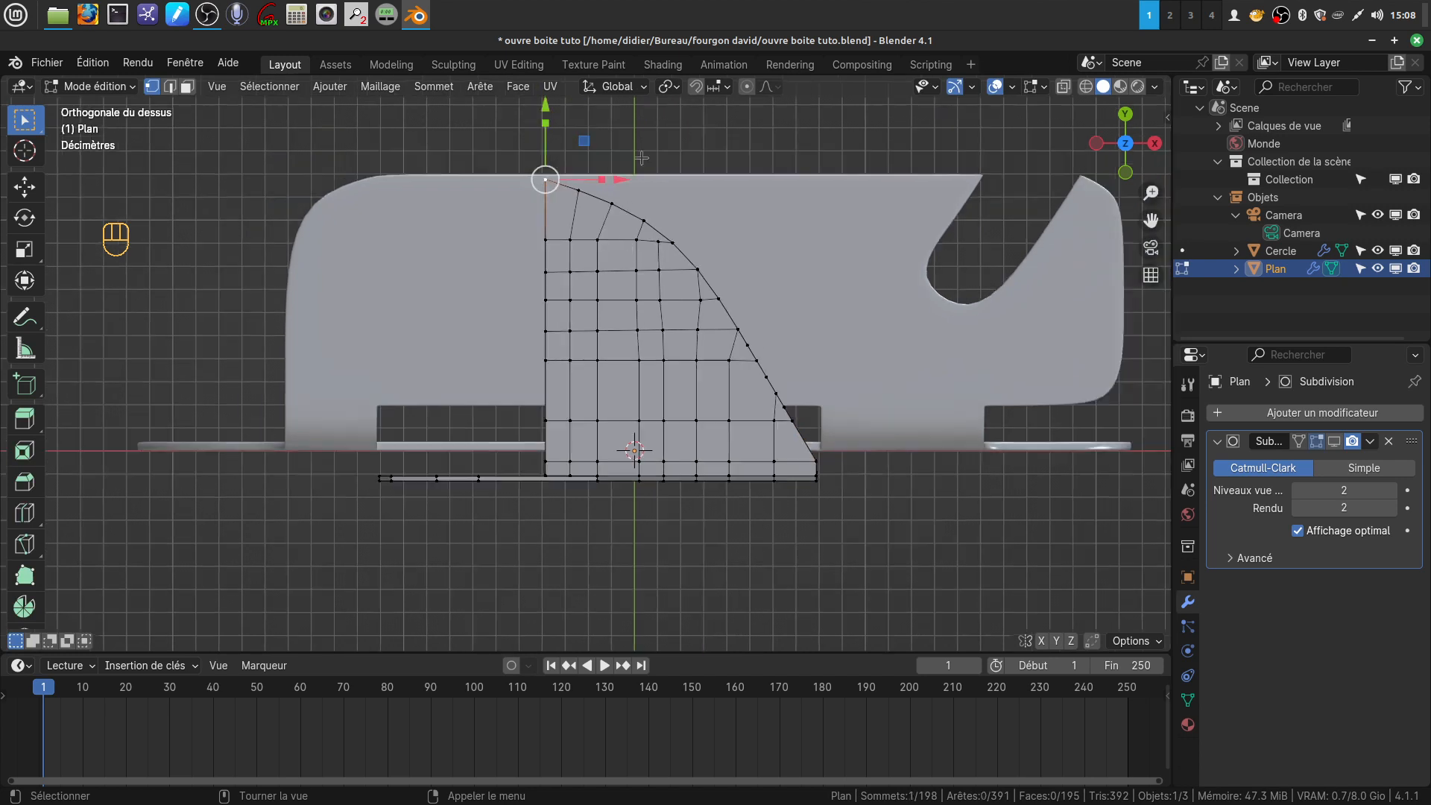
pyautogui.click(750, 88)
pyautogui.moveTo(620, 179); pyautogui.dragTo(577, 191)
# Shift the second edge vertex below the flap's tip toward +X and the third by 0.067806 m in X with a proportional size of 0.198
pyautogui.click(501, 244)
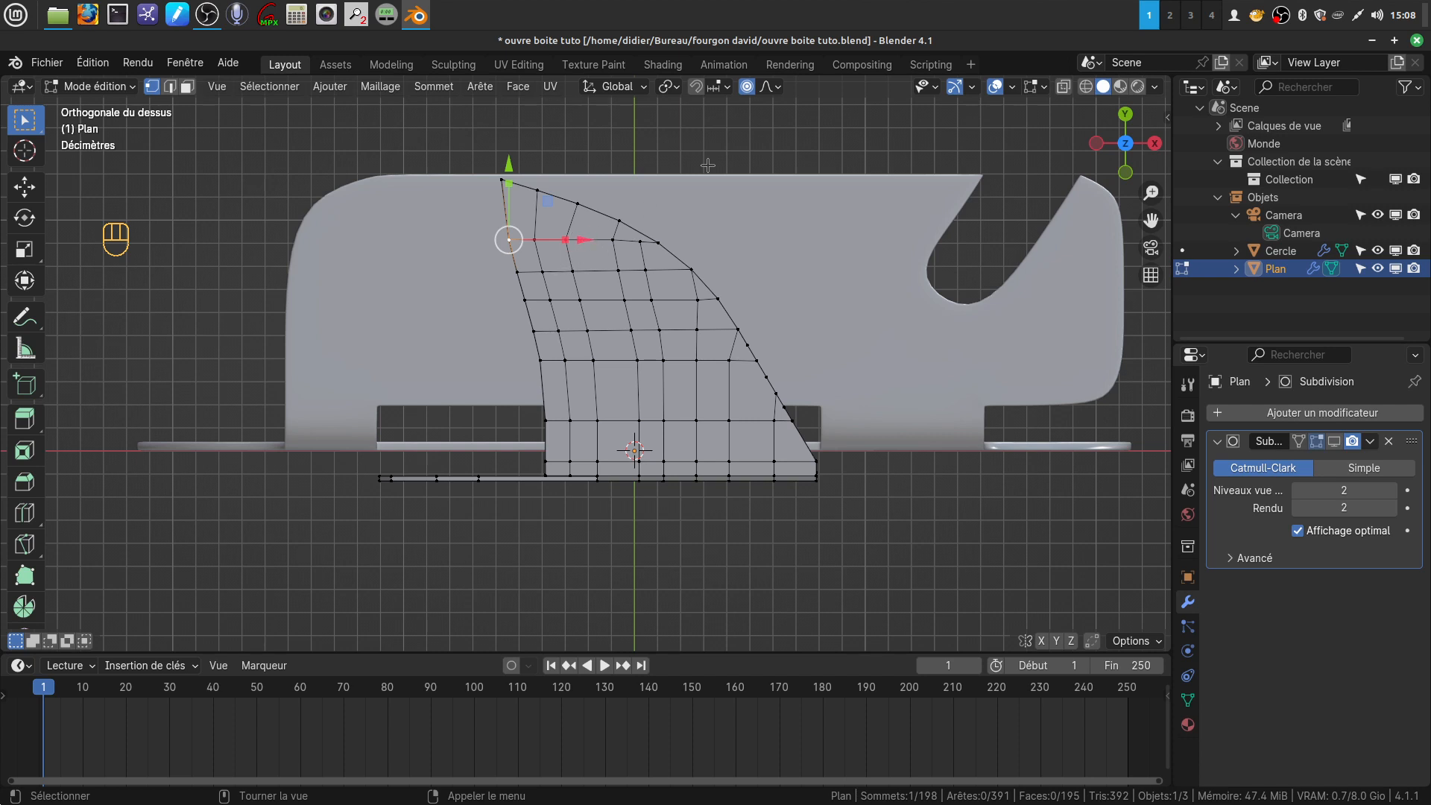
pyautogui.moveTo(588, 242); pyautogui.dragTo(589, 266)
pyautogui.scroll(3, 585, 240)
pyautogui.scroll(-3, 584, 240)
pyautogui.scroll(4, 586, 241)
pyautogui.click(534, 283)
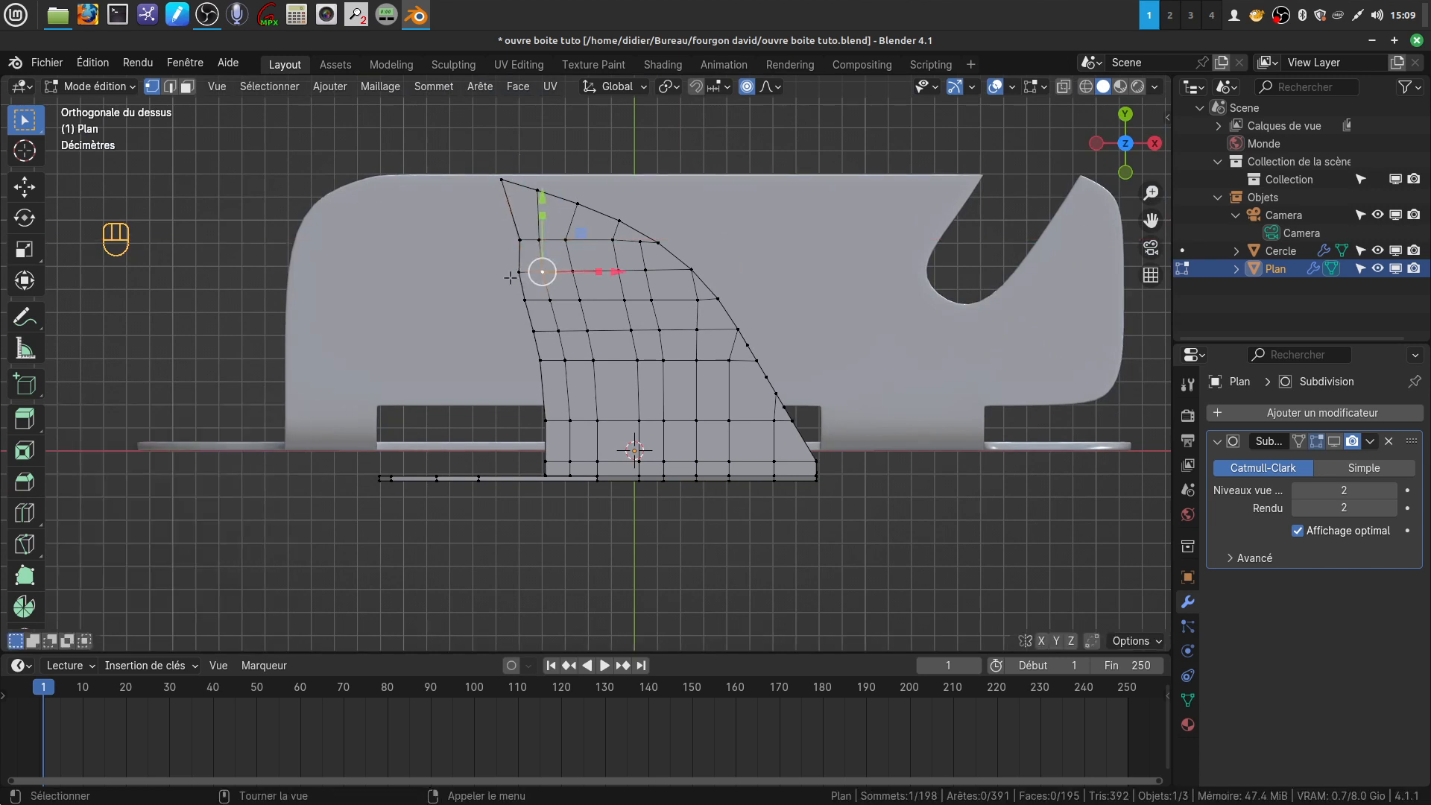
pyautogui.moveTo(615, 272); pyautogui.dragTo(605, 270)
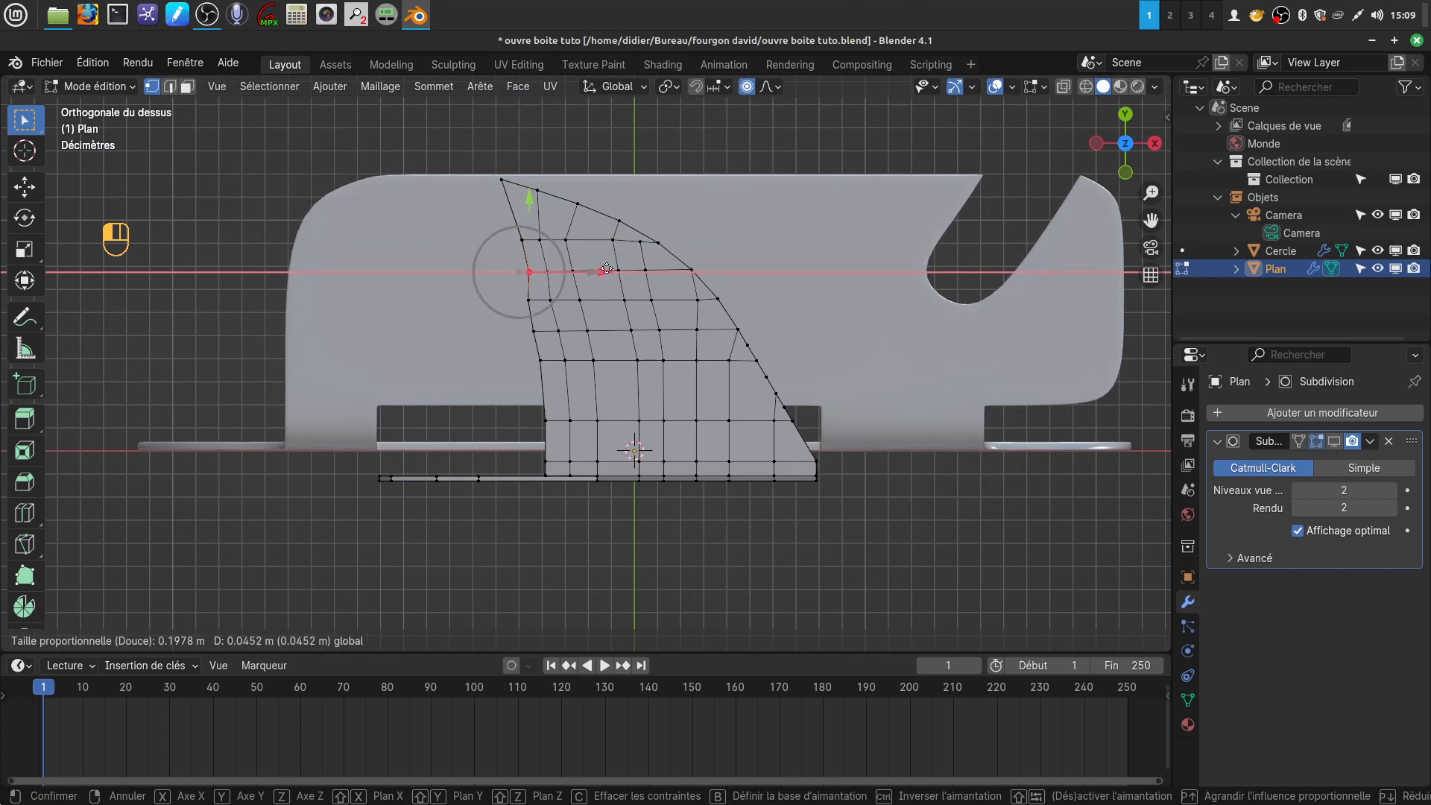
pyautogui.click(583, 310)
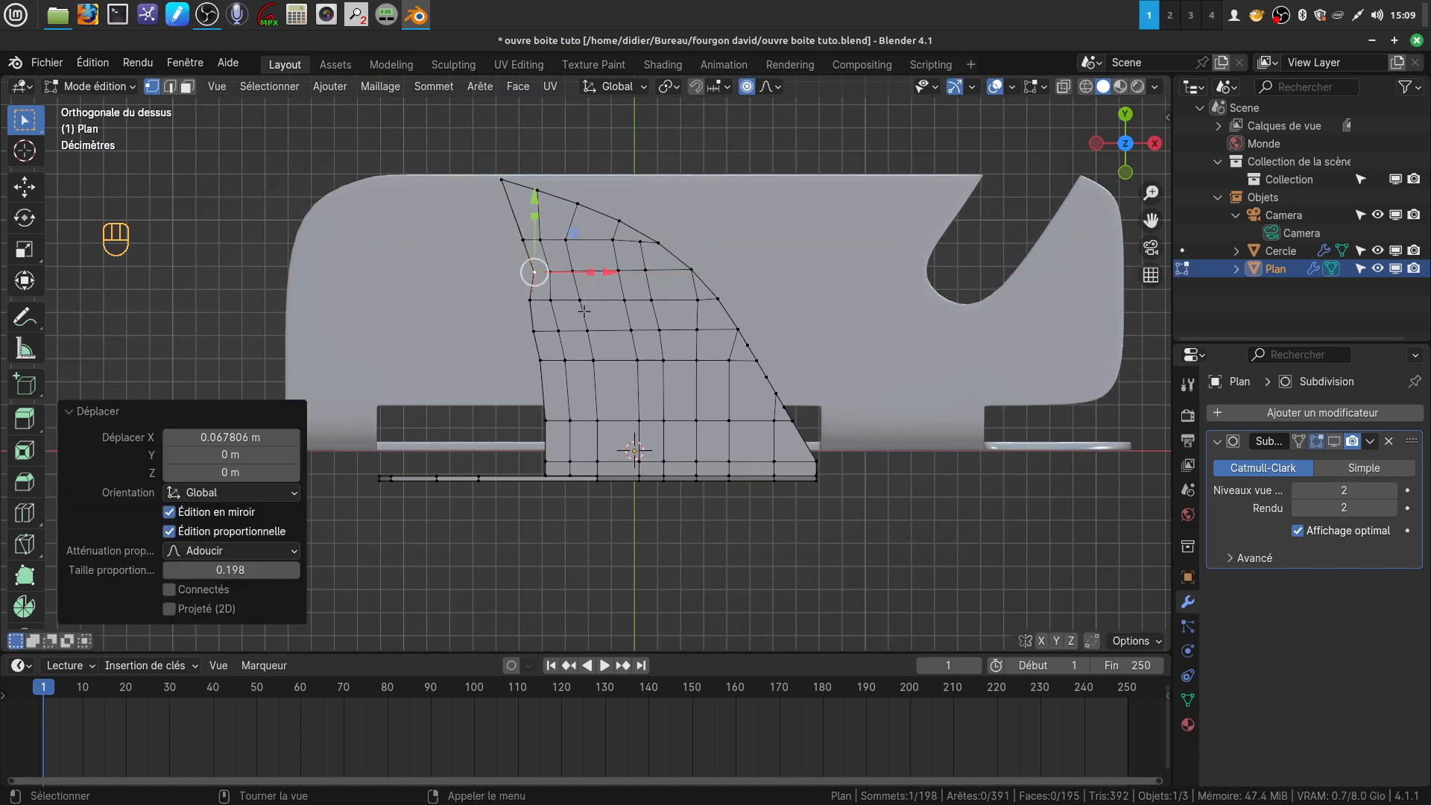
pyautogui.click(535, 307)
pyautogui.moveTo(532, 304); pyautogui.dragTo(625, 319)
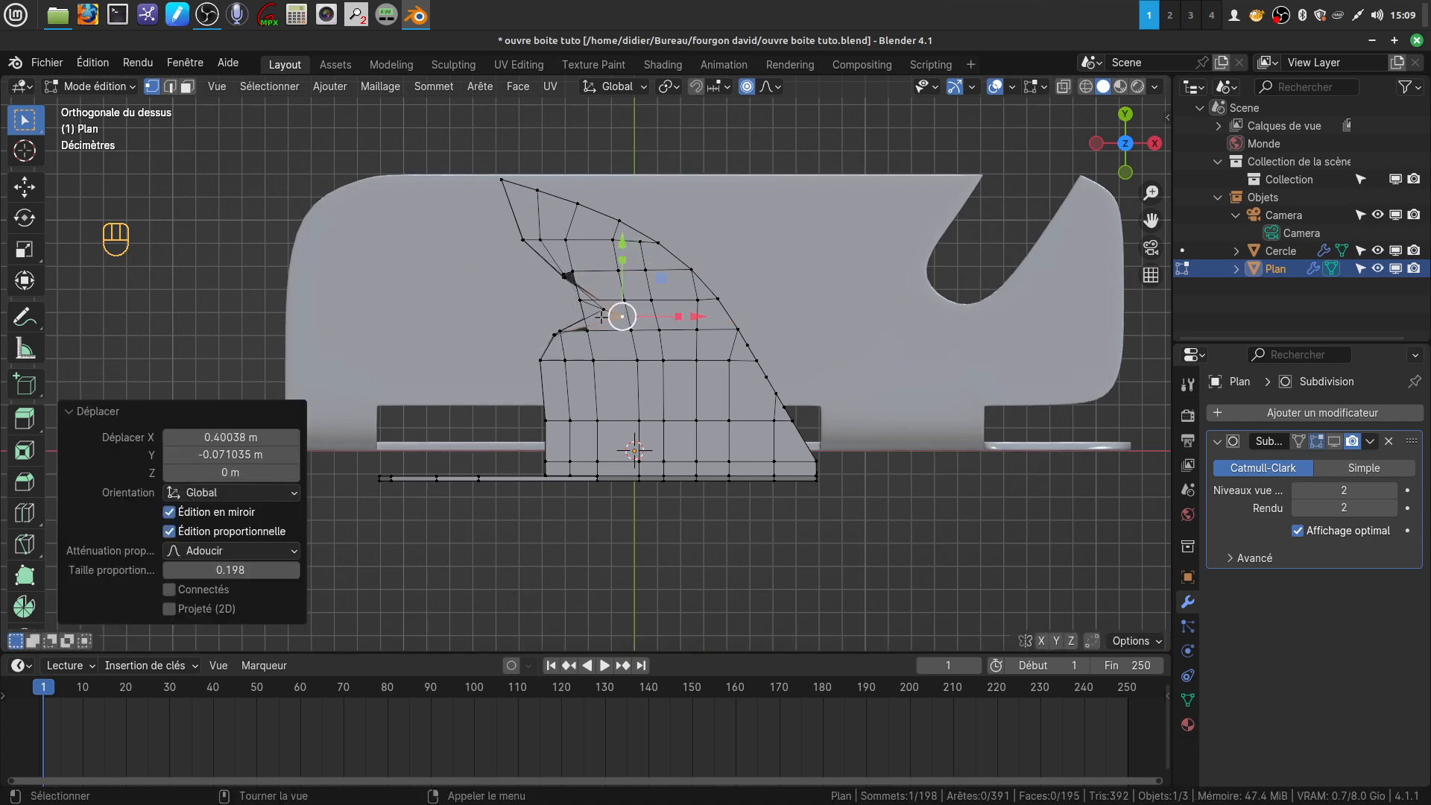
pyautogui.hotkey('ctrl', 'z')
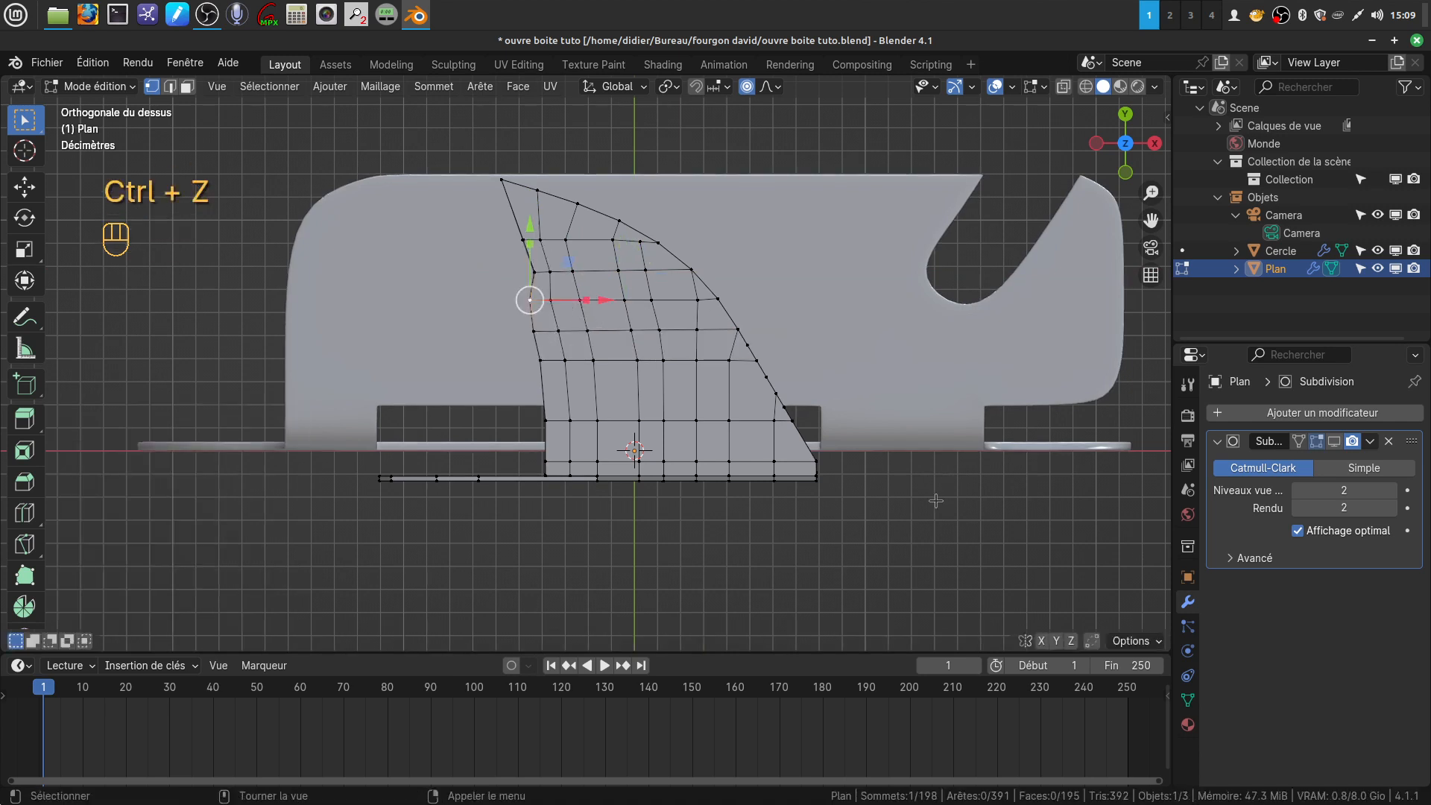
# In top wireframe view, shift the three concave-side vertices of the flap's third row below the tip by 0.061886 m in X
pyautogui.moveTo(505, 305); pyautogui.dragTo(606, 337, button='middle')
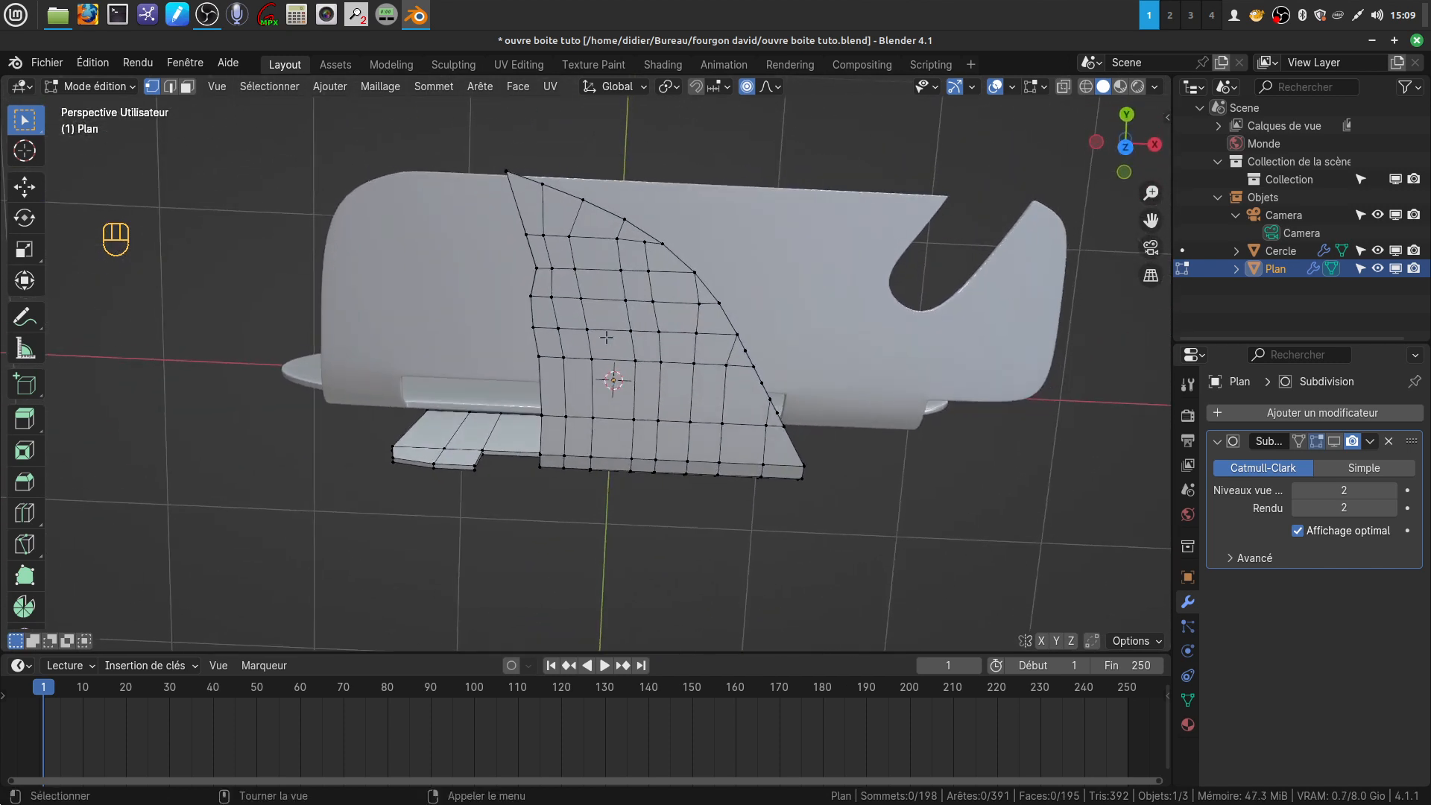
pyautogui.press('KP_7')
pyautogui.scroll(3, 576, 337)
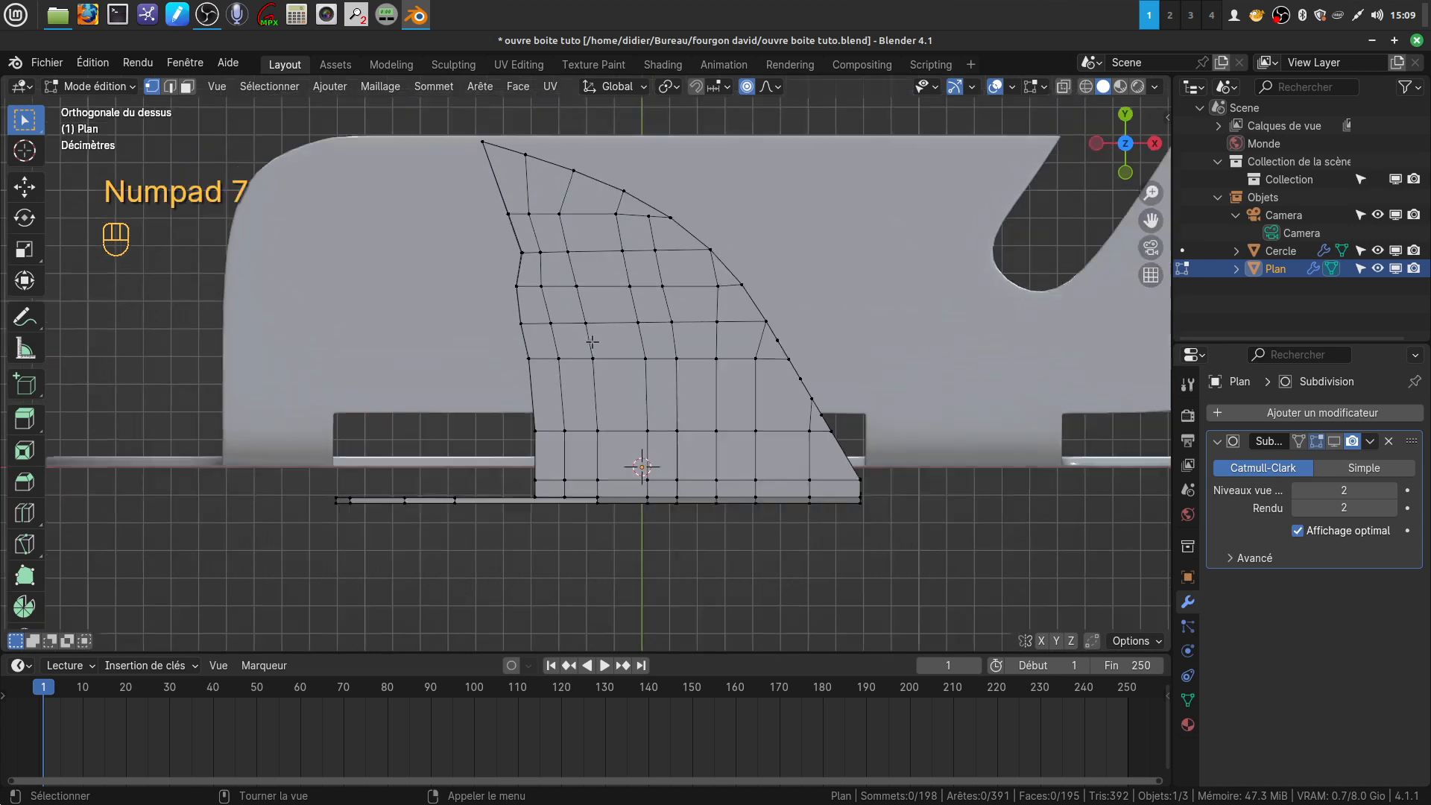
pyautogui.press('z')
pyautogui.moveTo(497, 274); pyautogui.dragTo(587, 300)
pyautogui.press('g')
pyautogui.press('x')
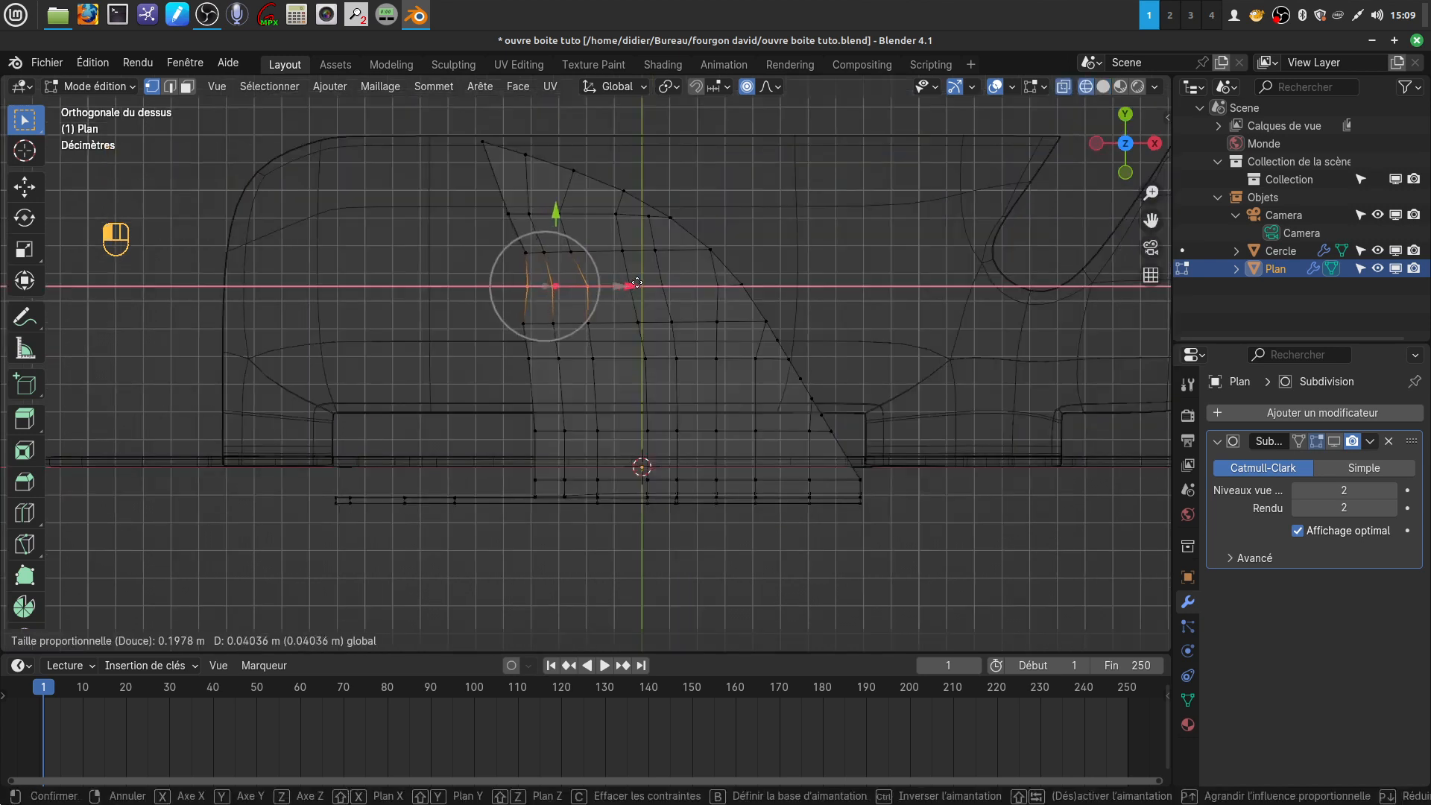
pyautogui.click(641, 283)
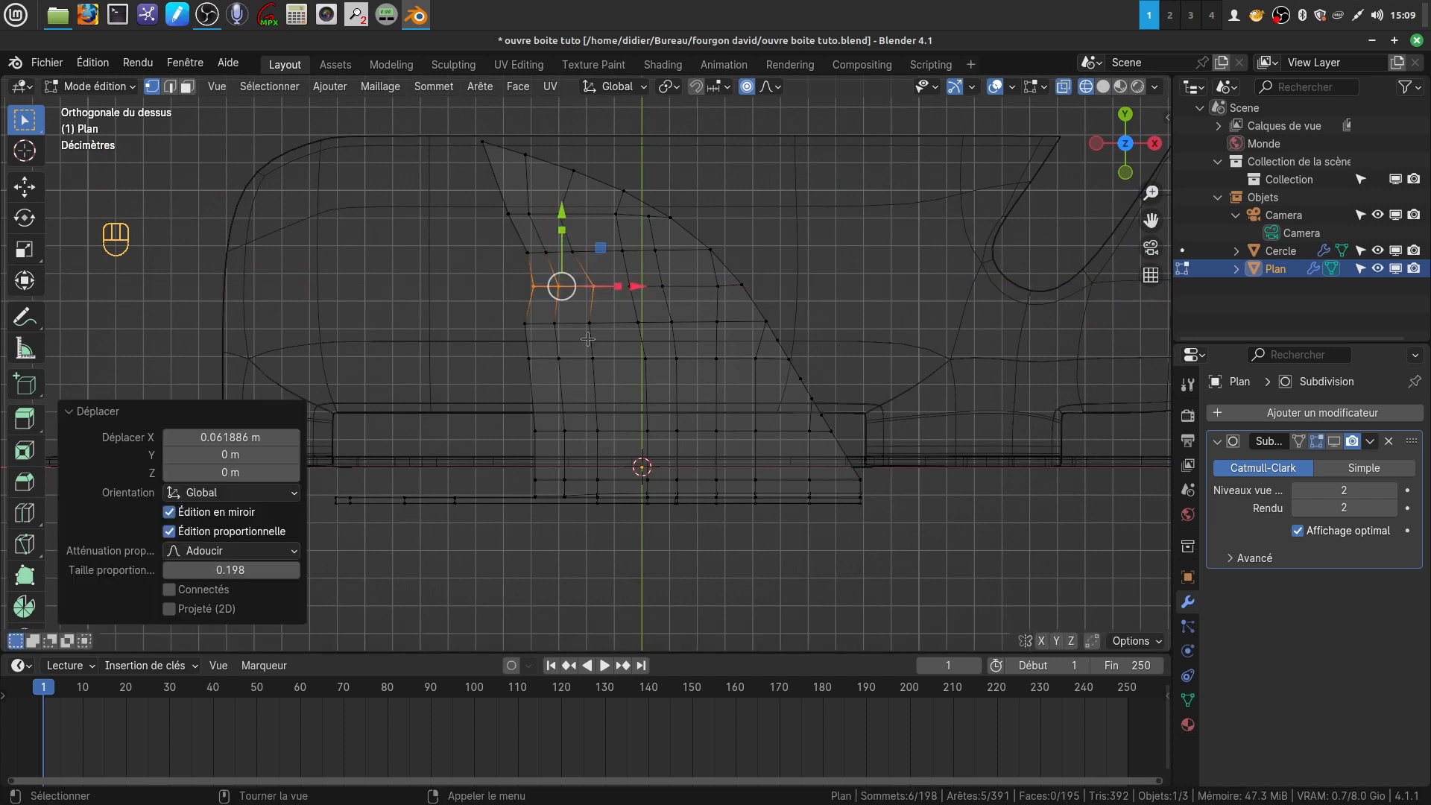
# Shift the concave-side vertices of the flap's fourth and fifth rows below the tip by about 0.054 m and 0.043 m in X
pyautogui.moveTo(506, 322); pyautogui.dragTo(633, 334)
pyautogui.press('g')
pyautogui.press('x')
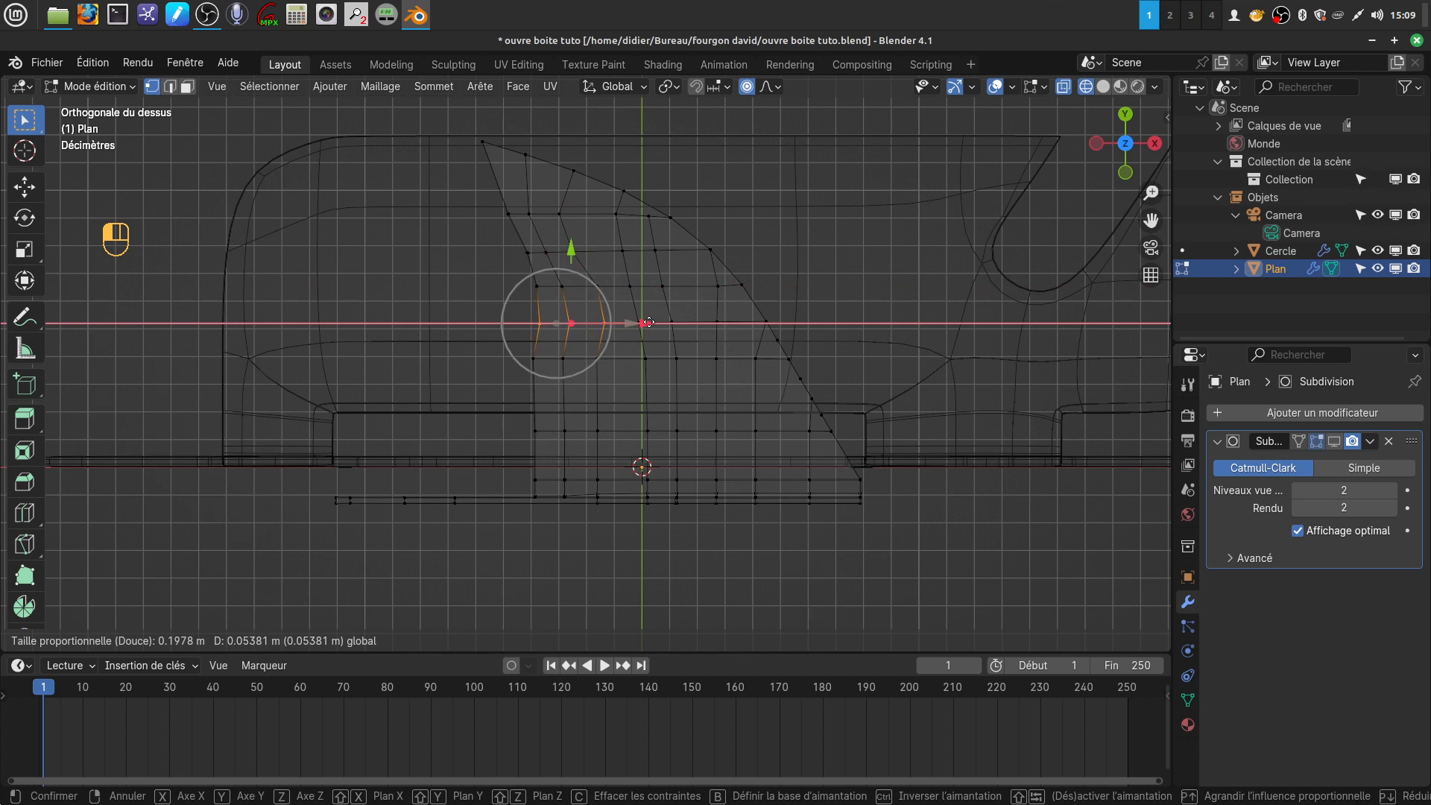
pyautogui.click(649, 322)
pyautogui.moveTo(516, 348); pyautogui.dragTo(659, 373)
pyautogui.press('g')
pyautogui.press('x')
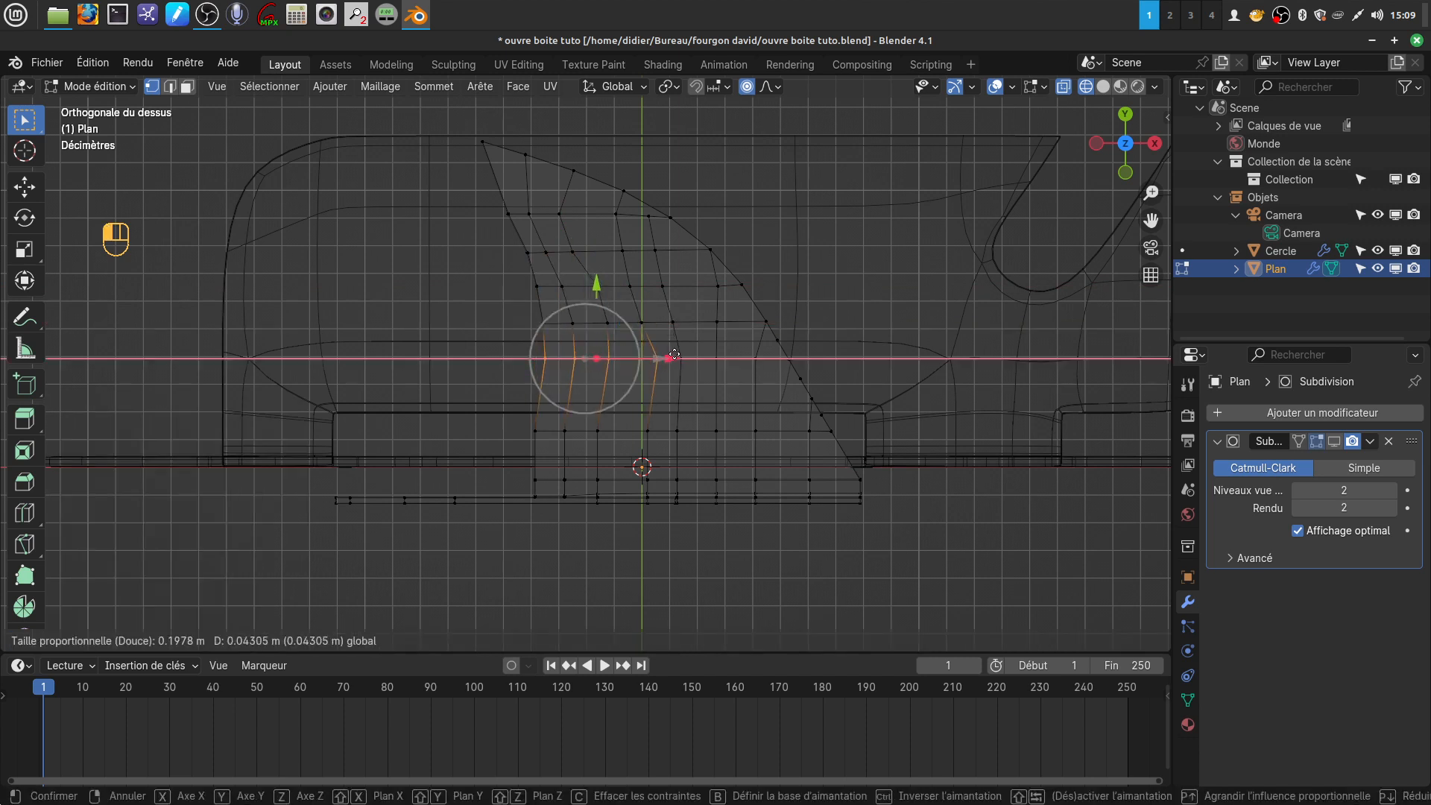
pyautogui.click(675, 355)
# Shift the concave-side vertices of the flap's sixth row by 0.03767 m and those of the first row below the tip by 0.016144 m in X
pyautogui.moveTo(520, 421); pyautogui.dragTo(688, 429)
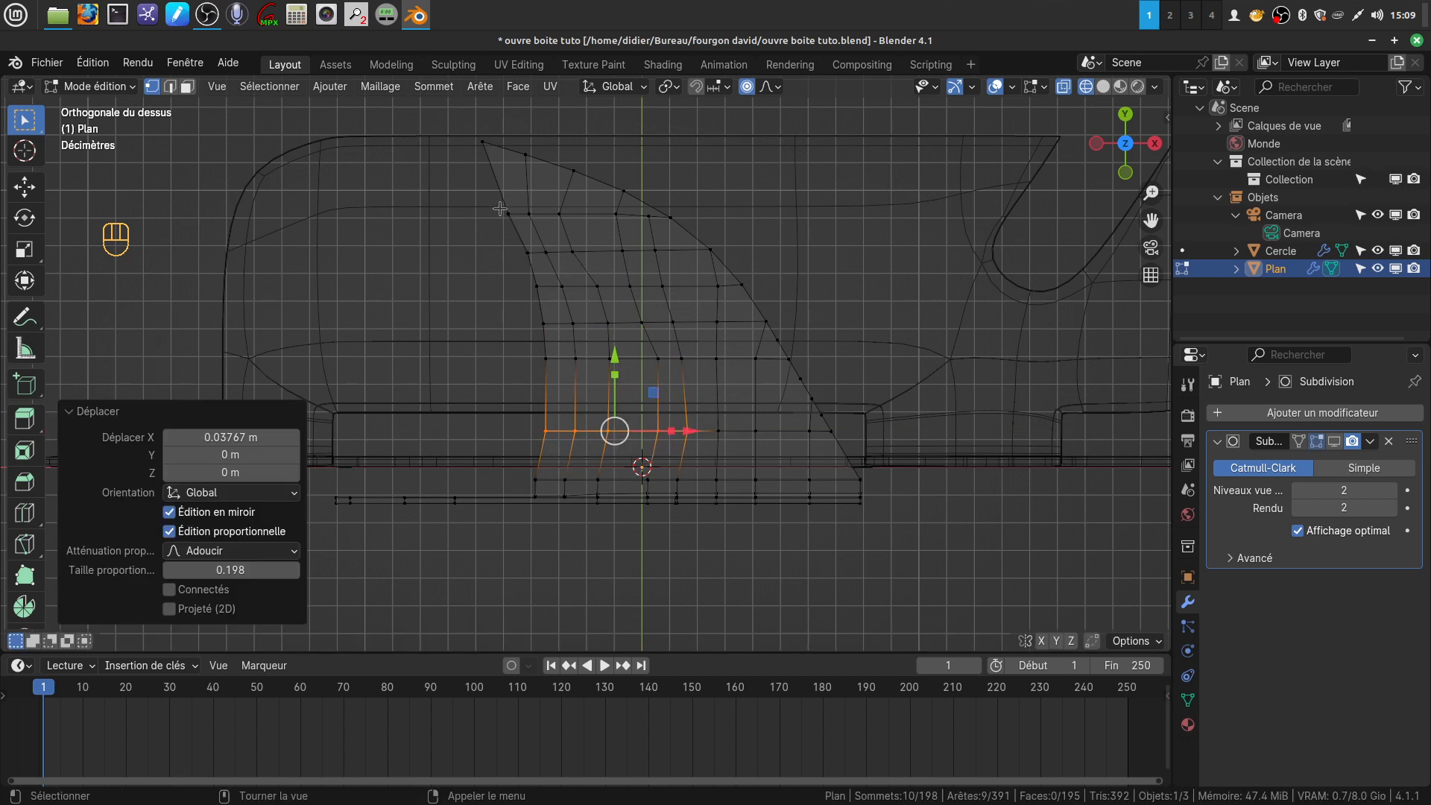
pyautogui.moveTo(499, 206); pyautogui.dragTo(608, 222)
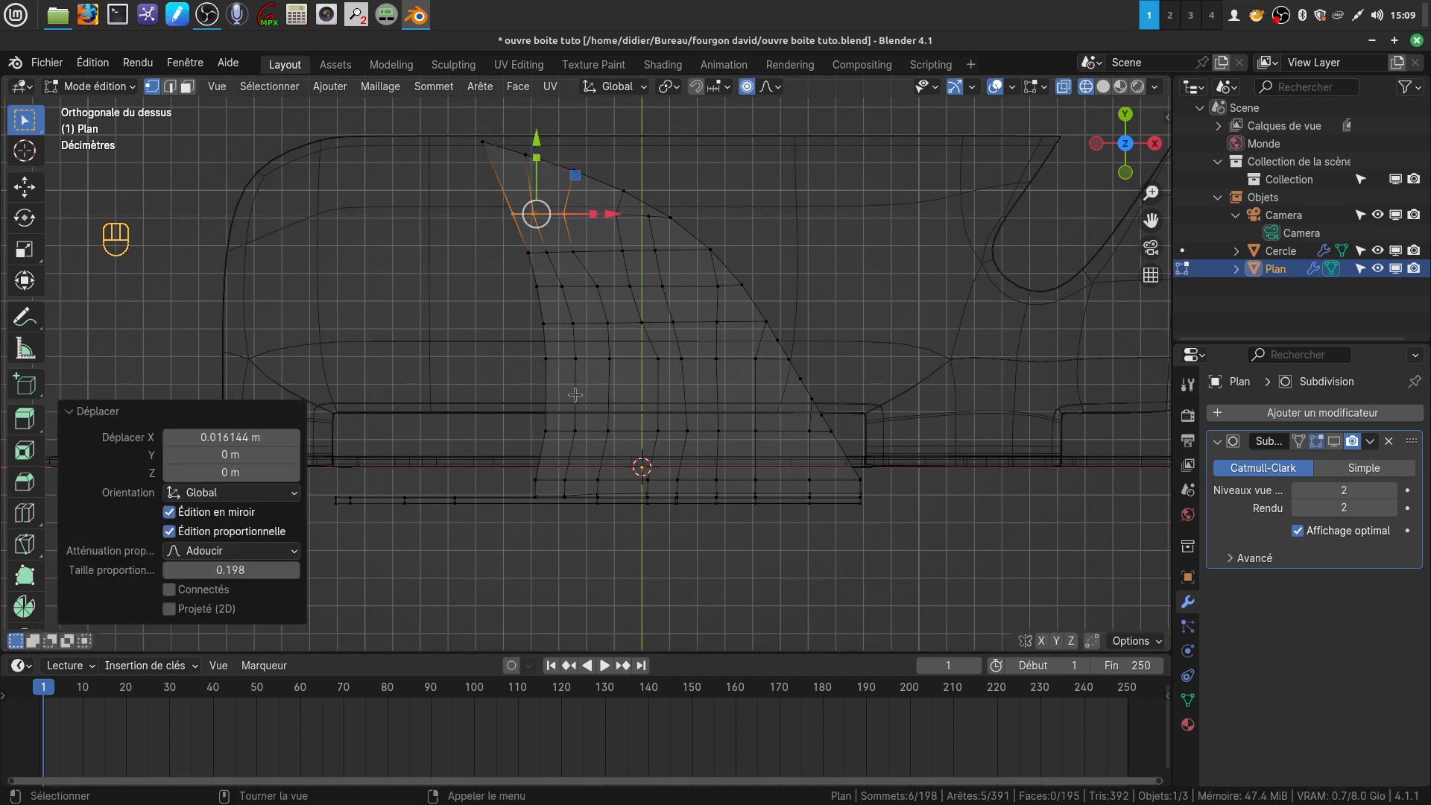
# Return to Object Mode in solid shading with the subdivision displayed and inspect the curved flap
pyautogui.press('z')
pyautogui.press('Tab')
pyautogui.scroll(2, 575, 395)
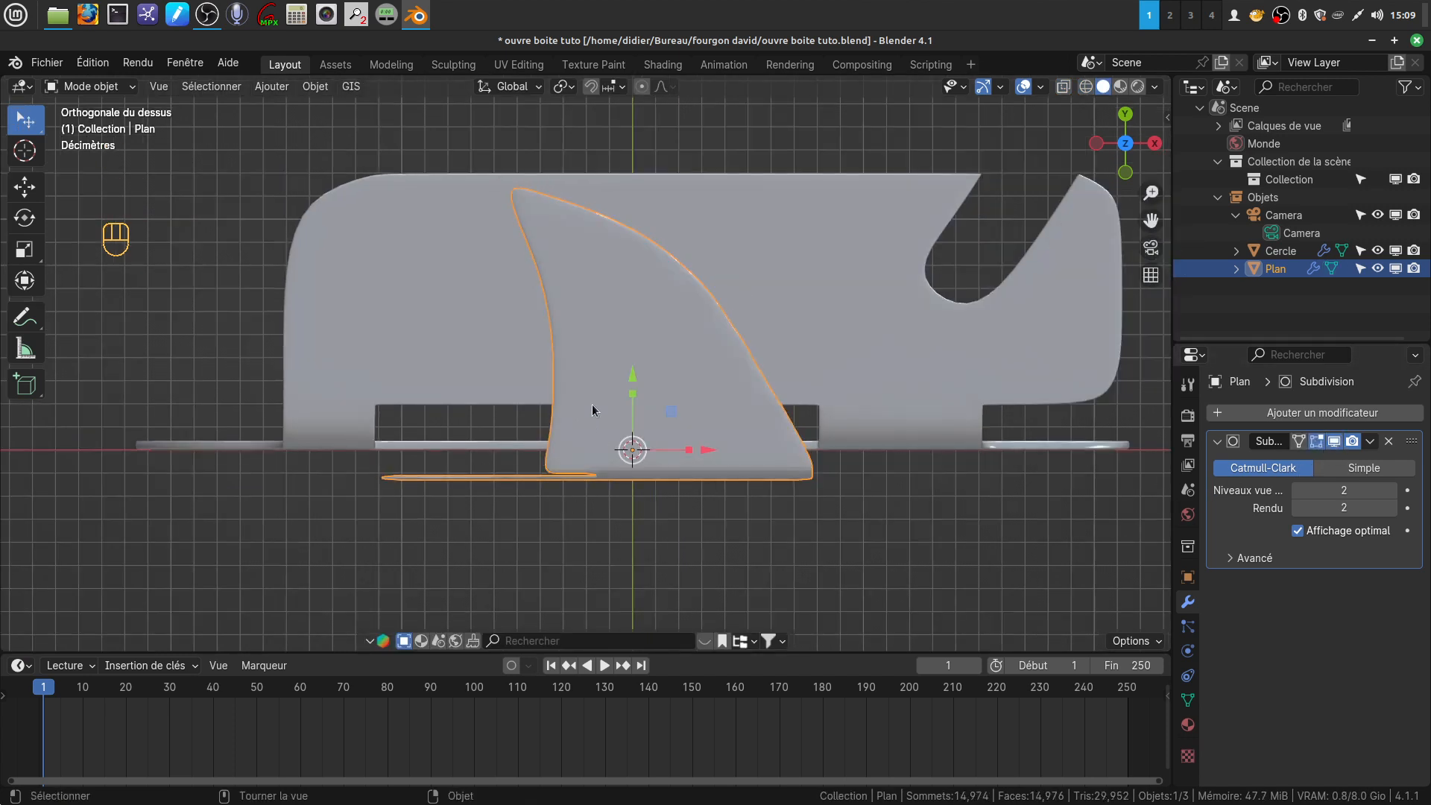
pyautogui.moveTo(566, 479); pyautogui.dragTo(633, 461, button='middle')
pyautogui.keyDown('shift'); pyautogui.moveTo(634, 461); pyautogui.dragTo(639, 411, button='middle'); pyautogui.keyUp('shift')
pyautogui.moveTo(589, 360)
pyautogui.mouseDown(button='middle')
pyautogui.moveTo(587, 326)
pyautogui.moveTo(577, 342)
pyautogui.mouseUp(button='middle')
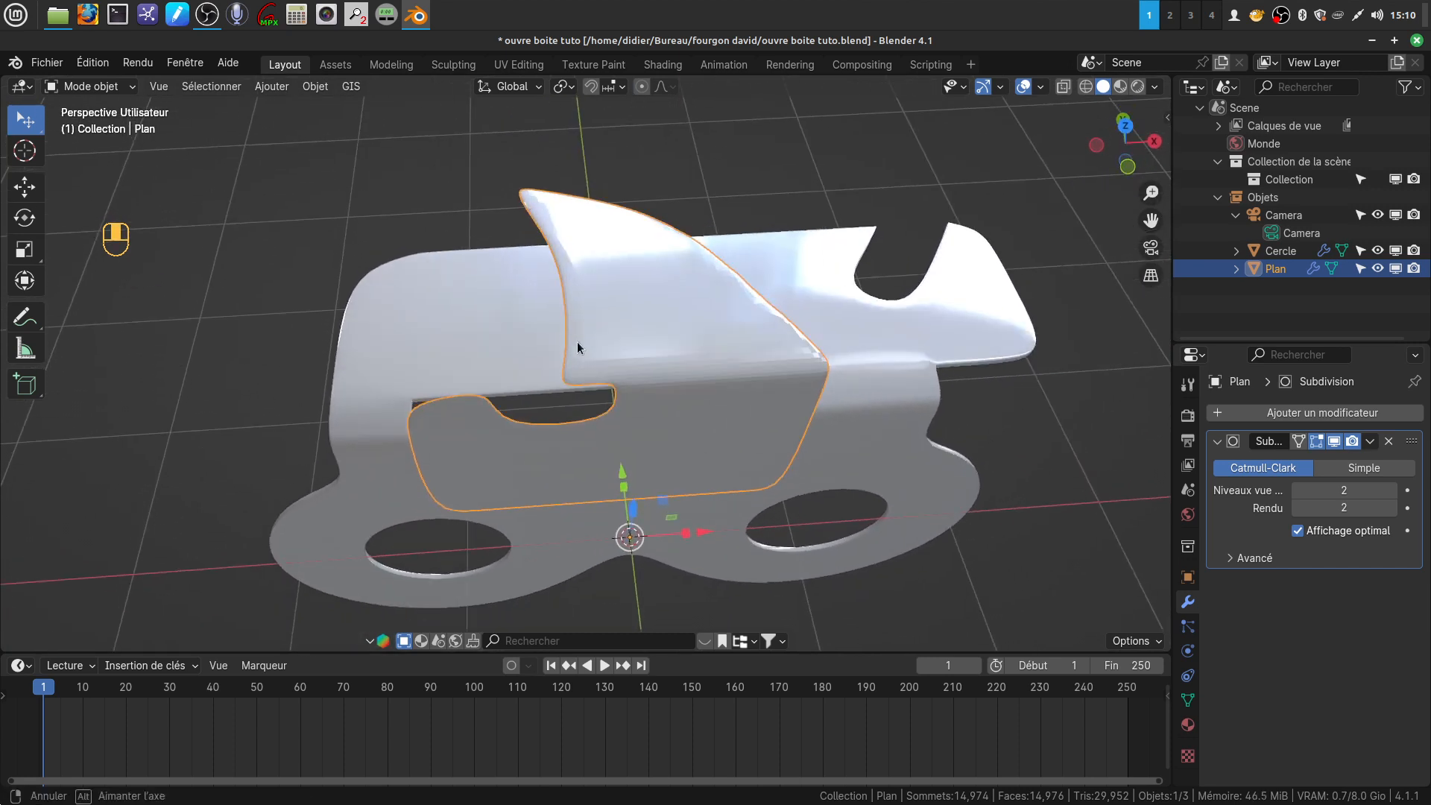
# Shade the bent part smooth and inspect its bend and notch
pyautogui.press('Tab')
pyautogui.press('Tab')
pyautogui.rightClick(627, 319)
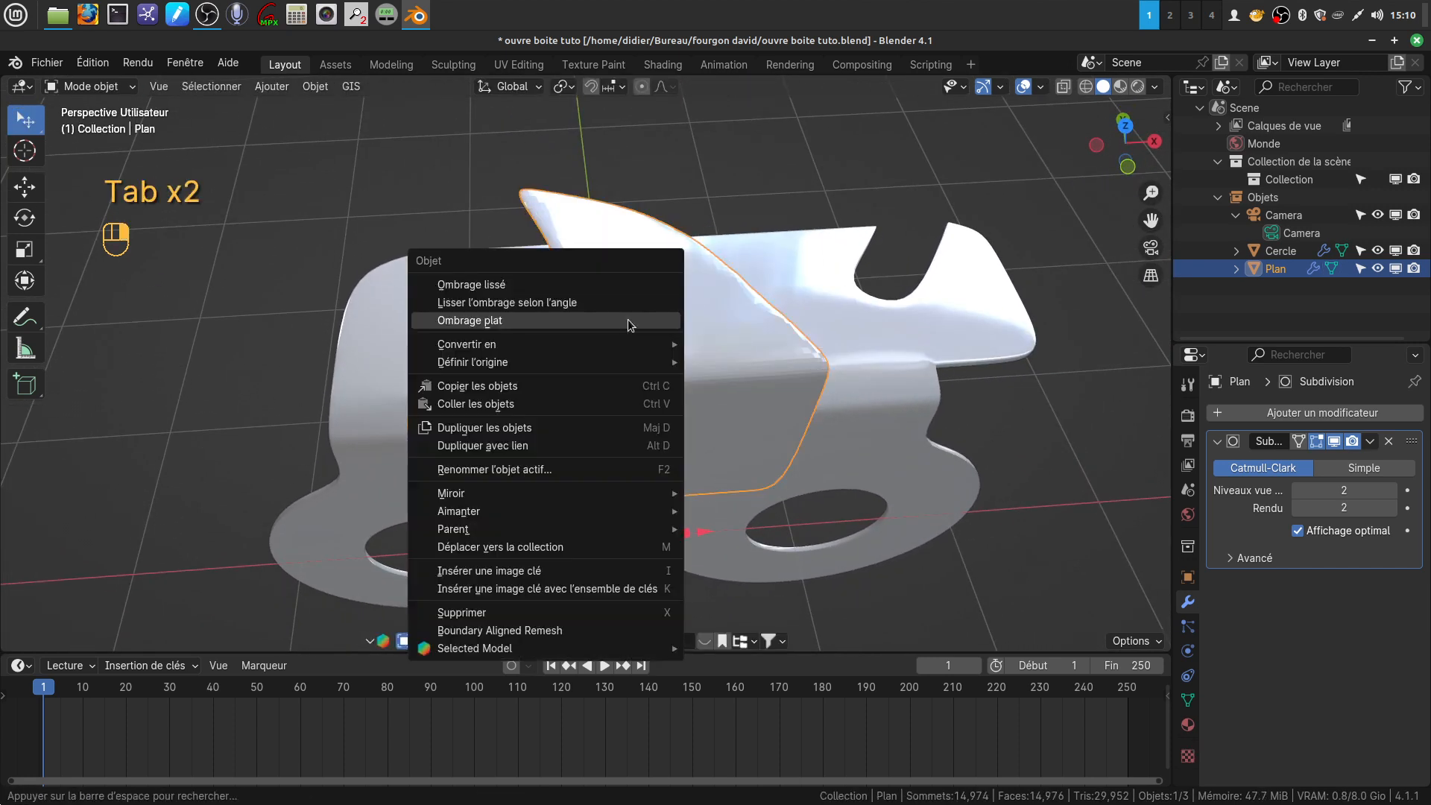
pyautogui.click(519, 283)
pyautogui.scroll(5, 754, 515)
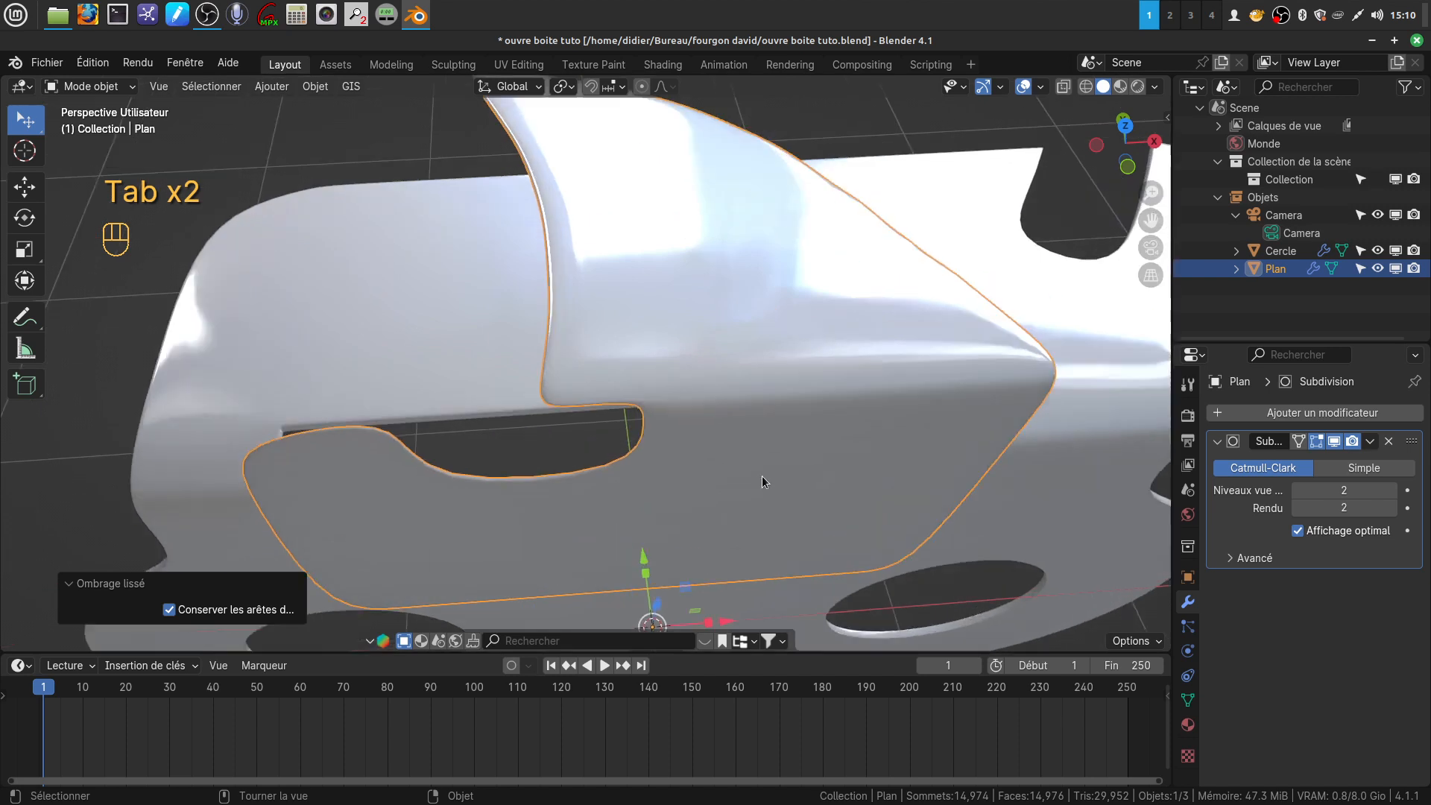
pyautogui.keyDown('shift'); pyautogui.moveTo(705, 445); pyautogui.dragTo(663, 382, button='middle'); pyautogui.keyUp('shift')
pyautogui.scroll(-3, 663, 382)
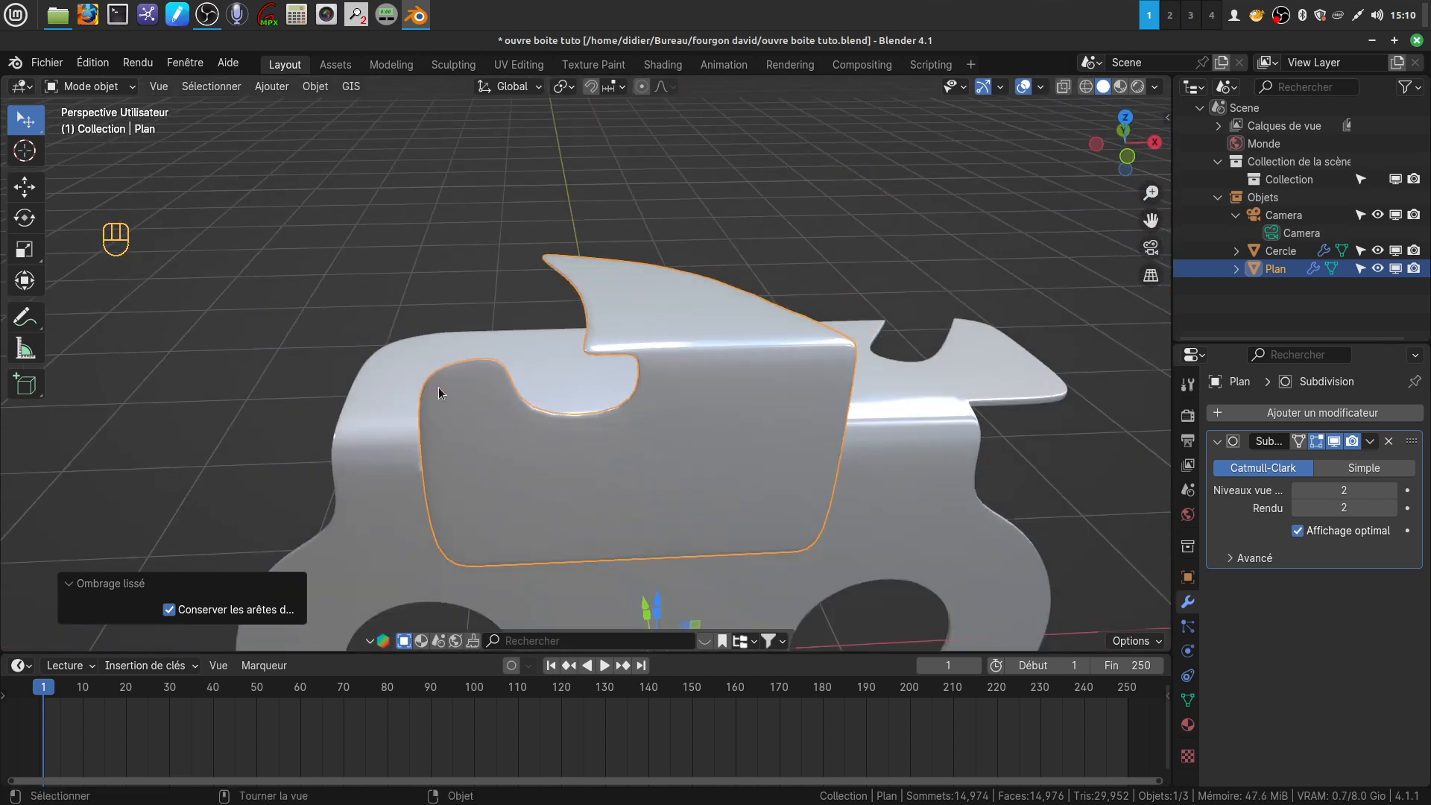
pyautogui.keyDown('shift'); pyautogui.moveTo(809, 463); pyautogui.dragTo(784, 471, button='middle'); pyautogui.keyUp('shift')
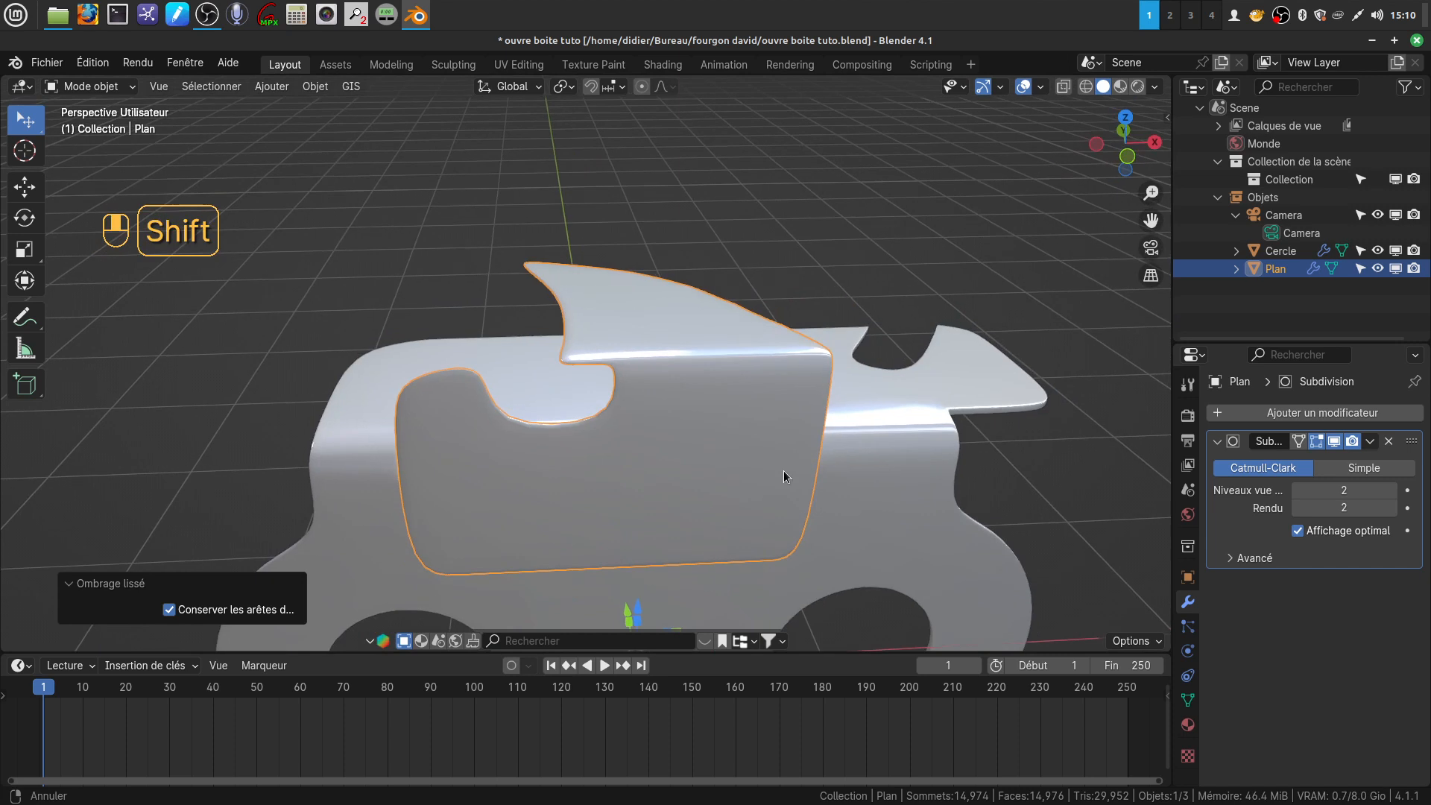
# Turn off the Subdivision modifier's viewport display and enter Edit Mode with edge selection near the small upright tab
pyautogui.click(1335, 441)
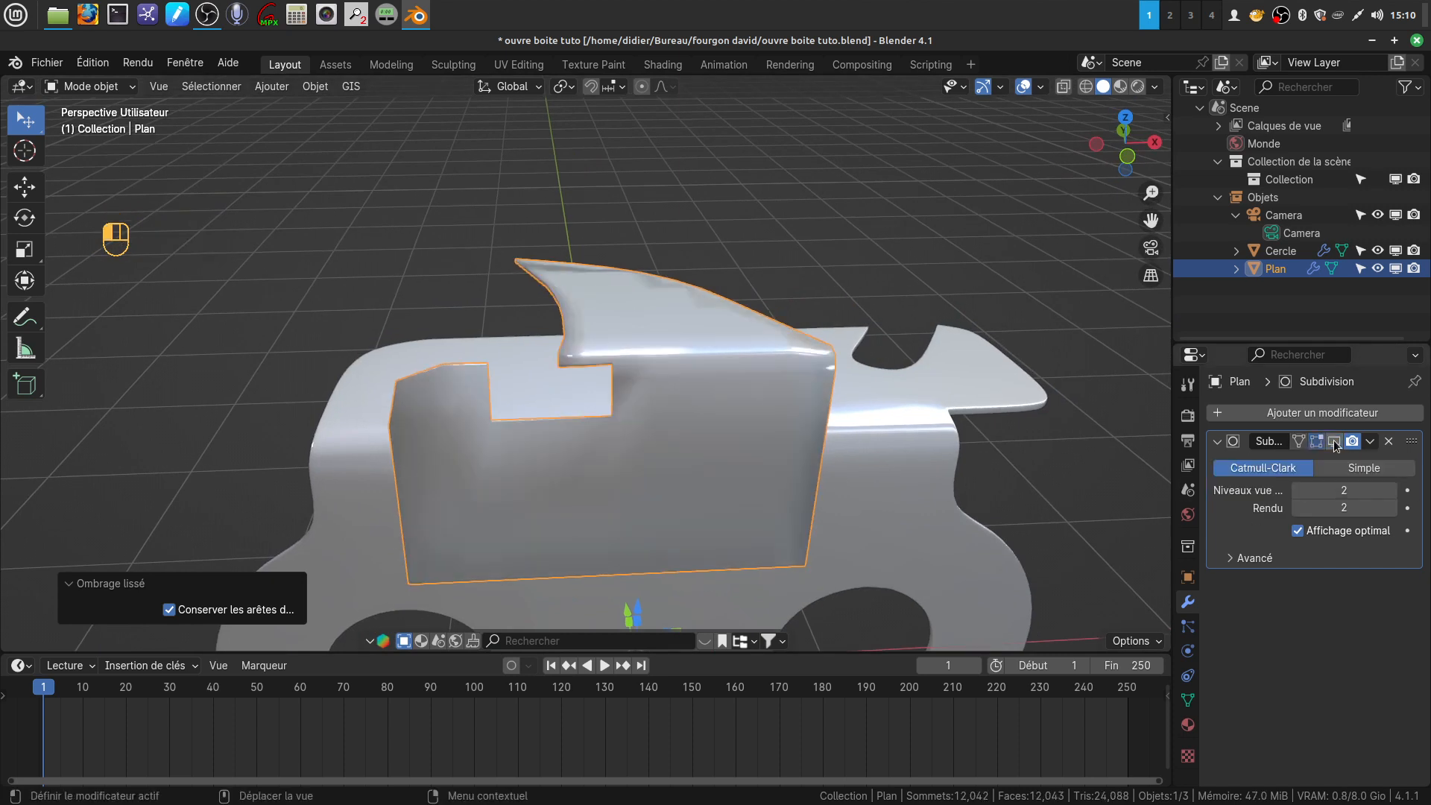
pyautogui.keyDown('shift'); pyautogui.moveTo(642, 438); pyautogui.dragTo(683, 410, button='middle'); pyautogui.keyUp('shift')
pyautogui.scroll(4, 586, 459)
pyautogui.moveTo(586, 454); pyautogui.dragTo(753, 494, button='middle')
pyautogui.keyDown('shift'); pyautogui.moveTo(548, 380); pyautogui.dragTo(547, 305, button='middle'); pyautogui.keyUp('shift')
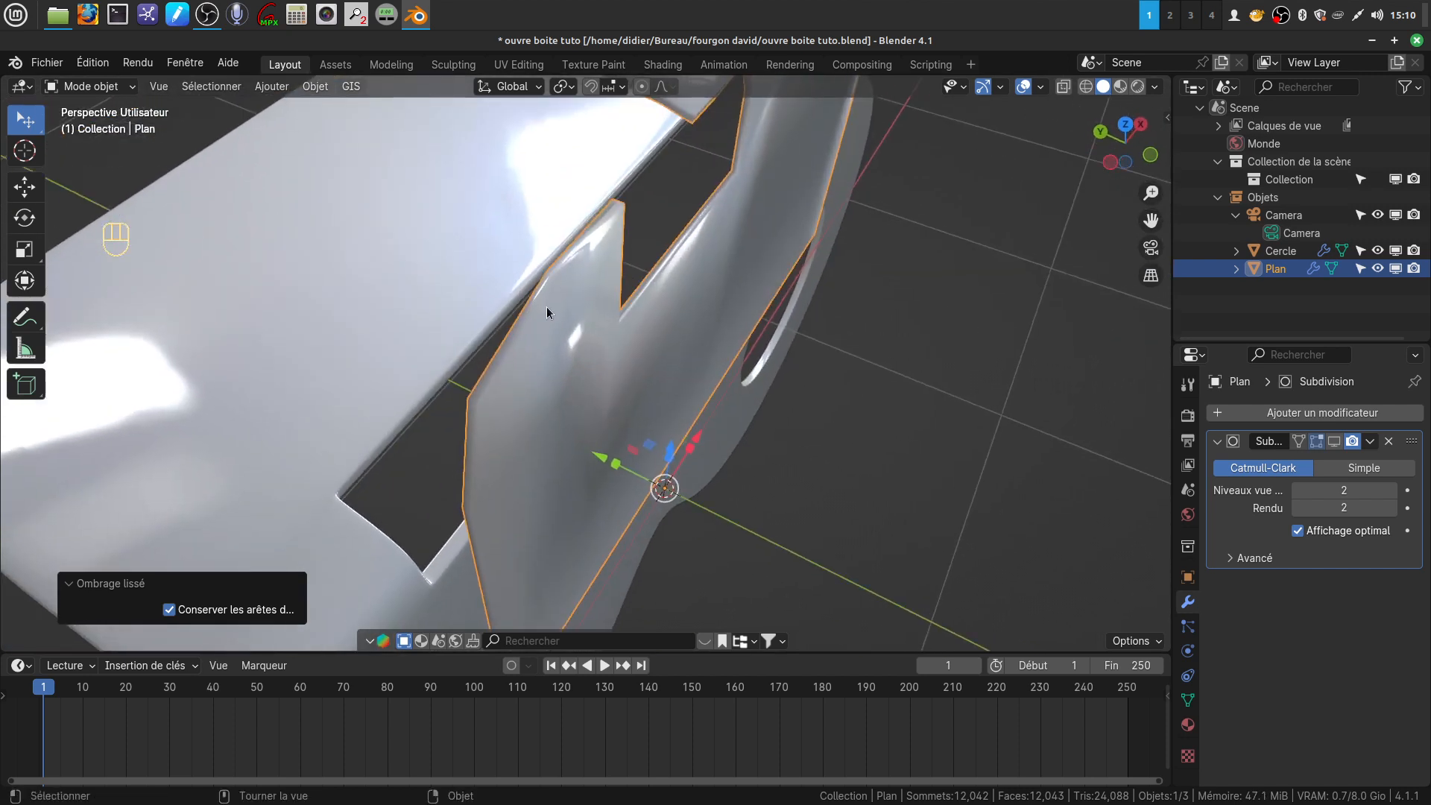
pyautogui.press('Tab')
pyautogui.keyDown('shift'); pyautogui.moveTo(592, 366); pyautogui.dragTo(573, 462, button='middle'); pyautogui.keyUp('shift')
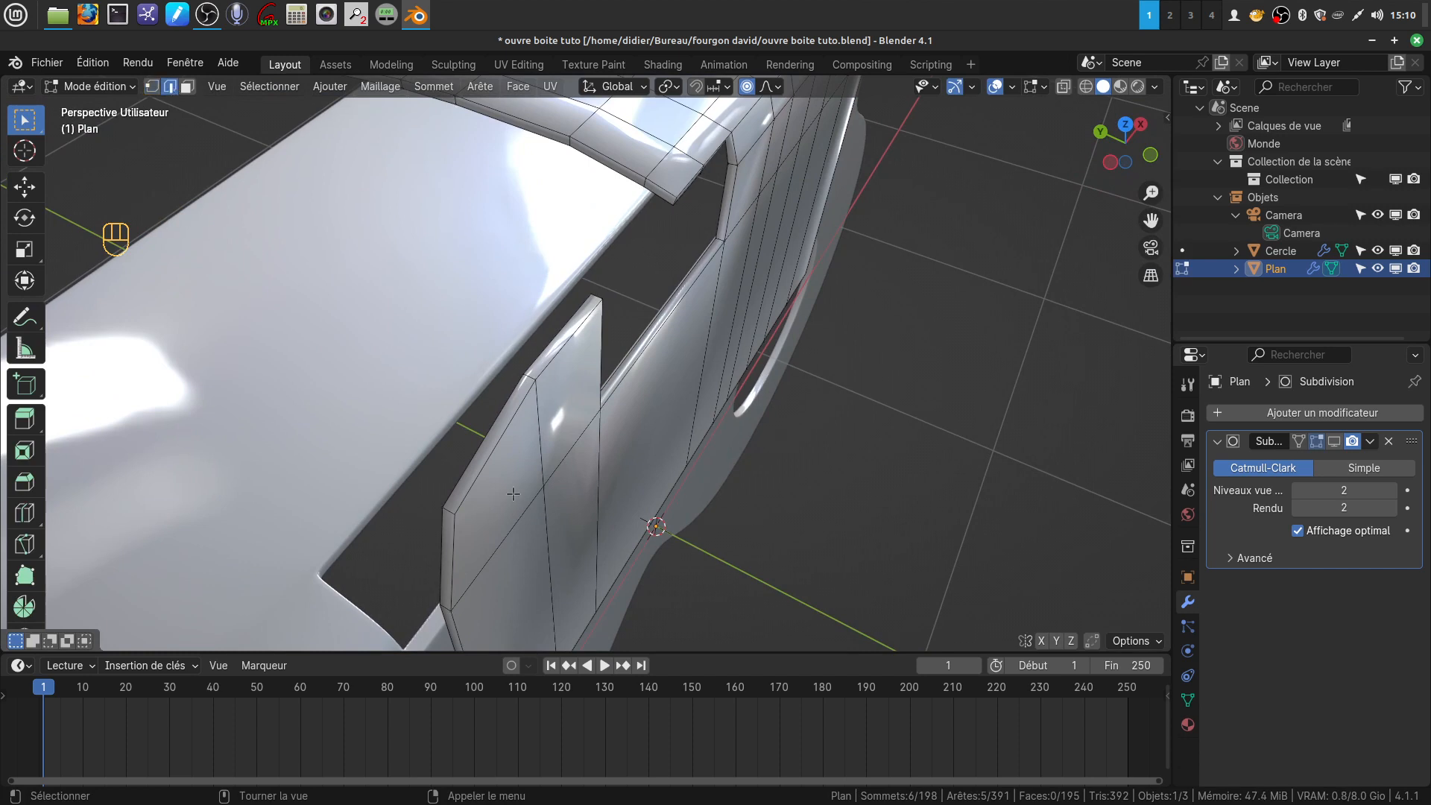
# Select the front and back border edges along the small tab's top, outer side and notch side
pyautogui.keyDown('alt'); pyautogui.click(470, 491); pyautogui.keyUp('alt')
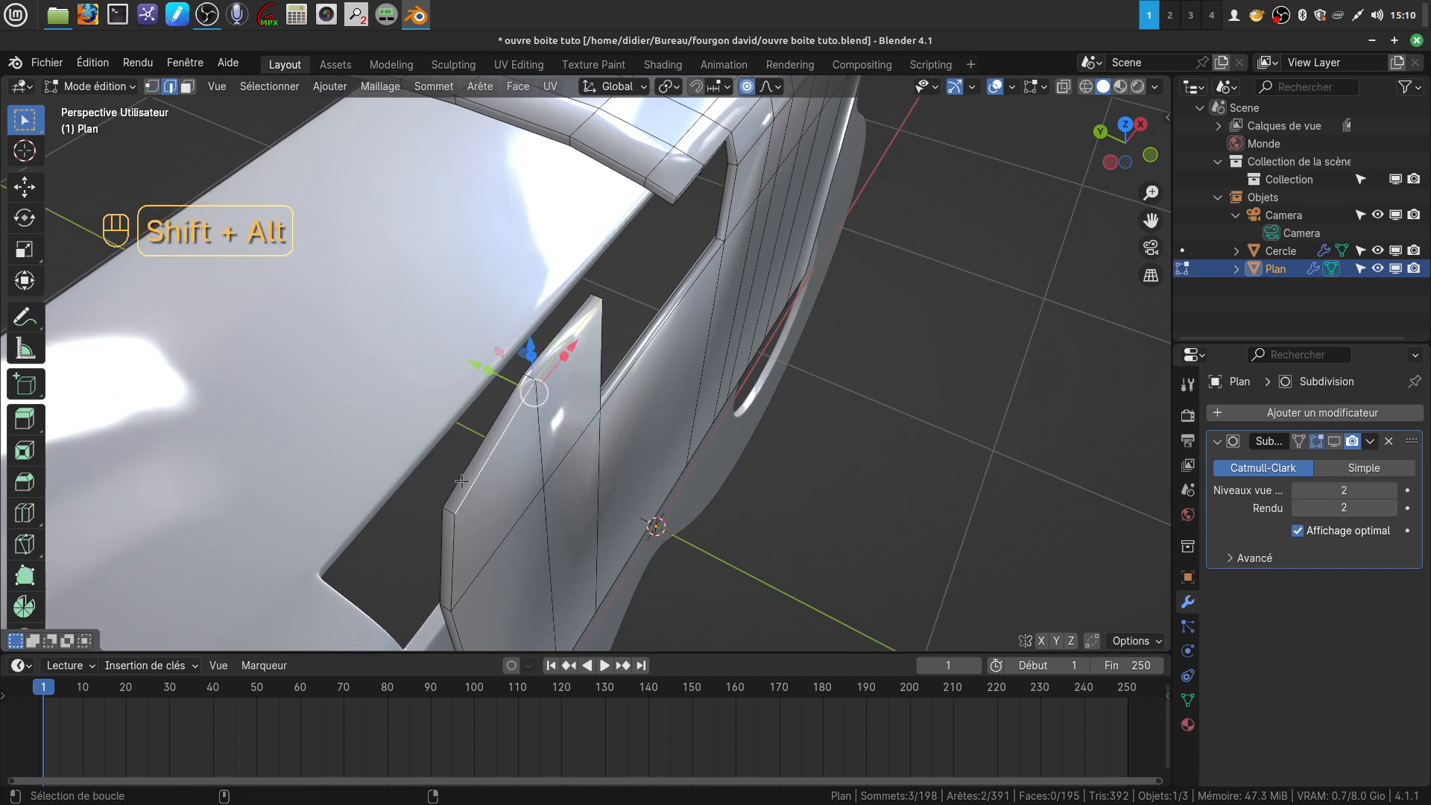
pyautogui.keyDown('alt'); pyautogui.keyDown('shift'); pyautogui.click(465, 523); pyautogui.keyUp('shift'); pyautogui.keyUp('alt')
pyautogui.keyDown('alt'); pyautogui.keyDown('shift'); pyautogui.click(442, 560); pyautogui.keyUp('shift'); pyautogui.keyUp('alt')
pyautogui.keyDown('alt'); pyautogui.keyDown('shift'); pyautogui.click(453, 554); pyautogui.keyUp('shift'); pyautogui.keyUp('alt')
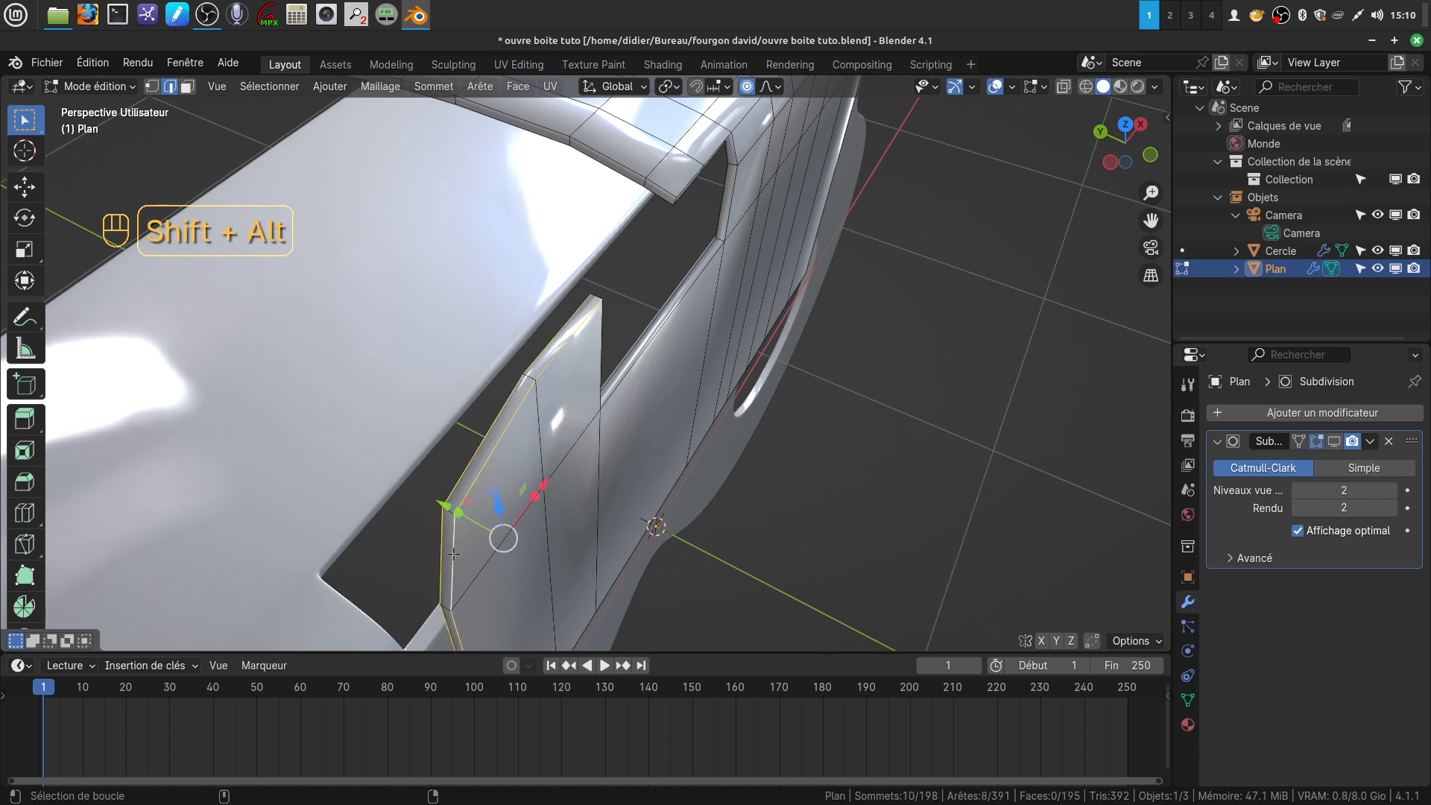
pyautogui.moveTo(643, 339); pyautogui.dragTo(558, 376, button='middle')
pyautogui.keyDown('alt'); pyautogui.keyDown('shift'); pyautogui.click(570, 325); pyautogui.keyUp('shift'); pyautogui.keyUp('alt')
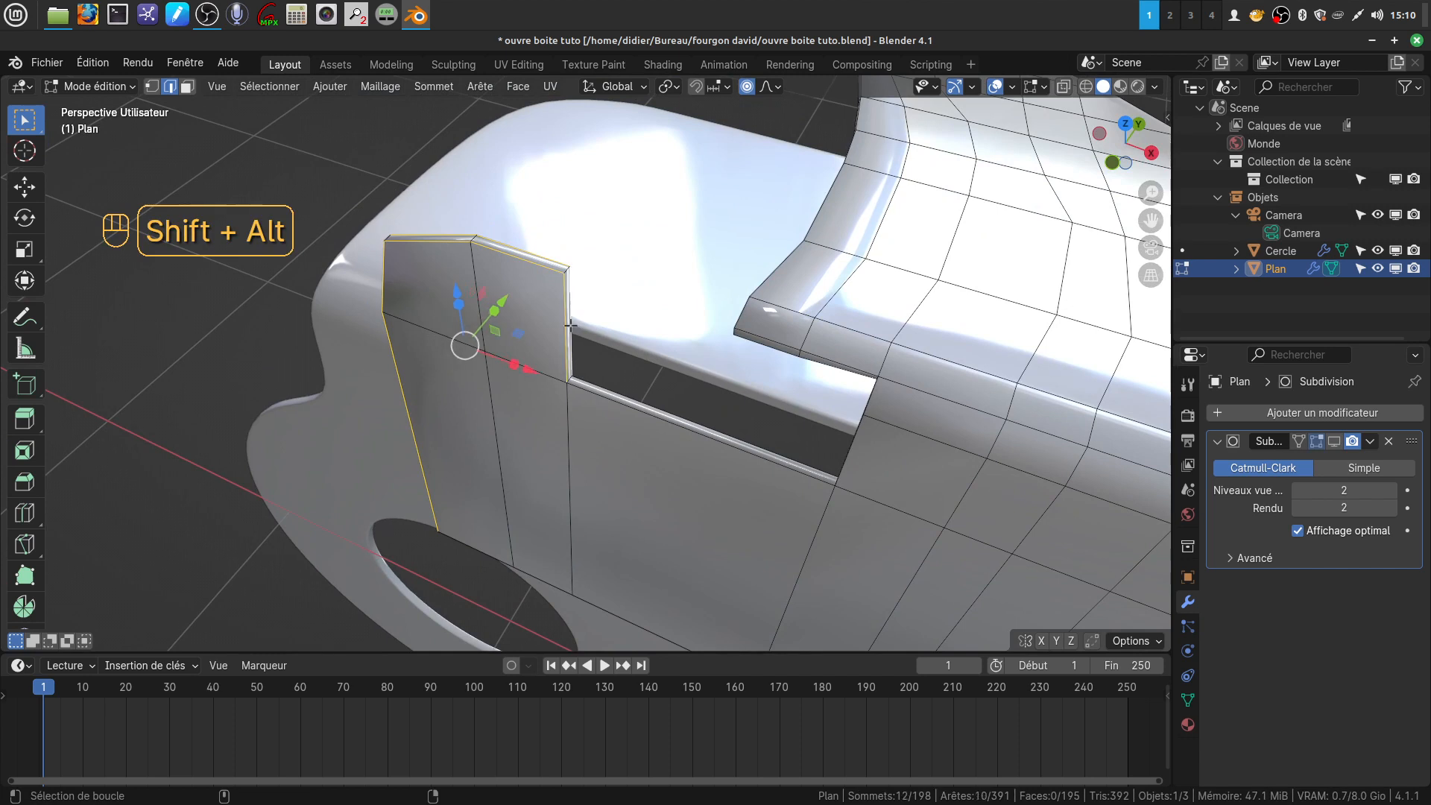
# Add the front and back border edges of the notch's bottom and far side to the selection
pyautogui.keyDown('alt'); pyautogui.keyDown('shift'); pyautogui.click(617, 403); pyautogui.keyUp('shift'); pyautogui.keyUp('alt')
pyautogui.keyDown('alt'); pyautogui.keyDown('shift'); pyautogui.click(629, 397); pyautogui.keyUp('shift'); pyautogui.keyUp('alt')
pyautogui.keyDown('alt'); pyautogui.keyDown('shift'); pyautogui.click(851, 450); pyautogui.keyUp('shift'); pyautogui.keyUp('alt')
pyautogui.moveTo(851, 450); pyautogui.dragTo(831, 485, button='middle')
pyautogui.keyDown('alt'); pyautogui.keyDown('shift'); pyautogui.click(859, 481); pyautogui.keyUp('shift'); pyautogui.keyUp('alt')
pyautogui.scroll(2, 832, 485)
# Add the border edges along the flap's notch-side end and concave side up to the tip to the selection
pyautogui.keyDown('alt'); pyautogui.keyDown('shift'); pyautogui.click(793, 343); pyautogui.keyUp('shift'); pyautogui.keyUp('alt')
pyautogui.keyDown('alt'); pyautogui.keyDown('shift'); pyautogui.click(776, 319); pyautogui.keyUp('shift'); pyautogui.keyUp('alt')
pyautogui.keyDown('alt'); pyautogui.keyDown('shift'); pyautogui.click(721, 315); pyautogui.keyUp('shift'); pyautogui.keyUp('alt')
pyautogui.keyDown('alt'); pyautogui.keyDown('shift'); pyautogui.click(722, 333); pyautogui.keyUp('shift'); pyautogui.keyUp('alt')
pyautogui.moveTo(721, 333); pyautogui.dragTo(755, 367, button='middle')
pyautogui.keyDown('alt'); pyautogui.keyDown('shift'); pyautogui.click(779, 377); pyautogui.keyUp('shift'); pyautogui.keyUp('alt')
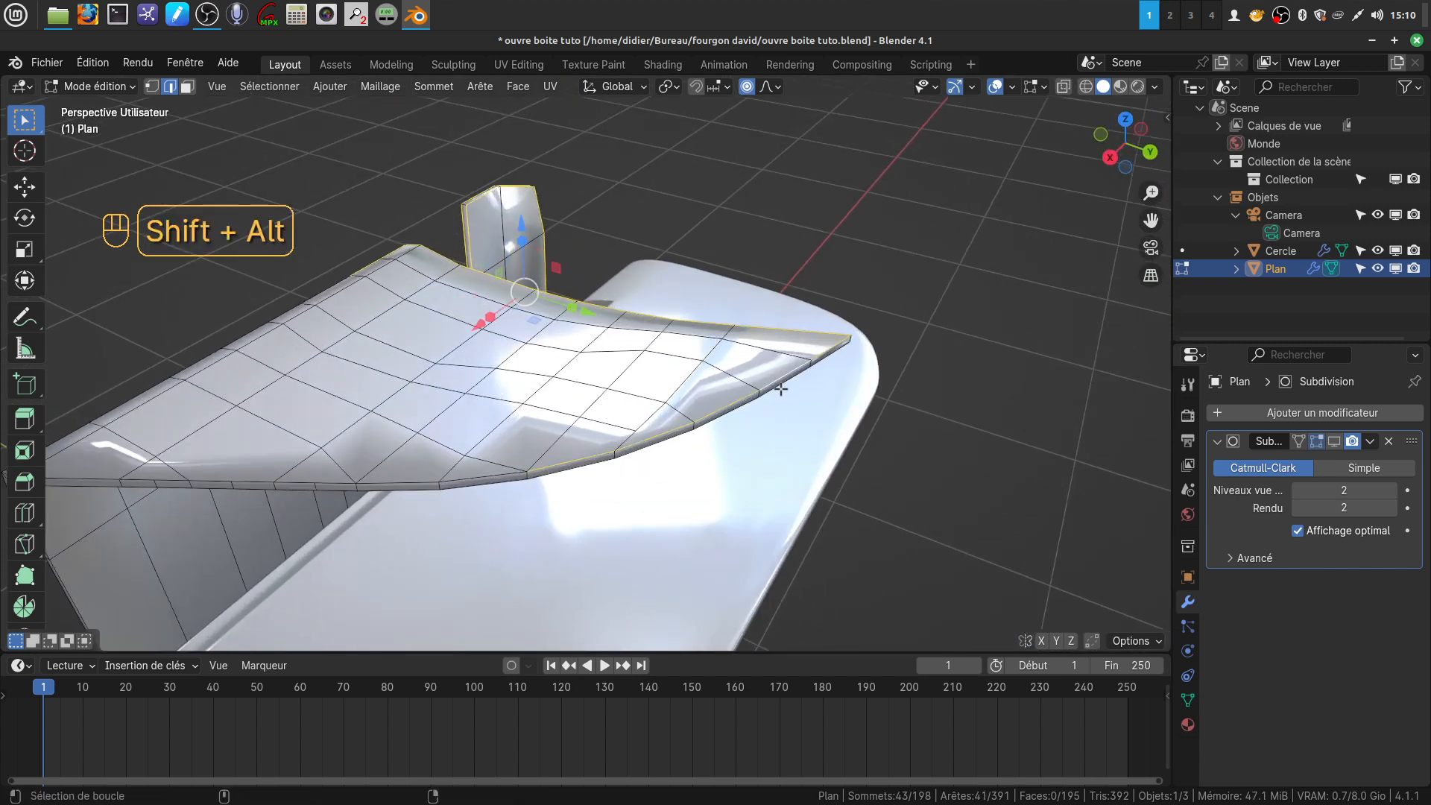
# Add the upper and lower border edges along the flap's convex side, from the tip to the bend, to the selection
pyautogui.keyDown('shift'); pyautogui.moveTo(779, 377); pyautogui.dragTo(674, 361, button='middle'); pyautogui.keyUp('shift')
pyautogui.keyDown('alt'); pyautogui.keyDown('shift'); pyautogui.click(646, 395); pyautogui.keyUp('shift'); pyautogui.keyUp('alt')
pyautogui.keyDown('alt'); pyautogui.keyDown('shift'); pyautogui.click(543, 392); pyautogui.keyUp('shift'); pyautogui.keyUp('alt')
pyautogui.keyDown('alt'); pyautogui.keyDown('shift'); pyautogui.click(548, 384); pyautogui.keyUp('shift'); pyautogui.keyUp('alt')
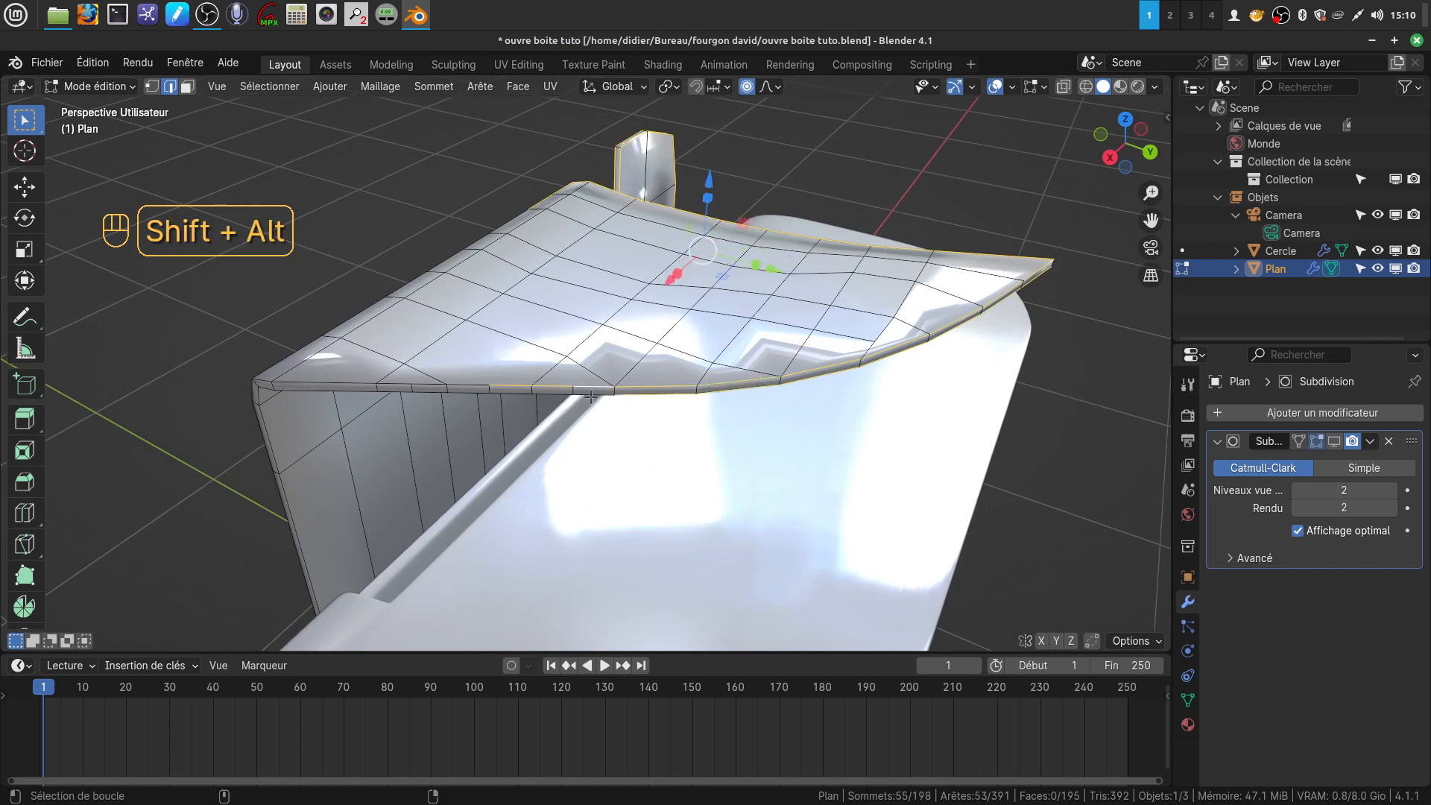
pyautogui.keyDown('alt'); pyautogui.keyDown('shift'); pyautogui.click(537, 392); pyautogui.keyUp('shift'); pyautogui.keyUp('alt')
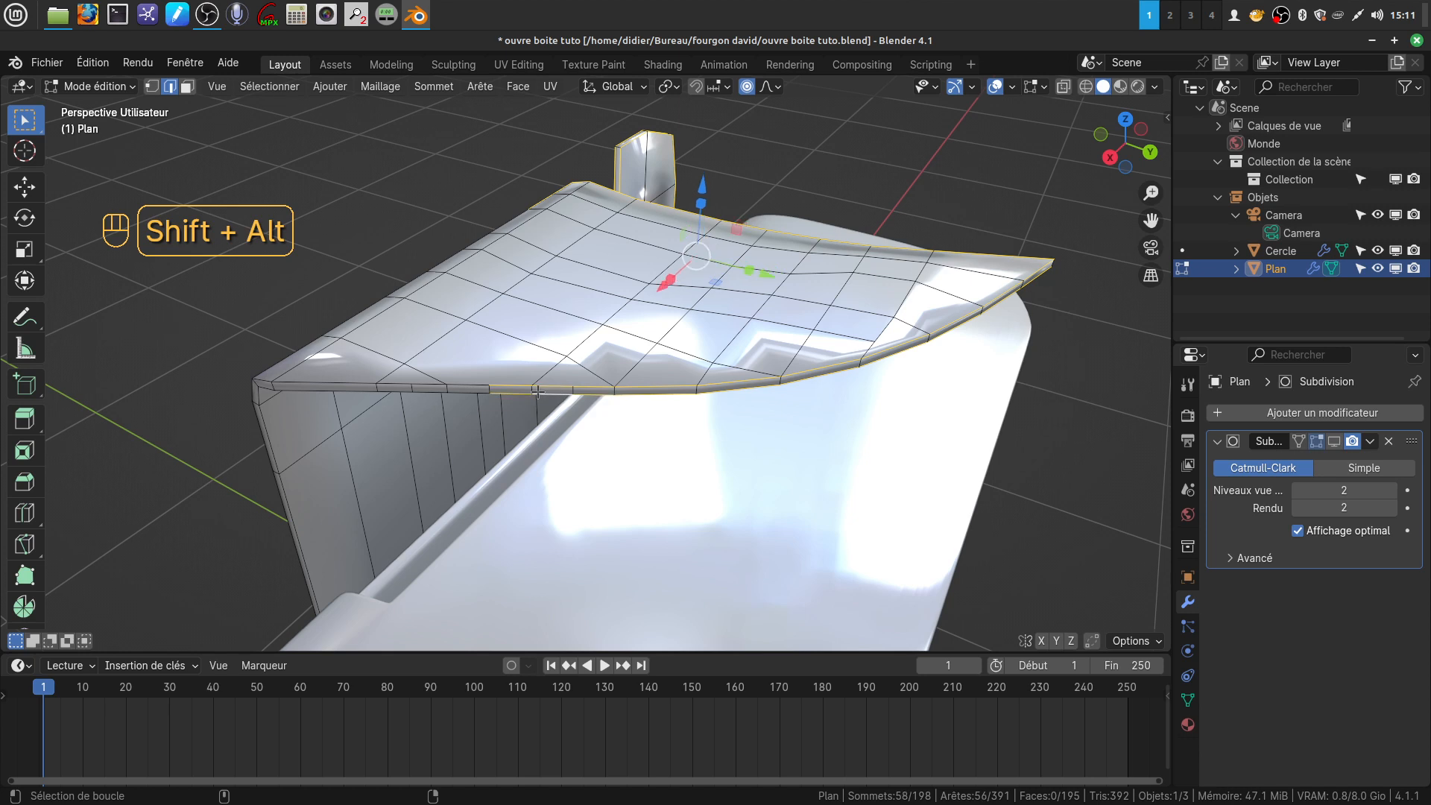
pyautogui.keyDown('alt'); pyautogui.keyDown('shift'); pyautogui.click(468, 384); pyautogui.keyUp('shift'); pyautogui.keyUp('alt')
pyautogui.keyDown('alt'); pyautogui.keyDown('shift'); pyautogui.click(430, 391); pyautogui.keyUp('shift'); pyautogui.keyUp('alt')
pyautogui.keyDown('alt'); pyautogui.keyDown('shift'); pyautogui.click(397, 386); pyautogui.keyUp('shift'); pyautogui.keyUp('alt')
pyautogui.keyDown('alt'); pyautogui.keyDown('shift'); pyautogui.click(394, 388); pyautogui.keyUp('shift'); pyautogui.keyUp('alt')
# Add the front and back border edges along the vertical face's bottom to the selection
pyautogui.moveTo(394, 388); pyautogui.dragTo(706, 316, button='middle')
pyautogui.scroll(4, 715, 380)
pyautogui.moveTo(717, 386); pyautogui.dragTo(816, 292, button='middle')
pyautogui.keyDown('shift'); pyautogui.moveTo(569, 448); pyautogui.dragTo(976, 221, button='middle'); pyautogui.keyUp('shift')
pyautogui.keyDown('alt'); pyautogui.keyDown('shift'); pyautogui.click(757, 297); pyautogui.keyUp('shift'); pyautogui.keyUp('alt')
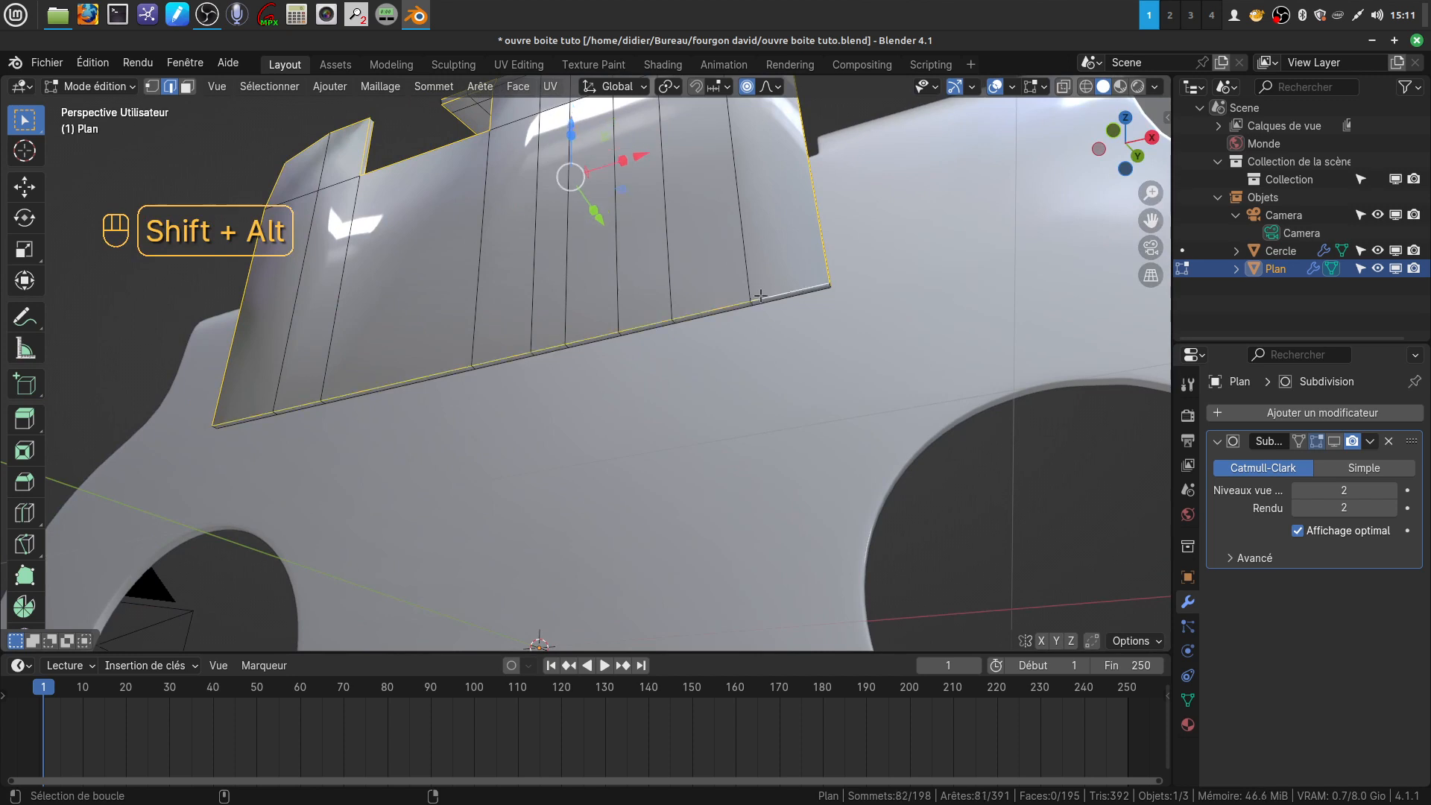
pyautogui.keyDown('alt'); pyautogui.keyDown('shift'); pyautogui.click(708, 315); pyautogui.keyUp('shift'); pyautogui.keyUp('alt')
# Add the short thickness edges at the vertical face's two bottom corners to the selection
pyautogui.moveTo(708, 316); pyautogui.dragTo(644, 411, button='middle')
pyautogui.scroll(2, 663, 492)
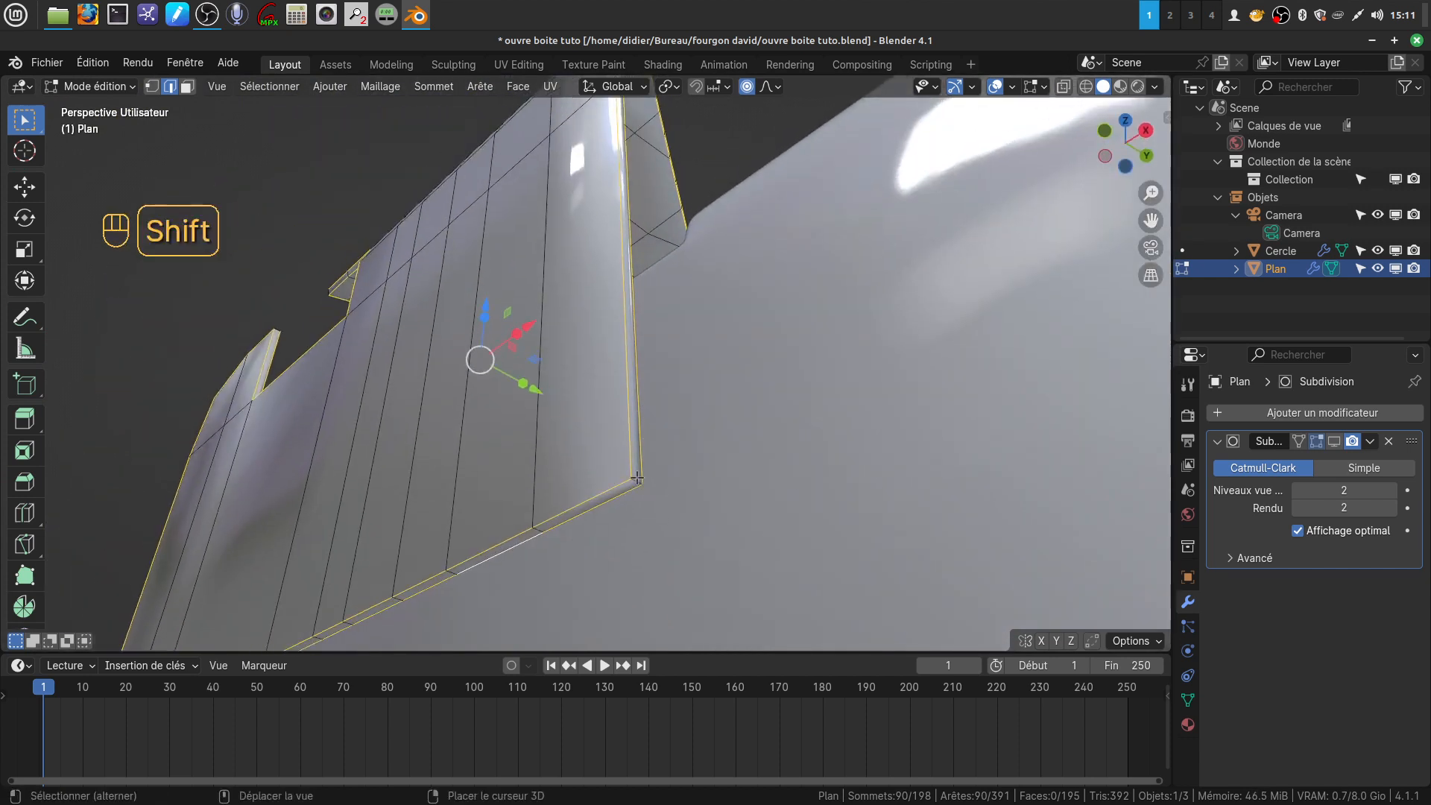
pyautogui.moveTo(454, 462); pyautogui.dragTo(738, 517, button='middle')
pyautogui.scroll(3, 734, 520)
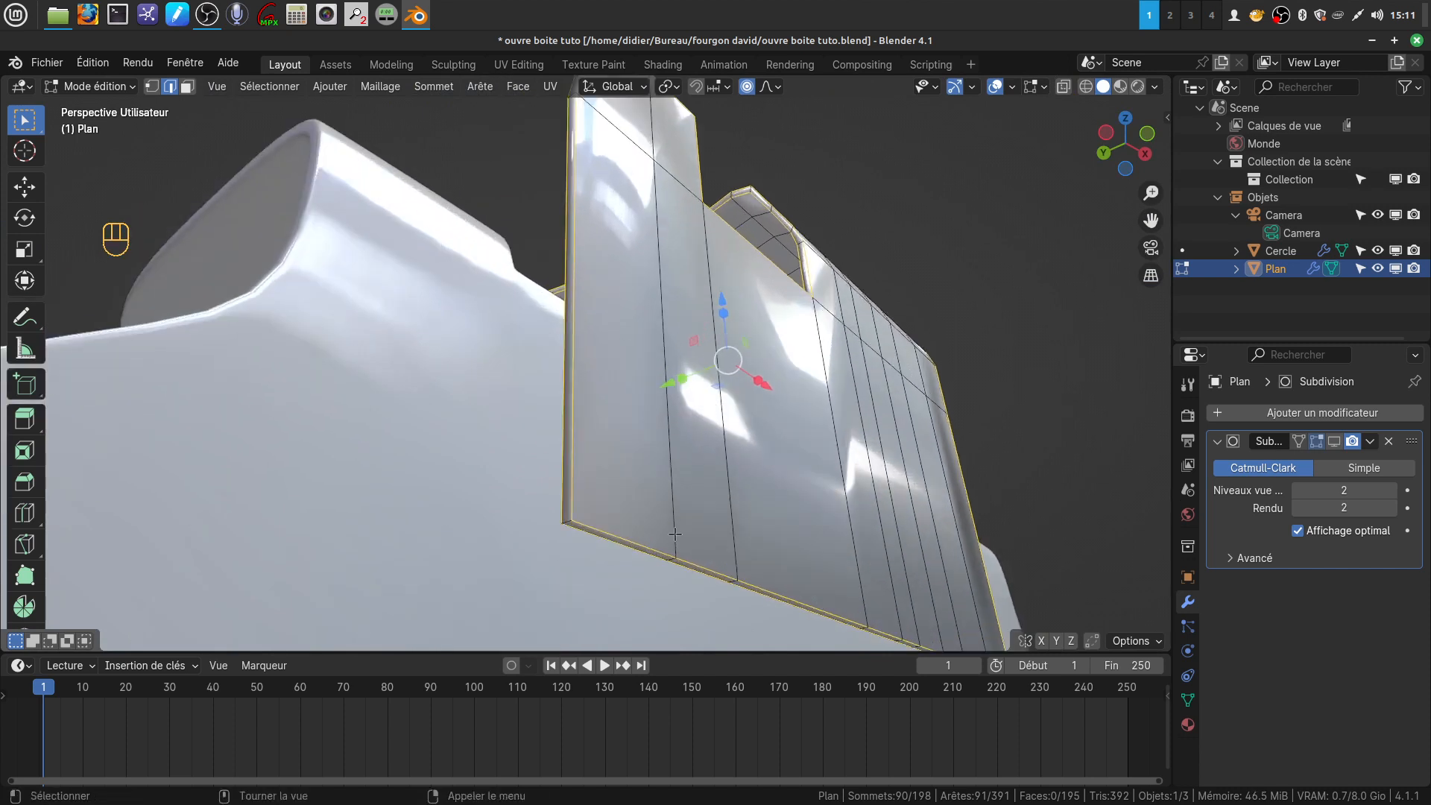
pyautogui.scroll(-1, 601, 542)
pyautogui.press('shift')
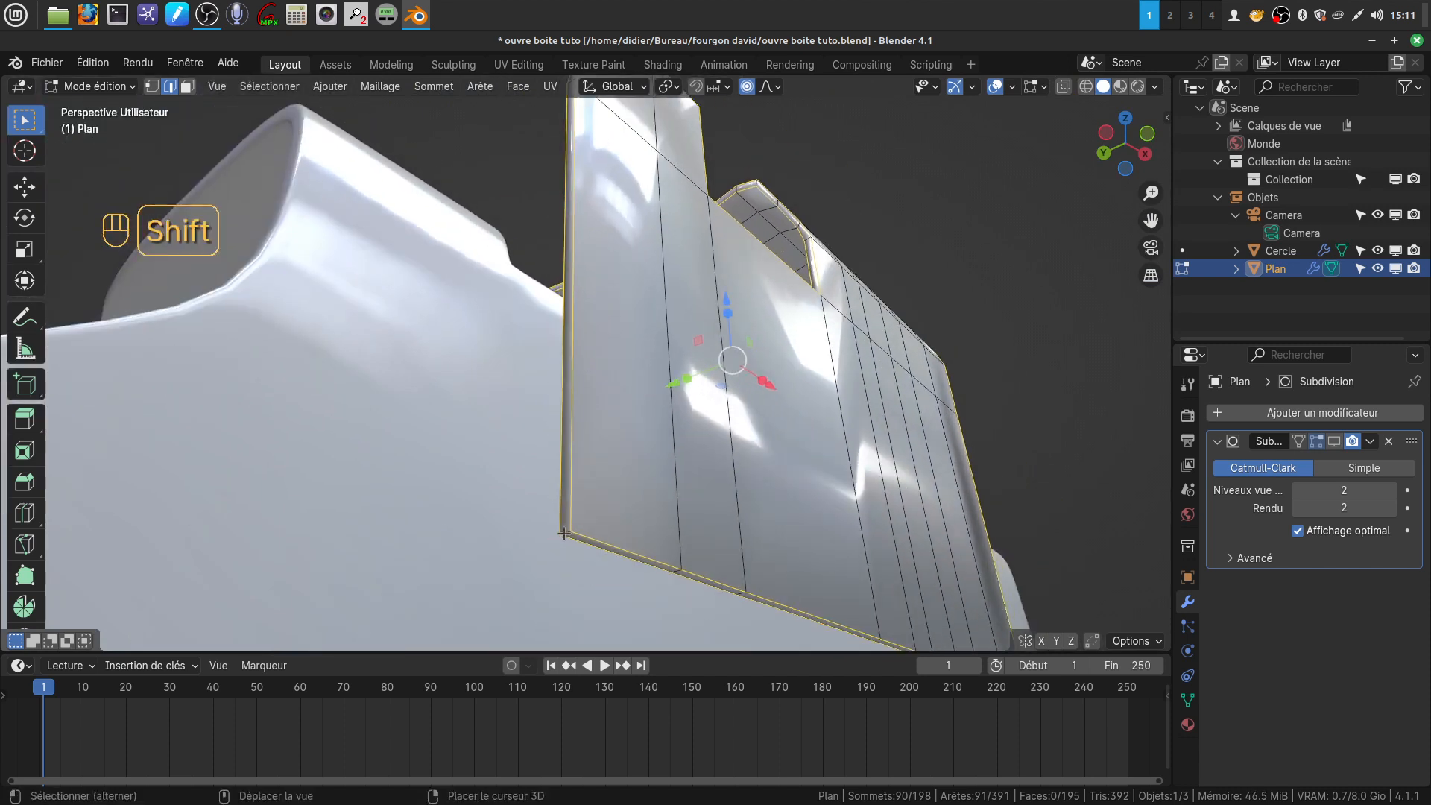
pyautogui.scroll(-3, 691, 368)
pyautogui.moveTo(711, 287); pyautogui.dragTo(591, 480, button='middle')
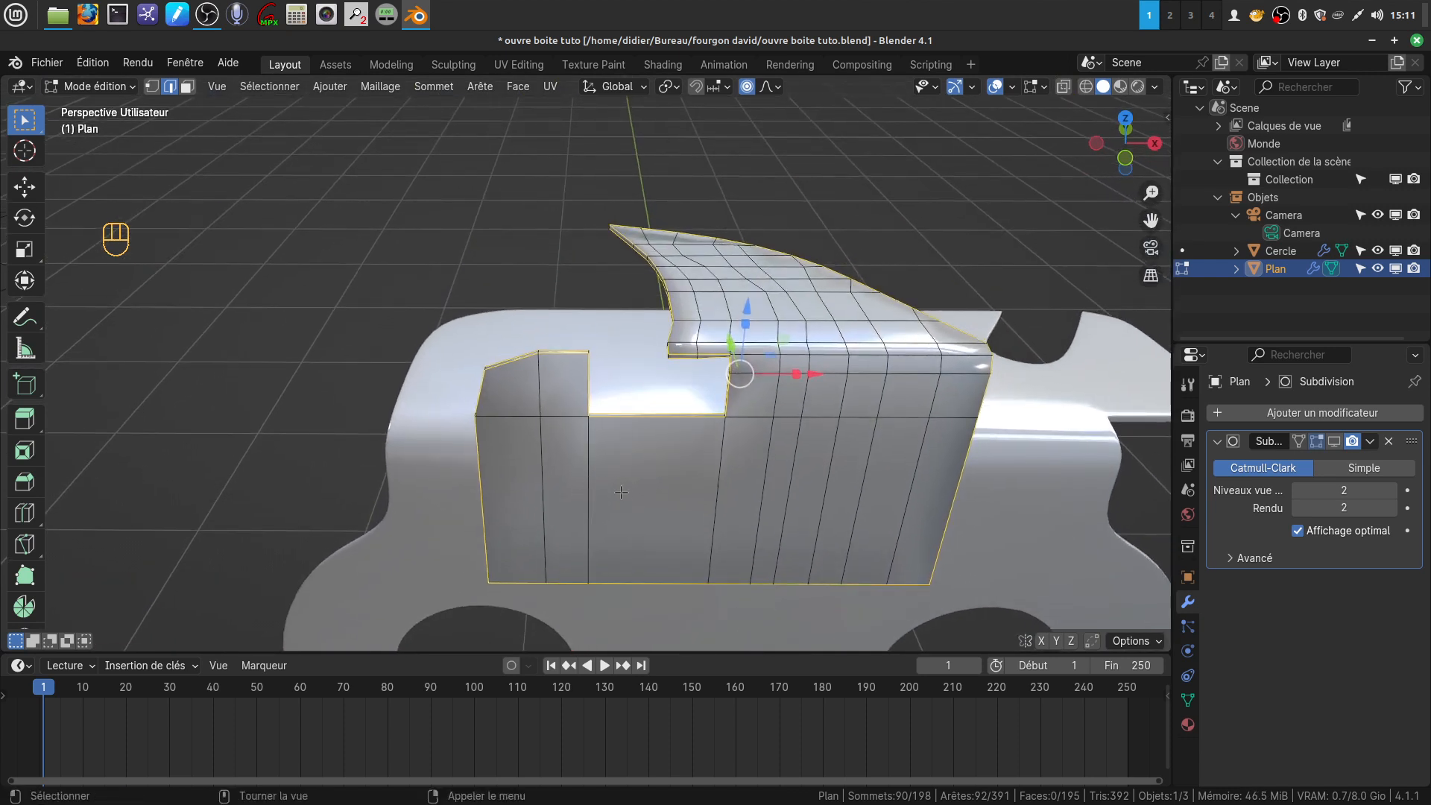
# Add the short thickness edge at the small tab's upper corner beside the notch to the selection
pyautogui.moveTo(702, 452); pyautogui.dragTo(625, 406, button='middle')
pyautogui.scroll(4, 661, 482)
pyautogui.keyDown('shift'); pyautogui.moveTo(624, 406); pyautogui.dragTo(581, 489, button='middle'); pyautogui.keyUp('shift')
pyautogui.scroll(4, 582, 489)
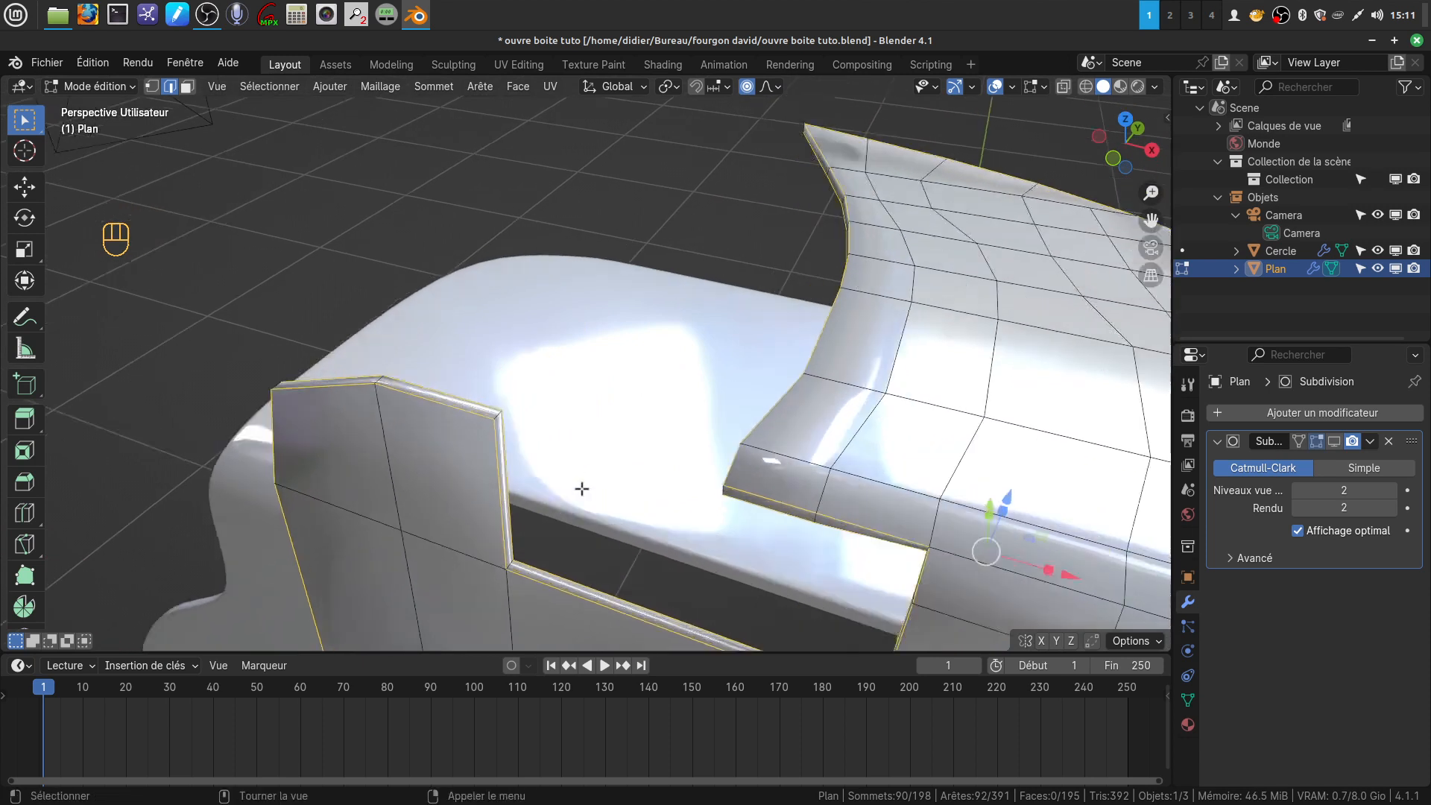
pyautogui.moveTo(416, 464); pyautogui.dragTo(401, 461, button='middle')
pyautogui.keyDown('shift'); pyautogui.click(412, 462); pyautogui.keyUp('shift')
pyautogui.scroll(-5, 432, 468)
# Add the short thickness edges at the notch's two inner bottom corners to the selection
pyautogui.moveTo(599, 526); pyautogui.dragTo(548, 538, button='middle')
pyautogui.moveTo(548, 538); pyautogui.dragTo(579, 589, button='middle')
pyautogui.scroll(4, 608, 534)
pyautogui.scroll(4, 578, 589)
pyautogui.scroll(2, 578, 589)
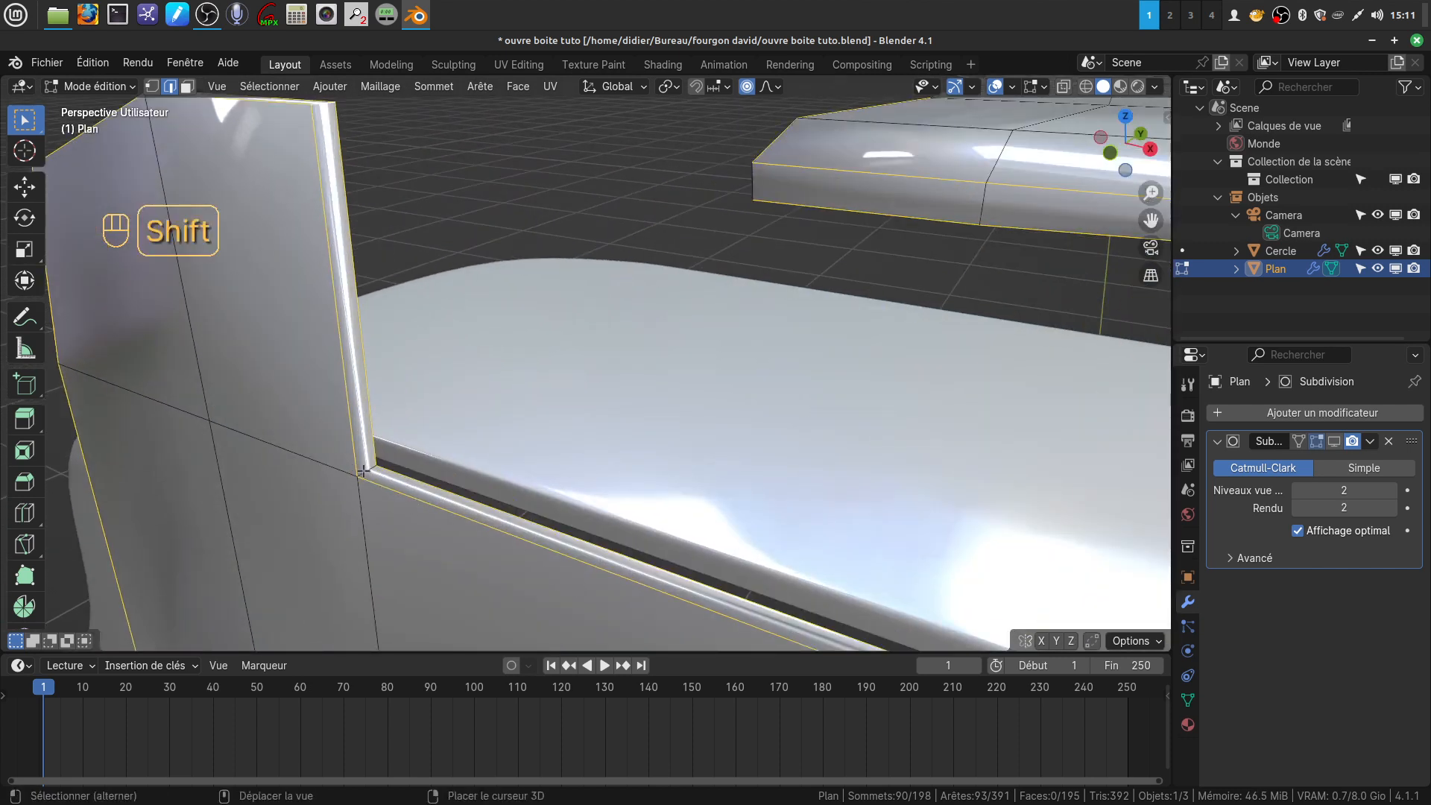
pyautogui.moveTo(704, 529); pyautogui.dragTo(716, 406, button='middle')
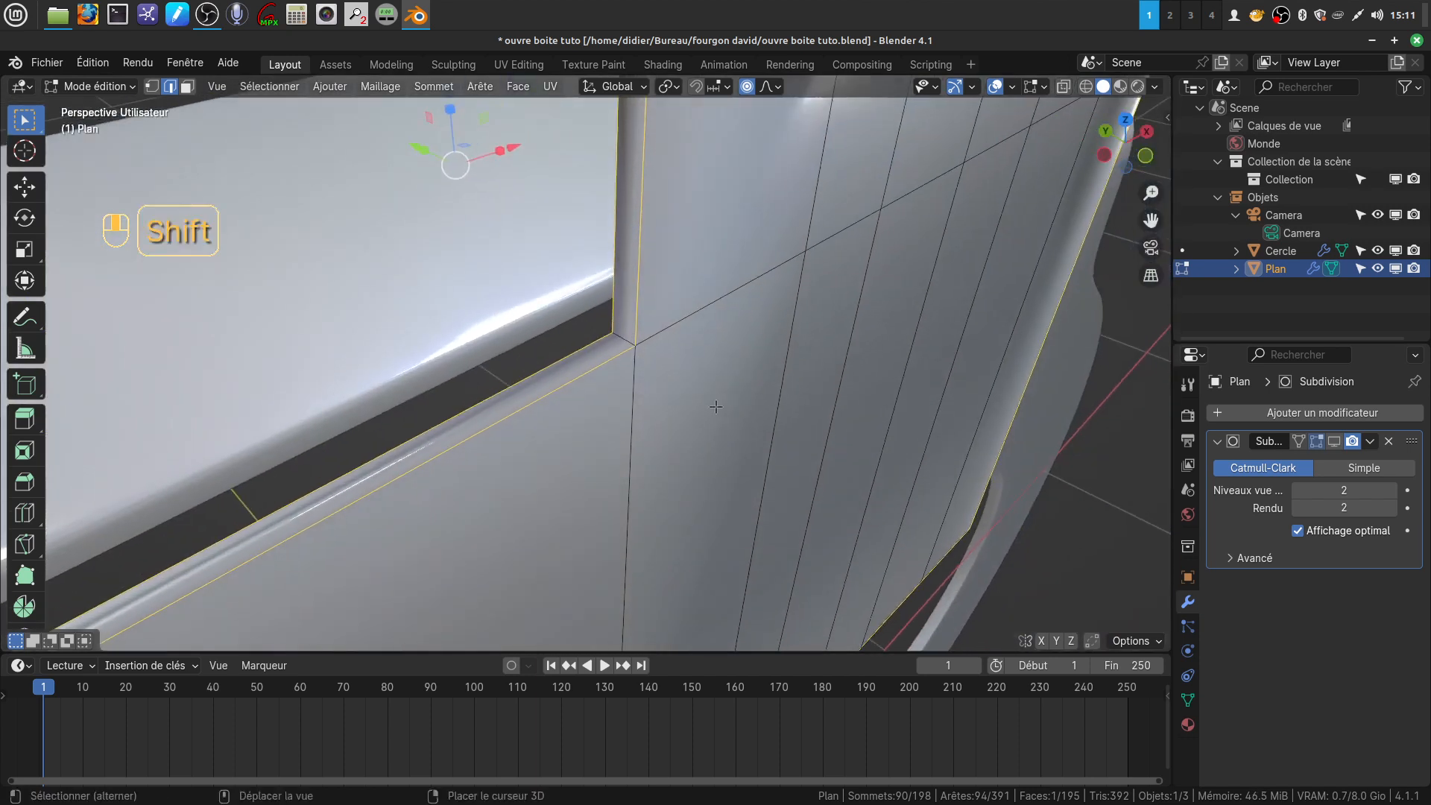
pyautogui.keyDown('shift'); pyautogui.click(625, 343); pyautogui.keyUp('shift')
# Add the short thickness edges at the flap's notch-side corners to the selection and check the whole border for missing edges
pyautogui.scroll(-5, 647, 344)
pyautogui.moveTo(649, 339); pyautogui.dragTo(607, 451, button='middle')
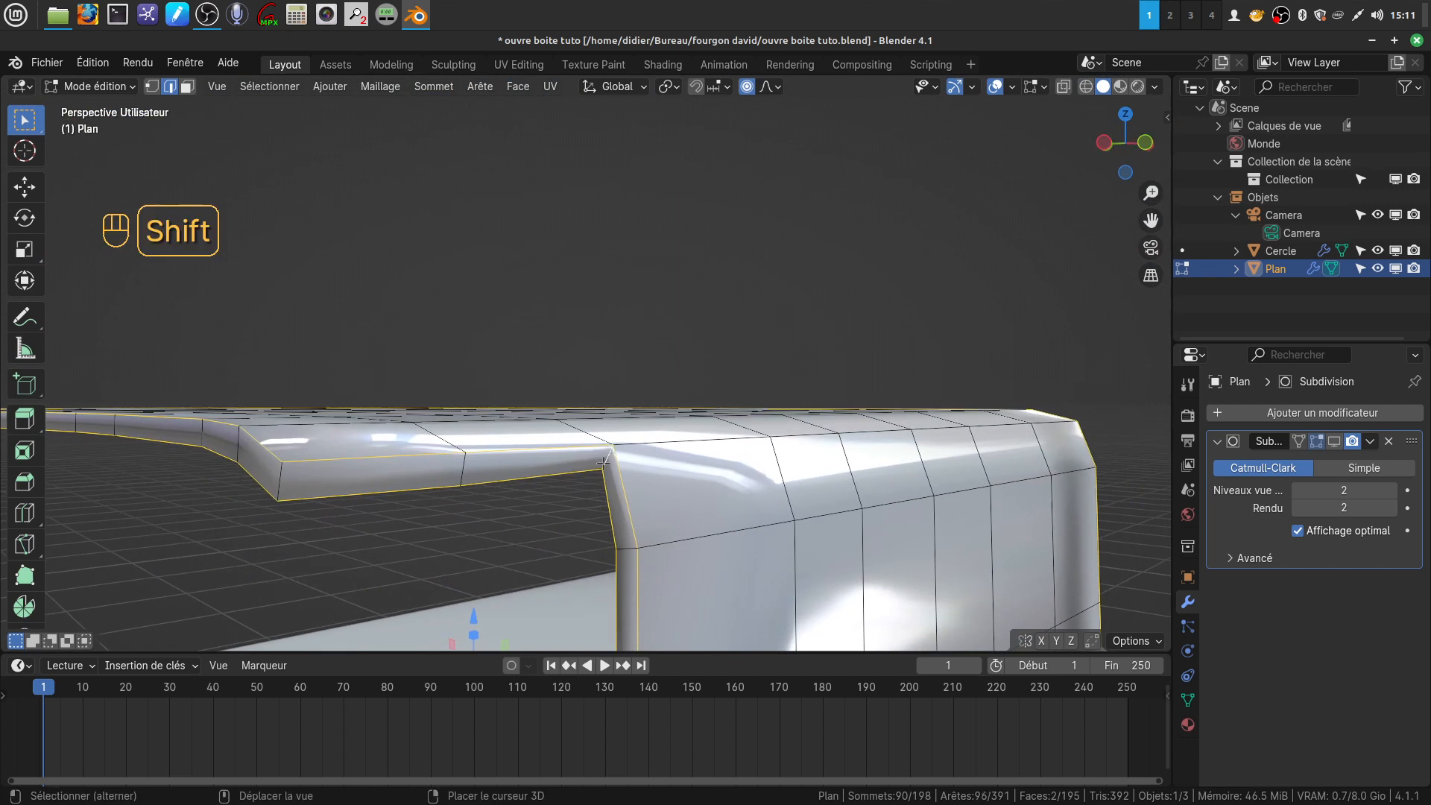
pyautogui.keyDown('shift'); pyautogui.click(284, 479); pyautogui.keyUp('shift')
pyautogui.scroll(-3, 365, 481)
pyautogui.moveTo(671, 373); pyautogui.dragTo(796, 701, button='middle')
pyautogui.moveTo(484, 488); pyautogui.dragTo(781, 251, button='middle')
pyautogui.keyDown('shift'); pyautogui.click(466, 348); pyautogui.keyUp('shift')
pyautogui.moveTo(466, 349); pyautogui.dragTo(468, 259, button='middle')
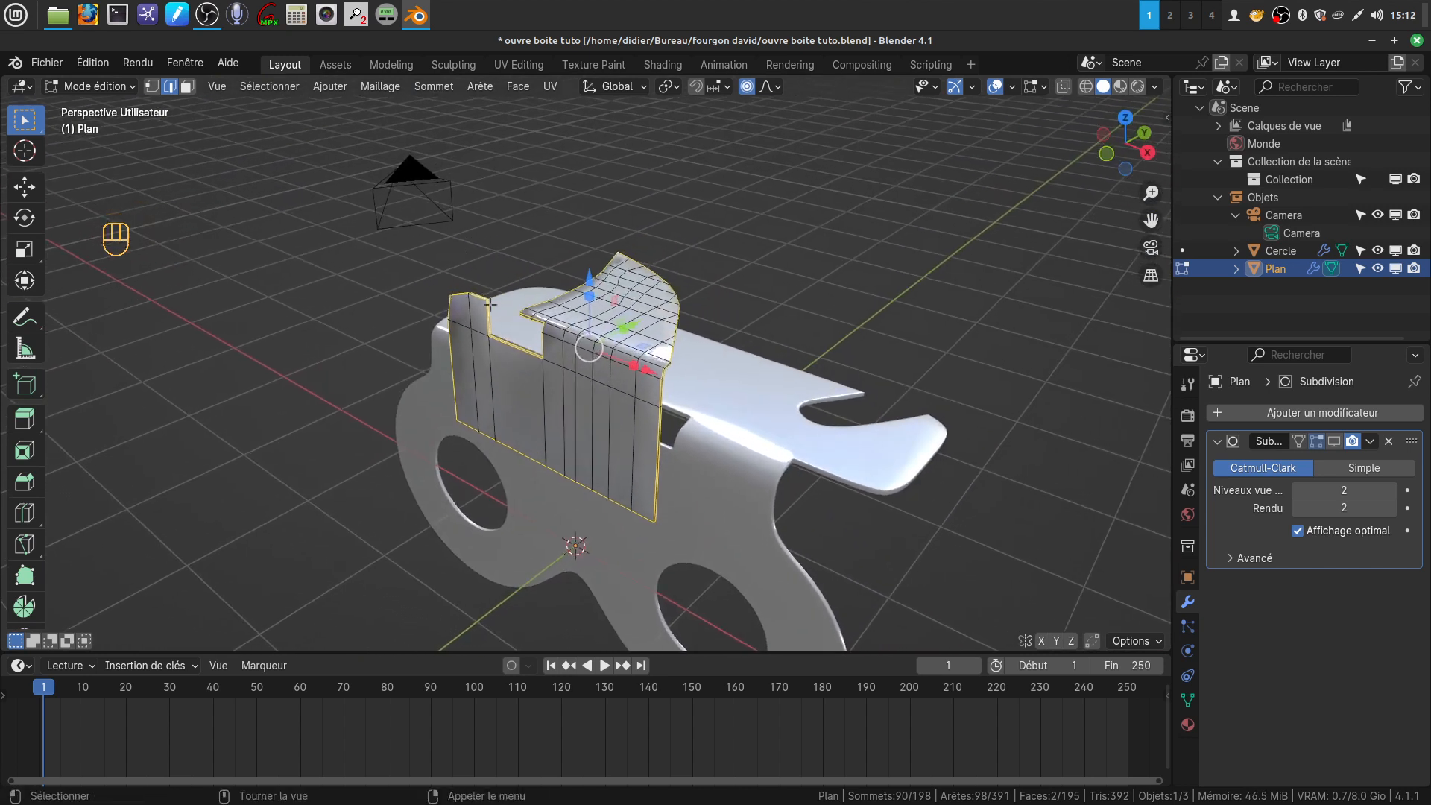
# Bevel the selected border and corner edges of the bent part with a width of about 0.004 m and 2 segments
pyautogui.scroll(4, 468, 259)
pyautogui.moveTo(526, 301); pyautogui.dragTo(749, 297, button='middle')
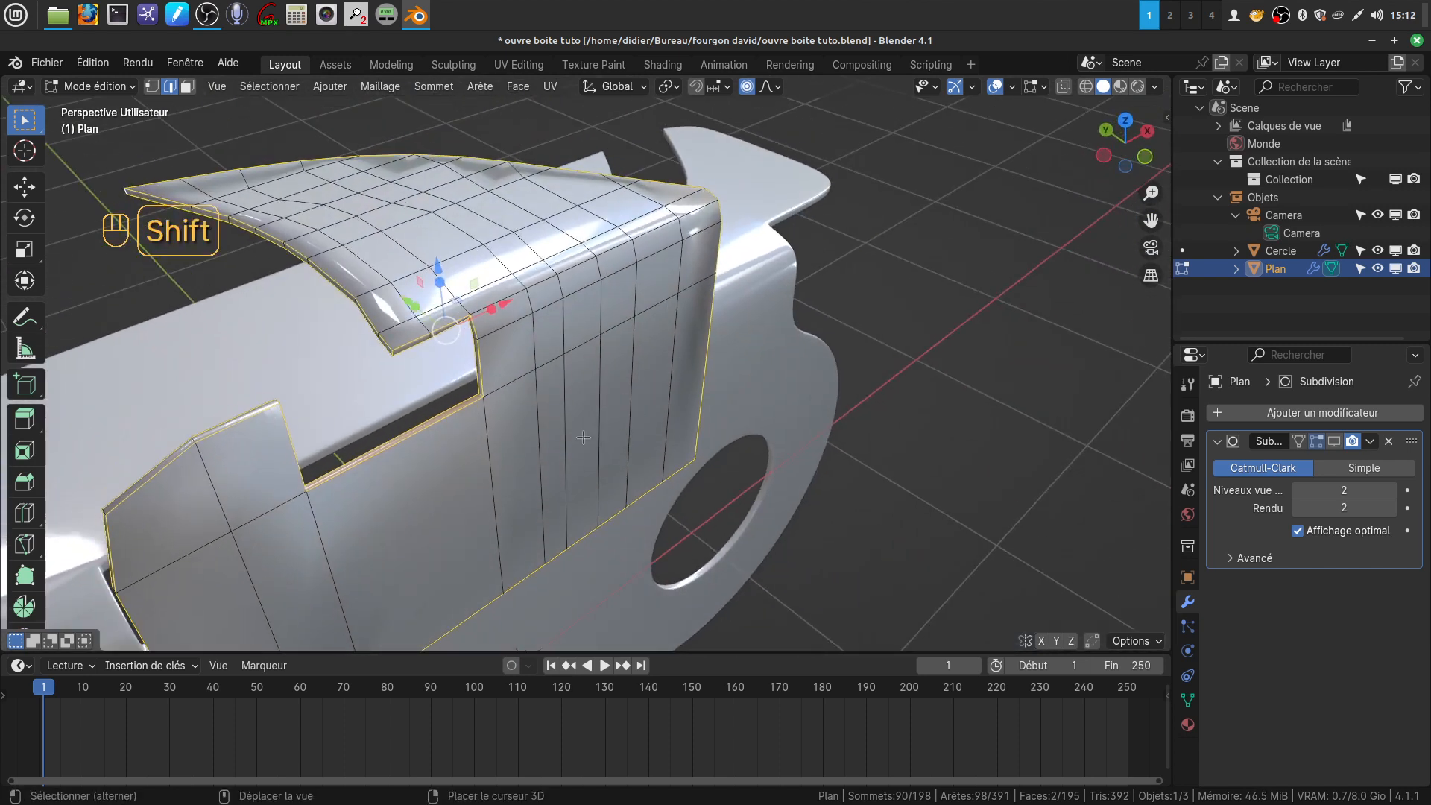
pyautogui.keyDown('shift'); pyautogui.moveTo(632, 419); pyautogui.dragTo(716, 316, button='middle'); pyautogui.keyUp('shift')
pyautogui.scroll(4, 714, 313)
pyautogui.moveTo(668, 178); pyautogui.dragTo(746, 310, button='middle')
pyautogui.press('ctrl')
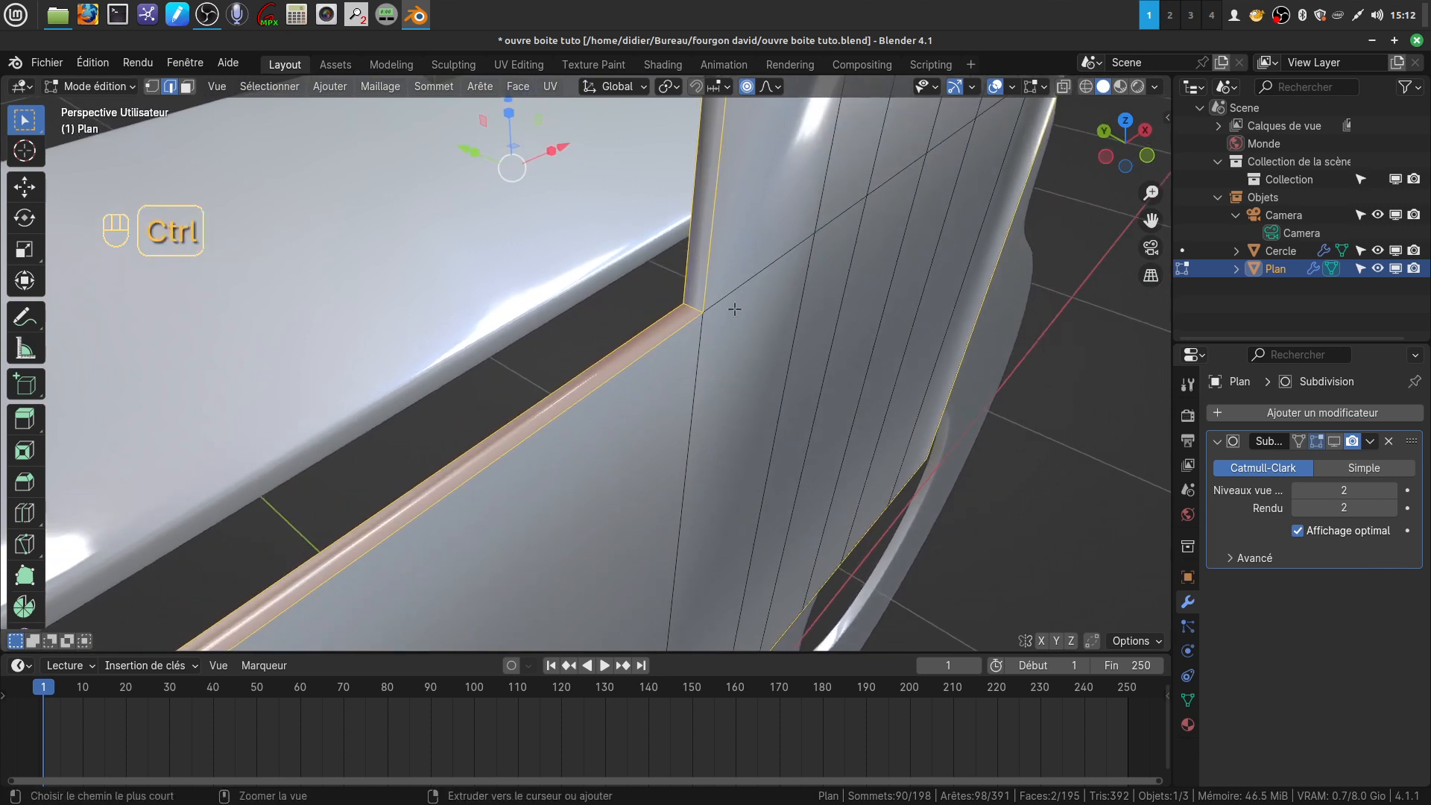
pyautogui.hotkey('ctrl', 'b')
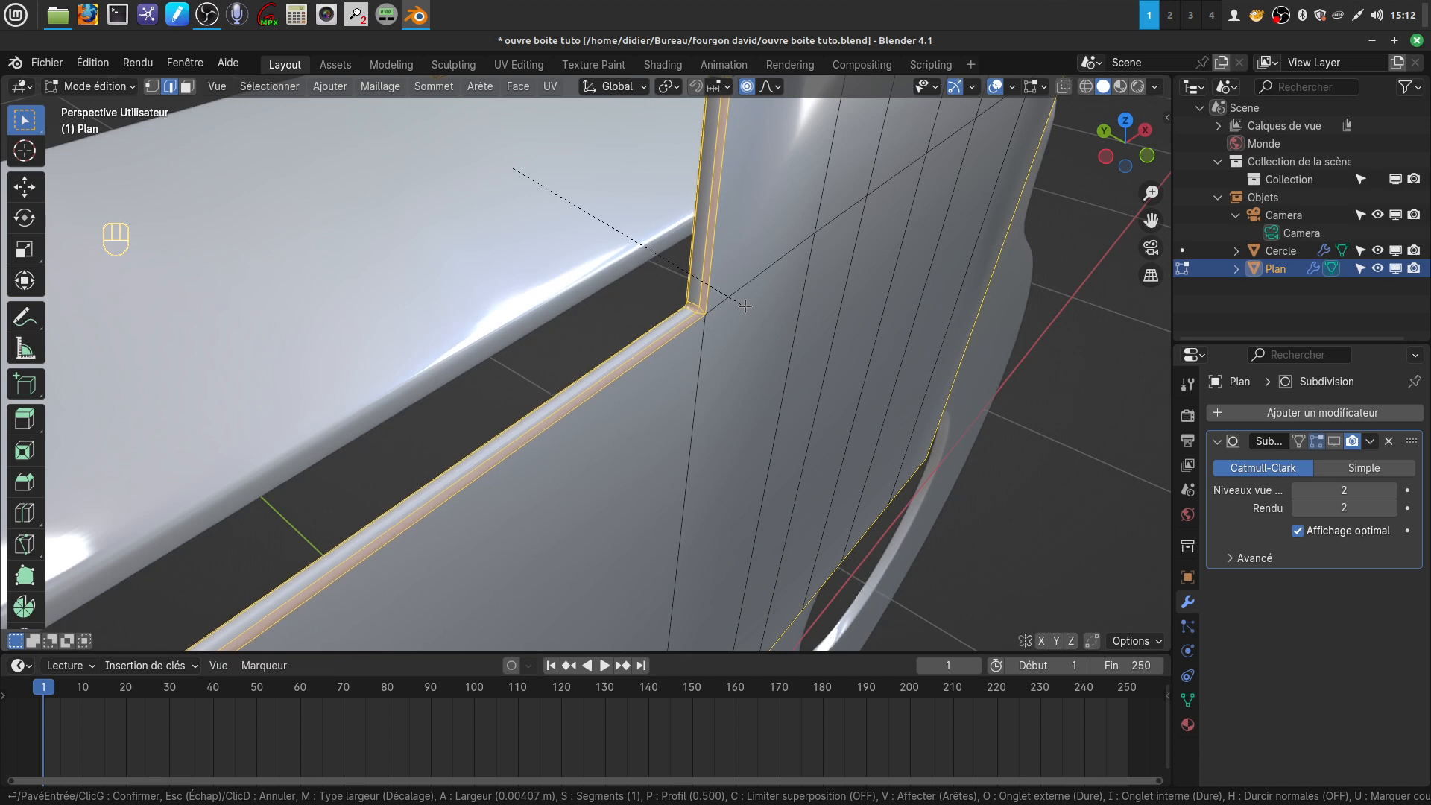
pyautogui.click(745, 306)
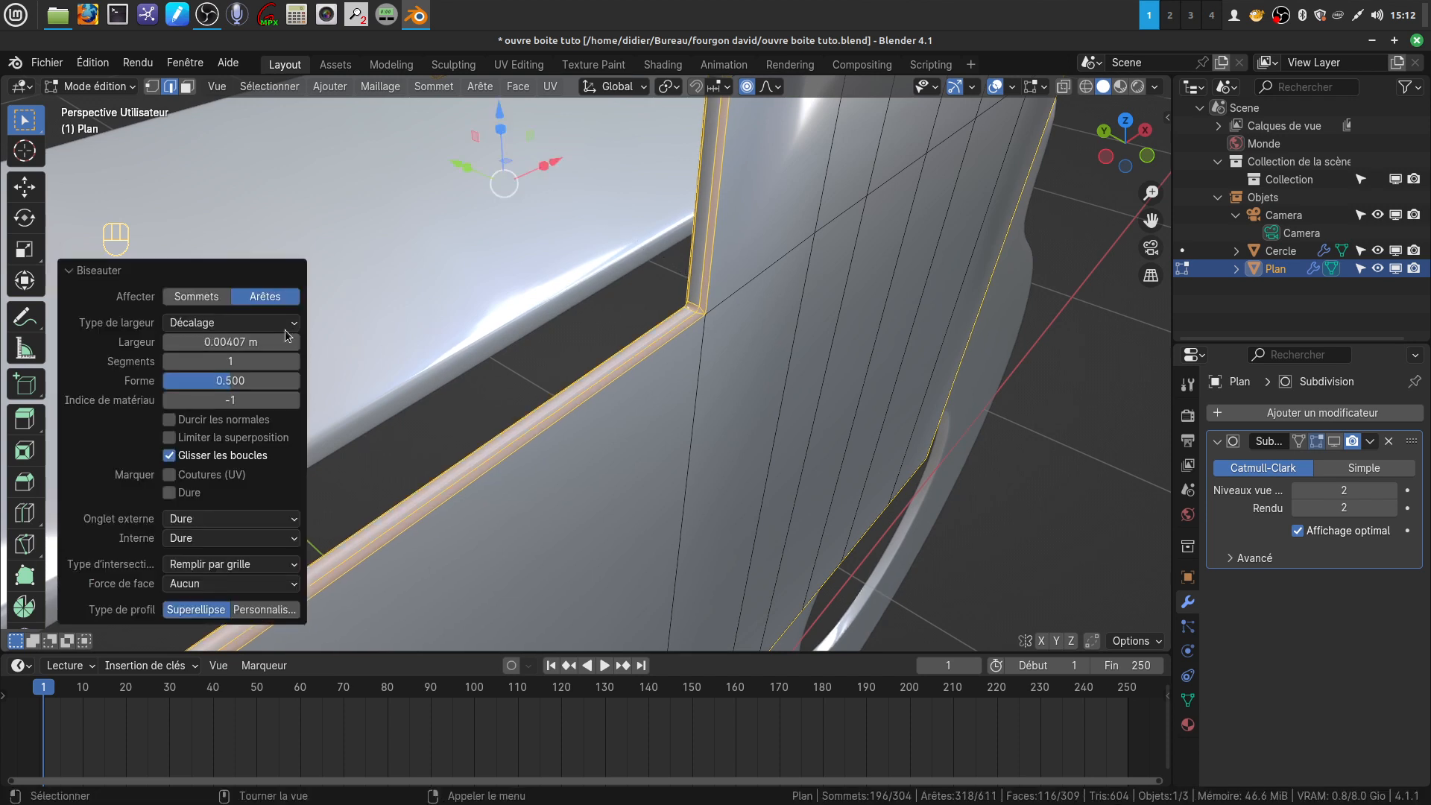
pyautogui.click(294, 361)
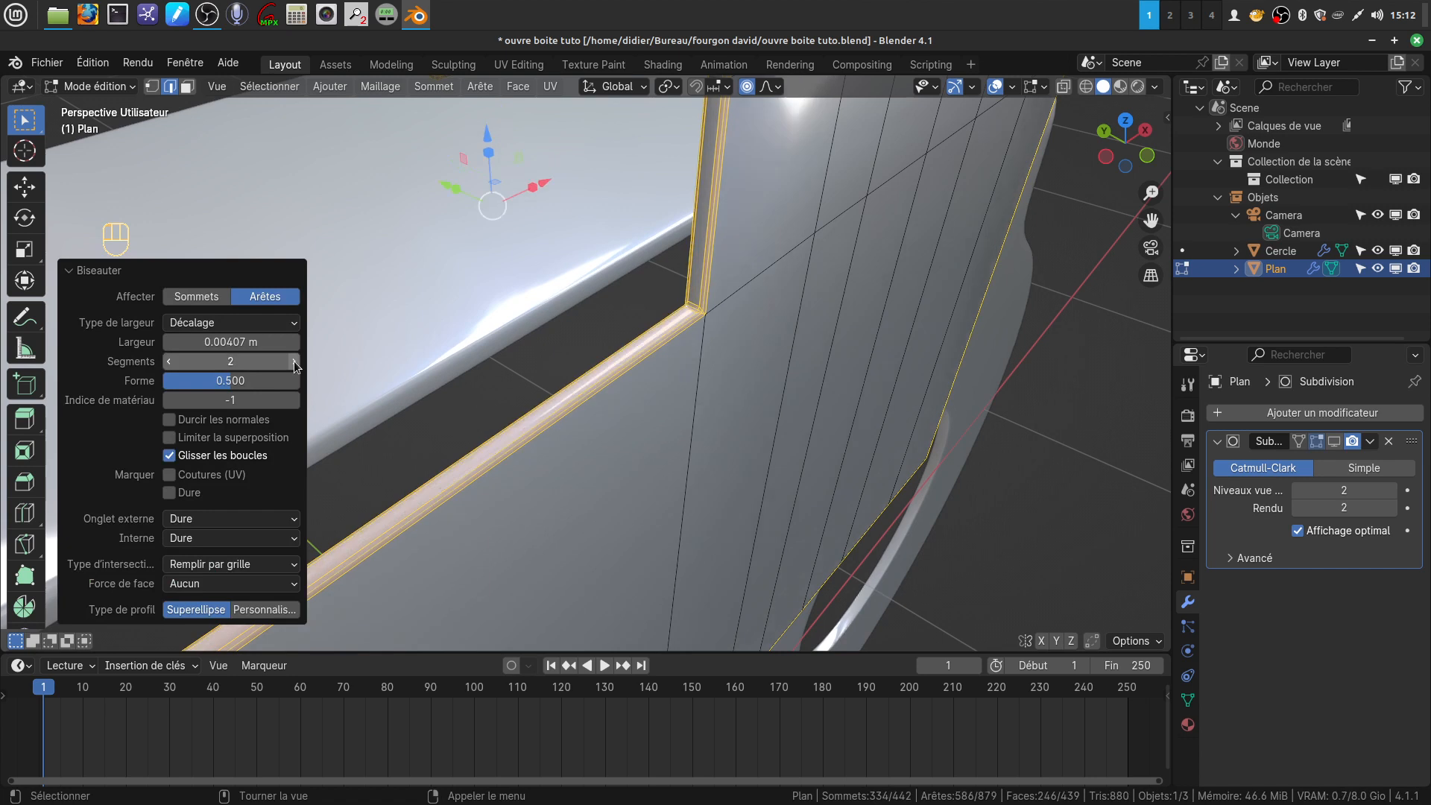
# Keep the bevel's outer miter on Dure, set its inner miter to Arc, and inspect the resulting notch corners
pyautogui.scroll(2, 647, 365)
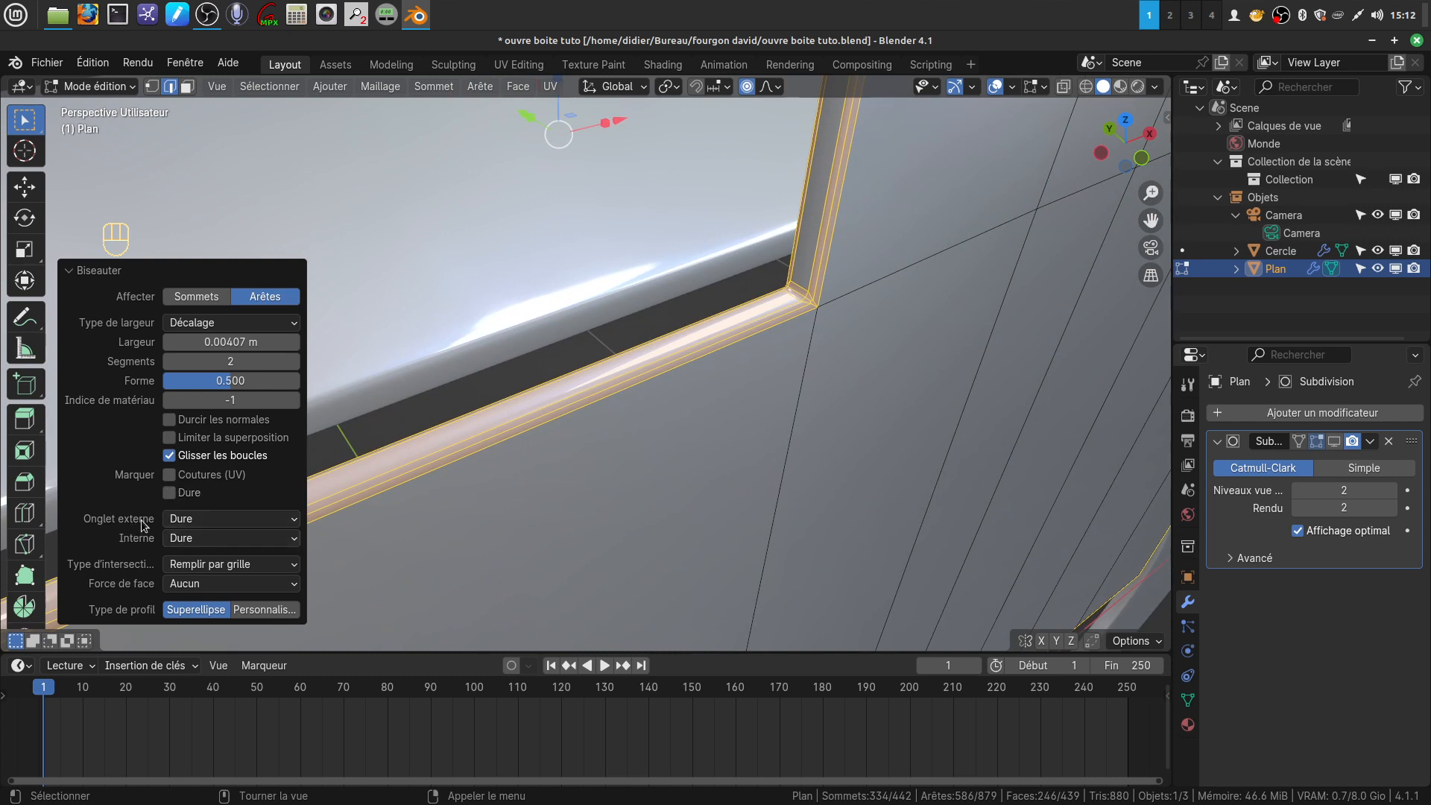
pyautogui.click(294, 522)
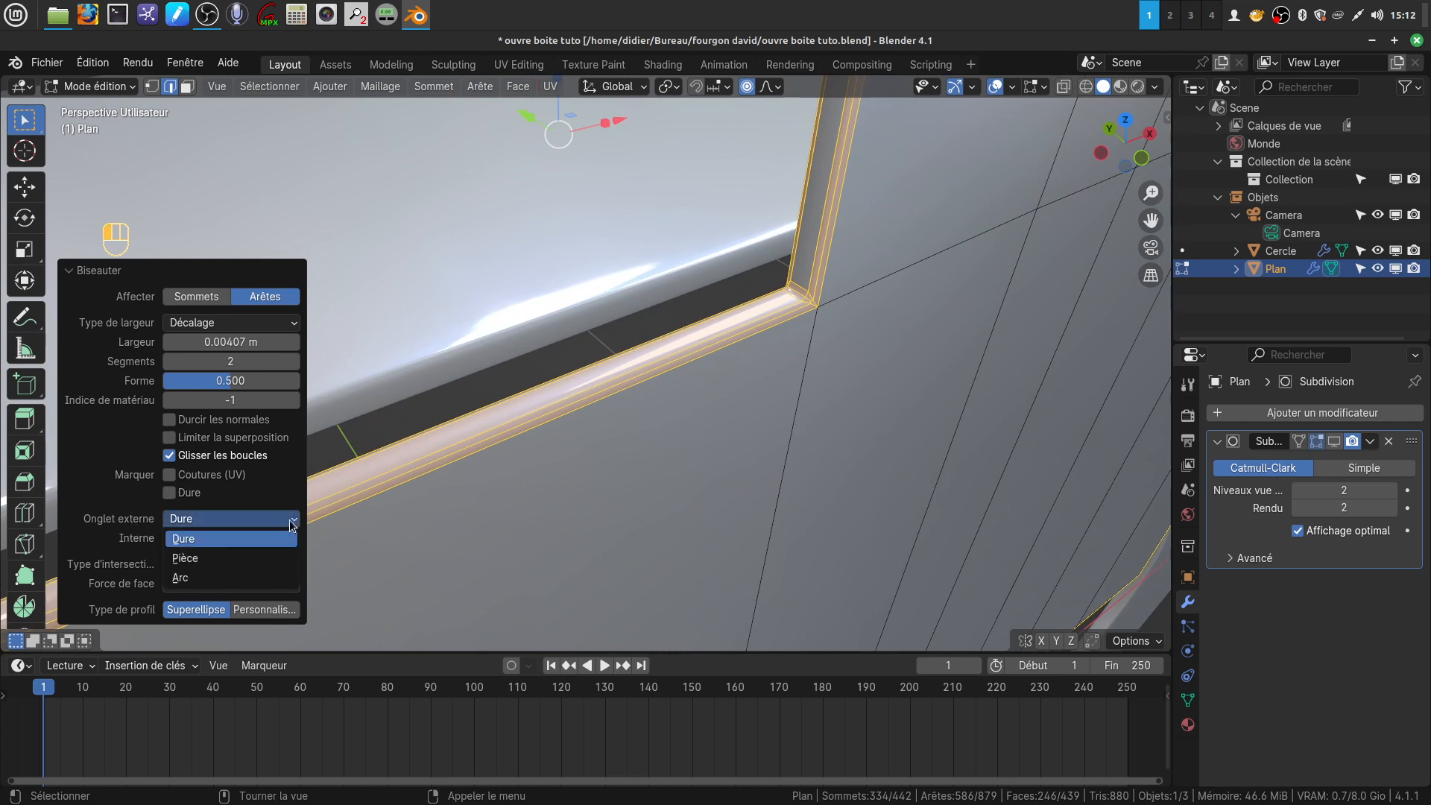
pyautogui.click(254, 539)
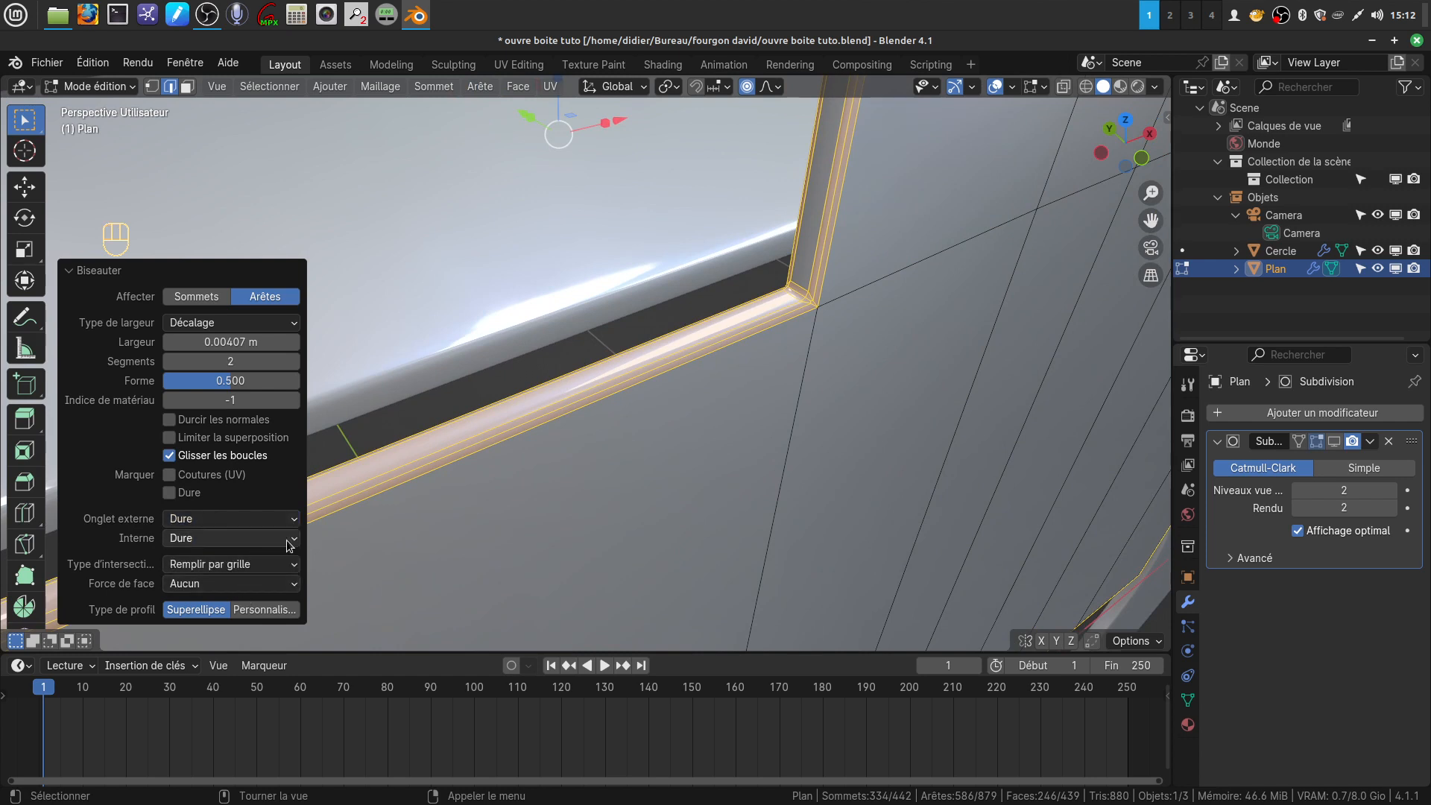
pyautogui.click(295, 539)
pyautogui.click(249, 578)
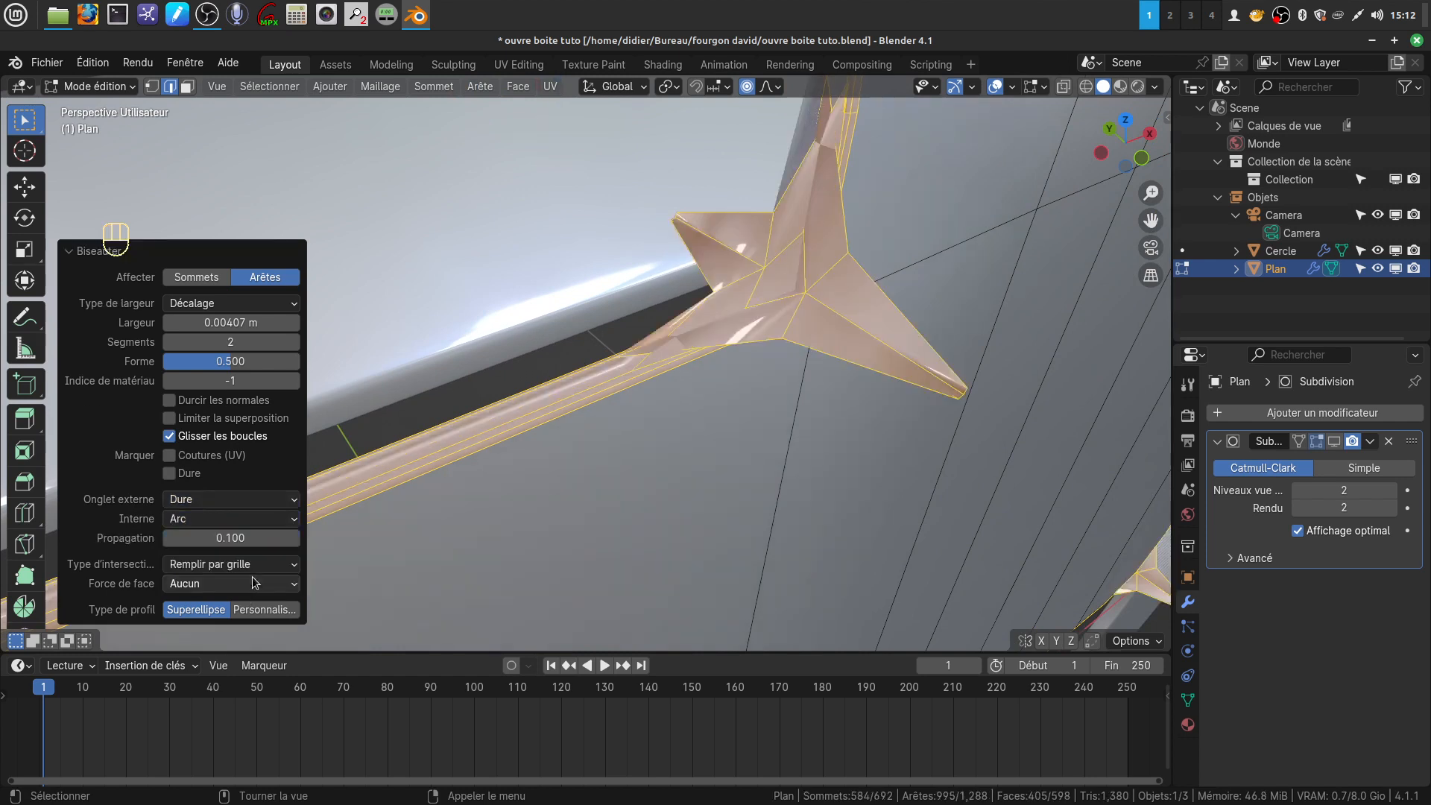
pyautogui.moveTo(653, 288); pyautogui.dragTo(506, 345, button='middle')
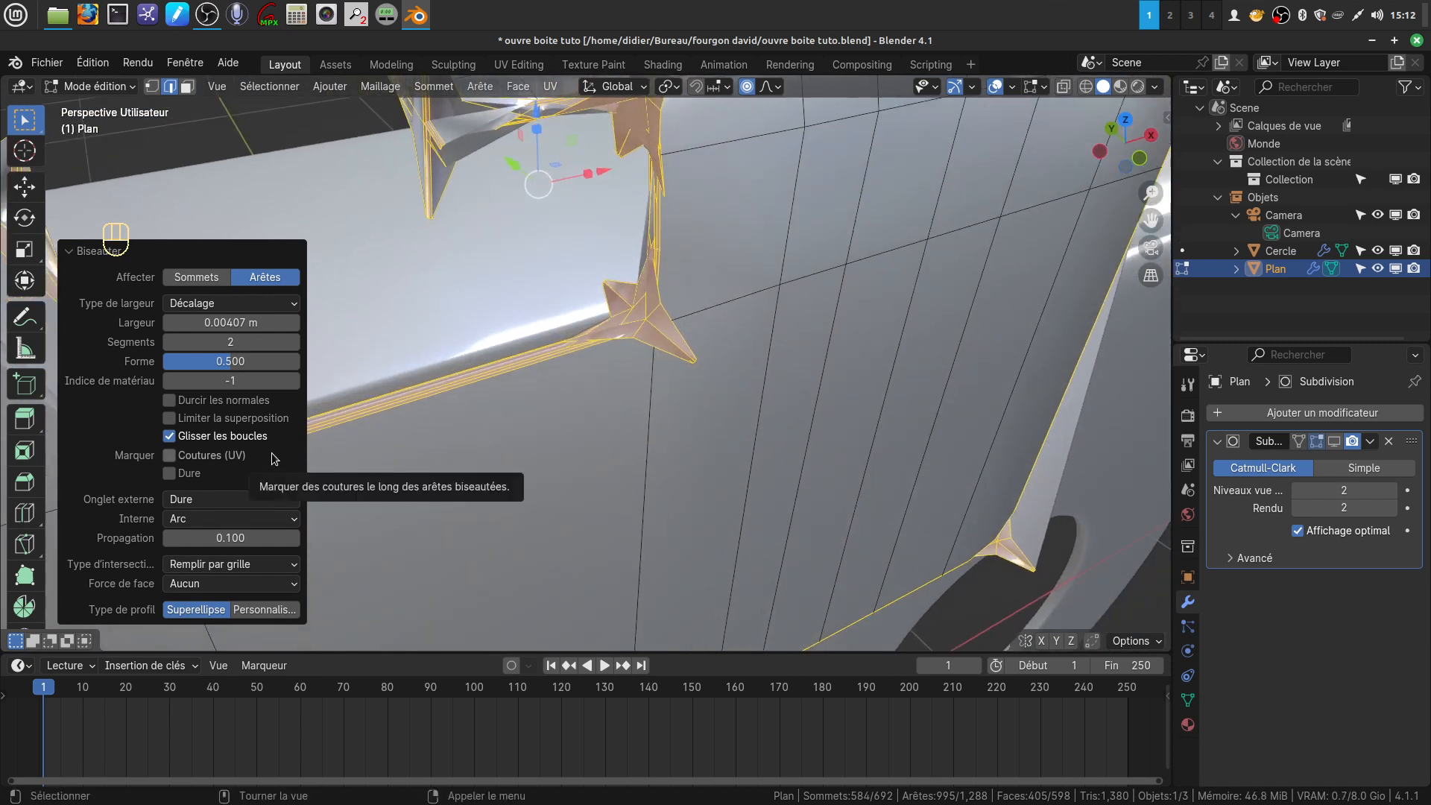
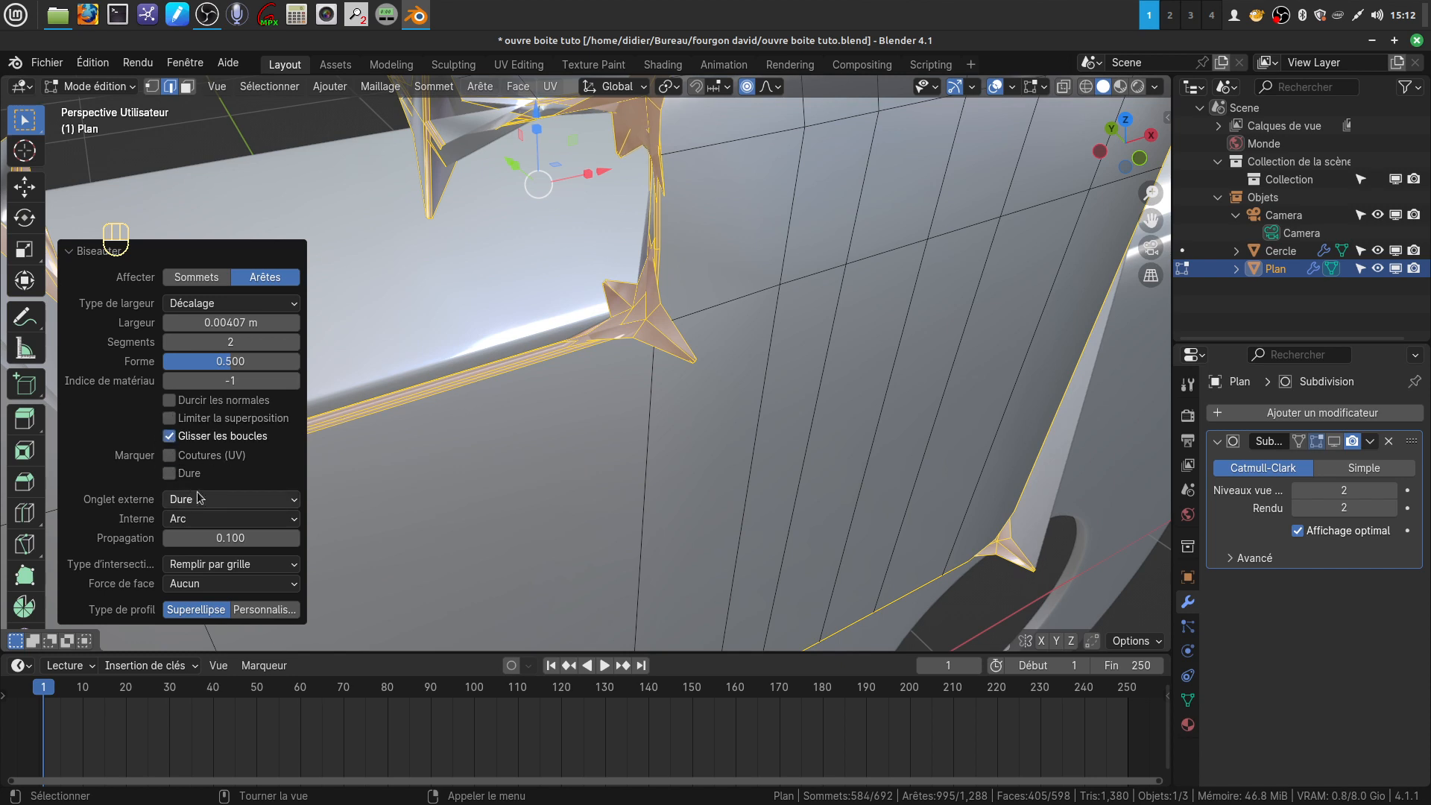
# Set the bevel's inner miter to Dure and its outer miter to Arc, and inspect the notch corners
pyautogui.click(296, 522)
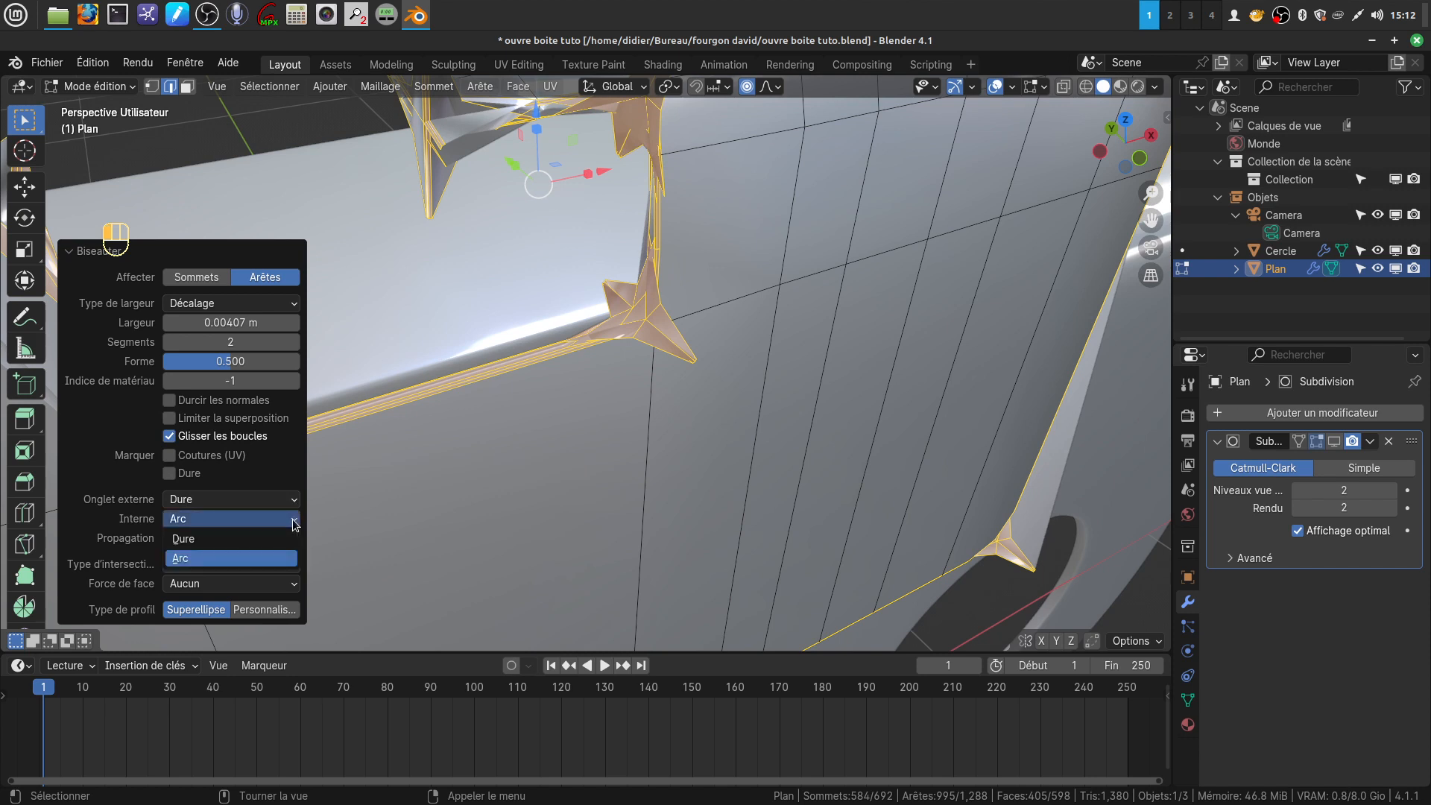
pyautogui.click(236, 540)
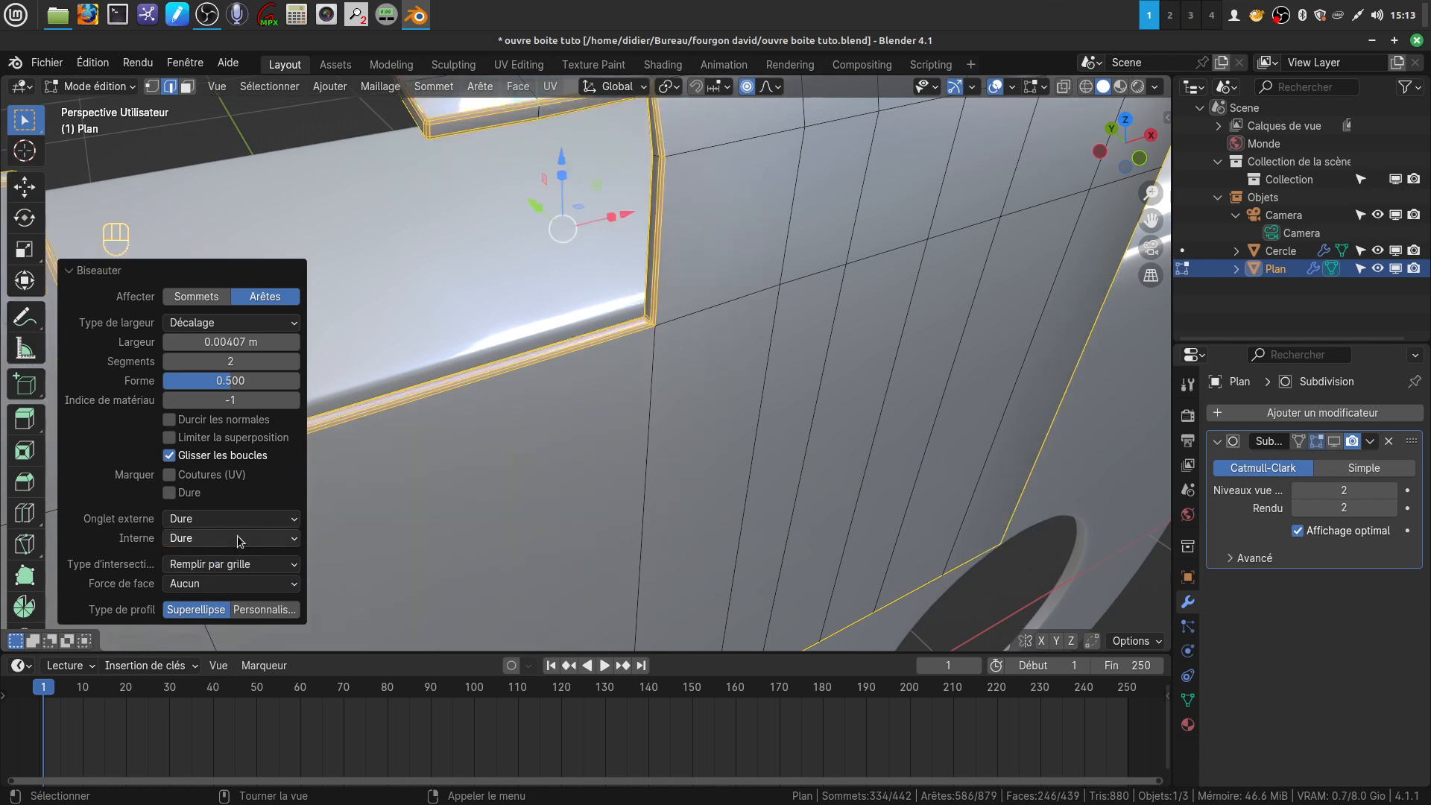
pyautogui.click(293, 521)
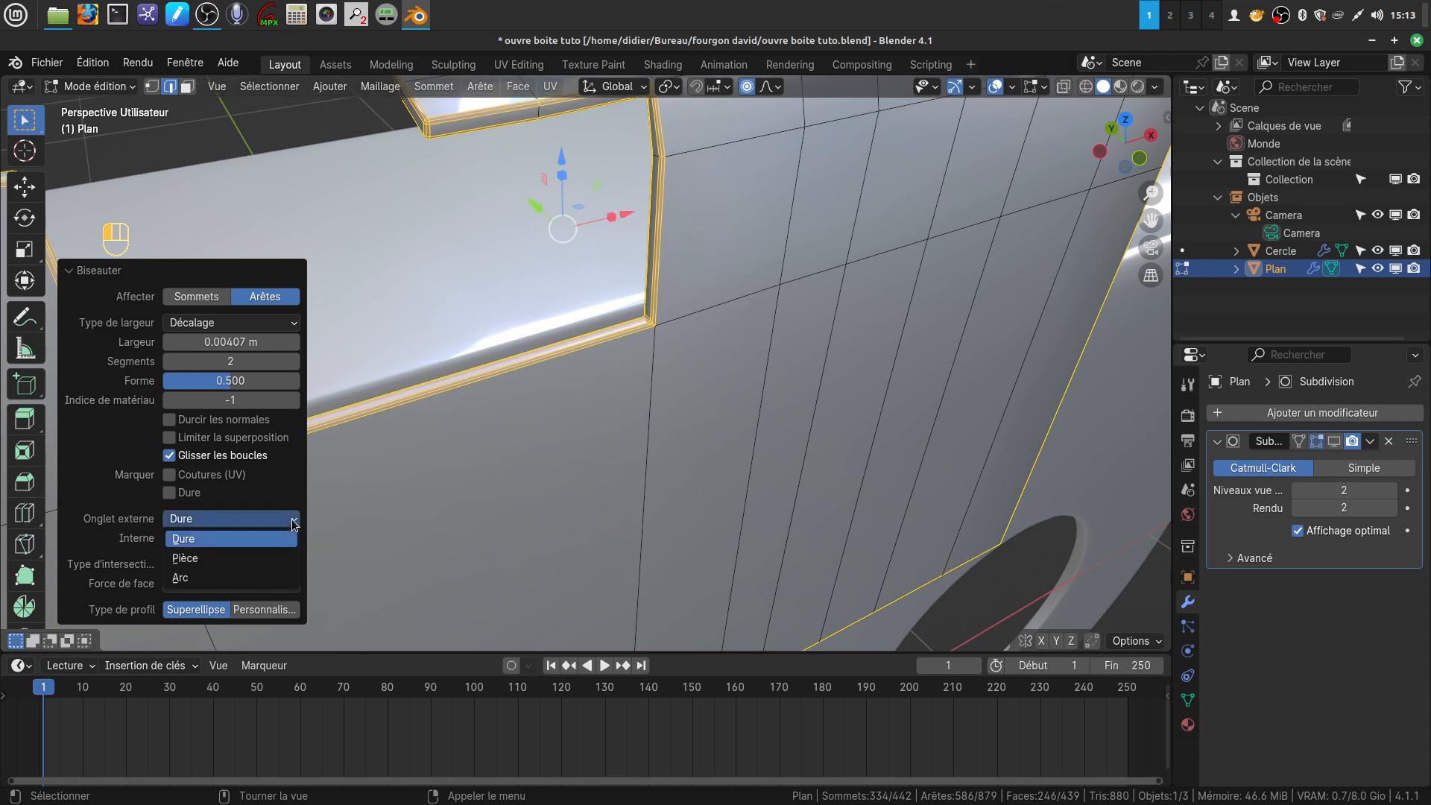
pyautogui.click(266, 578)
pyautogui.moveTo(763, 320); pyautogui.dragTo(938, 220, button='middle')
pyautogui.scroll(-3, 731, 302)
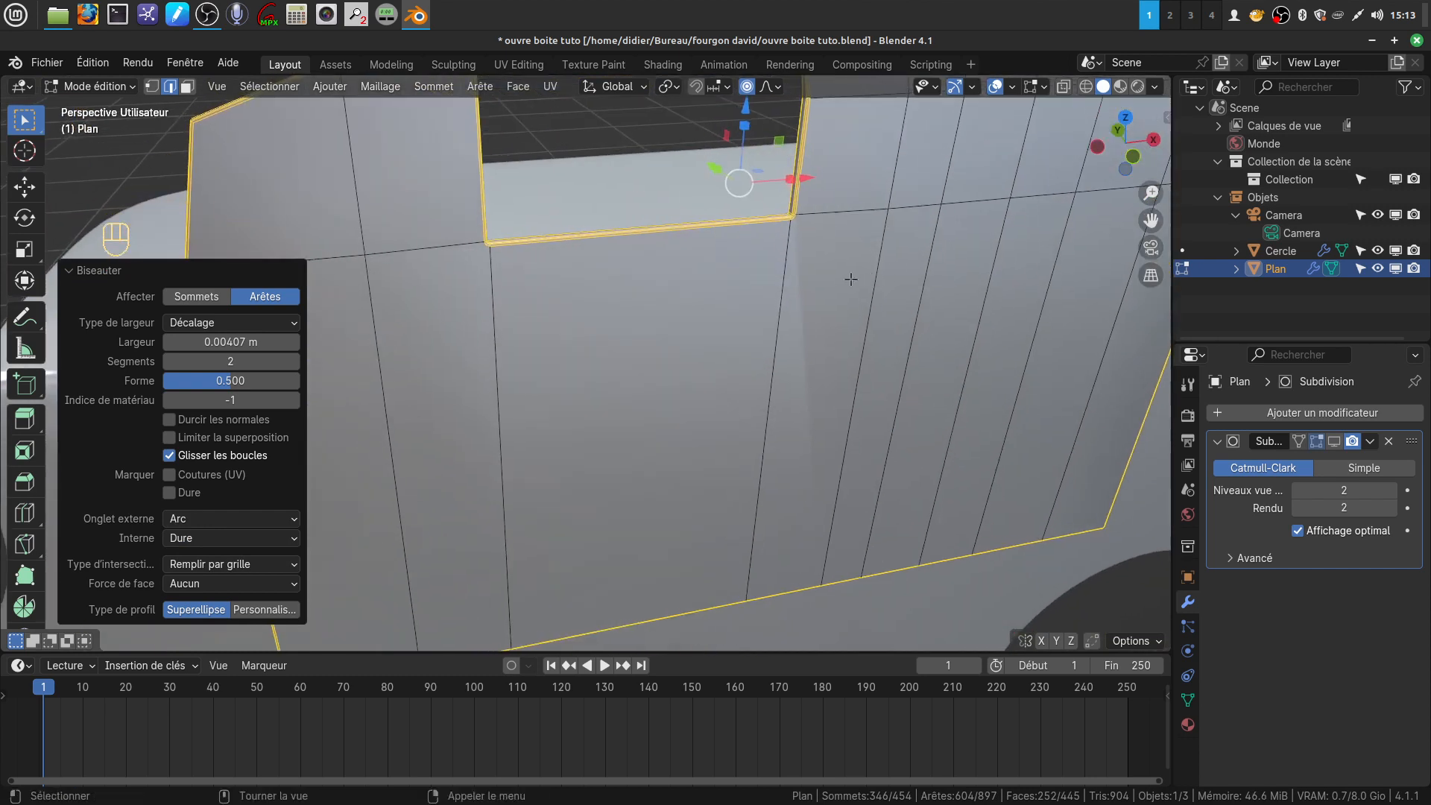
pyautogui.scroll(-2, 839, 281)
pyautogui.moveTo(807, 286); pyautogui.dragTo(733, 272, button='middle')
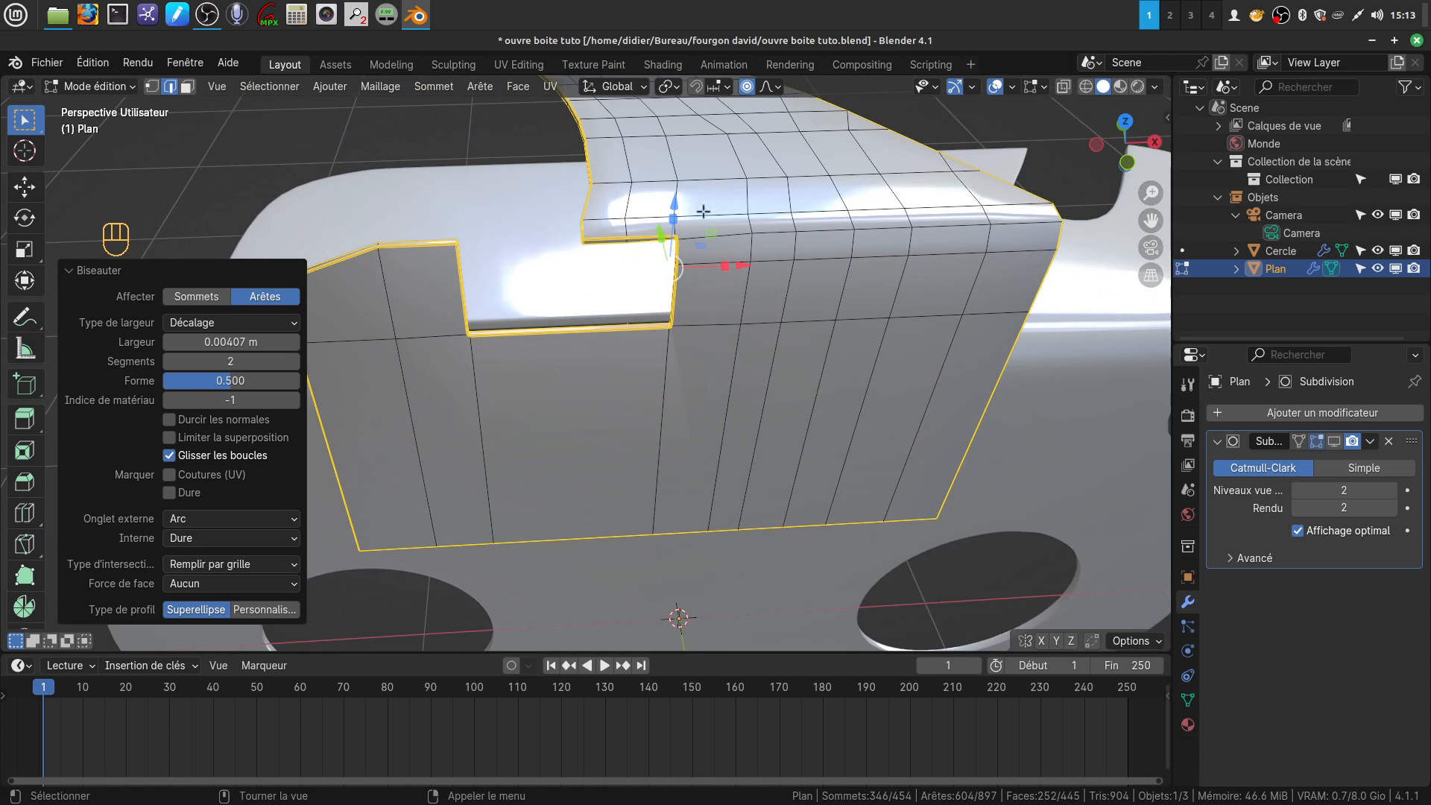
pyautogui.keyDown('shift'); pyautogui.moveTo(652, 360); pyautogui.dragTo(706, 362, button='middle'); pyautogui.keyUp('shift')
# In front view, select the whole mesh and bisect it with a horizontal line just below the notch's lower edge
pyautogui.press('KP_1')
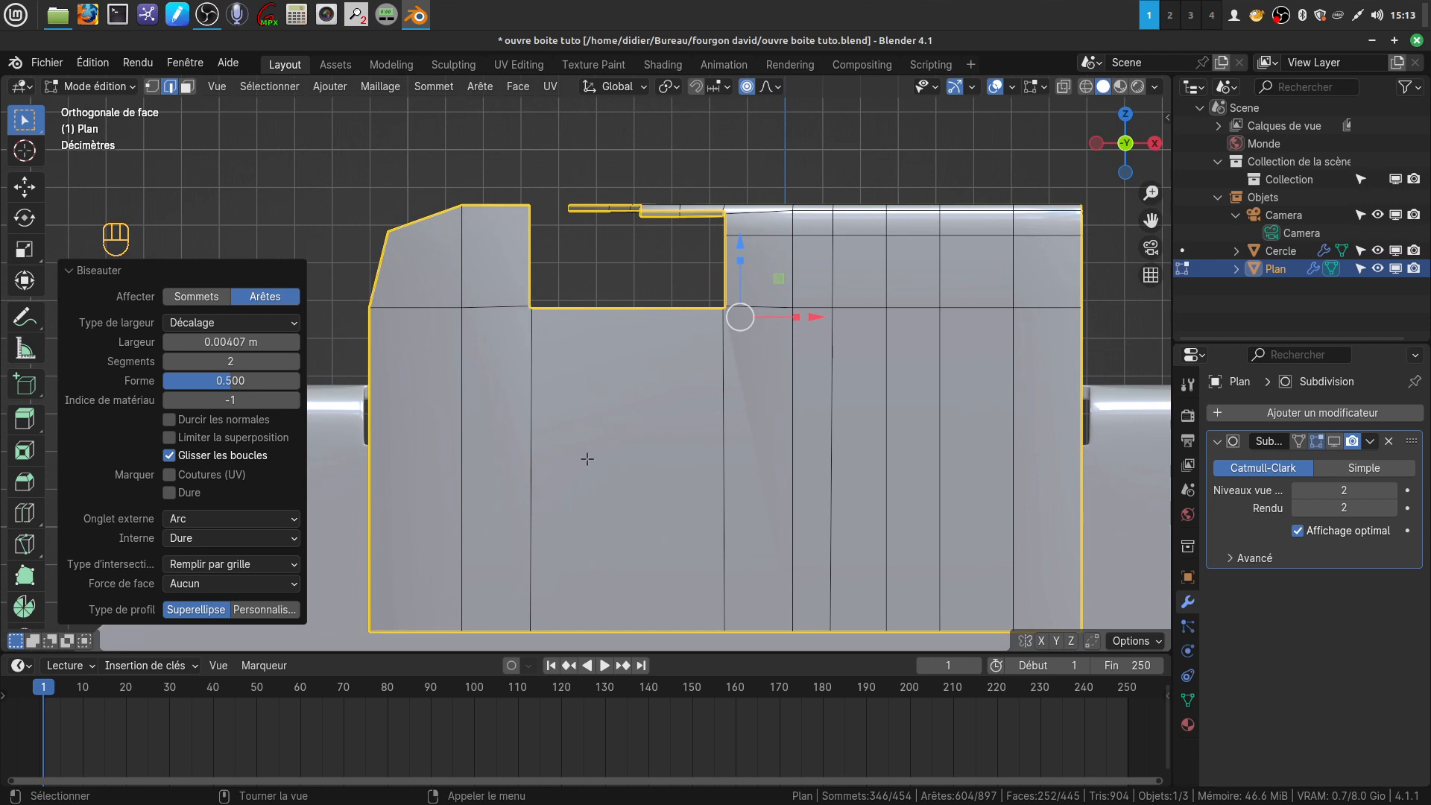
pyautogui.press('a')
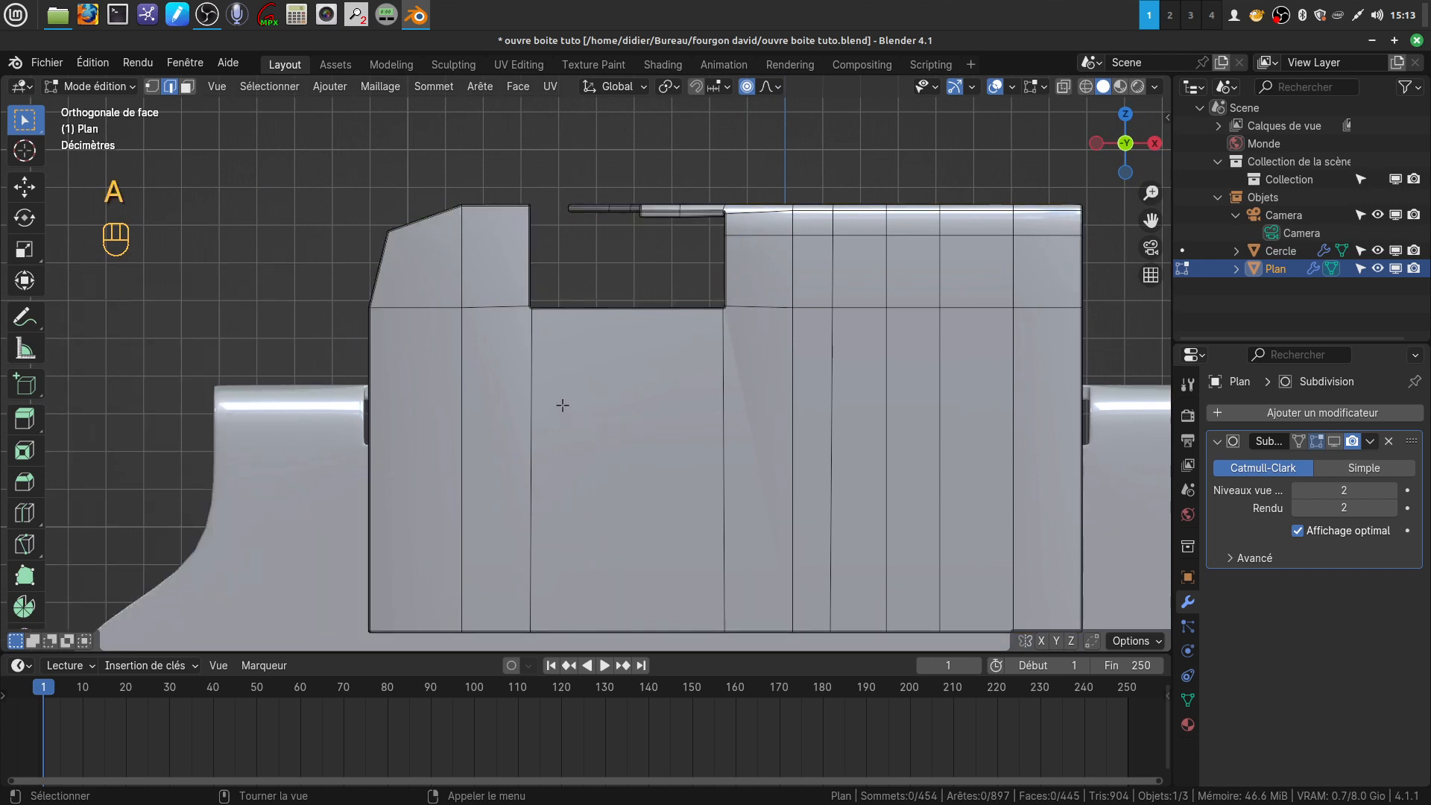
pyautogui.press('a')
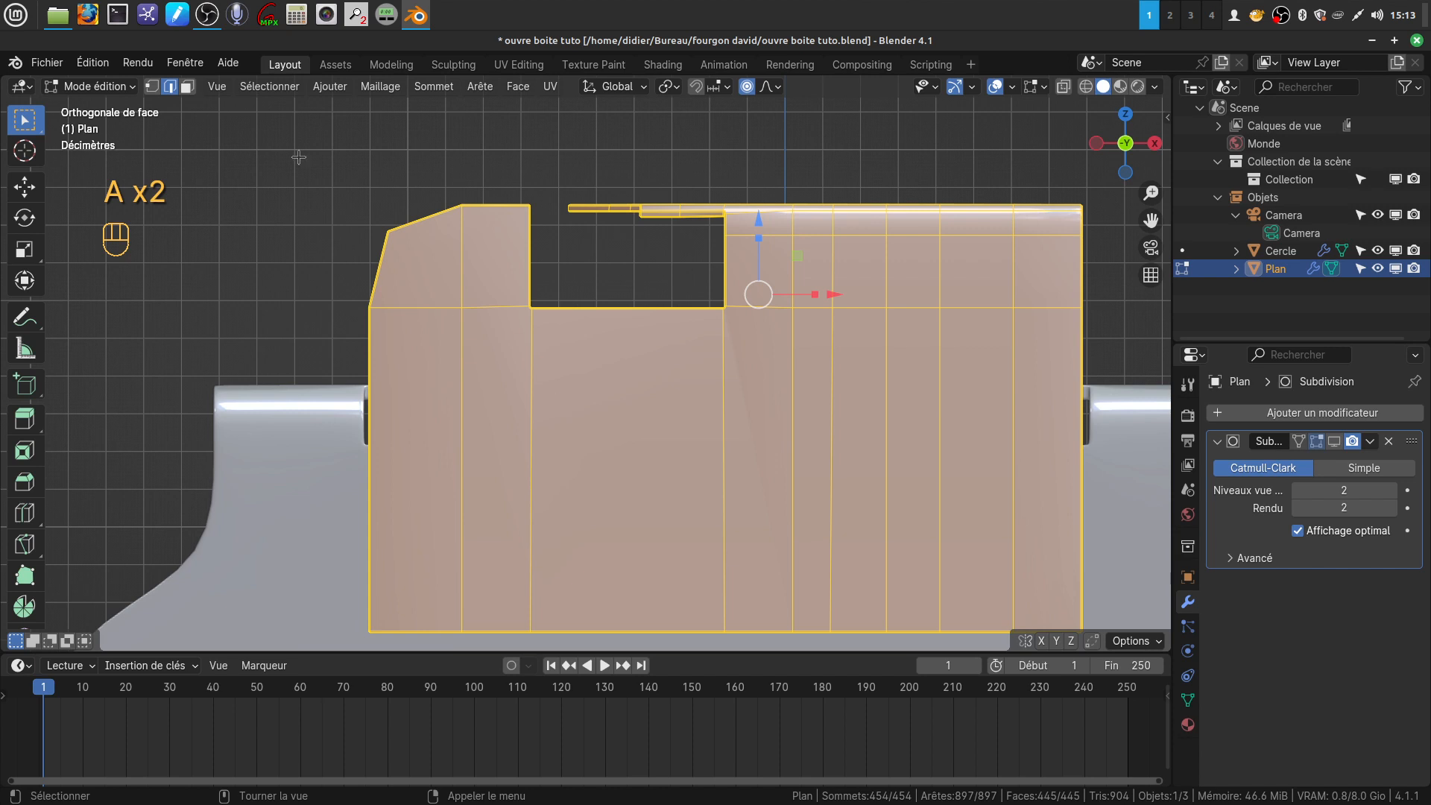
pyautogui.click(385, 86)
pyautogui.click(422, 273)
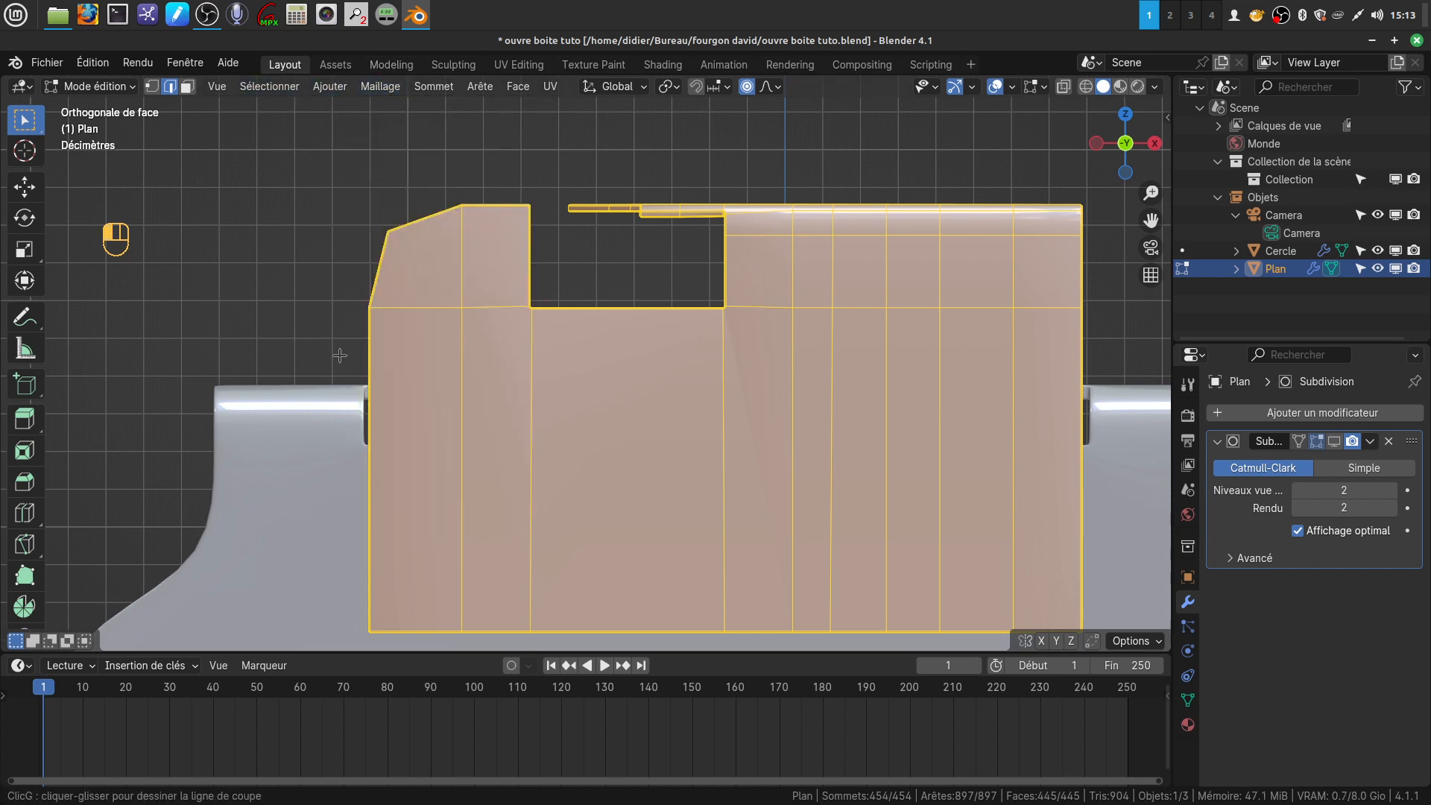
pyautogui.moveTo(324, 337); pyautogui.dragTo(1142, 342)
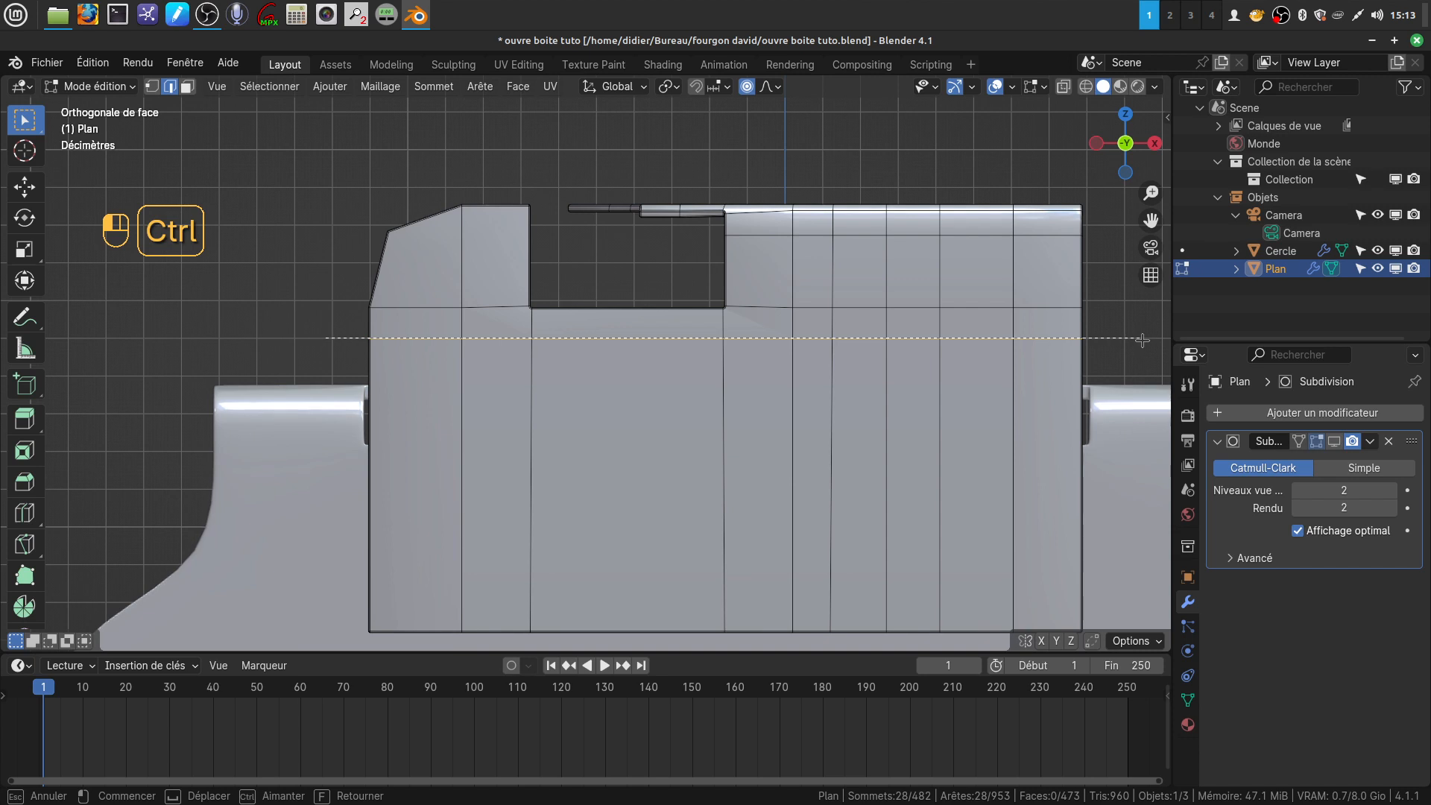
# Inspect the bent part's notch and fold in object mode and apply smooth shading (Ombrage lissé) to the part
pyautogui.moveTo(506, 368); pyautogui.dragTo(618, 414, button='middle')
pyautogui.scroll(3, 562, 463)
pyautogui.press('Tab')
pyautogui.scroll(3, 655, 471)
pyautogui.moveTo(655, 471); pyautogui.dragTo(677, 442, button='middle')
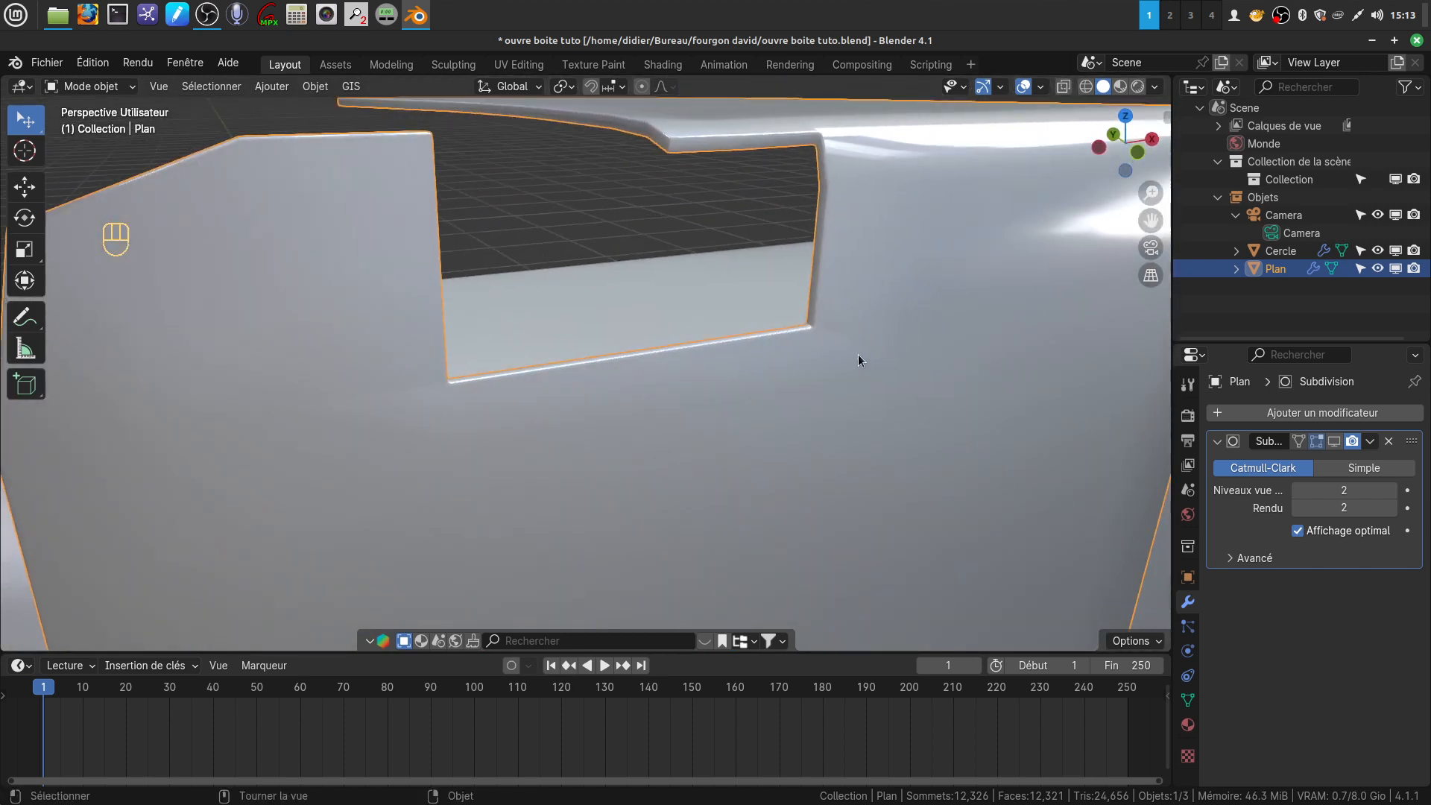
pyautogui.moveTo(815, 317); pyautogui.dragTo(710, 438, button='middle')
pyautogui.keyDown('shift'); pyautogui.moveTo(835, 280); pyautogui.dragTo(711, 328, button='middle'); pyautogui.keyUp('shift')
pyautogui.scroll(3, 747, 402)
pyautogui.moveTo(862, 252); pyautogui.dragTo(941, 319, button='middle')
pyautogui.moveTo(763, 427); pyautogui.dragTo(737, 371, button='middle')
pyautogui.rightClick(737, 372)
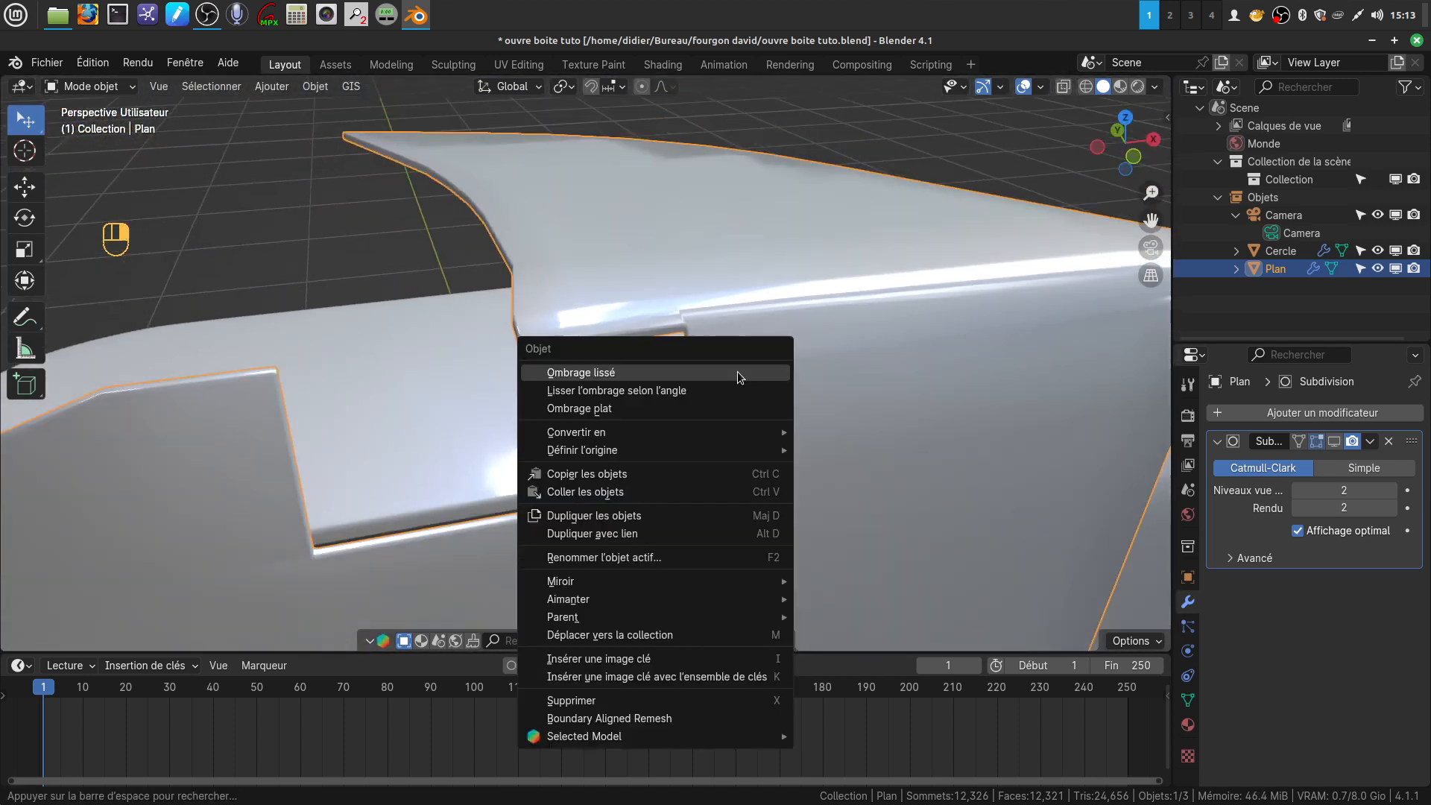
pyautogui.click(696, 372)
# In vertex editing, connect the notch's lower corner on the narrow side diagonally to the horizontal cut line on the front face
pyautogui.moveTo(681, 476)
pyautogui.mouseDown(button='middle')
pyautogui.moveTo(682, 444)
pyautogui.moveTo(717, 401)
pyautogui.moveTo(632, 513)
pyautogui.moveTo(570, 497)
pyautogui.mouseUp(button='middle')
pyautogui.scroll(3, 629, 514)
pyautogui.press('Tab')
pyautogui.scroll(4, 477, 529)
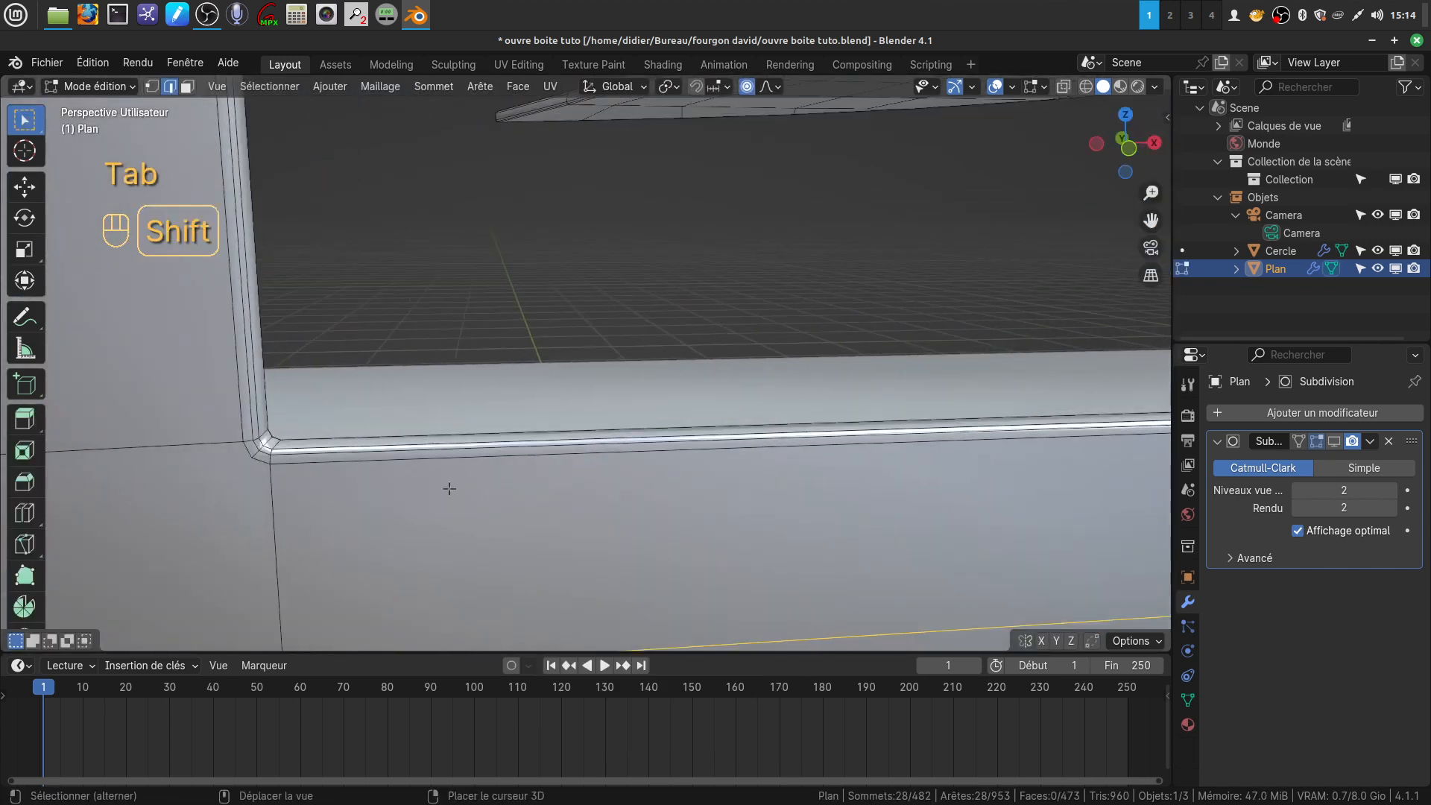
pyautogui.keyDown('shift'); pyautogui.moveTo(449, 488); pyautogui.dragTo(696, 300, button='middle'); pyautogui.keyUp('shift')
pyautogui.scroll(1, 663, 325)
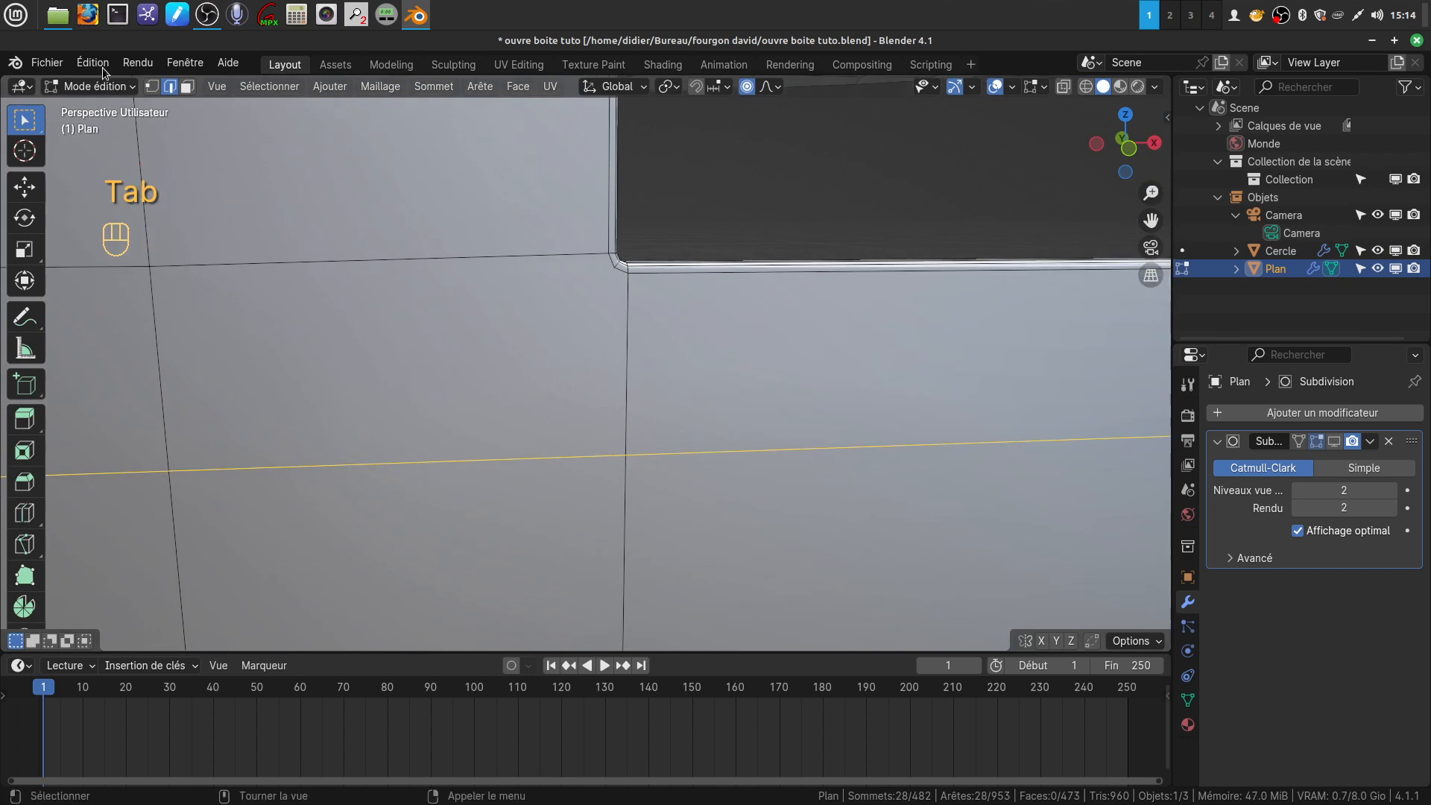
pyautogui.click(150, 88)
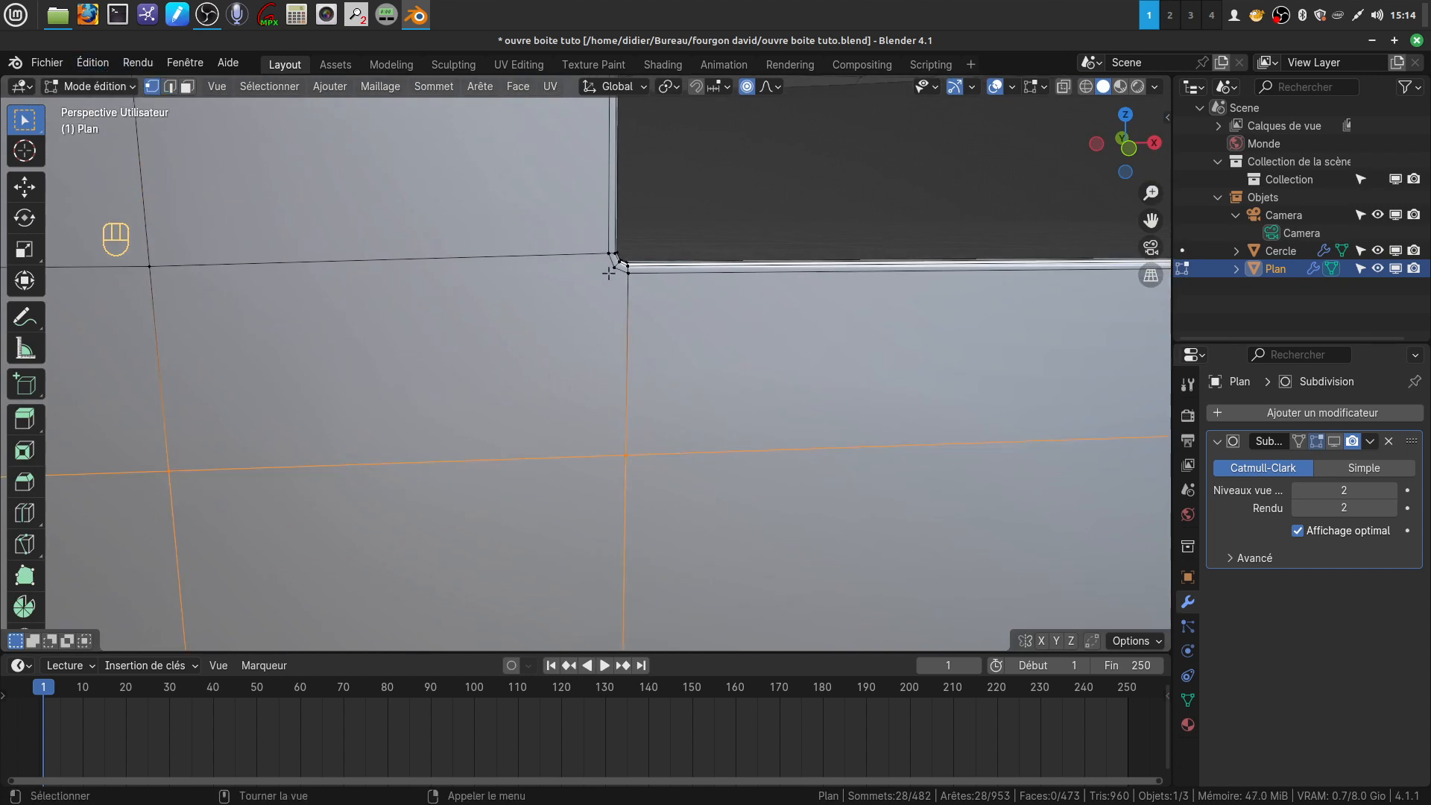
pyautogui.click(610, 271)
pyautogui.keyDown('shift'); pyautogui.click(171, 461); pyautogui.keyUp('shift')
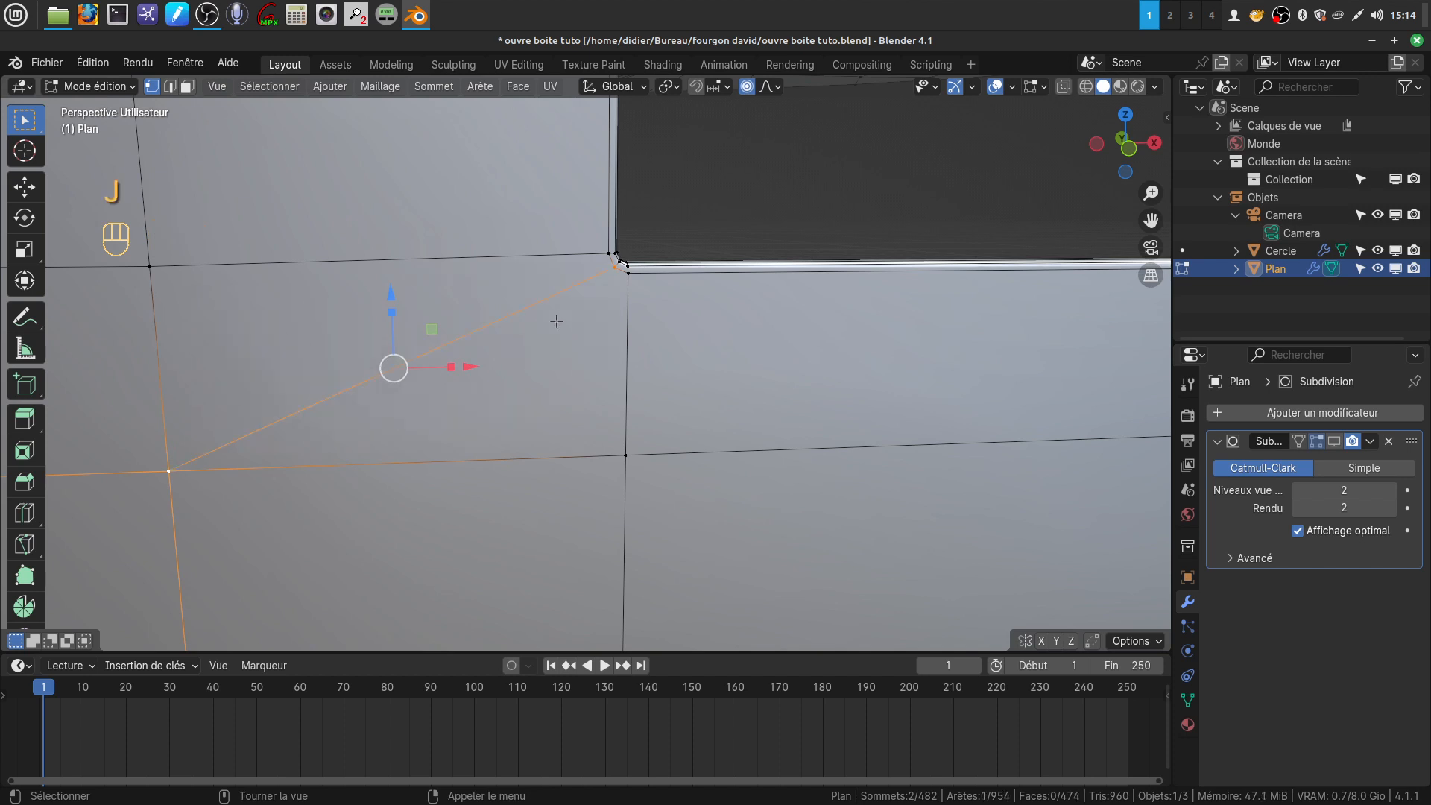
# Connect the notch's other lower corner, on the wide side, diagonally to the cut line's opposite vertex on the front face
pyautogui.scroll(-4, 623, 355)
pyautogui.keyDown('shift'); pyautogui.moveTo(745, 371); pyautogui.dragTo(186, 450, button='middle'); pyautogui.keyUp('shift')
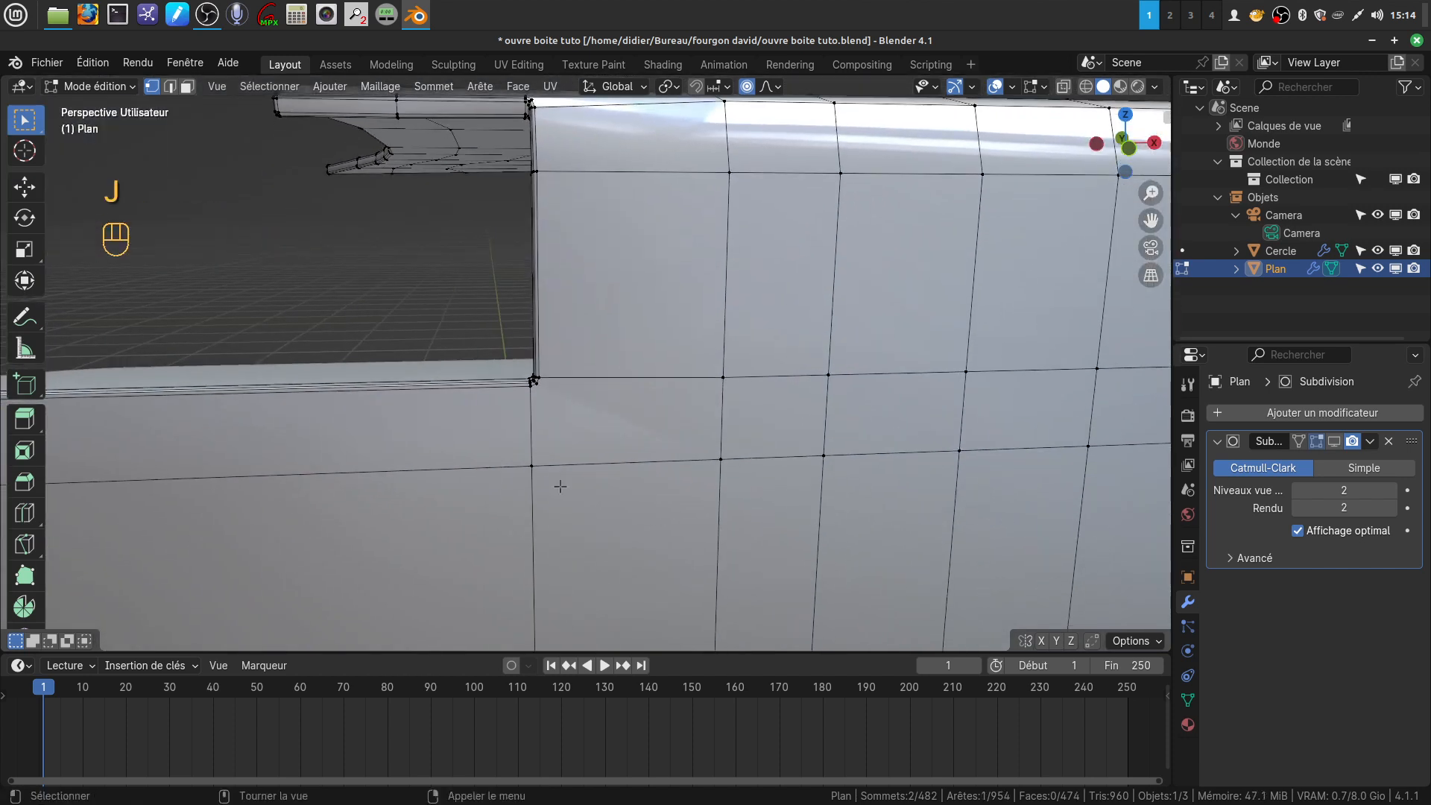
pyautogui.scroll(4, 497, 419)
pyautogui.keyDown('shift'); pyautogui.click(485, 409); pyautogui.keyUp('shift')
pyautogui.keyDown('shift'); pyautogui.click(850, 553); pyautogui.keyUp('shift')
pyautogui.press('j')
# On the back face, connect the notch's lower corner on the wide side diagonally to the horizontal cut line
pyautogui.moveTo(700, 466); pyautogui.dragTo(434, 431, button='middle')
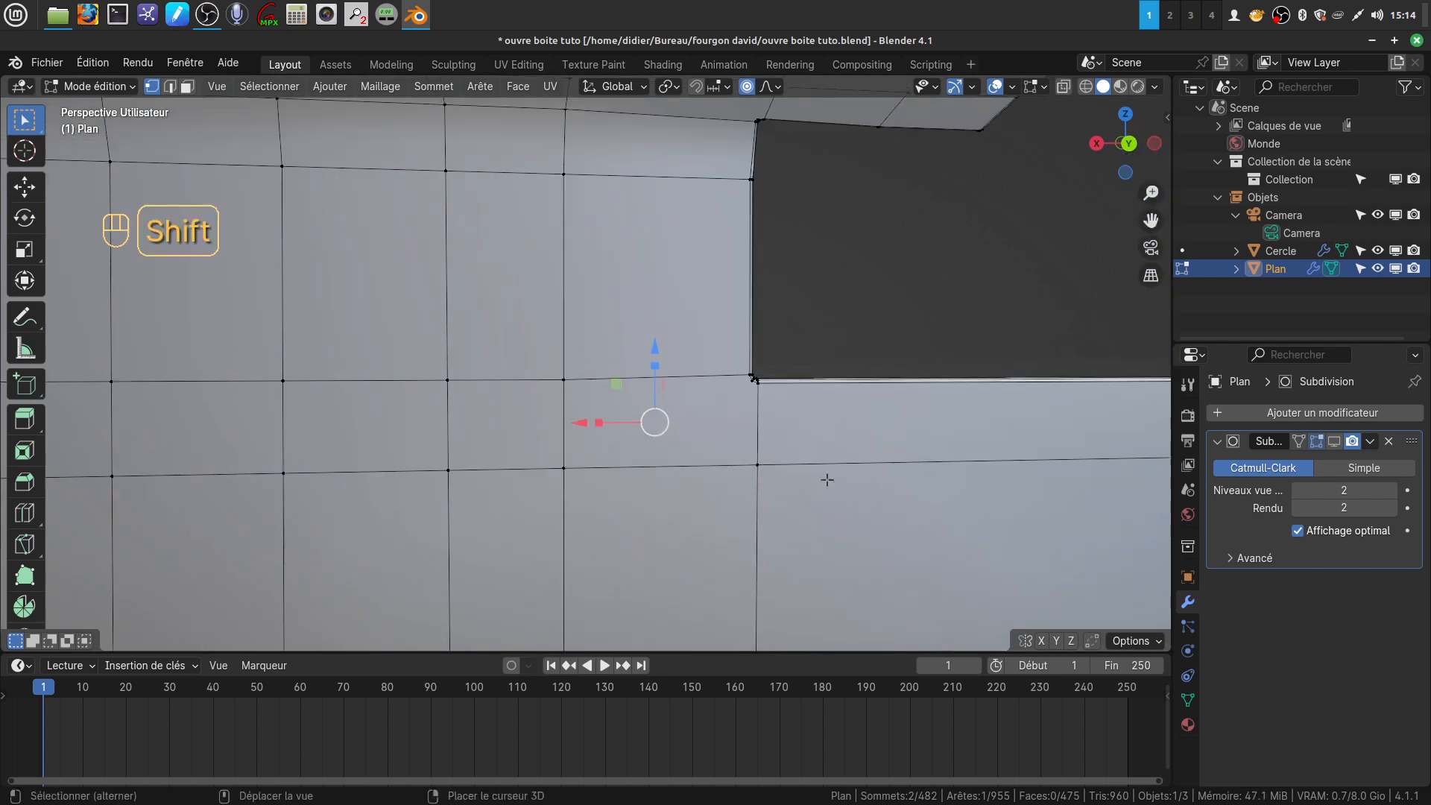
pyautogui.keyDown('shift'); pyautogui.moveTo(824, 480); pyautogui.dragTo(668, 508, button='middle'); pyautogui.keyUp('shift')
pyautogui.scroll(4, 664, 543)
pyautogui.click(571, 480)
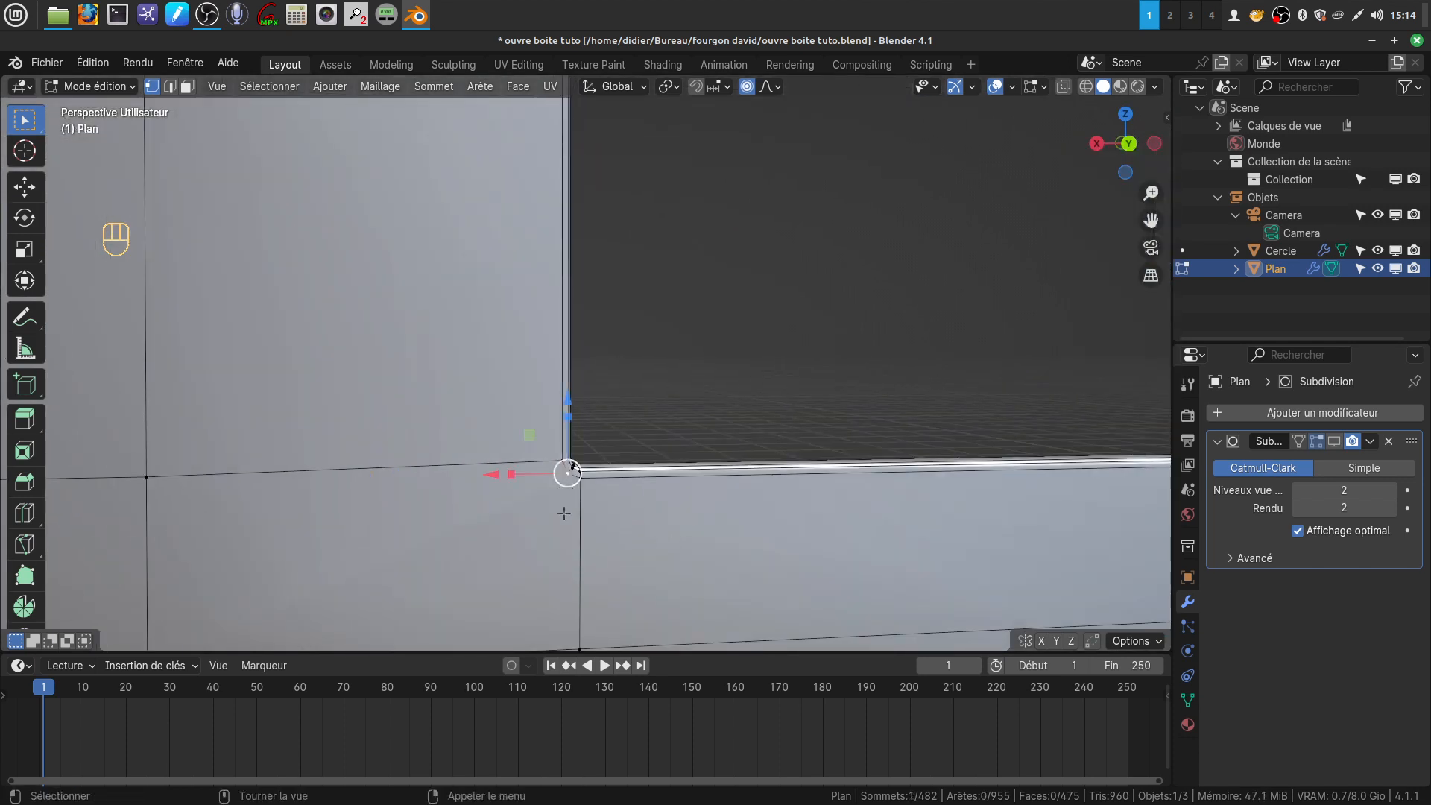
pyautogui.keyDown('shift'); pyautogui.moveTo(562, 512); pyautogui.dragTo(655, 348, button='middle'); pyautogui.keyUp('shift')
pyautogui.keyDown('shift'); pyautogui.click(332, 422); pyautogui.keyUp('shift')
pyautogui.keyDown('shift'); pyautogui.moveTo(654, 441); pyautogui.dragTo(371, 481, button='middle'); pyautogui.keyUp('shift')
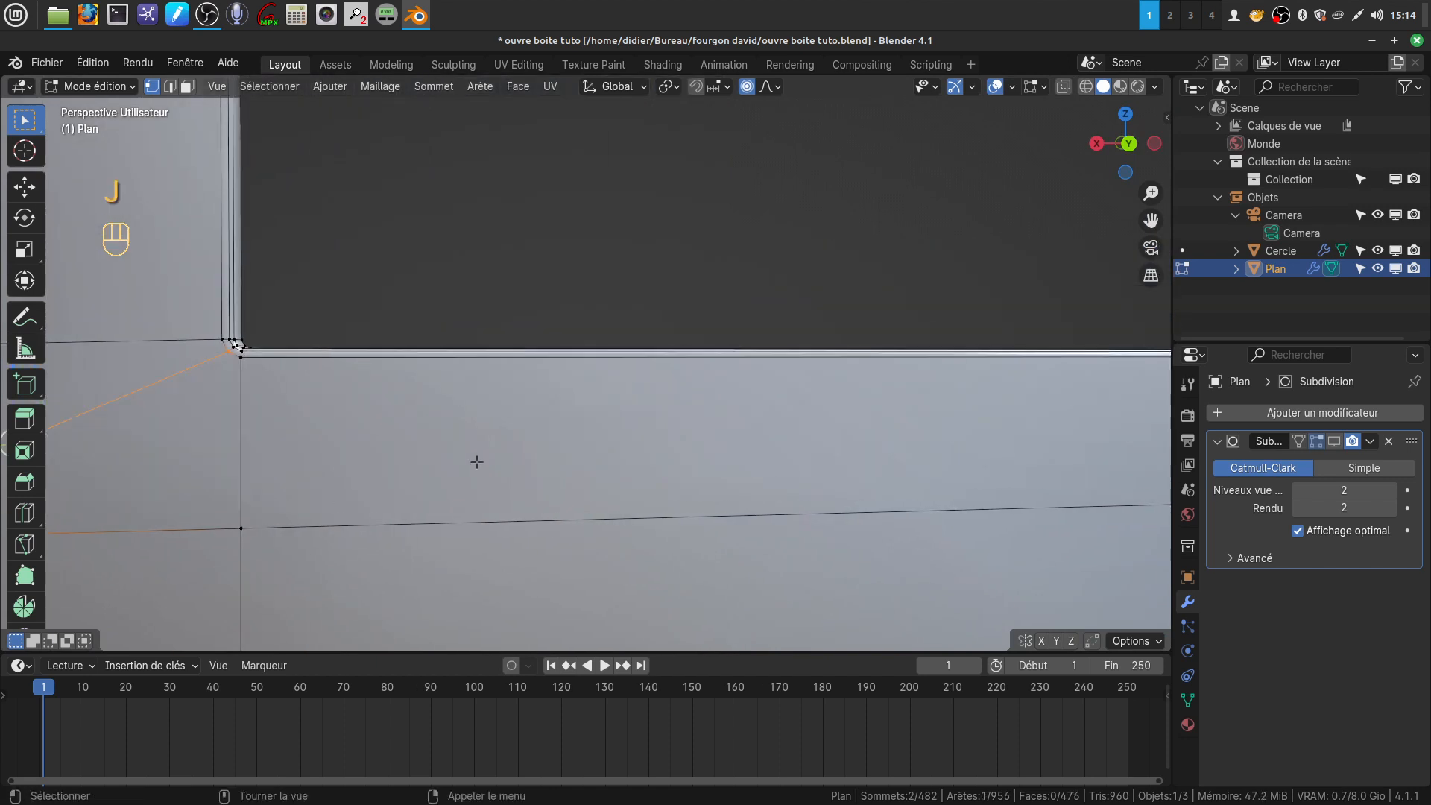
pyautogui.scroll(-3, 740, 480)
pyautogui.press('j')
# On the back face, connect the notch's lower corner on the narrow side diagonally to the horizontal cut line
pyautogui.keyDown('shift'); pyautogui.moveTo(814, 427); pyautogui.dragTo(347, 479, button='middle'); pyautogui.keyUp('shift')
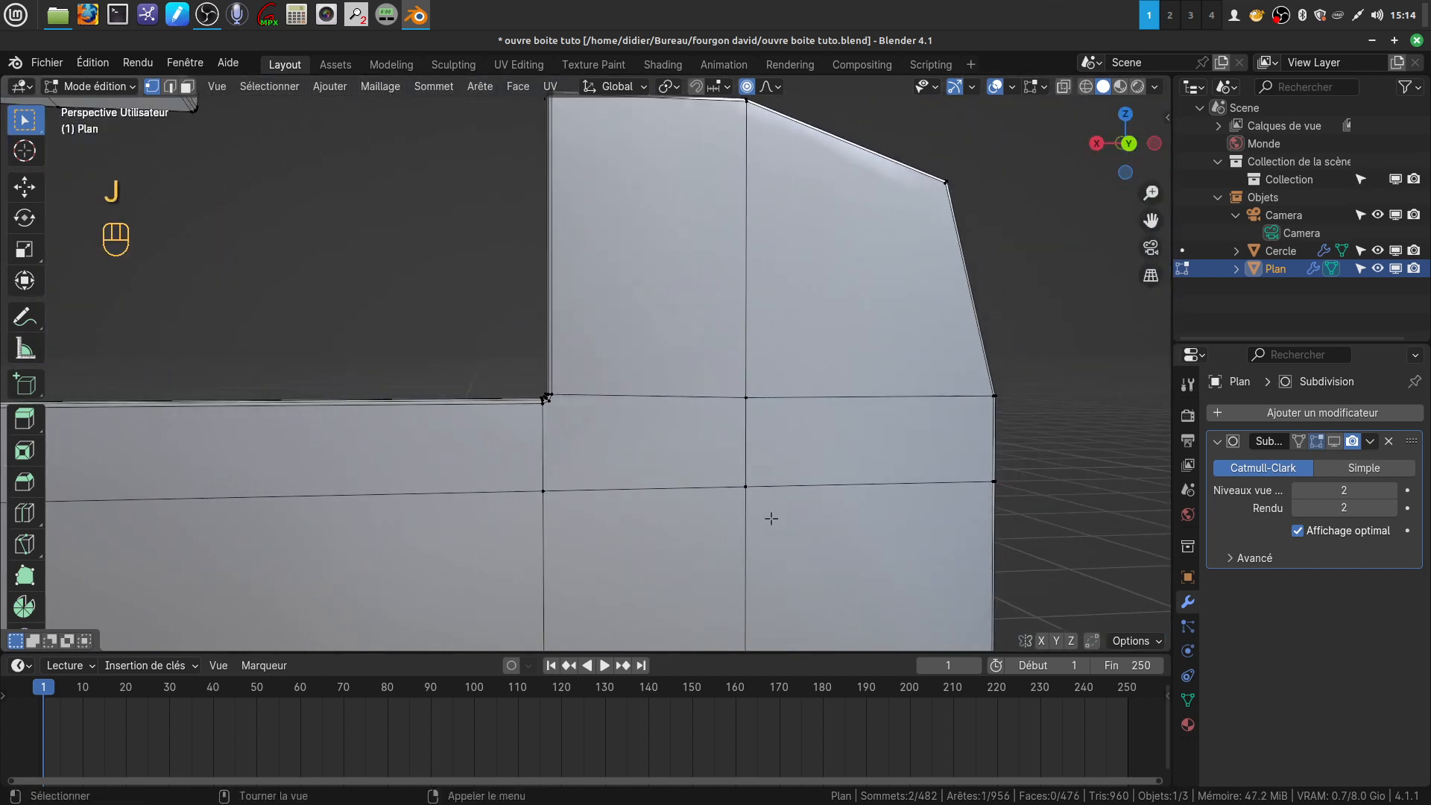
pyautogui.scroll(4, 591, 582)
pyautogui.keyDown('shift'); pyautogui.click(891, 605); pyautogui.keyUp('shift')
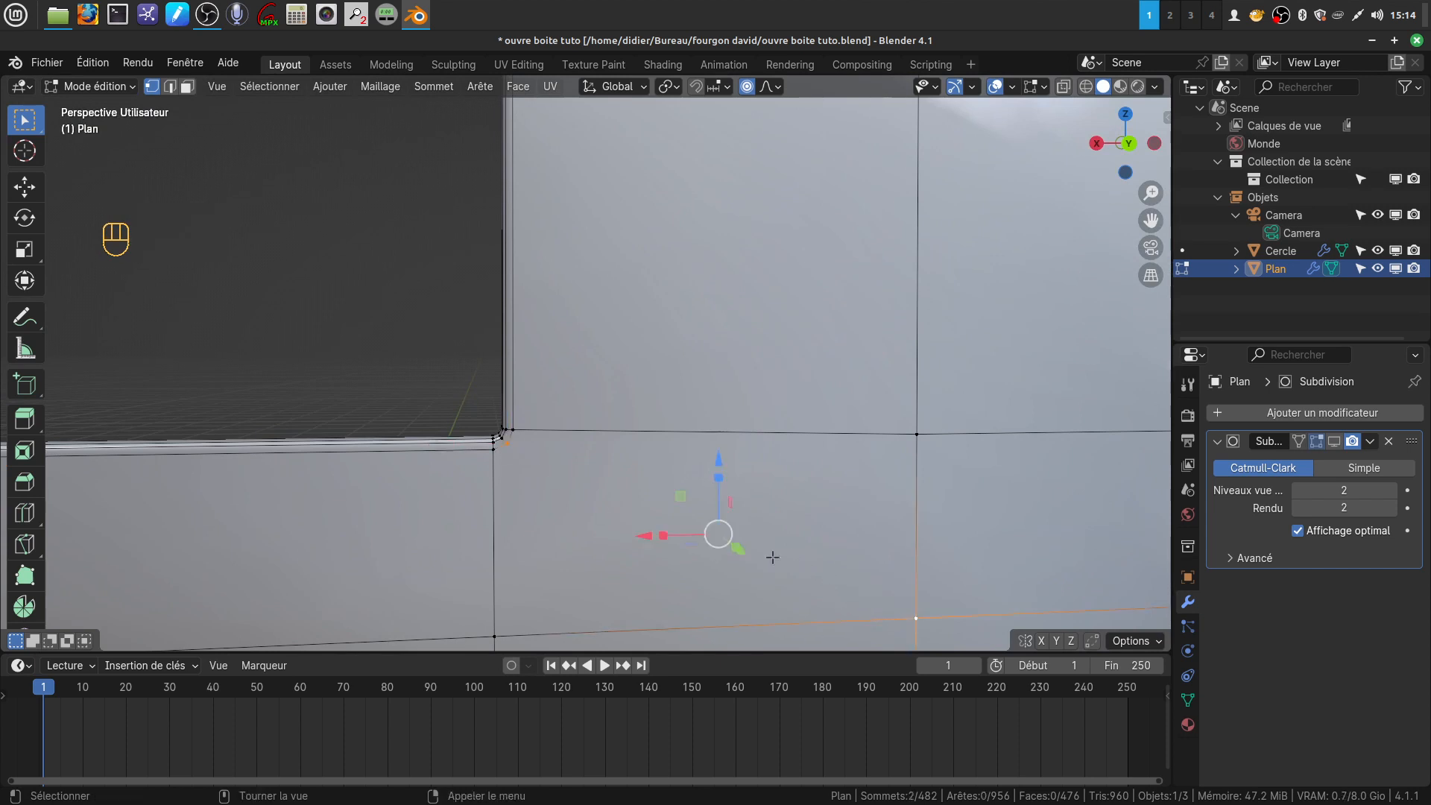
pyautogui.scroll(-5, 775, 556)
# On the outer face, connect the notch's upper corner vertex under the flap diagonally to the opposite vertex on the fold
pyautogui.moveTo(775, 556); pyautogui.dragTo(875, 631, button='middle')
pyautogui.moveTo(463, 526); pyautogui.dragTo(611, 578, button='middle')
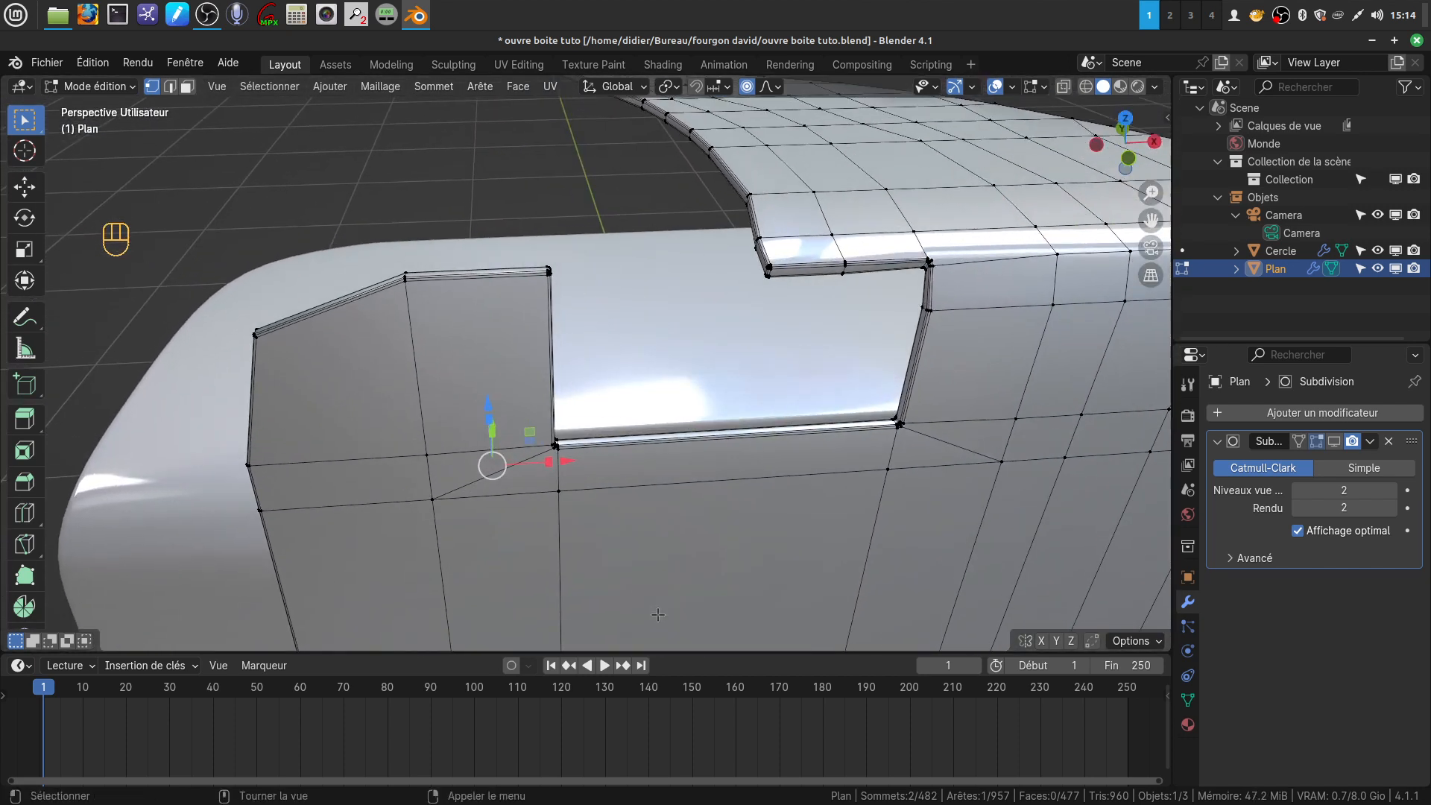
pyautogui.scroll(2, 660, 619)
pyautogui.moveTo(661, 621); pyautogui.dragTo(540, 650, button='middle')
pyautogui.moveTo(550, 579); pyautogui.dragTo(448, 649, button='middle')
pyautogui.scroll(4, 1031, 588)
pyautogui.moveTo(1031, 589); pyautogui.dragTo(1115, 575, button='middle')
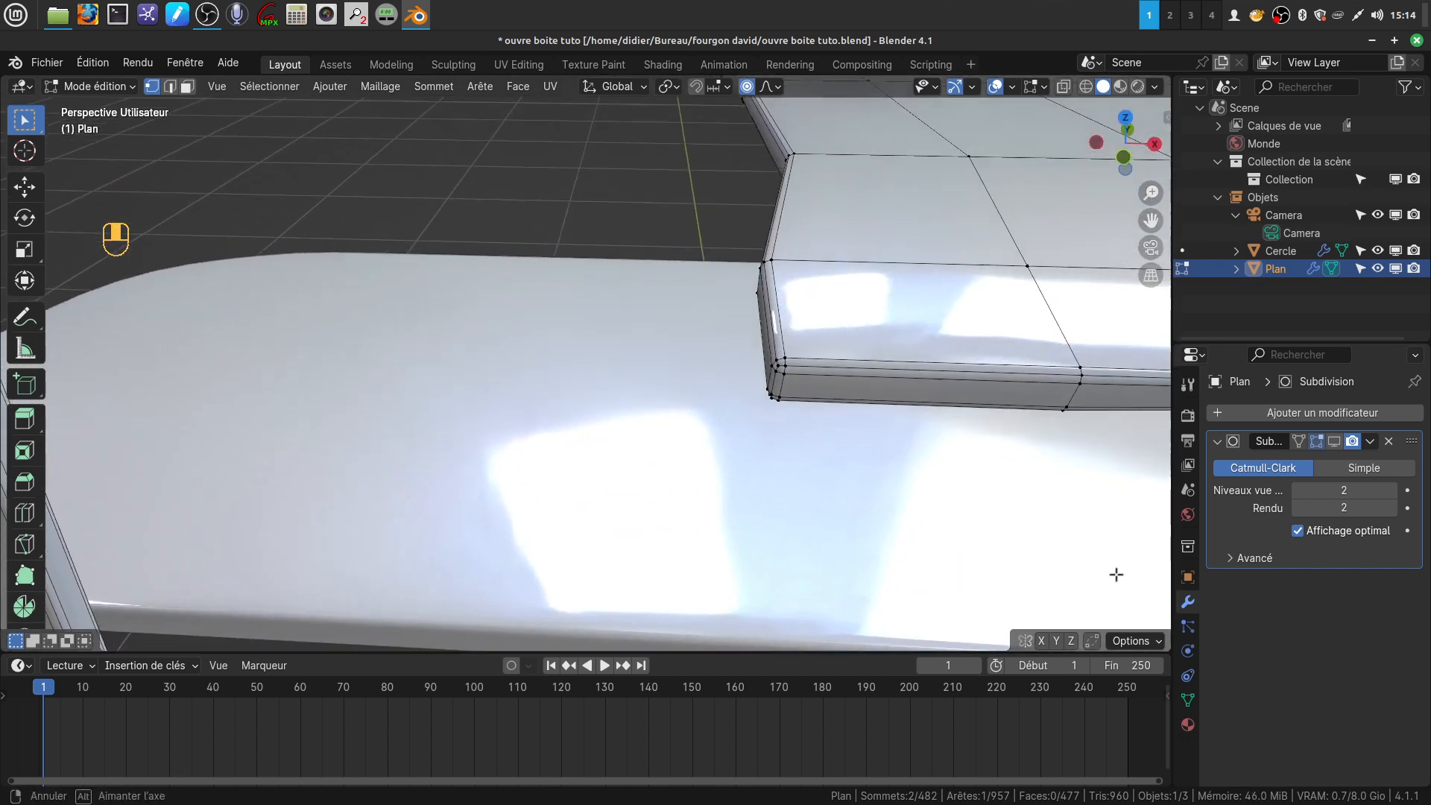
pyautogui.keyDown('shift'); pyautogui.moveTo(1018, 505); pyautogui.dragTo(974, 516, button='middle'); pyautogui.keyUp('shift')
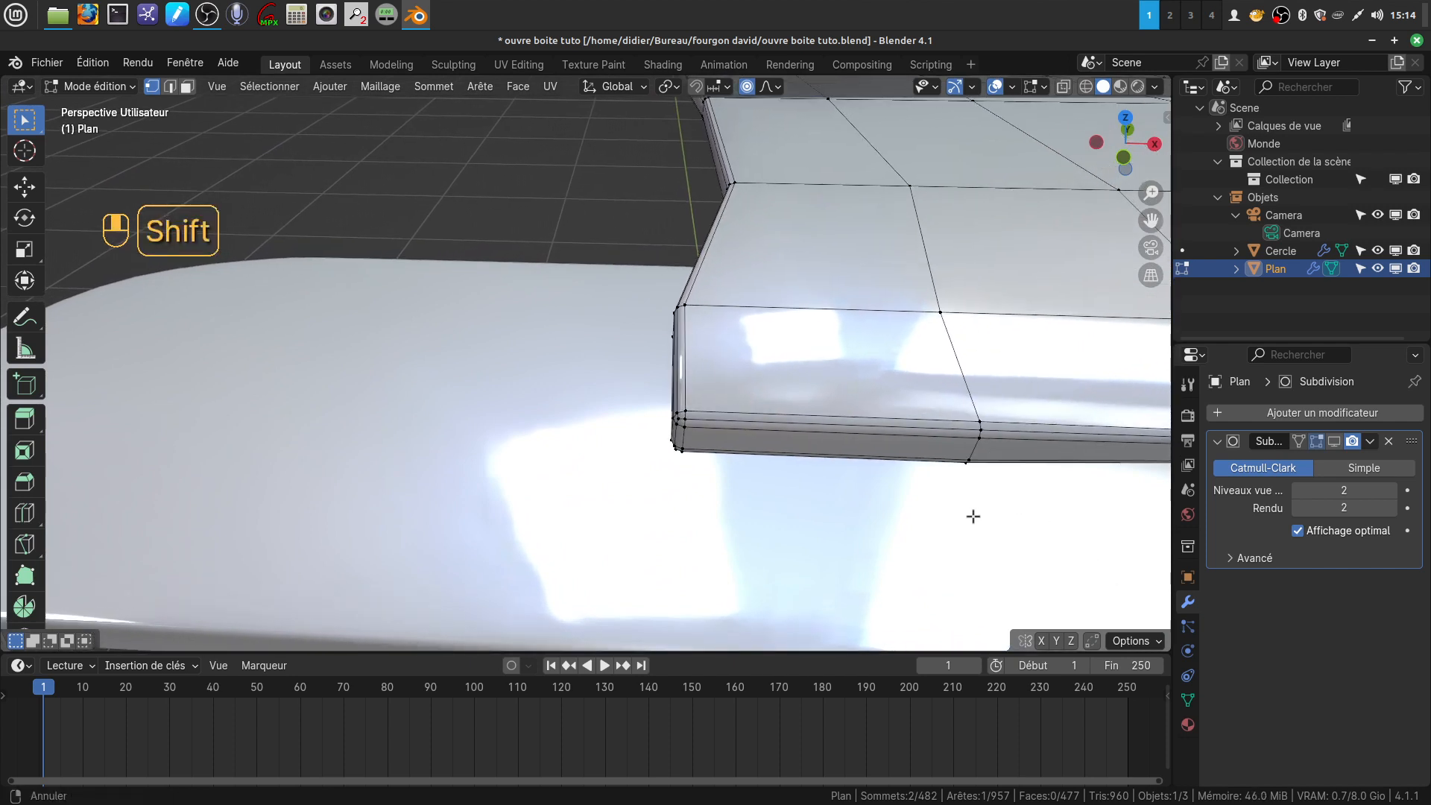
pyautogui.scroll(-4, 974, 516)
pyautogui.keyDown('shift'); pyautogui.moveTo(872, 436); pyautogui.dragTo(542, 463, button='middle'); pyautogui.keyUp('shift')
pyautogui.scroll(4, 670, 503)
pyautogui.moveTo(663, 495)
pyautogui.mouseDown(button='middle')
pyautogui.moveTo(694, 504)
pyautogui.moveTo(661, 499)
pyautogui.mouseUp(button='middle')
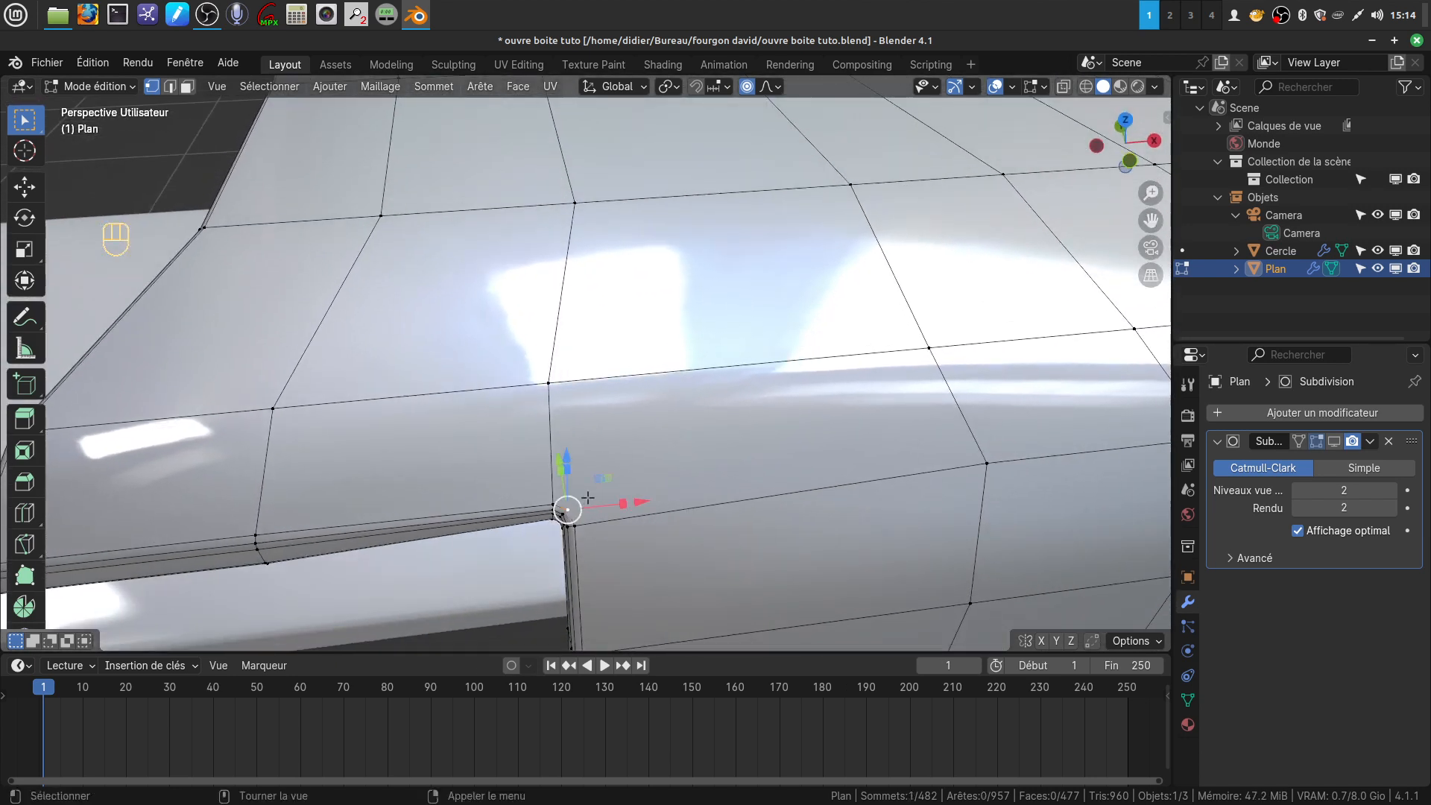
pyautogui.keyDown('shift'); pyautogui.click(922, 354); pyautogui.keyUp('shift')
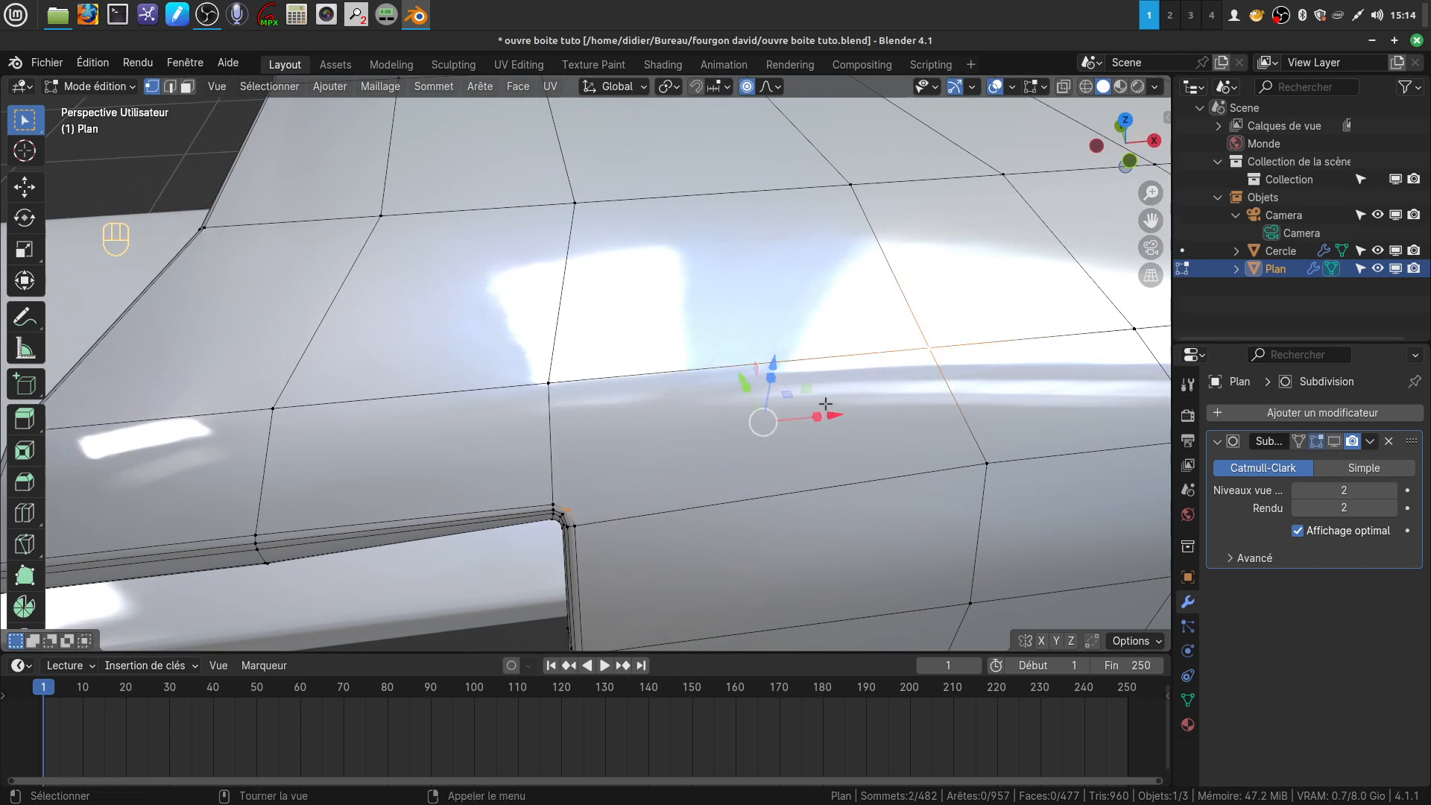
pyautogui.press('j')
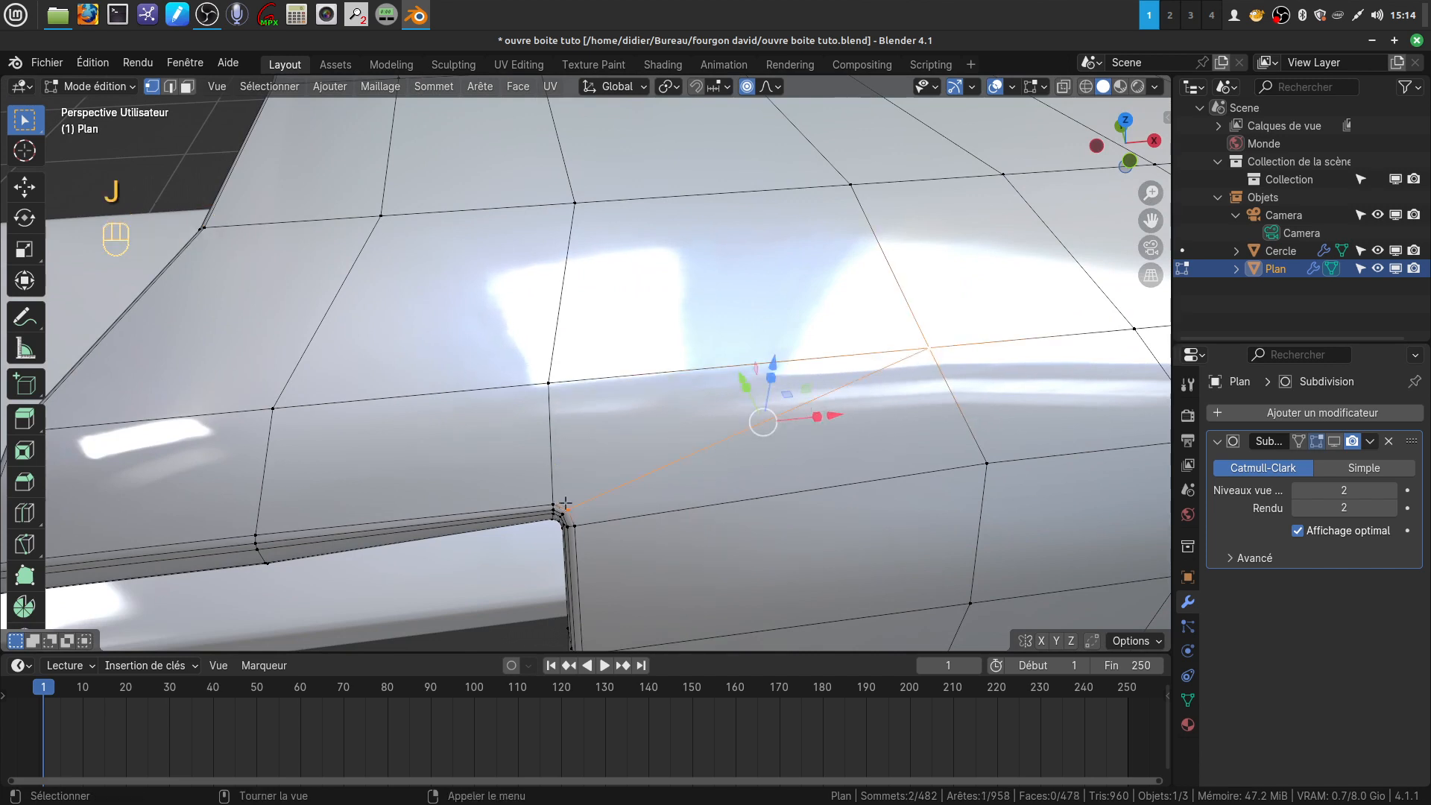
# On the inner face, connect the notch's upper corner vertex diagonally to the opposite vertex on the fold
pyautogui.moveTo(568, 497); pyautogui.dragTo(722, 429, button='middle')
pyautogui.keyDown('shift'); pyautogui.moveTo(679, 535); pyautogui.dragTo(802, 303, button='middle'); pyautogui.keyUp('shift')
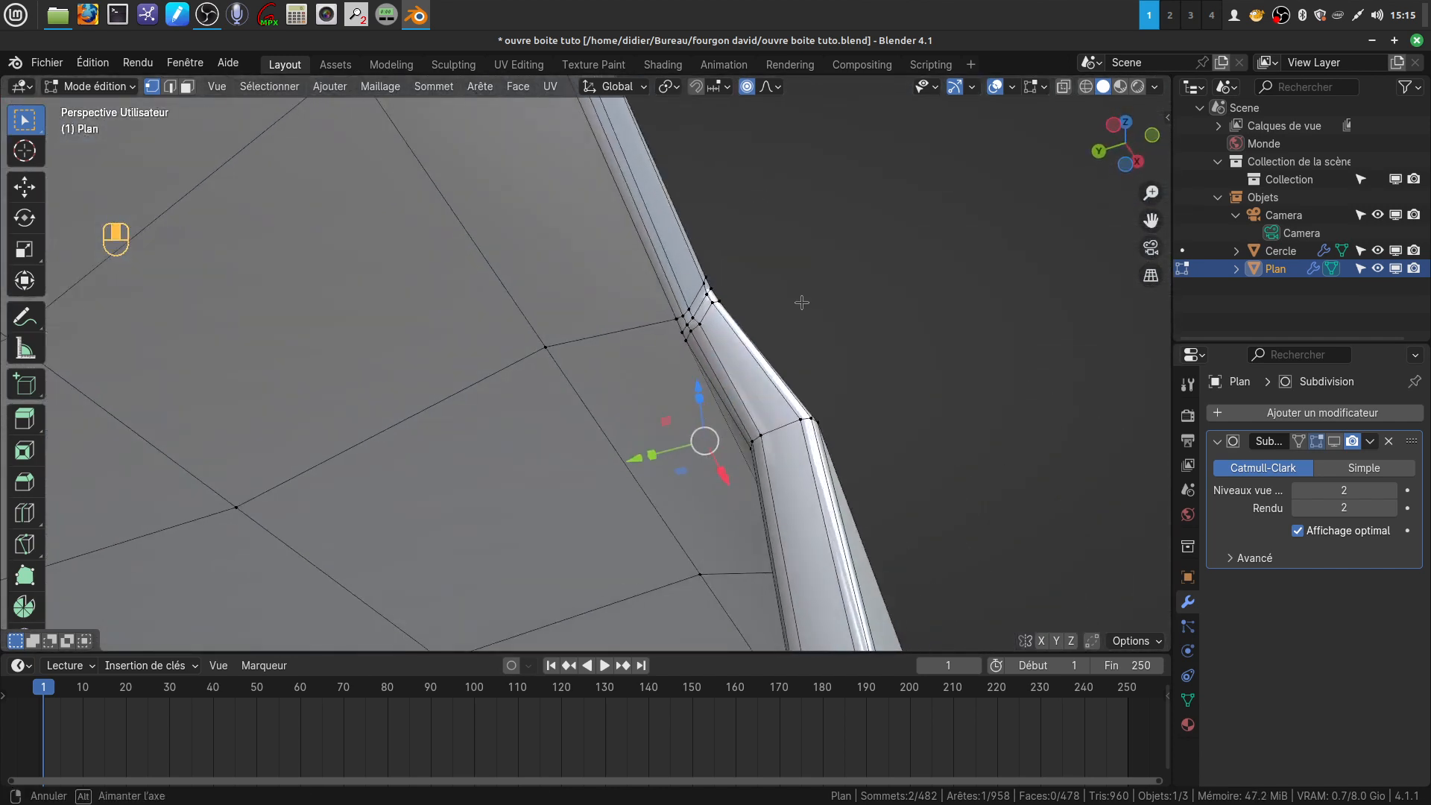
pyautogui.scroll(2, 800, 313)
pyautogui.moveTo(782, 456); pyautogui.dragTo(773, 428, button='middle')
pyautogui.keyDown('shift'); pyautogui.moveTo(773, 388); pyautogui.dragTo(843, 302, button='middle'); pyautogui.keyUp('shift')
pyautogui.scroll(-2, 765, 328)
pyautogui.moveTo(735, 355)
pyautogui.keyDown('shift'); pyautogui.mouseDown(button='middle')
pyautogui.moveTo(747, 308)
pyautogui.moveTo(726, 346)
pyautogui.mouseUp(button='middle'); pyautogui.keyUp('shift')
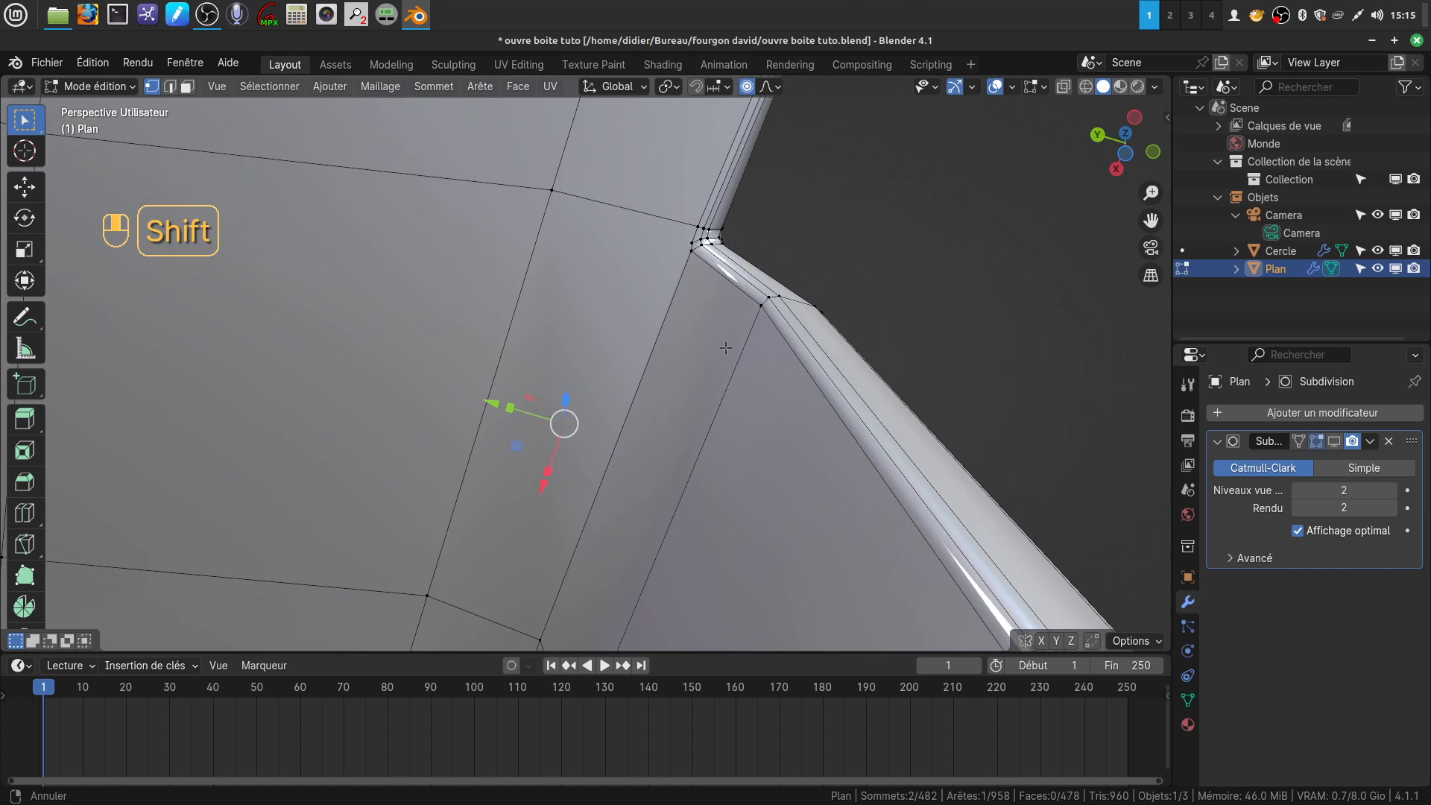
pyautogui.click(675, 245)
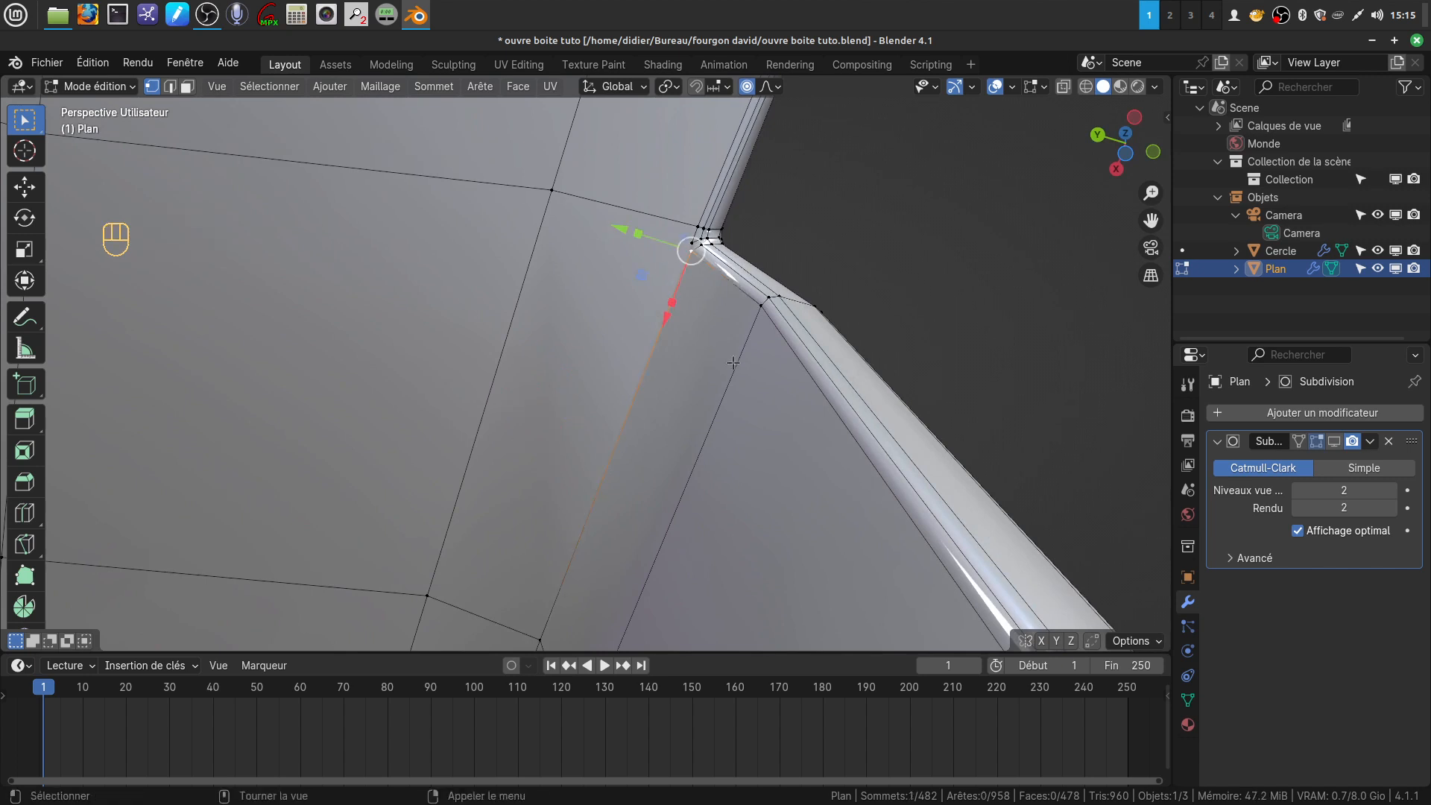
pyautogui.click(870, 255)
pyautogui.press('shift')
pyautogui.keyDown('shift'); pyautogui.click(429, 596); pyautogui.keyUp('shift')
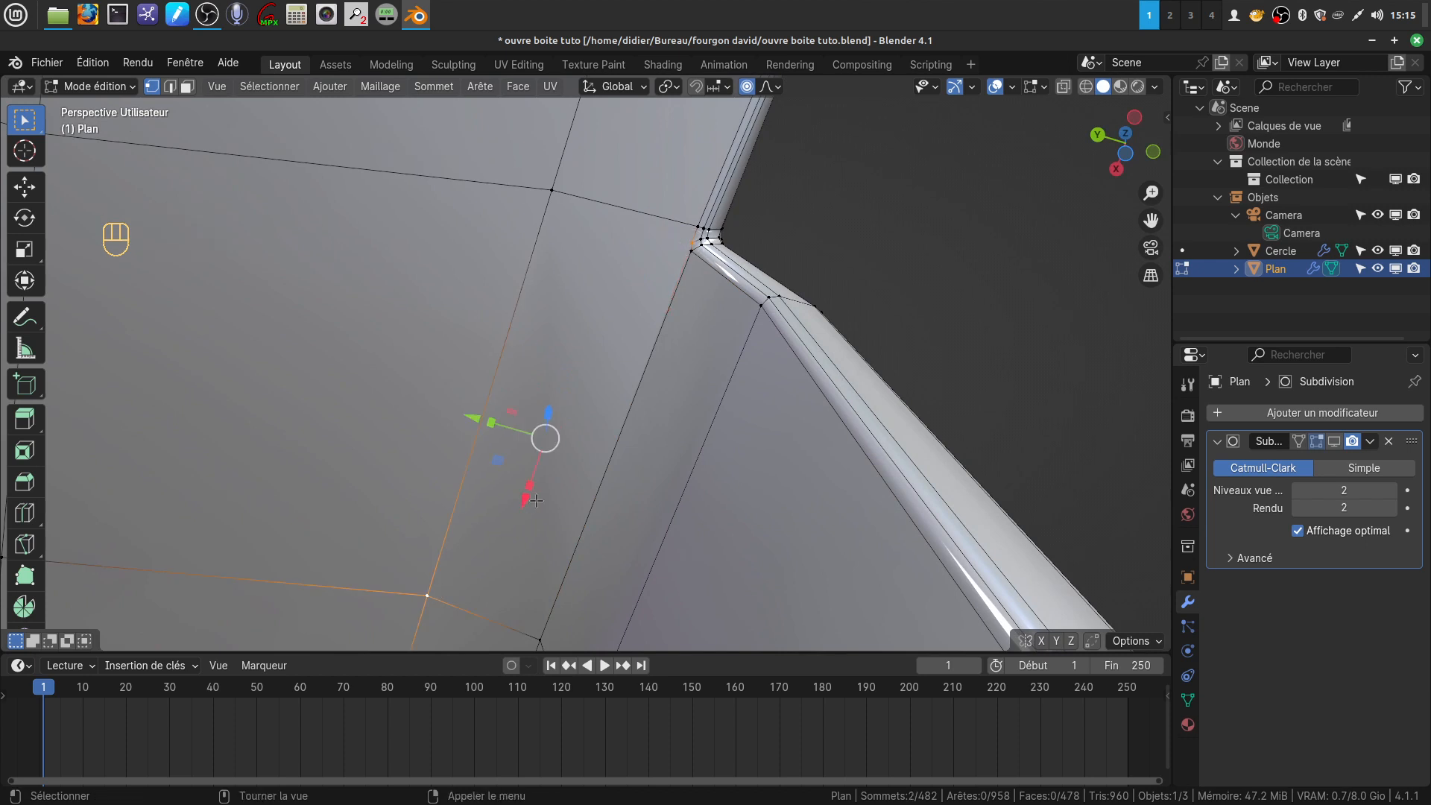
pyautogui.press('j')
# Return to object mode, enable the Subdivision modifier's viewport display, and check the smoothed part
pyautogui.moveTo(585, 494); pyautogui.dragTo(491, 100, button='middle')
pyautogui.scroll(-3, 680, 410)
pyautogui.keyDown('shift'); pyautogui.moveTo(661, 452); pyautogui.dragTo(712, 409, button='middle'); pyautogui.keyUp('shift')
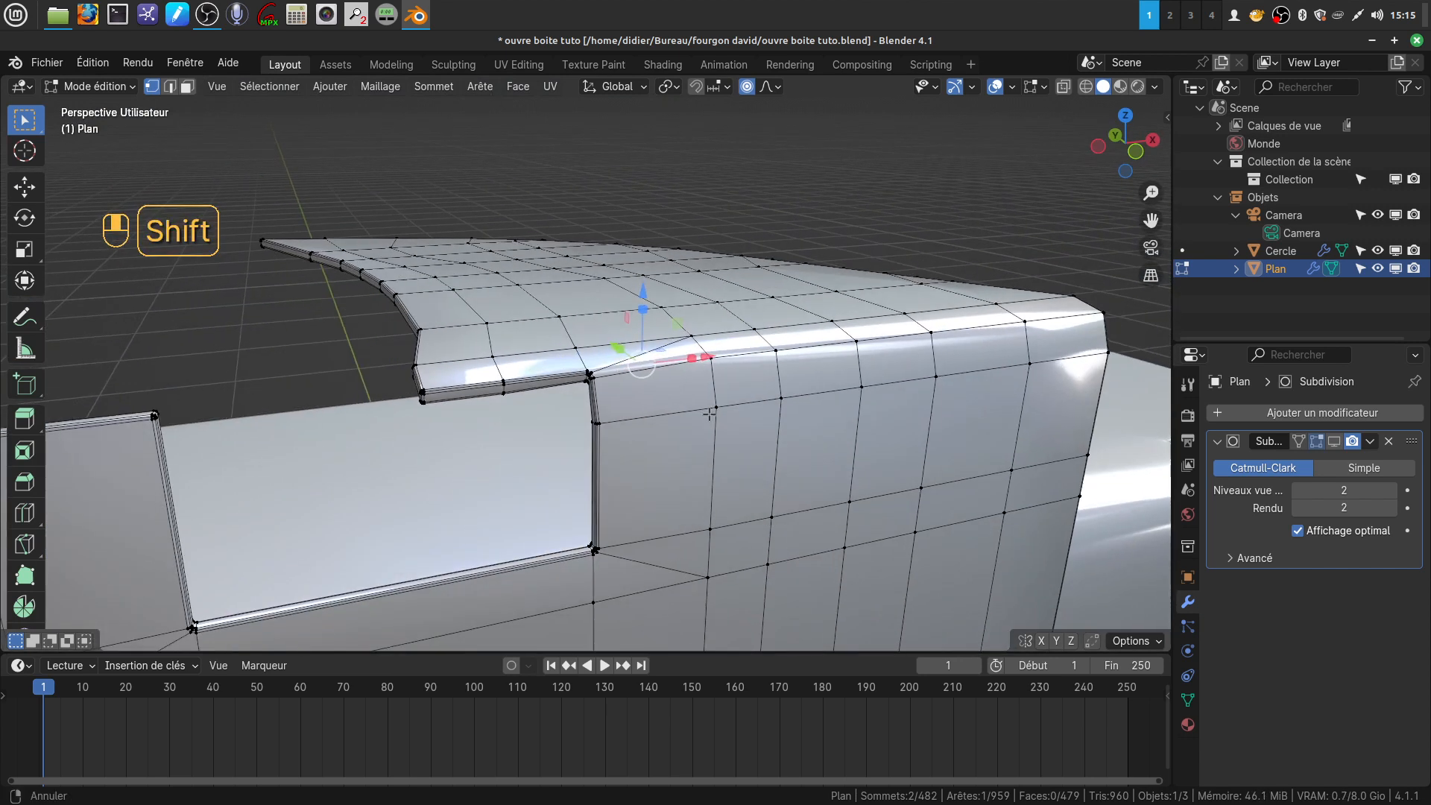
pyautogui.moveTo(434, 388); pyautogui.dragTo(401, 408, button='middle')
pyautogui.keyDown('shift'); pyautogui.moveTo(705, 410); pyautogui.dragTo(744, 412, button='middle'); pyautogui.keyUp('shift')
pyautogui.press('Tab')
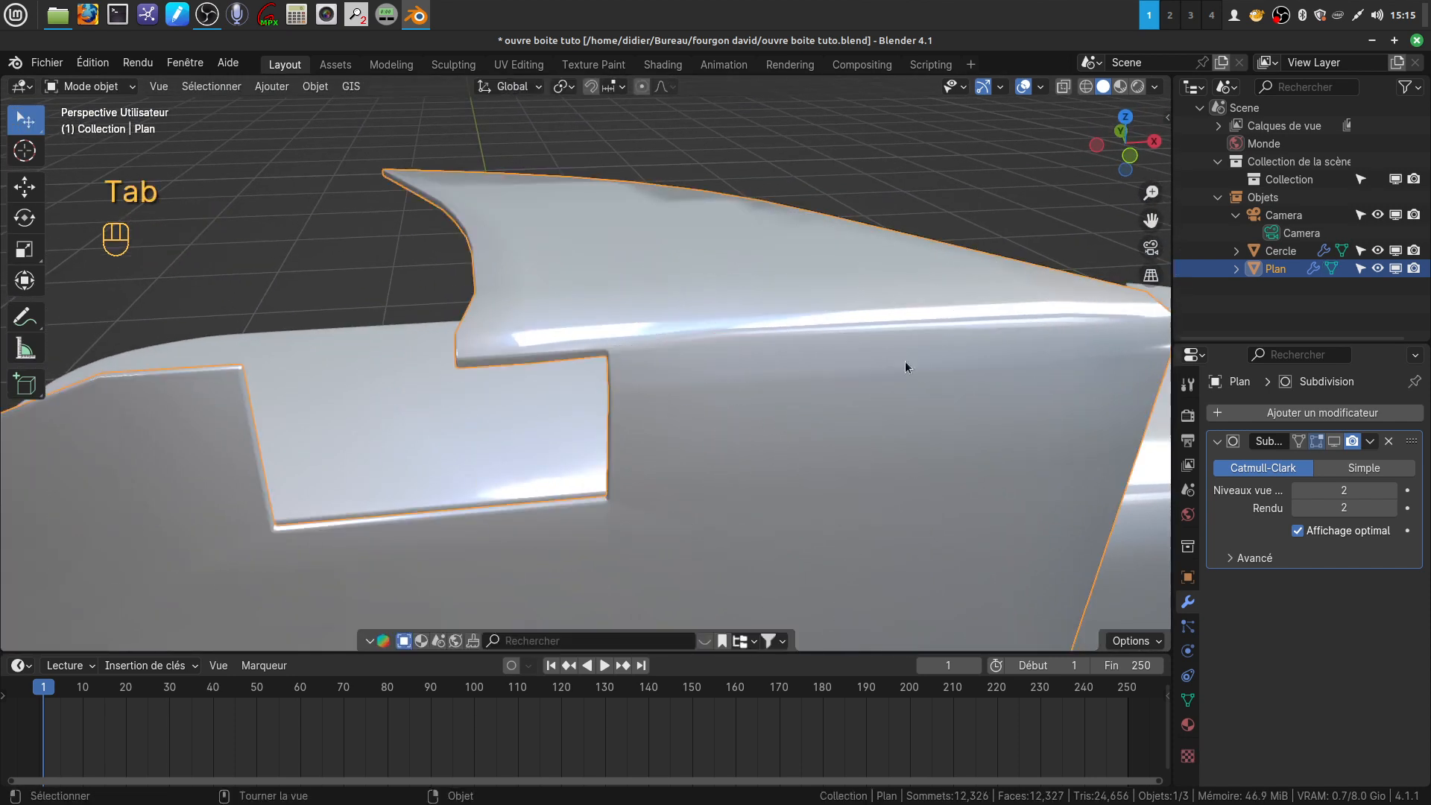
pyautogui.click(1334, 441)
pyautogui.moveTo(725, 419)
pyautogui.mouseDown(button='middle')
pyautogui.moveTo(718, 462)
pyautogui.moveTo(789, 372)
pyautogui.moveTo(790, 410)
pyautogui.moveTo(756, 427)
pyautogui.moveTo(676, 385)
pyautogui.moveTo(584, 395)
pyautogui.moveTo(512, 371)
pyautogui.moveTo(696, 351)
pyautogui.moveTo(814, 396)
pyautogui.moveTo(792, 437)
pyautogui.moveTo(752, 423)
pyautogui.moveTo(744, 394)
pyautogui.moveTo(747, 410)
pyautogui.mouseUp(button='middle')
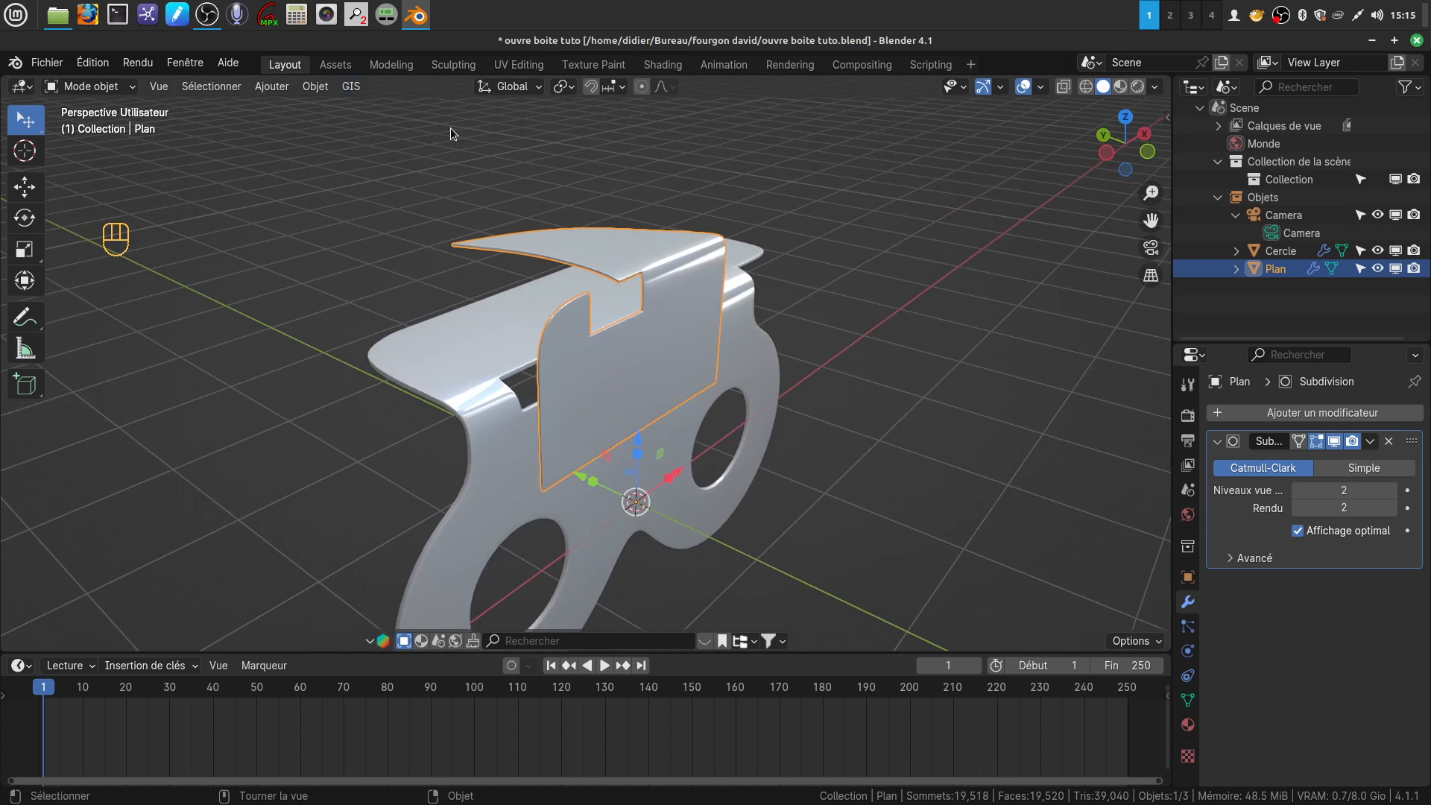
# Set the origin of the selected bent part to its geometry
pyautogui.click(309, 87)
pyautogui.moveTo(354, 125)
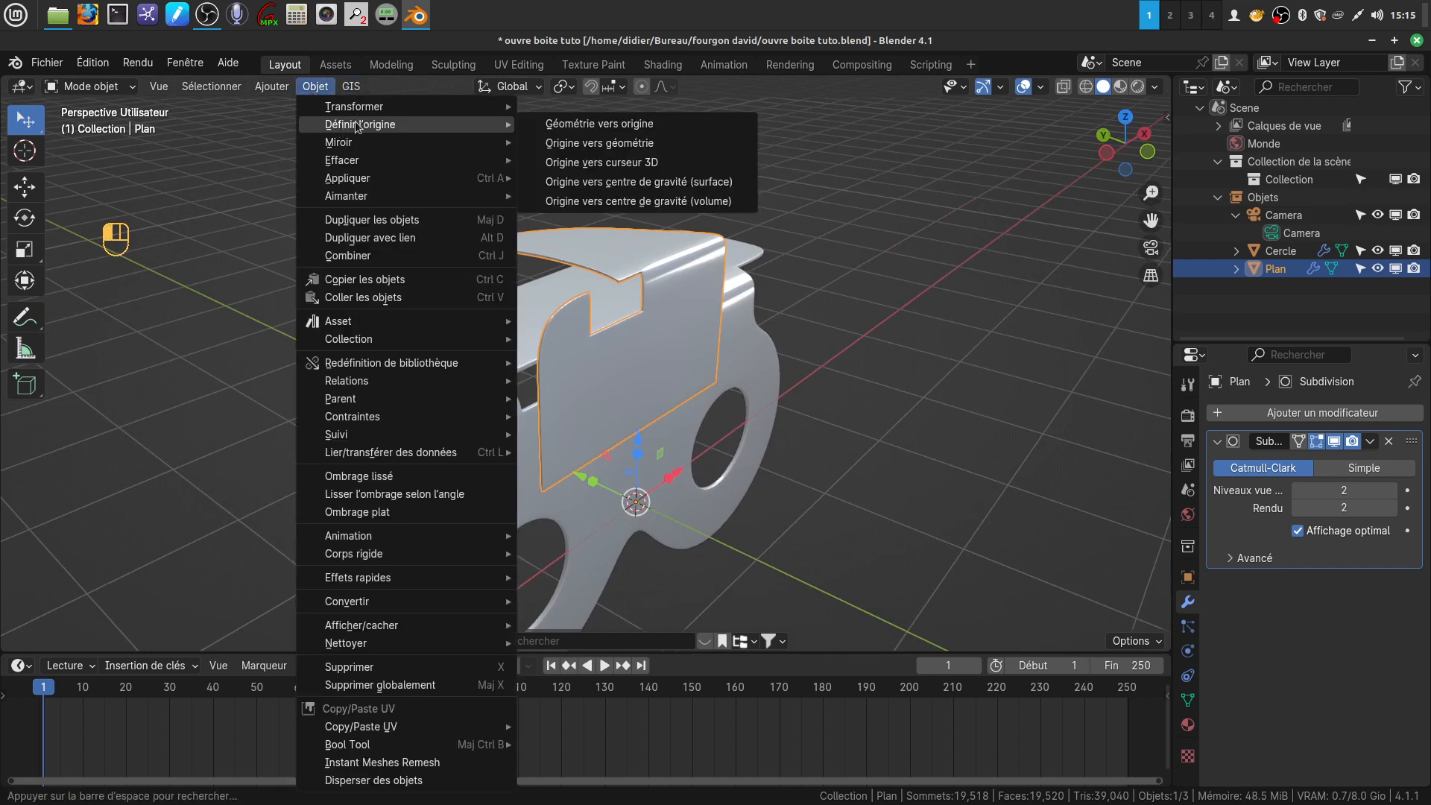
pyautogui.click(585, 143)
pyautogui.moveTo(690, 328); pyautogui.dragTo(584, 381, button='middle')
pyautogui.keyDown('shift'); pyautogui.moveTo(599, 375); pyautogui.dragTo(633, 347, button='middle'); pyautogui.keyUp('shift')
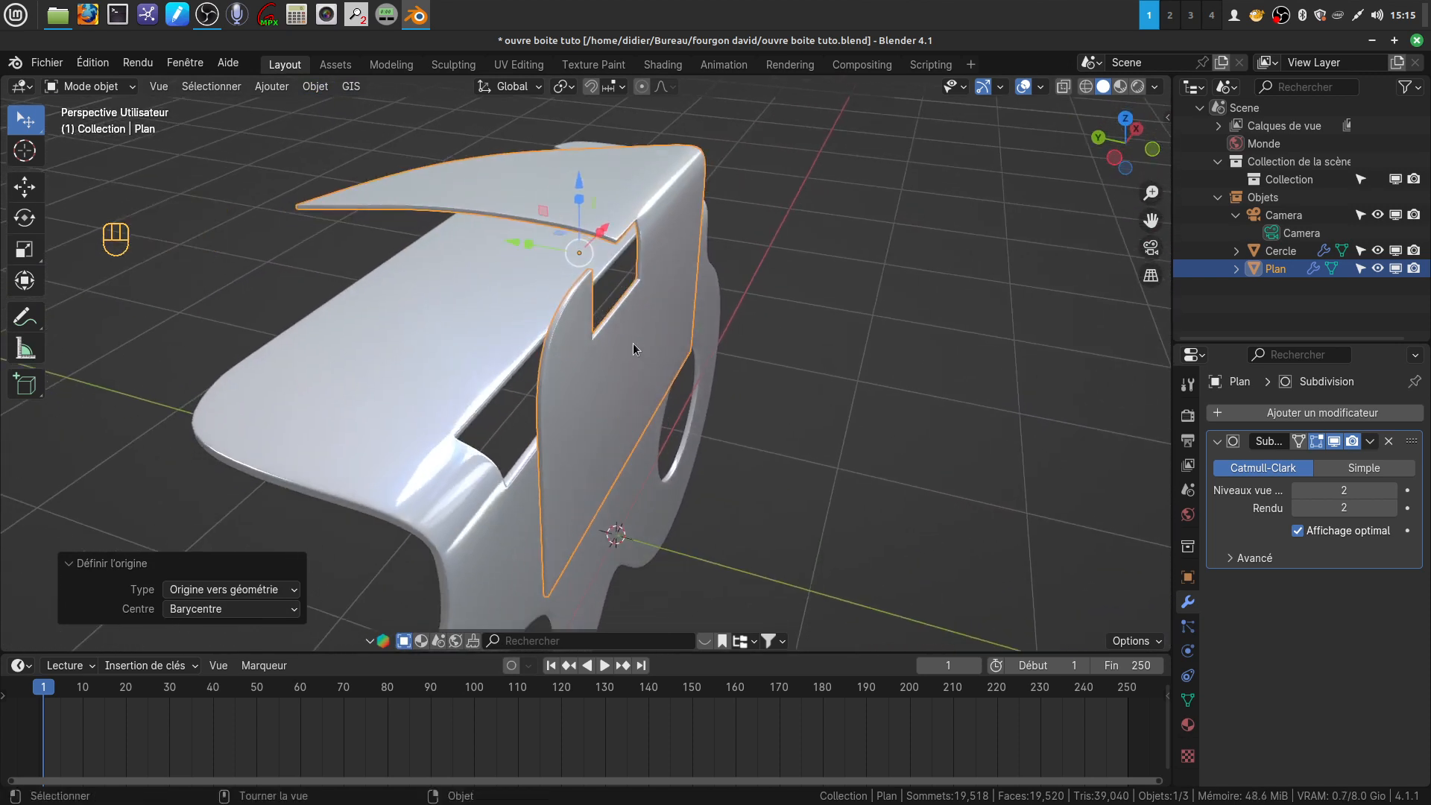
# Move the bent part about 0.17 m along Y into the plate's slot, refine its Y position in top view, and deselect it
pyautogui.moveTo(517, 244); pyautogui.dragTo(470, 264)
pyautogui.scroll(5, 592, 352)
pyautogui.moveTo(629, 413); pyautogui.dragTo(658, 373, button='middle')
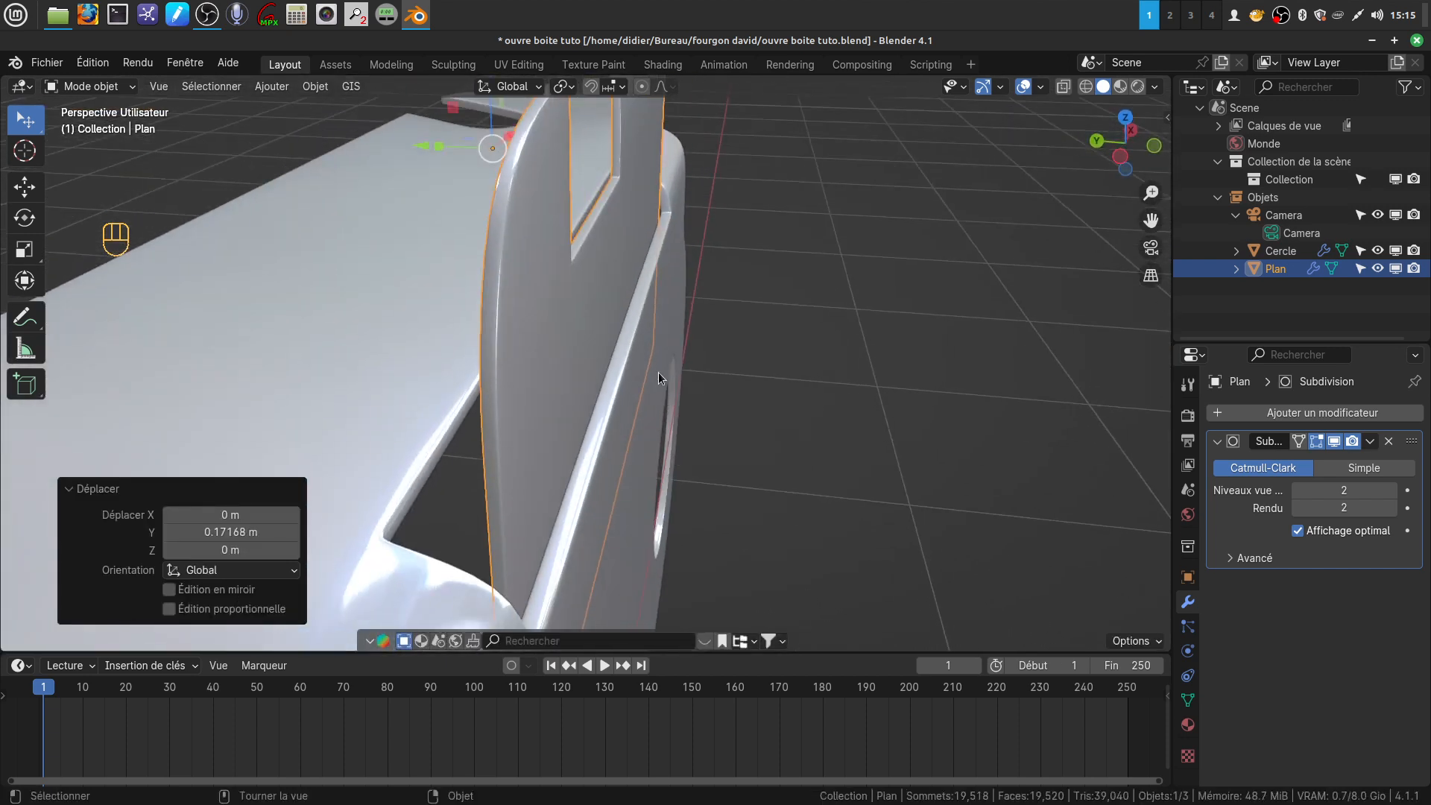
pyautogui.press('KP_7')
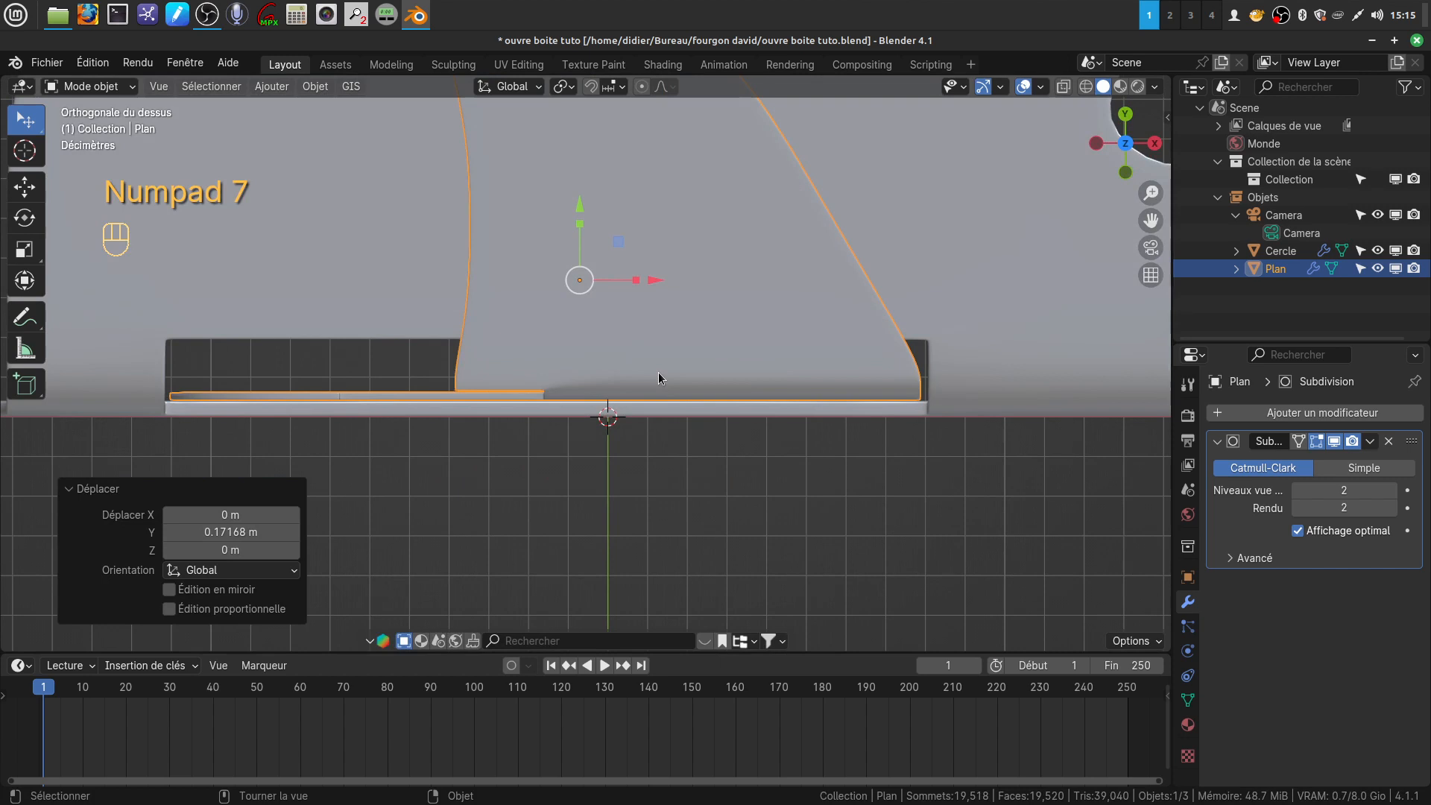
pyautogui.scroll(2, 653, 375)
pyautogui.keyDown('shift'); pyautogui.moveTo(654, 373); pyautogui.dragTo(740, 360, button='middle'); pyautogui.keyUp('shift')
pyautogui.moveTo(661, 149); pyautogui.dragTo(661, 143)
pyautogui.click(883, 471)
pyautogui.scroll(-5, 847, 507)
pyautogui.moveTo(826, 495); pyautogui.dragTo(644, 351, button='middle')
pyautogui.scroll(-6, 644, 350)
pyautogui.moveTo(585, 446); pyautogui.dragTo(611, 415, button='middle')
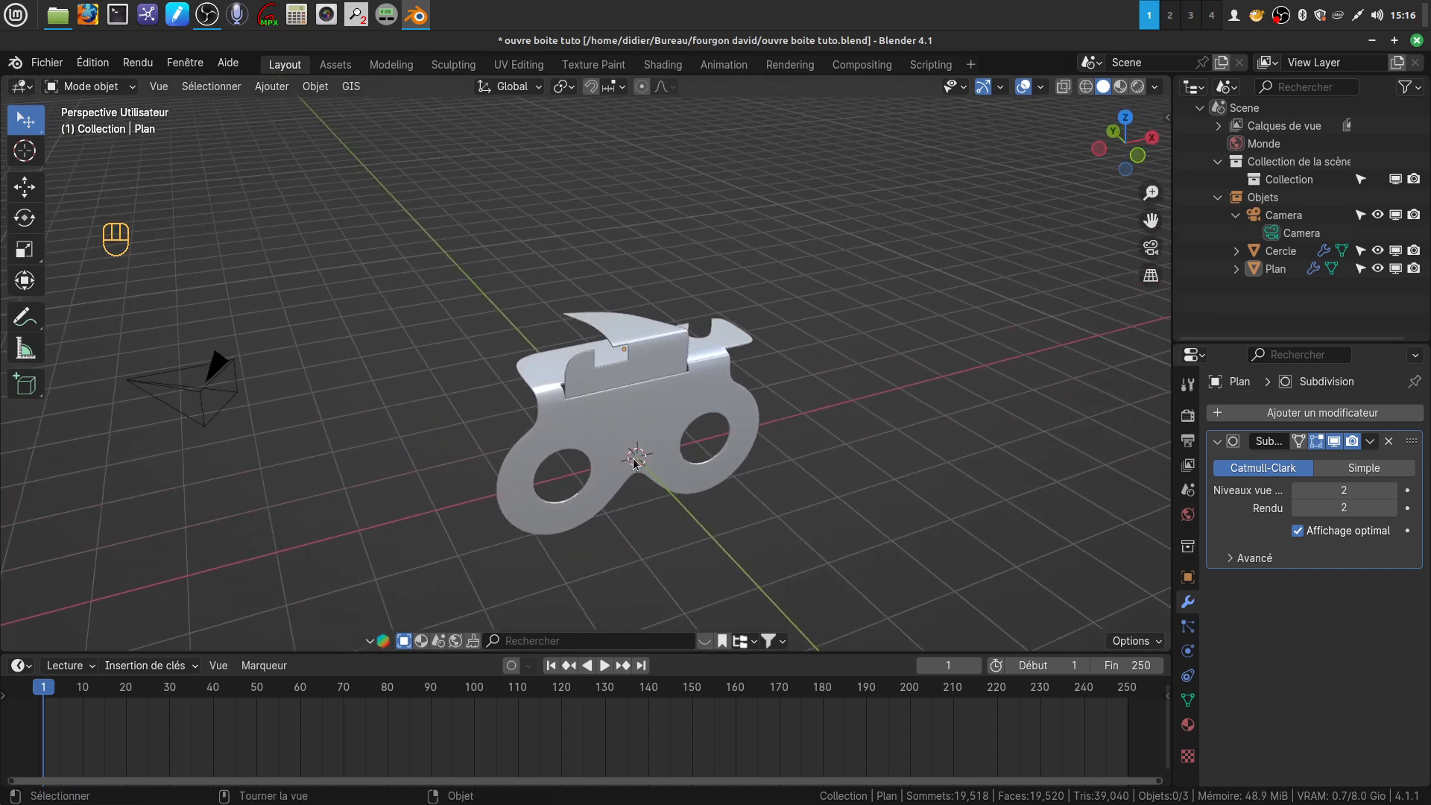
# Add a mesh cylinder with 12 vertices and no cap fill
pyautogui.moveTo(641, 471); pyautogui.dragTo(624, 443, button='middle')
pyautogui.keyDown('shift'); pyautogui.moveTo(736, 444); pyautogui.dragTo(600, 417, button='middle'); pyautogui.keyUp('shift')
pyautogui.scroll(3, 556, 440)
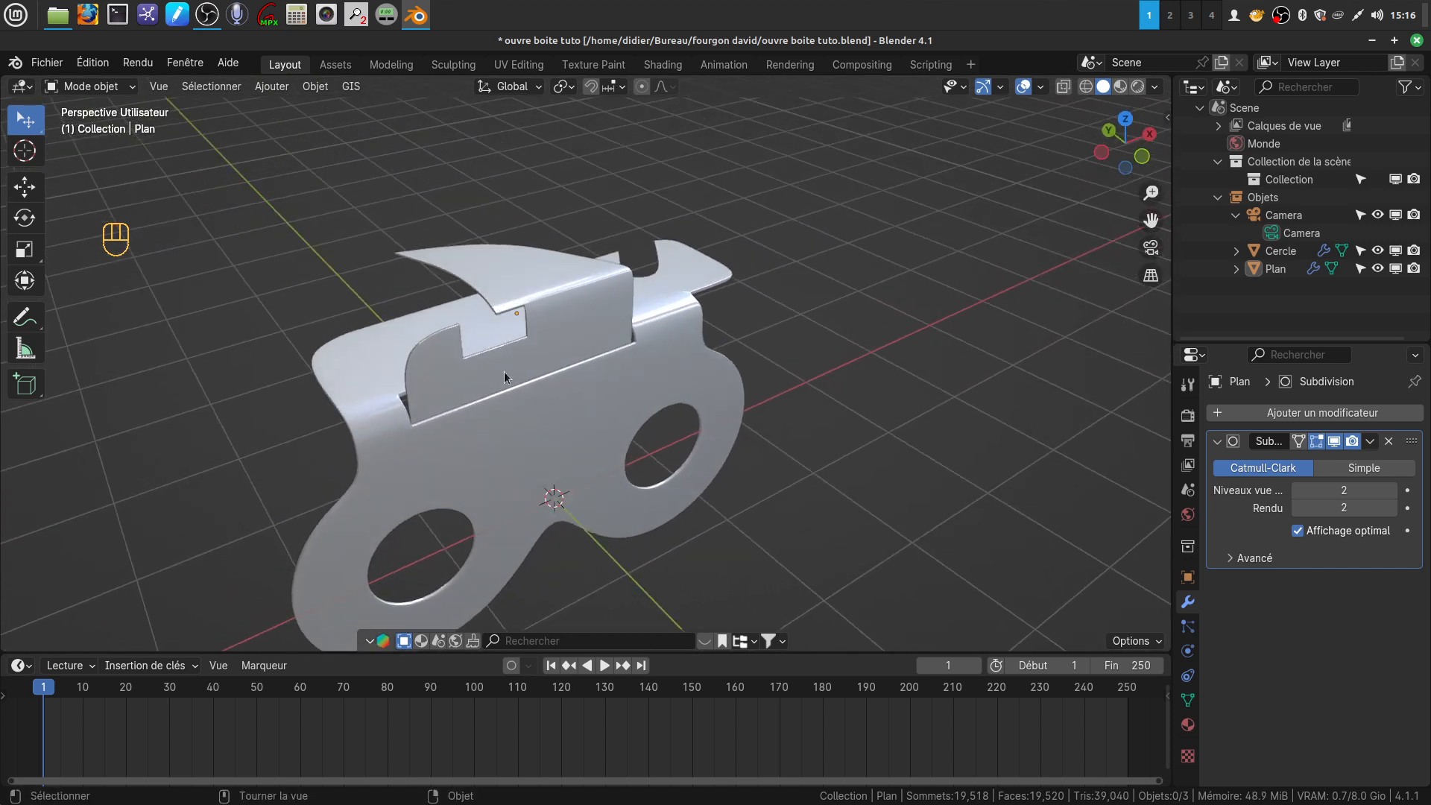
pyautogui.click(271, 89)
pyautogui.moveTo(282, 109)
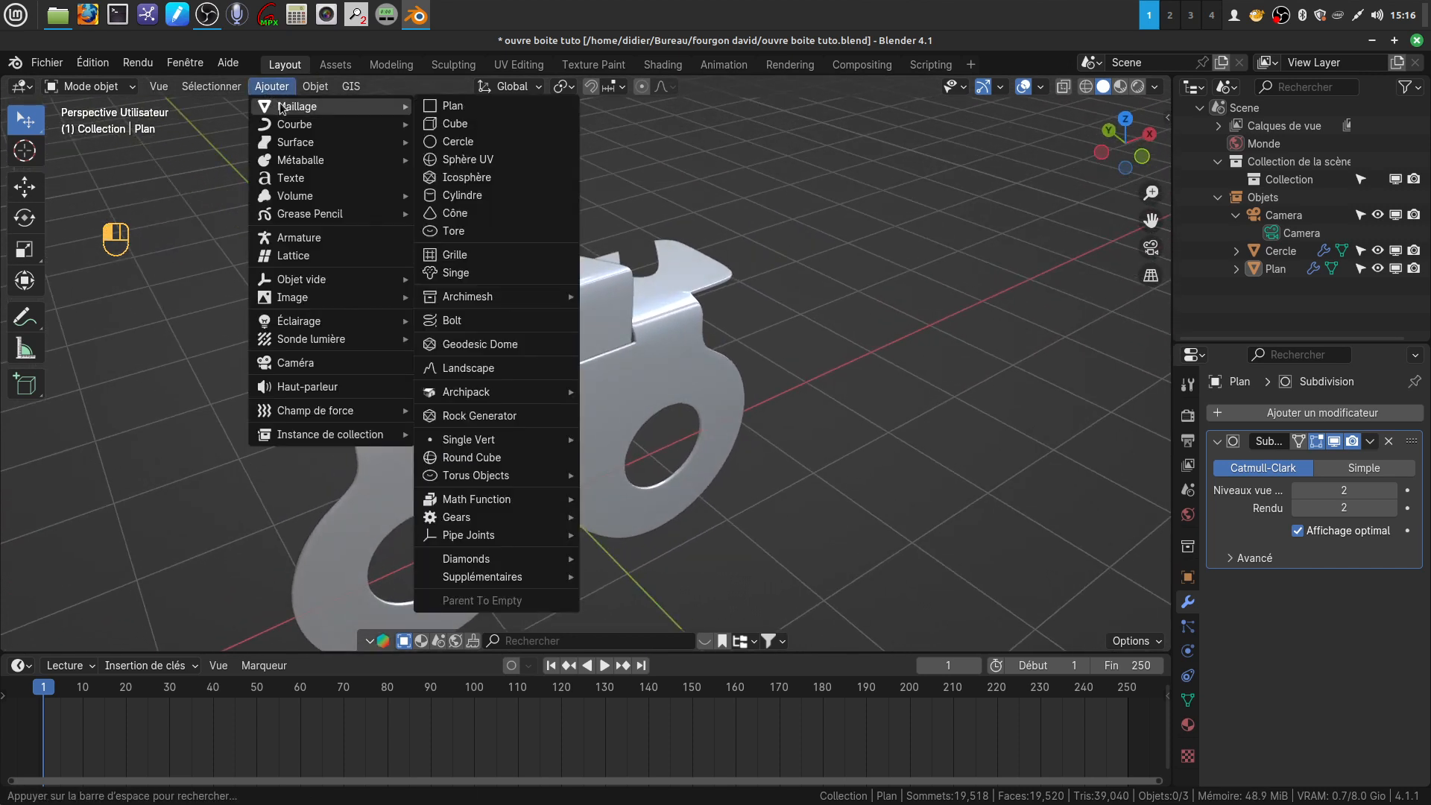
pyautogui.click(484, 196)
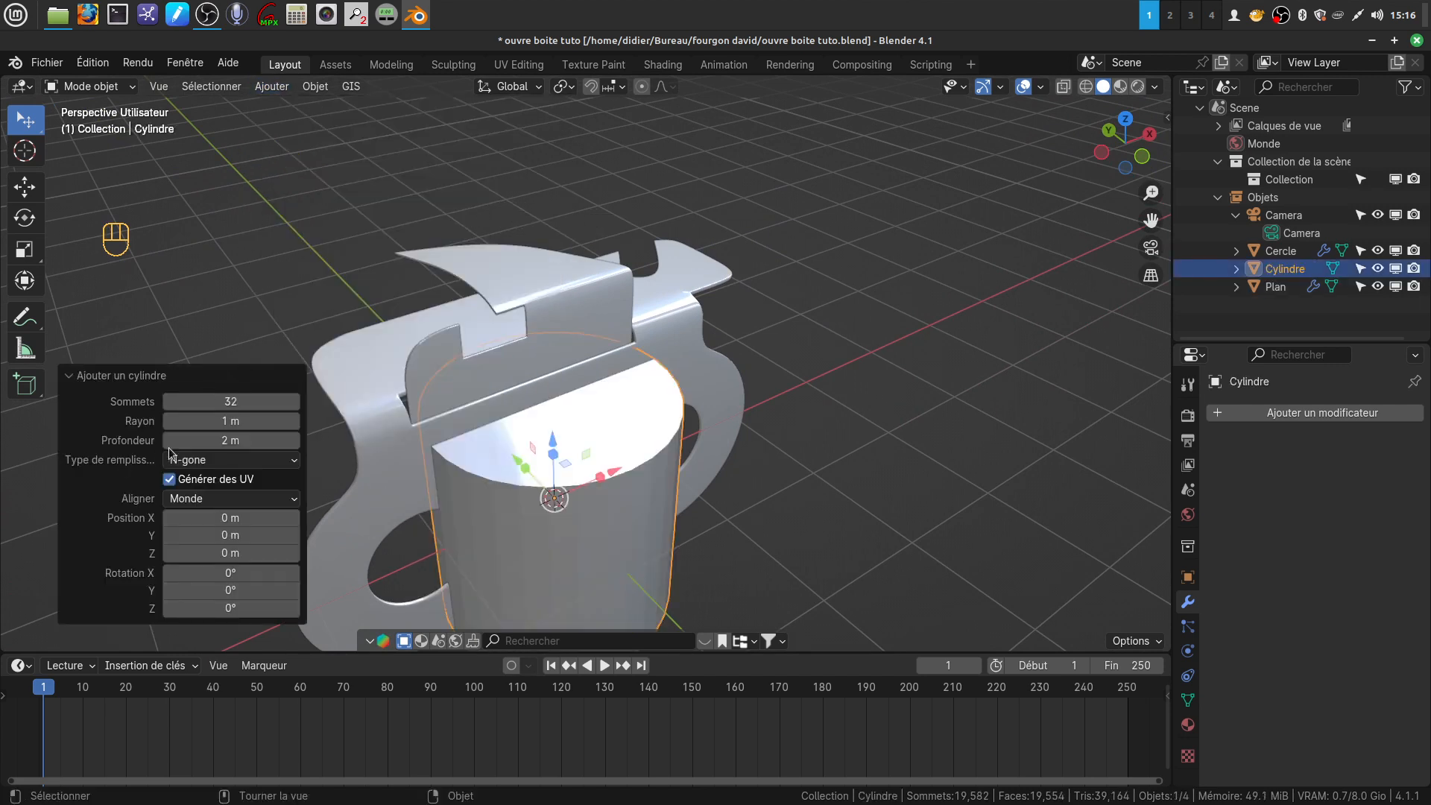
pyautogui.click(297, 466)
pyautogui.click(245, 482)
pyautogui.click(239, 402)
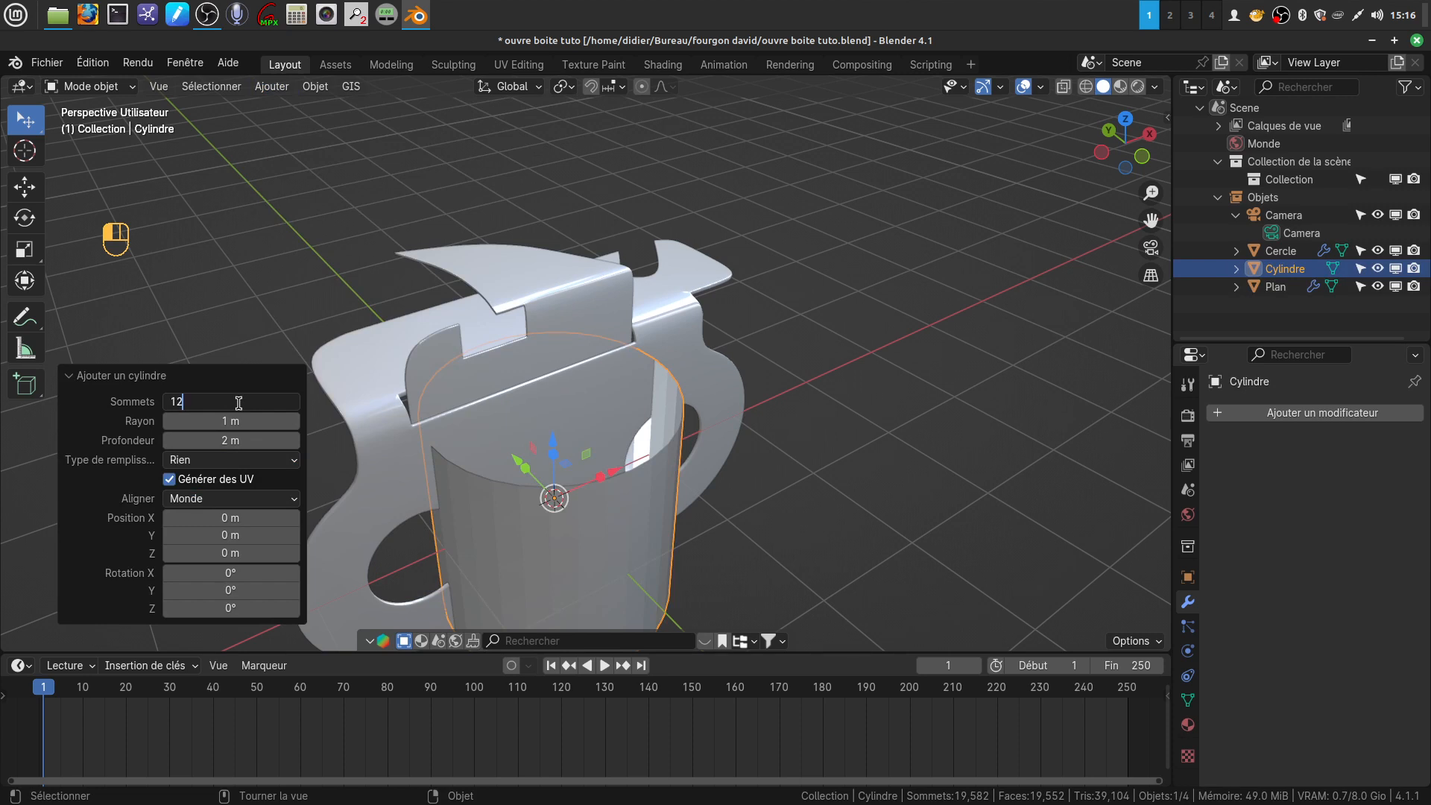
pyautogui.write('12')
pyautogui.press('Return')
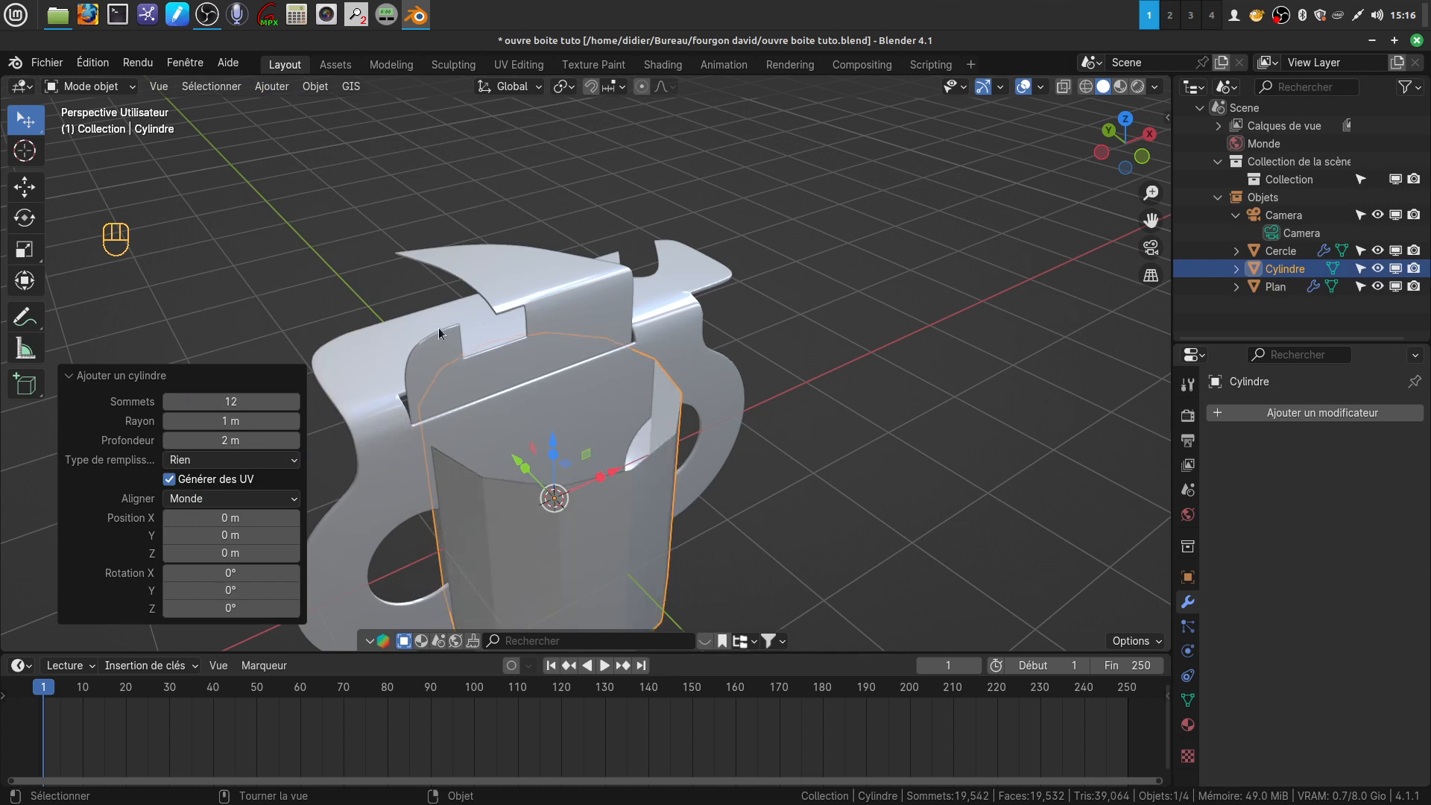
# Move the cylinder along X until it stands clear beside the can opener
pyautogui.scroll(-3, 686, 400)
pyautogui.moveTo(659, 383); pyautogui.dragTo(633, 395, button='middle')
pyautogui.moveTo(632, 396); pyautogui.dragTo(870, 363)
pyautogui.keyDown('shift'); pyautogui.moveTo(802, 392); pyautogui.dragTo(603, 473, button='middle'); pyautogui.keyUp('shift')
# In edit mode, stretch the whole cylinder along Z by a factor of about 2.88
pyautogui.press('Tab')
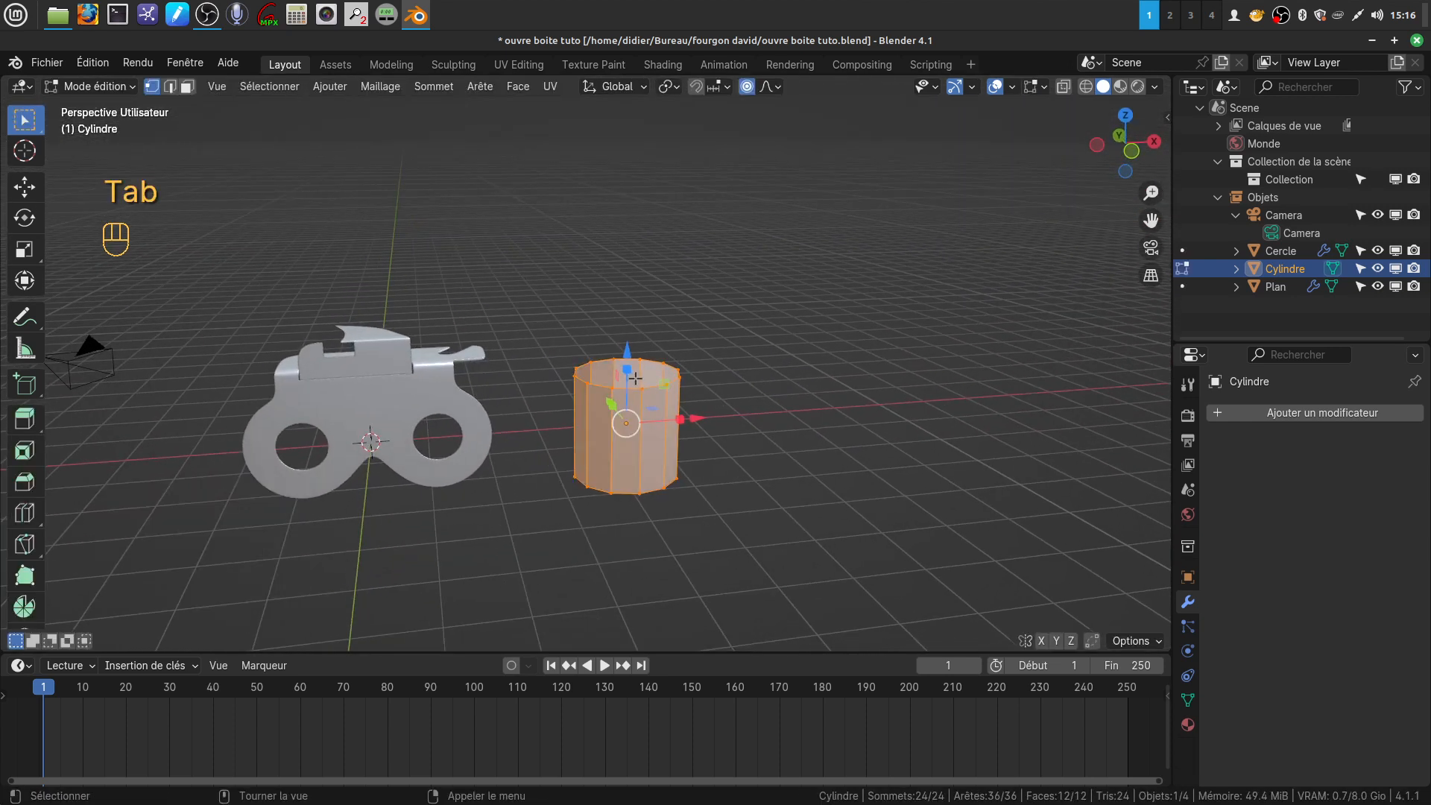
pyautogui.press('s')
pyautogui.press('z')
pyautogui.click(701, 313)
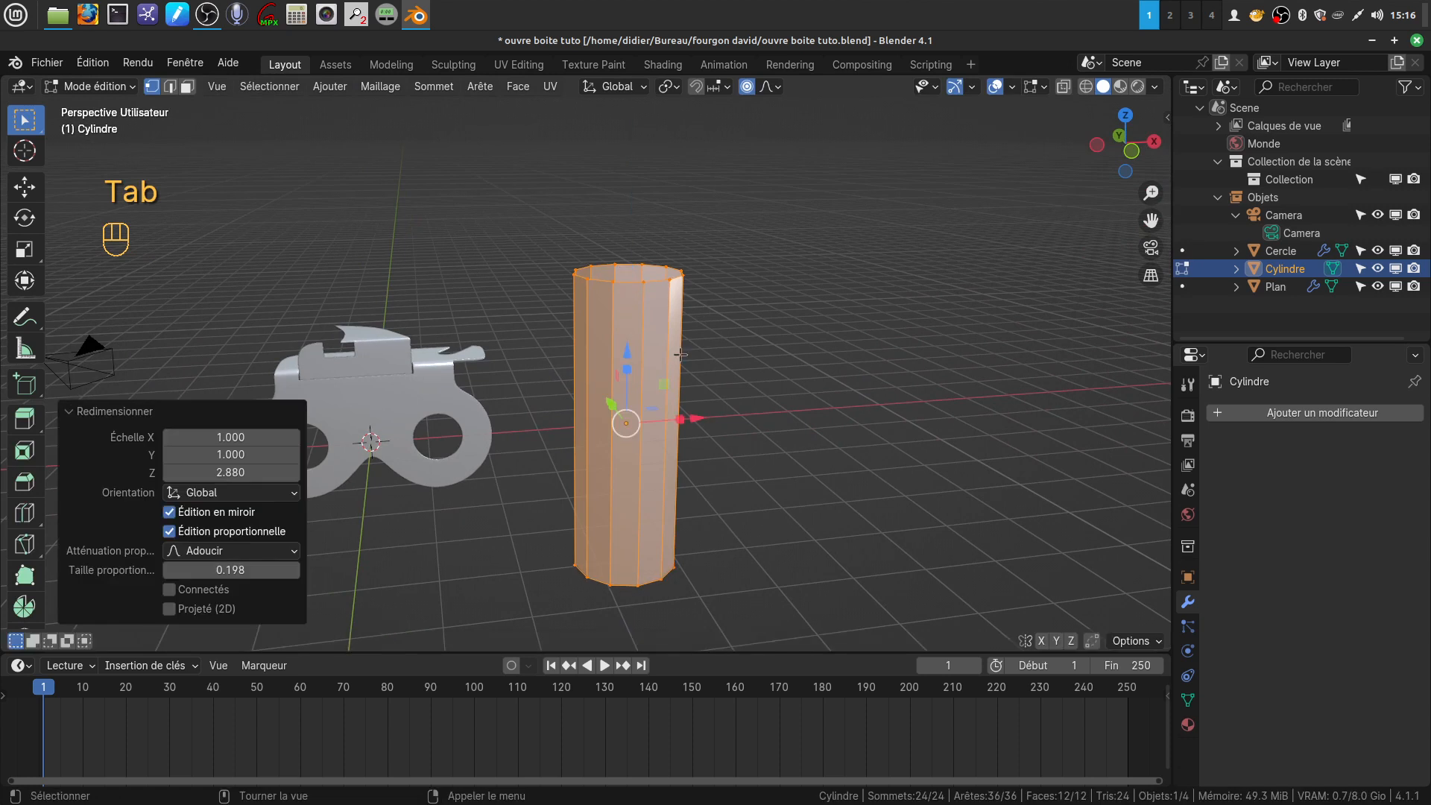
# Extrude the cylinder's top edge loop outward as a flat flange, scaled by about 1.45
pyautogui.keyDown('shift'); pyautogui.moveTo(679, 355); pyautogui.dragTo(679, 402, button='middle'); pyautogui.keyUp('shift')
pyautogui.scroll(2, 679, 405)
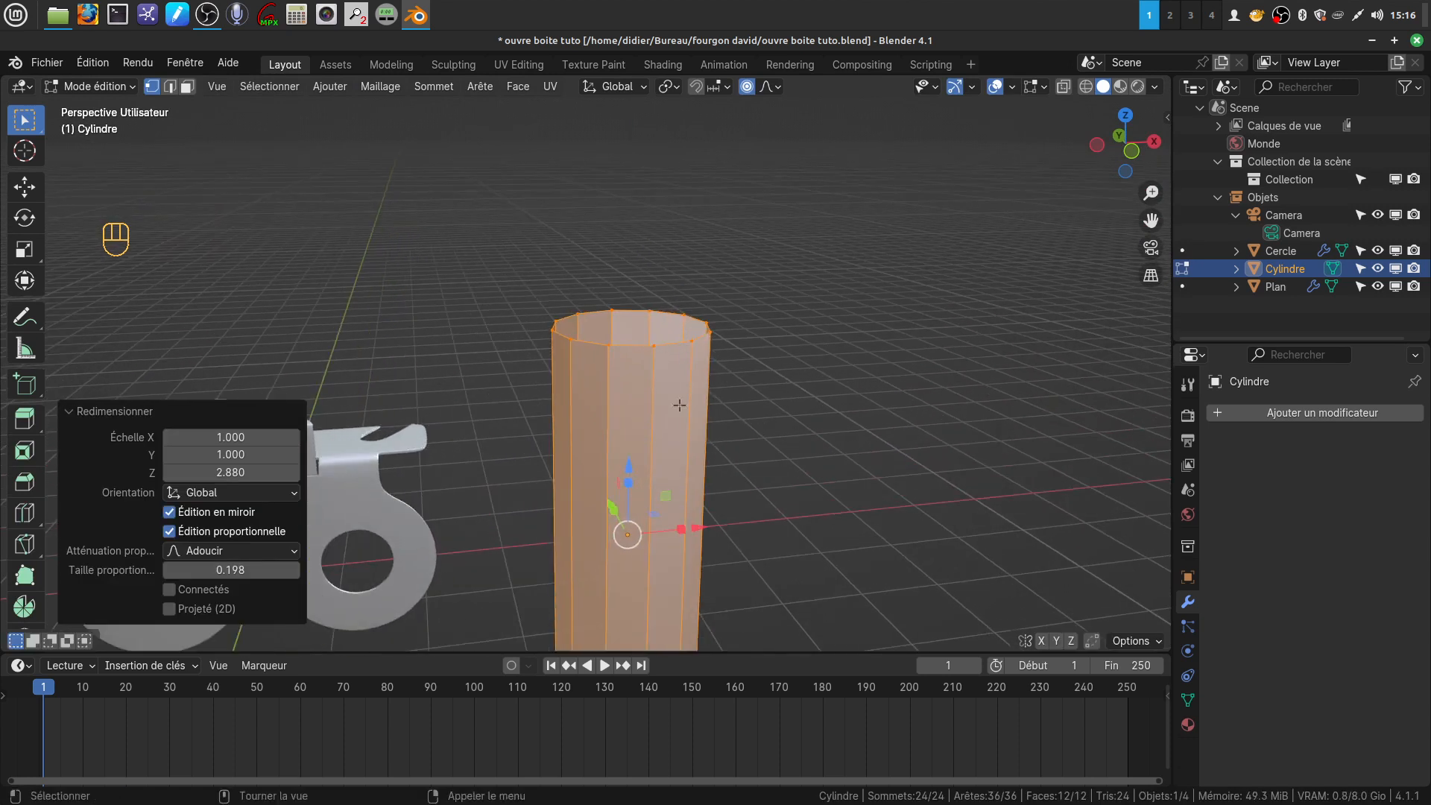
pyautogui.keyDown('alt'); pyautogui.click(638, 345); pyautogui.keyUp('alt')
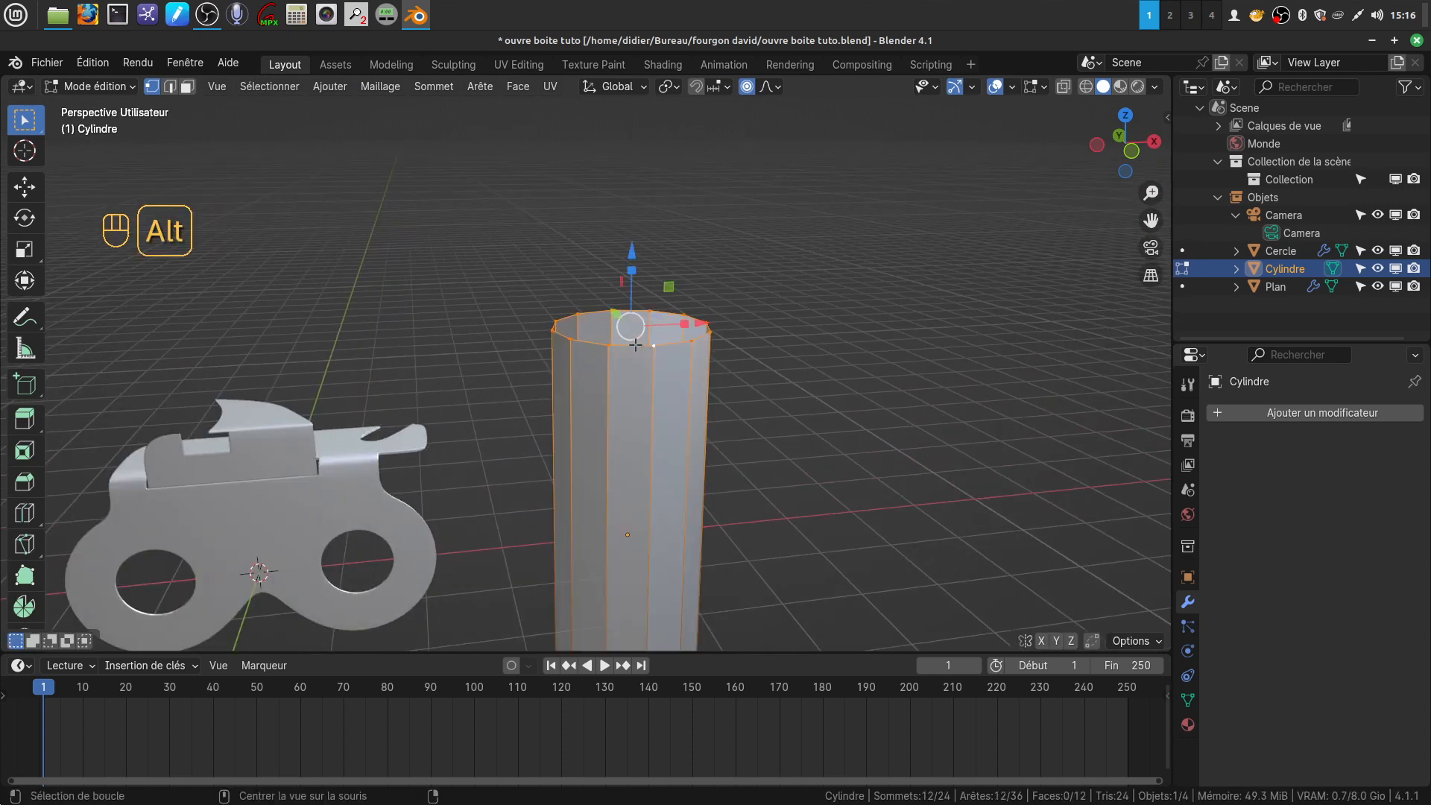
pyautogui.press('r')
pyautogui.rightClick(763, 369)
pyautogui.press('e')
pyautogui.press('s')
pyautogui.click(807, 375)
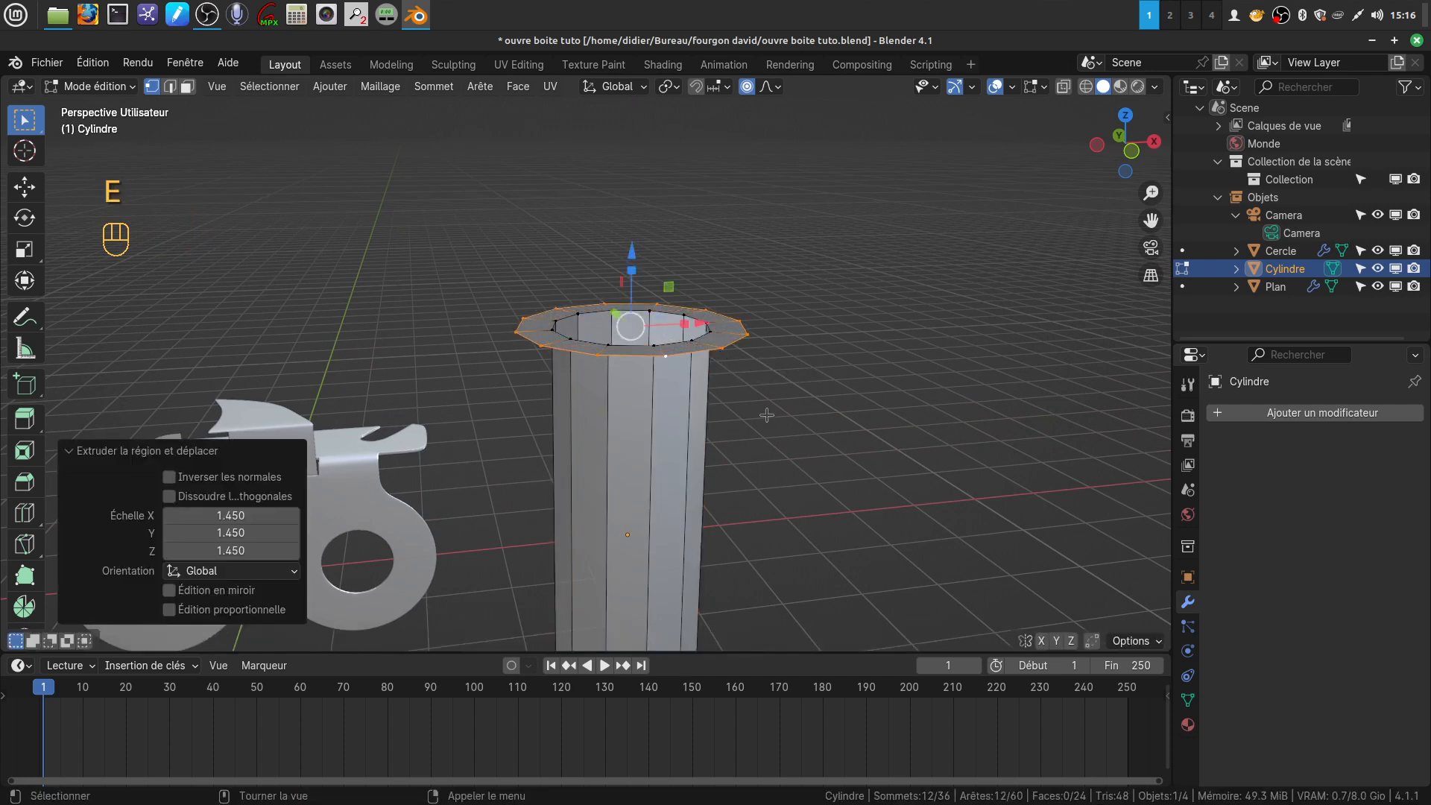
# Extrude the flange's outer edge loop straight up about 0.85 m with proportional editing off to form the head's side wall
pyautogui.moveTo(765, 384); pyautogui.dragTo(755, 387, button='middle')
pyautogui.press('e')
pyautogui.rightClick(764, 389)
pyautogui.moveTo(637, 258); pyautogui.dragTo(637, 201)
pyautogui.hotkey('ctrl', 'z')
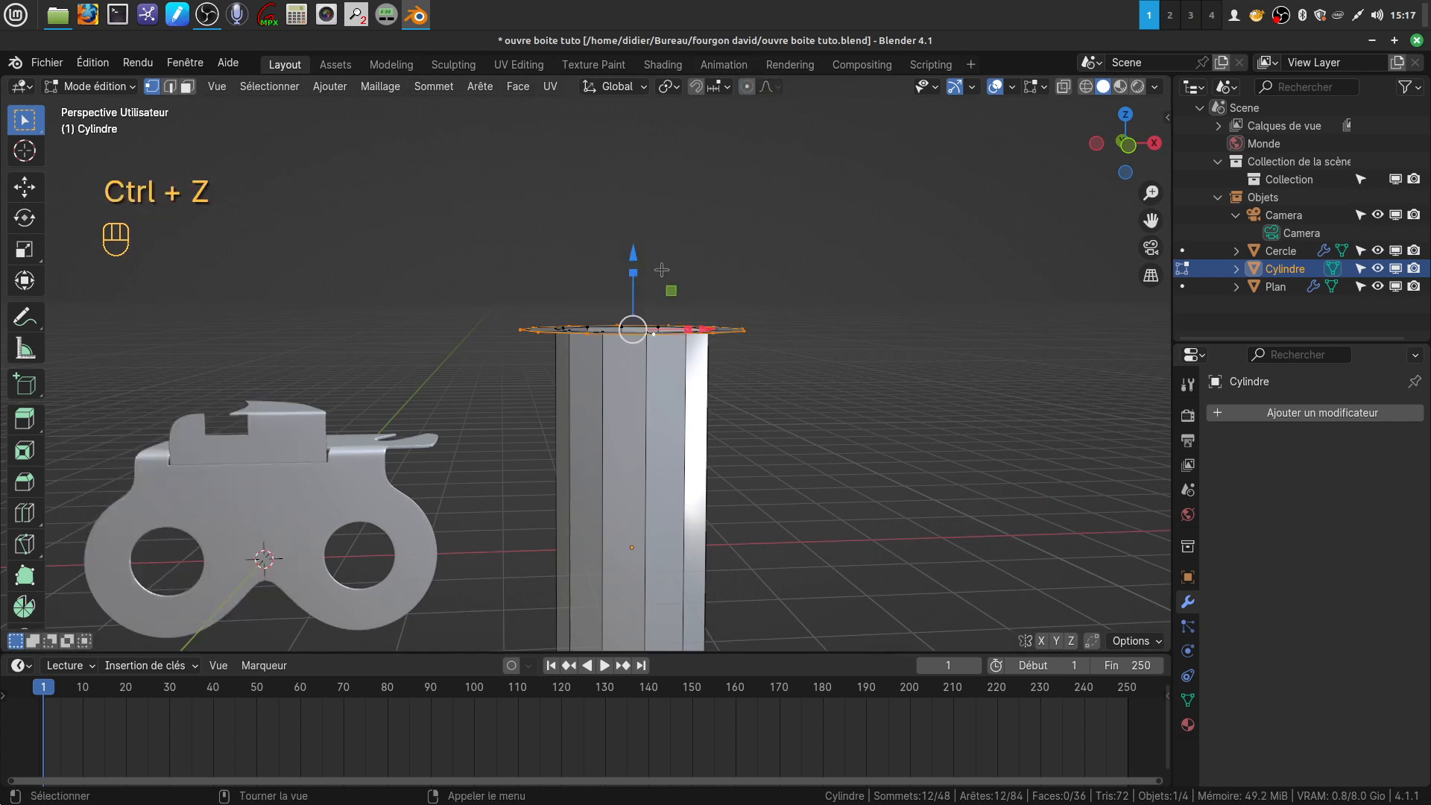
pyautogui.moveTo(632, 254); pyautogui.dragTo(684, 241)
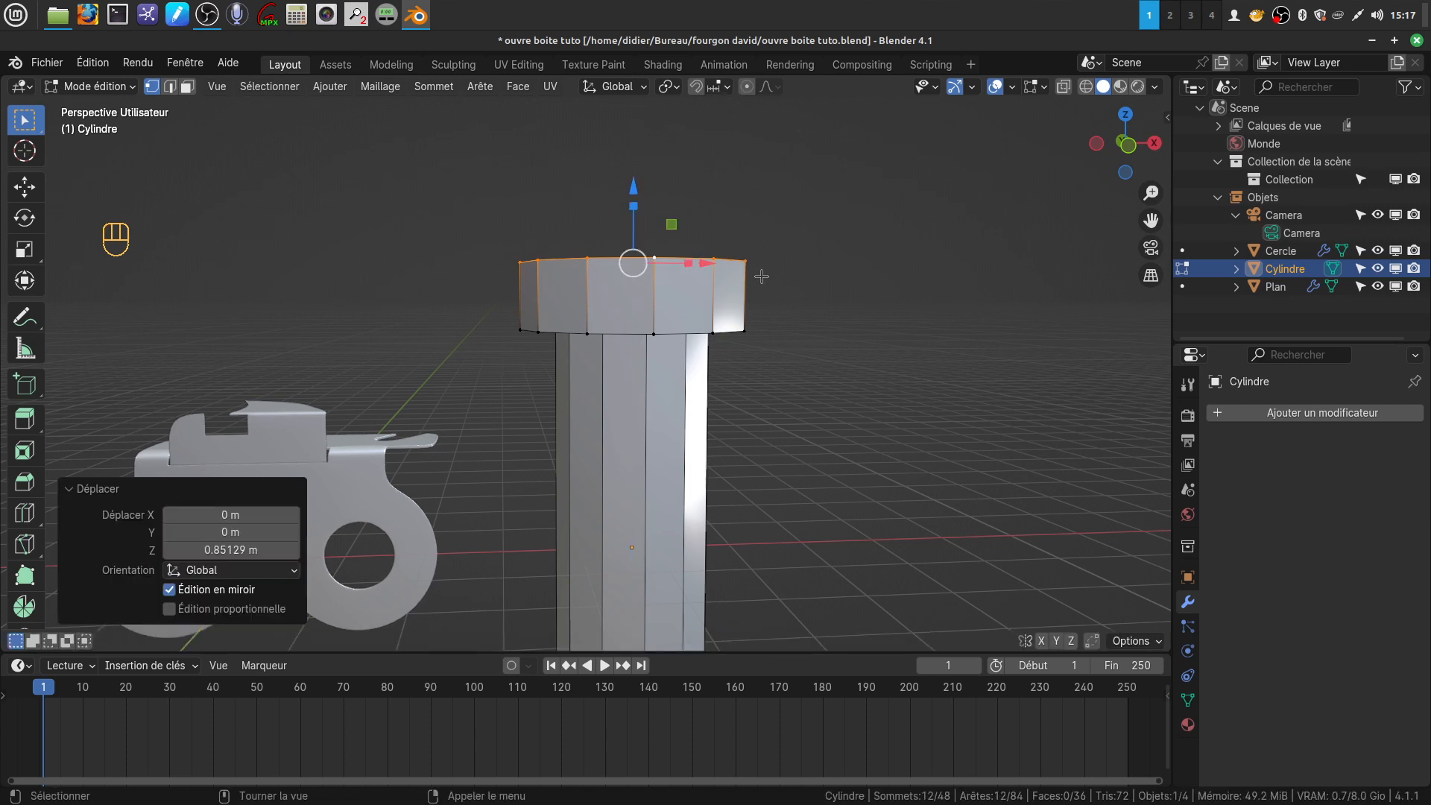
# Extrude the head's top rim inward at a scale of about 0.264 and close the remaining hole with Grid Fill
pyautogui.moveTo(761, 280); pyautogui.dragTo(775, 320, button='middle')
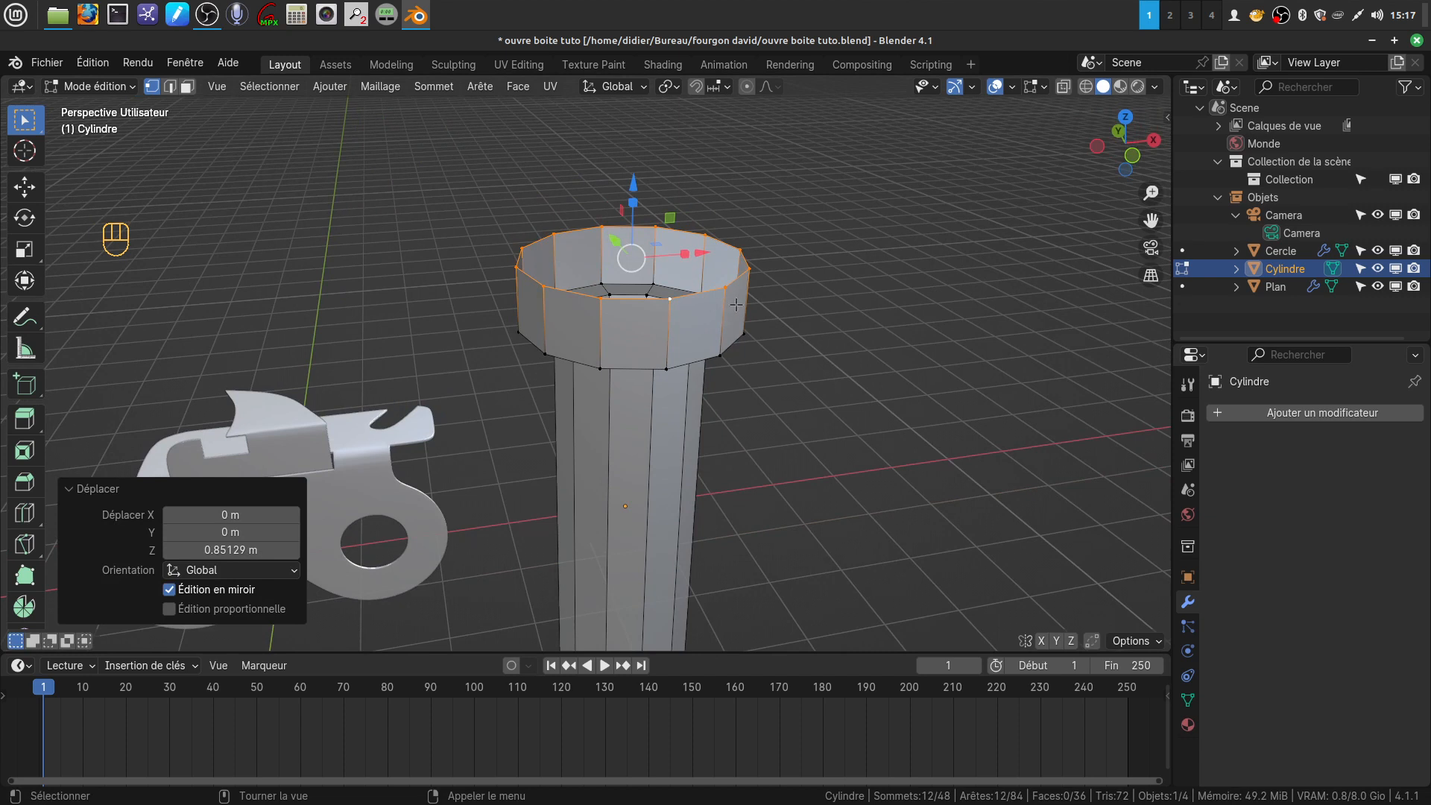
pyautogui.press('e')
pyautogui.press('s')
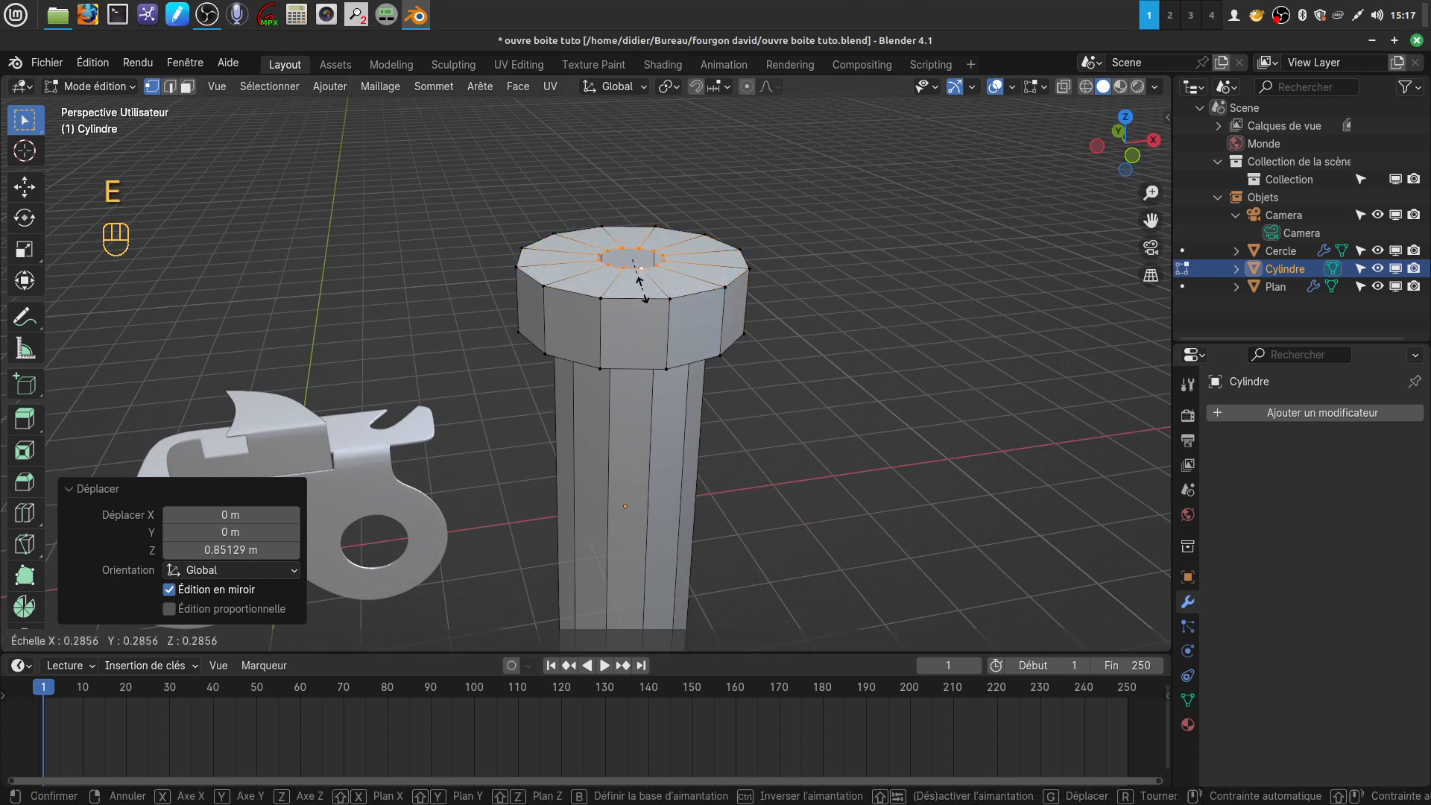
pyautogui.click(643, 288)
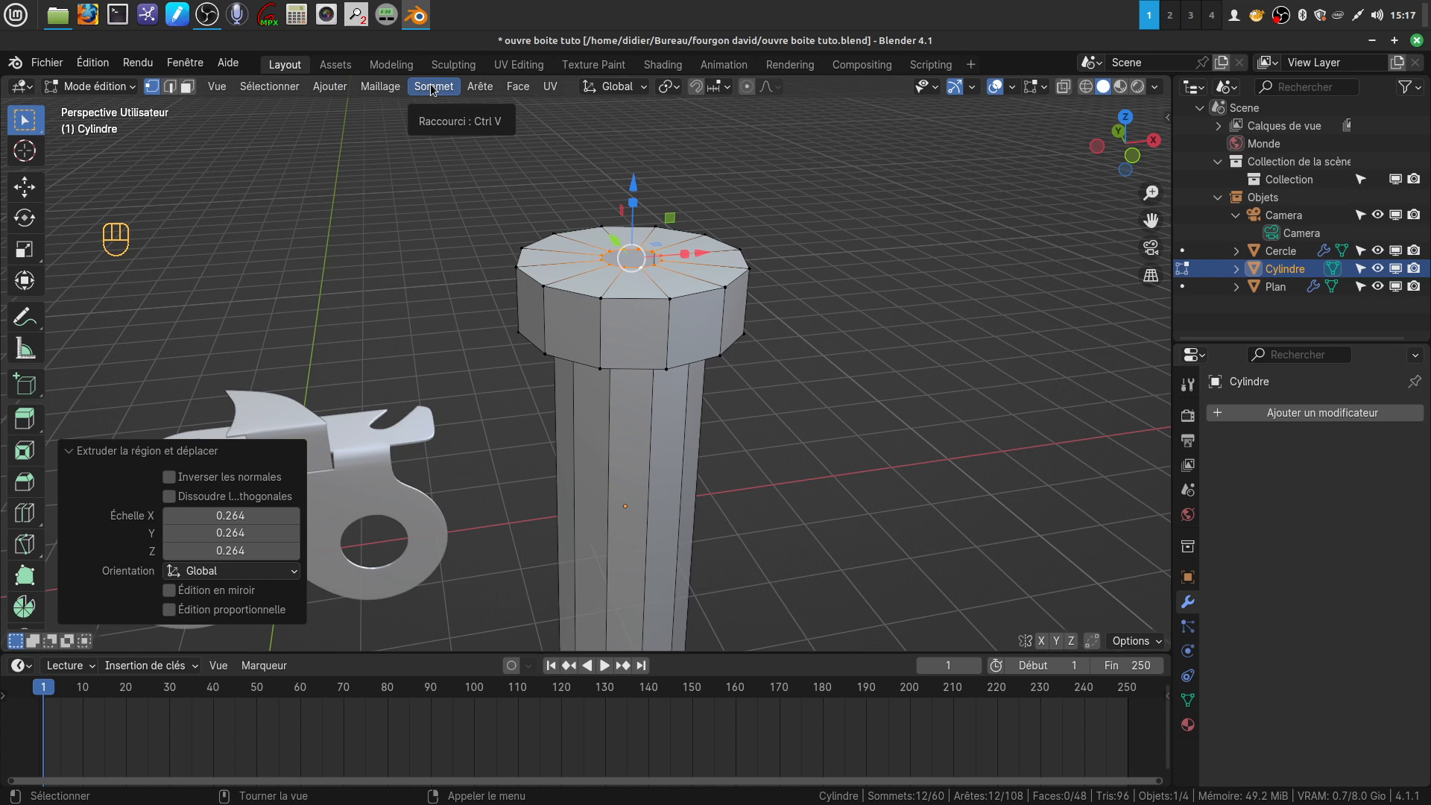
pyautogui.click(517, 86)
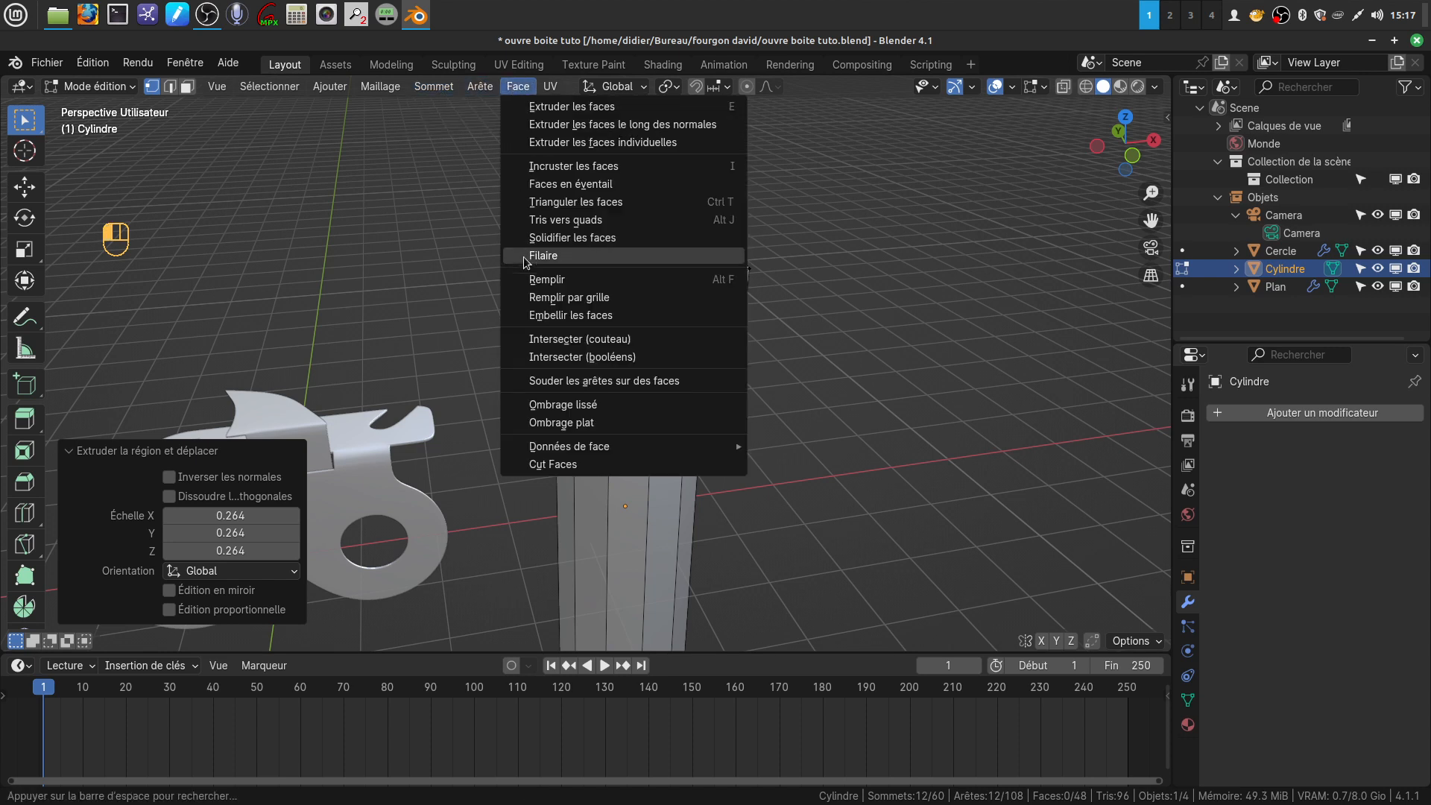
pyautogui.click(575, 302)
# Lower the head's outer top edge loop about 0.49 m along Z to slope the top
pyautogui.moveTo(635, 380); pyautogui.dragTo(620, 340, button='middle')
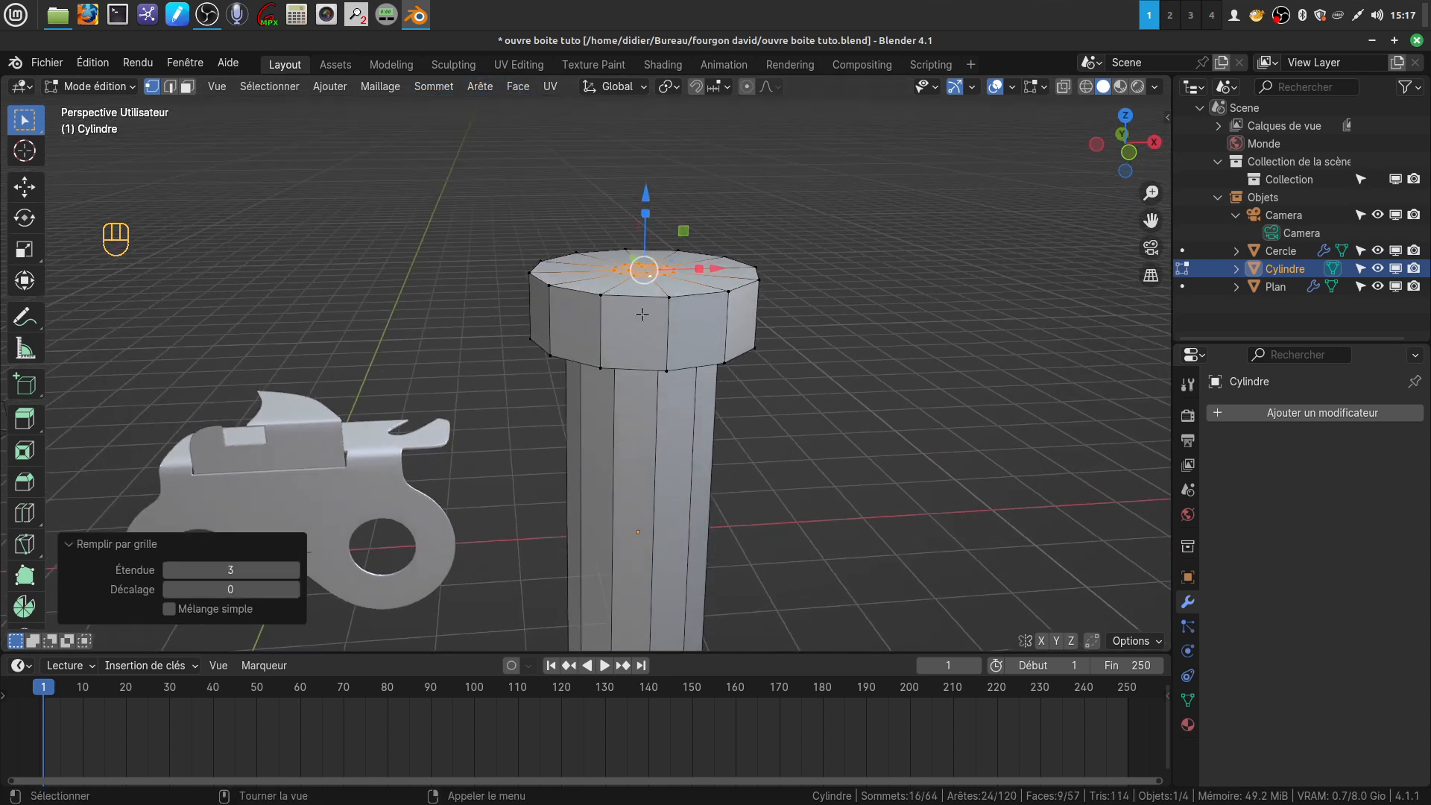
pyautogui.keyDown('alt'); pyautogui.click(625, 298); pyautogui.keyUp('alt')
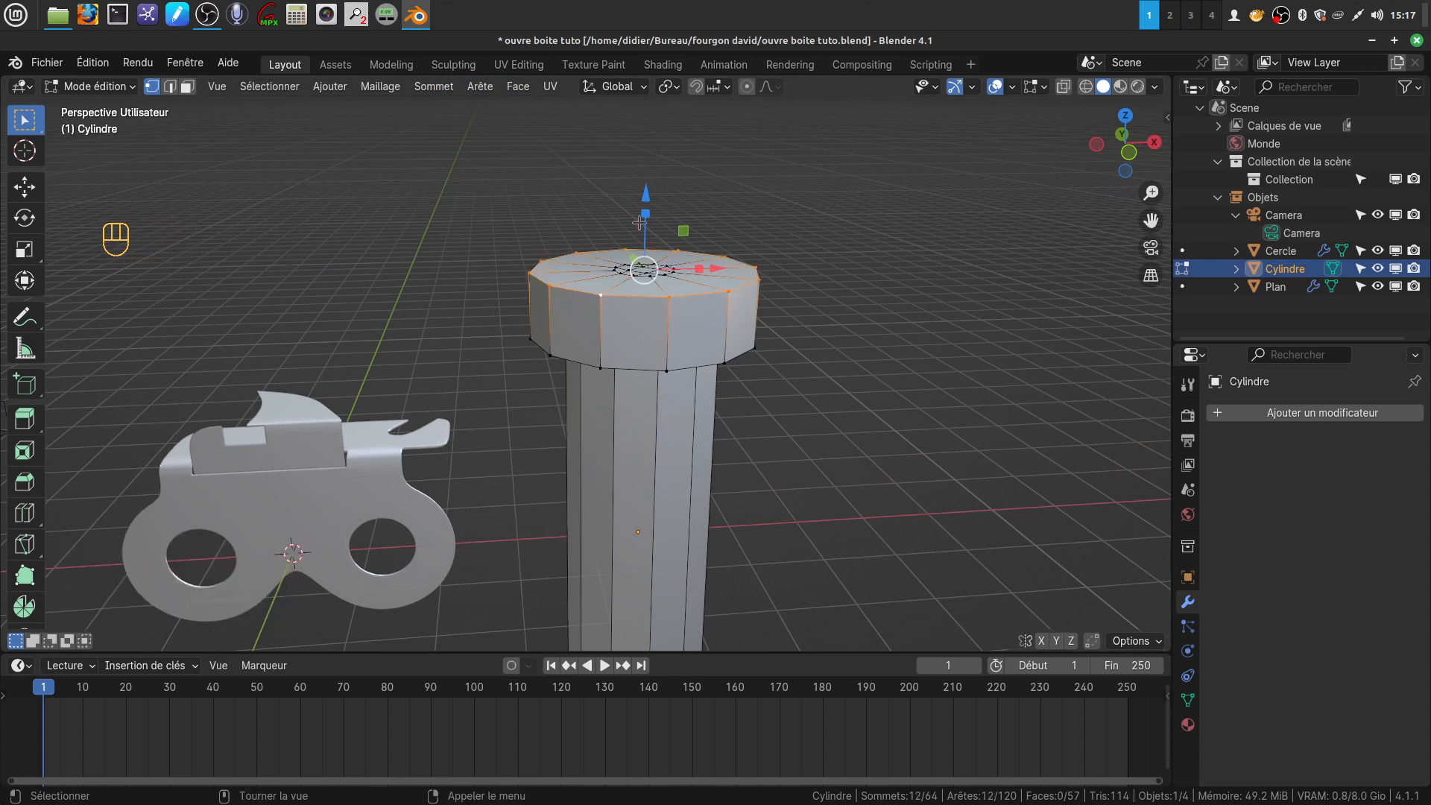
pyautogui.press('g')
pyautogui.press('z')
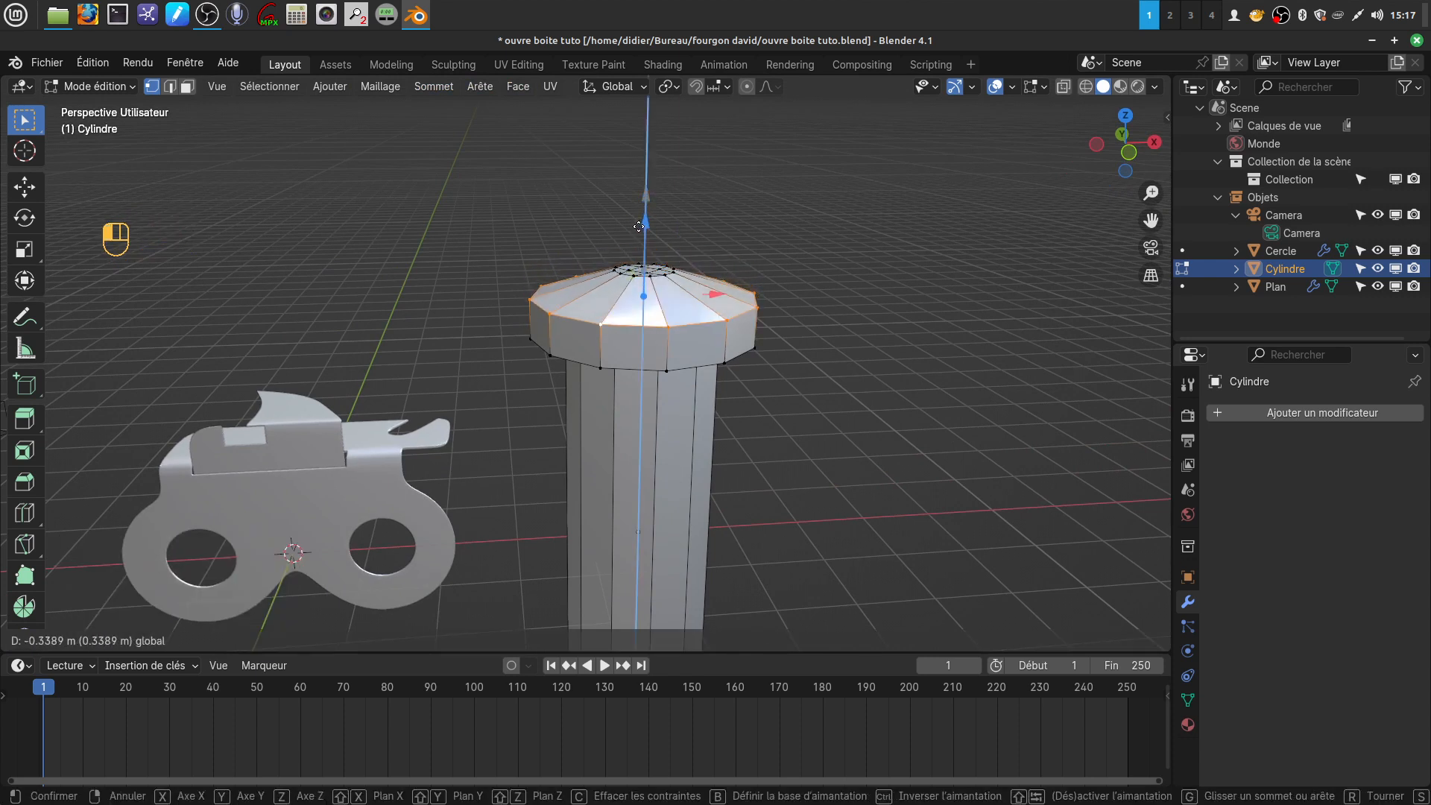
pyautogui.click(634, 237)
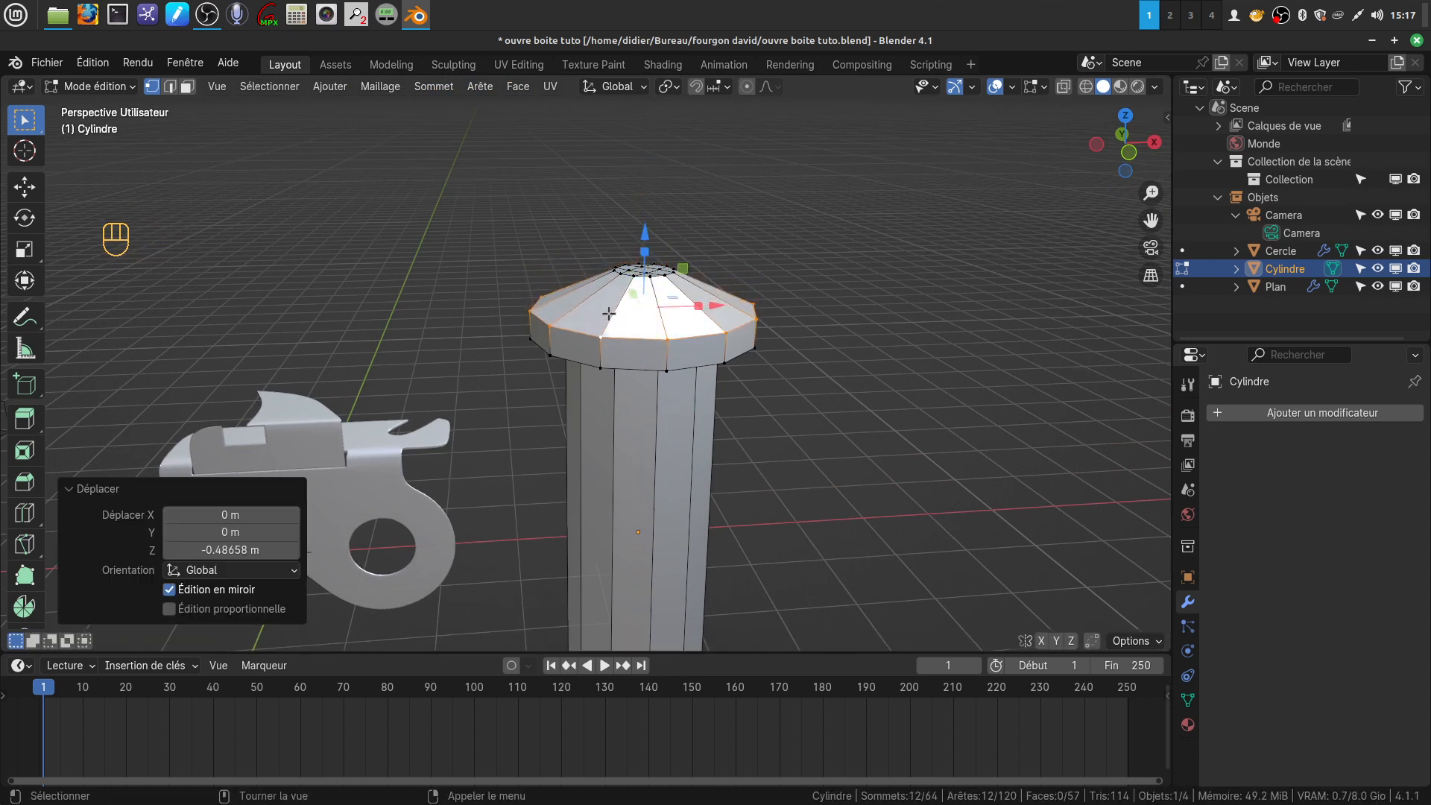
# Add one loop cut around the head's sloped faces at a factor of about 0.267 and raise it about 0.1 m along Z
pyautogui.hotkey('ctrl', 'r')
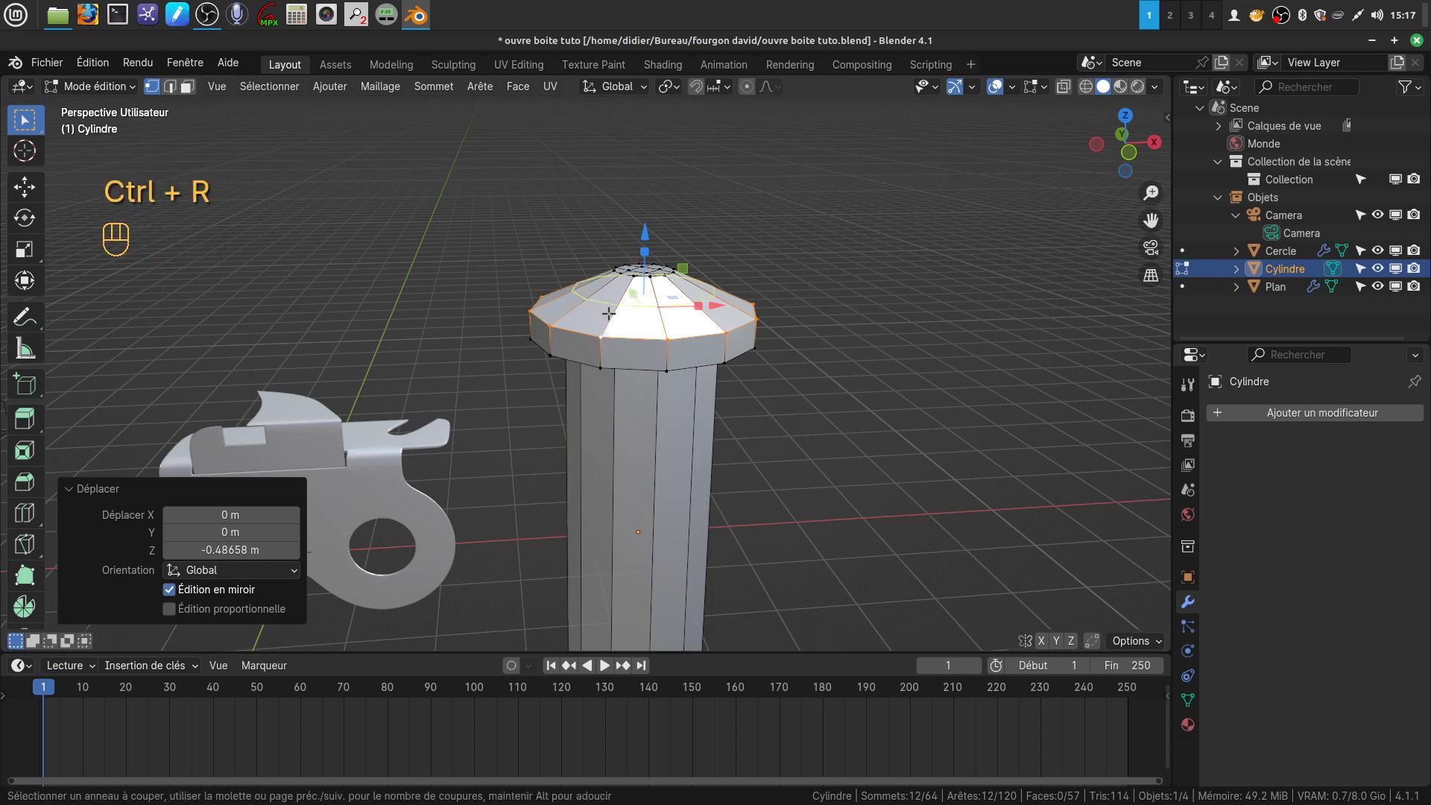
pyautogui.click(609, 314)
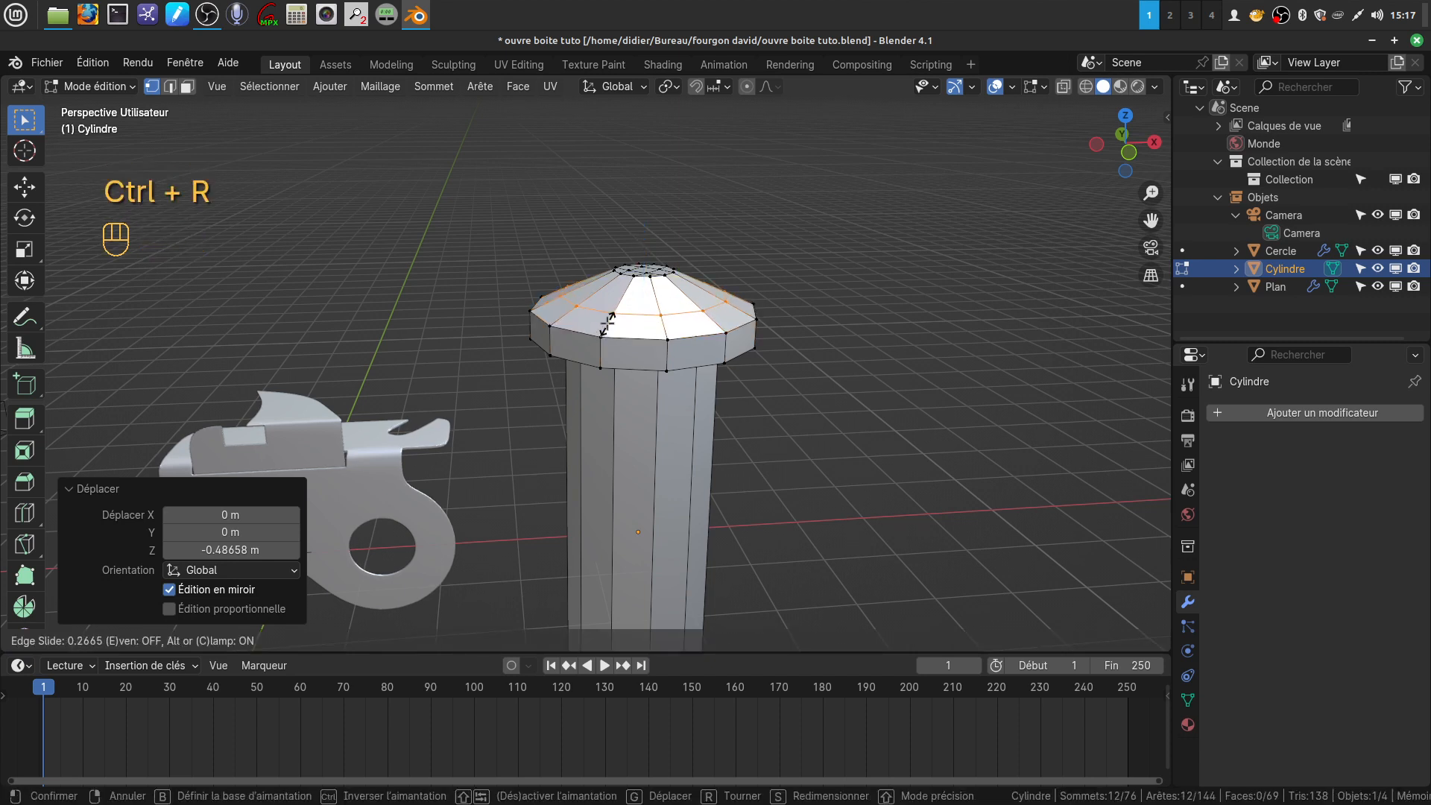
pyautogui.click(608, 324)
pyautogui.press('g')
pyautogui.press('z')
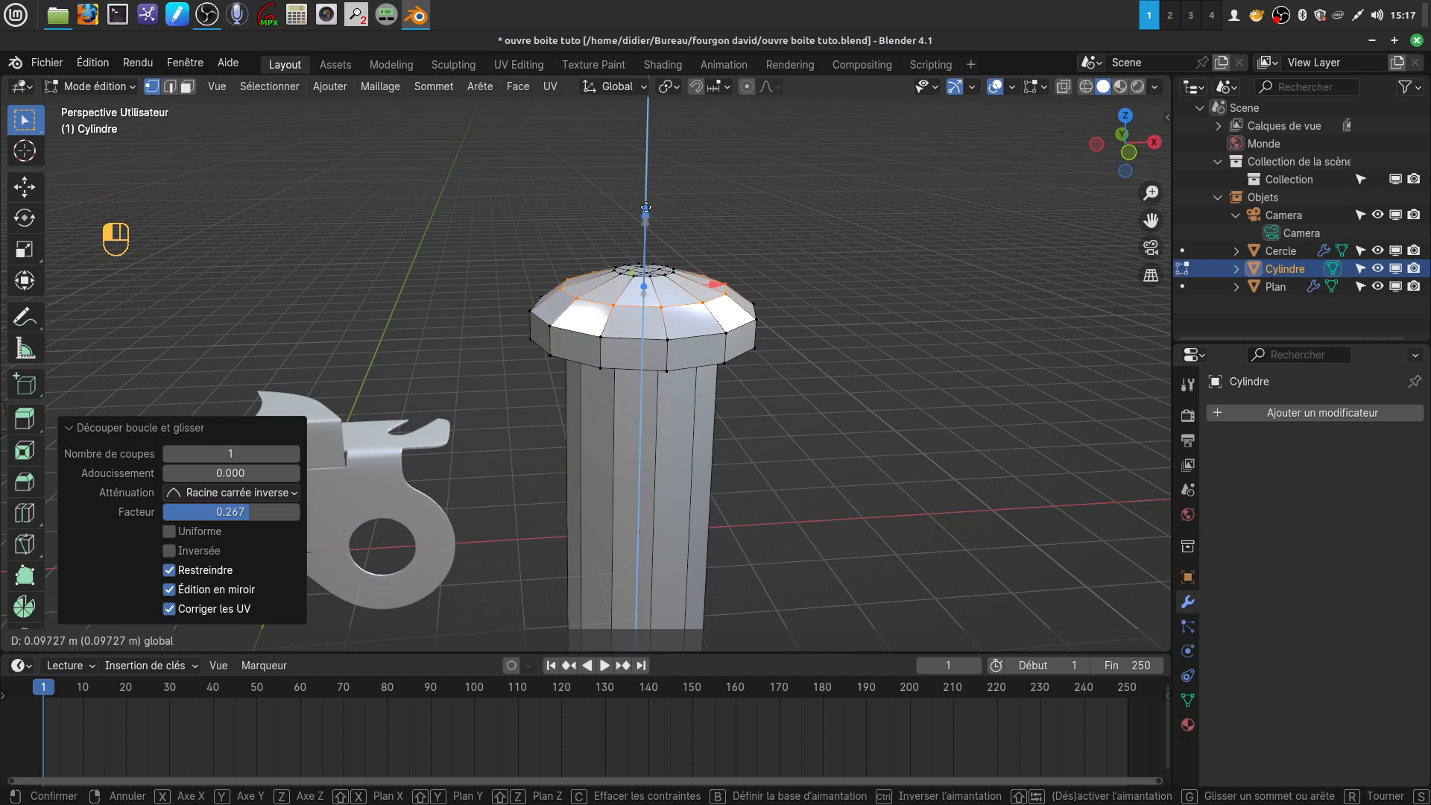
pyautogui.moveTo(646, 207); pyautogui.dragTo(645, 207)
# Bevel the head's lower outer edge loop and its junction loop with the shaft, about 0.038 m wide with 2 segments
pyautogui.moveTo(719, 367); pyautogui.dragTo(683, 334, button='middle')
pyautogui.scroll(-2, 700, 384)
pyautogui.scroll(3, 679, 475)
pyautogui.moveTo(679, 474)
pyautogui.mouseDown(button='middle')
pyautogui.moveTo(670, 433)
pyautogui.moveTo(675, 511)
pyautogui.moveTo(683, 447)
pyautogui.mouseUp(button='middle')
pyautogui.scroll(3, 676, 512)
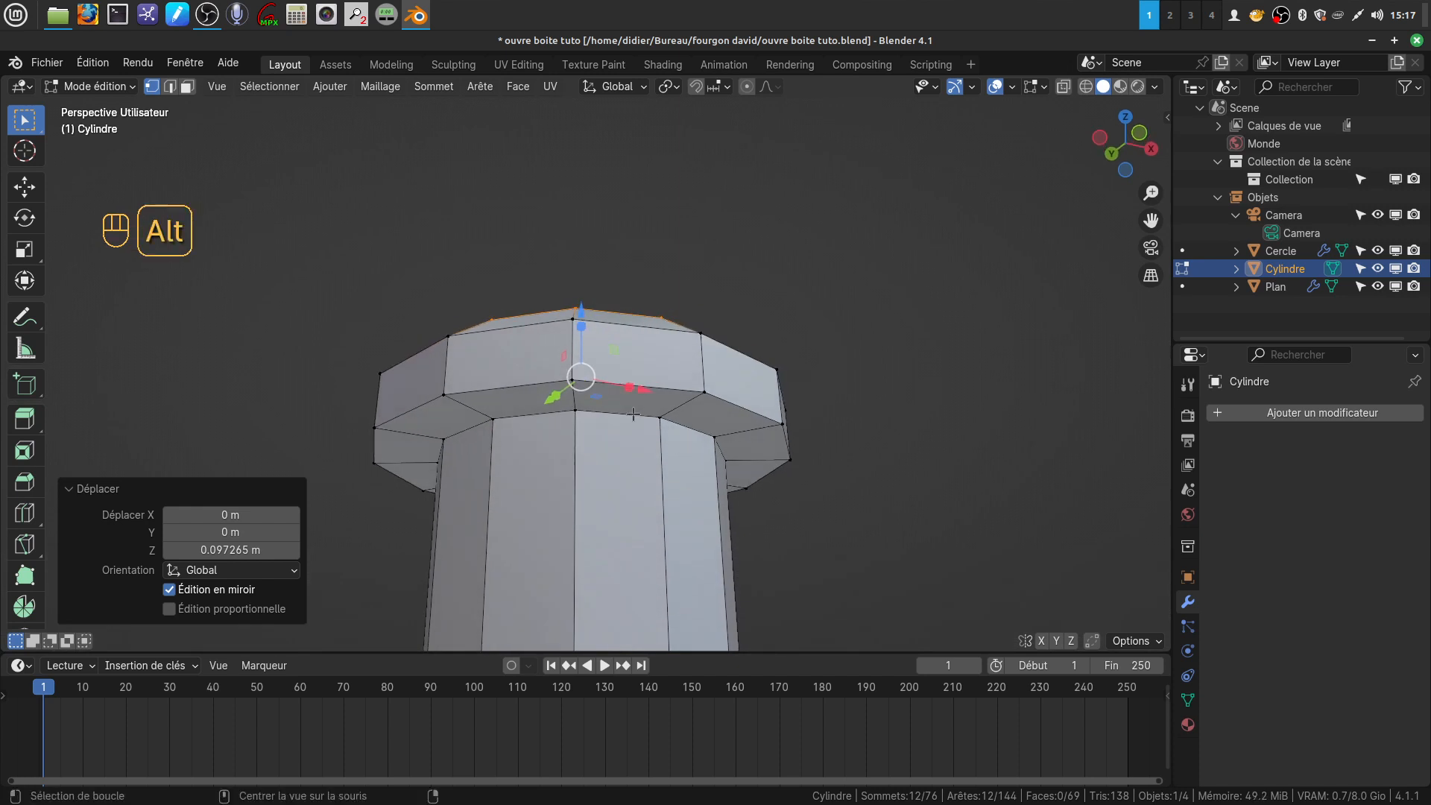
pyautogui.keyDown('alt'); pyautogui.click(633, 415); pyautogui.keyUp('alt')
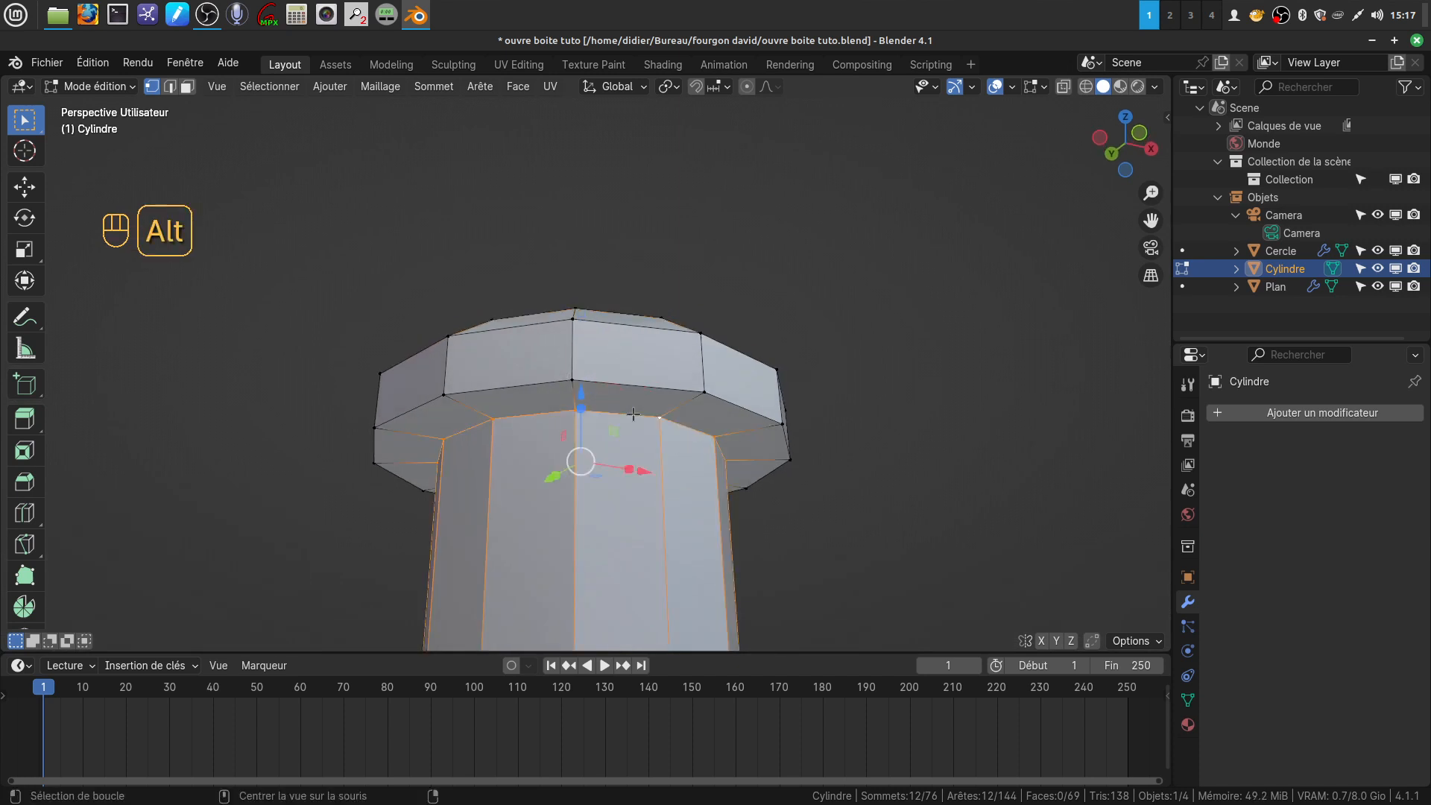
pyautogui.click(172, 89)
pyautogui.keyDown('alt'); pyautogui.keyDown('shift'); pyautogui.click(625, 384); pyautogui.keyUp('shift'); pyautogui.keyUp('alt')
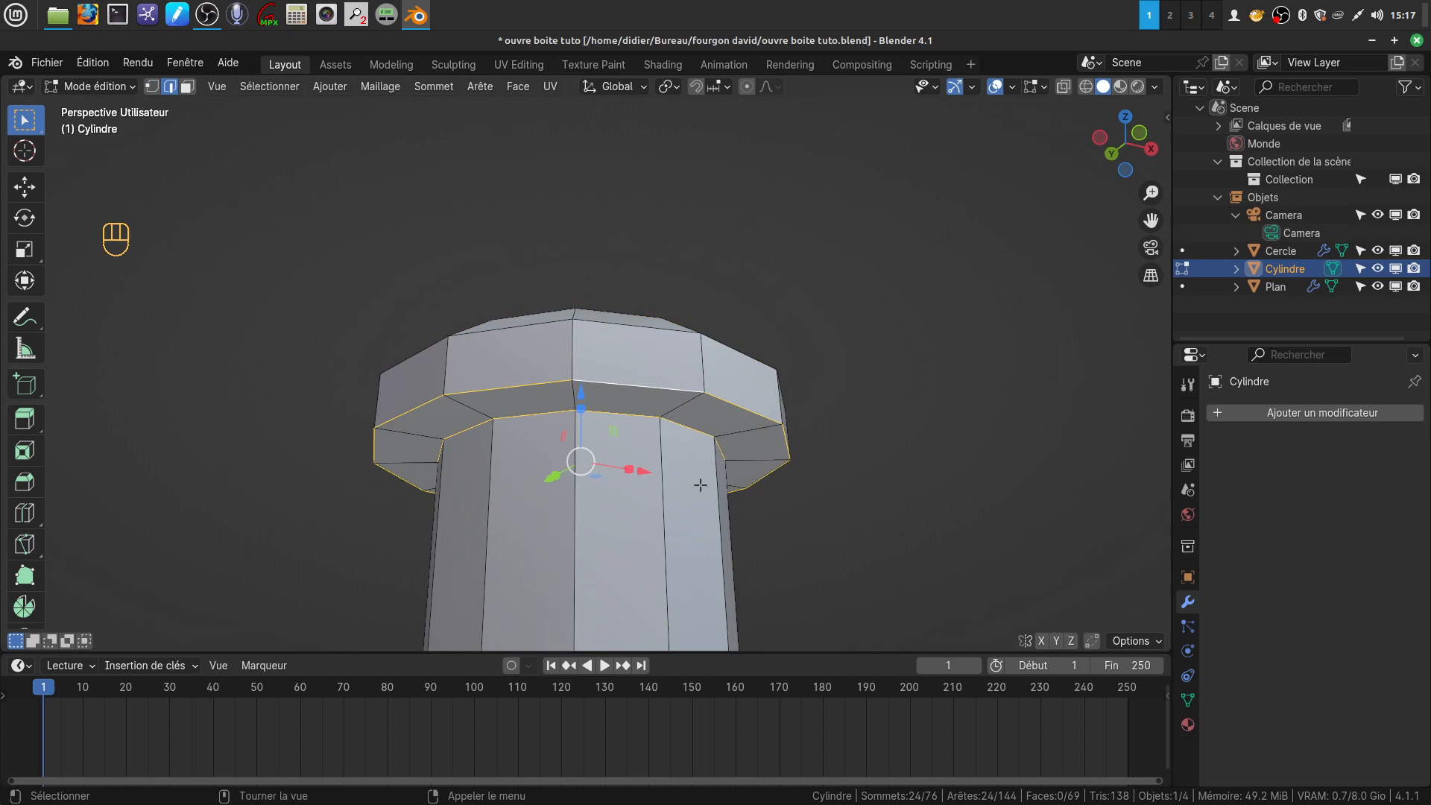
pyautogui.hotkey('ctrl', 'b')
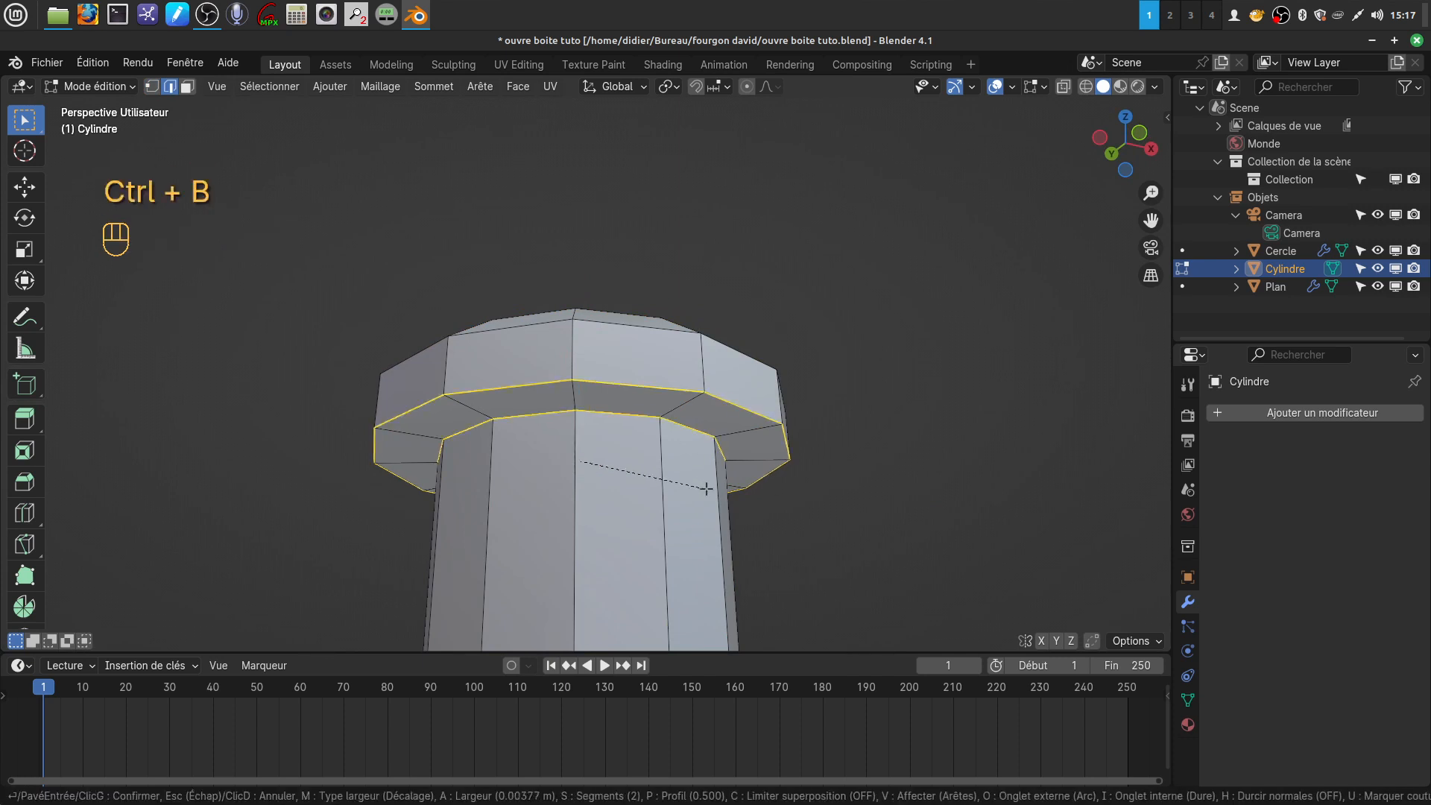
pyautogui.click(708, 486)
pyautogui.scroll(-6, 709, 487)
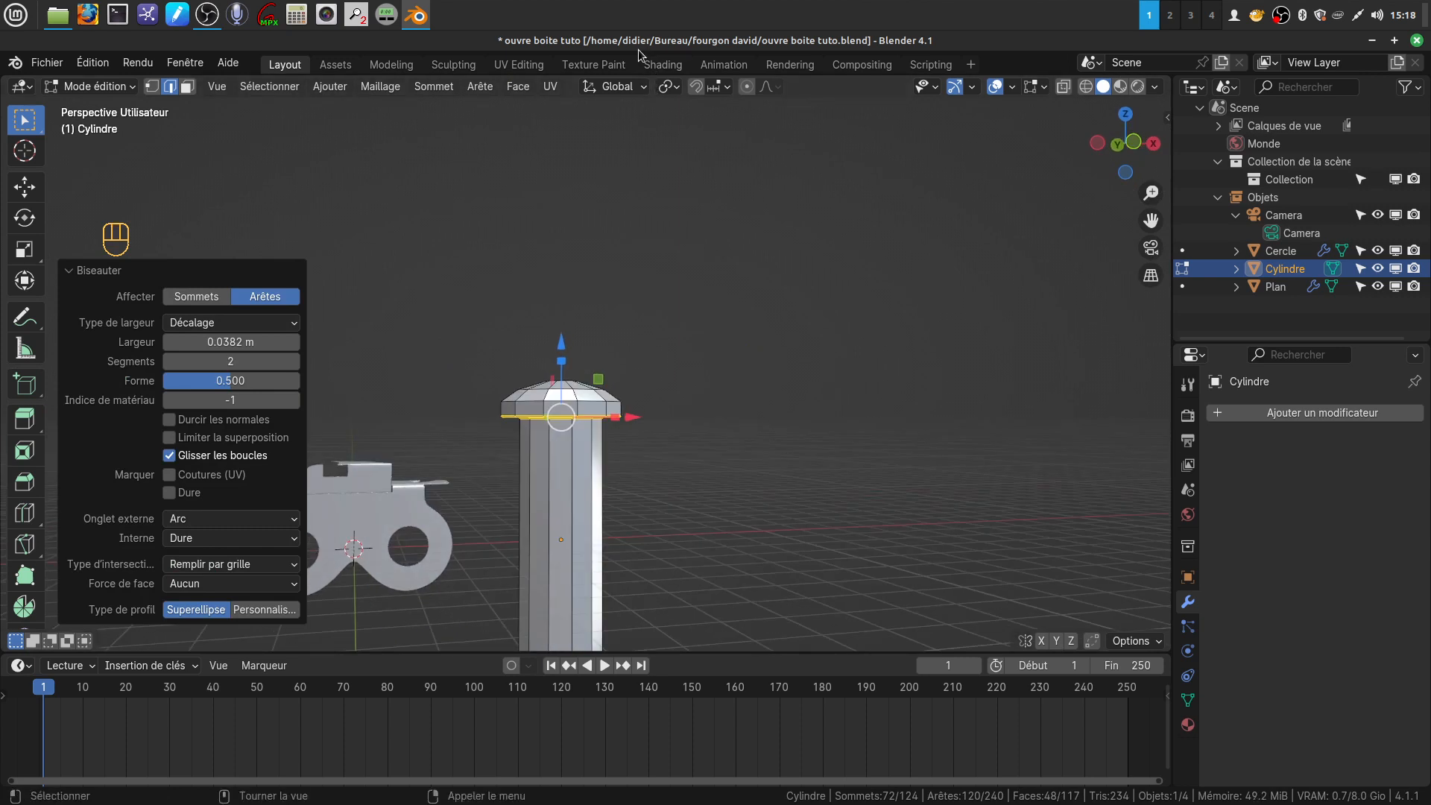
pyautogui.hotkey('alt', 'Tab')
pyautogui.click(416, 15)
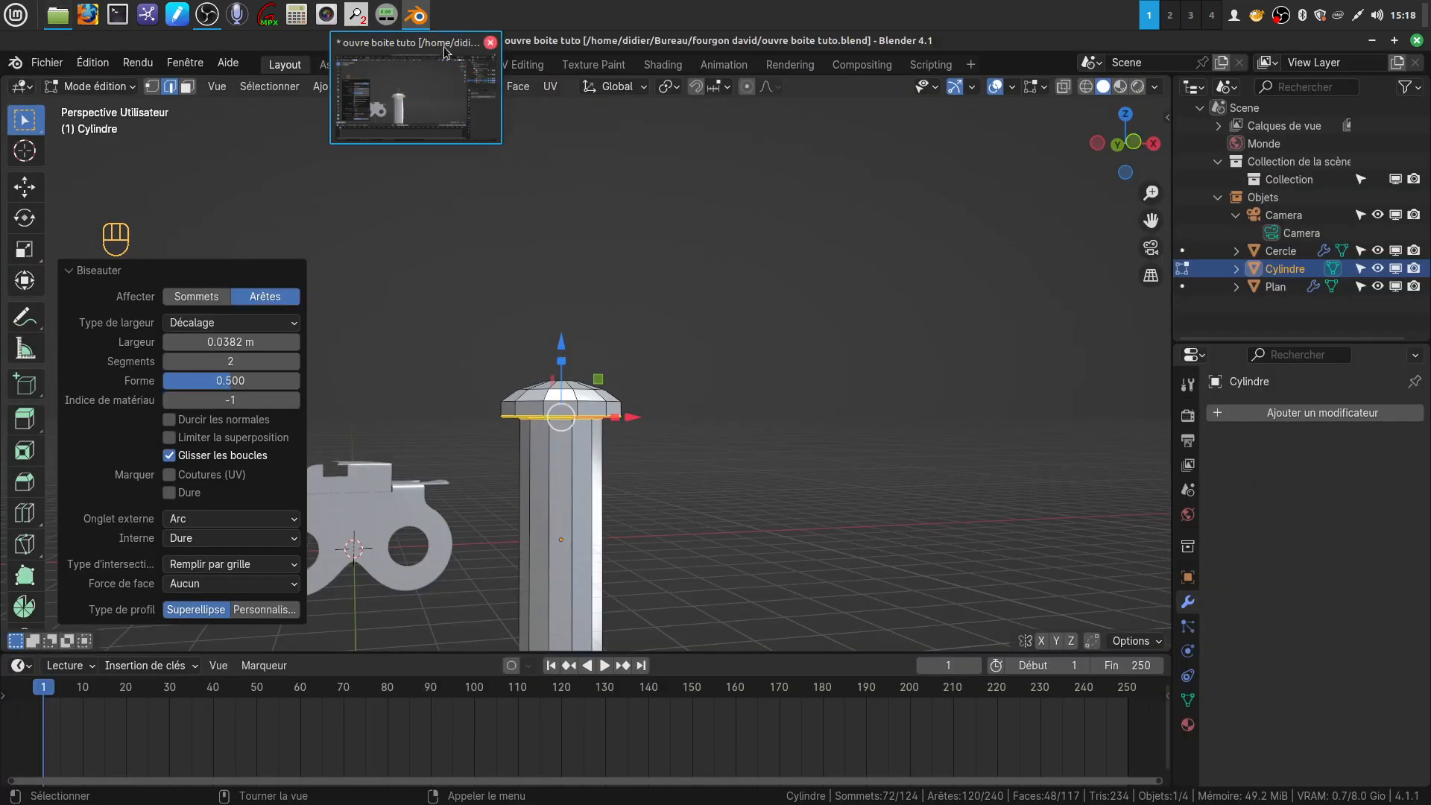
pyautogui.moveTo(639, 363)
pyautogui.keyDown('shift'); pyautogui.mouseDown(button='middle')
pyautogui.moveTo(656, 352)
pyautogui.moveTo(623, 390)
pyautogui.moveTo(633, 377)
pyautogui.mouseUp(button='middle'); pyautogui.keyUp('shift')
pyautogui.scroll(2, 636, 488)
pyautogui.keyDown('shift'); pyautogui.moveTo(636, 486); pyautogui.dragTo(660, 356, button='middle'); pyautogui.keyUp('shift')
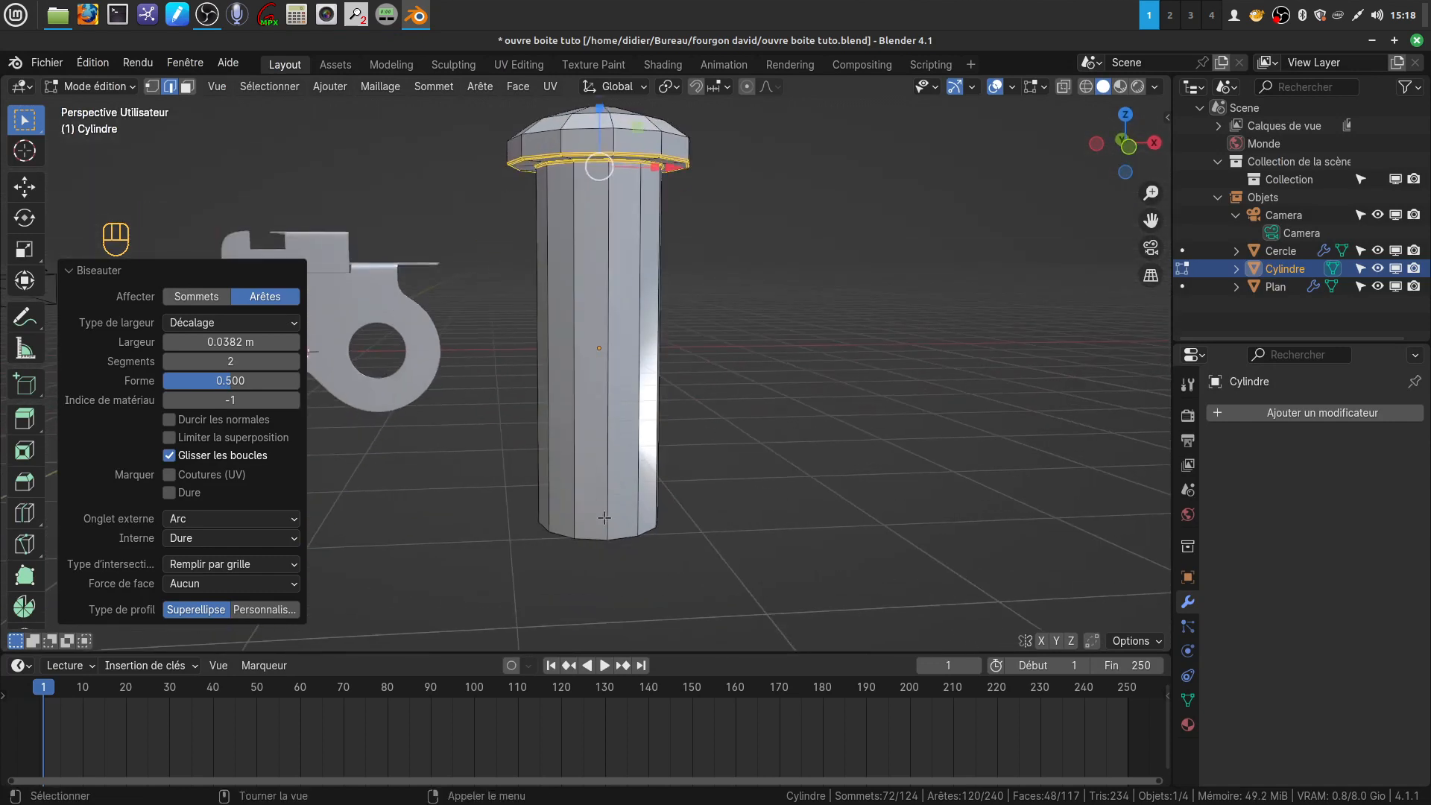
# Extrude the shaft's bottom edge loop outward at a scale of 1.162, and extrude it down about 0.39 m along Z
pyautogui.moveTo(605, 517); pyautogui.dragTo(606, 533, button='middle')
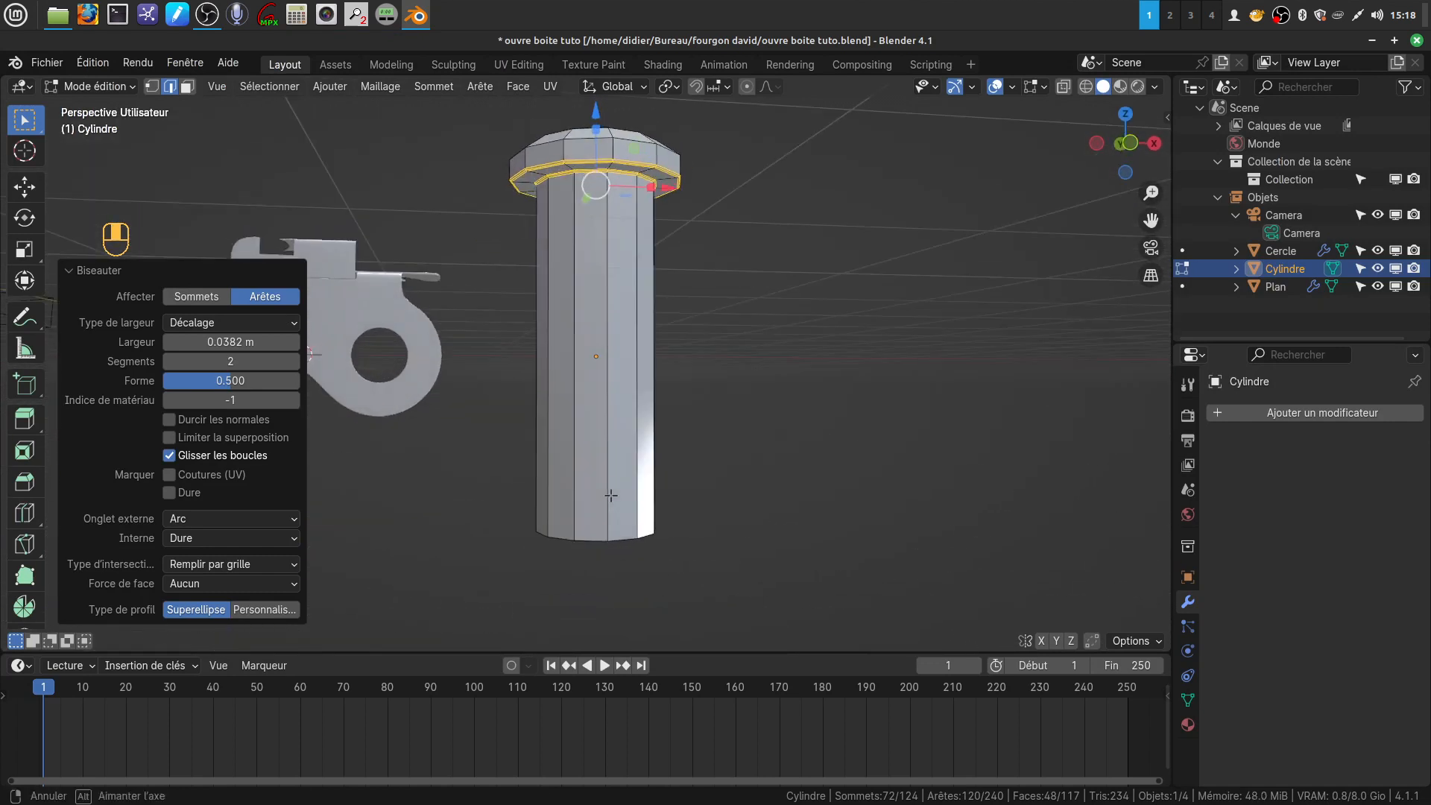
pyautogui.keyDown('alt'); pyautogui.click(594, 538); pyautogui.keyUp('alt')
pyautogui.press('e')
pyautogui.press('s')
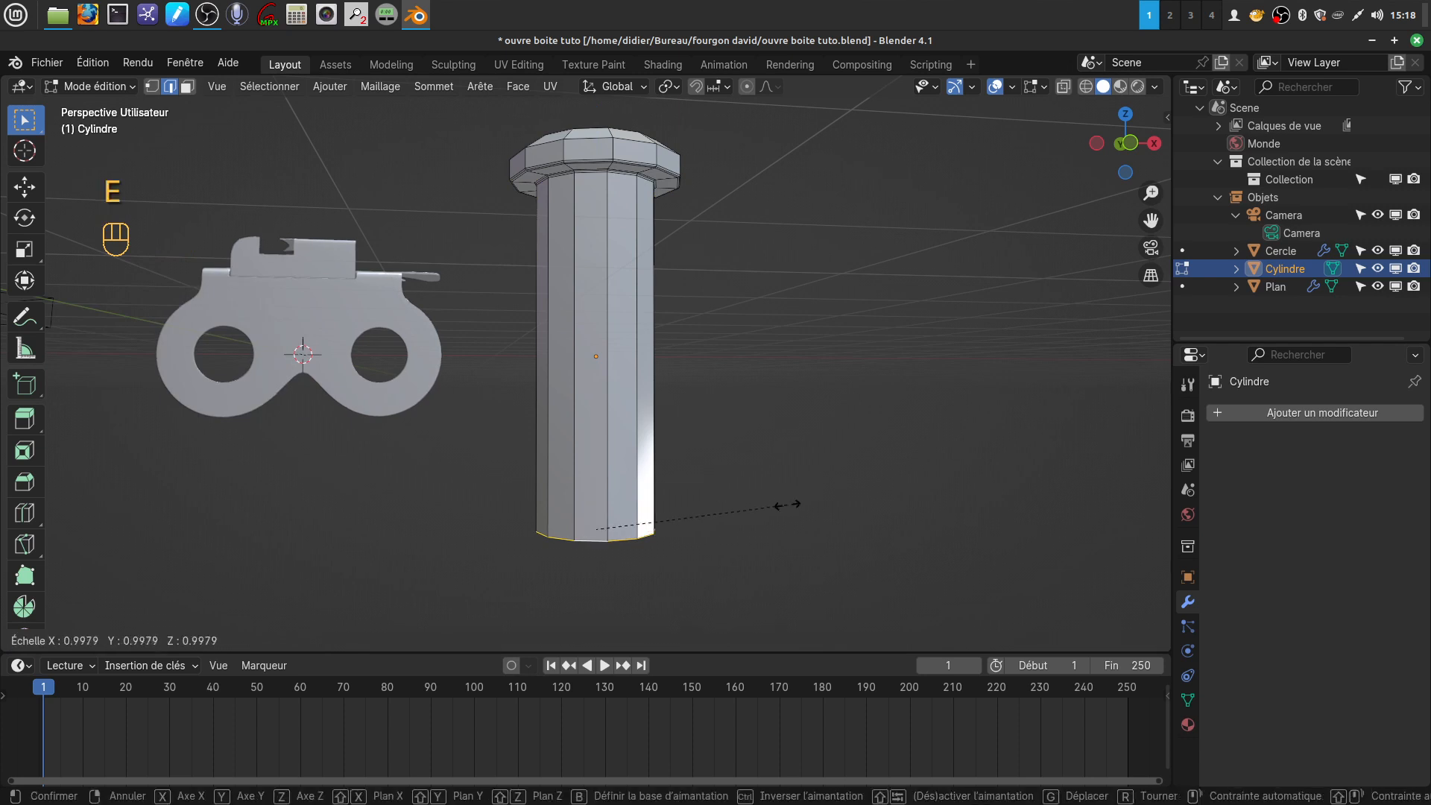
pyautogui.click(819, 506)
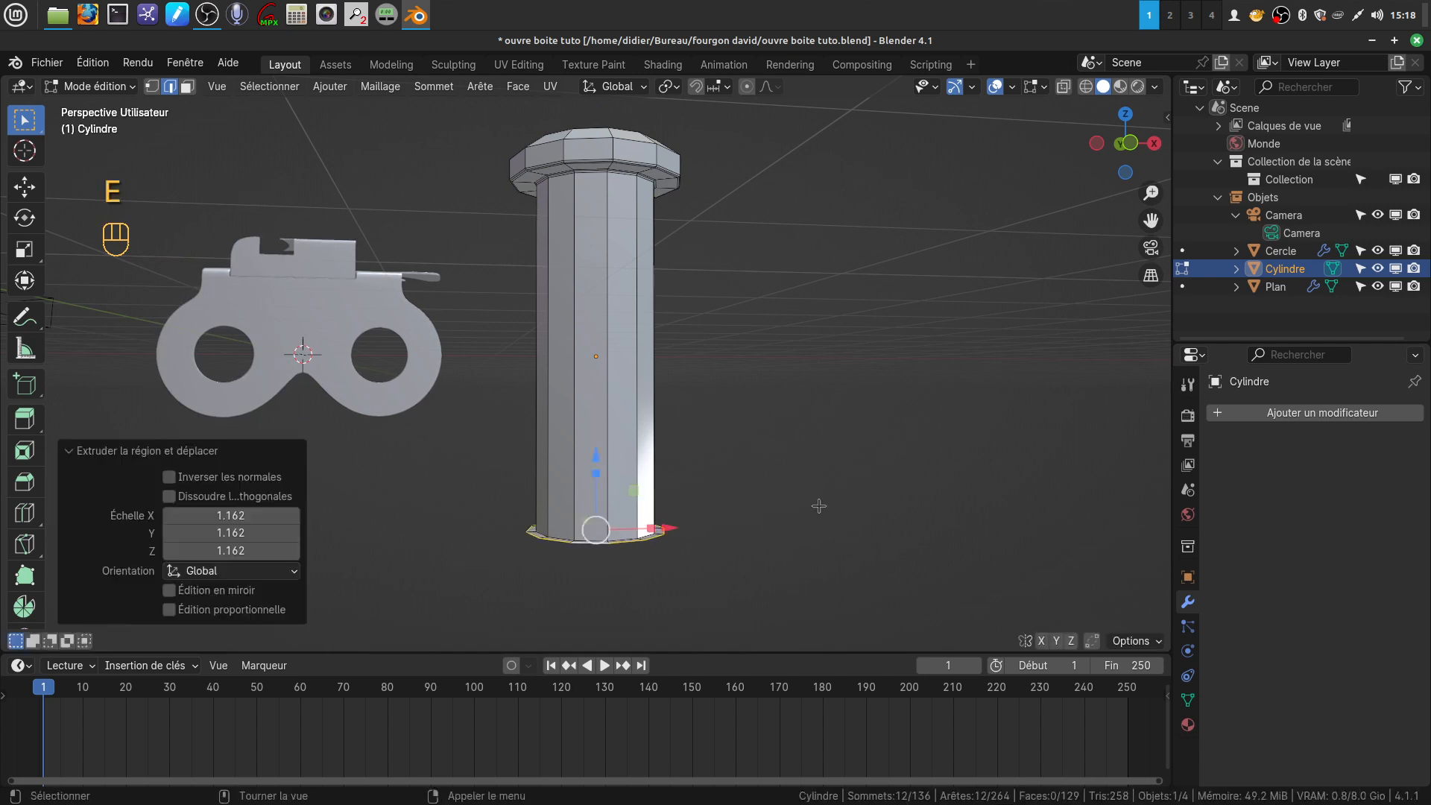
pyautogui.press('e')
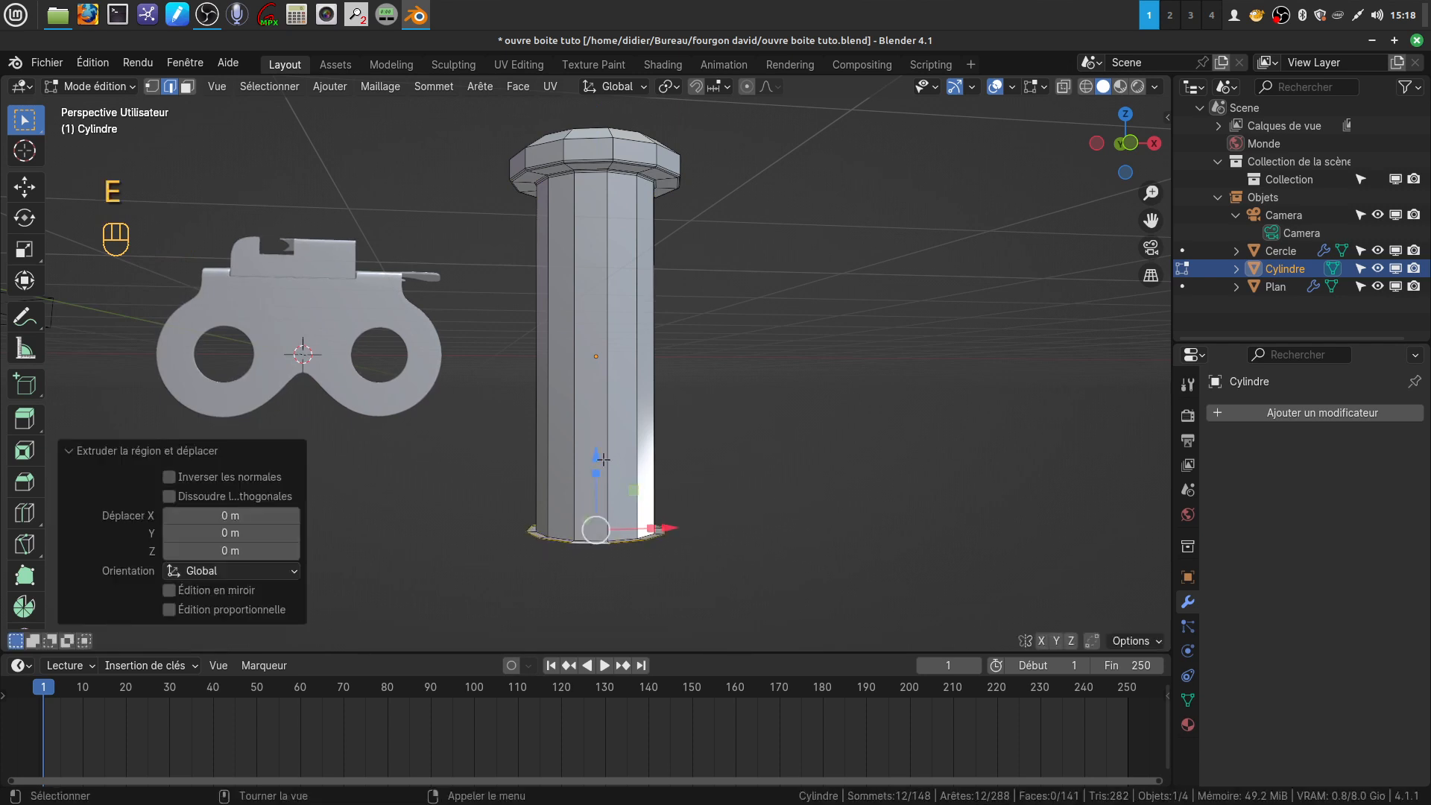
pyautogui.click(585, 479)
pyautogui.moveTo(586, 479); pyautogui.dragTo(538, 287, button='middle')
pyautogui.moveTo(747, 551)
pyautogui.mouseDown(button='middle')
pyautogui.moveTo(755, 566)
pyautogui.moveTo(754, 551)
pyautogui.mouseUp(button='middle')
# Extrude the lower collar's bottom rim inward twice, lowering the inner loop about 0.067 m along Z, and close the hole with Grid Fill
pyautogui.press('e')
pyautogui.press('s')
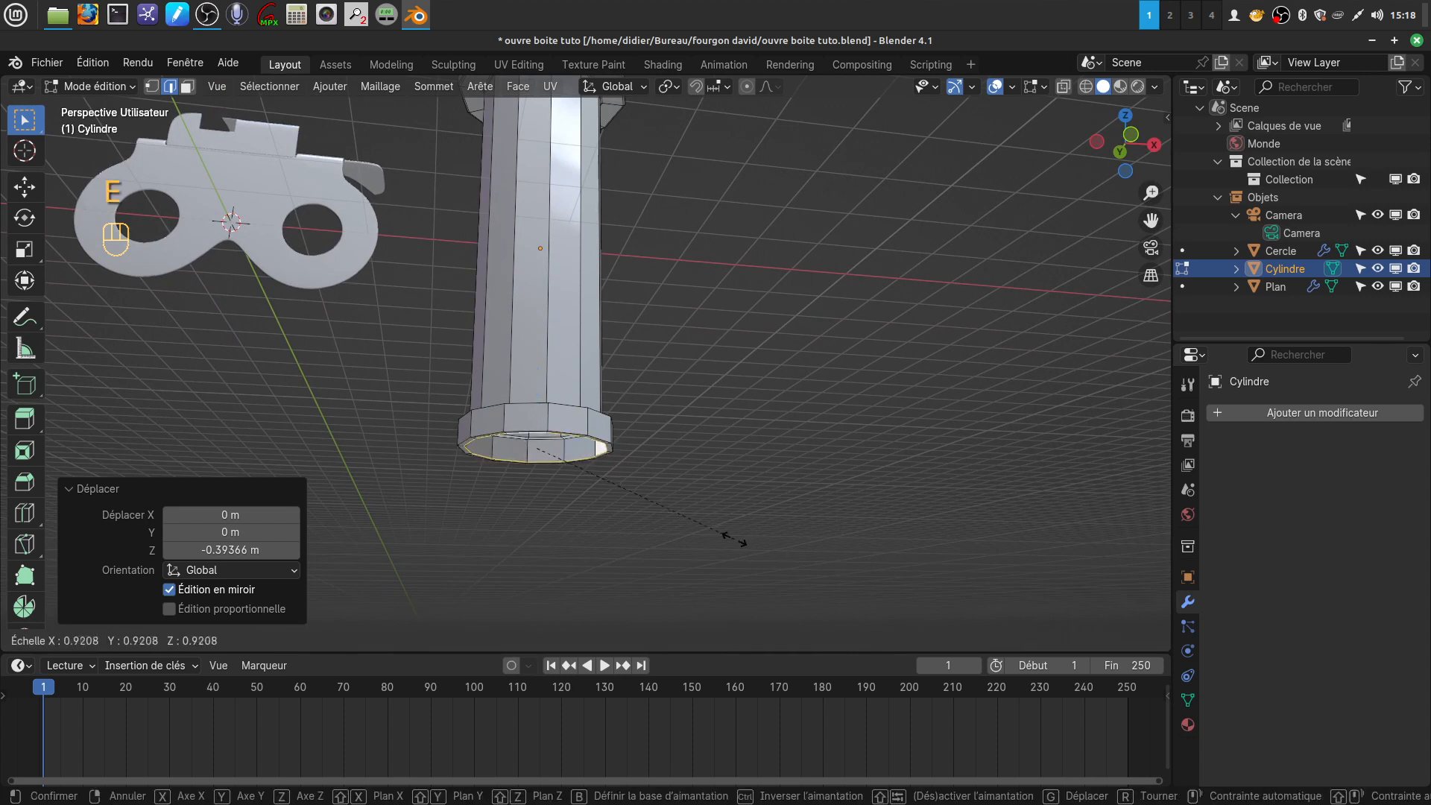
pyautogui.click(690, 529)
pyautogui.moveTo(539, 378); pyautogui.dragTo(538, 389)
pyautogui.press('e')
pyautogui.press('s')
pyautogui.click(656, 488)
pyautogui.moveTo(538, 389); pyautogui.dragTo(538, 395)
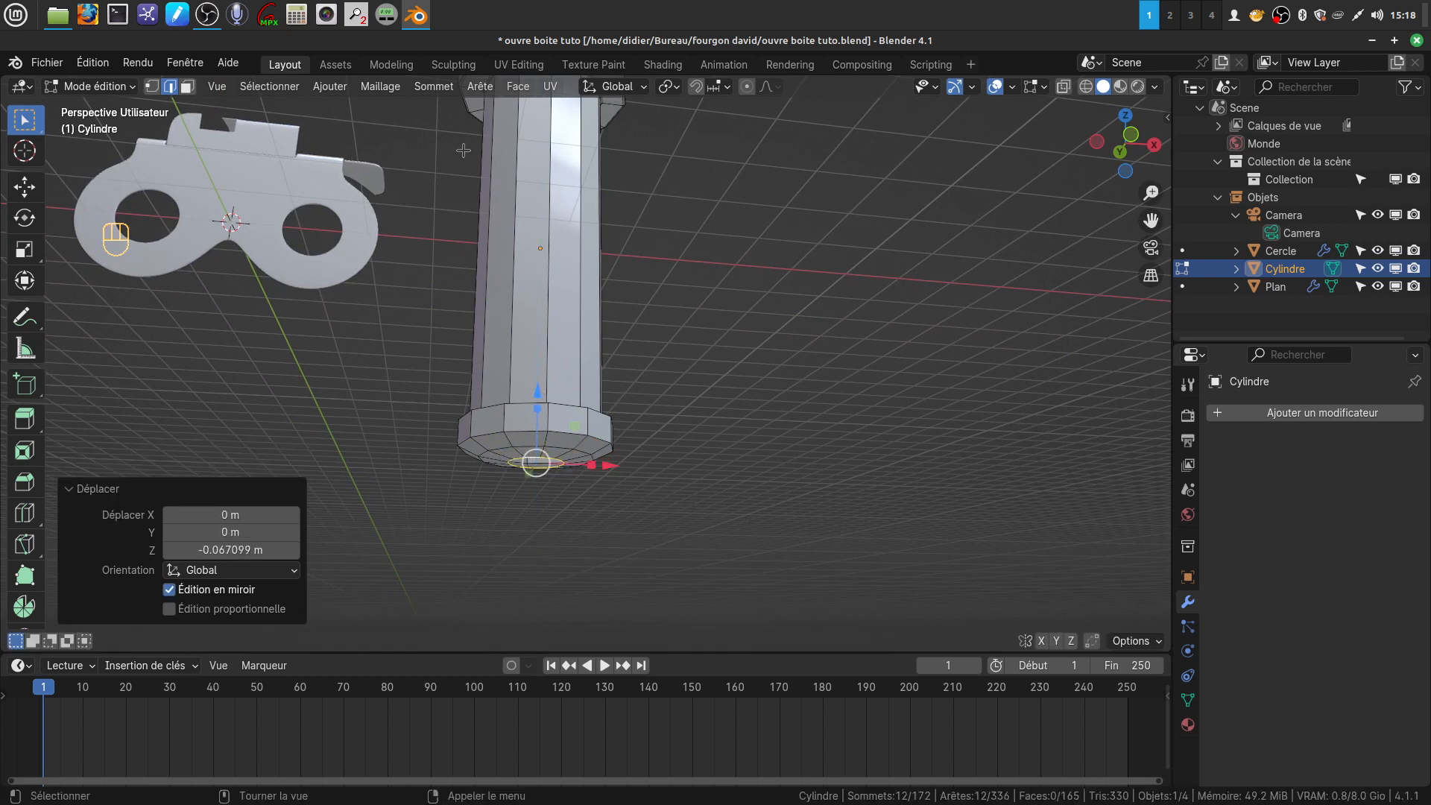
pyautogui.click(518, 87)
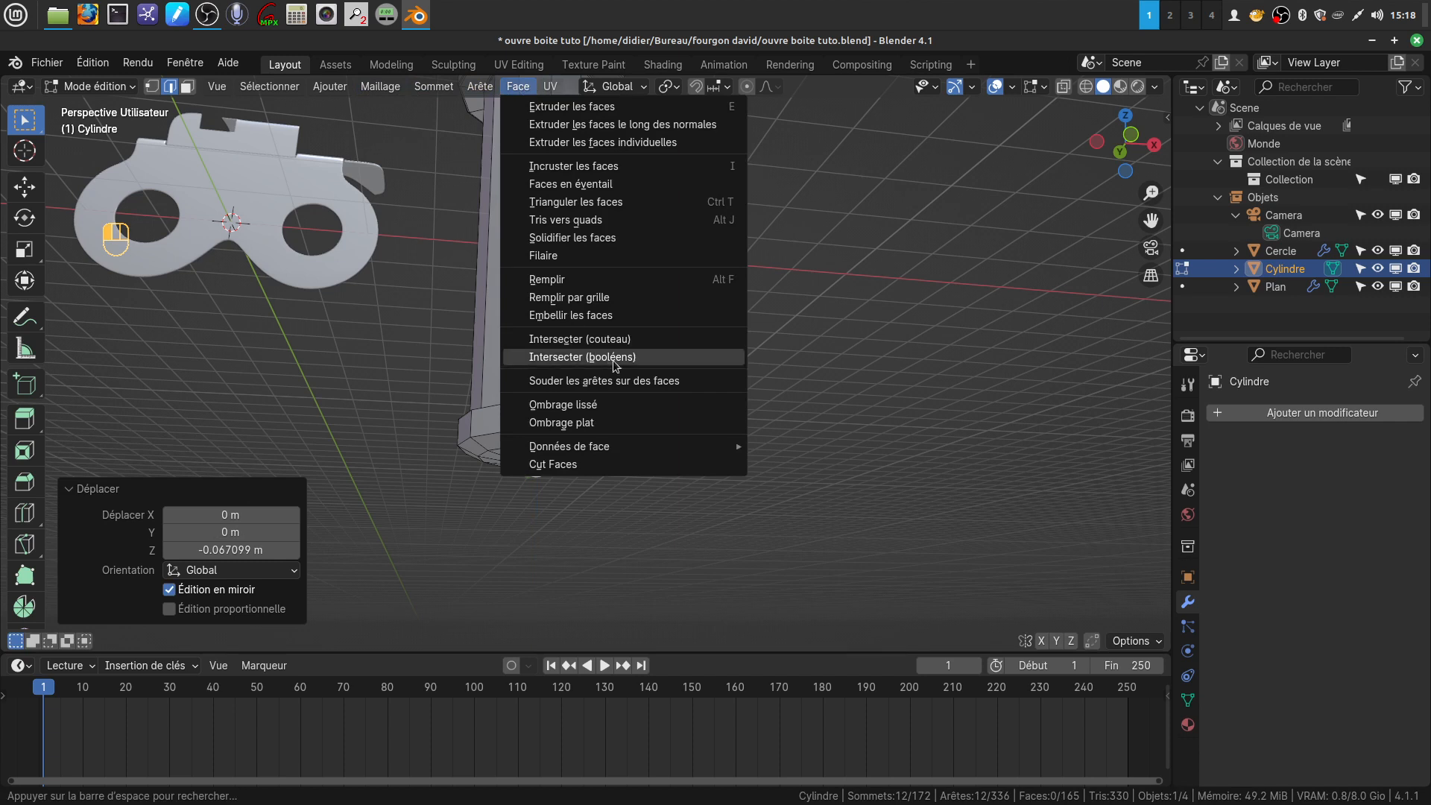
pyautogui.click(597, 298)
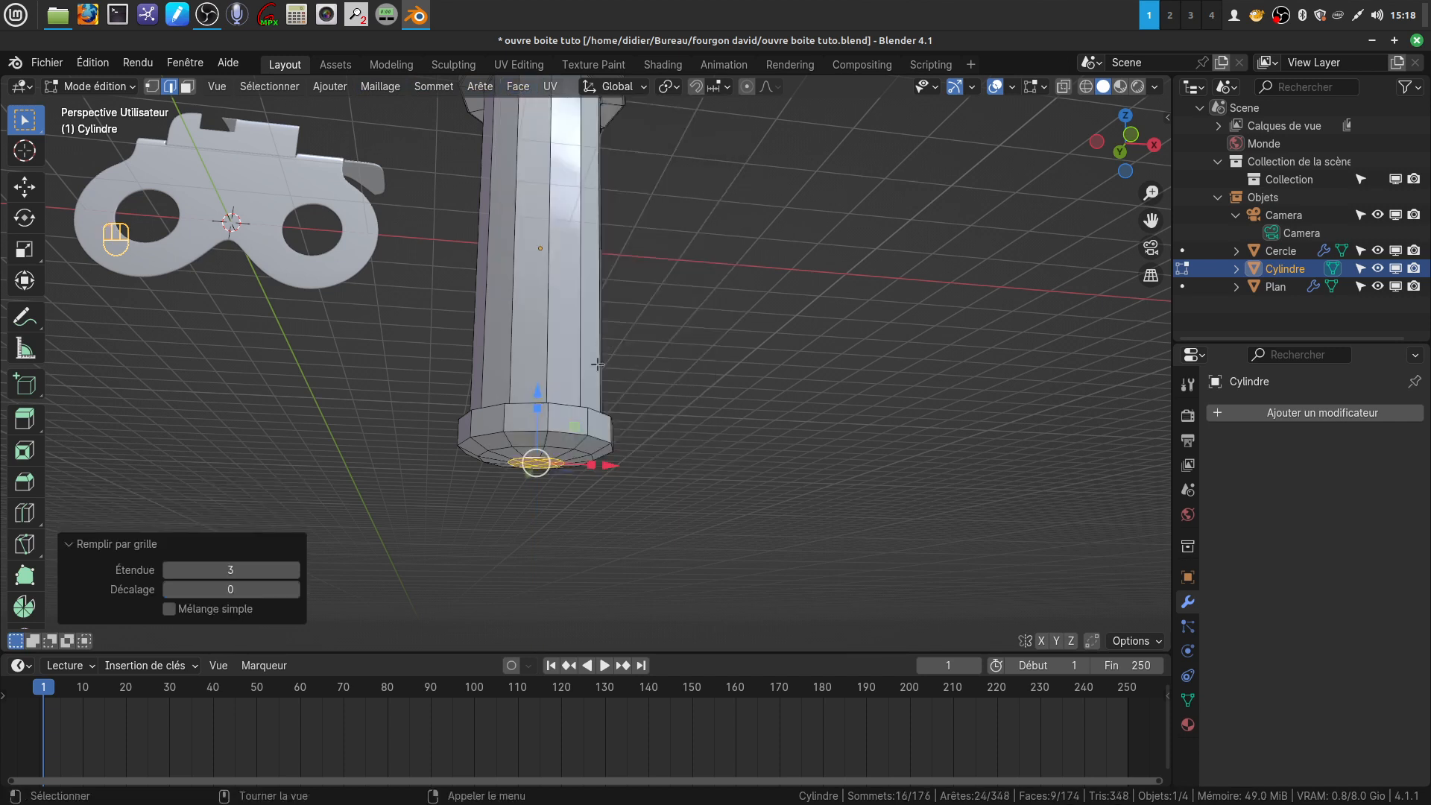
# Bevel the lower collar's upper outer edge loop and its junction loop with the shaft, about 0.04 m wide with 2 segments
pyautogui.scroll(5, 600, 417)
pyautogui.moveTo(596, 499); pyautogui.dragTo(682, 460, button='middle')
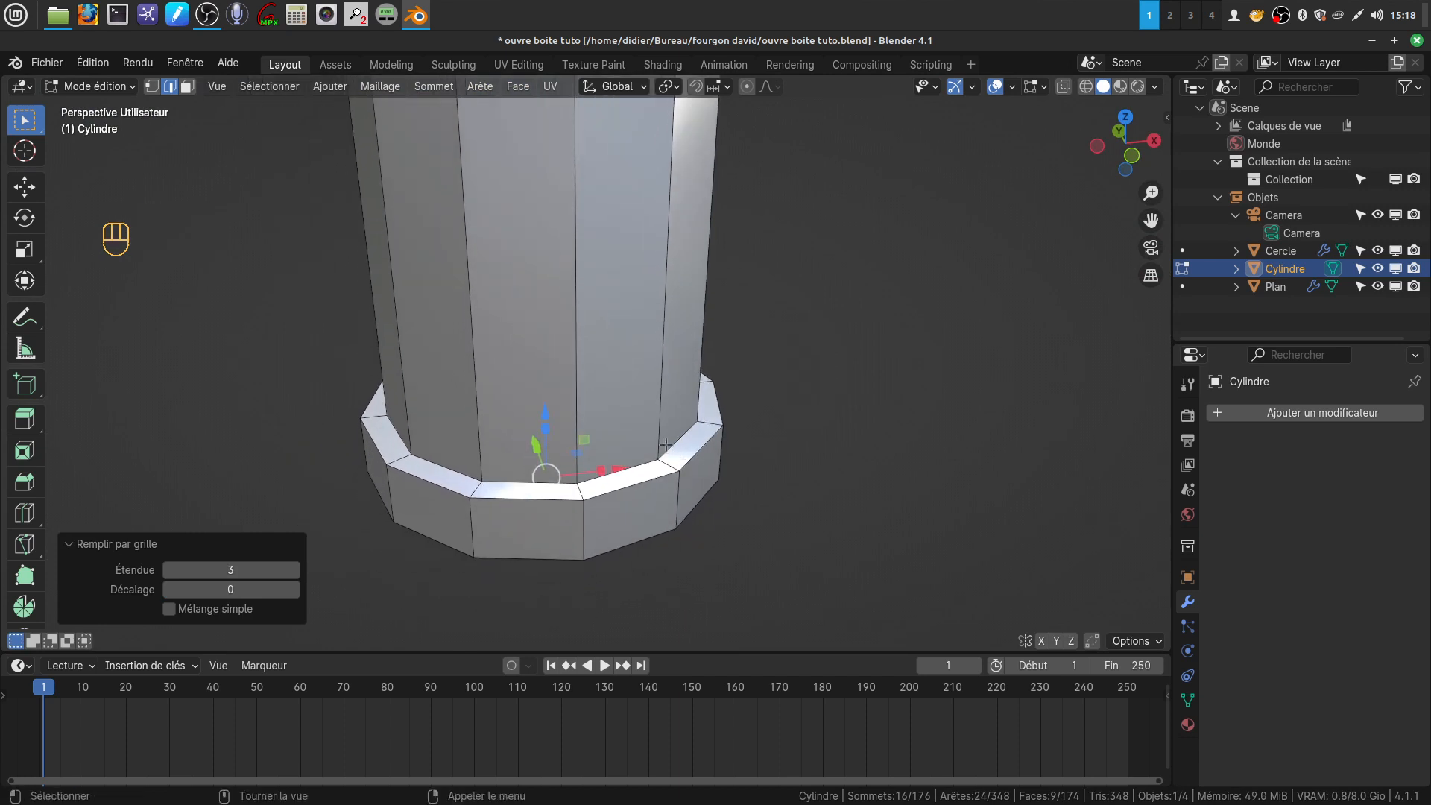
pyautogui.keyDown('alt'); pyautogui.click(666, 445); pyautogui.keyUp('alt')
pyautogui.keyDown('alt'); pyautogui.keyDown('shift'); pyautogui.click(637, 488); pyautogui.keyUp('shift'); pyautogui.keyUp('alt')
pyautogui.moveTo(638, 488); pyautogui.dragTo(767, 460, button='middle')
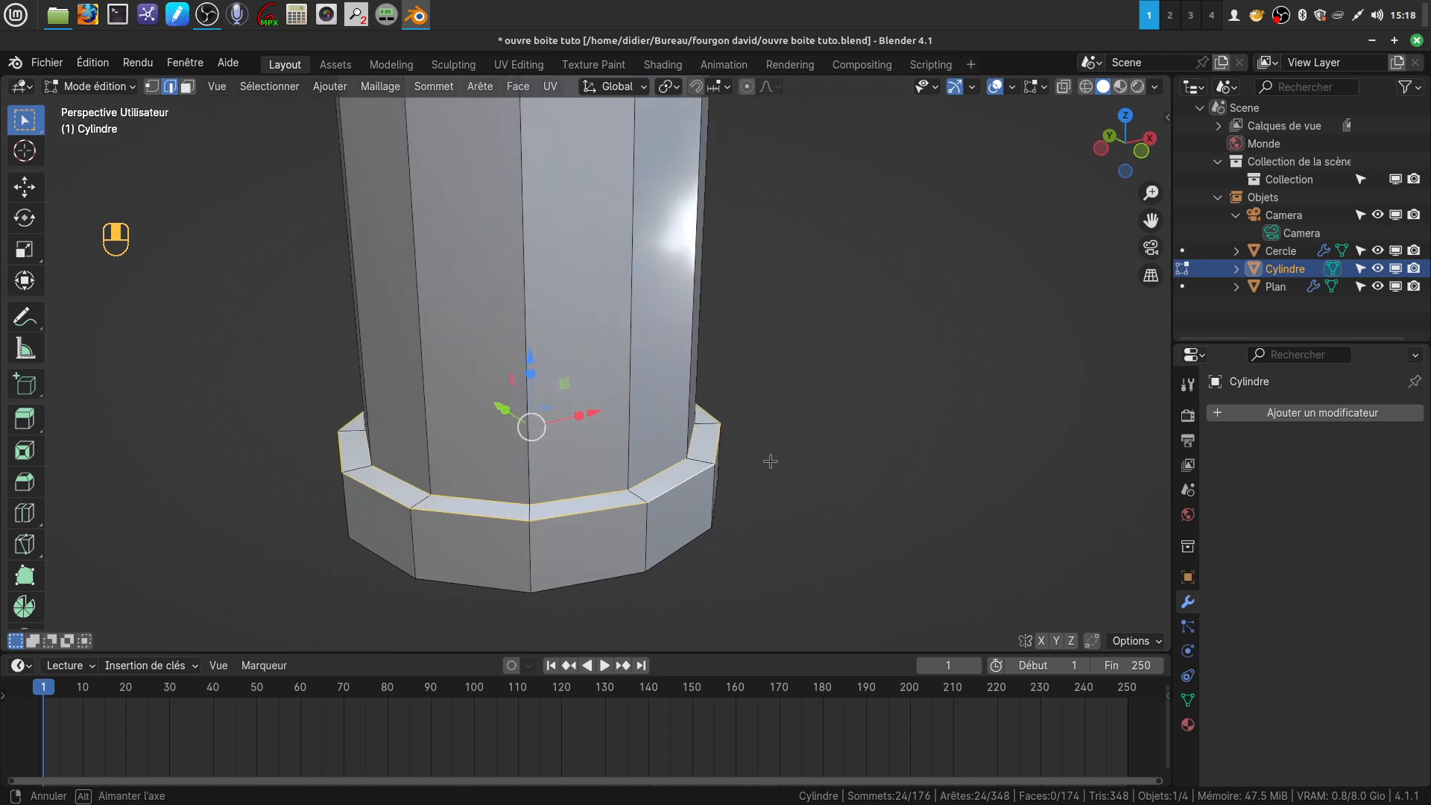
pyautogui.hotkey('ctrl', 'b')
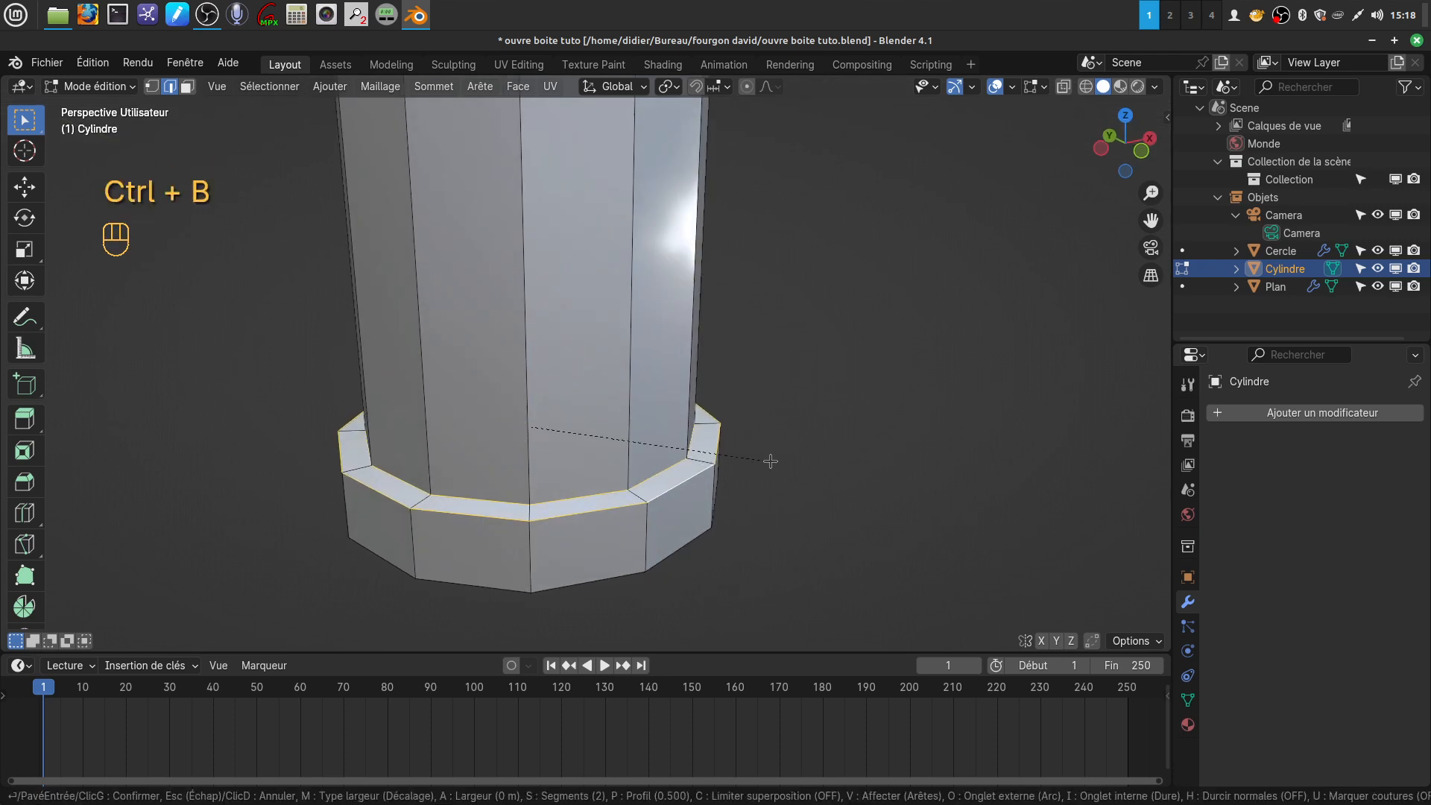
pyautogui.click(774, 462)
pyautogui.scroll(-2, 724, 442)
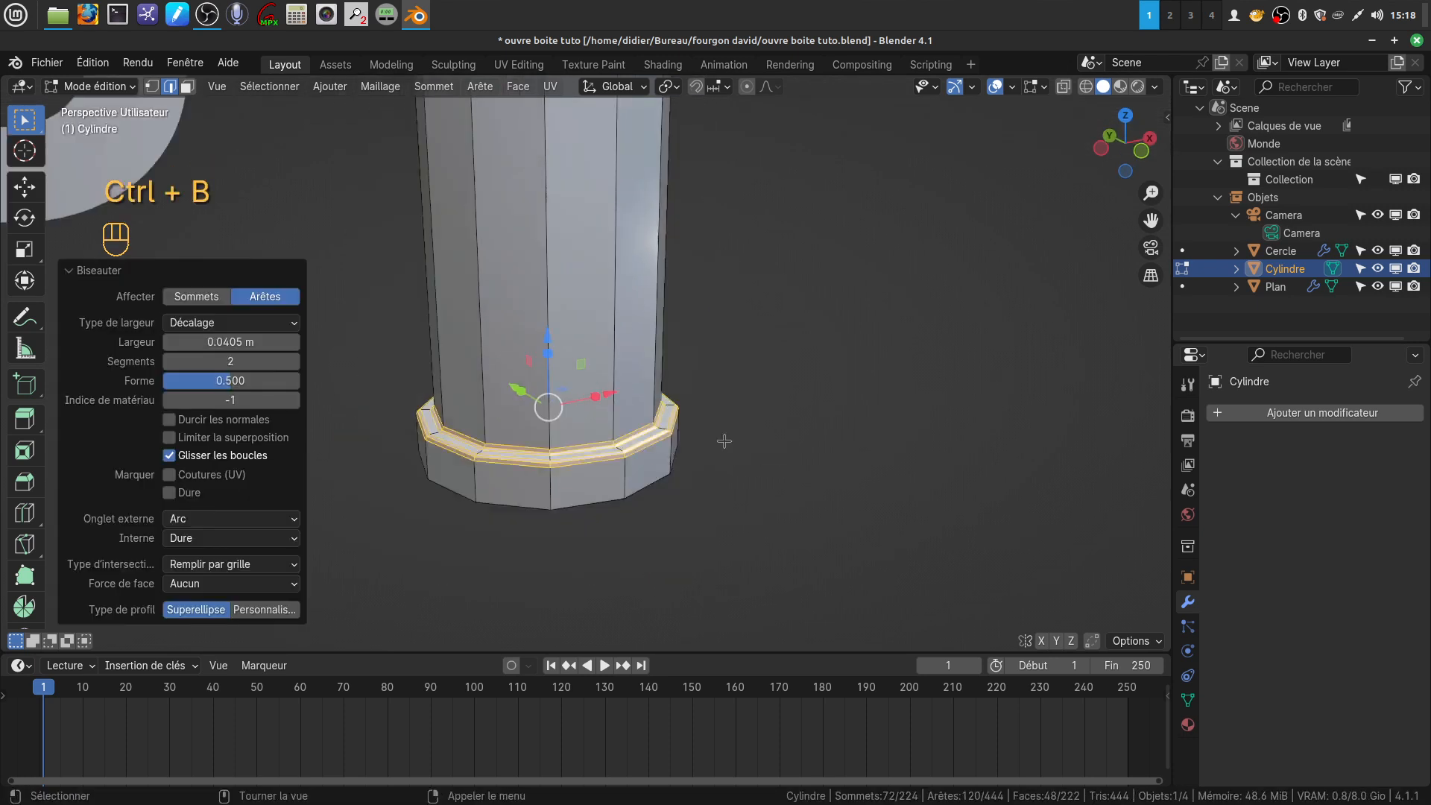
pyautogui.scroll(-6, 724, 442)
# Shade the rivet smooth in object mode and add a Subdivision Surface modifier with viewport level 2
pyautogui.press('Tab')
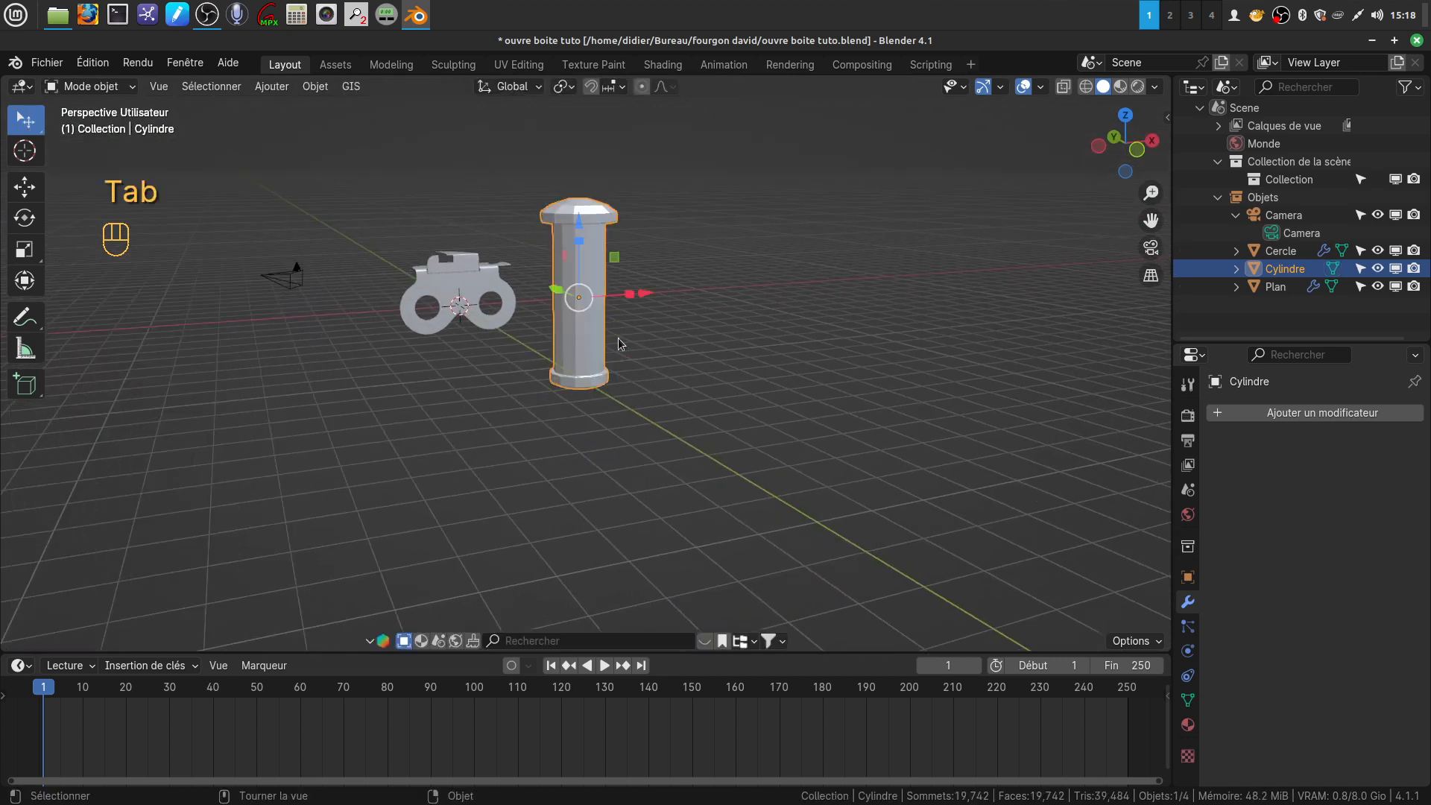
pyautogui.rightClick(553, 356)
pyautogui.click(553, 356)
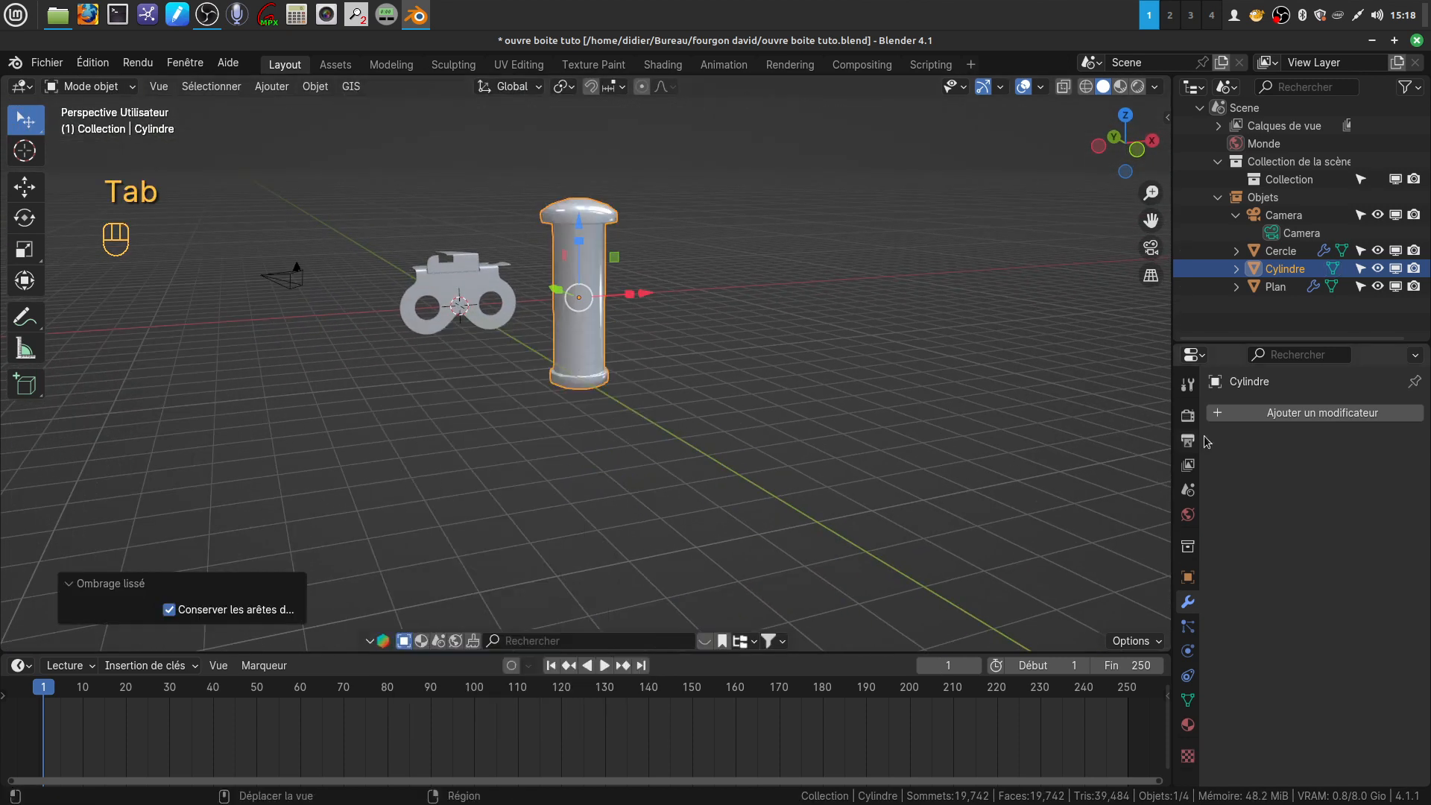
pyautogui.click(1276, 422)
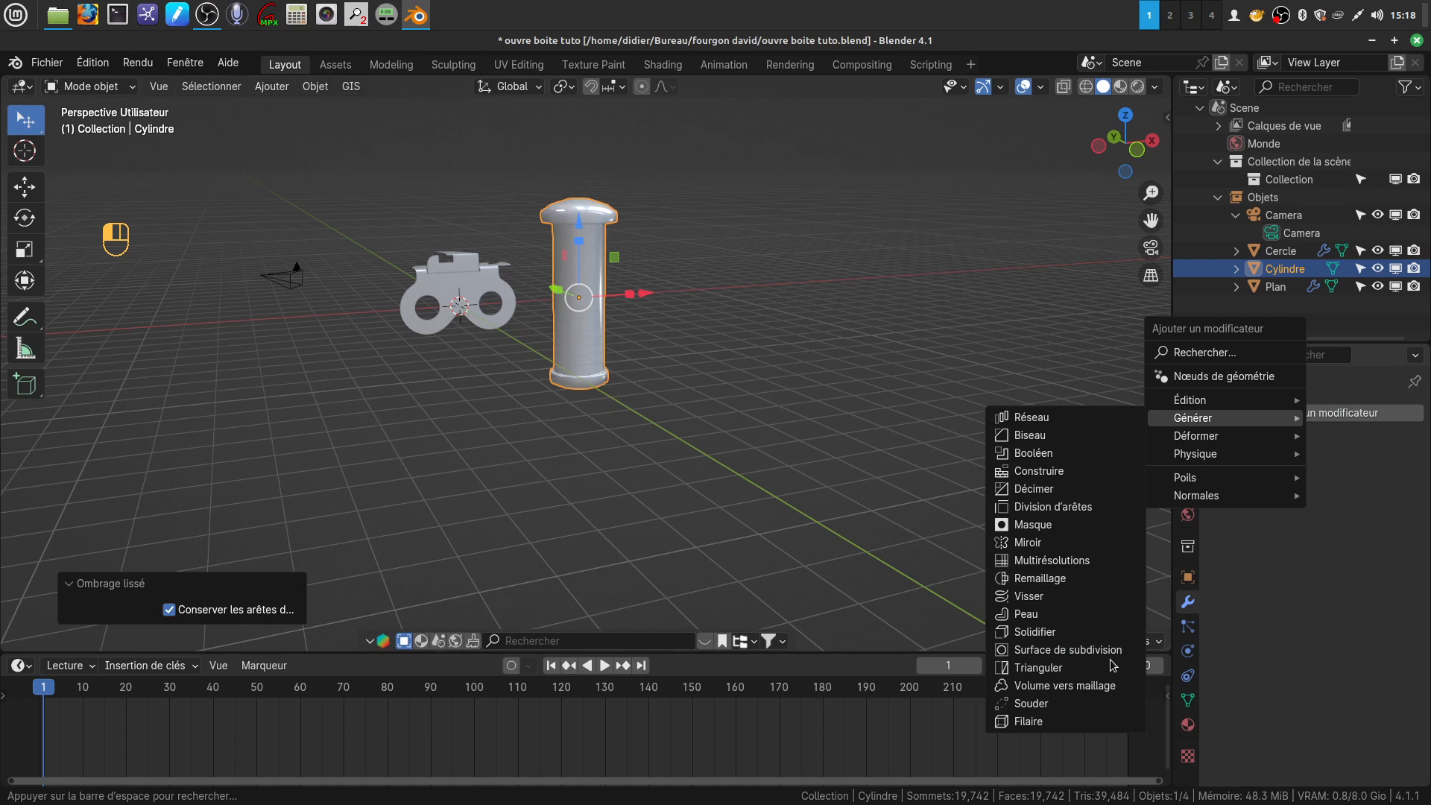
pyautogui.click(1090, 650)
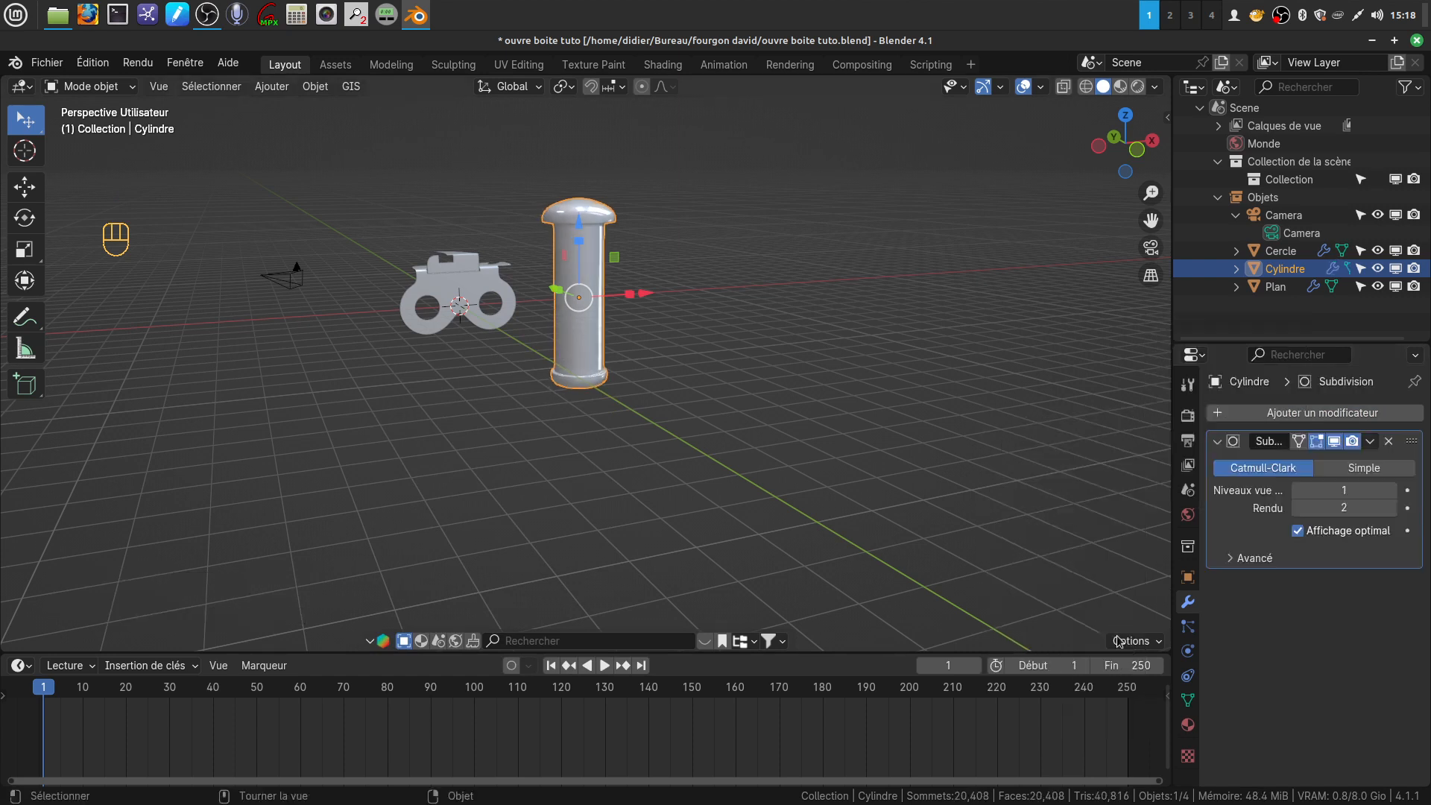
pyautogui.click(1391, 491)
pyautogui.scroll(4, 697, 412)
pyautogui.moveTo(698, 356); pyautogui.dragTo(695, 412, button='middle')
pyautogui.scroll(-3, 674, 371)
pyautogui.scroll(3, 637, 501)
pyautogui.moveTo(635, 502)
pyautogui.mouseDown(button='middle')
pyautogui.moveTo(712, 506)
pyautogui.moveTo(660, 492)
pyautogui.mouseUp(button='middle')
# Scale the rivet's whole mesh down to a small fastener size in edit mode and rotate it 90° about X
pyautogui.press('Tab')
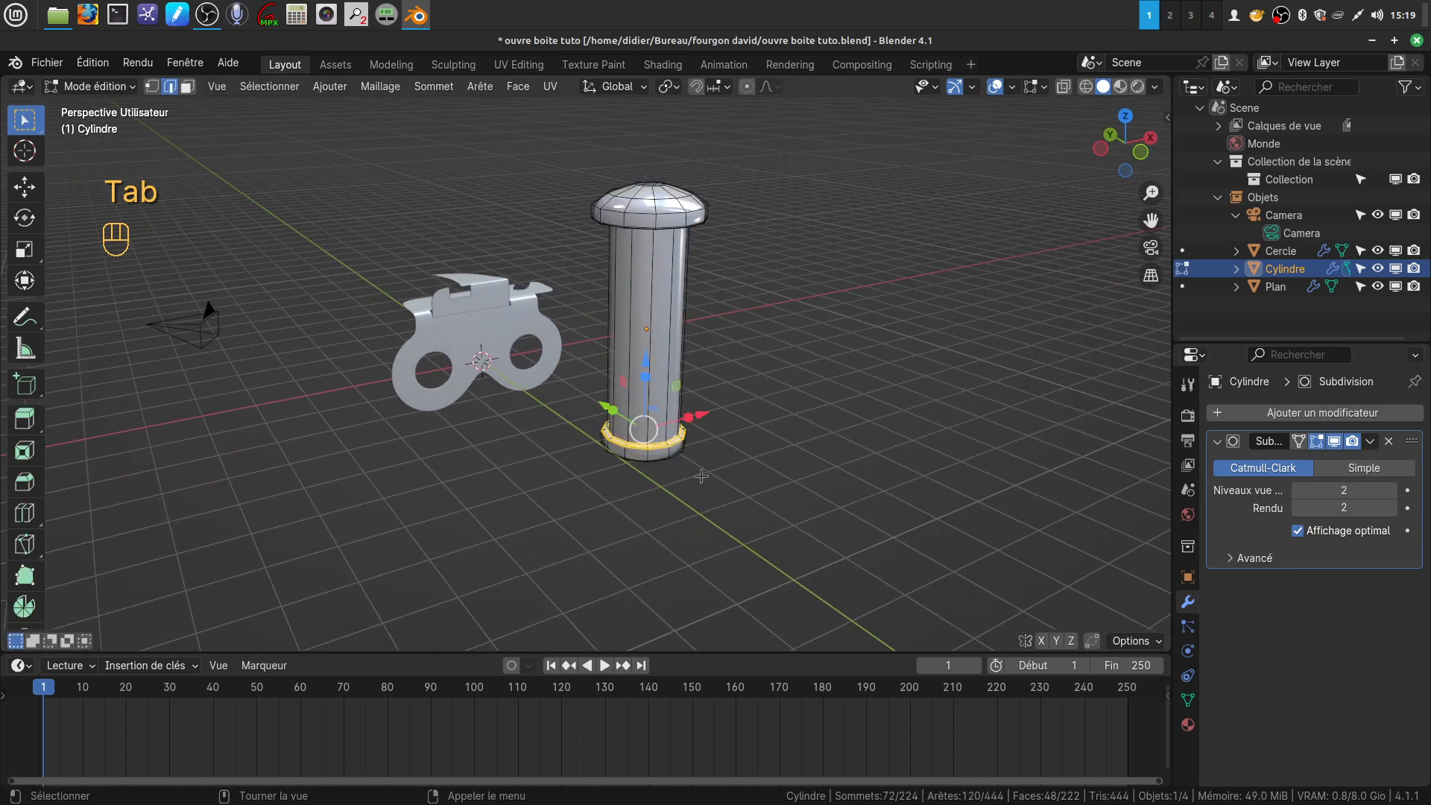
pyautogui.press('a')
pyautogui.press('a')
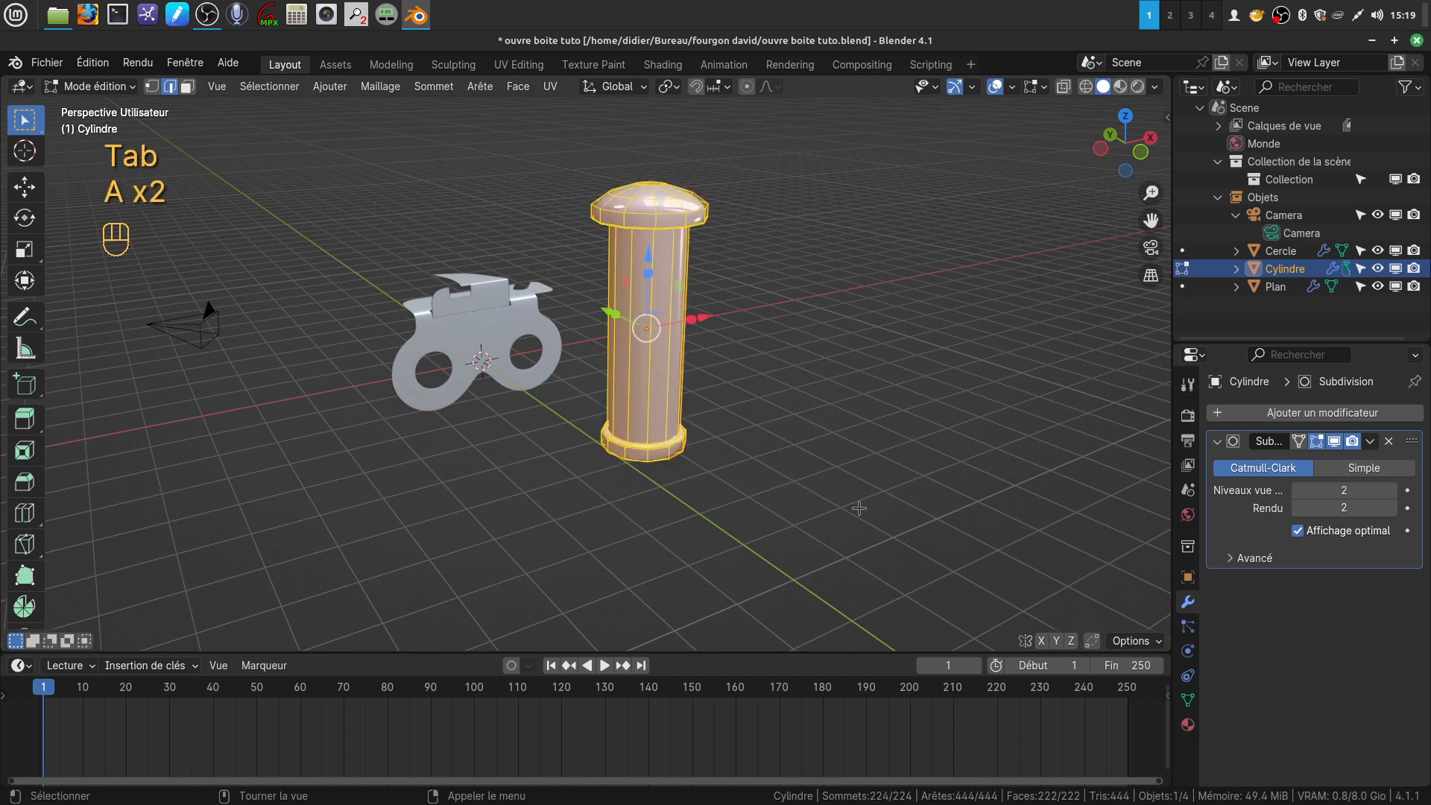
pyautogui.press('s')
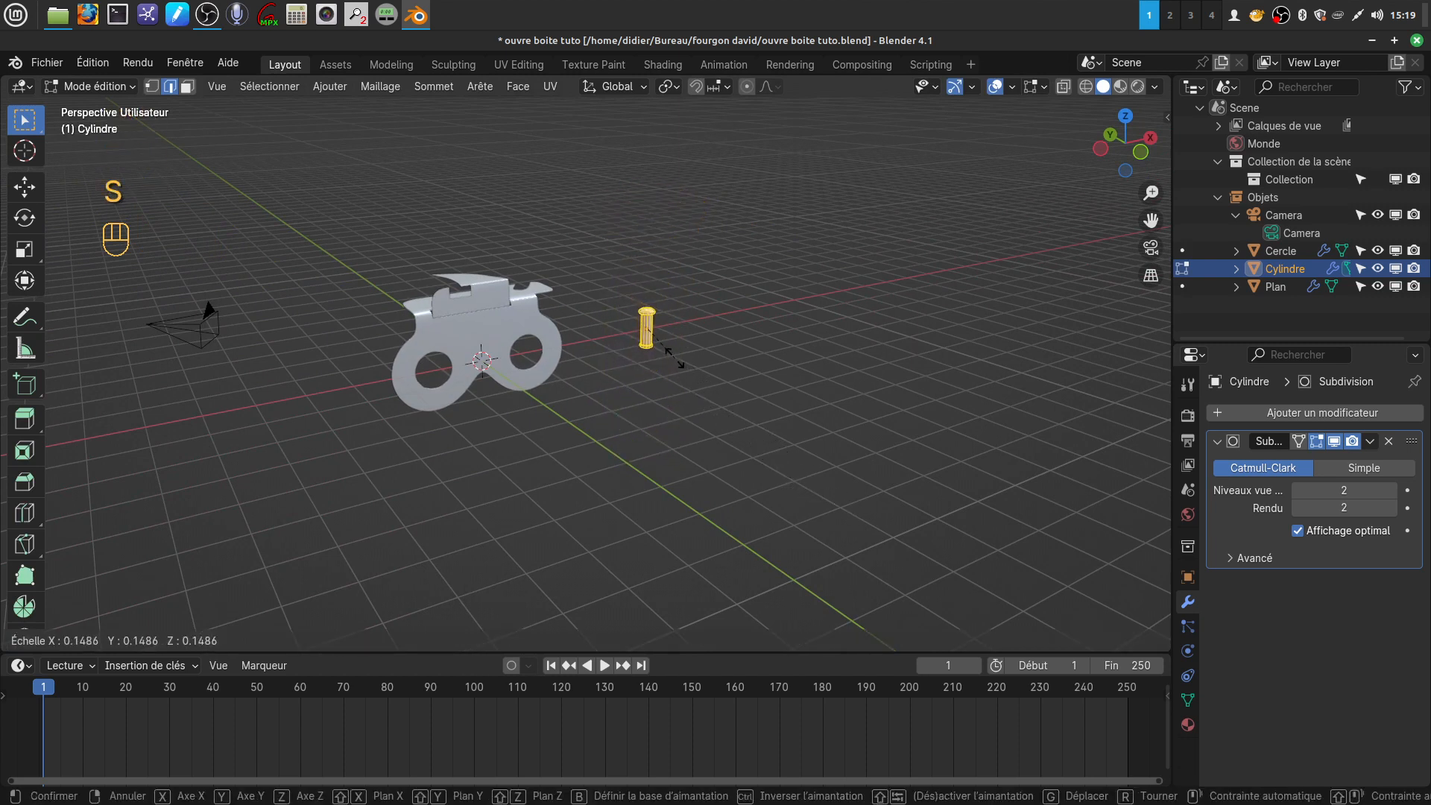
pyautogui.click(668, 344)
pyautogui.moveTo(669, 344); pyautogui.dragTo(689, 387, button='middle')
pyautogui.press('x')
pyautogui.press('9')
pyautogui.press('0')
pyautogui.press('Return')
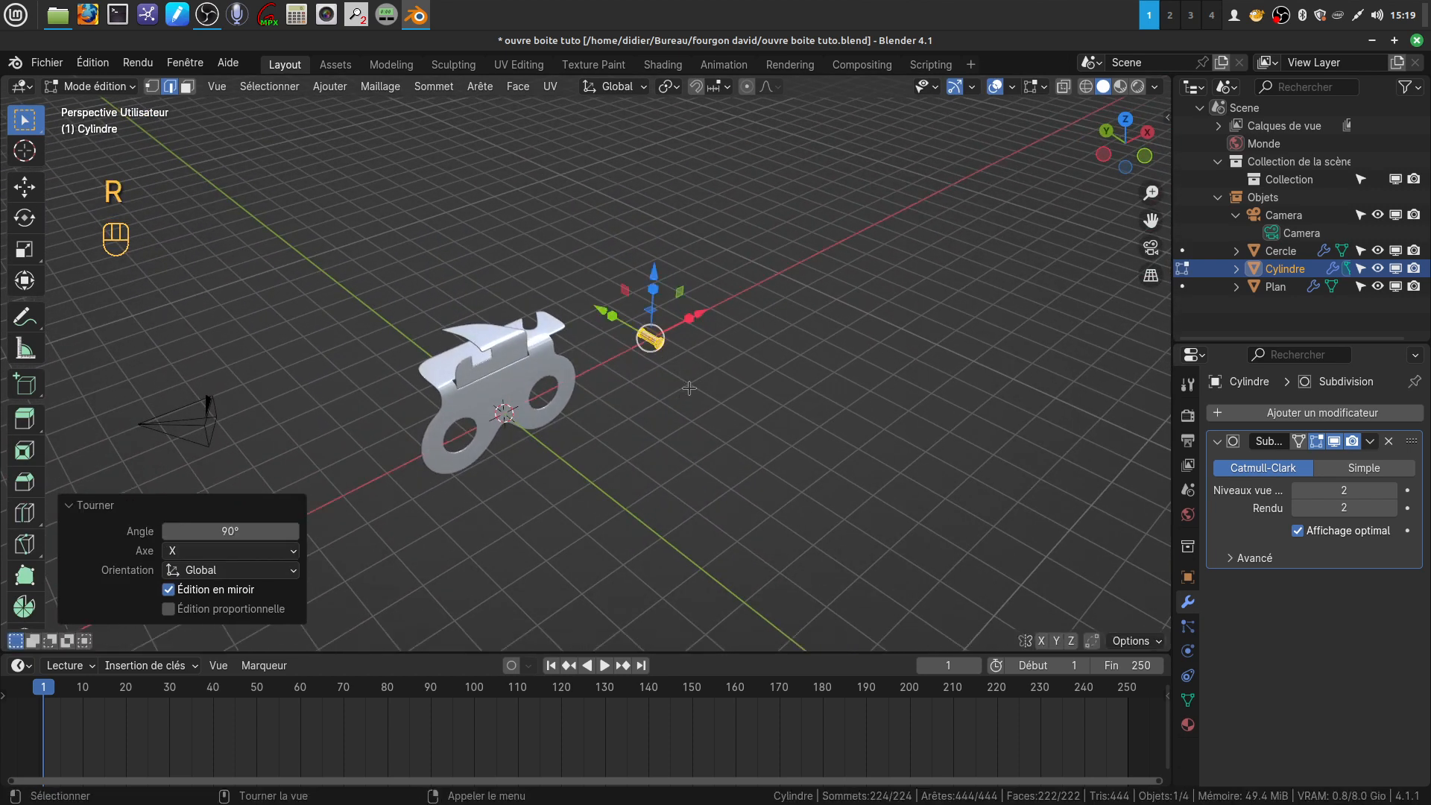
# Move the rivet through the plate, shifting it about 0.279 m and a further 0.019 m along Y to seat the head against the front face
pyautogui.scroll(5, 766, 343)
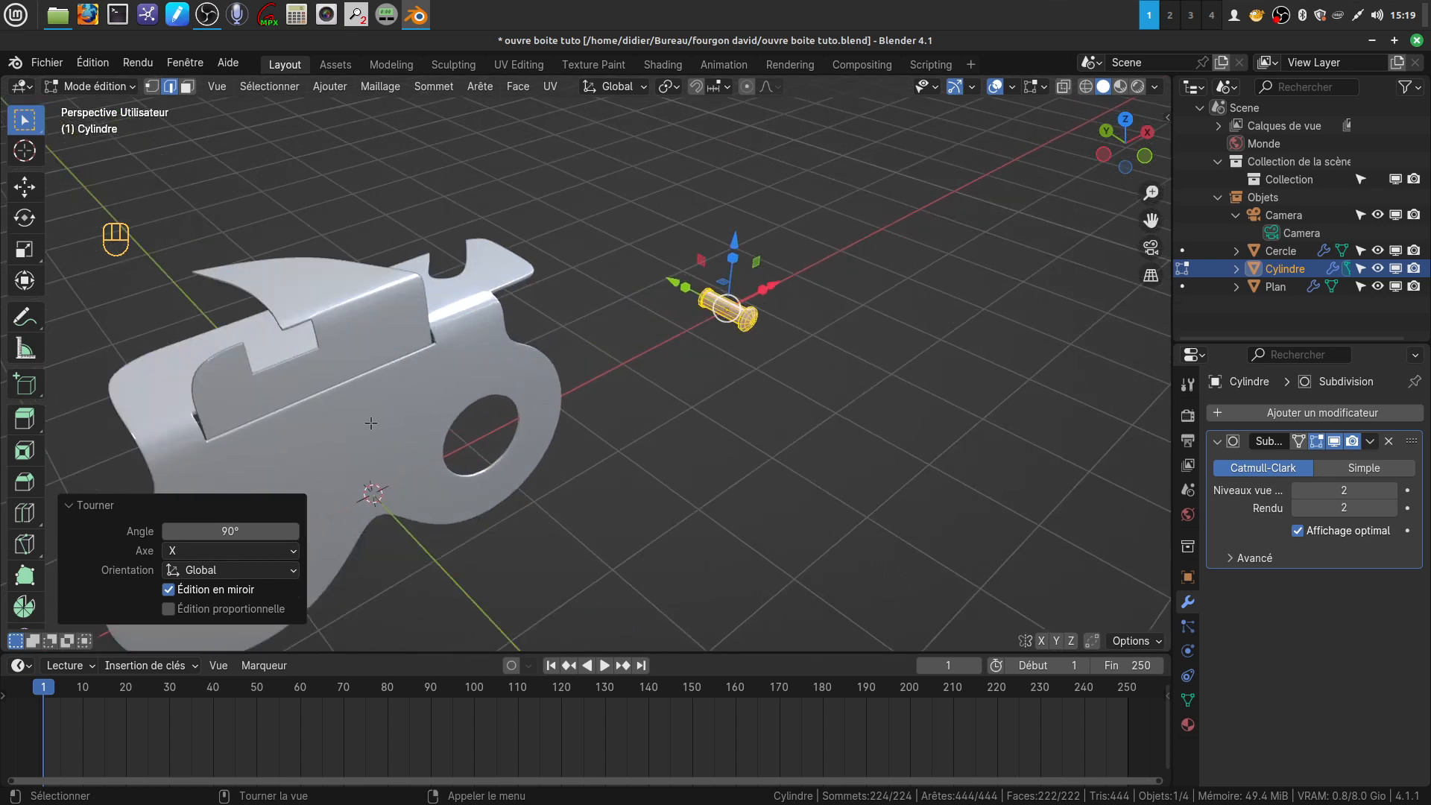
pyautogui.moveTo(775, 279); pyautogui.dragTo(425, 477)
pyautogui.keyDown('shift'); pyautogui.moveTo(324, 505); pyautogui.dragTo(530, 386, button='middle'); pyautogui.keyUp('shift')
pyautogui.scroll(3, 552, 463)
pyautogui.moveTo(562, 495); pyautogui.dragTo(709, 474, button='middle')
pyautogui.moveTo(570, 427); pyautogui.dragTo(523, 401)
pyautogui.moveTo(728, 491); pyautogui.dragTo(808, 456, button='middle')
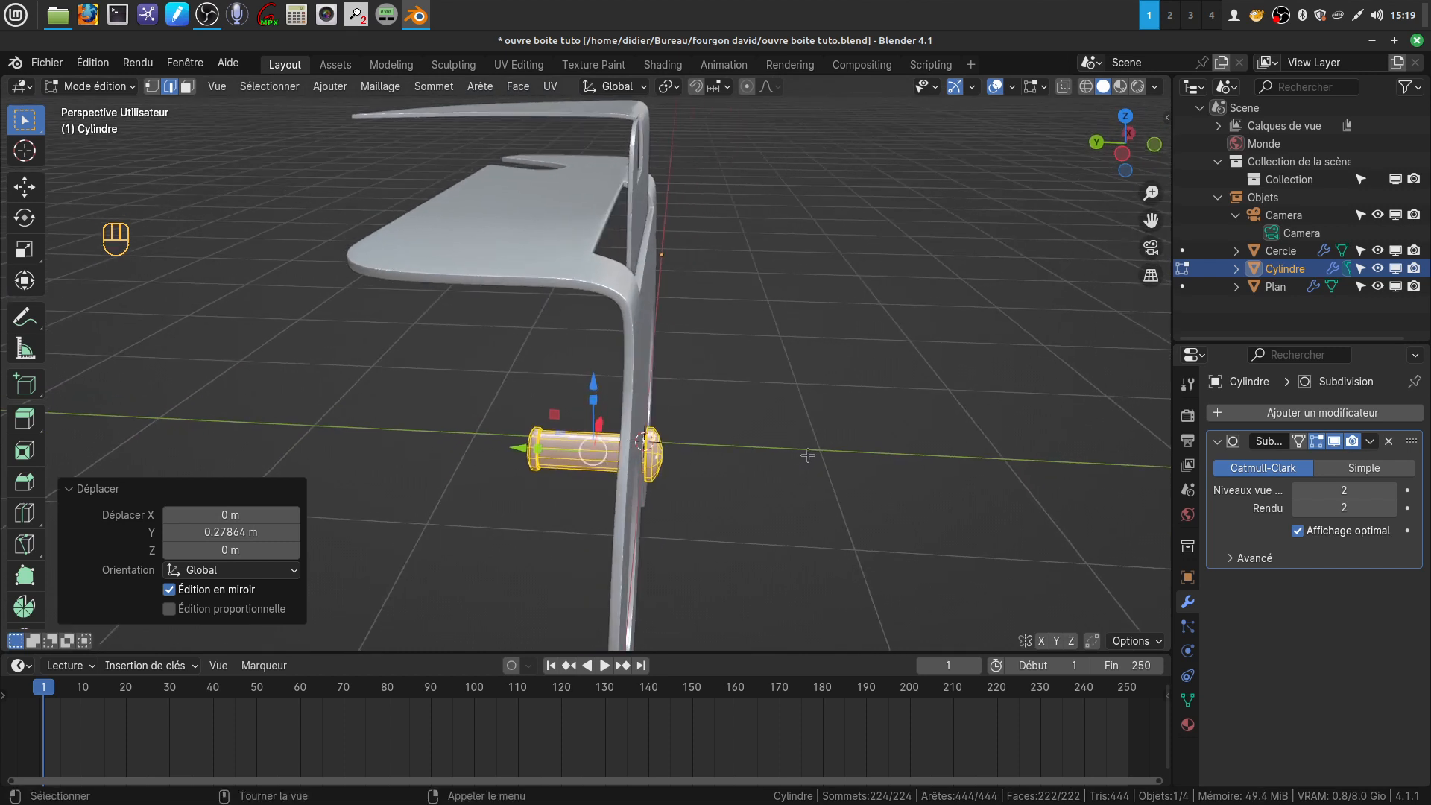
pyautogui.press('KP_3')
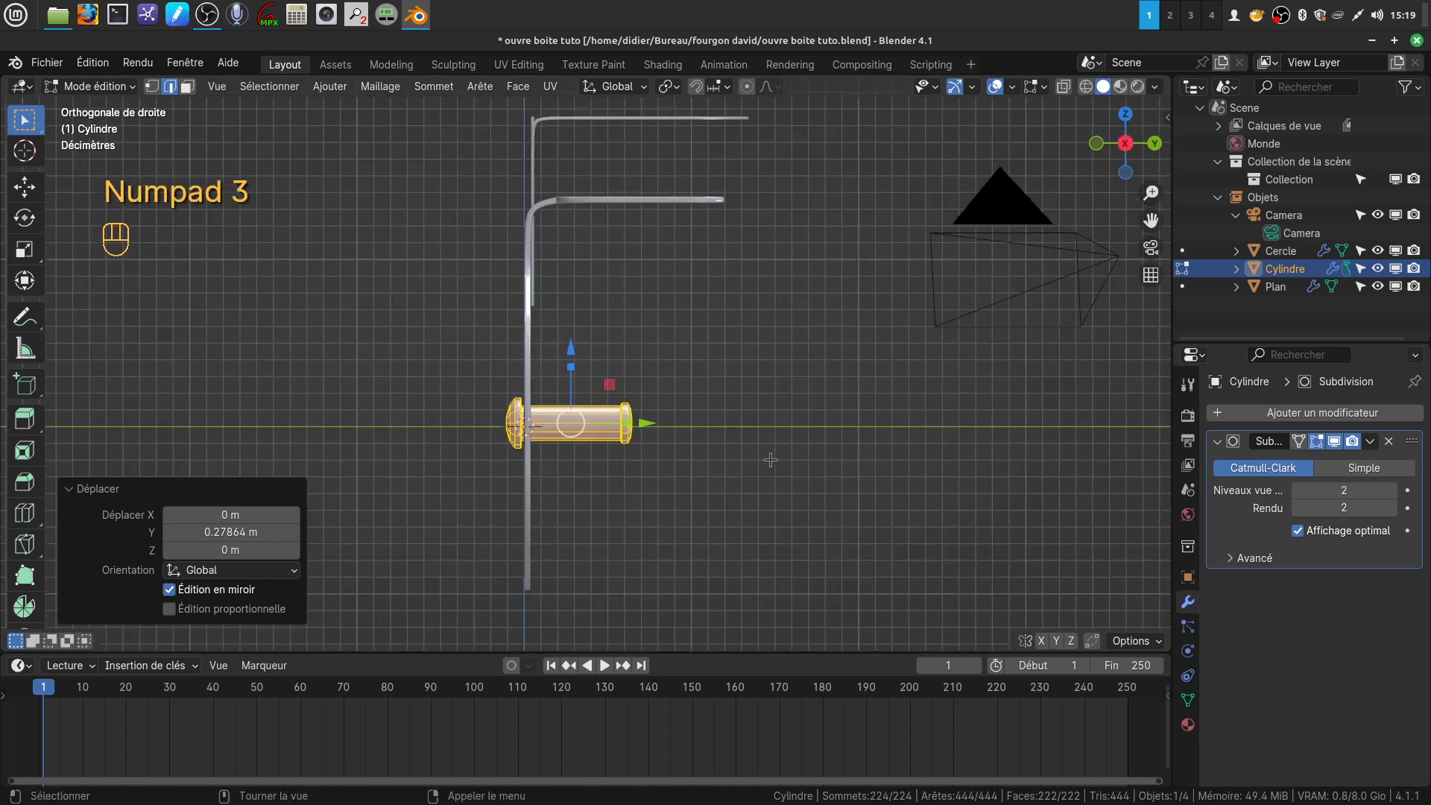
pyautogui.moveTo(632, 486); pyautogui.dragTo(640, 472)
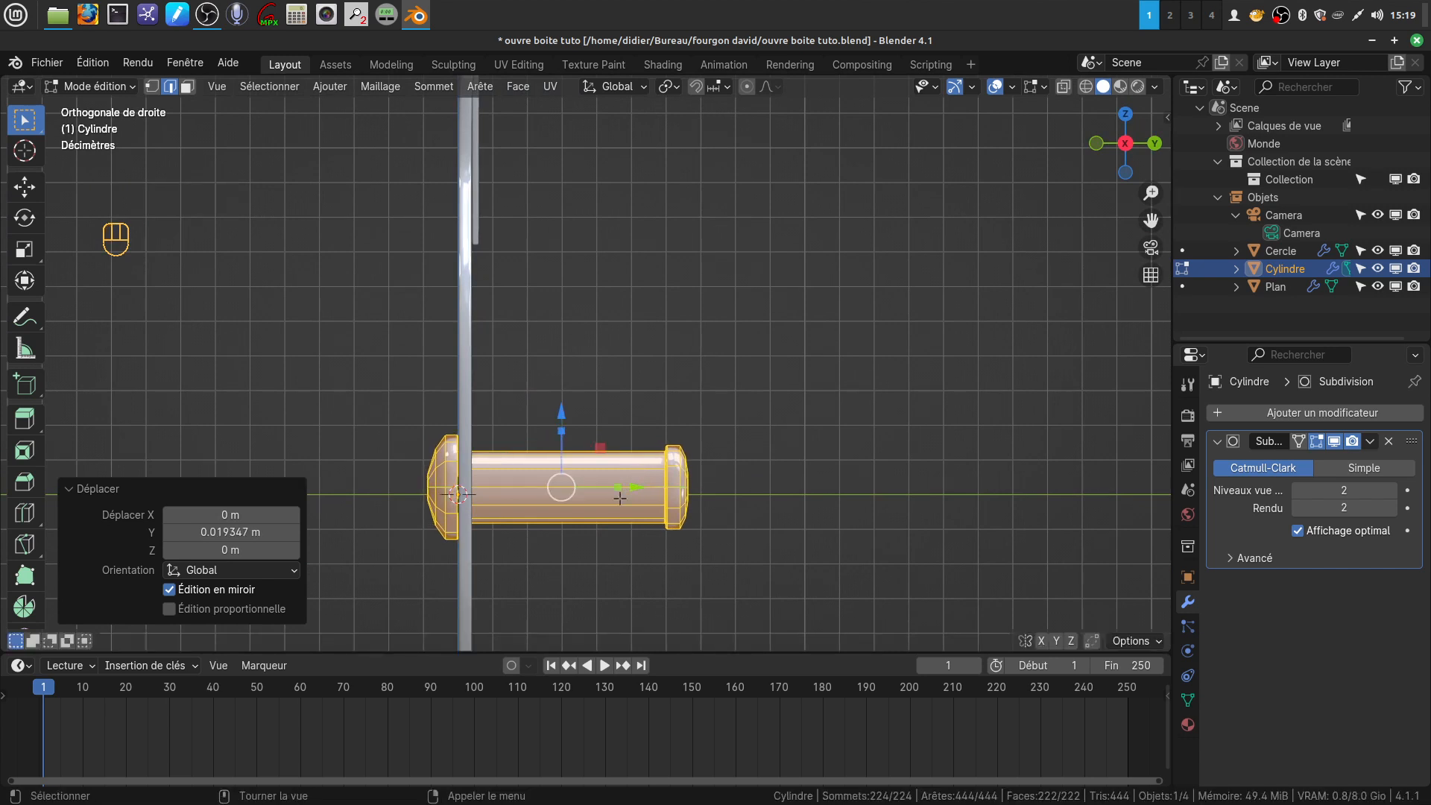
# Raise the rivet about 0.95 m along Z and shift it about -0.61 m along X to sit below one end of the bent part
pyautogui.scroll(-3, 609, 438)
pyautogui.moveTo(571, 360); pyautogui.dragTo(572, 169)
pyautogui.press('KP_1')
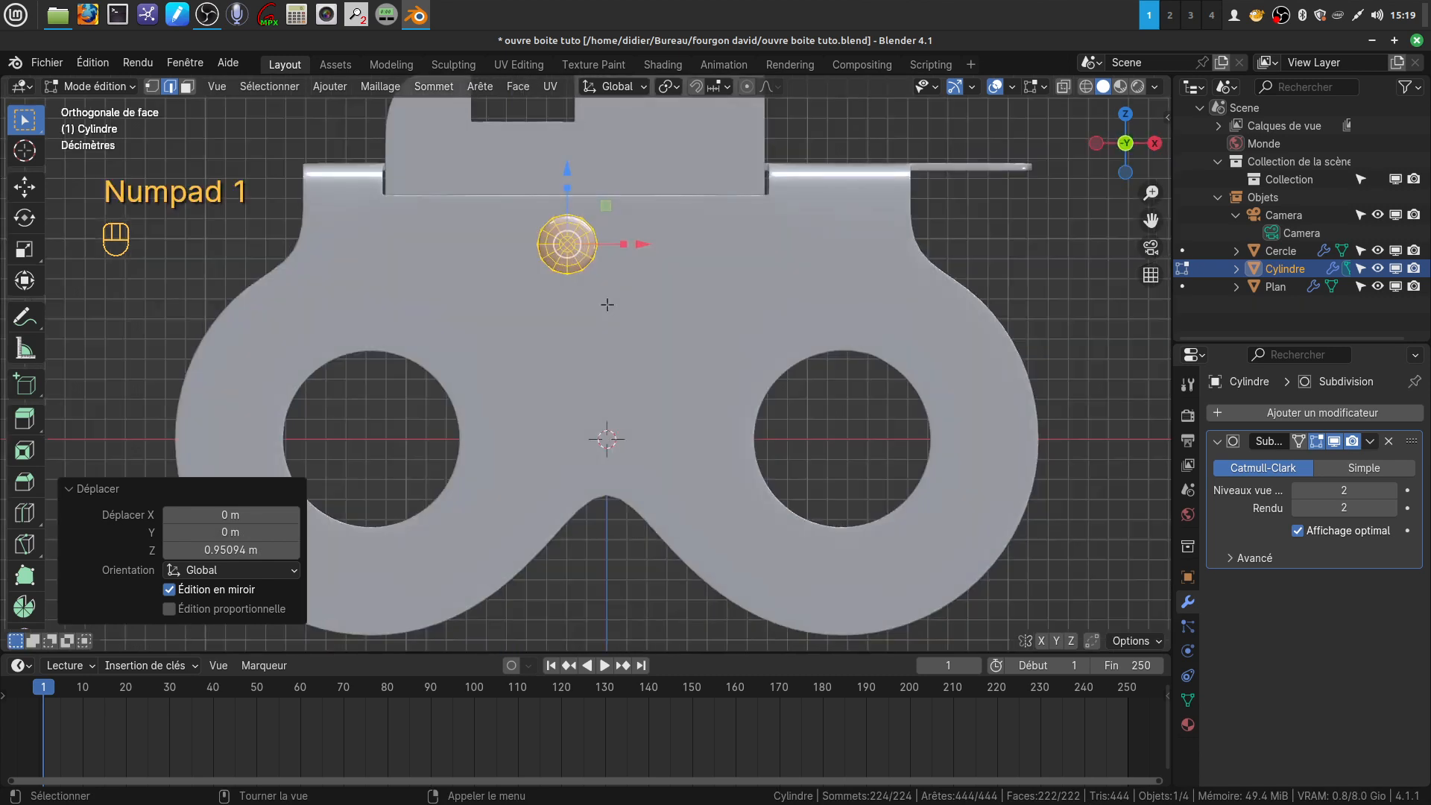
pyautogui.scroll(-3, 608, 304)
pyautogui.keyDown('shift'); pyautogui.moveTo(569, 368); pyautogui.dragTo(652, 461, button='middle'); pyautogui.keyUp('shift')
pyautogui.scroll(3, 633, 516)
pyautogui.moveTo(722, 419); pyautogui.dragTo(602, 407)
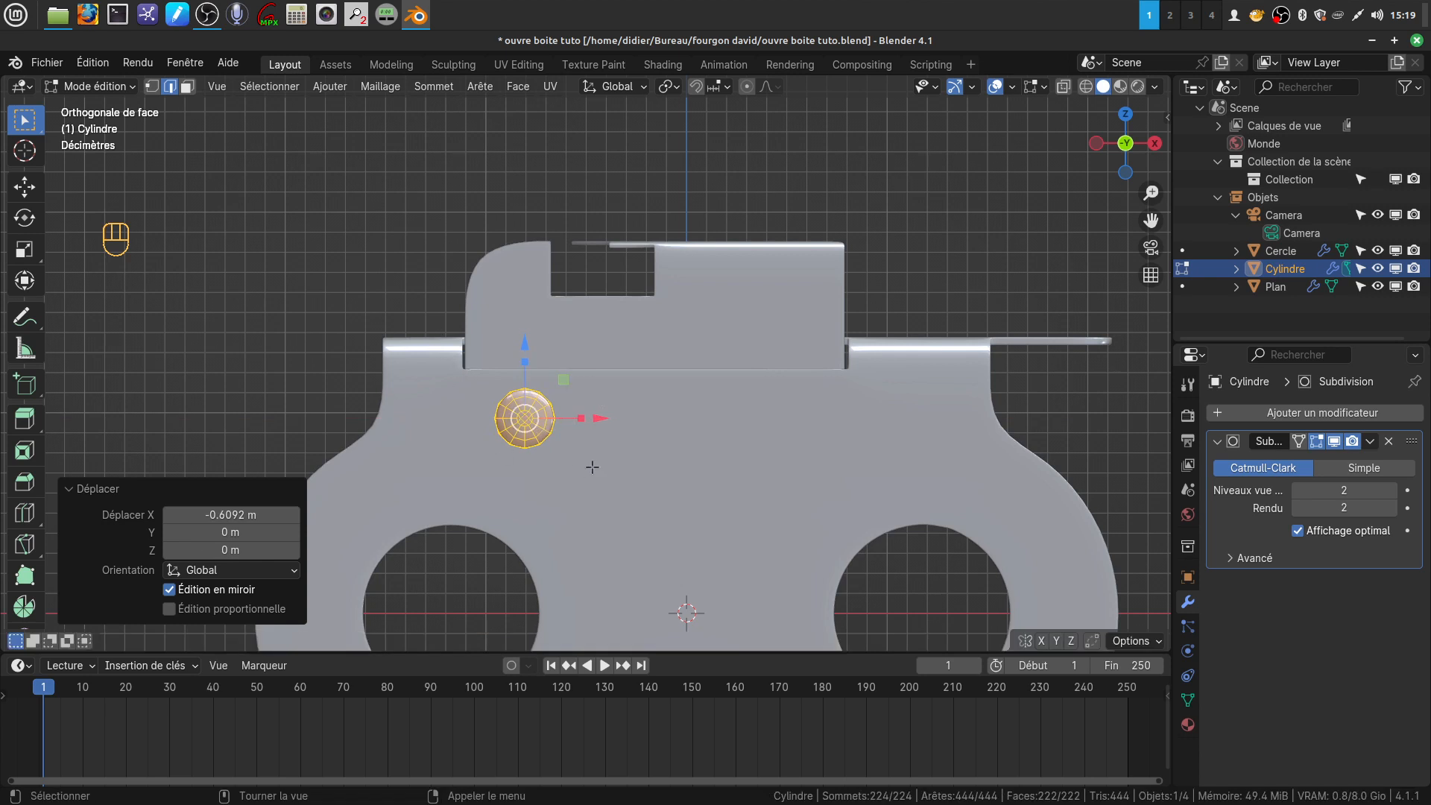
# Duplicate the rivet in place and move the copy about 1.33 m along X to the other end of the bent part
pyautogui.press('shift')
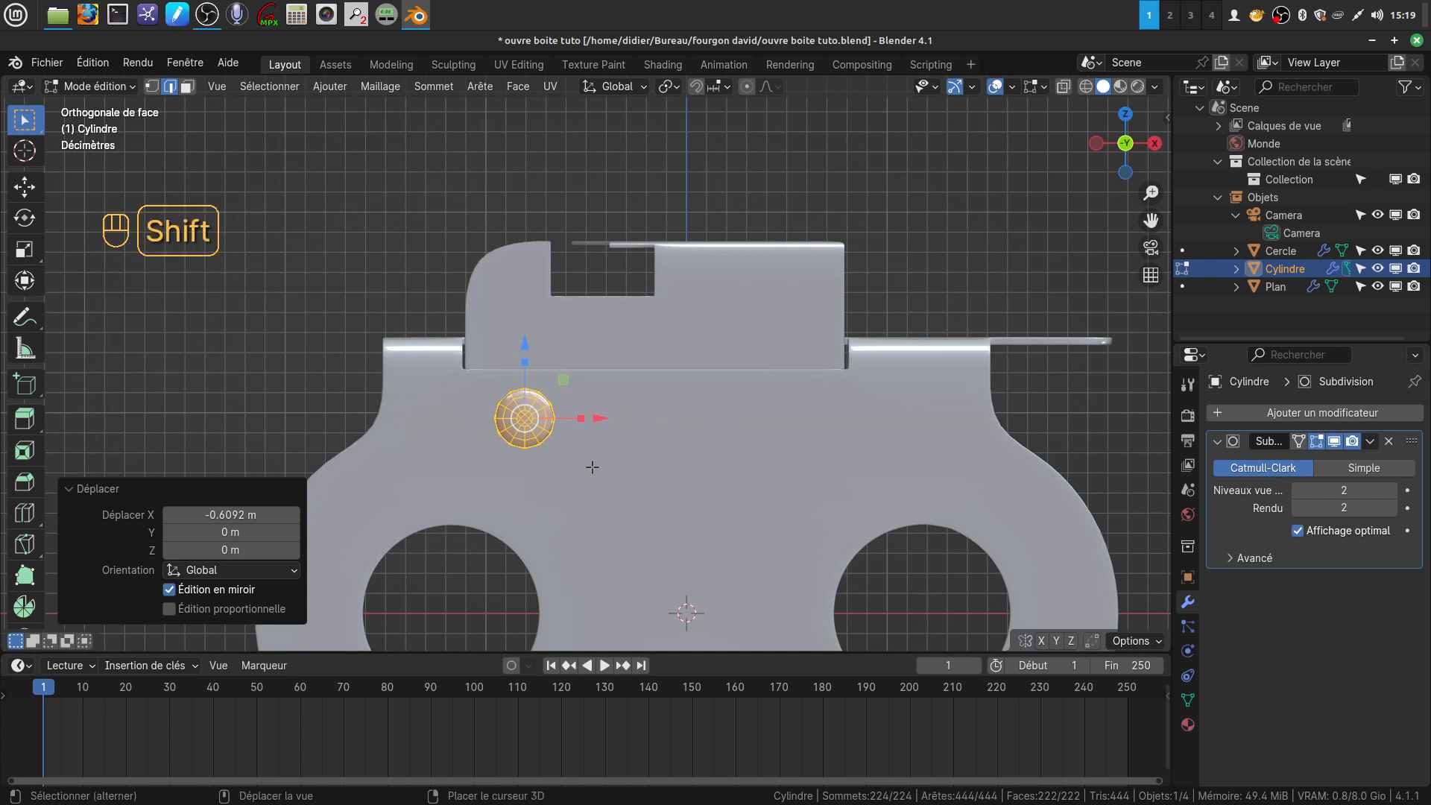
pyautogui.hotkey('shift', 'd')
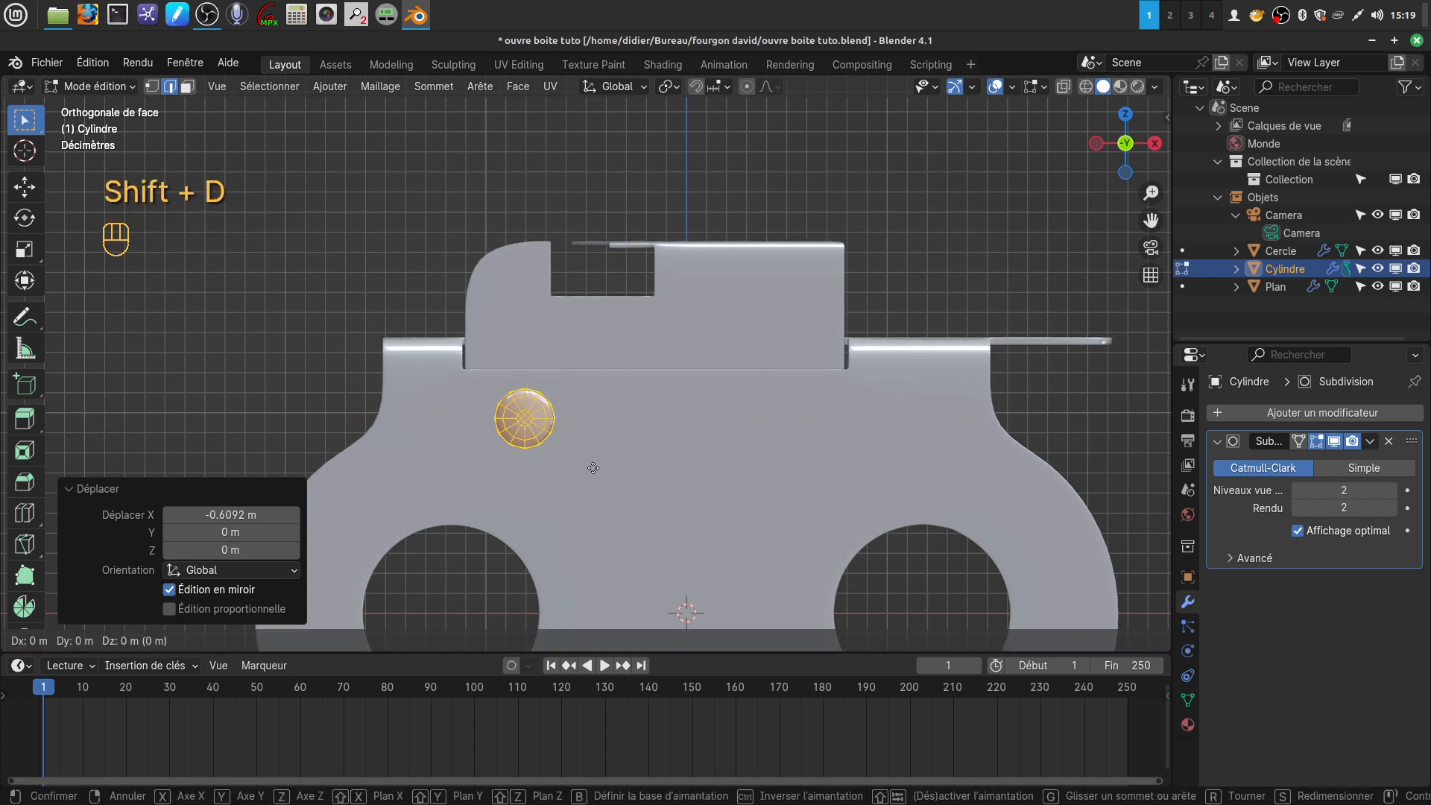
pyautogui.rightClick(593, 468)
pyautogui.moveTo(600, 419); pyautogui.dragTo(866, 404)
pyautogui.moveTo(738, 447); pyautogui.dragTo(933, 444, button='middle')
# Box-select the end vertices of both rivets in side-view wireframe, fit the rivets to the plates, and return to object mode
pyautogui.press('KP_3')
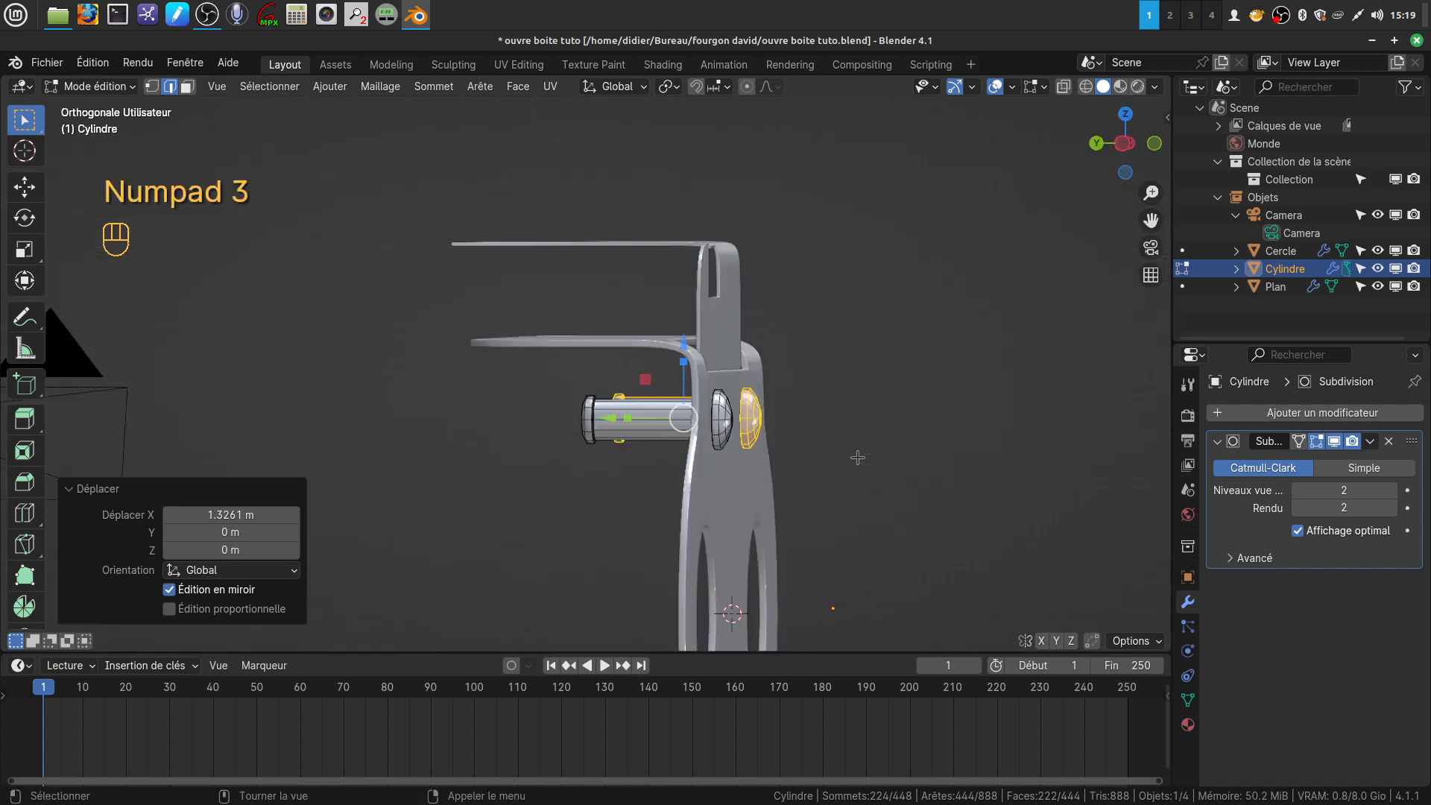
pyautogui.press('KP_3')
pyautogui.keyDown('shift'); pyautogui.moveTo(887, 387); pyautogui.dragTo(929, 371, button='middle'); pyautogui.keyUp('shift')
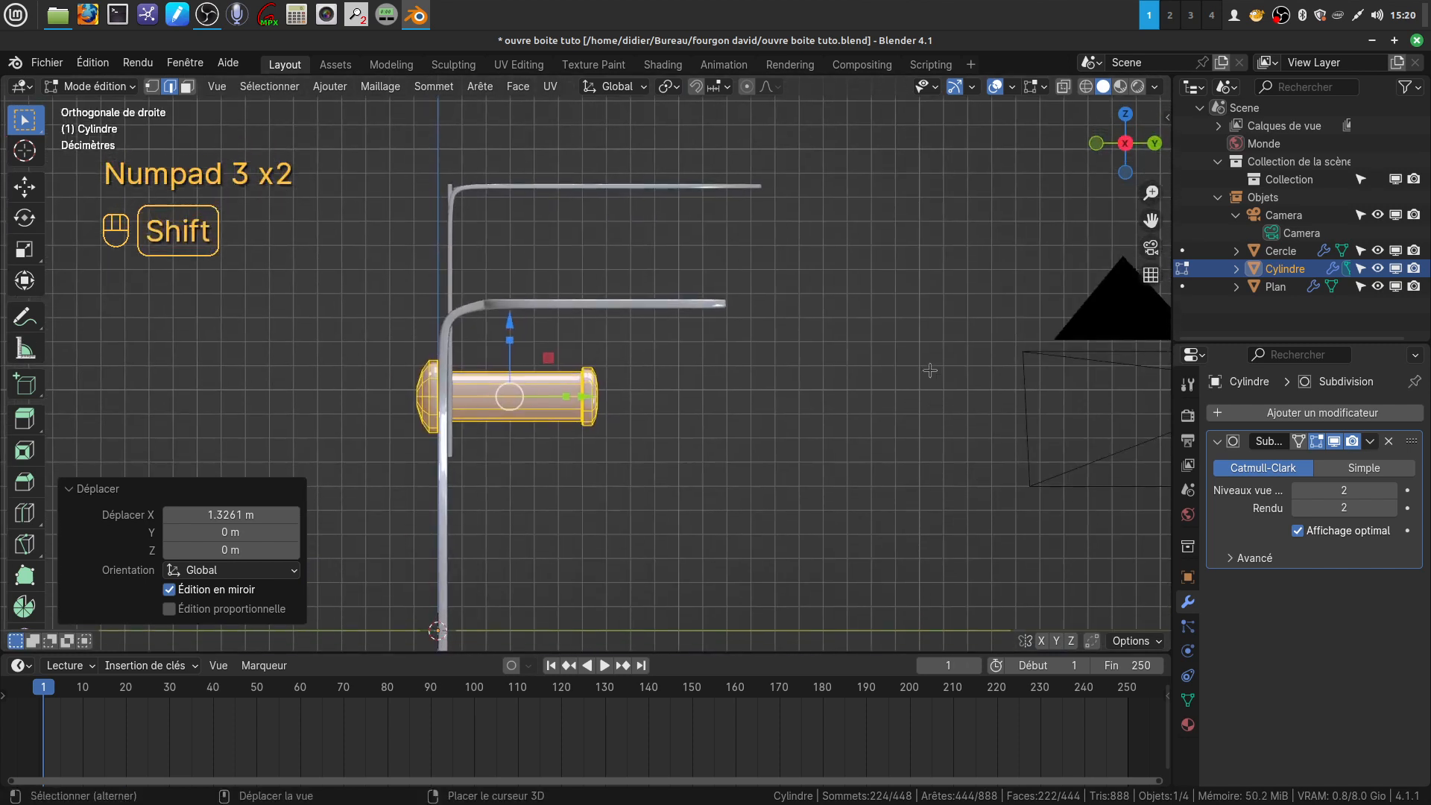
pyautogui.press('a')
pyautogui.click(152, 86)
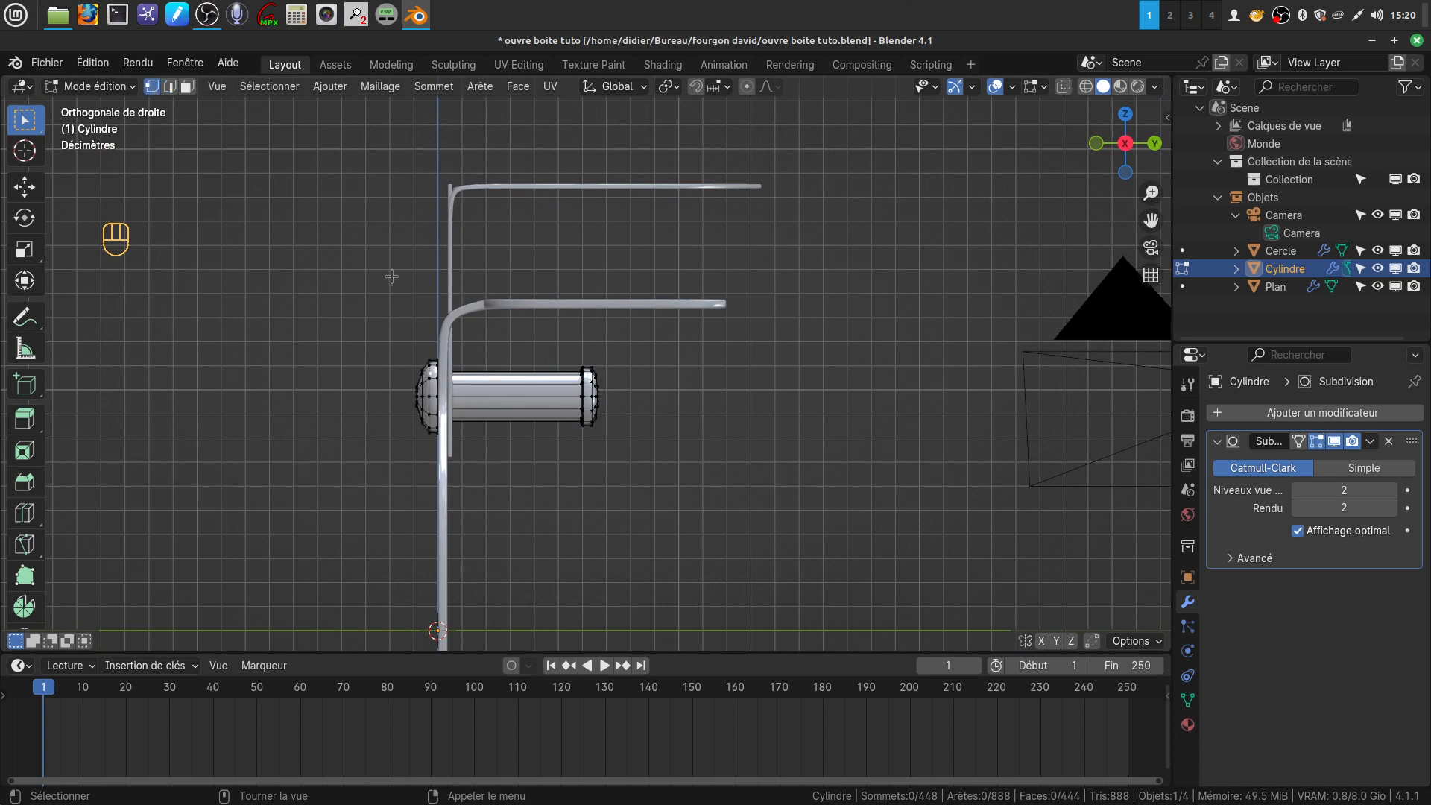
pyautogui.press('z')
pyautogui.moveTo(555, 345); pyautogui.dragTo(401, 436)
pyautogui.scroll(4, 628, 517)
pyautogui.press('z')
pyautogui.moveTo(401, 436); pyautogui.dragTo(702, 385, button='middle')
pyautogui.press('Tab')
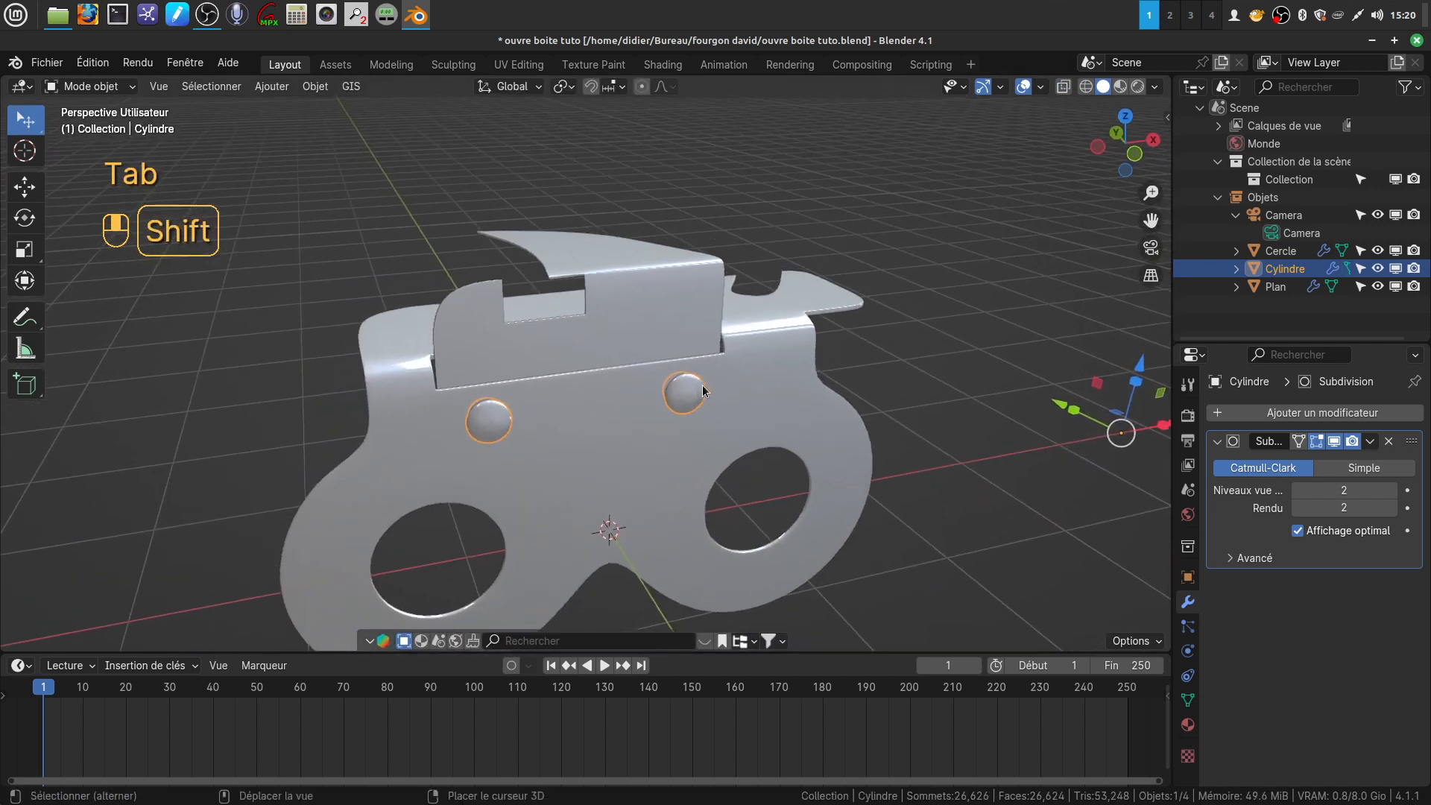
pyautogui.click(933, 406)
pyautogui.moveTo(574, 450)
pyautogui.mouseDown(button='middle')
pyautogui.moveTo(580, 396)
pyautogui.moveTo(524, 395)
pyautogui.moveTo(709, 496)
pyautogui.moveTo(752, 425)
pyautogui.moveTo(806, 391)
pyautogui.moveTo(706, 486)
pyautogui.moveTo(562, 482)
pyautogui.moveTo(588, 471)
pyautogui.mouseUp(button='middle')
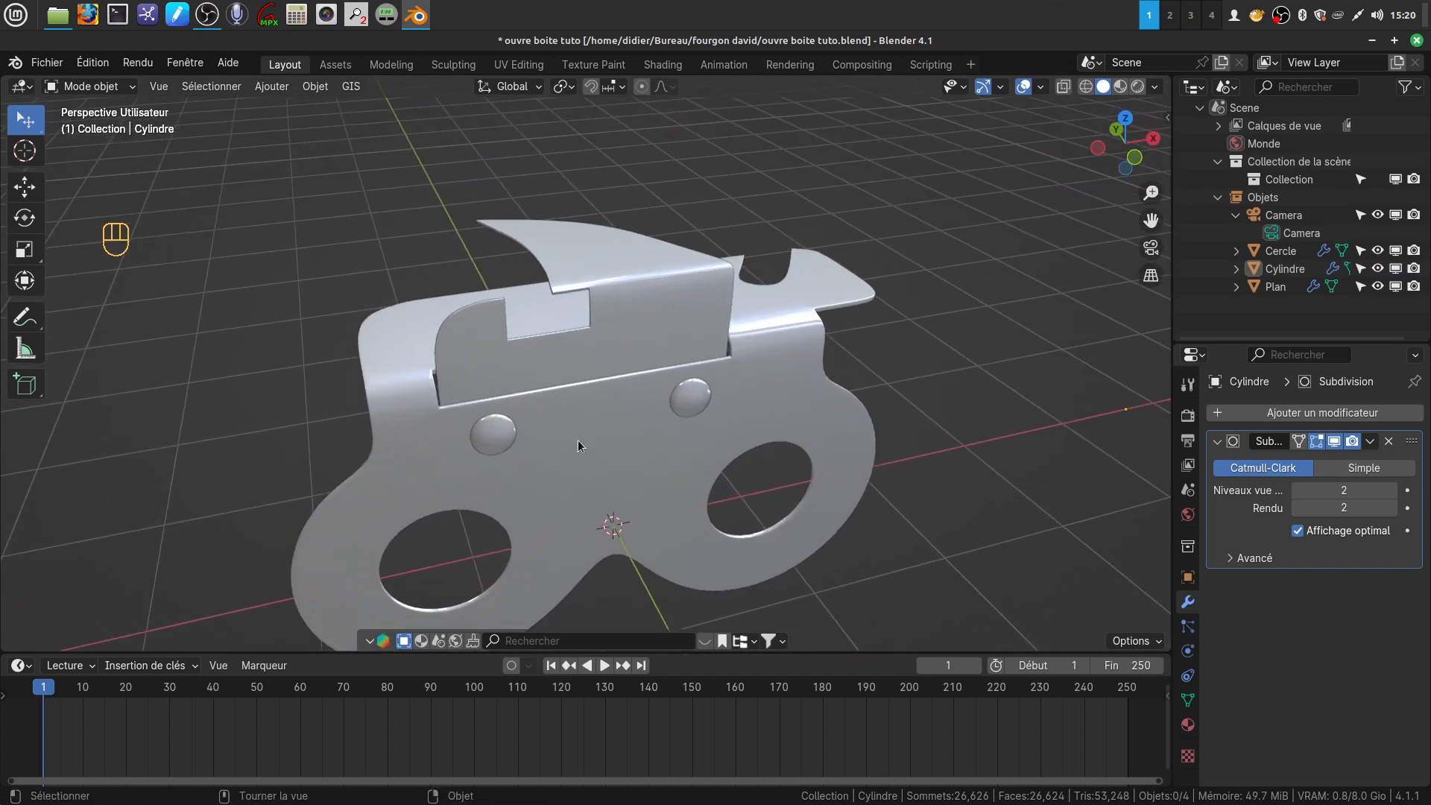
# Save the can opener file under its existing name
pyautogui.click(47, 63)
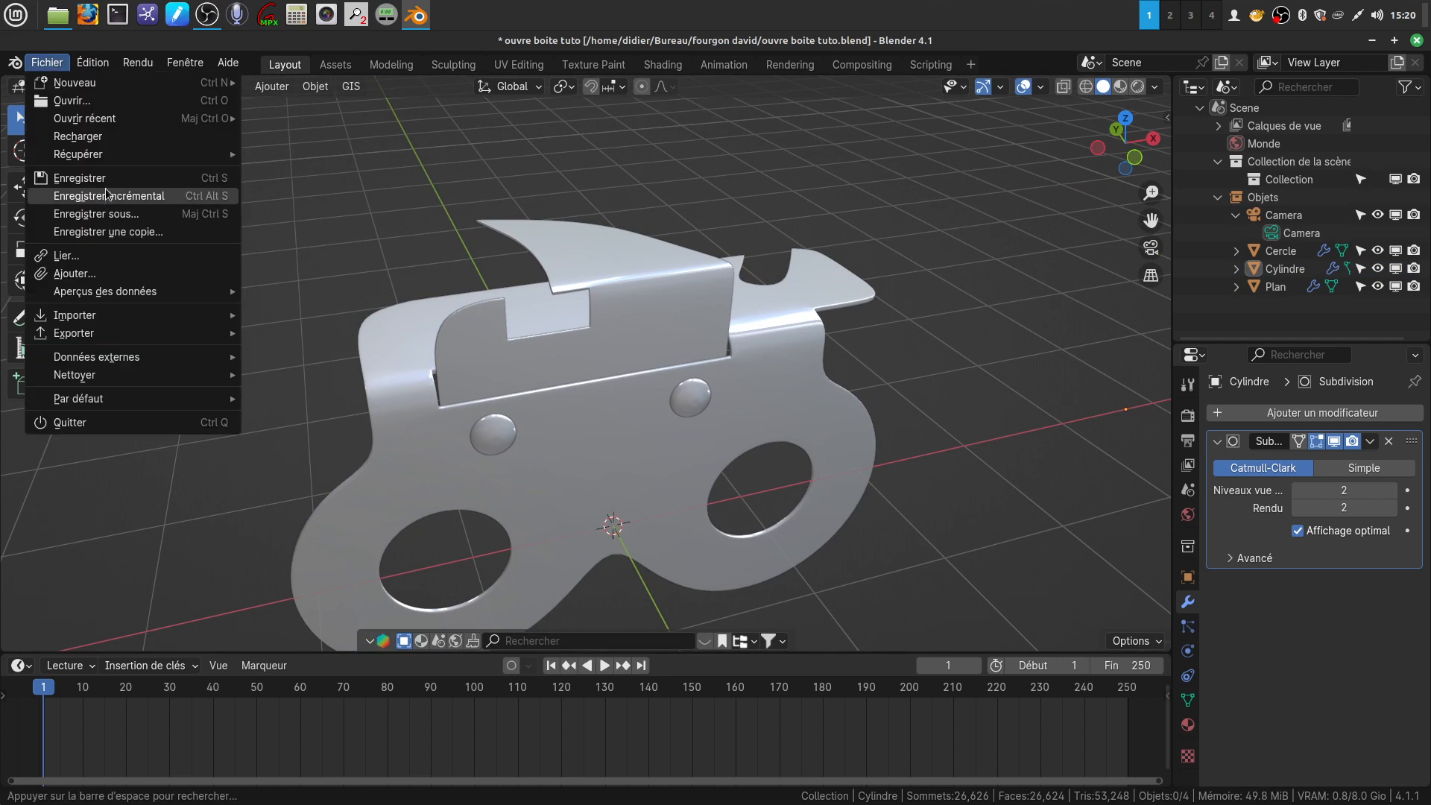
pyautogui.click(80, 178)
pyautogui.scroll(-2, 565, 456)
pyautogui.keyDown('shift'); pyautogui.moveTo(558, 449); pyautogui.dragTo(592, 416, button='middle'); pyautogui.keyUp('shift')
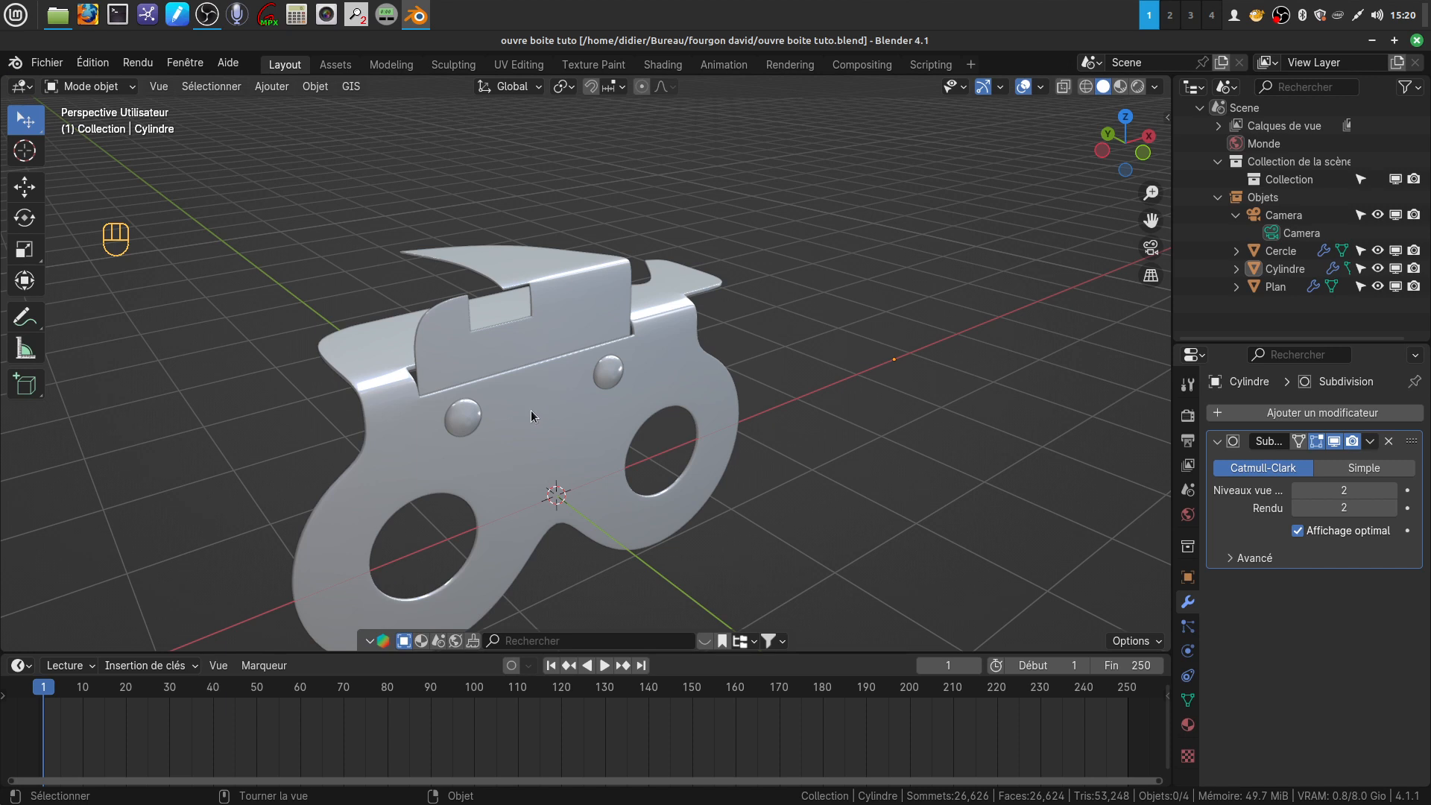
# Select the bent part and open its mesh in Edit Mode with nothing selected
pyautogui.keyDown('shift'); pyautogui.moveTo(535, 400); pyautogui.dragTo(537, 301, button='middle'); pyautogui.keyUp('shift')
pyautogui.click(588, 279)
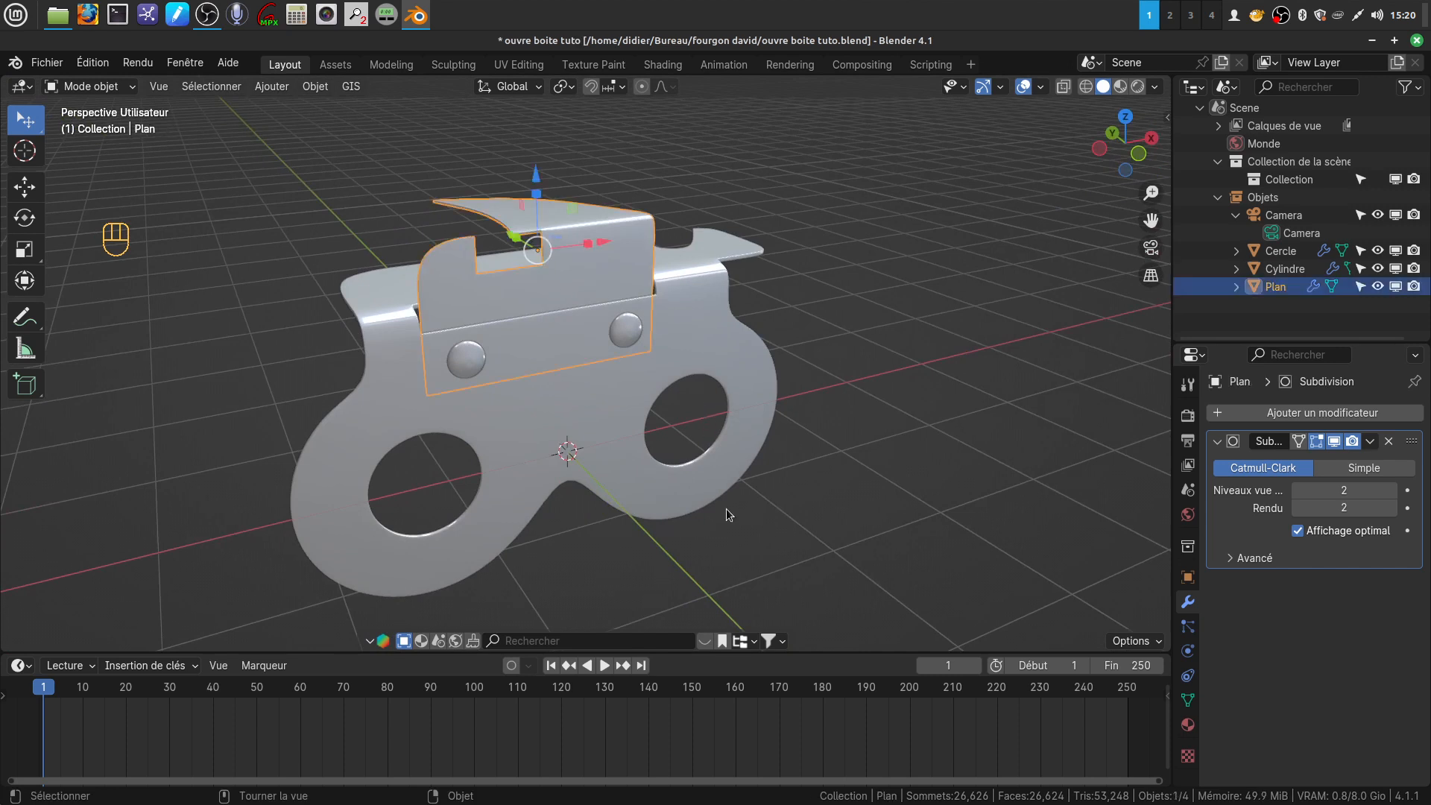
pyautogui.moveTo(696, 501); pyautogui.dragTo(515, 288, button='middle')
pyautogui.scroll(3, 638, 411)
pyautogui.press('Tab')
pyautogui.scroll(3, 605, 388)
pyautogui.press('a')
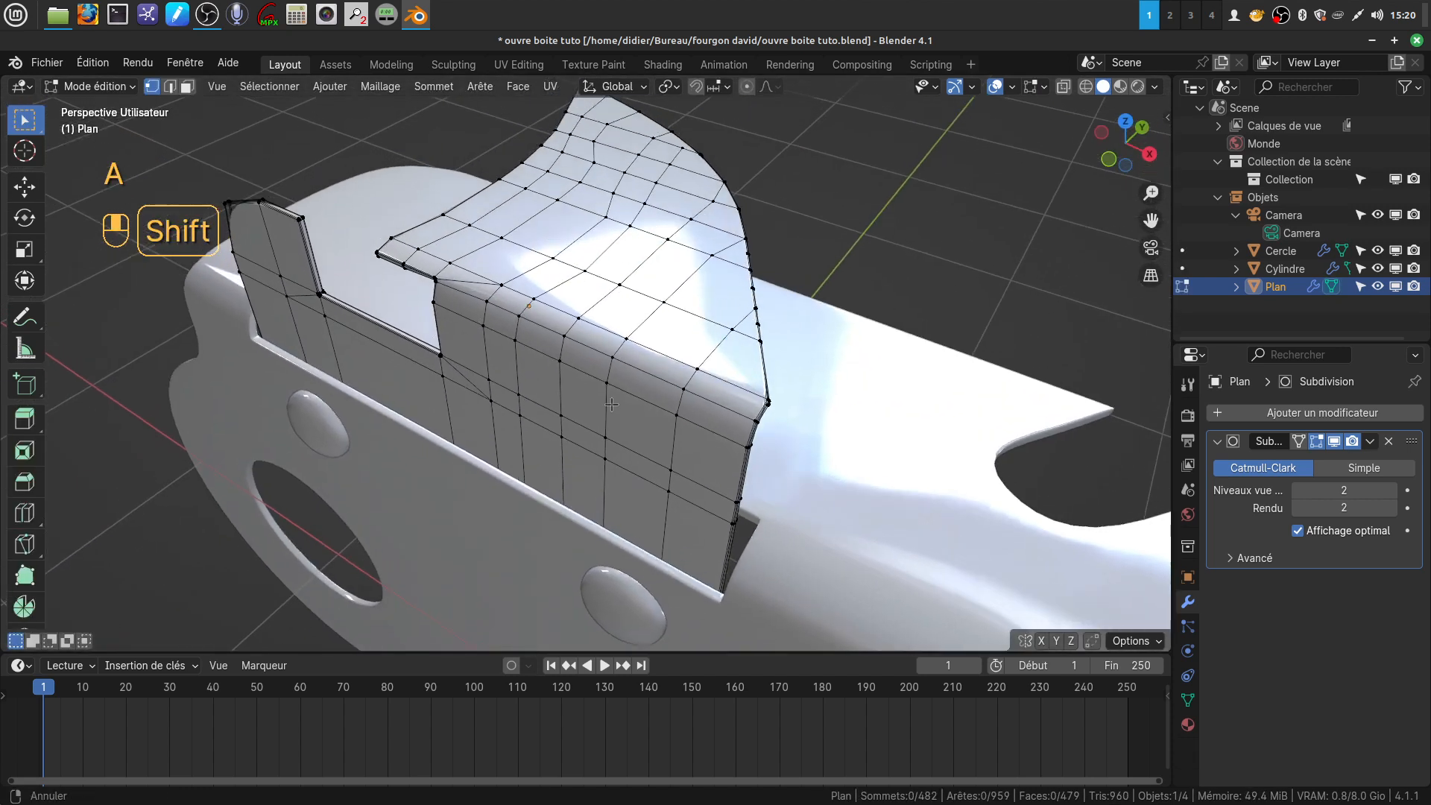
# Select the column of vertices running over the bend near its pointed end and shift it about 0.036 m along X
pyautogui.click(184, 88)
pyautogui.moveTo(647, 418); pyautogui.dragTo(563, 386, button='middle')
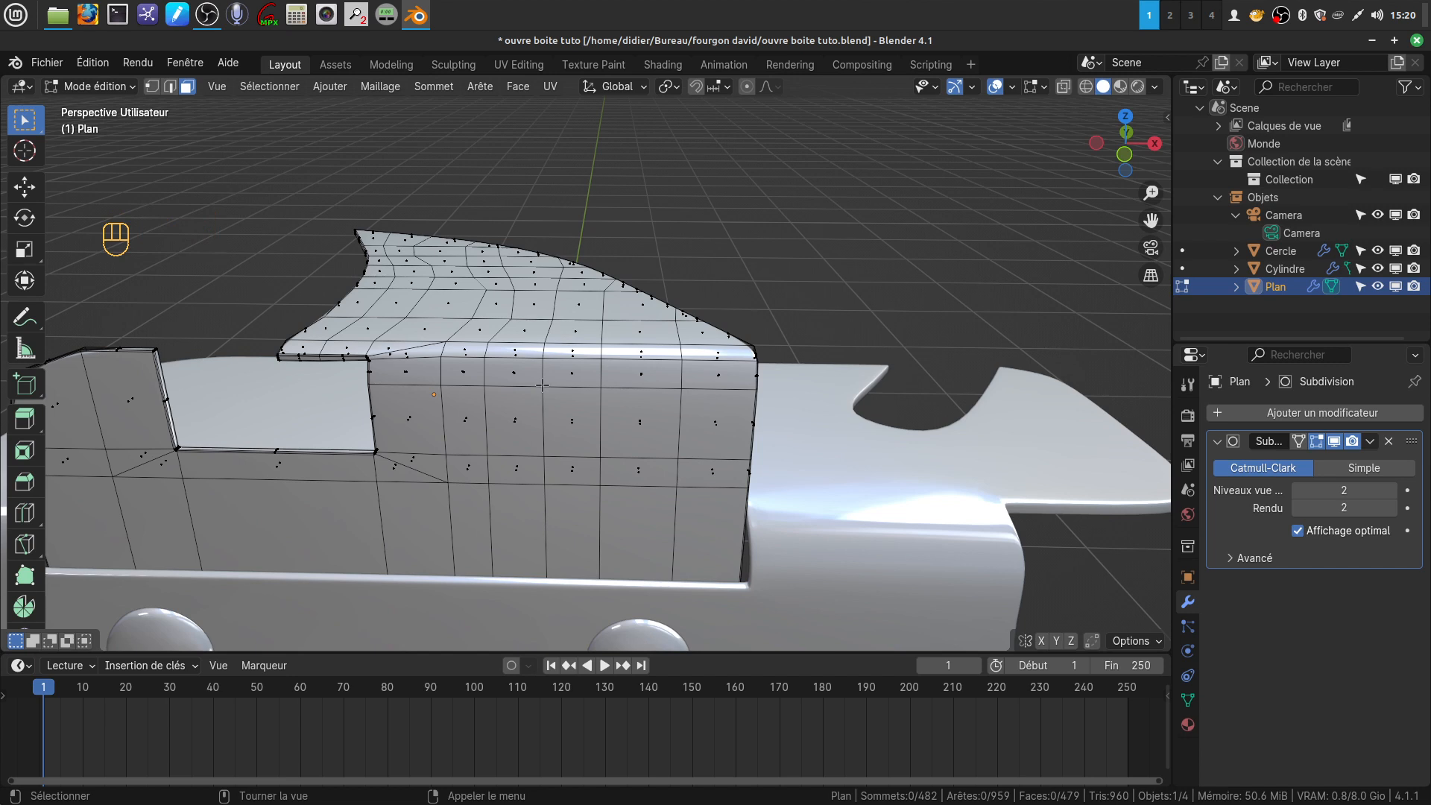
pyautogui.moveTo(571, 385); pyautogui.dragTo(603, 366, button='middle')
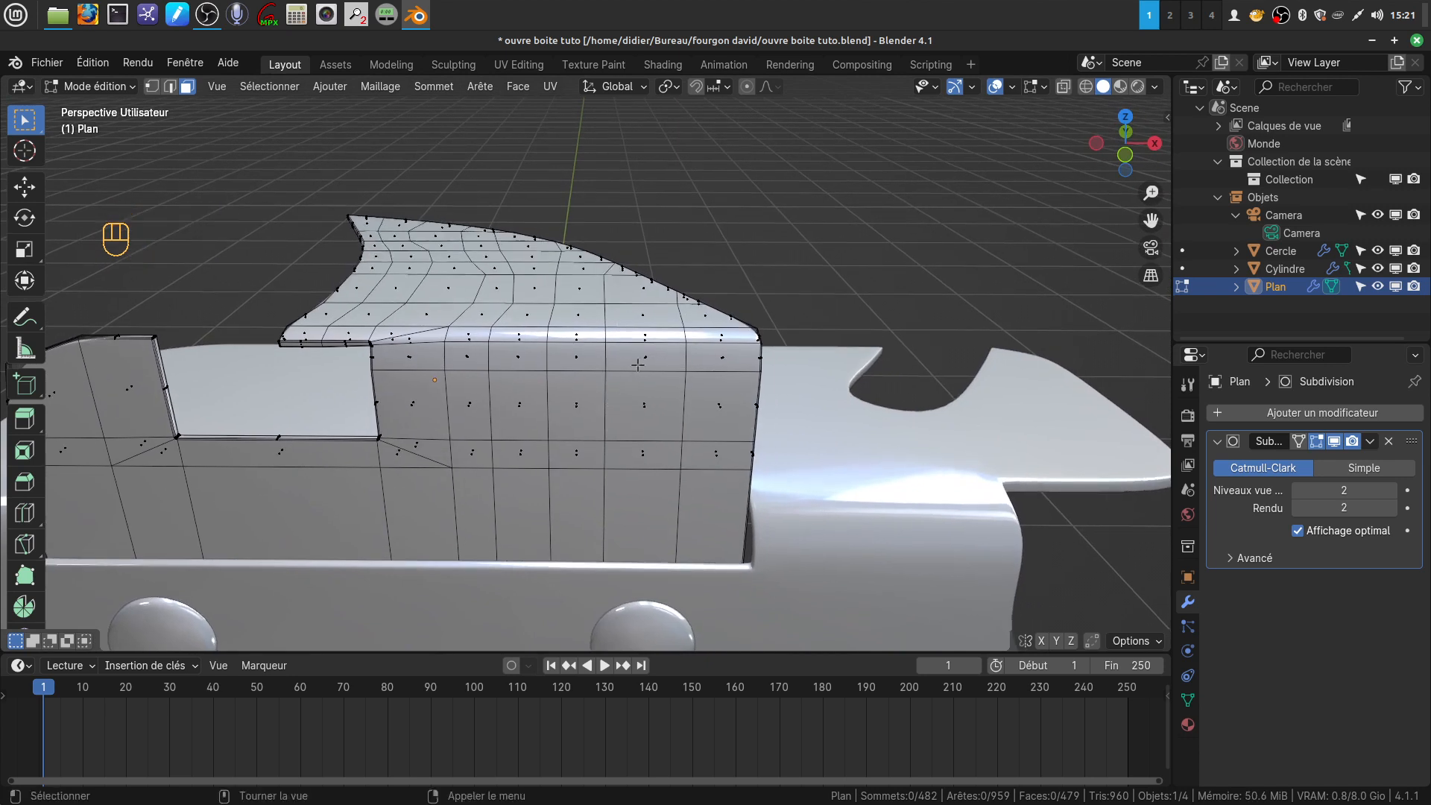
pyautogui.keyDown('shift'); pyautogui.moveTo(648, 373); pyautogui.dragTo(638, 360, button='middle'); pyautogui.keyUp('shift')
pyautogui.click(151, 87)
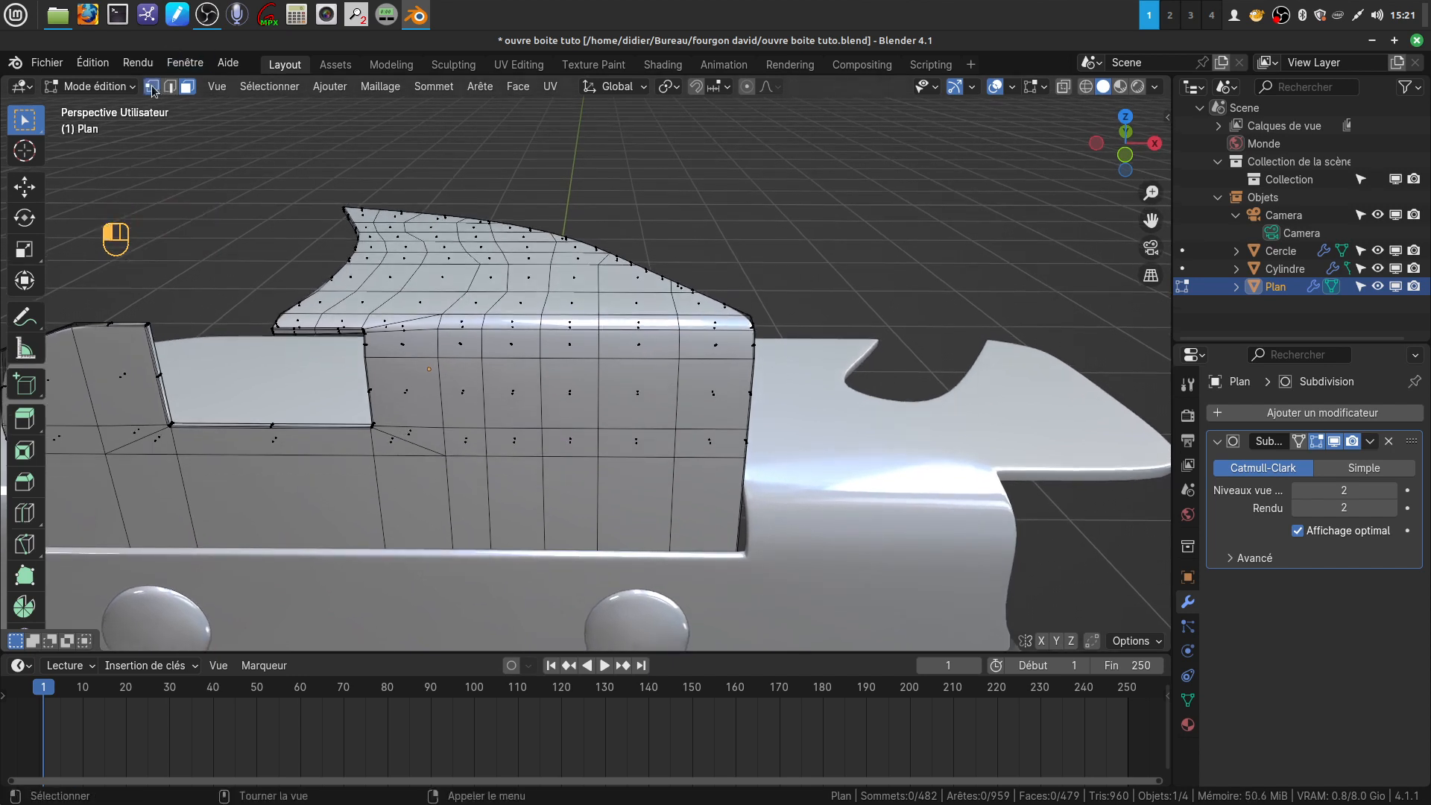
pyautogui.click(597, 266)
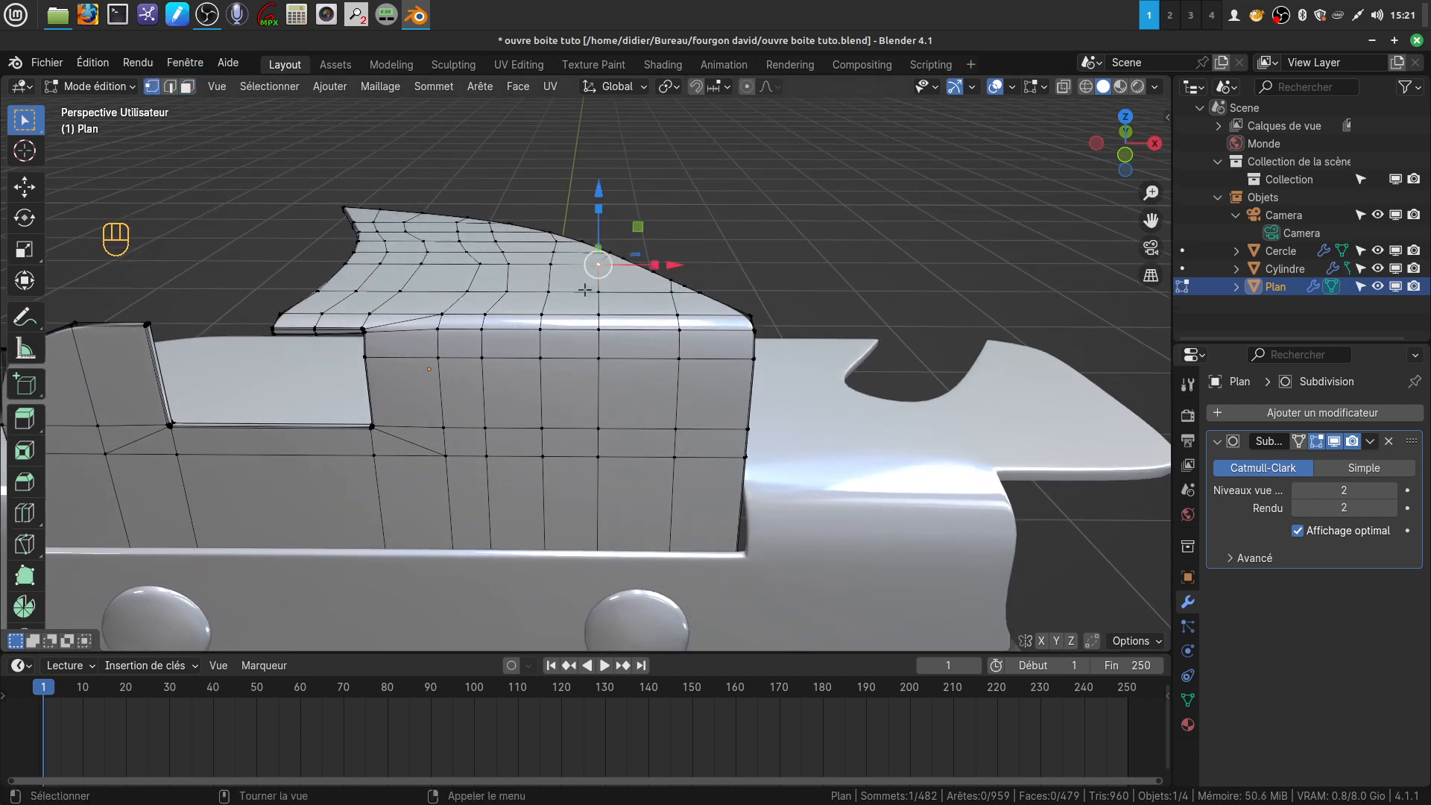
pyautogui.keyDown('ctrl'); pyautogui.keyDown('shift'); pyautogui.click(609, 458); pyautogui.keyUp('shift'); pyautogui.keyUp('ctrl')
pyautogui.moveTo(671, 350); pyautogui.dragTo(686, 350)
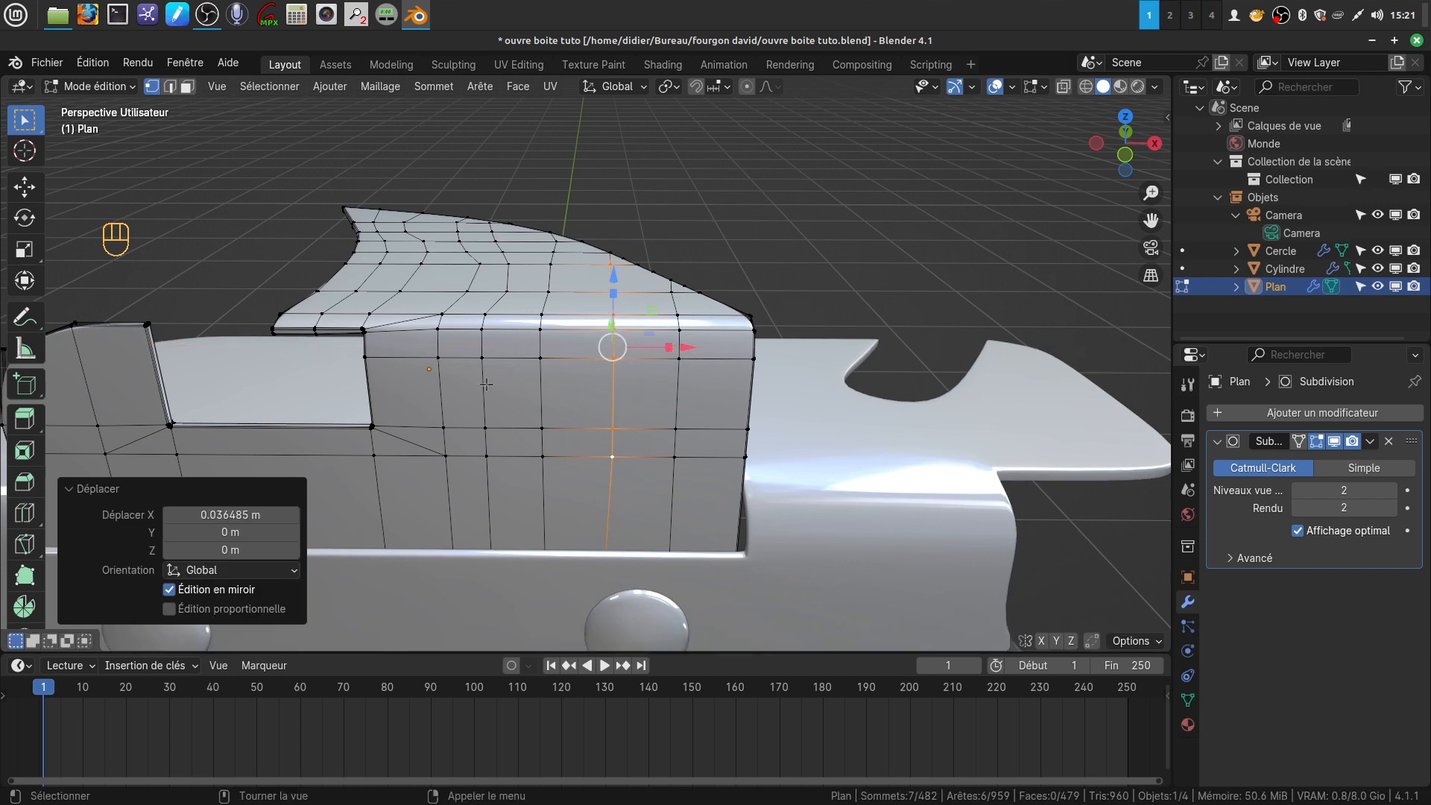
pyautogui.moveTo(578, 370); pyautogui.dragTo(540, 418, button='middle')
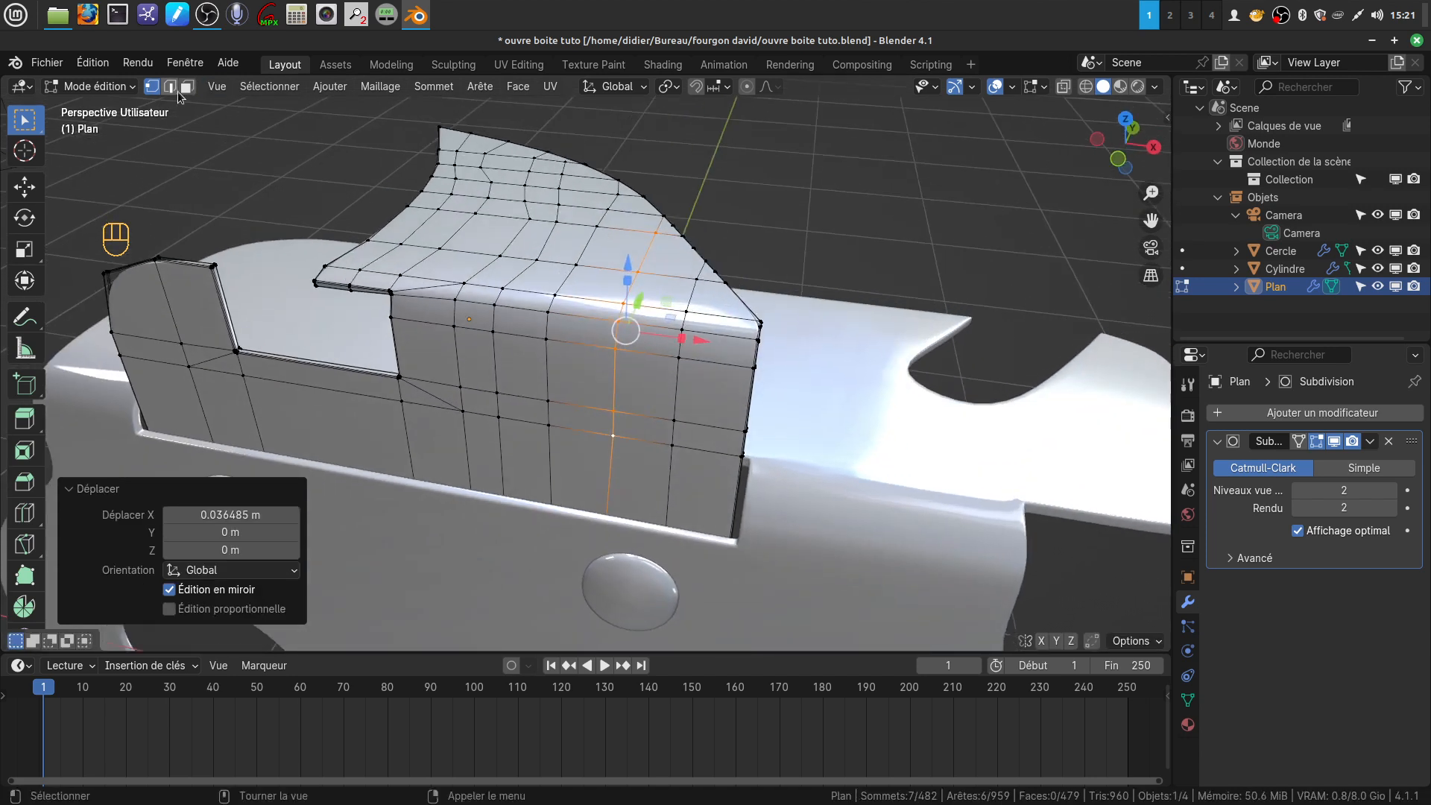
pyautogui.click(188, 90)
pyautogui.scroll(-1, 649, 301)
pyautogui.moveTo(649, 301)
pyautogui.mouseDown(button='middle')
pyautogui.moveTo(650, 351)
pyautogui.moveTo(658, 310)
pyautogui.mouseUp(button='middle')
pyautogui.click(651, 302)
pyautogui.press('c')
pyautogui.moveTo(642, 333); pyautogui.dragTo(641, 338)
pyautogui.moveTo(642, 338); pyautogui.dragTo(612, 352, button='middle')
pyautogui.moveTo(587, 276); pyautogui.dragTo(636, 326, button='middle')
pyautogui.scroll(1, 637, 326)
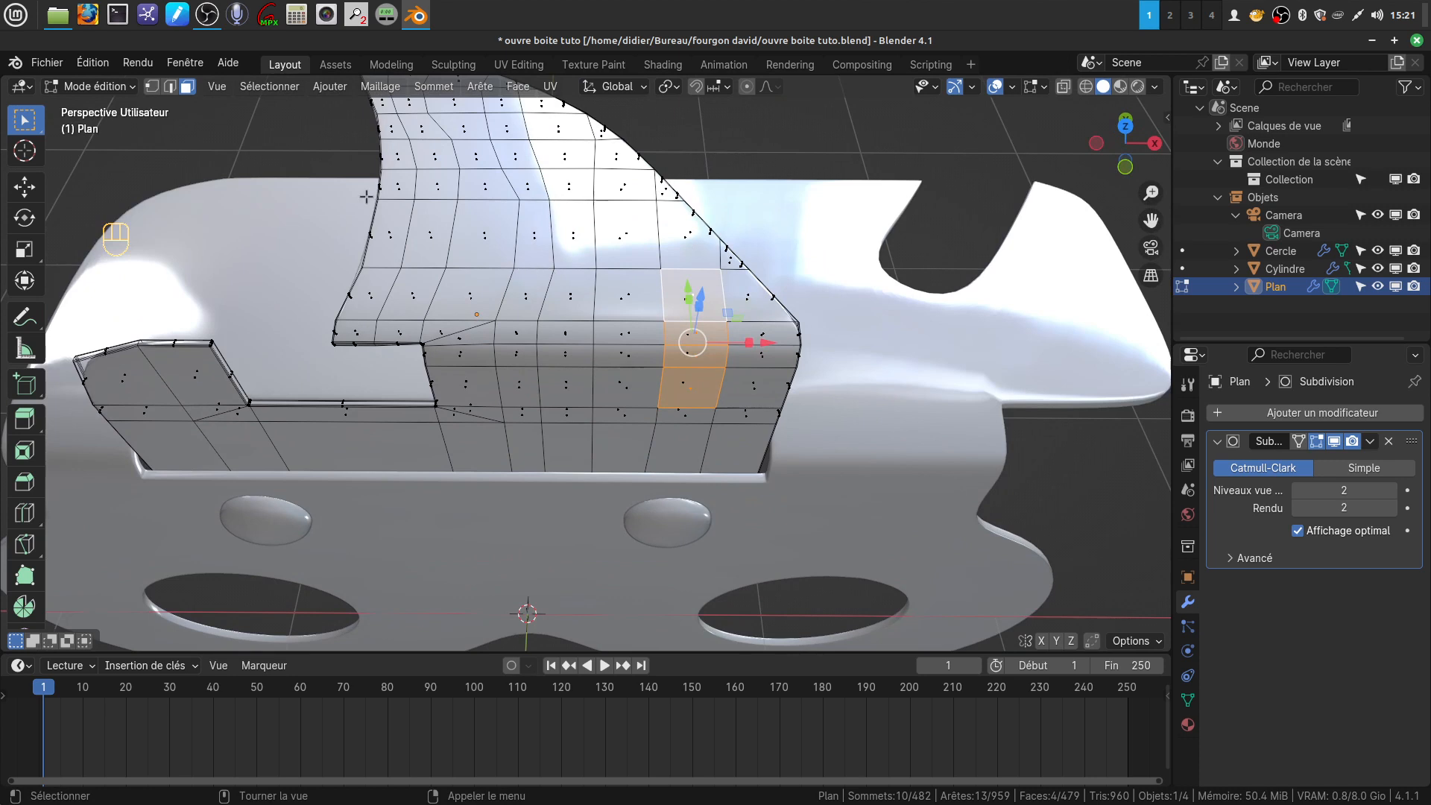
pyautogui.scroll(1, 394, 187)
# Nudge two neighbouring vertices in the row just behind the bend along X to straighten their mesh columns
pyautogui.click(153, 88)
pyautogui.click(562, 250)
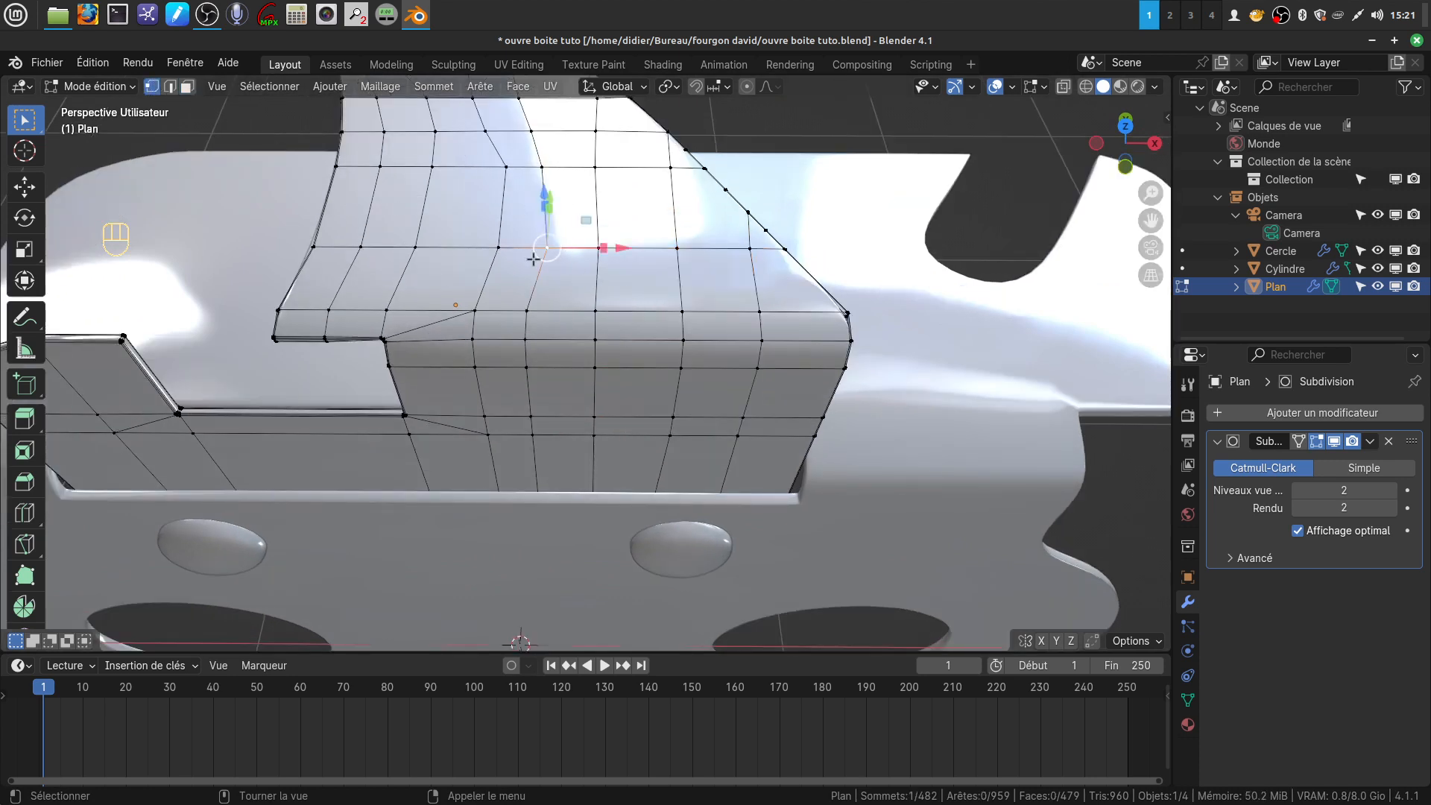
pyautogui.moveTo(617, 247); pyautogui.dragTo(578, 247)
pyautogui.click(605, 247)
pyautogui.moveTo(668, 248); pyautogui.dragTo(671, 252)
pyautogui.moveTo(601, 297)
pyautogui.mouseDown(button='middle')
pyautogui.moveTo(564, 270)
pyautogui.moveTo(522, 285)
pyautogui.moveTo(587, 288)
pyautogui.mouseUp(button='middle')
# Select two separate strips of four faces each running over the bend, one column apart
pyautogui.click(188, 88)
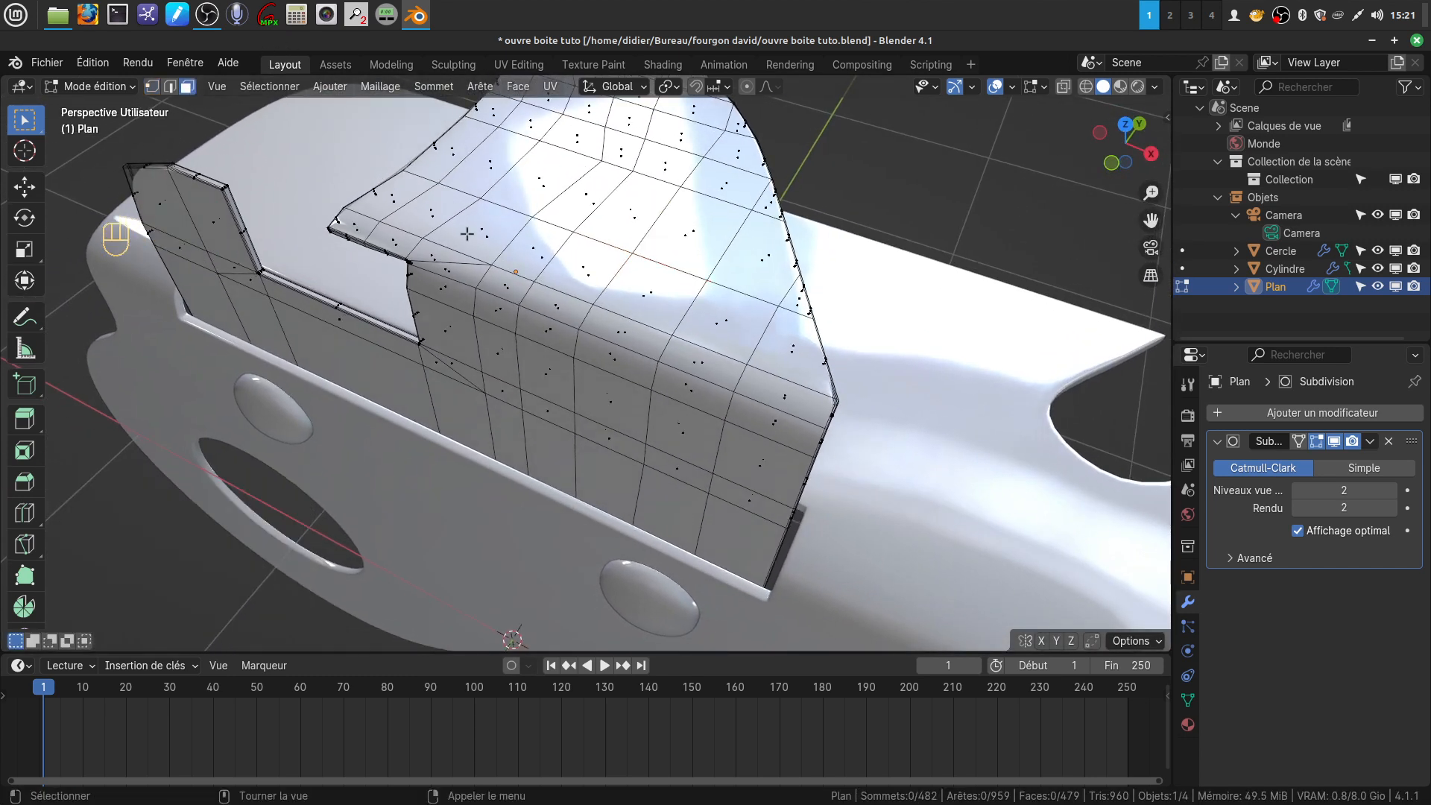
pyautogui.click(713, 318)
pyautogui.keyDown('shift'); pyautogui.click(702, 362); pyautogui.keyUp('shift')
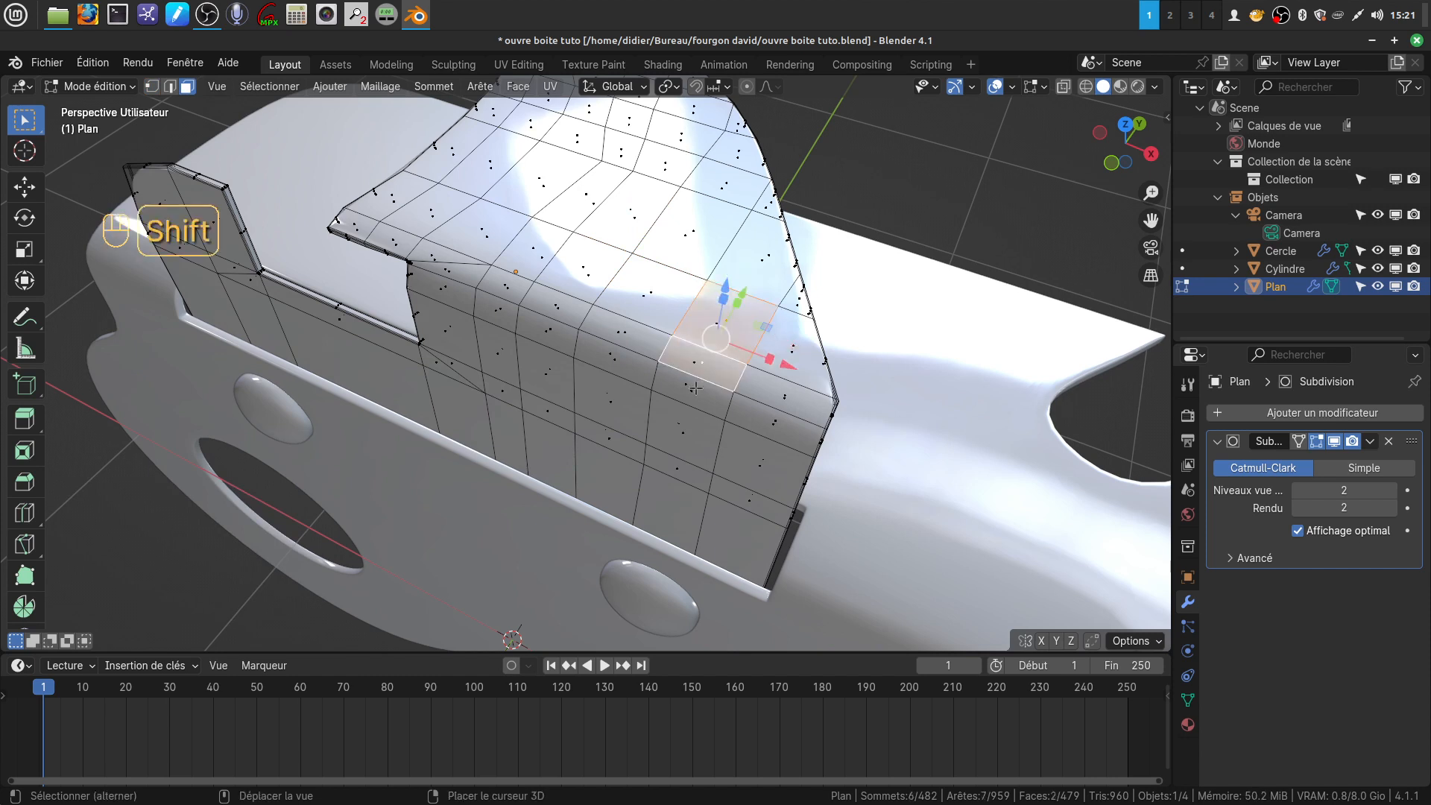
pyautogui.keyDown('shift'); pyautogui.click(697, 410); pyautogui.keyUp('shift')
pyautogui.keyDown('shift'); pyautogui.click(690, 430); pyautogui.keyUp('shift')
pyautogui.keyDown('shift'); pyautogui.click(599, 256); pyautogui.keyUp('shift')
pyautogui.keyDown('shift'); pyautogui.click(565, 325); pyautogui.keyUp('shift')
pyautogui.keyDown('shift'); pyautogui.click(564, 341); pyautogui.keyUp('shift')
pyautogui.keyDown('shift'); pyautogui.click(555, 375); pyautogui.keyUp('shift')
pyautogui.moveTo(582, 351); pyautogui.dragTo(542, 290, button='middle')
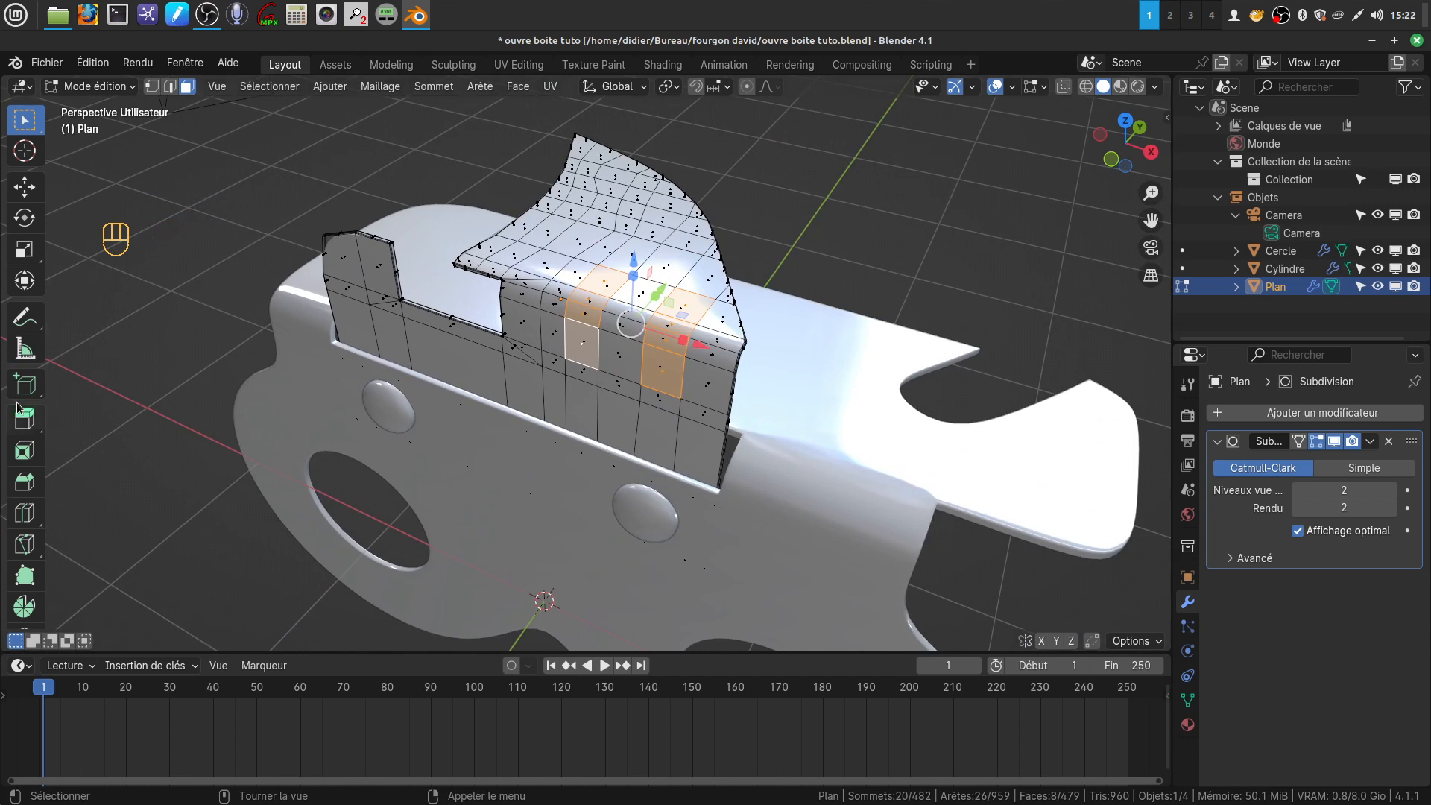
# Extrude both face strips outward along their normals by 0.0182 m, with the subdivision hidden in the viewport
pyautogui.moveTo(28, 425); pyautogui.dragTo(126, 497)
pyautogui.moveTo(602, 303); pyautogui.dragTo(603, 295)
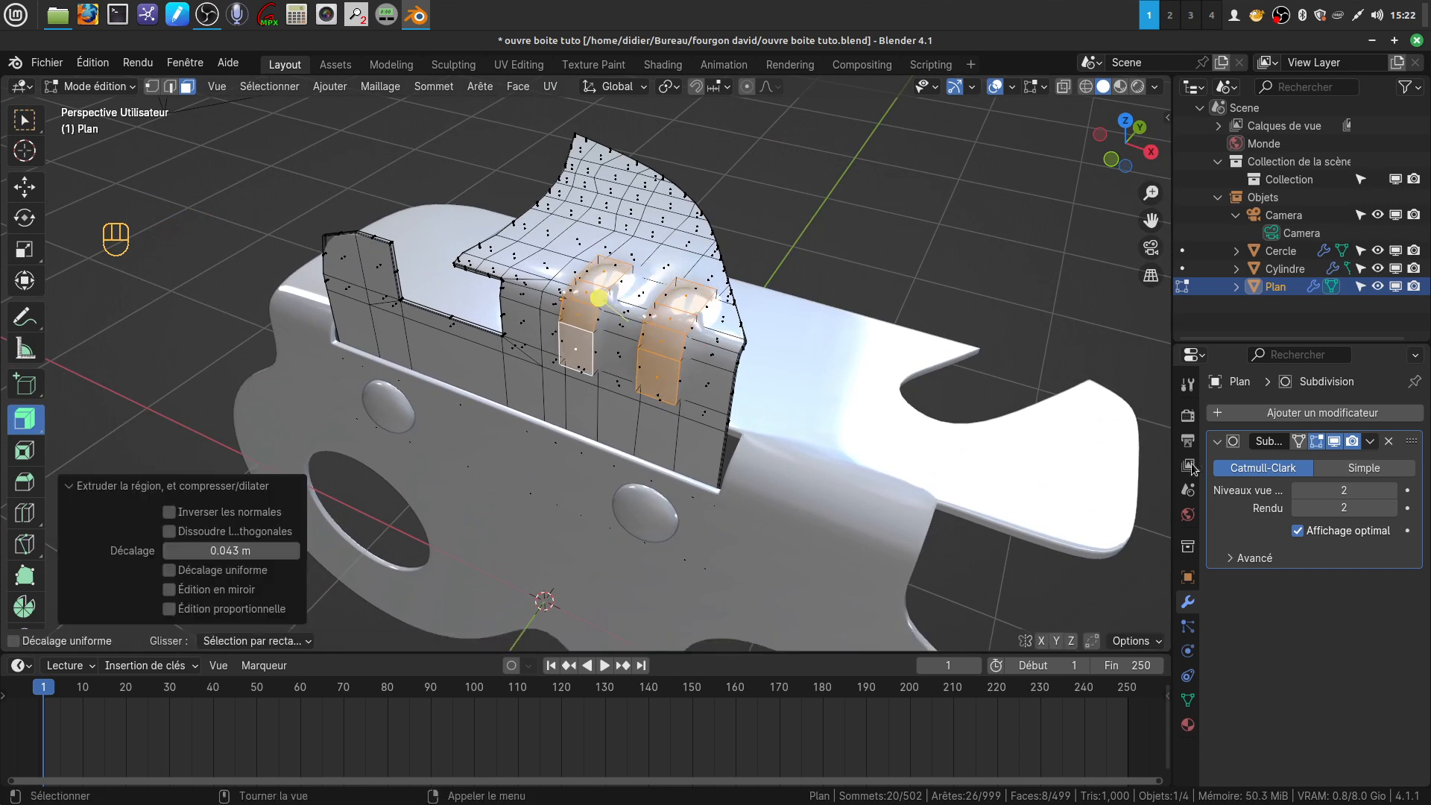
pyautogui.moveTo(619, 358); pyautogui.dragTo(557, 363, button='middle')
pyautogui.hotkey('ctrl', 'z')
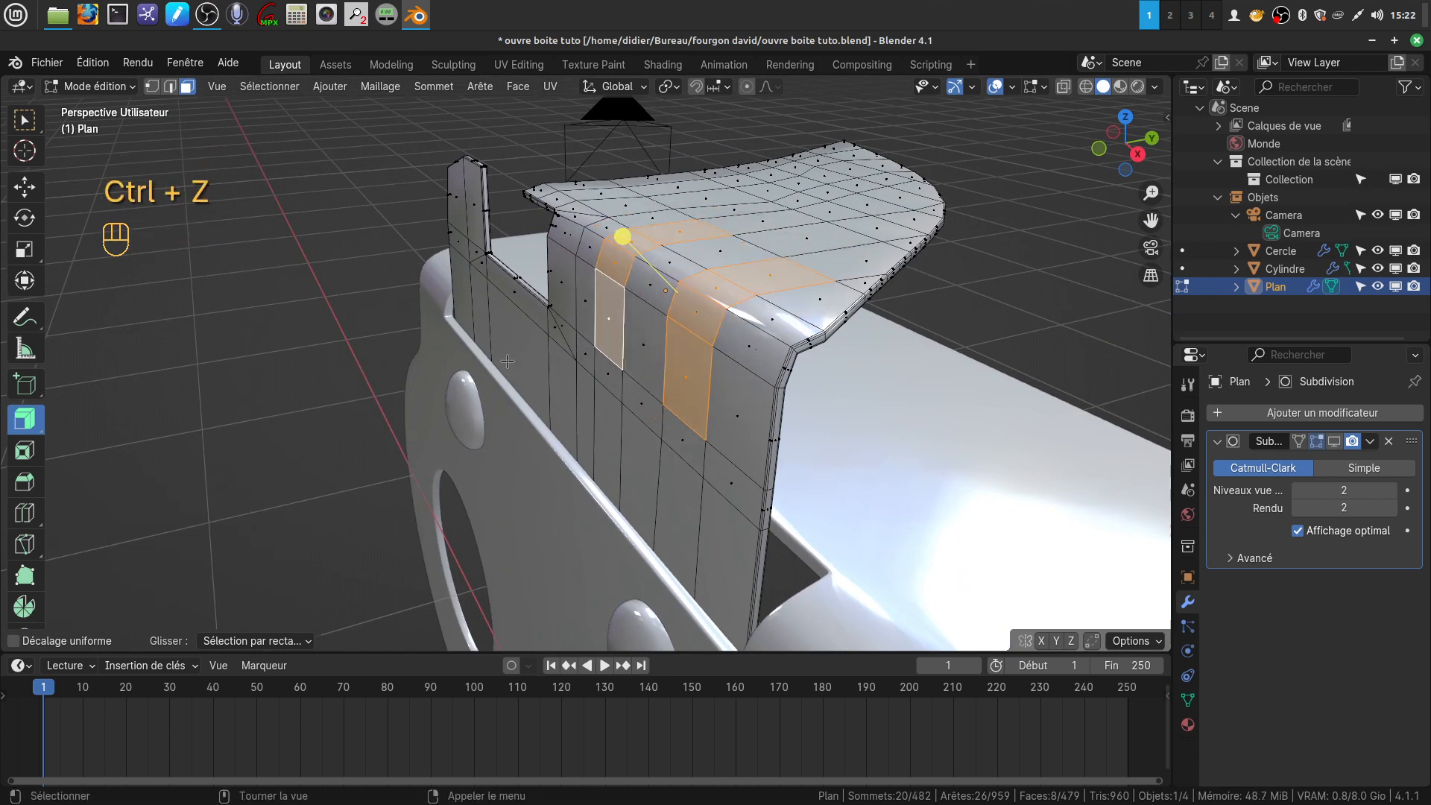
pyautogui.moveTo(624, 238); pyautogui.dragTo(628, 231)
pyautogui.moveTo(708, 313); pyautogui.dragTo(766, 390, button='middle')
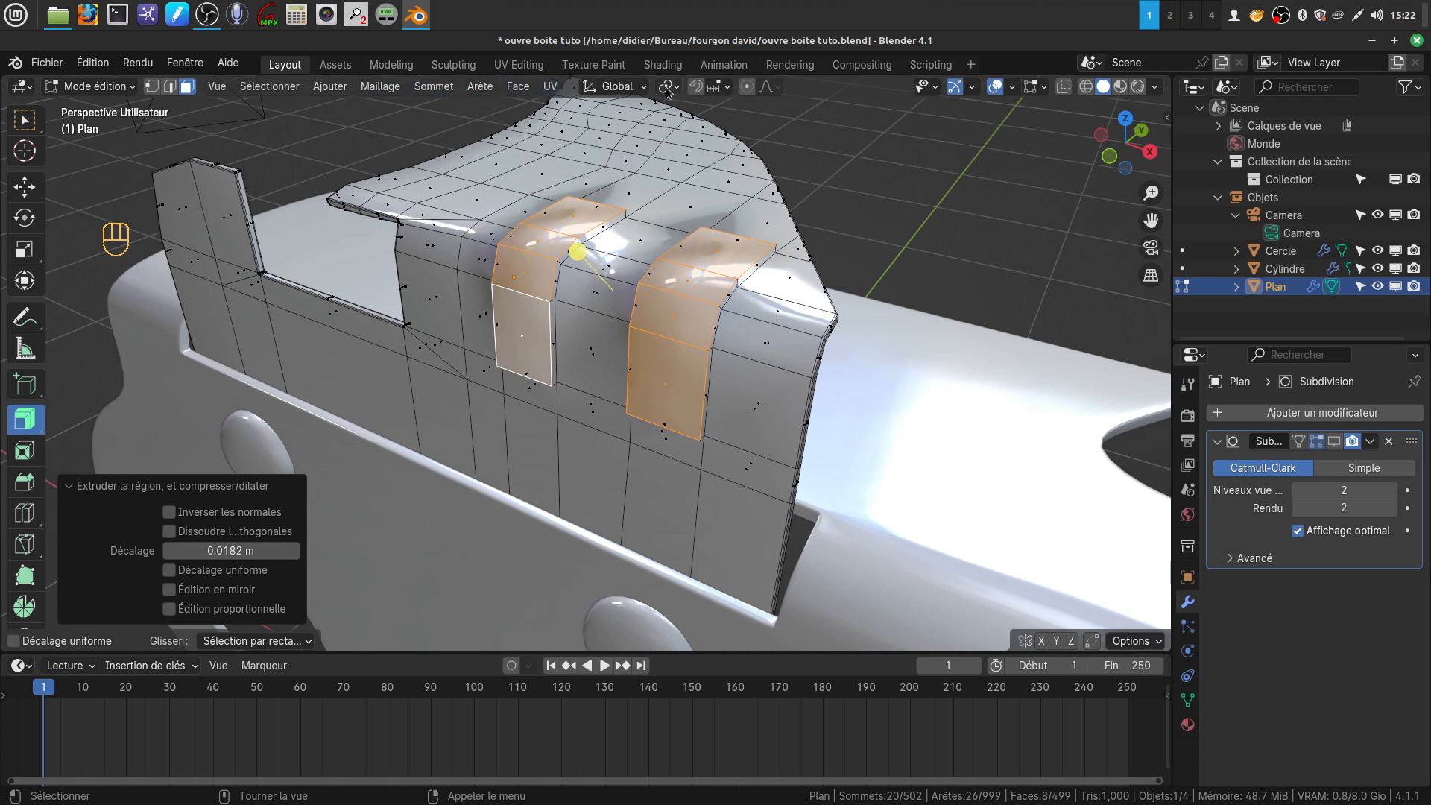
# Change the pivot to individual origins and scale the two raised strips to about 0.931, each around its own centre
pyautogui.click(25, 120)
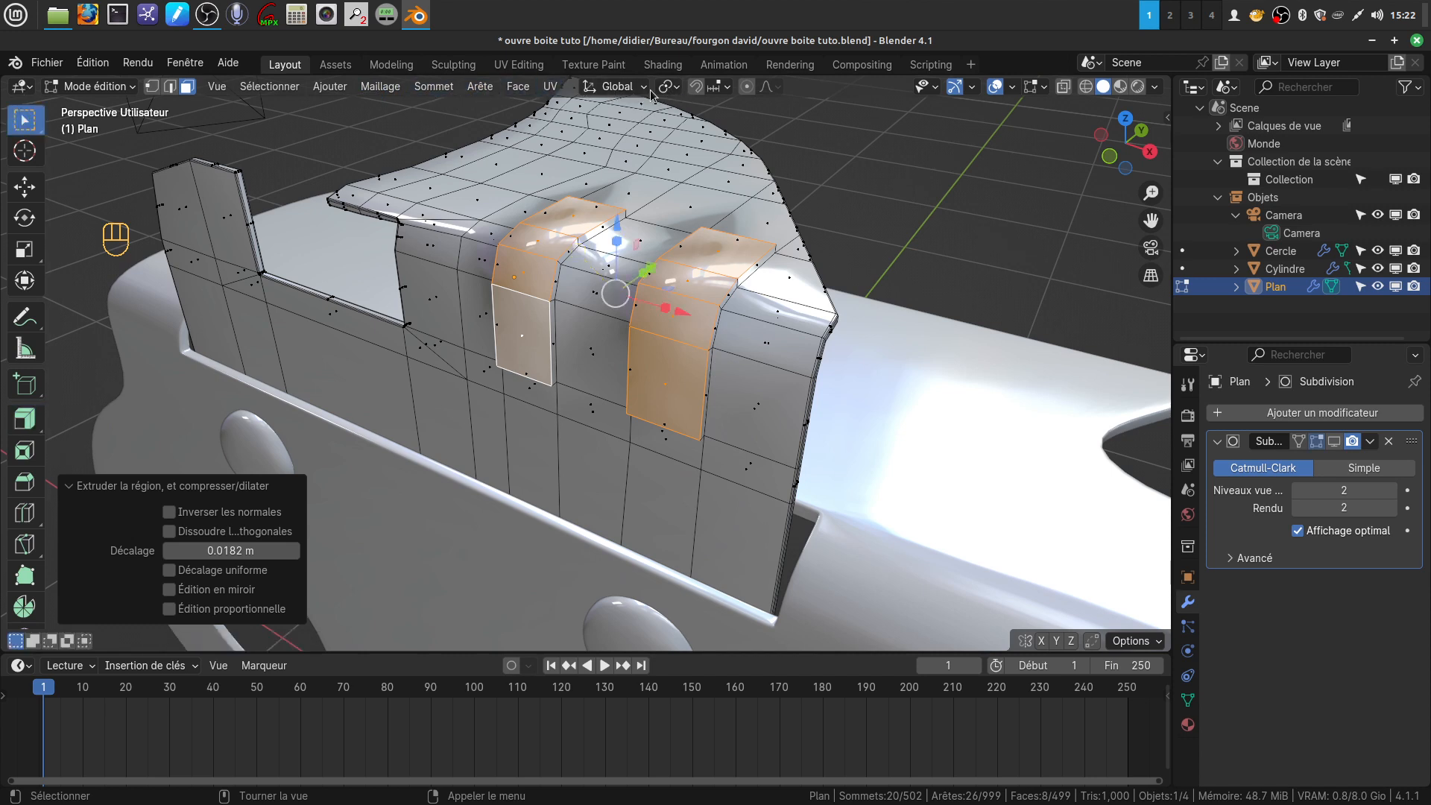
pyautogui.click(676, 90)
pyautogui.click(736, 172)
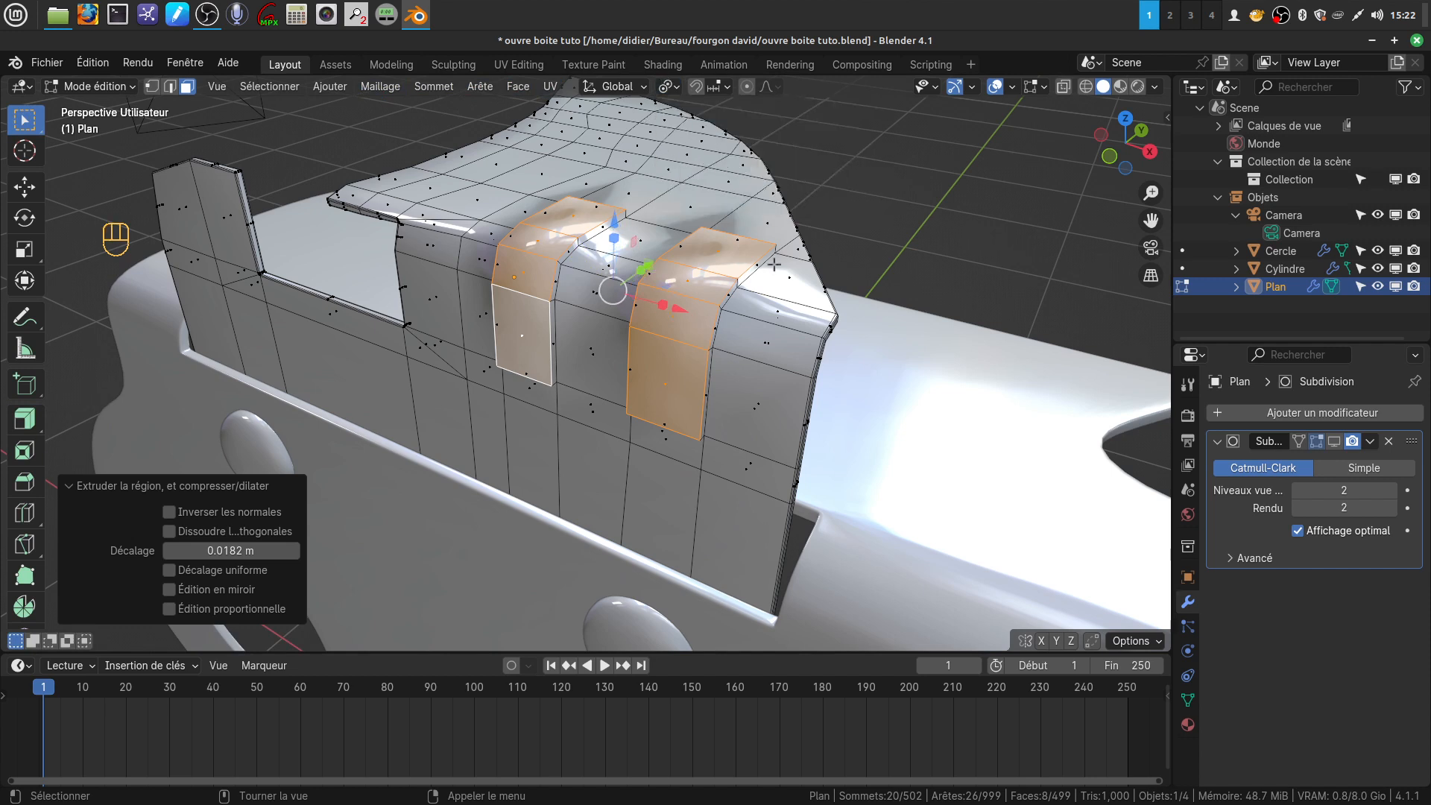
pyautogui.press('s')
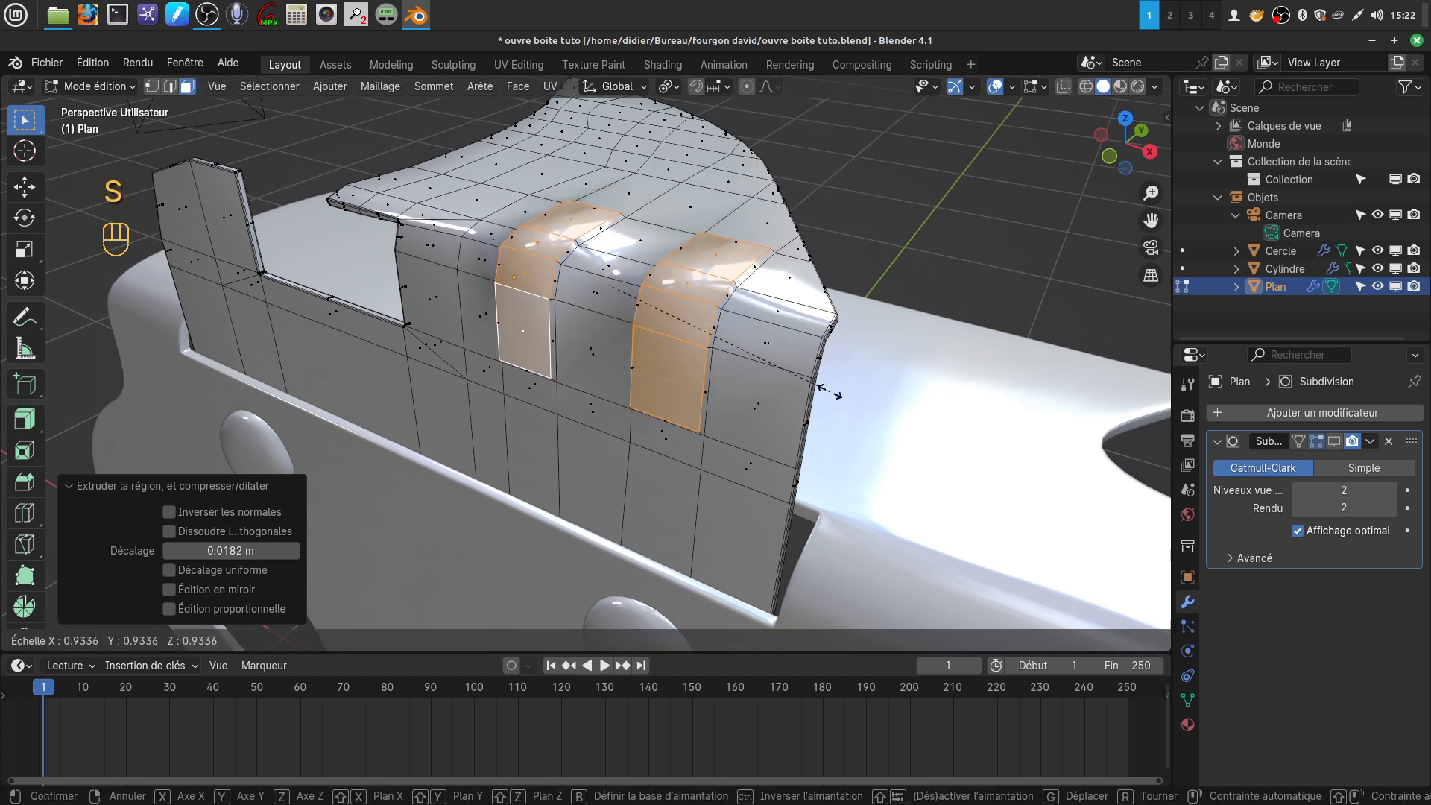
pyautogui.click(829, 392)
# Narrow both raised strips by scaling them to about 0.877 along X only
pyautogui.moveTo(829, 393); pyautogui.dragTo(554, 346, button='middle')
pyautogui.scroll(2, 554, 346)
pyautogui.moveTo(655, 322); pyautogui.dragTo(743, 311, button='middle')
pyautogui.scroll(-3, 594, 289)
pyautogui.keyDown('shift'); pyautogui.moveTo(585, 289); pyautogui.dragTo(648, 336, button='middle'); pyautogui.keyUp('shift')
pyautogui.press('s')
pyautogui.press('x')
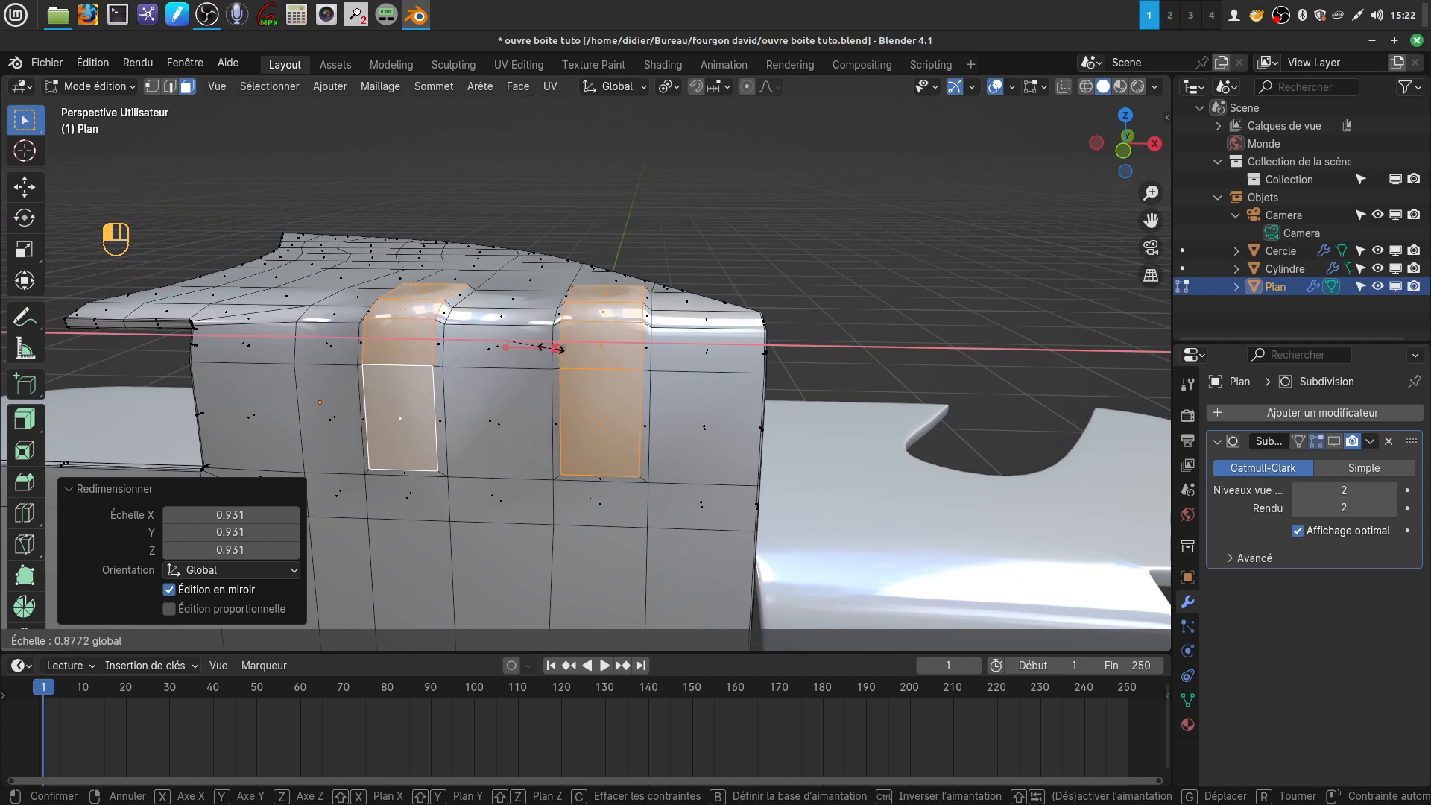
pyautogui.click(551, 349)
# Select the edges bordering the base of the raised strip nearest the end of the bent part
pyautogui.moveTo(708, 393); pyautogui.dragTo(639, 366, button='middle')
pyautogui.scroll(1, 612, 390)
pyautogui.scroll(1, 611, 390)
pyautogui.keyDown('shift'); pyautogui.moveTo(457, 217); pyautogui.dragTo(487, 221, button='middle'); pyautogui.keyUp('shift')
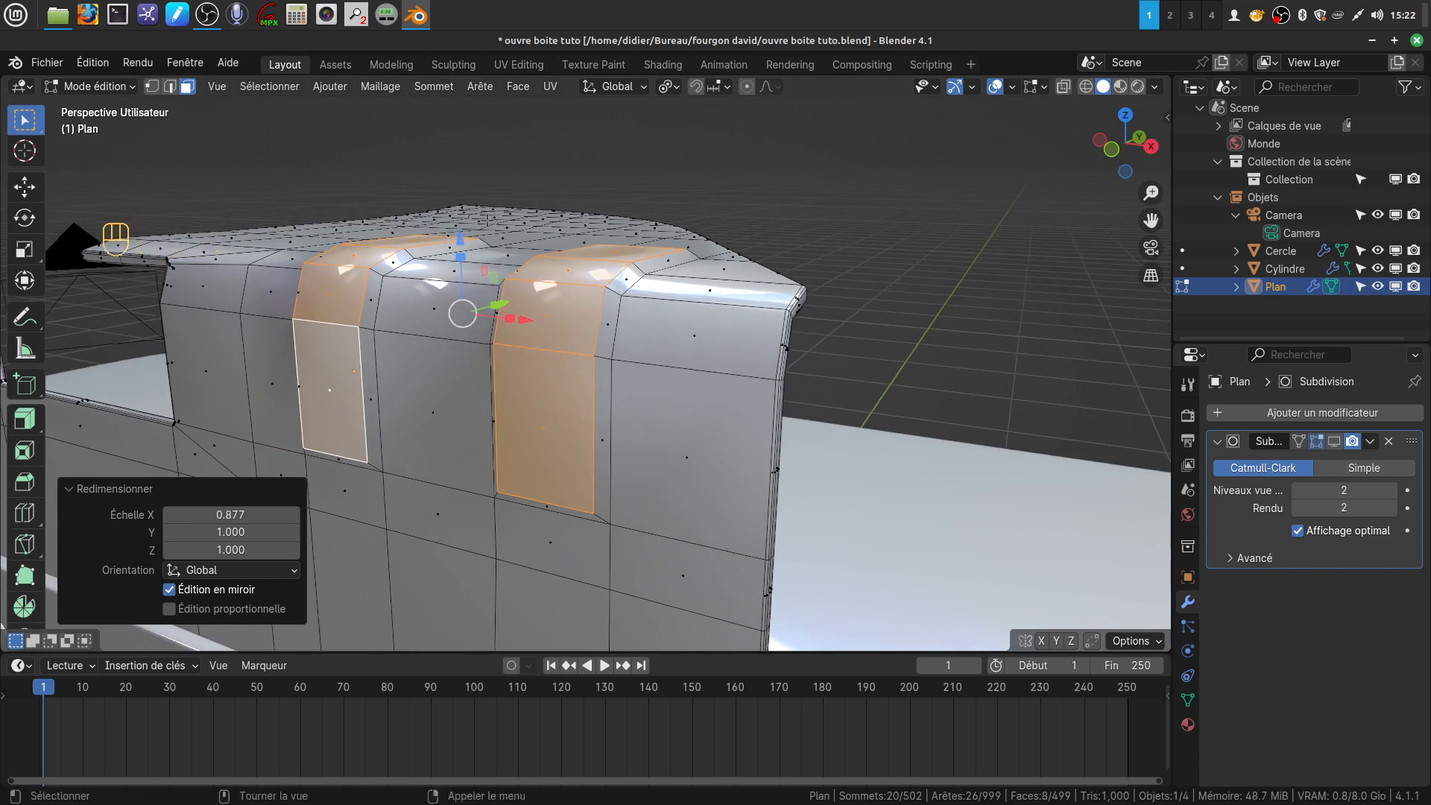
pyautogui.click(169, 86)
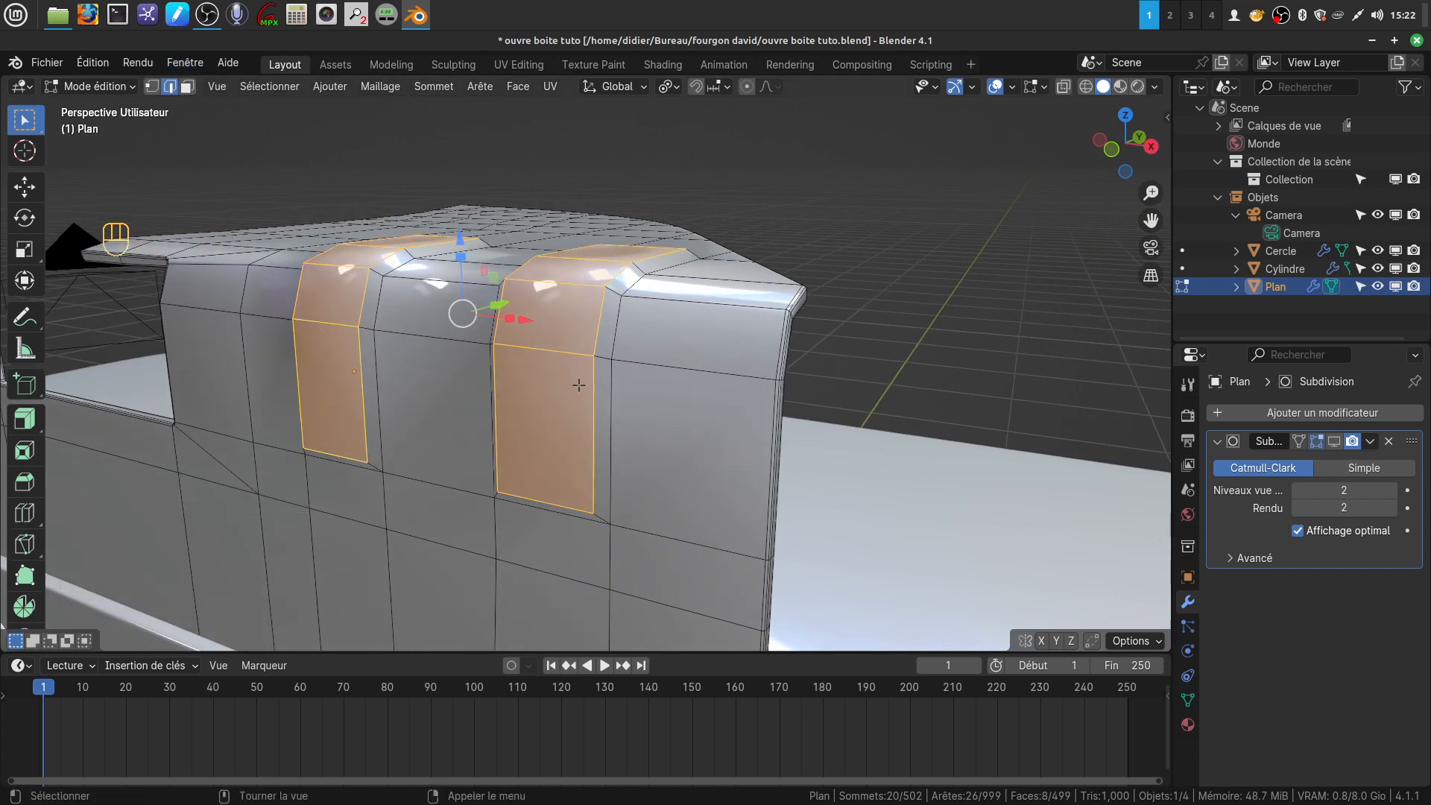
pyautogui.keyDown('alt'); pyautogui.click(612, 350); pyautogui.keyUp('alt')
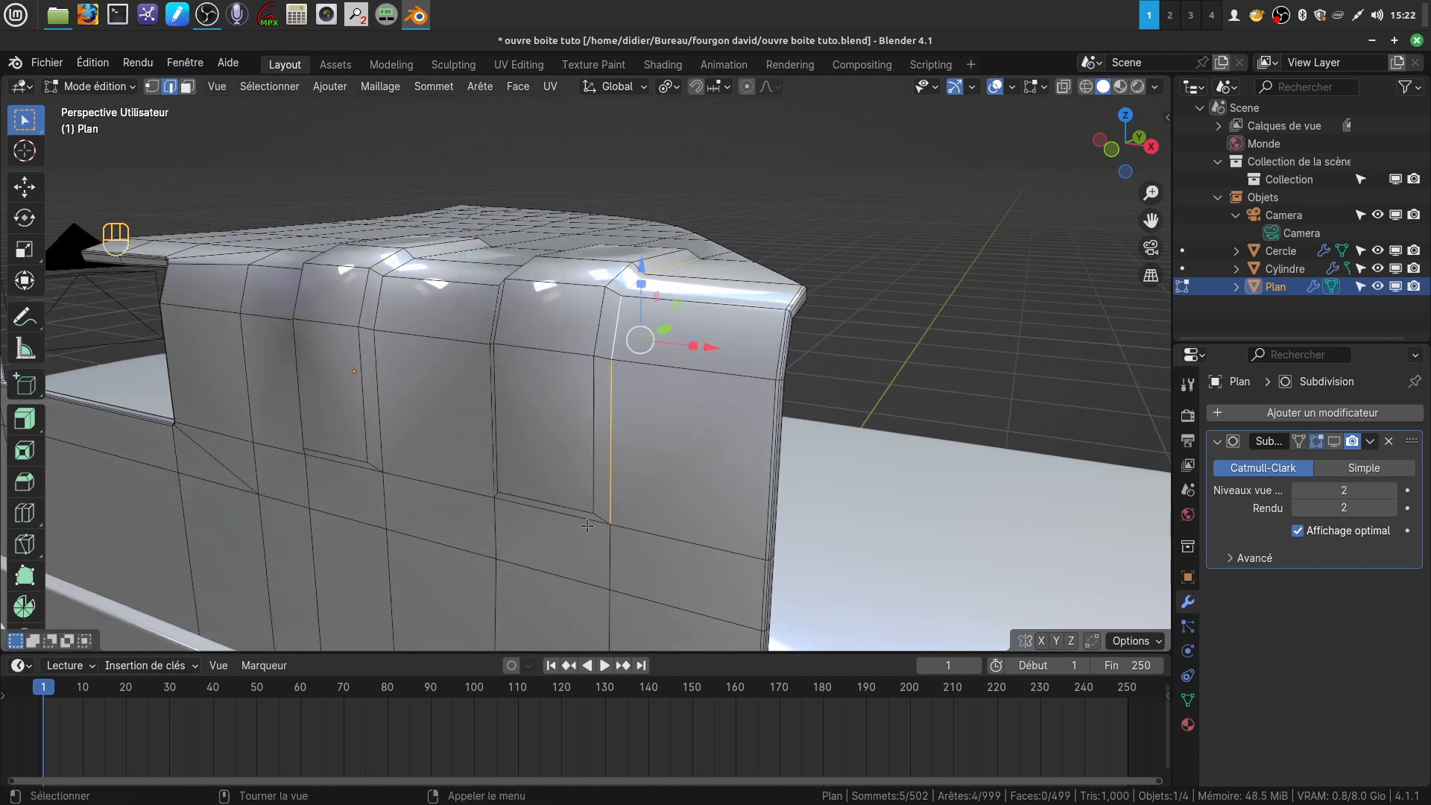
pyautogui.keyDown('alt'); pyautogui.keyDown('shift'); pyautogui.click(560, 514); pyautogui.keyUp('shift'); pyautogui.keyUp('alt')
pyautogui.moveTo(598, 395); pyautogui.dragTo(702, 406, button='middle')
pyautogui.keyDown('alt'); pyautogui.keyDown('shift'); pyautogui.click(462, 406); pyautogui.keyUp('shift'); pyautogui.keyUp('alt')
pyautogui.moveTo(471, 332); pyautogui.dragTo(481, 386, button='middle')
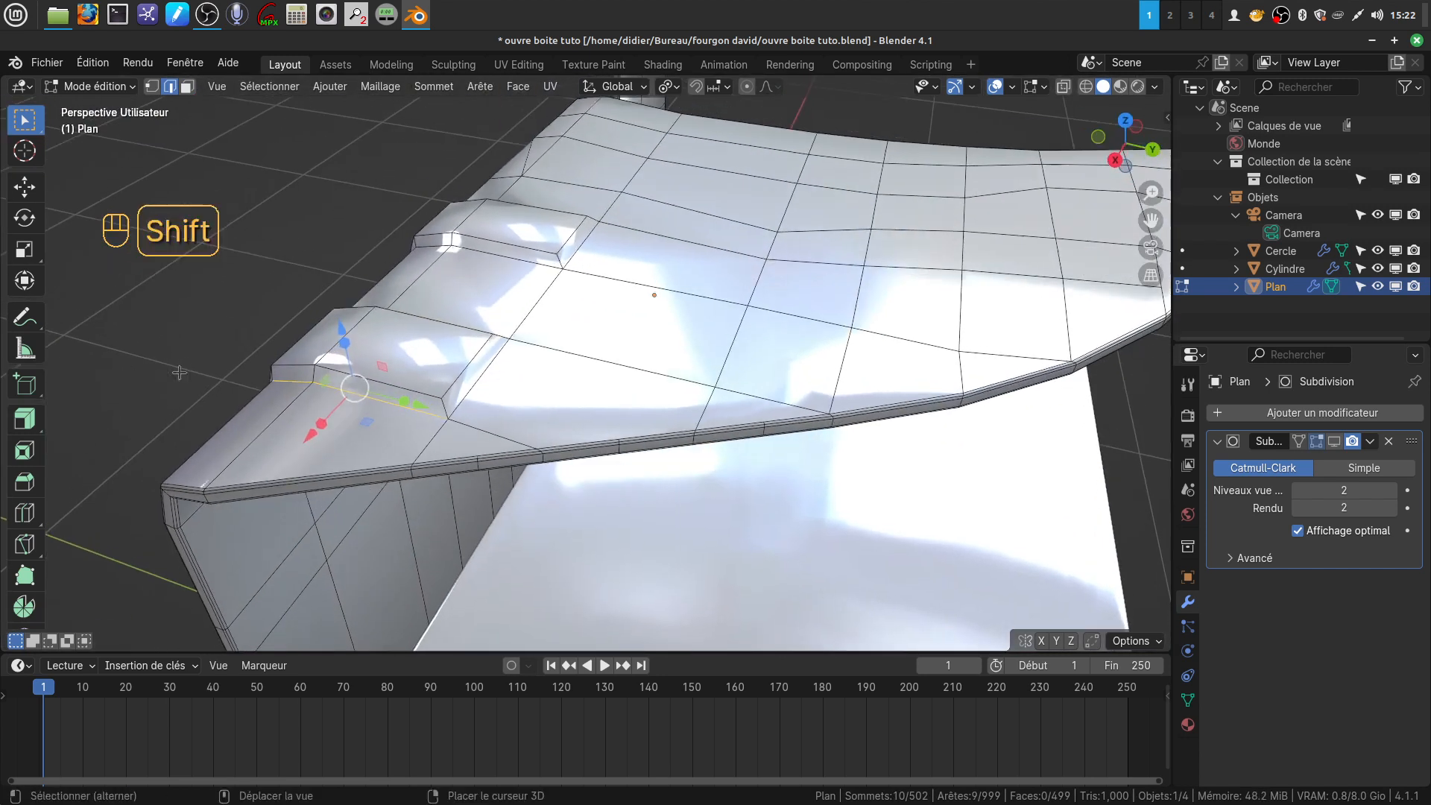
pyautogui.keyDown('alt'); pyautogui.keyDown('shift'); pyautogui.click(476, 381); pyautogui.keyUp('shift'); pyautogui.keyUp('alt')
# Add the base edges of the second raised strip and bevel both outlines about 0.006 m with 2 segments
pyautogui.moveTo(495, 320); pyautogui.dragTo(569, 385, button='middle')
pyautogui.keyDown('alt'); pyautogui.keyDown('shift'); pyautogui.click(588, 243); pyautogui.keyUp('shift'); pyautogui.keyUp('alt')
pyautogui.keyDown('alt'); pyautogui.keyDown('shift'); pyautogui.click(532, 223); pyautogui.keyUp('shift'); pyautogui.keyUp('alt')
pyautogui.keyDown('alt'); pyautogui.keyDown('shift'); pyautogui.click(492, 346); pyautogui.keyUp('shift'); pyautogui.keyUp('alt')
pyautogui.keyDown('alt'); pyautogui.keyDown('shift'); pyautogui.click(482, 306); pyautogui.keyUp('shift'); pyautogui.keyUp('alt')
pyautogui.hotkey('ctrl', 'b')
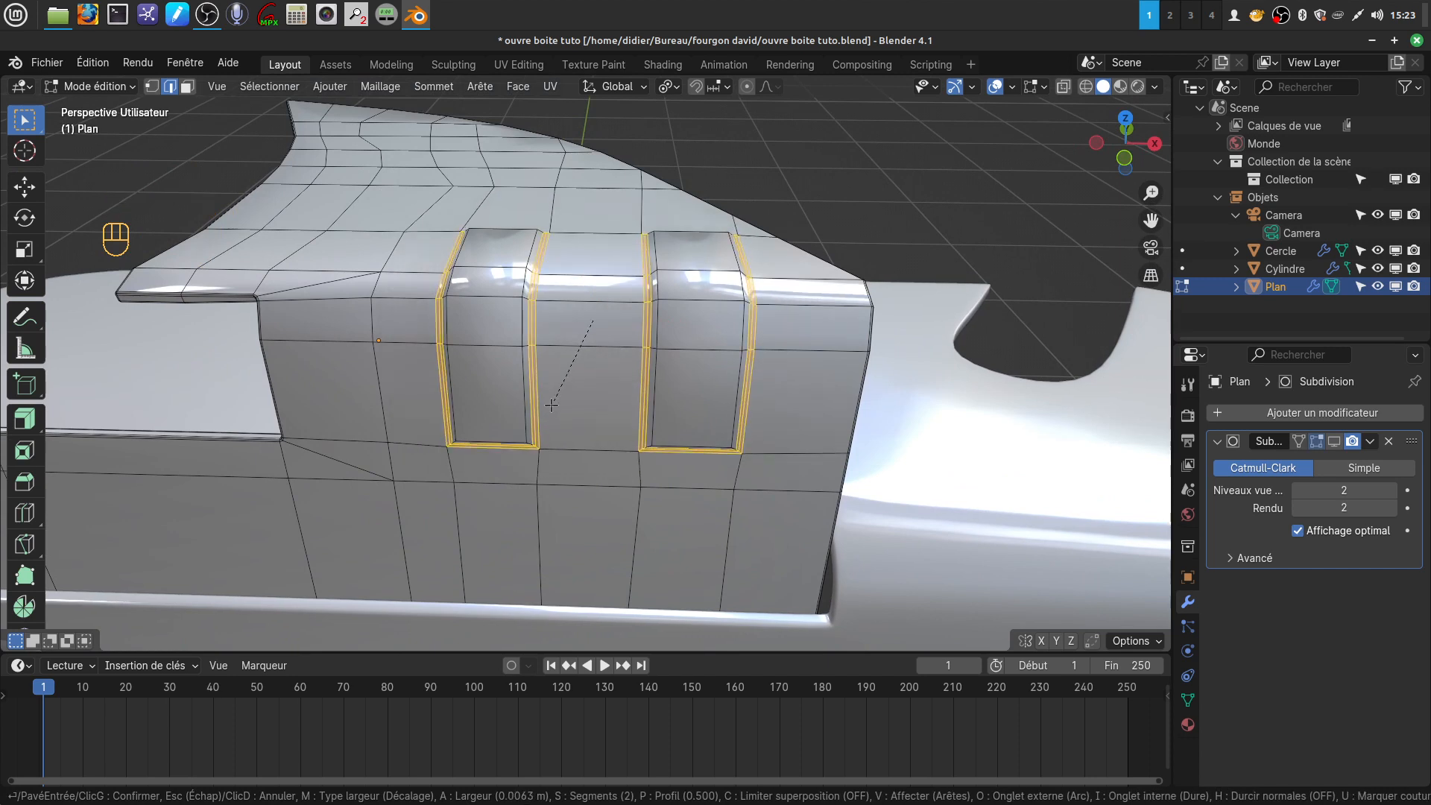
pyautogui.click(551, 405)
# Return to object mode, show the bent part's subdivision in the viewport again, and deselect everything
pyautogui.press('Tab')
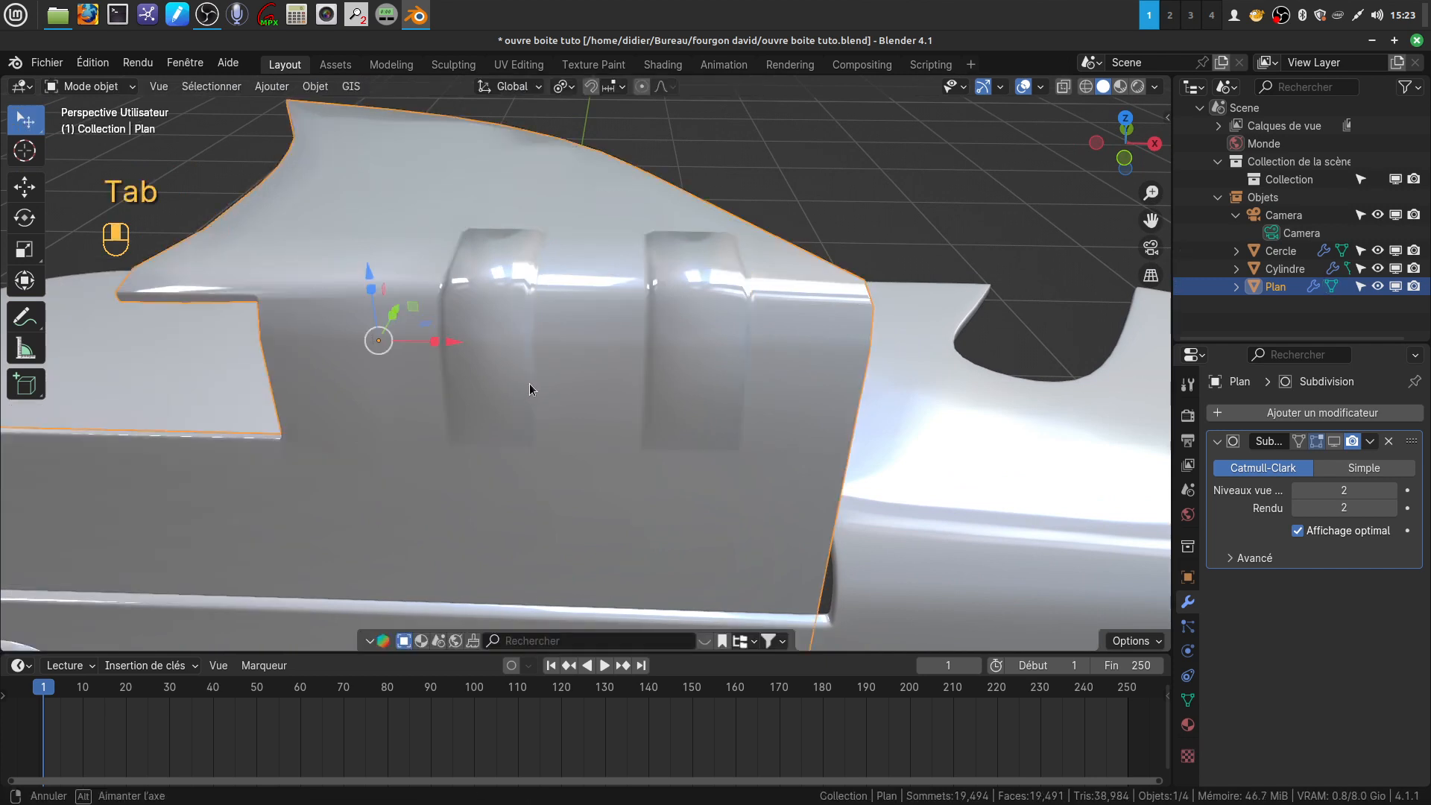
pyautogui.click(1334, 441)
pyautogui.moveTo(753, 377); pyautogui.dragTo(614, 311, button='middle')
pyautogui.moveTo(640, 365); pyautogui.dragTo(656, 323, button='middle')
pyautogui.scroll(-2, 656, 323)
pyautogui.keyDown('shift'); pyautogui.moveTo(585, 423); pyautogui.dragTo(549, 386, button='middle'); pyautogui.keyUp('shift')
pyautogui.click(802, 214)
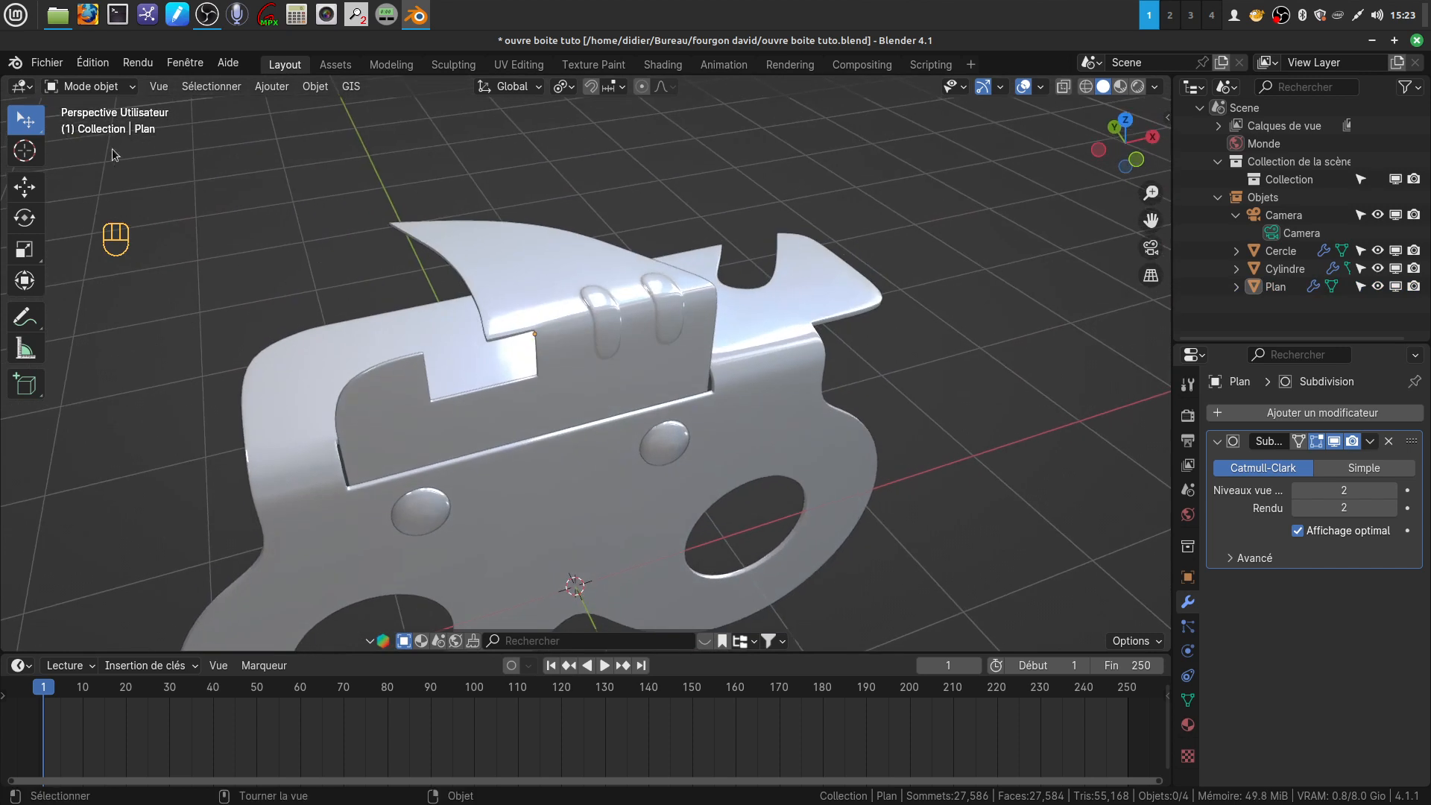
# Save the can opener file with its two new ribs under the existing name
pyautogui.click(45, 63)
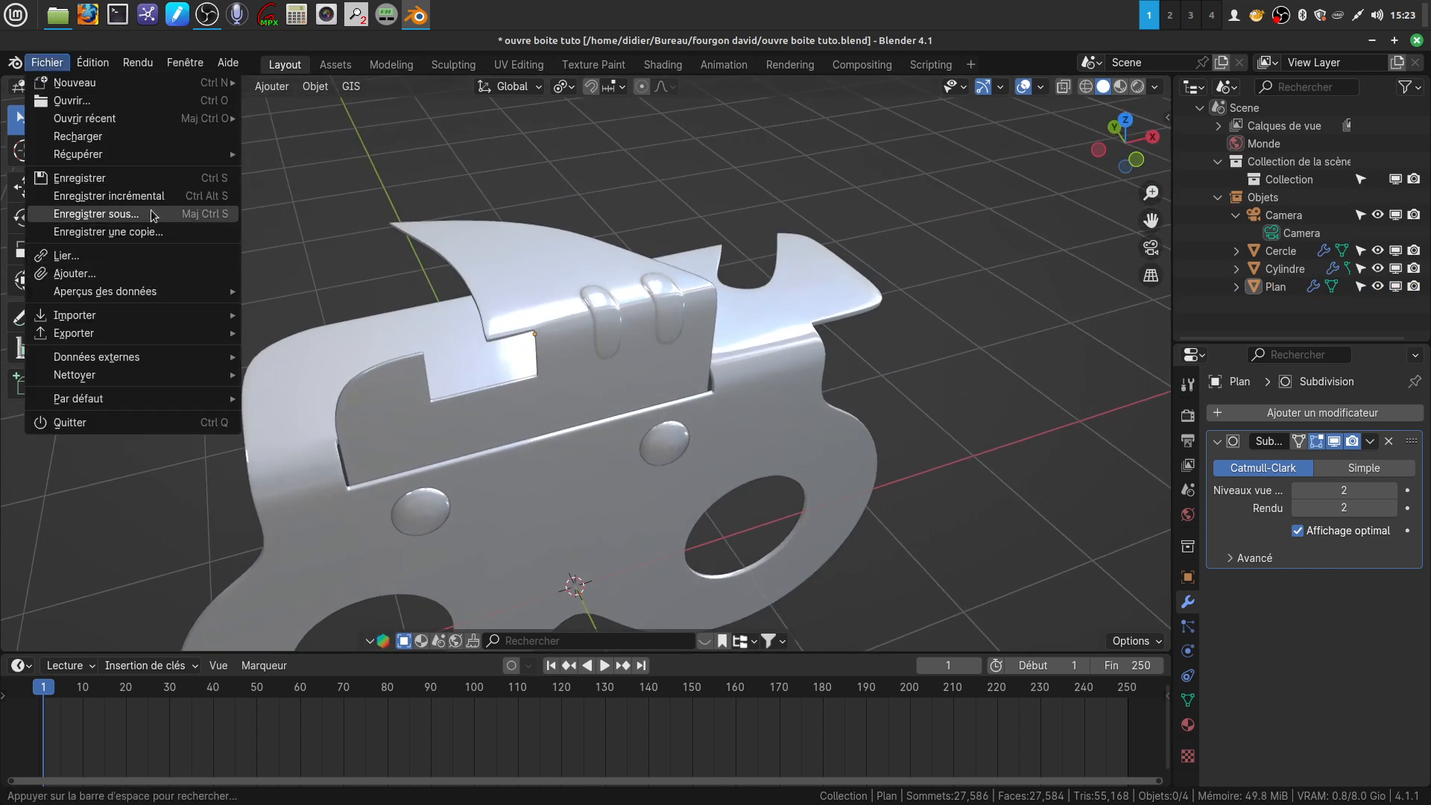
pyautogui.click(104, 182)
# Inspect the bent part and its two raised ribs from several angles
pyautogui.moveTo(627, 360); pyautogui.dragTo(422, 383, button='middle')
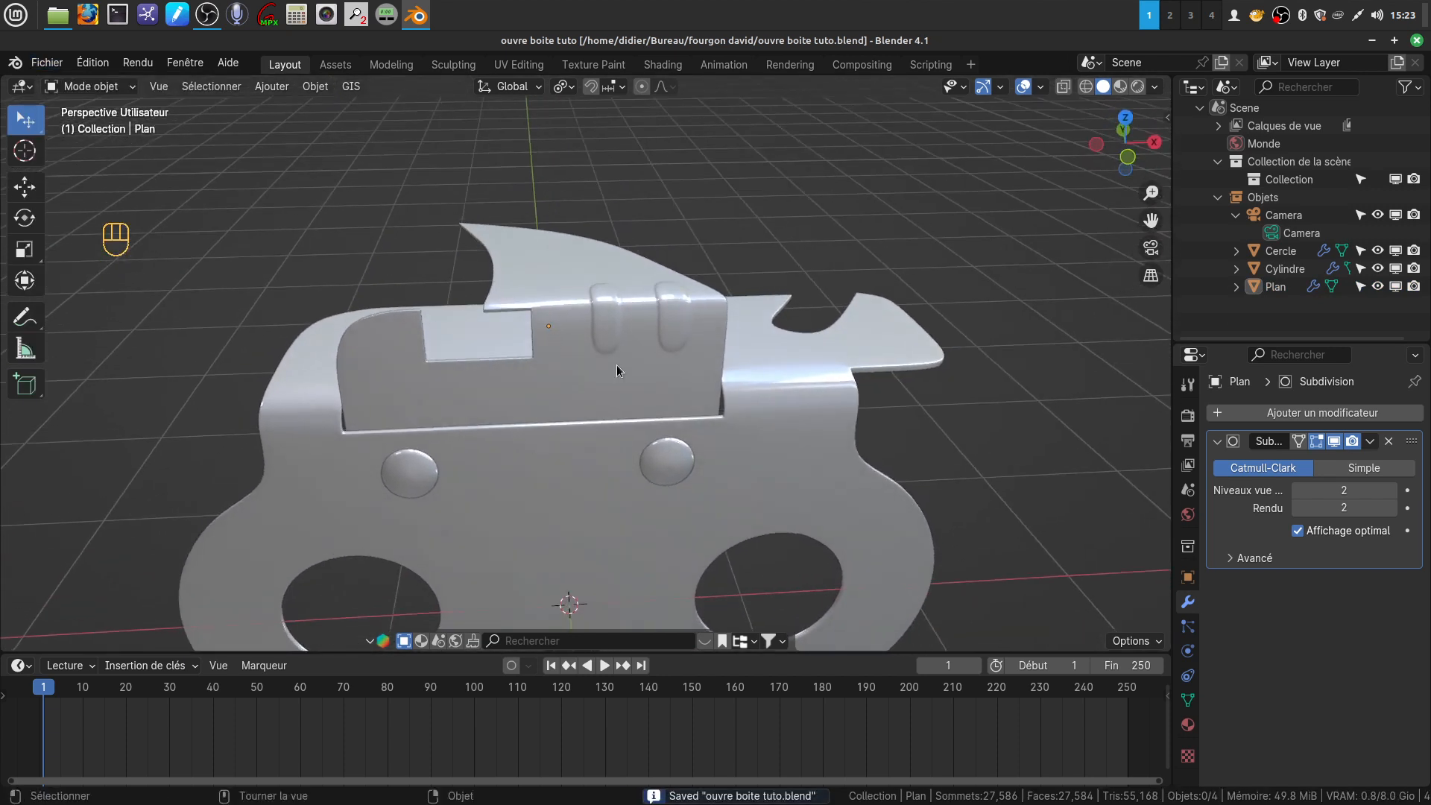
pyautogui.keyDown('shift'); pyautogui.moveTo(591, 364); pyautogui.dragTo(474, 321, button='middle'); pyautogui.keyUp('shift')
pyautogui.keyDown('shift'); pyautogui.moveTo(677, 364); pyautogui.dragTo(647, 370, button='middle'); pyautogui.keyUp('shift')
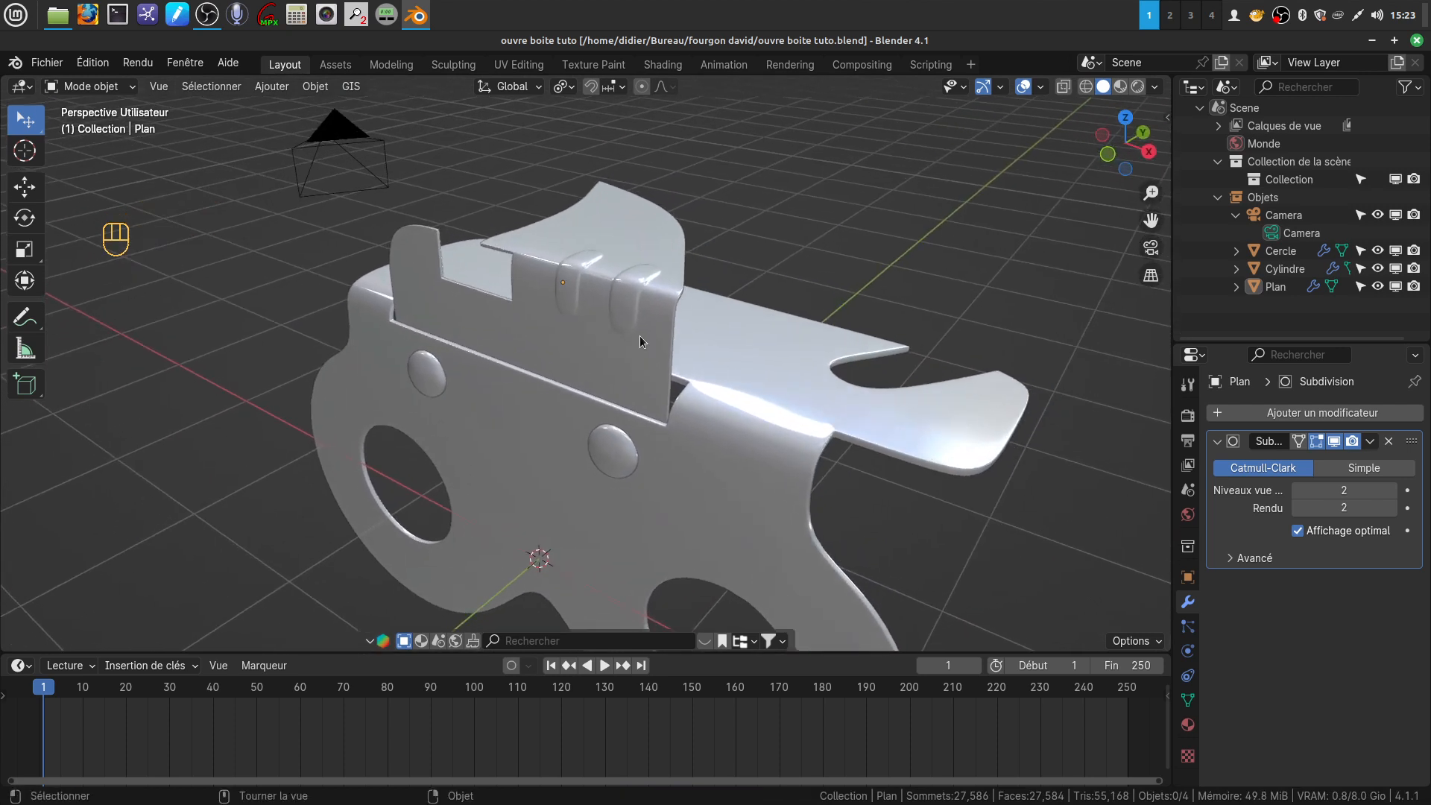
pyautogui.click(618, 386)
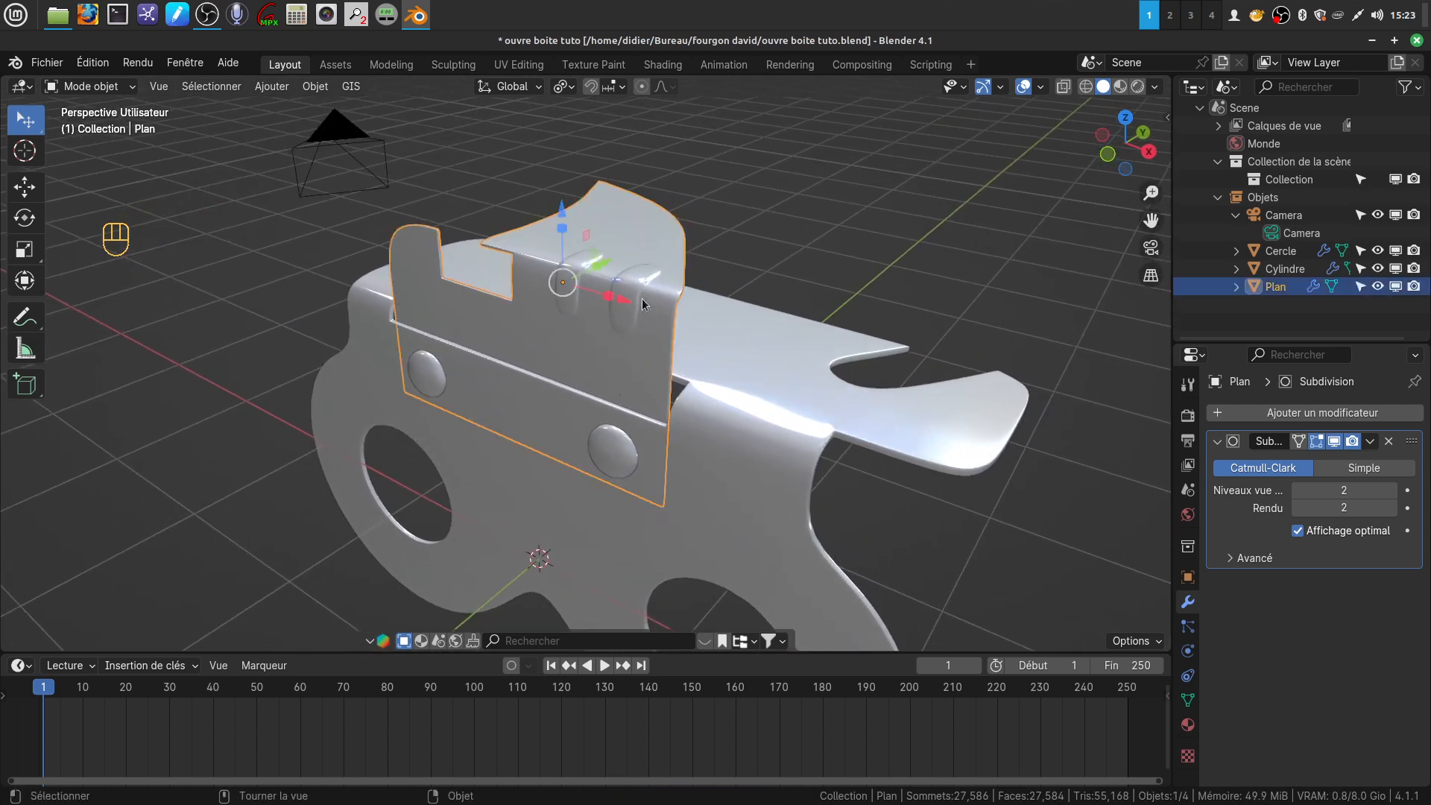
pyautogui.moveTo(702, 349); pyautogui.dragTo(786, 365, button='middle')
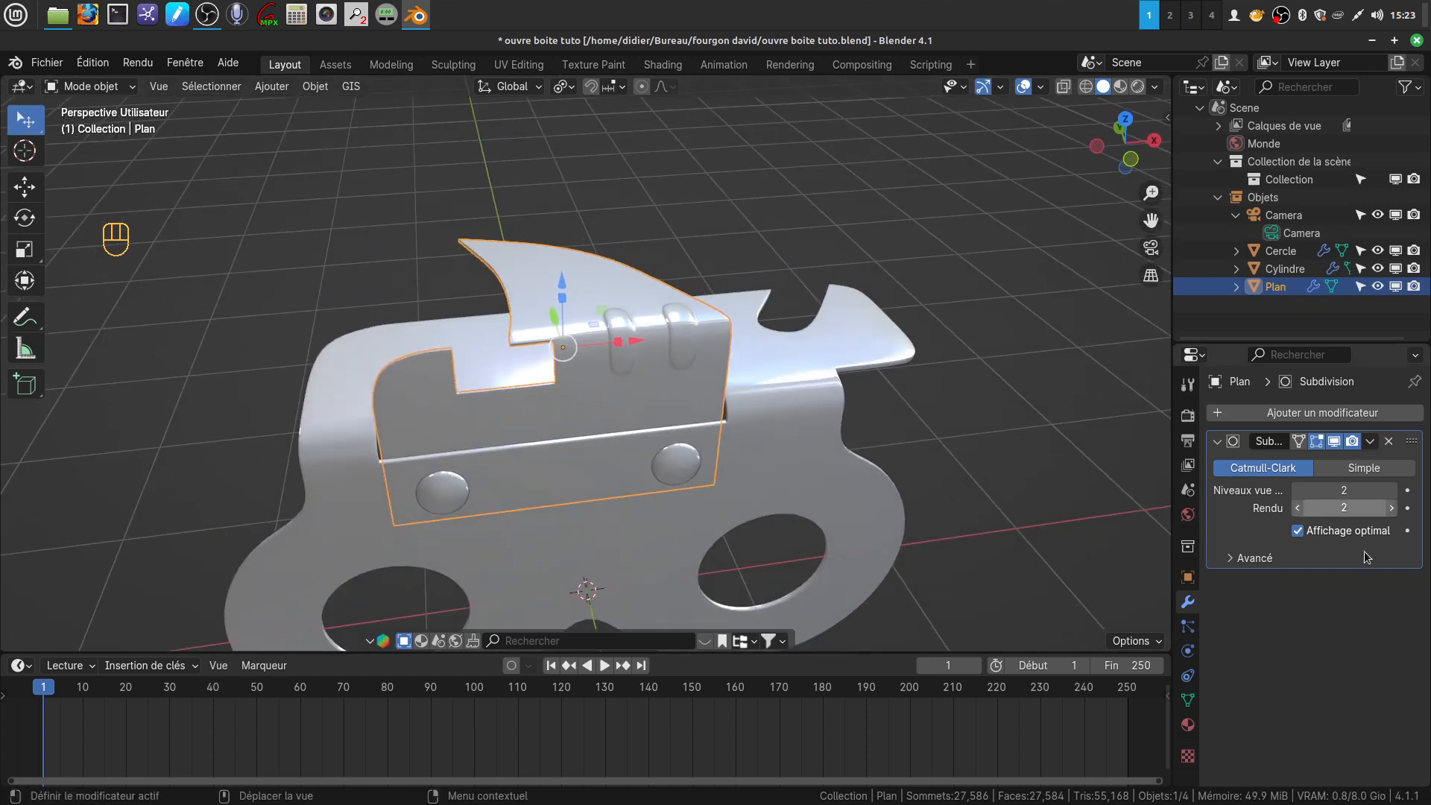
pyautogui.moveTo(811, 407)
pyautogui.mouseDown(button='middle')
pyautogui.moveTo(795, 407)
pyautogui.moveTo(819, 492)
pyautogui.moveTo(790, 417)
pyautogui.mouseUp(button='middle')
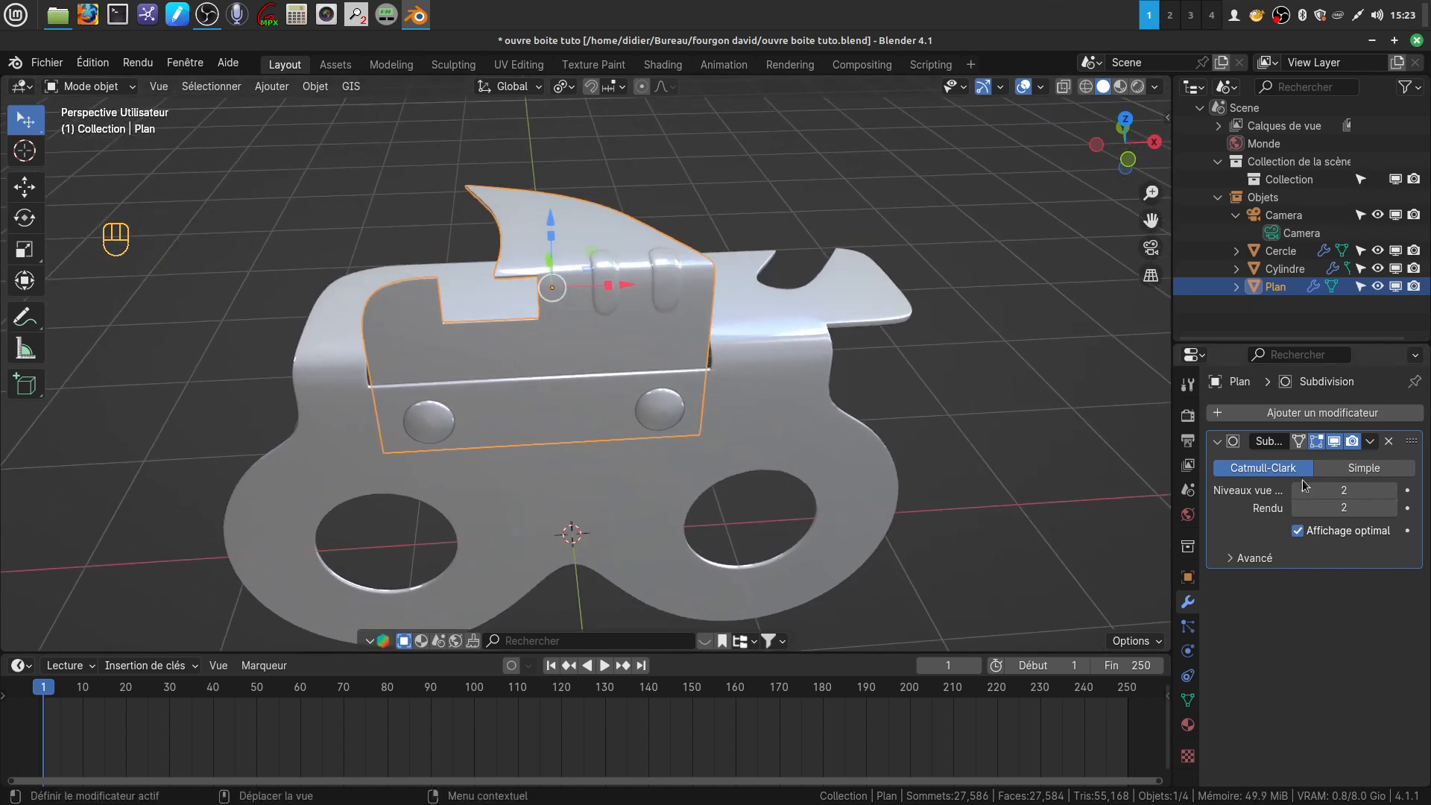
pyautogui.moveTo(870, 465); pyautogui.dragTo(703, 358, button='middle')
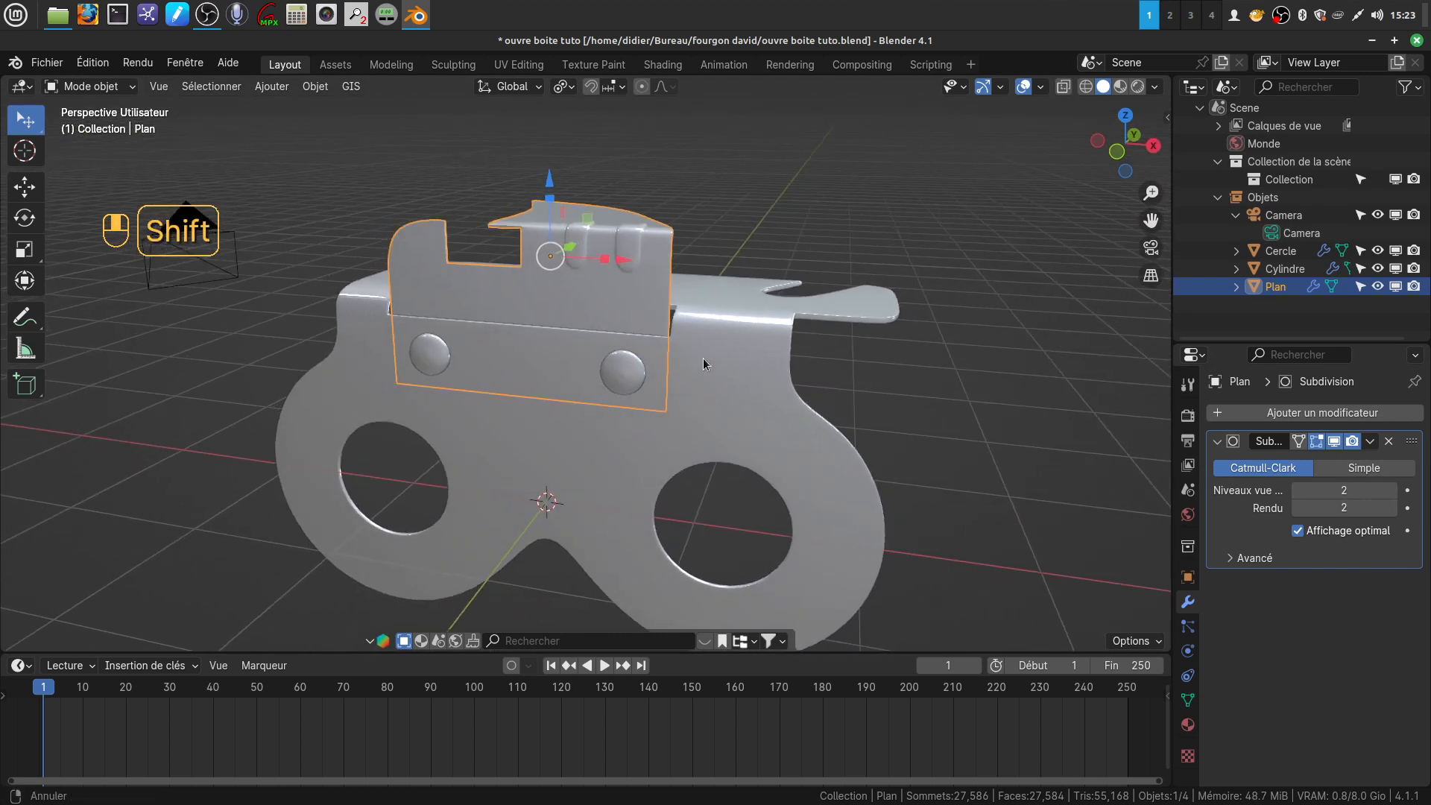
pyautogui.moveTo(763, 397); pyautogui.dragTo(924, 425, button='middle')
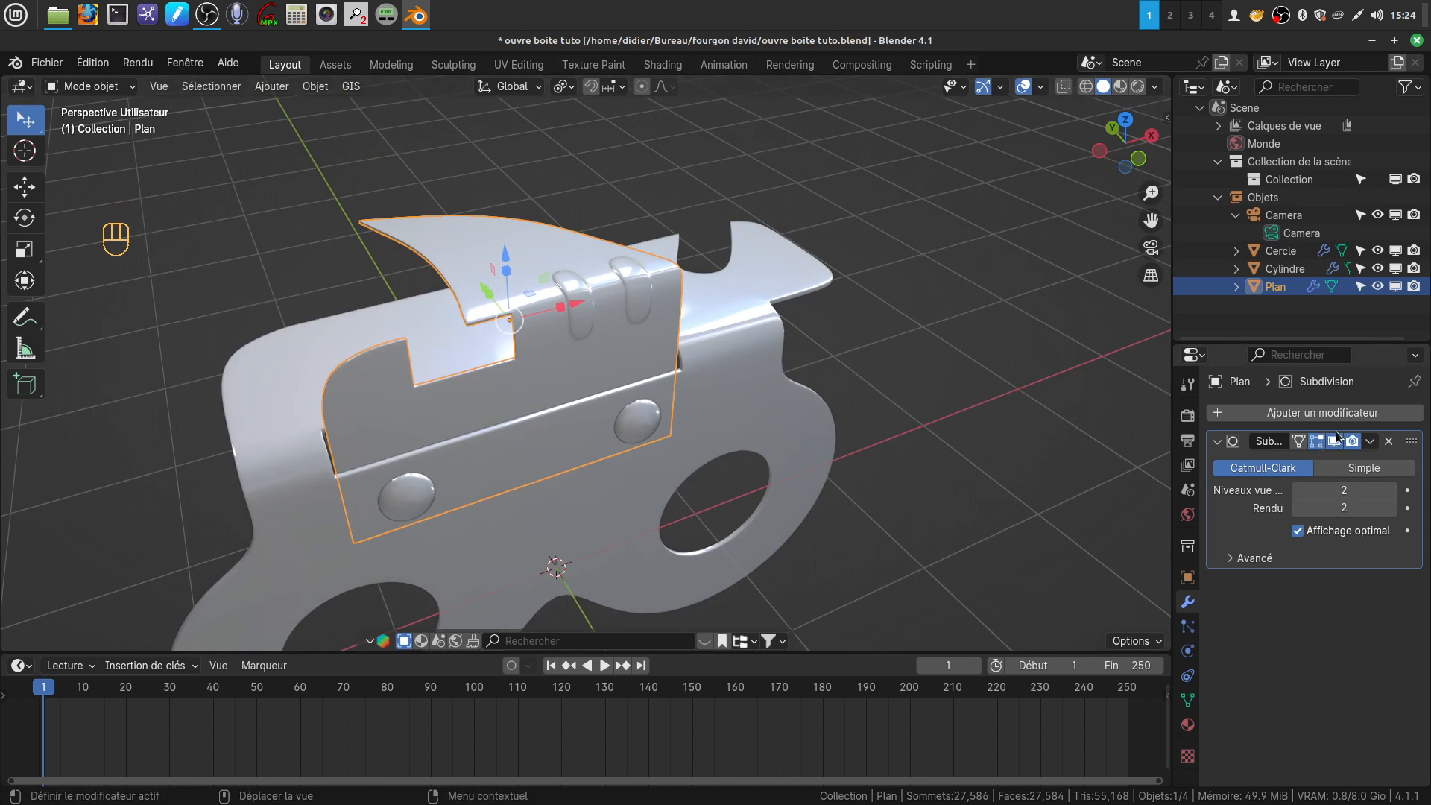
# Give the bent part a new material with Metallic 1.000 and Roughness 0.242
pyautogui.click(1308, 413)
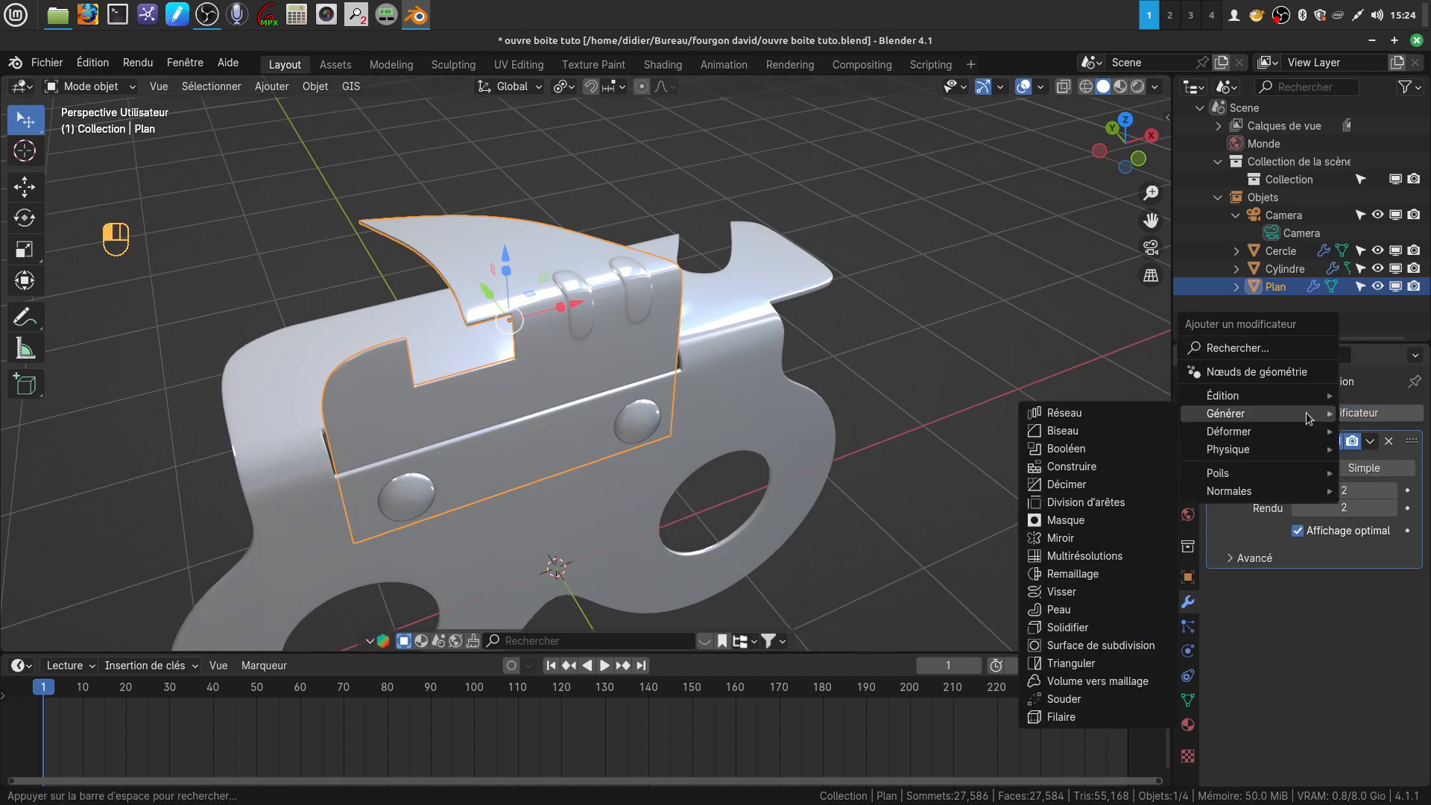
pyautogui.click(1188, 724)
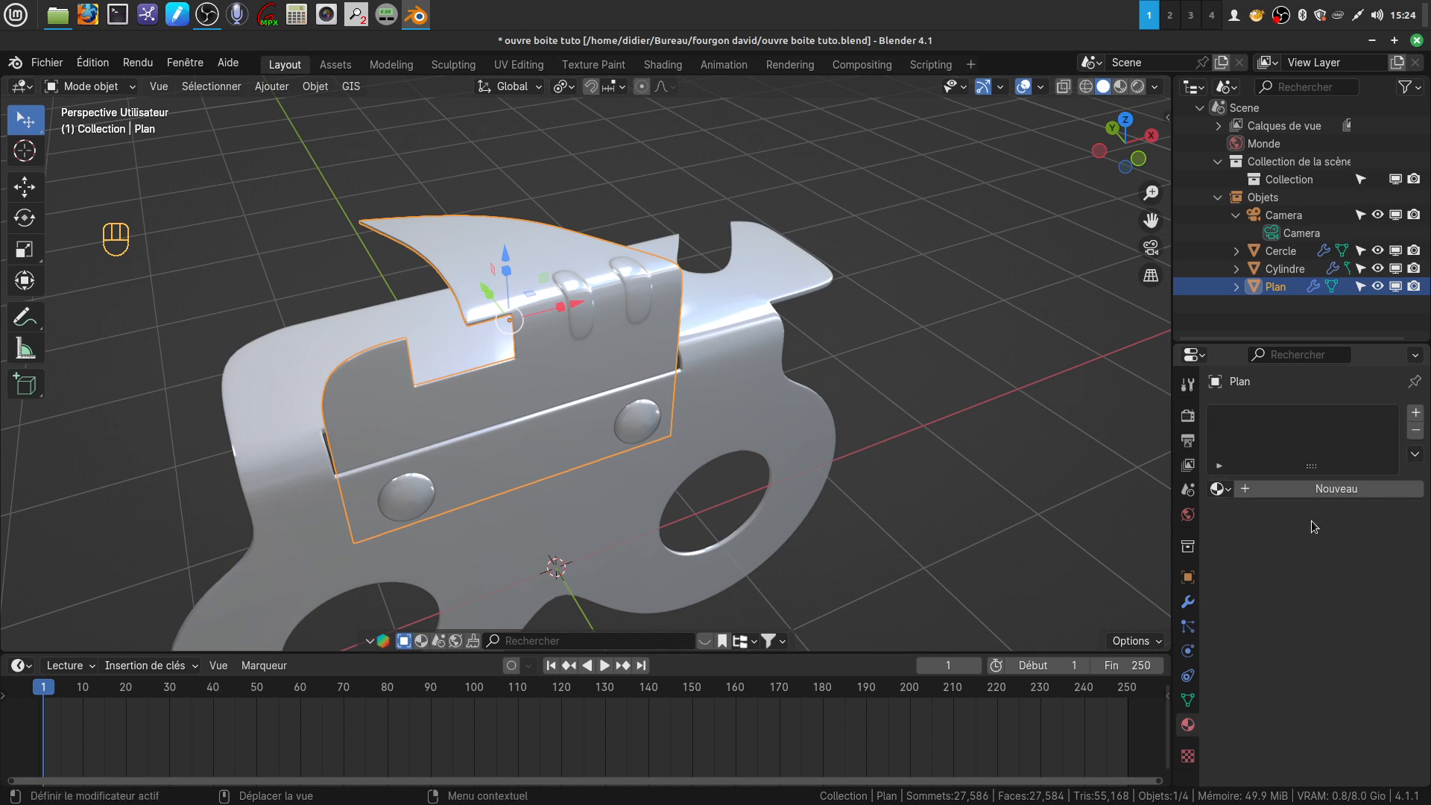
pyautogui.click(1312, 491)
pyautogui.scroll(-4, 1313, 501)
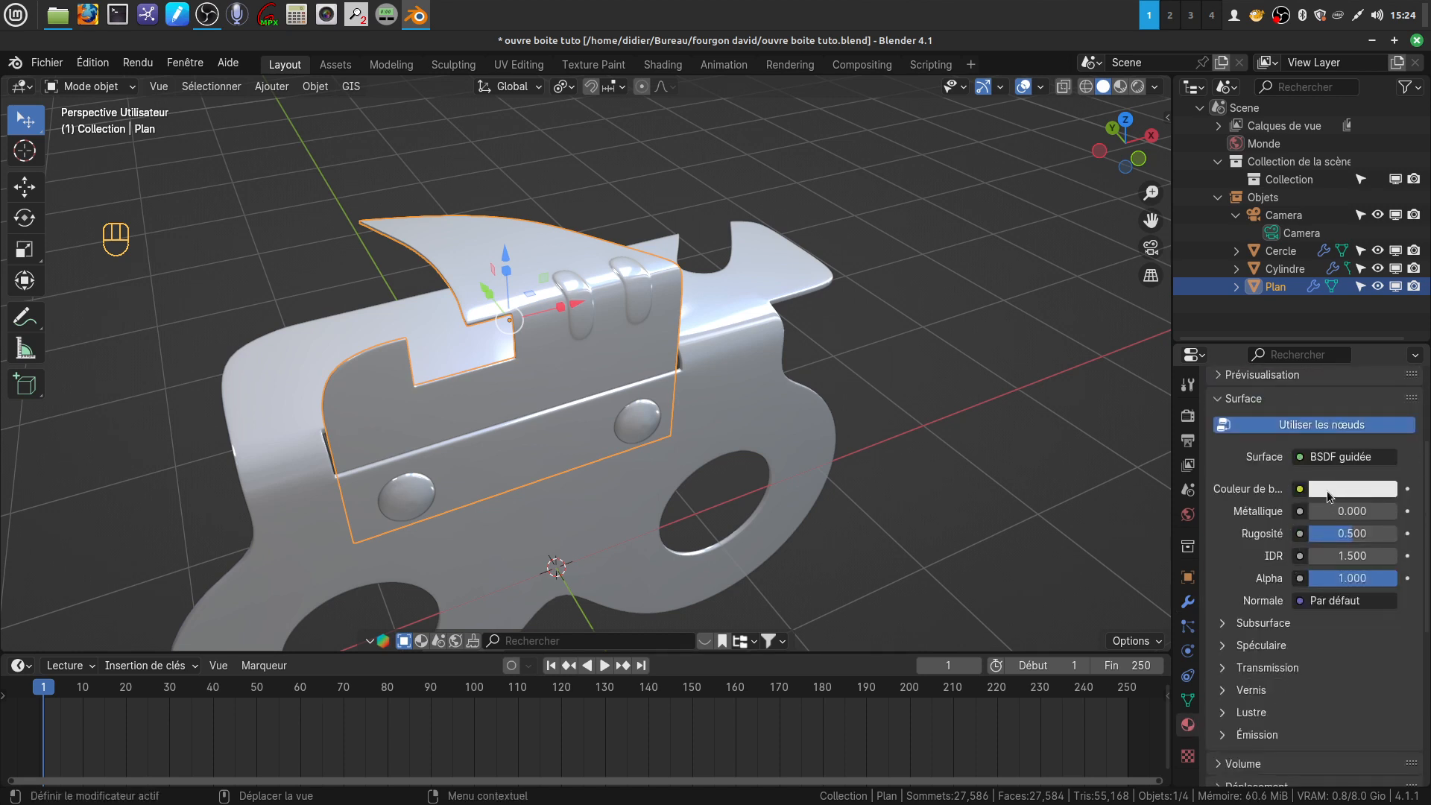
pyautogui.moveTo(1311, 513); pyautogui.dragTo(1401, 513)
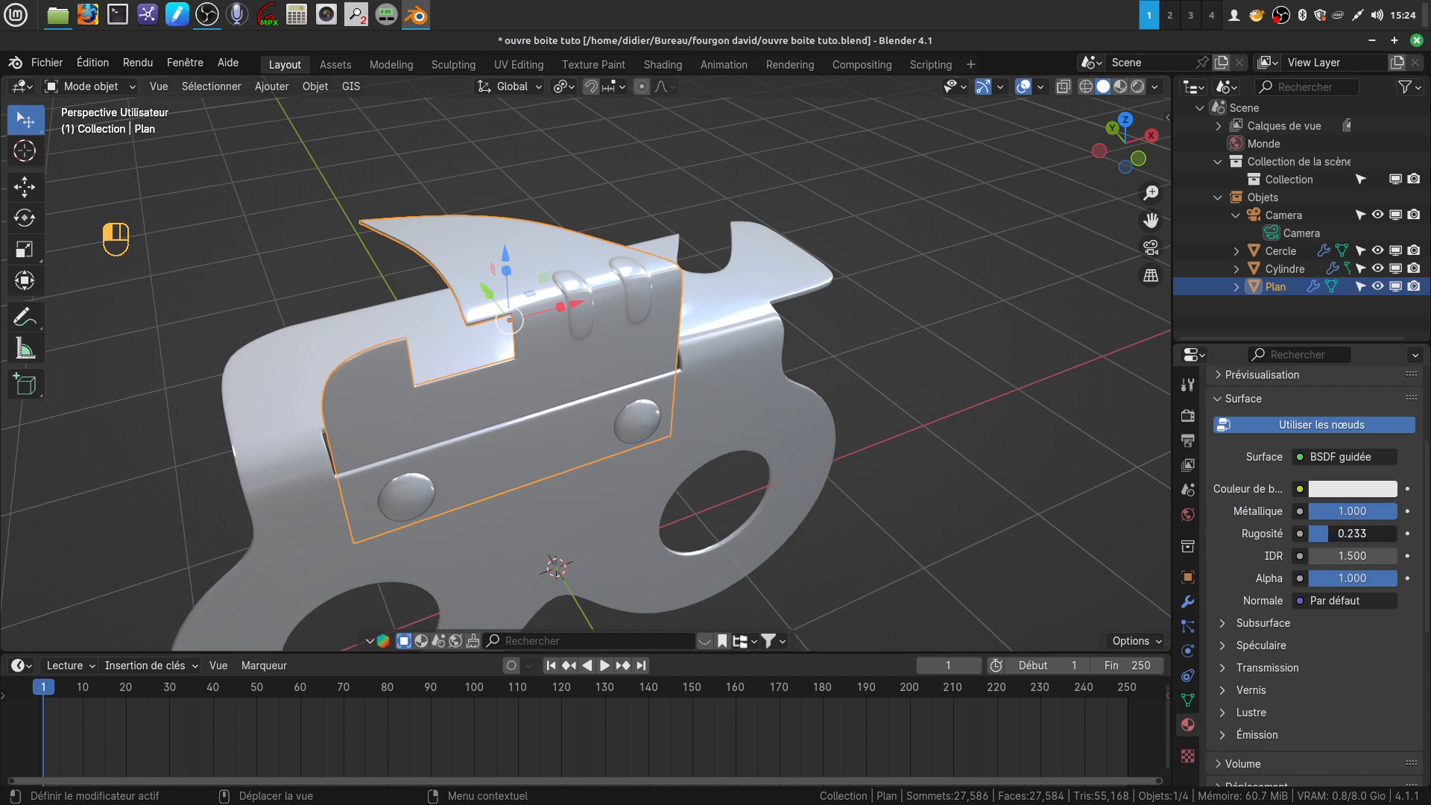
pyautogui.moveTo(1350, 533); pyautogui.dragTo(1350, 548)
# Set the bent part's base color to a very dark blue, switch the viewport to rendered shading and deselect everything
pyautogui.click(1336, 489)
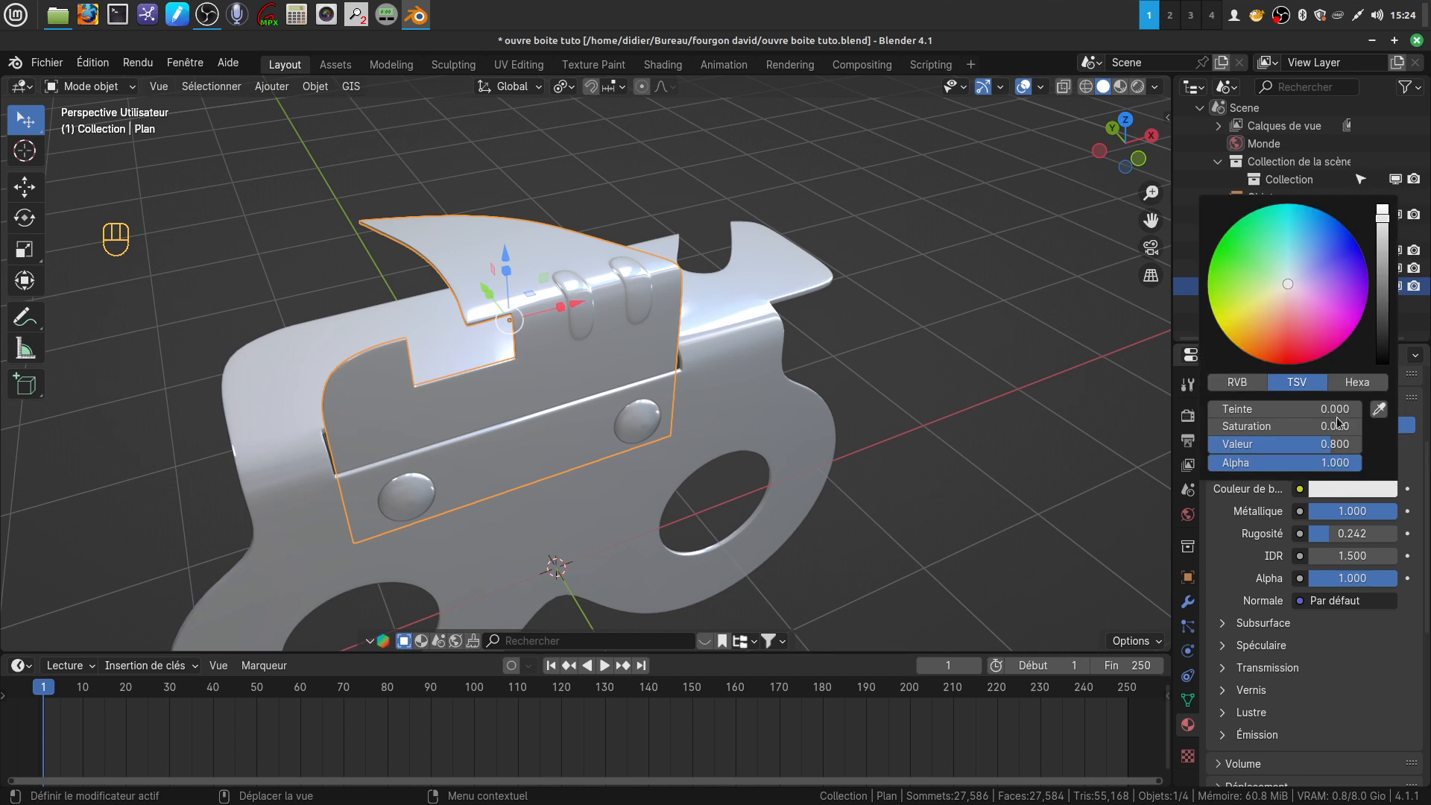
pyautogui.moveTo(1288, 287); pyautogui.dragTo(1383, 339)
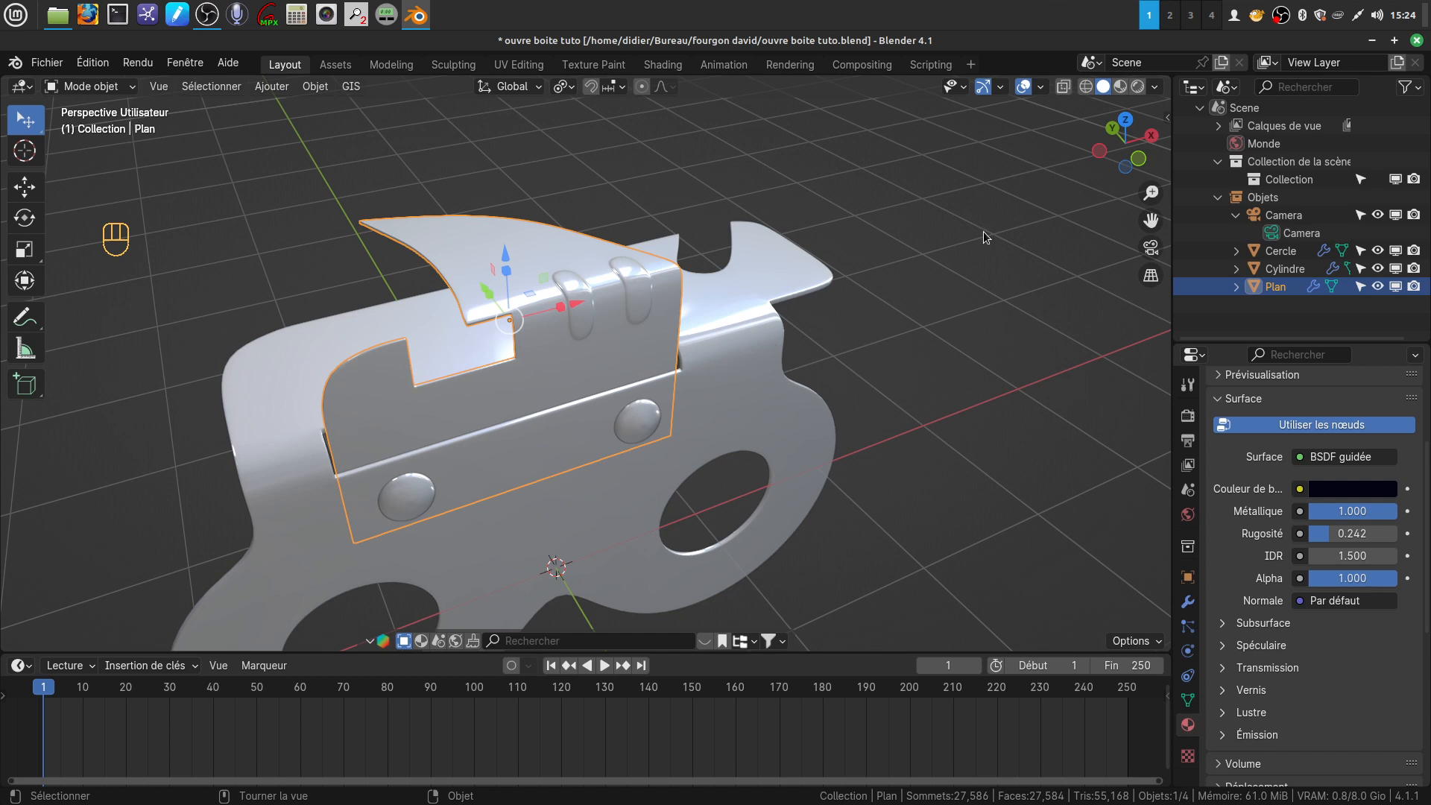
pyautogui.click(1138, 86)
pyautogui.click(966, 346)
pyautogui.moveTo(645, 370)
pyautogui.mouseDown(button='middle')
pyautogui.moveTo(635, 261)
pyautogui.moveTo(741, 337)
pyautogui.moveTo(743, 374)
pyautogui.moveTo(542, 293)
pyautogui.moveTo(516, 219)
pyautogui.moveTo(687, 237)
pyautogui.moveTo(664, 315)
pyautogui.moveTo(550, 303)
pyautogui.mouseUp(button='middle')
pyautogui.moveTo(645, 323); pyautogui.dragTo(798, 390, button='middle')
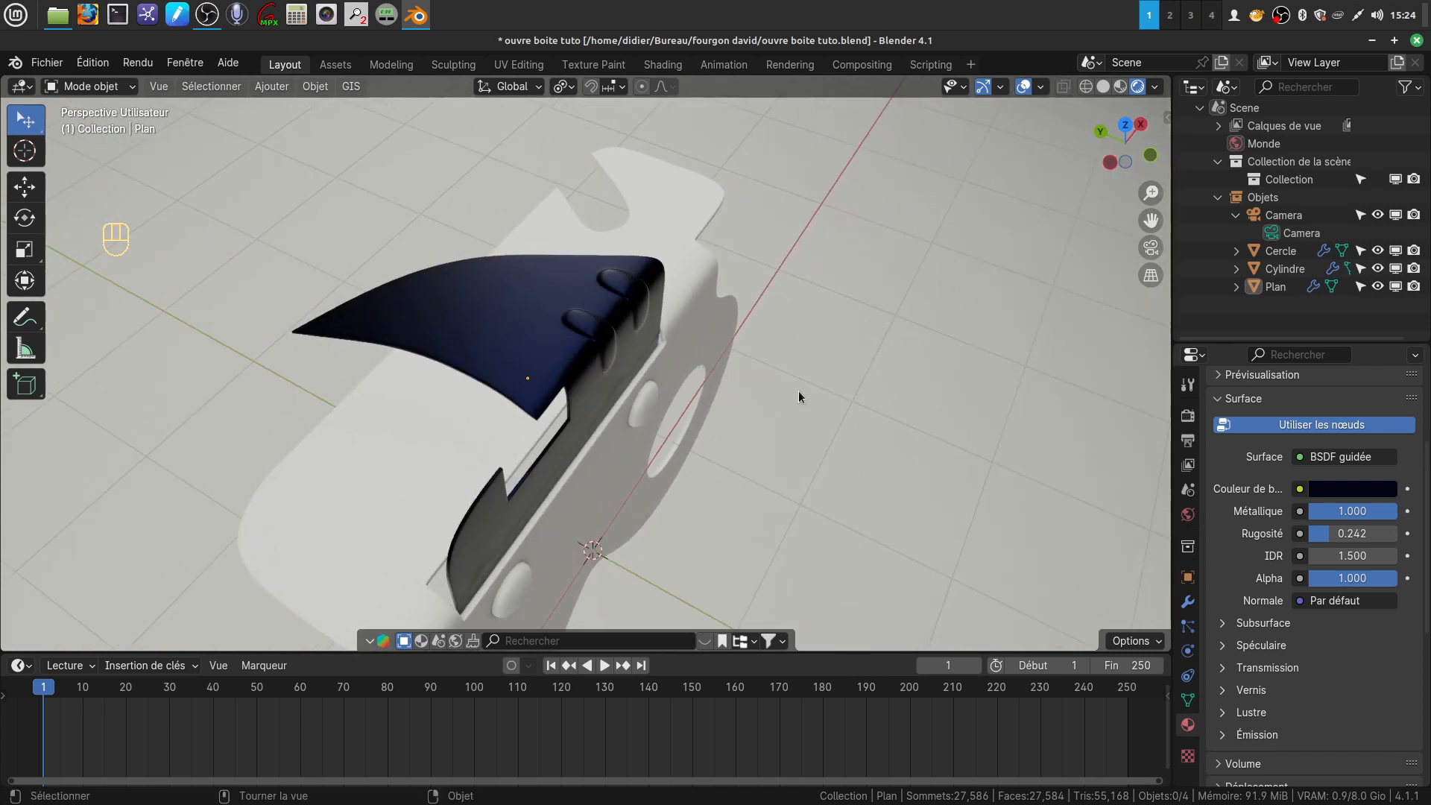
# Darken the bent part's base color to a value of 0.003, keeping its blue hue
pyautogui.click(1332, 491)
pyautogui.click(1385, 359)
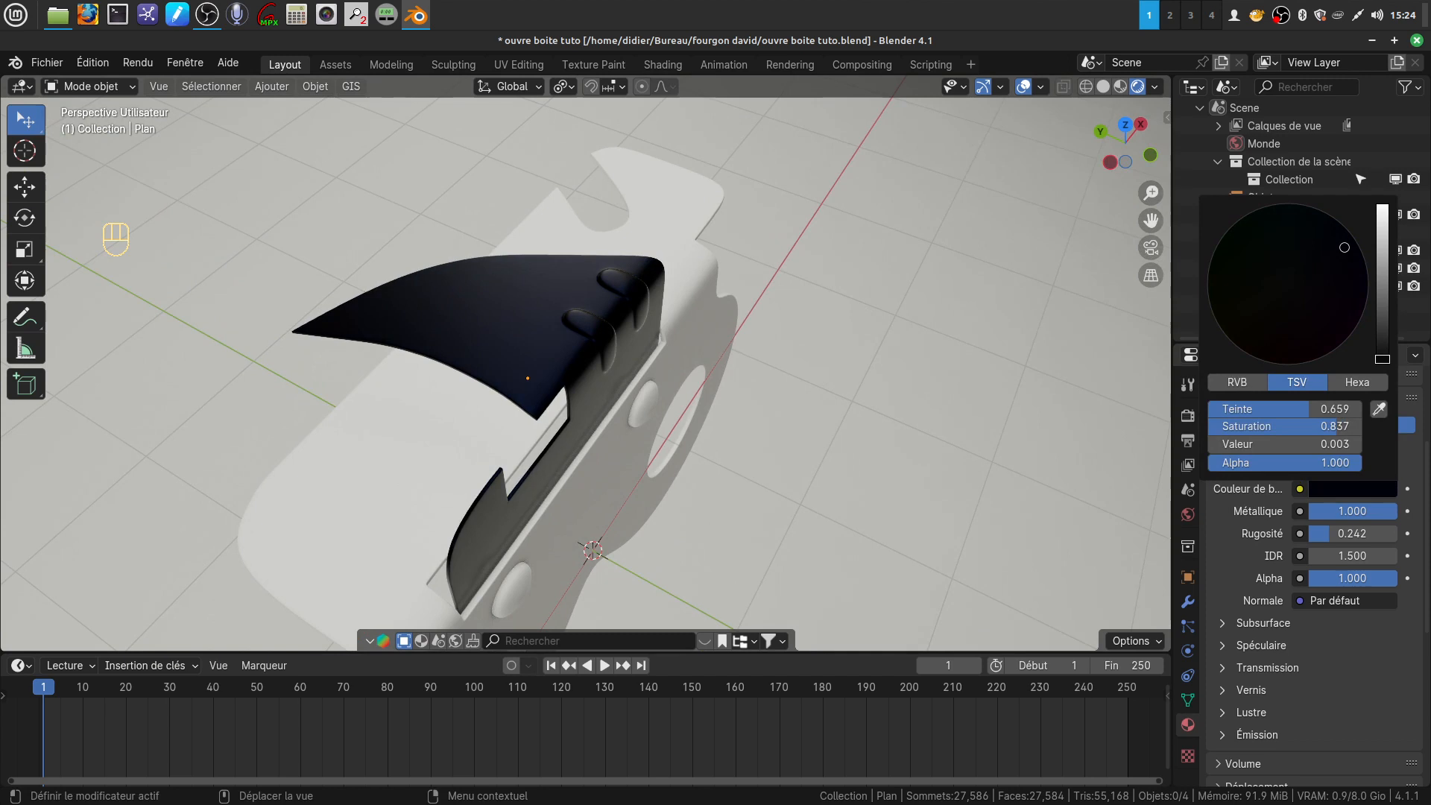
pyautogui.moveTo(686, 409); pyautogui.dragTo(508, 340, button='middle')
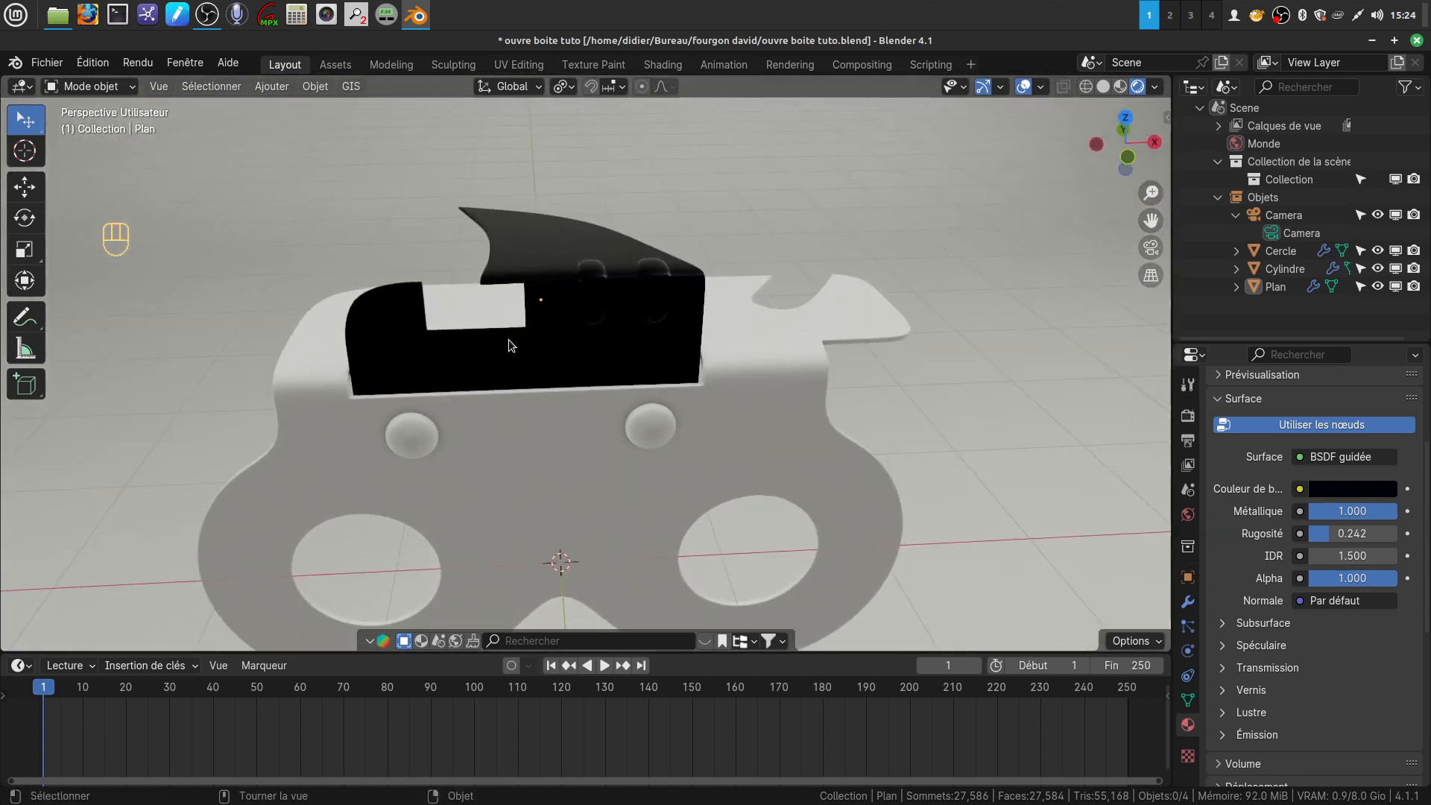
# Give the main plate with the two finger holes a new material with Metallic 0.992 and Roughness 0.100, and deselect it
pyautogui.scroll(-3, 508, 344)
pyautogui.keyDown('shift'); pyautogui.moveTo(591, 355); pyautogui.dragTo(658, 339, button='middle'); pyautogui.keyUp('shift')
pyautogui.keyDown('shift'); pyautogui.moveTo(585, 326); pyautogui.dragTo(593, 281, button='middle'); pyautogui.keyUp('shift')
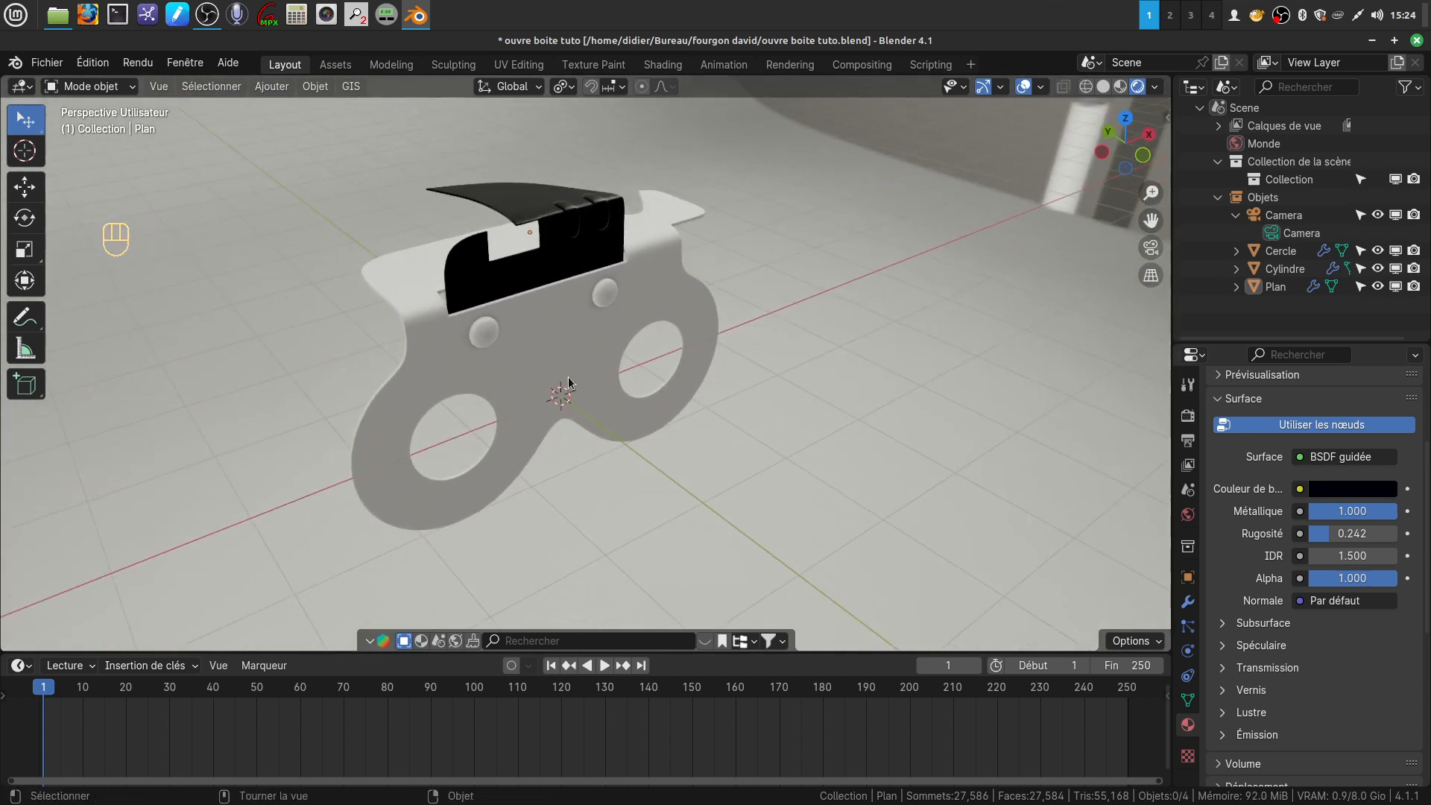
pyautogui.click(567, 377)
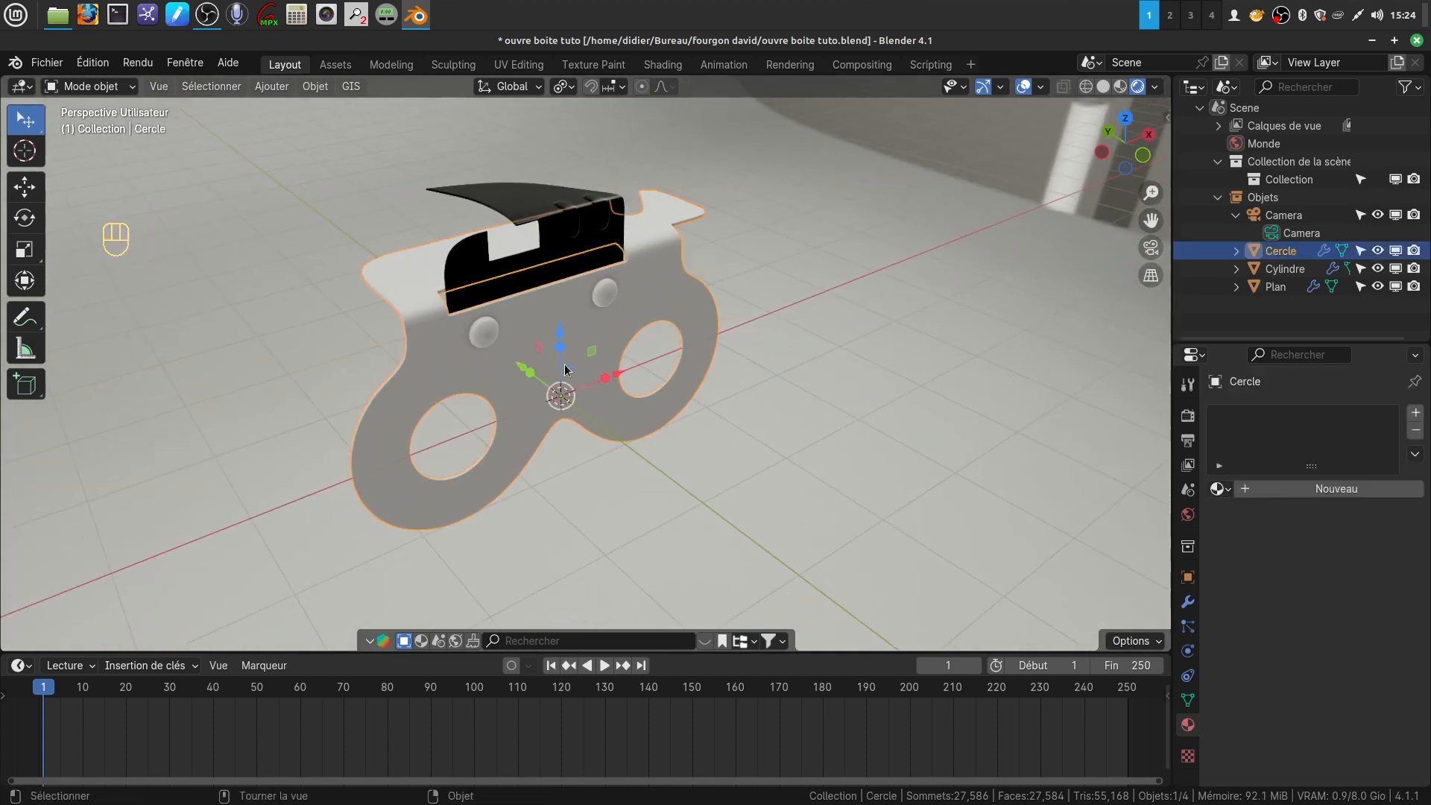
pyautogui.click(1320, 486)
pyautogui.scroll(-2, 1237, 551)
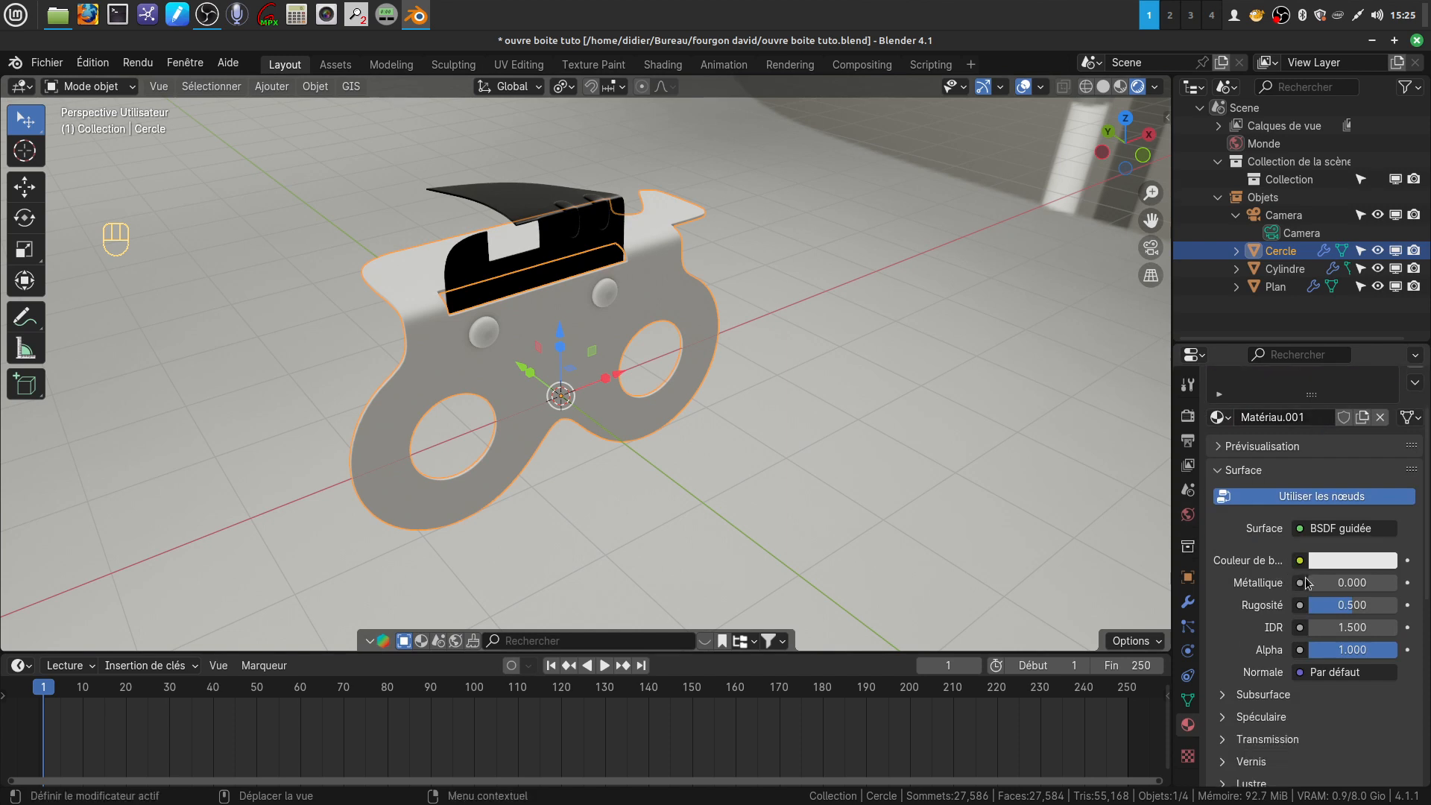
pyautogui.moveTo(1334, 583)
pyautogui.moveTo(1334, 583); pyautogui.dragTo(1314, 604)
pyautogui.moveTo(582, 382); pyautogui.dragTo(629, 405, button='middle')
pyautogui.hotkey('alt', 'a')
# Give the two rivets a new material with Metallic 1.000 and Roughness 0.275
pyautogui.scroll(3, 592, 465)
pyautogui.moveTo(591, 465); pyautogui.dragTo(477, 306, button='middle')
pyautogui.moveTo(339, 453); pyautogui.dragTo(524, 356, button='middle')
pyautogui.click(449, 345)
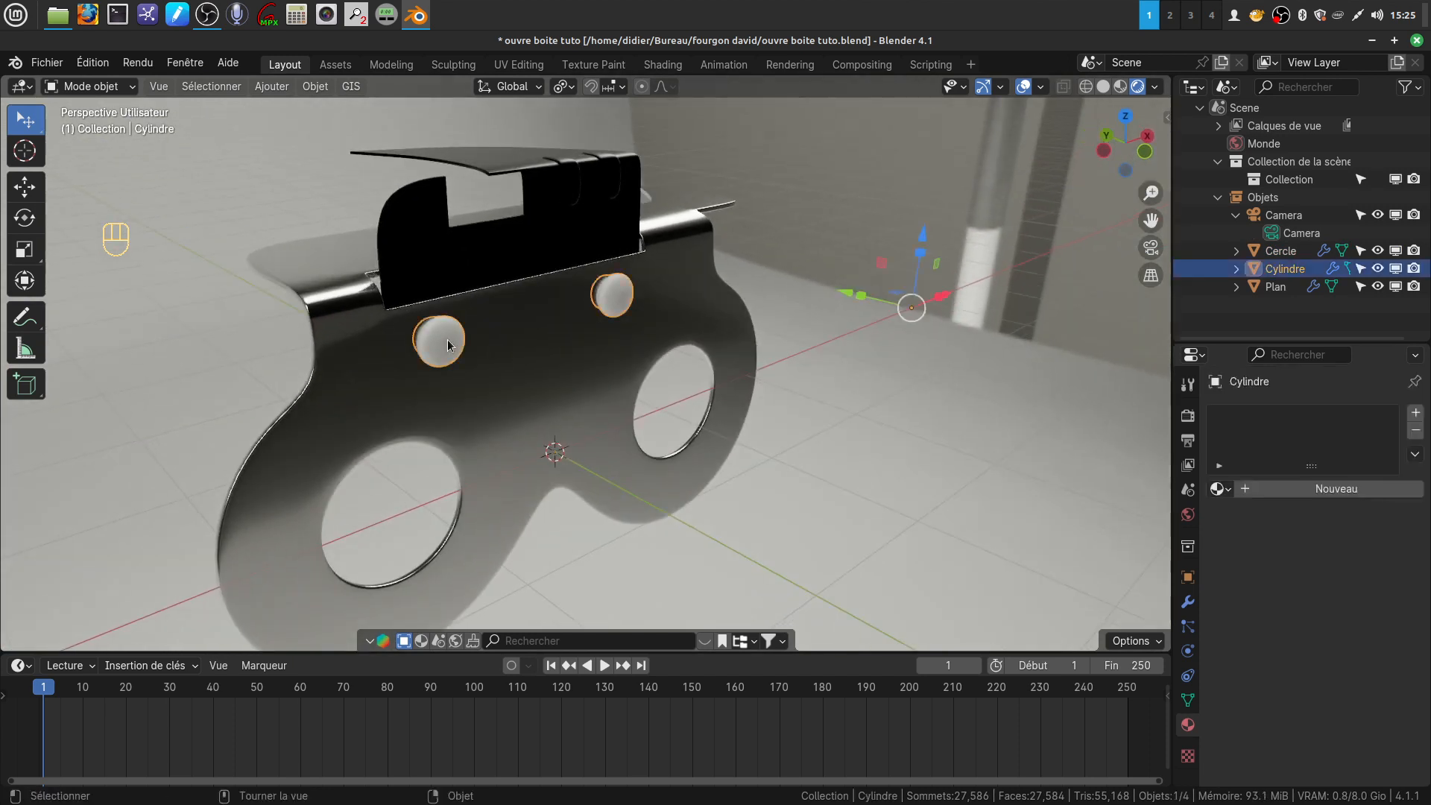
pyautogui.click(1294, 489)
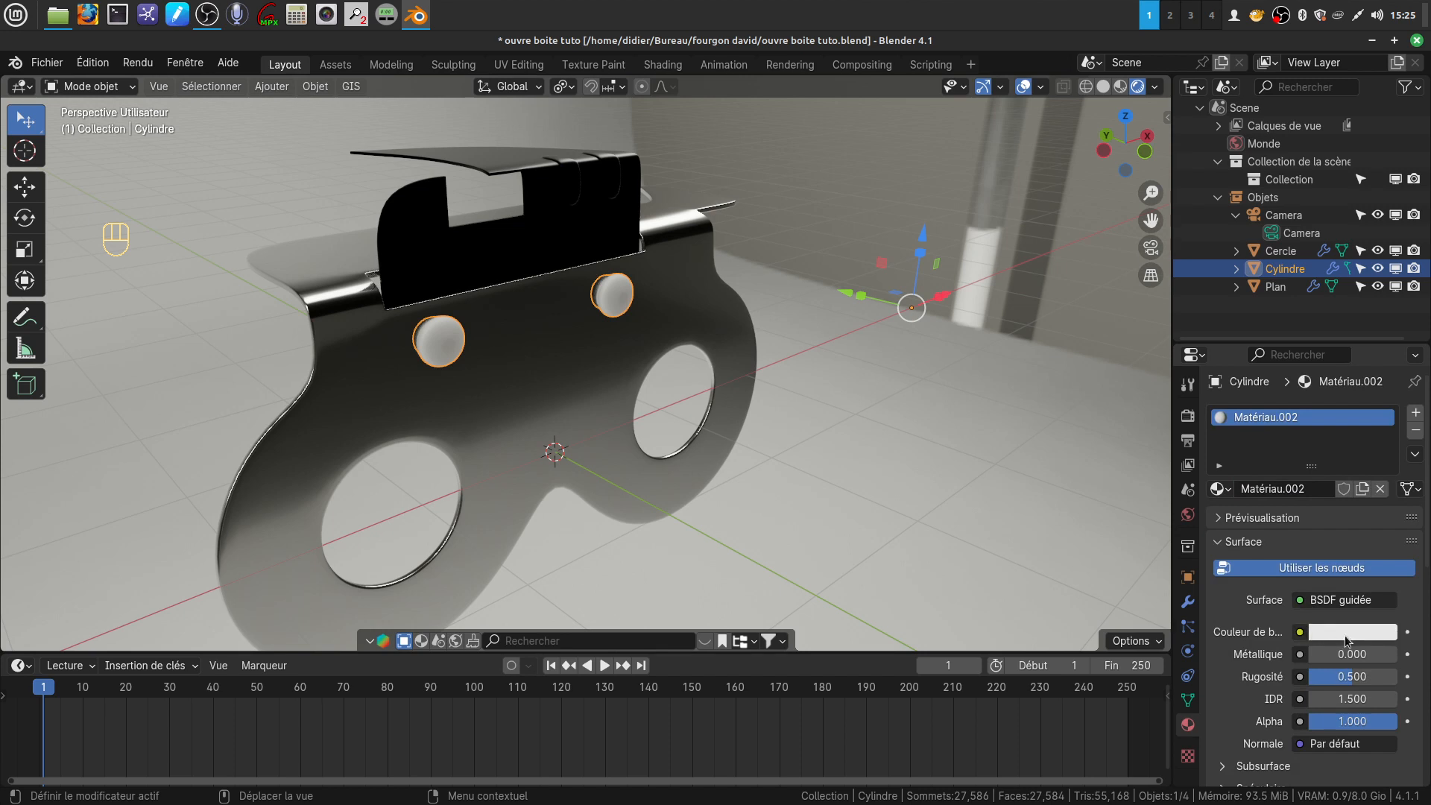
pyautogui.moveTo(1334, 653)
pyautogui.mouseDown()
pyautogui.moveTo(1400, 657)
pyautogui.moveTo(1340, 676)
pyautogui.mouseUp()
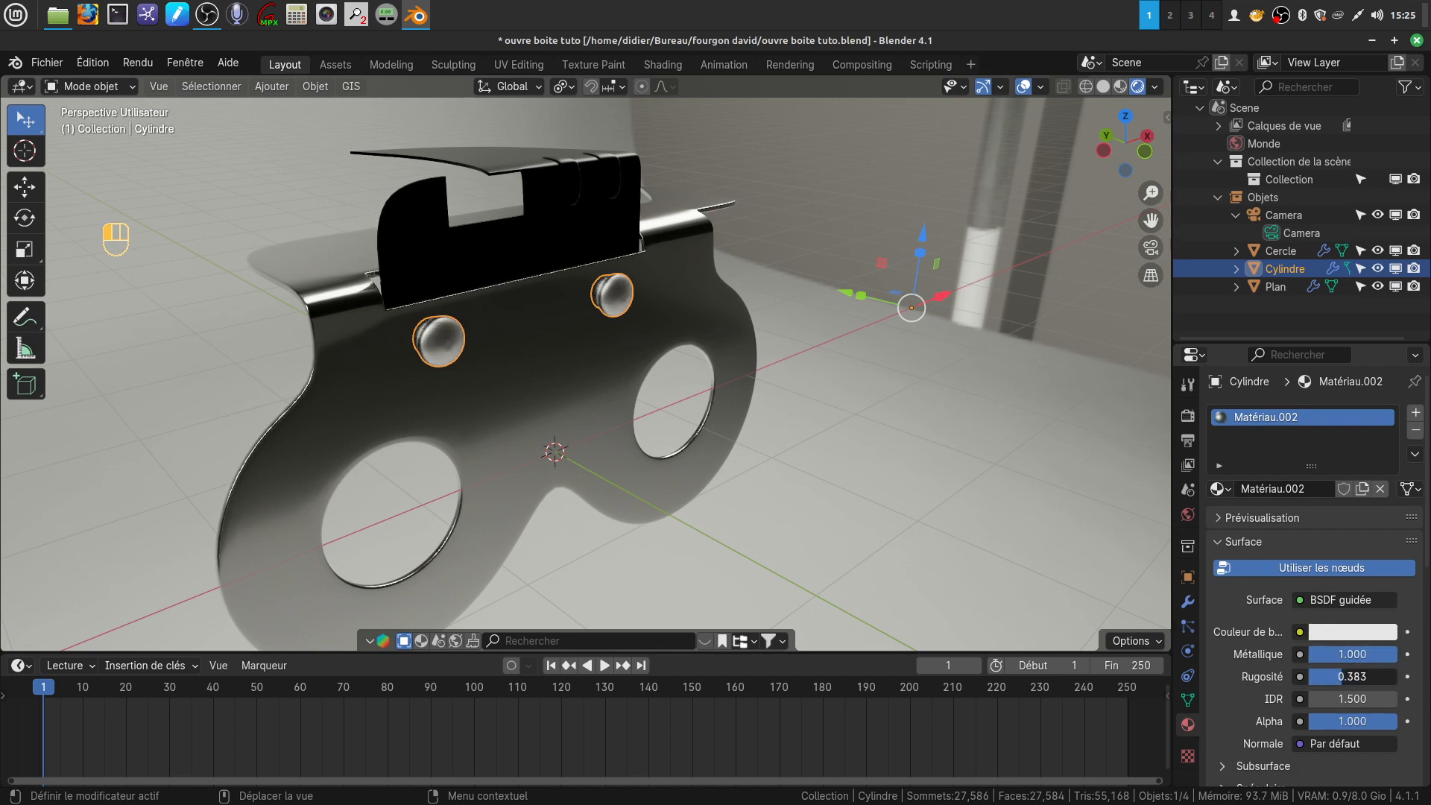
pyautogui.click(831, 426)
pyautogui.moveTo(830, 427); pyautogui.dragTo(686, 457, button='middle')
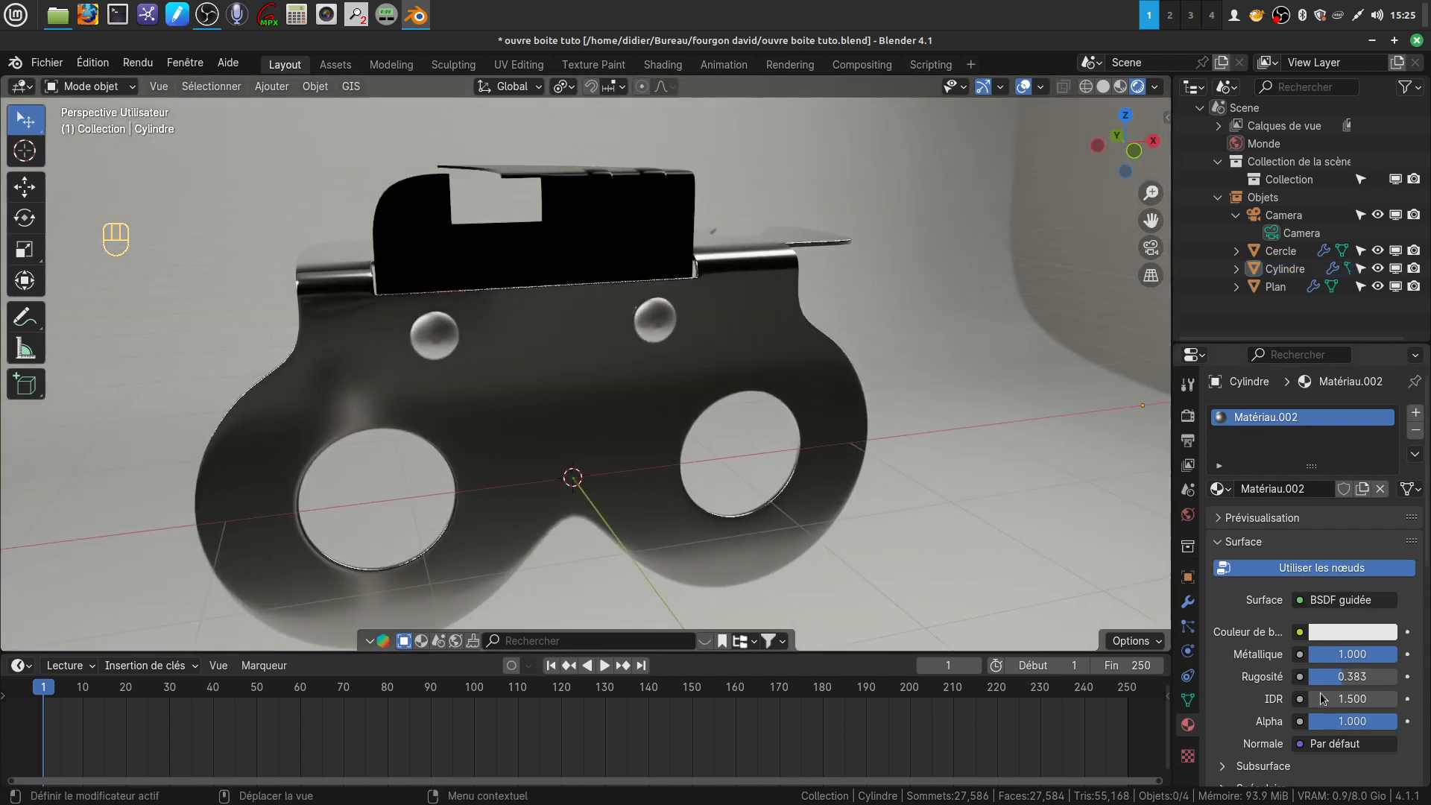
pyautogui.moveTo(1352, 676); pyautogui.dragTo(1336, 676)
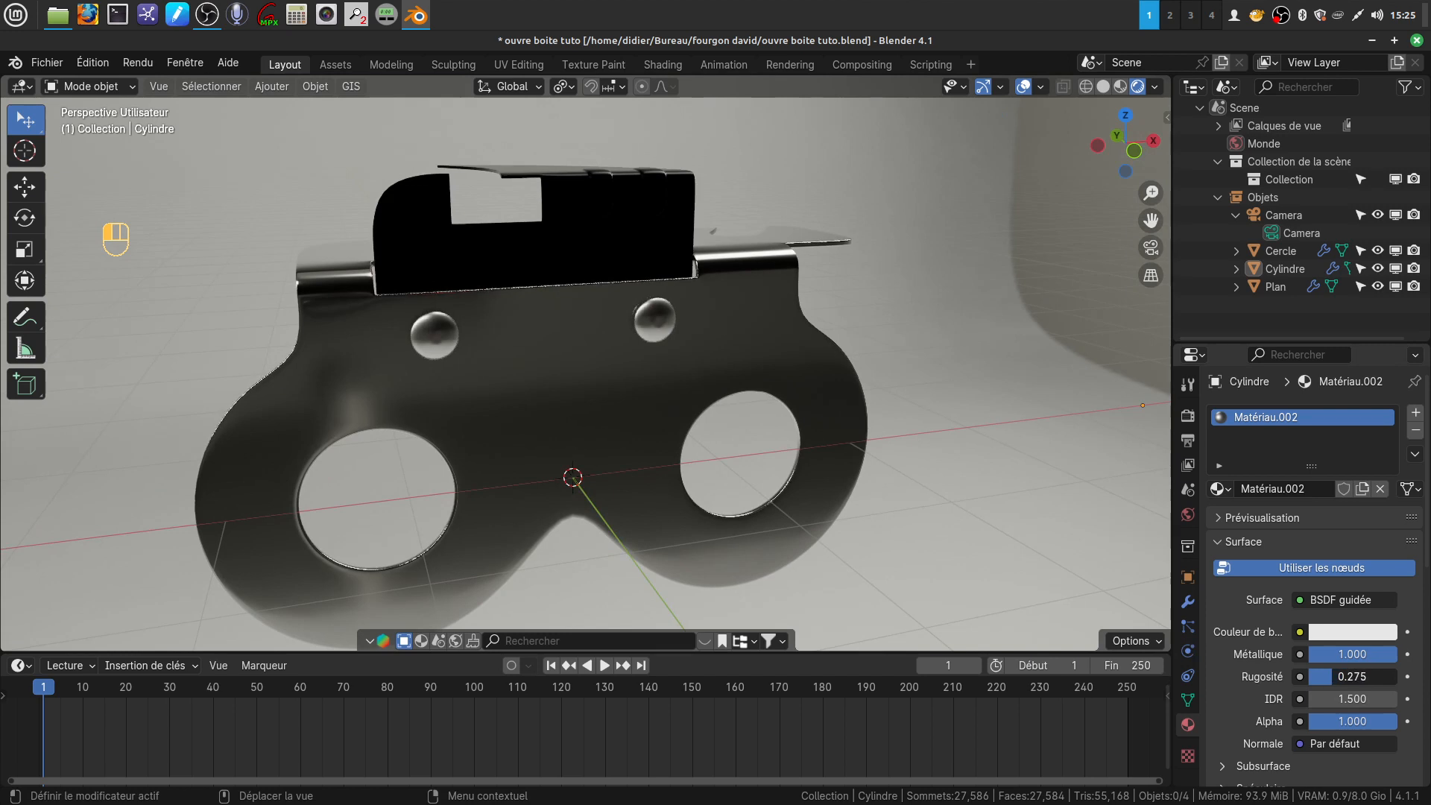
# Split the 3D viewport into two side-by-side areas and frame the can opener in the rendered one
pyautogui.moveTo(894, 381); pyautogui.dragTo(655, 316, button='middle')
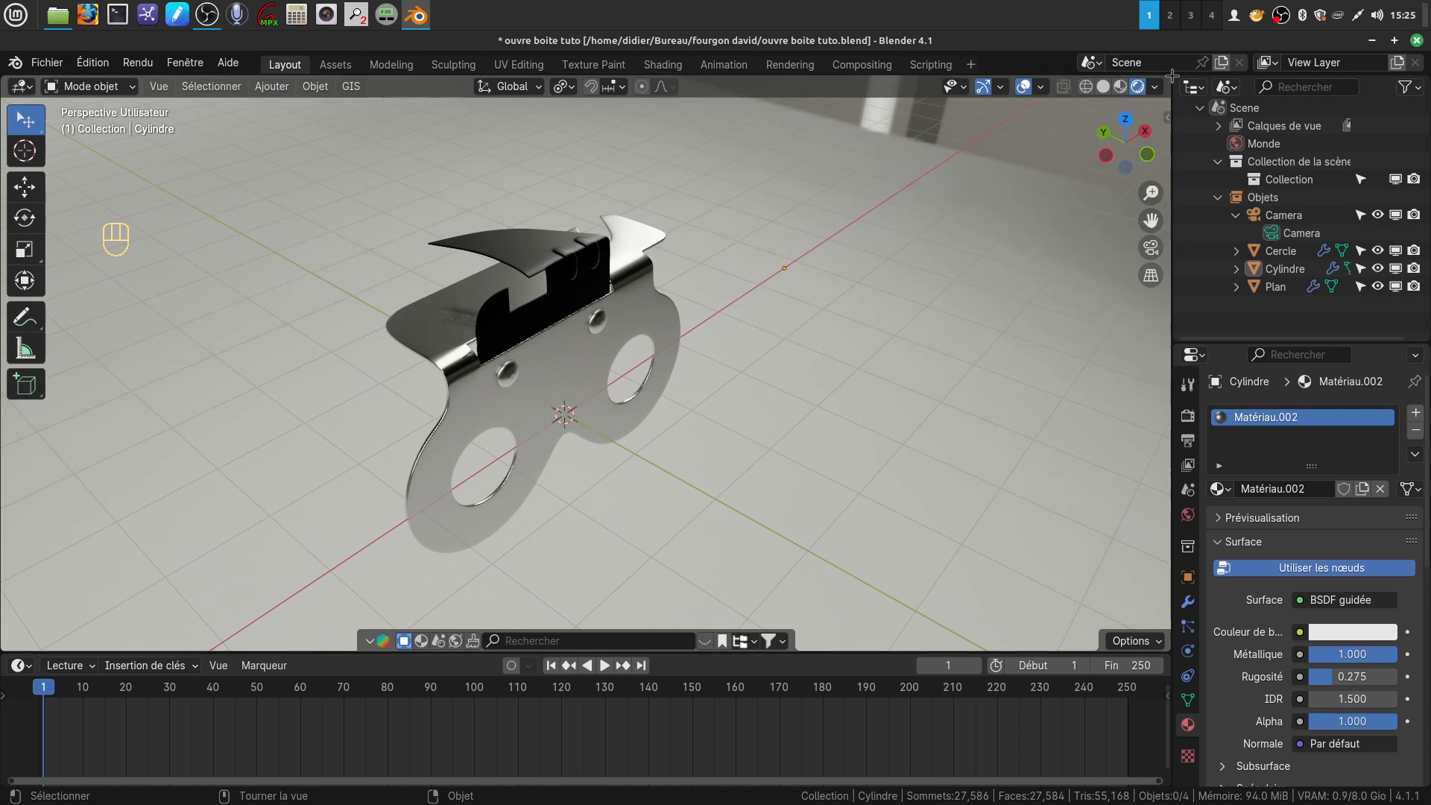
pyautogui.moveTo(1167, 74); pyautogui.dragTo(456, 224)
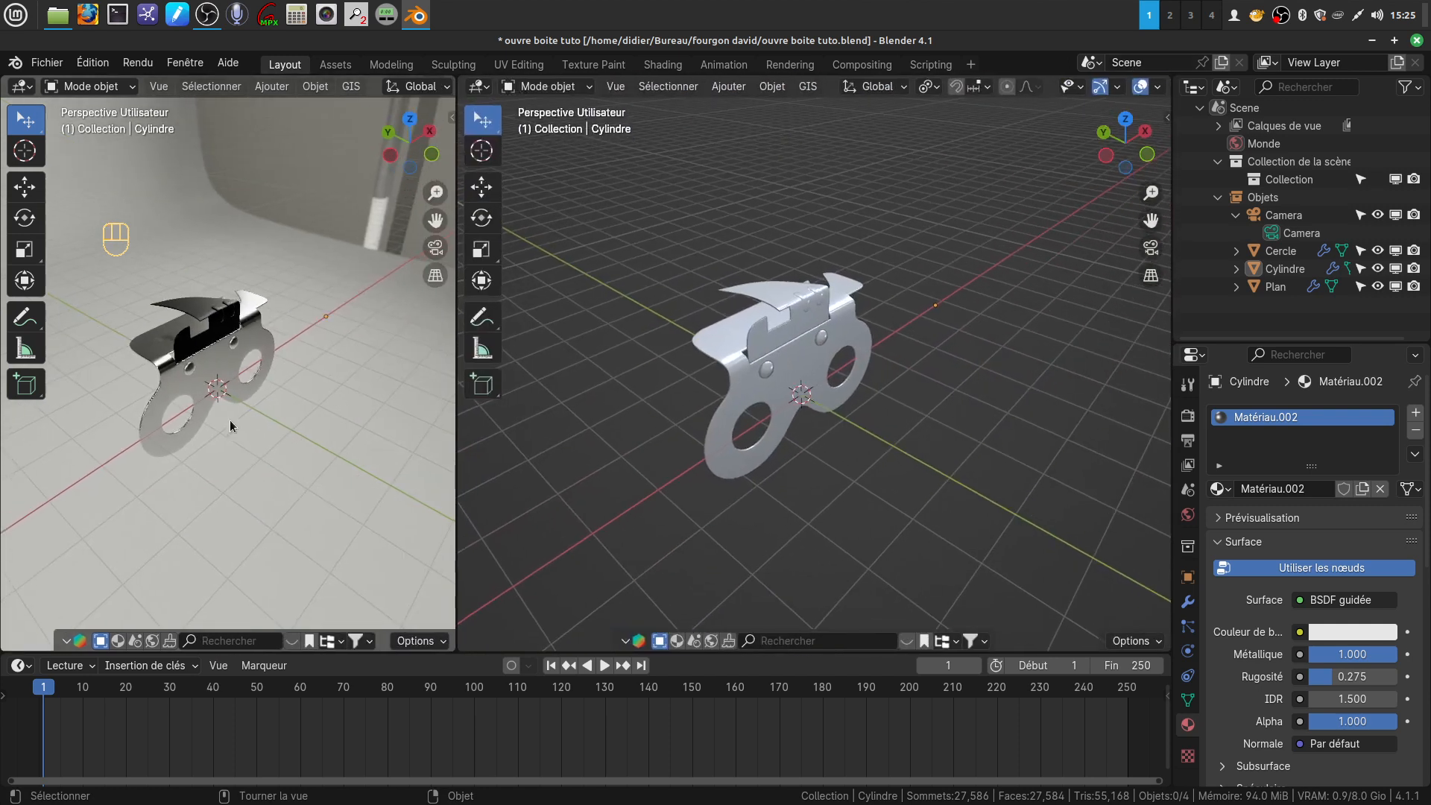
pyautogui.scroll(2, 231, 403)
pyautogui.moveTo(229, 403); pyautogui.dragTo(169, 374, button='middle')
pyautogui.keyDown('shift'); pyautogui.moveTo(225, 440); pyautogui.dragTo(303, 425, button='middle'); pyautogui.keyUp('shift')
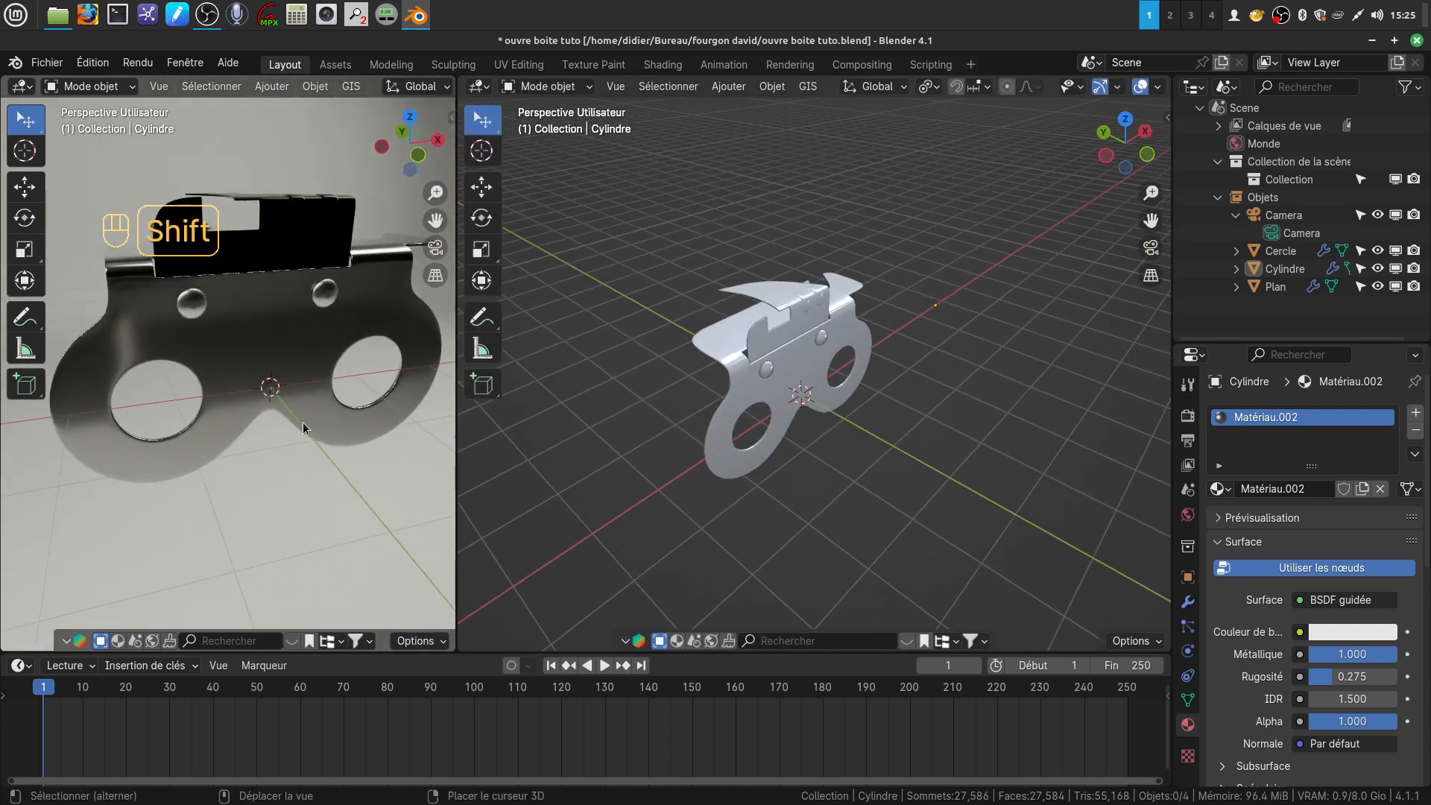
pyautogui.moveTo(455, 449); pyautogui.dragTo(527, 440)
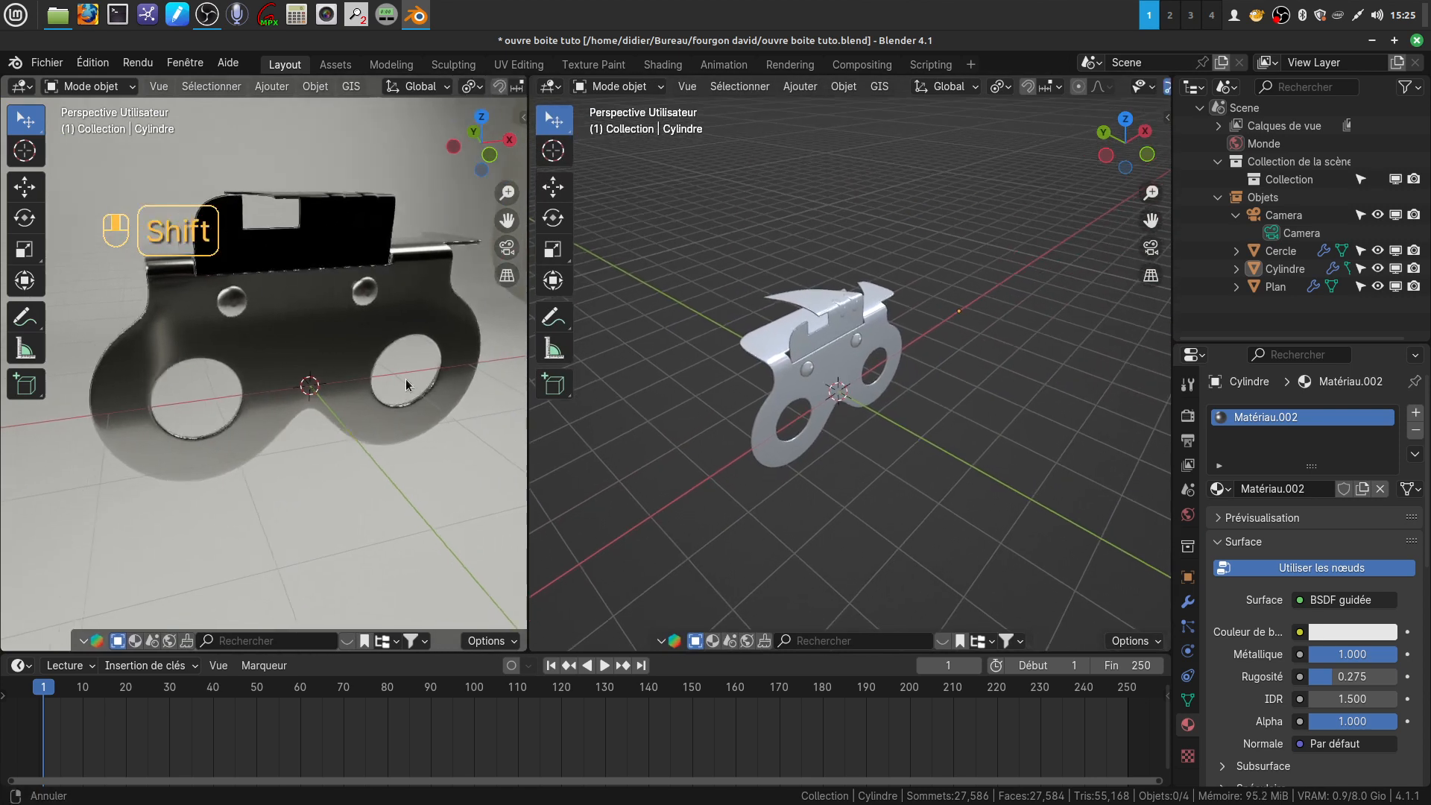
pyautogui.keyDown('shift'); pyautogui.moveTo(276, 350); pyautogui.dragTo(333, 365, button='middle'); pyautogui.keyUp('shift')
pyautogui.moveTo(319, 368); pyautogui.dragTo(347, 387, button='middle')
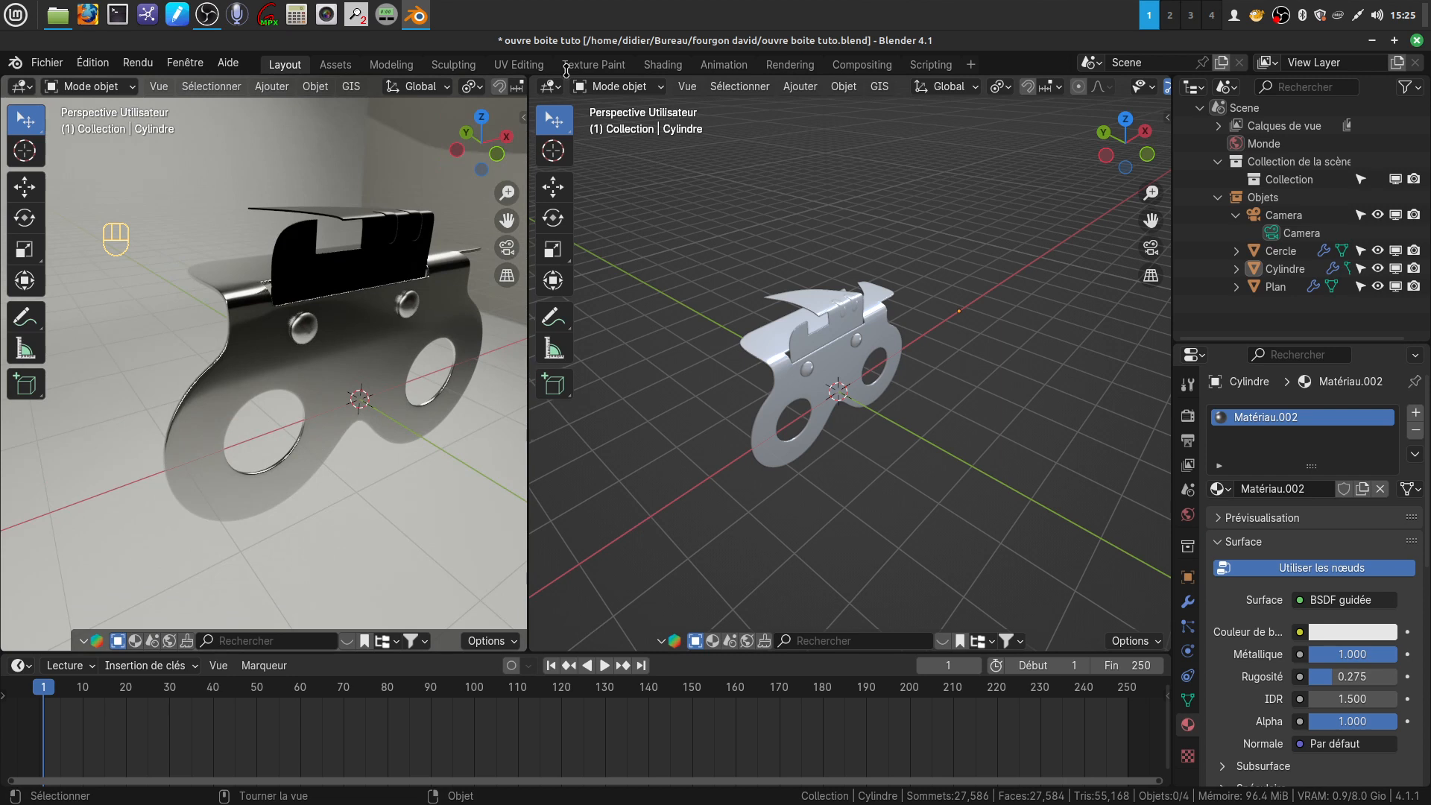
# Turn the solid-shaded viewport into a Shader Editor, hide its sidebar and frame the material nodes
pyautogui.click(555, 93)
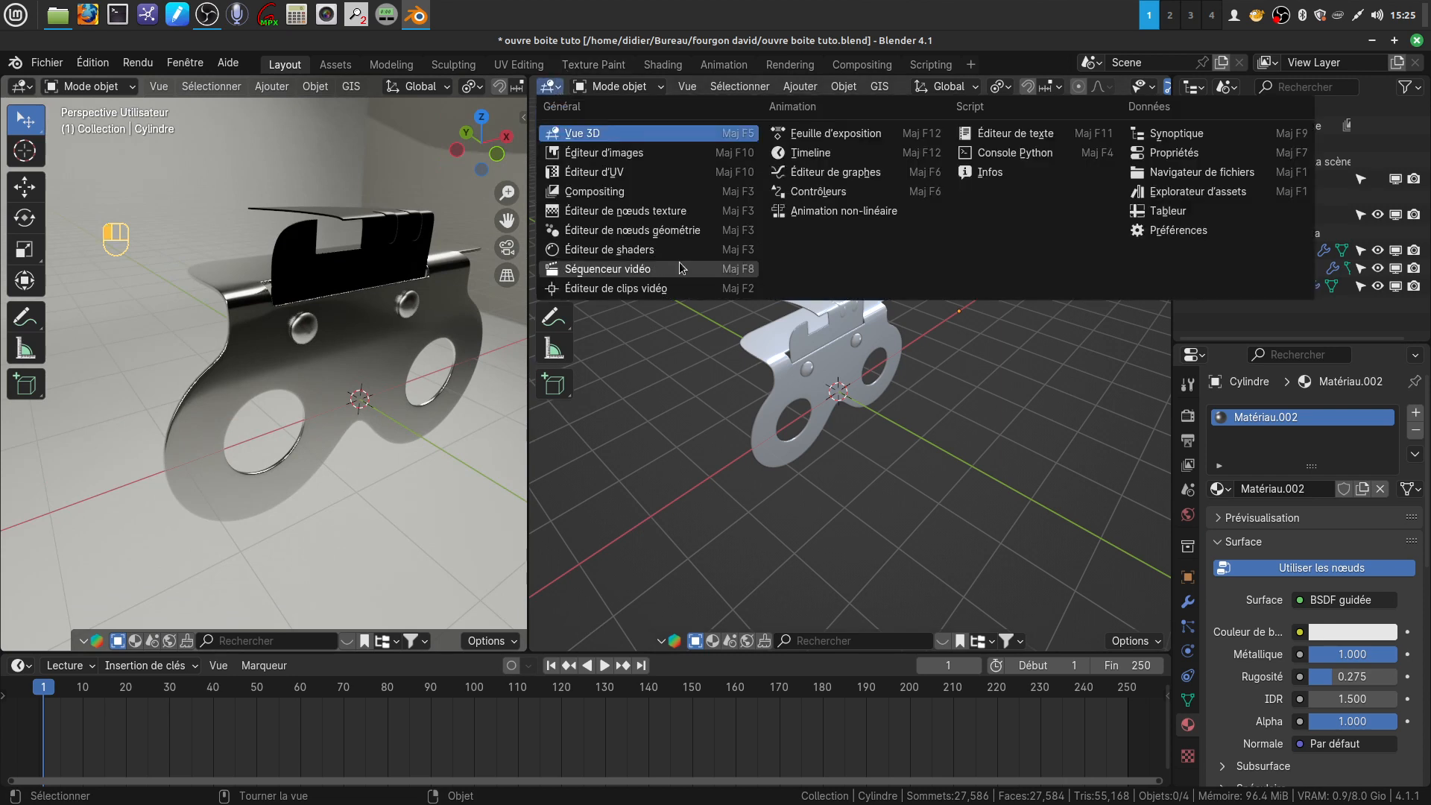
pyautogui.click(658, 254)
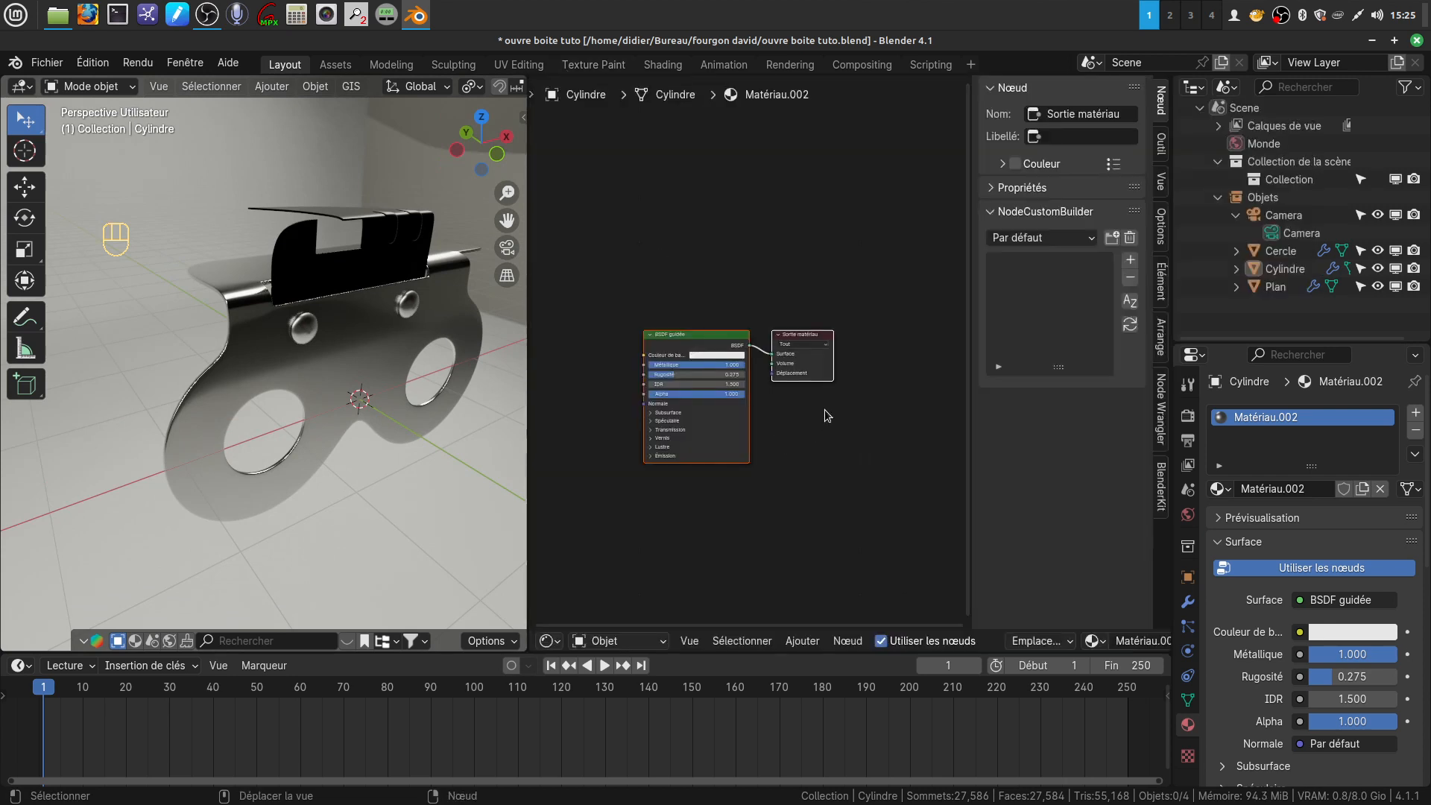
pyautogui.press('n')
pyautogui.moveTo(838, 433); pyautogui.dragTo(904, 337, button='middle')
pyautogui.scroll(4, 926, 476)
pyautogui.moveTo(889, 418); pyautogui.dragTo(966, 437, button='middle')
# Apply rotation and scale to the main plate, the bent part and the rivets
pyautogui.click(803, 641)
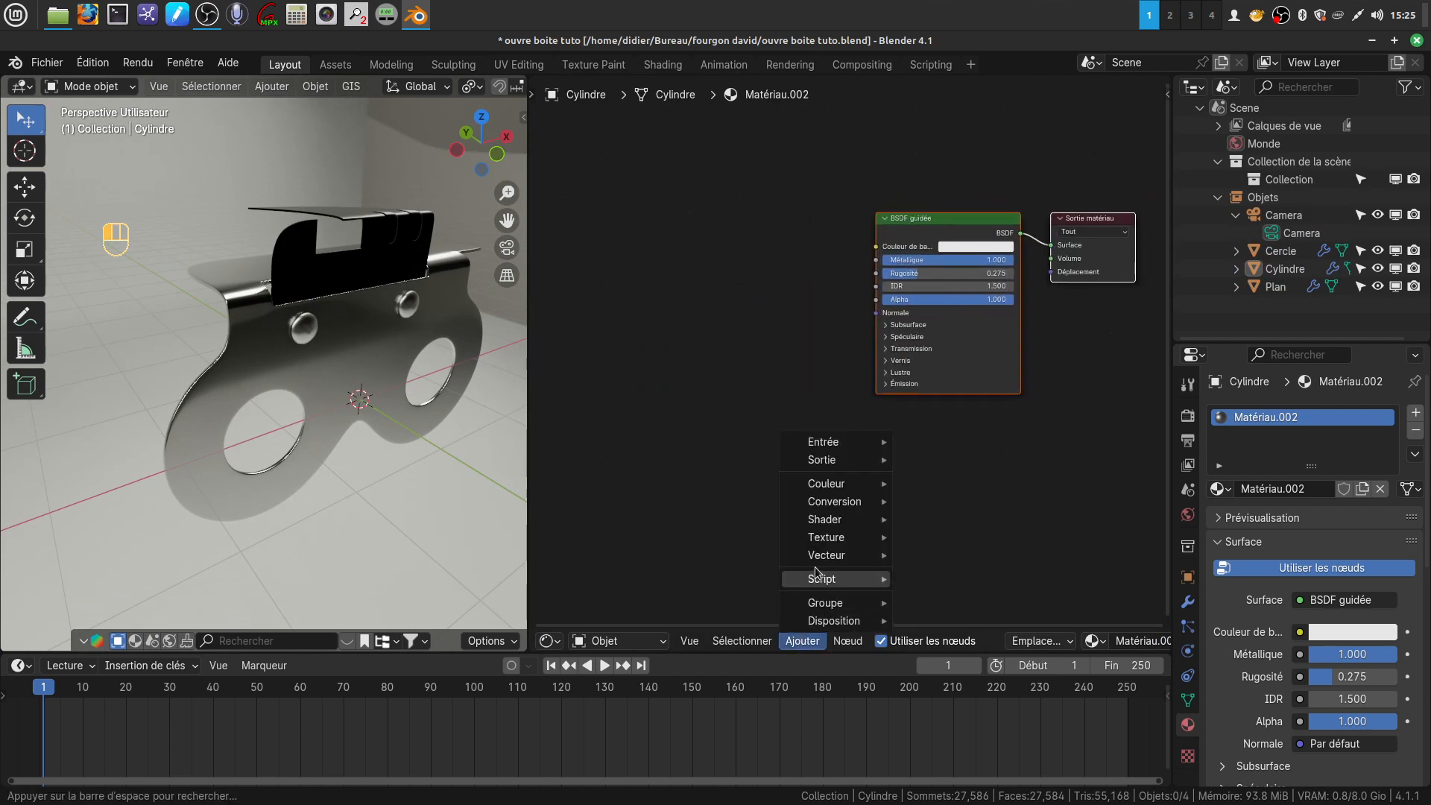
pyautogui.moveTo(817, 565)
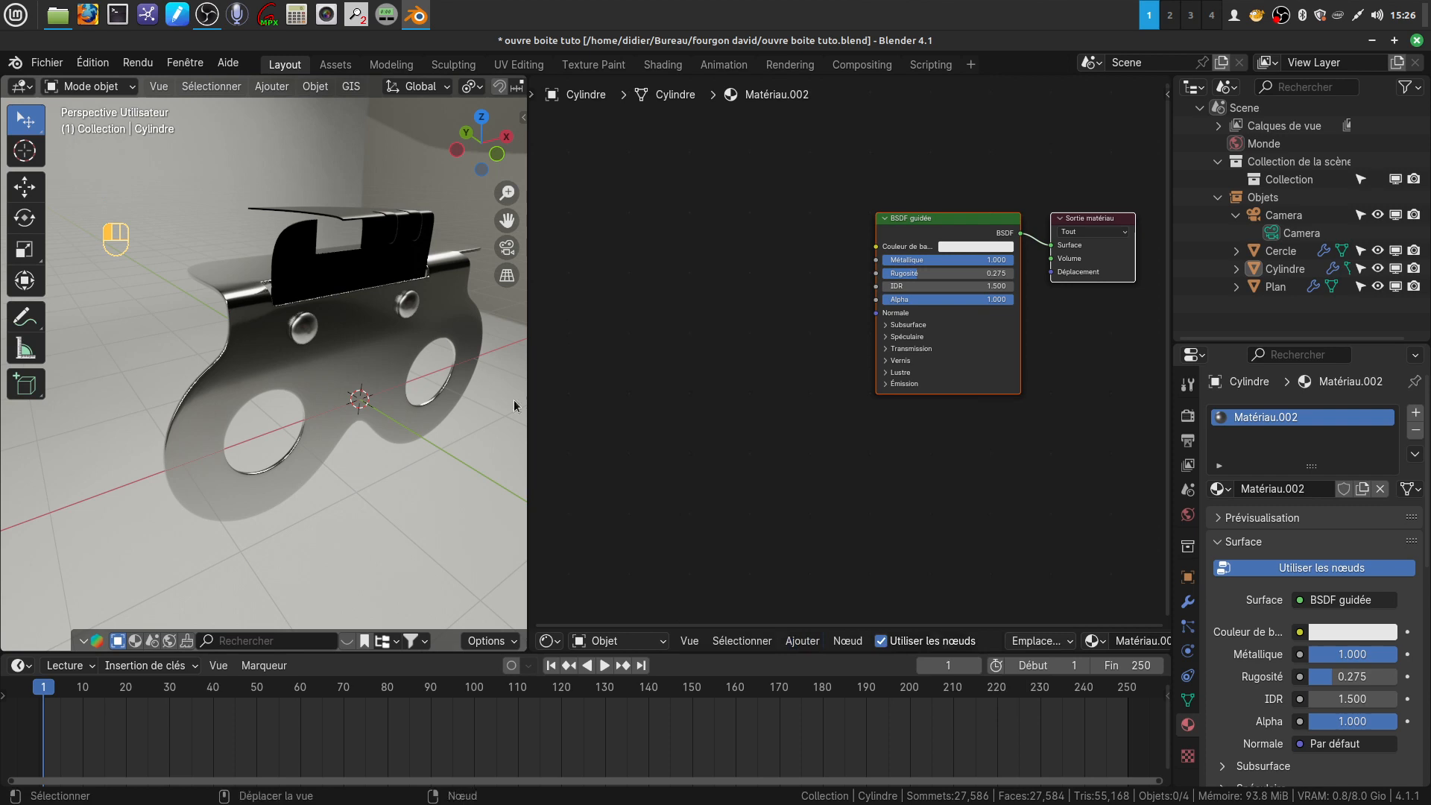
pyautogui.click(347, 351)
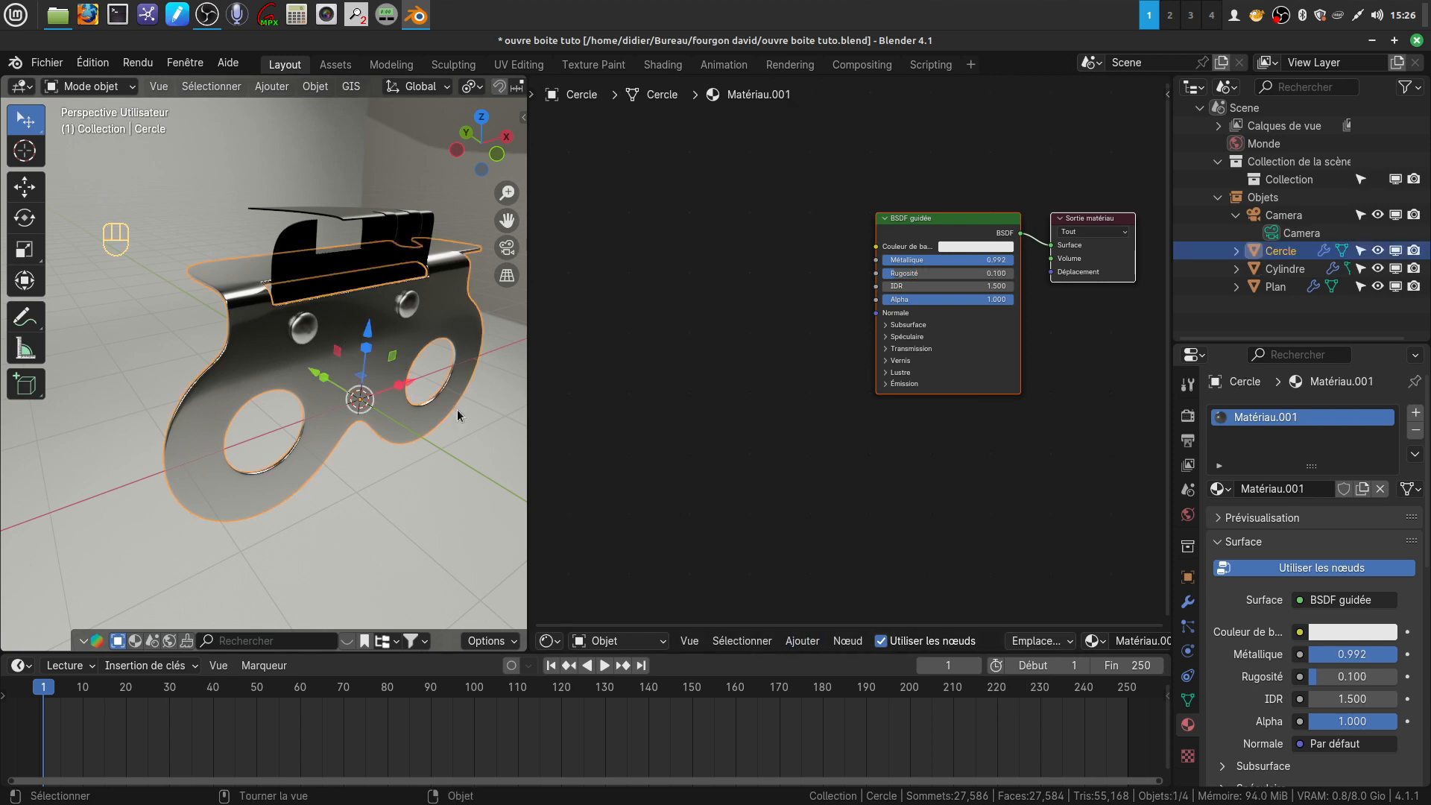
pyautogui.hotkey('ctrl', 'a')
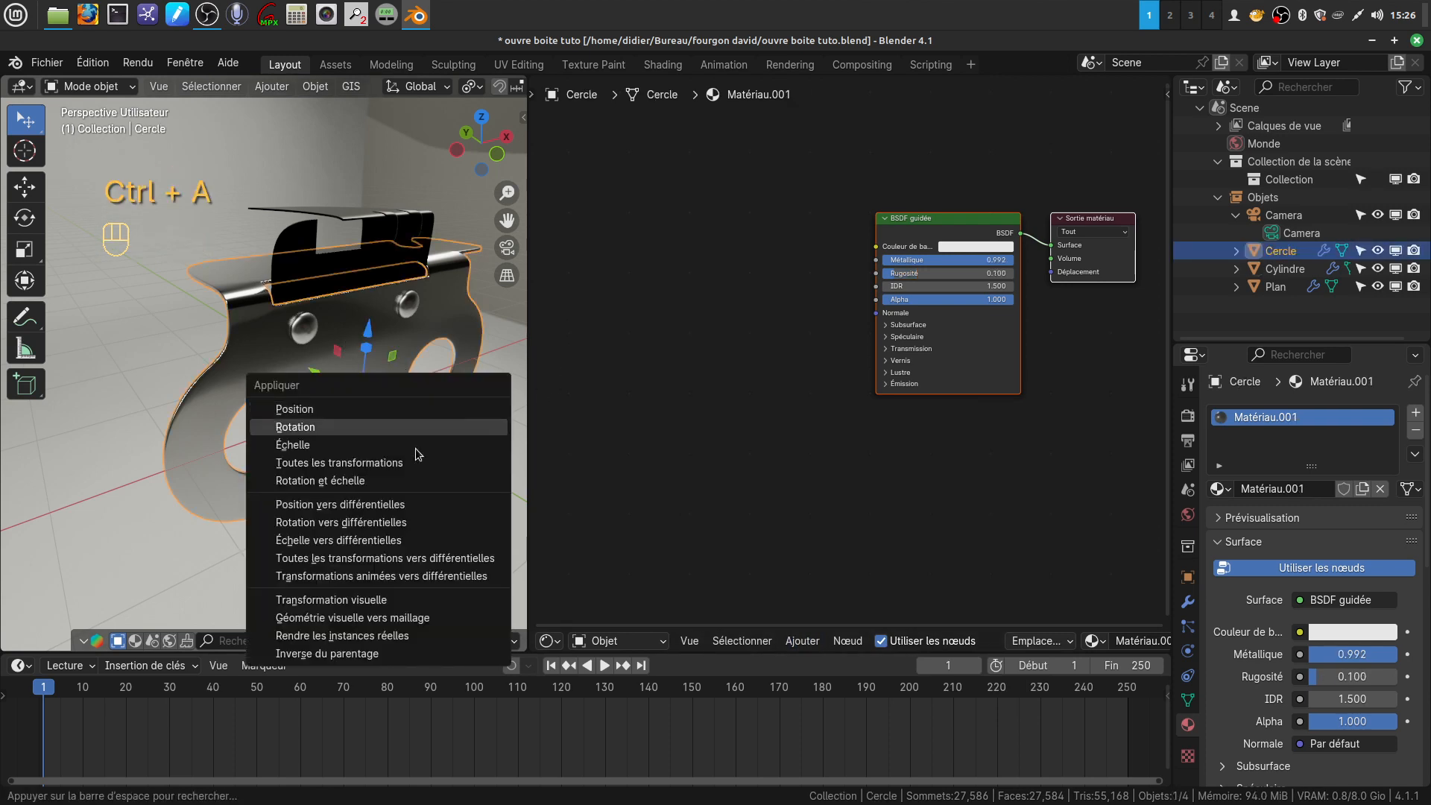
pyautogui.click(418, 483)
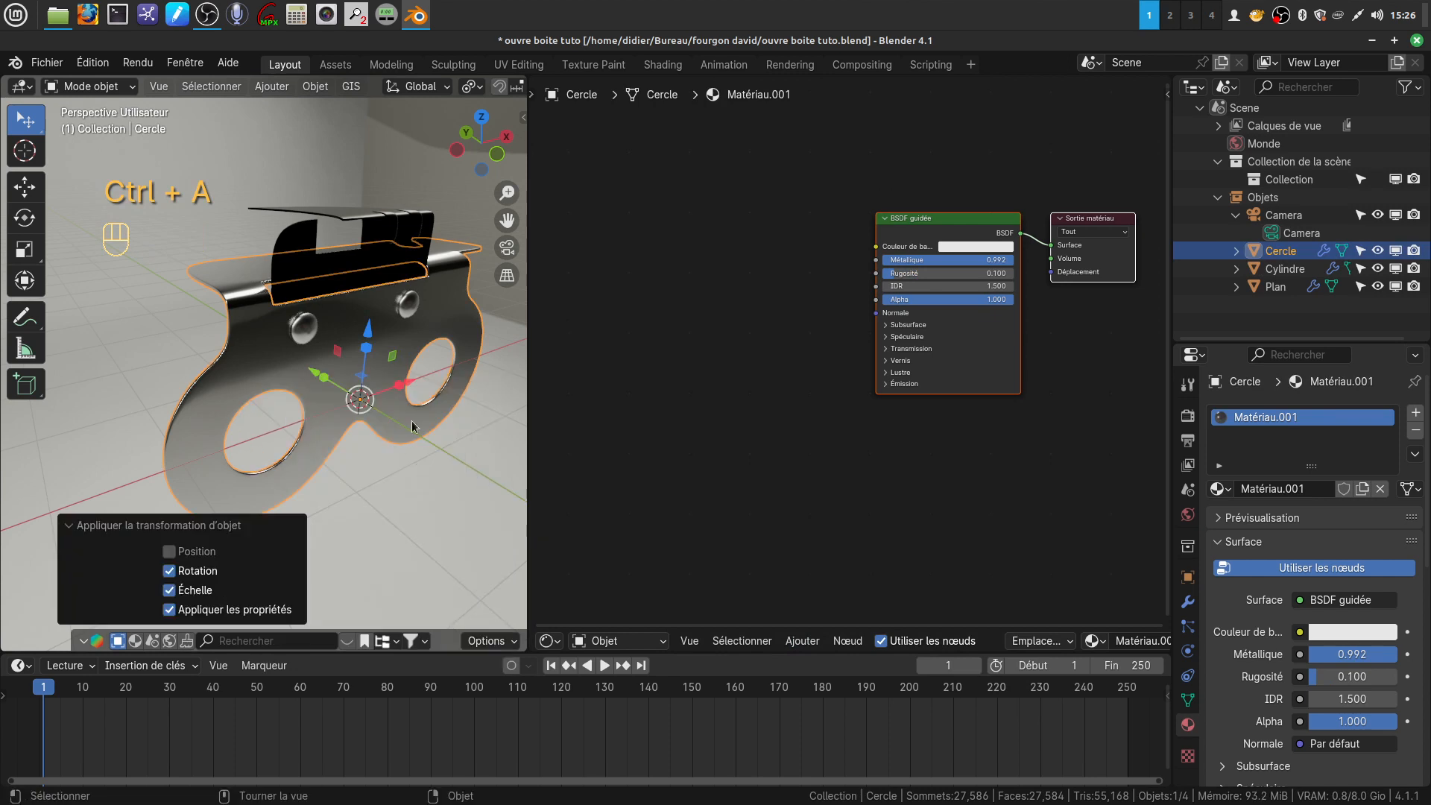
pyautogui.click(375, 229)
pyautogui.hotkey('ctrl', 'a')
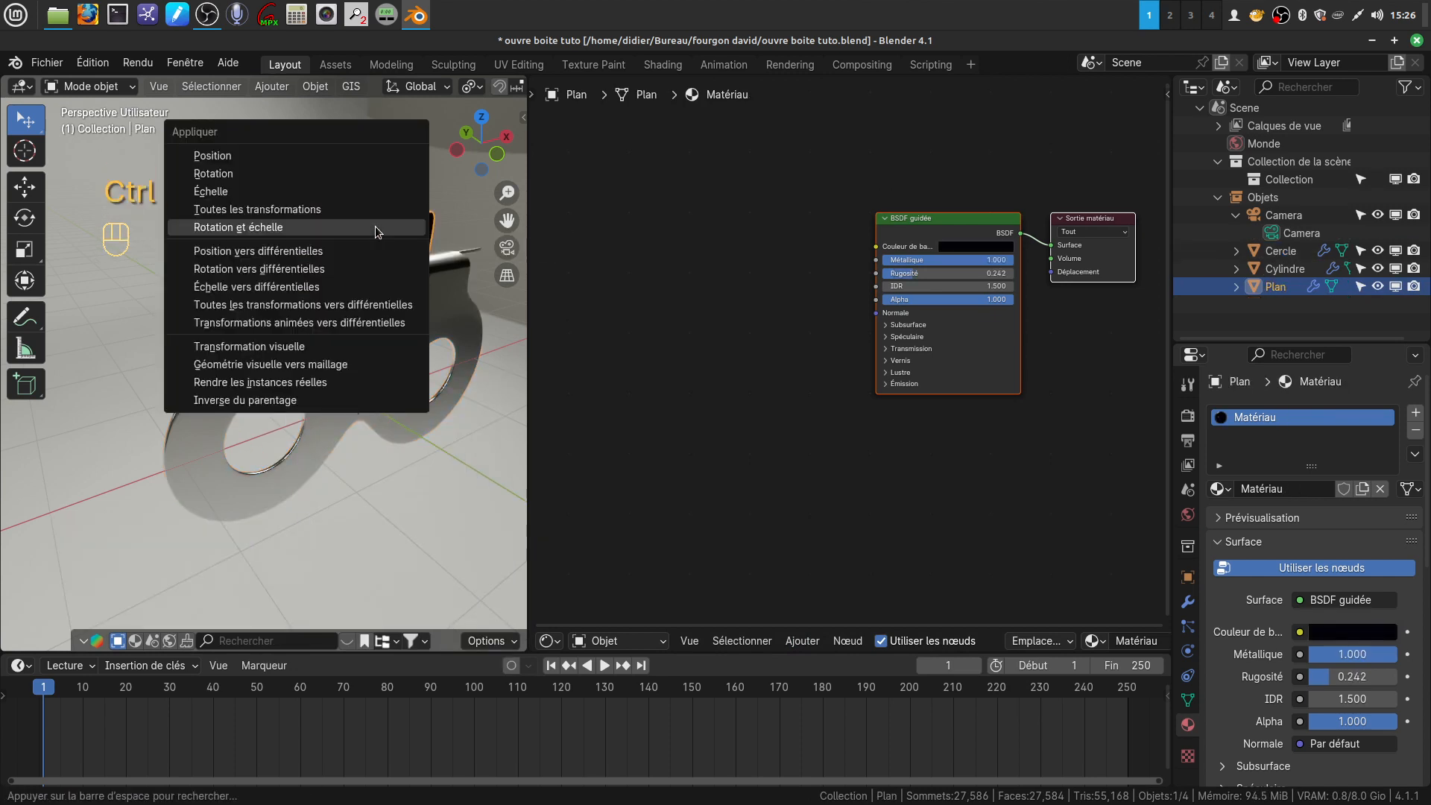
pyautogui.click(374, 226)
pyautogui.click(310, 334)
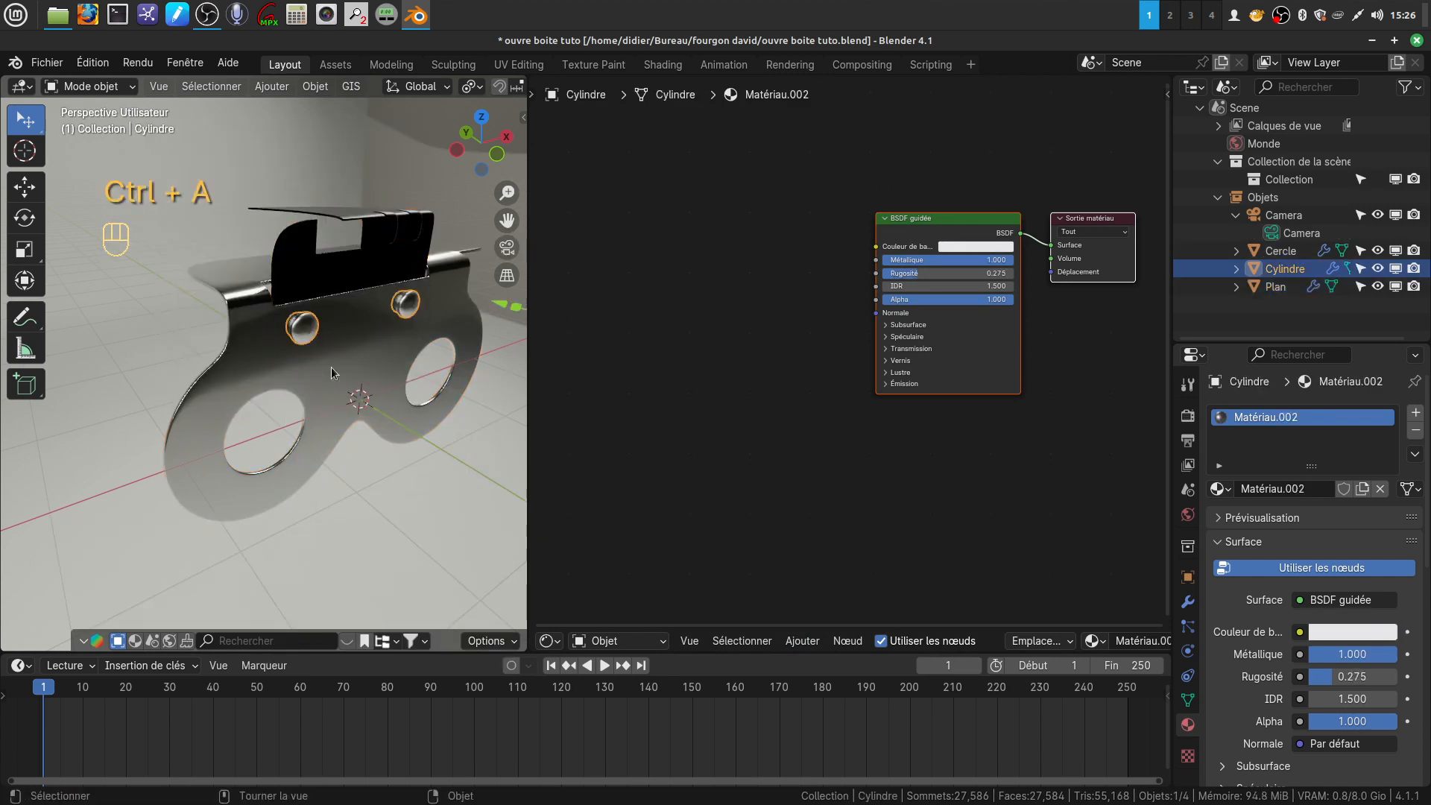
pyautogui.hotkey('ctrl', 'a')
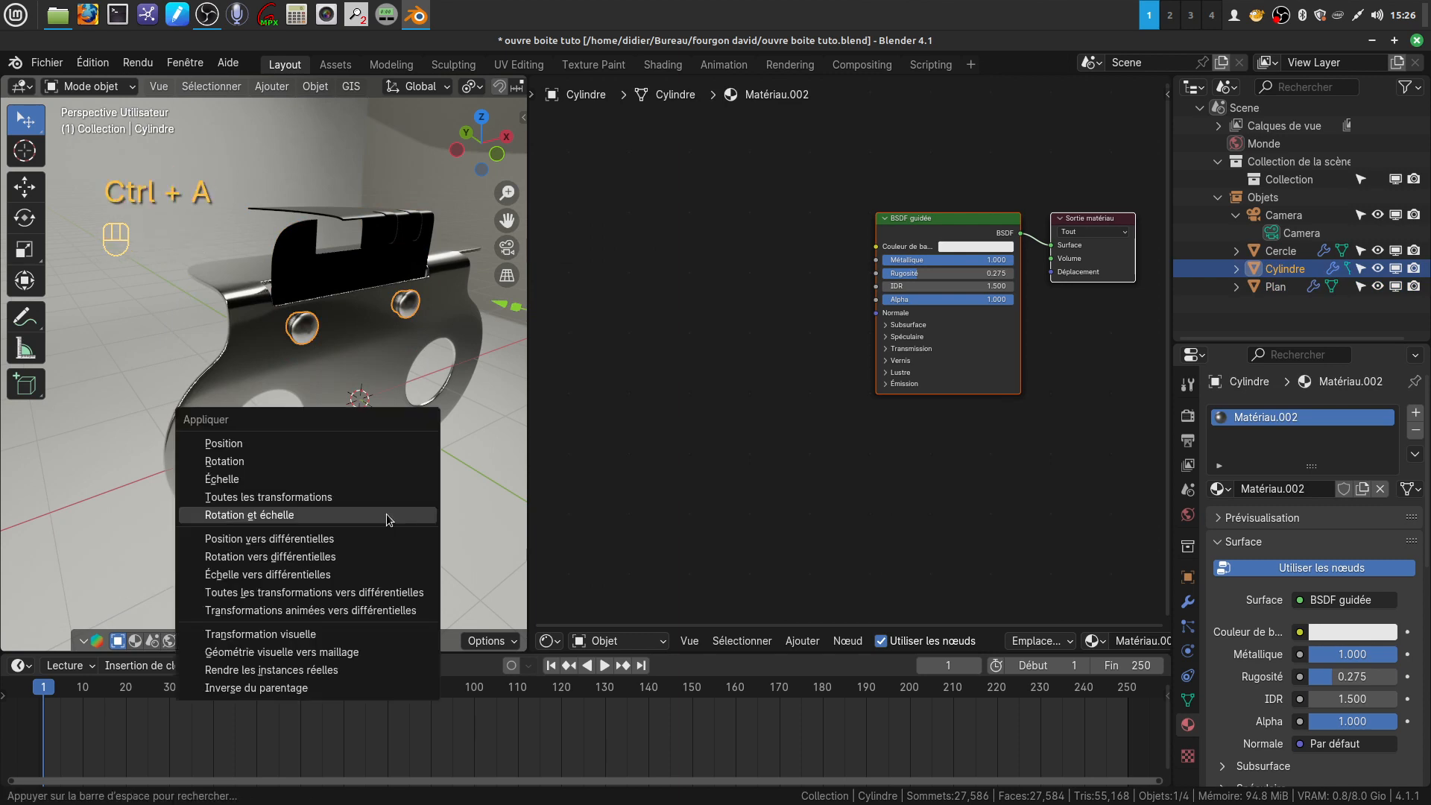
pyautogui.click(386, 513)
# Select the main plate and add a Coordonnées de texture node to its material, well ahead of the BSDF guidée node
pyautogui.click(345, 350)
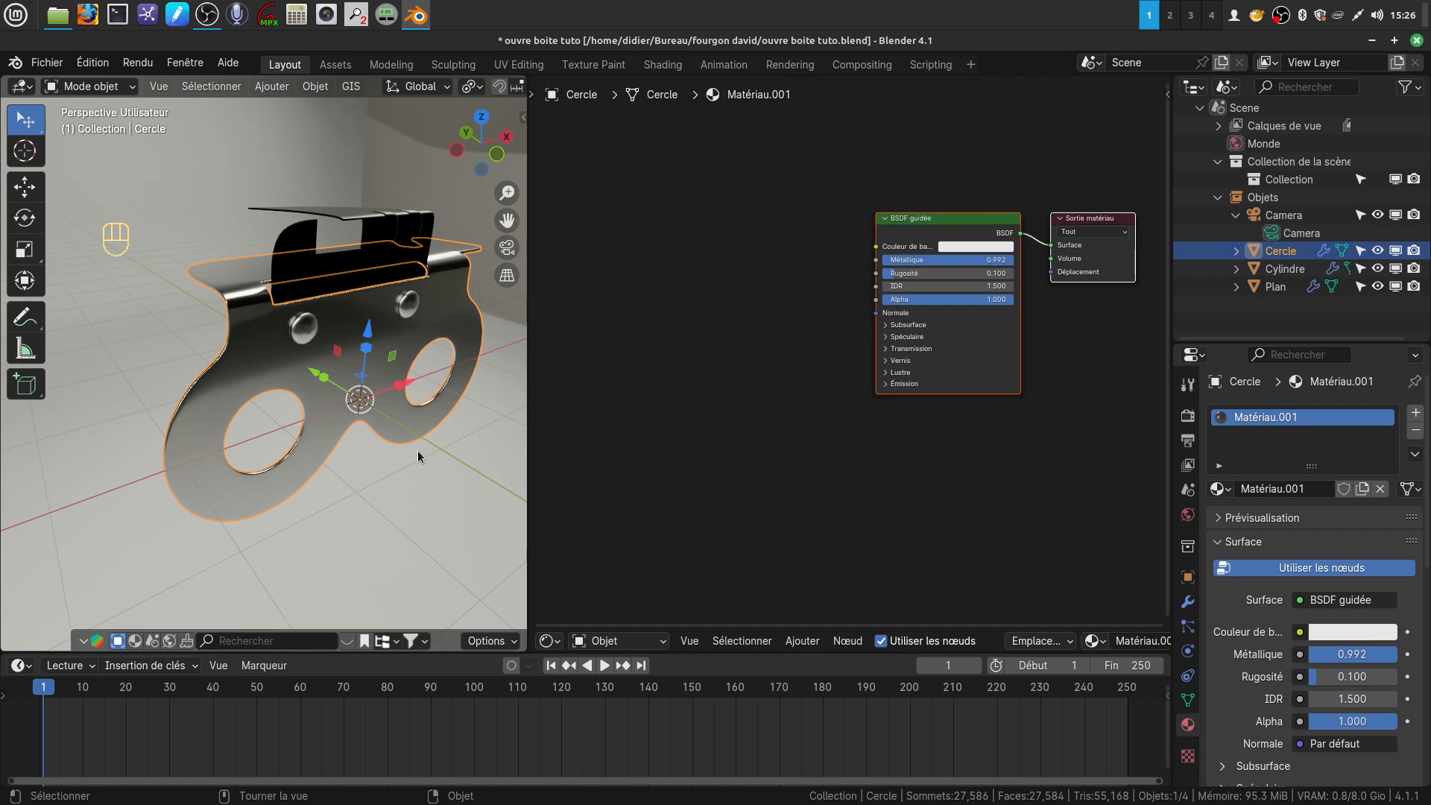
pyautogui.moveTo(753, 421); pyautogui.dragTo(769, 433, button='middle')
pyautogui.click(803, 643)
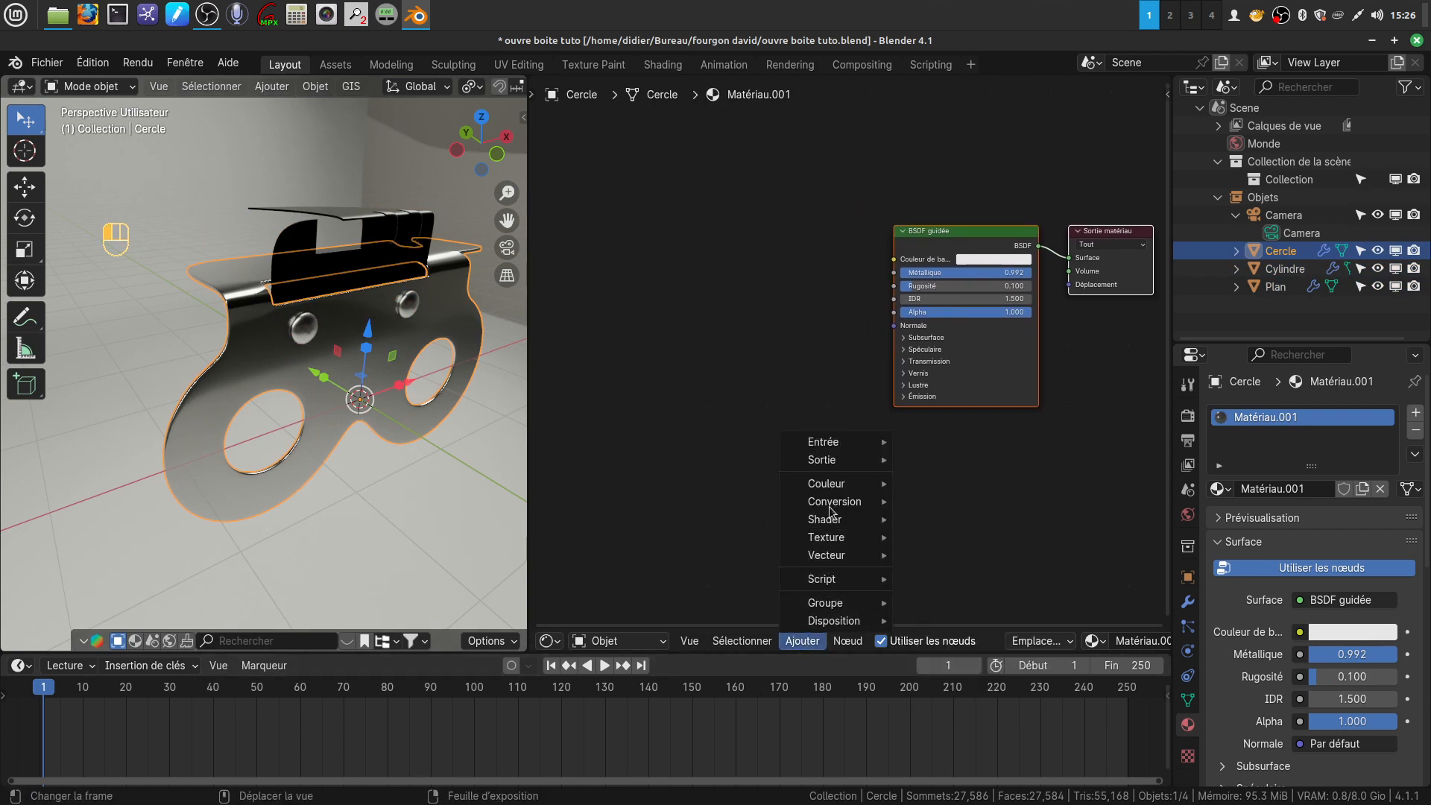
pyautogui.moveTo(835, 505)
pyautogui.moveTo(824, 442)
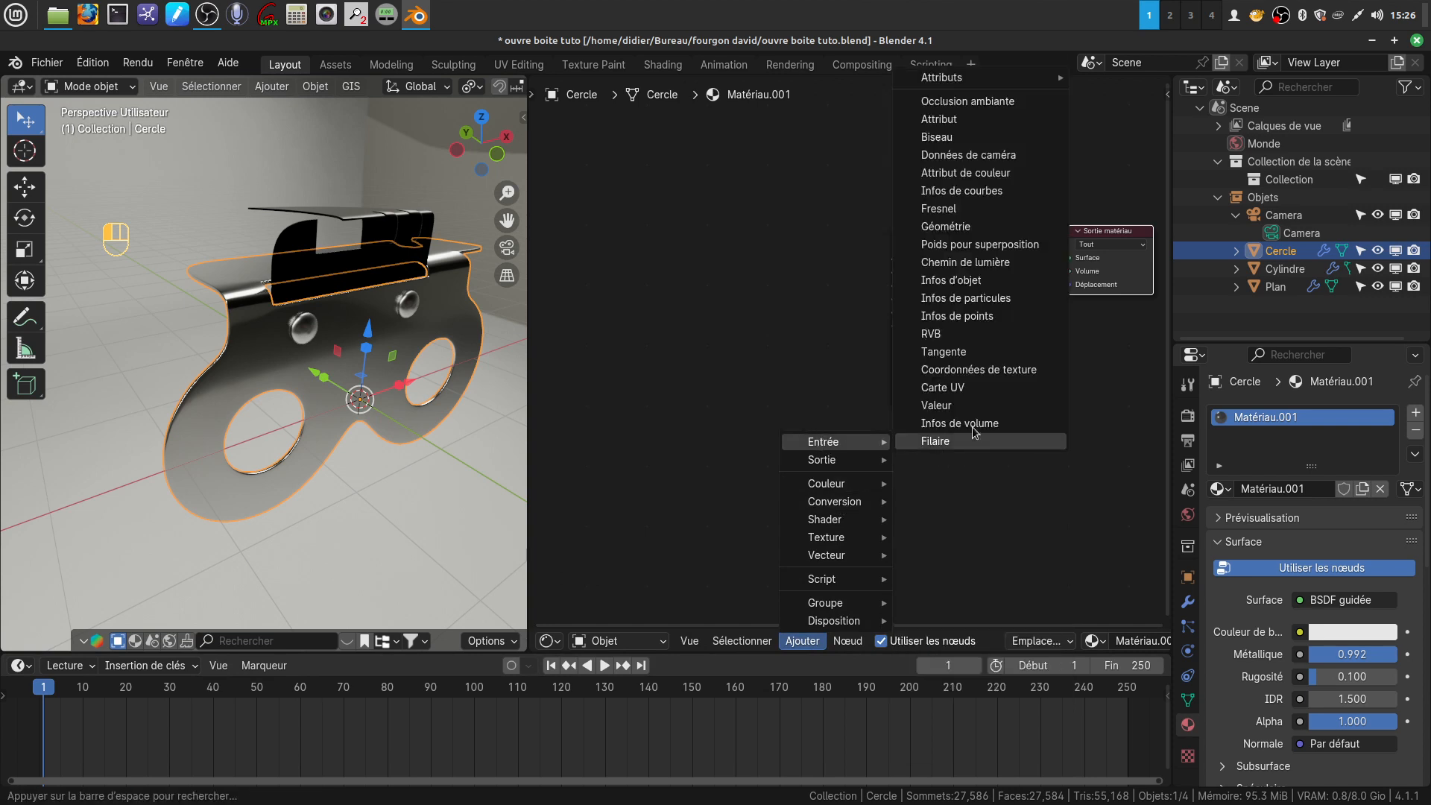
pyautogui.click(932, 374)
pyautogui.click(592, 263)
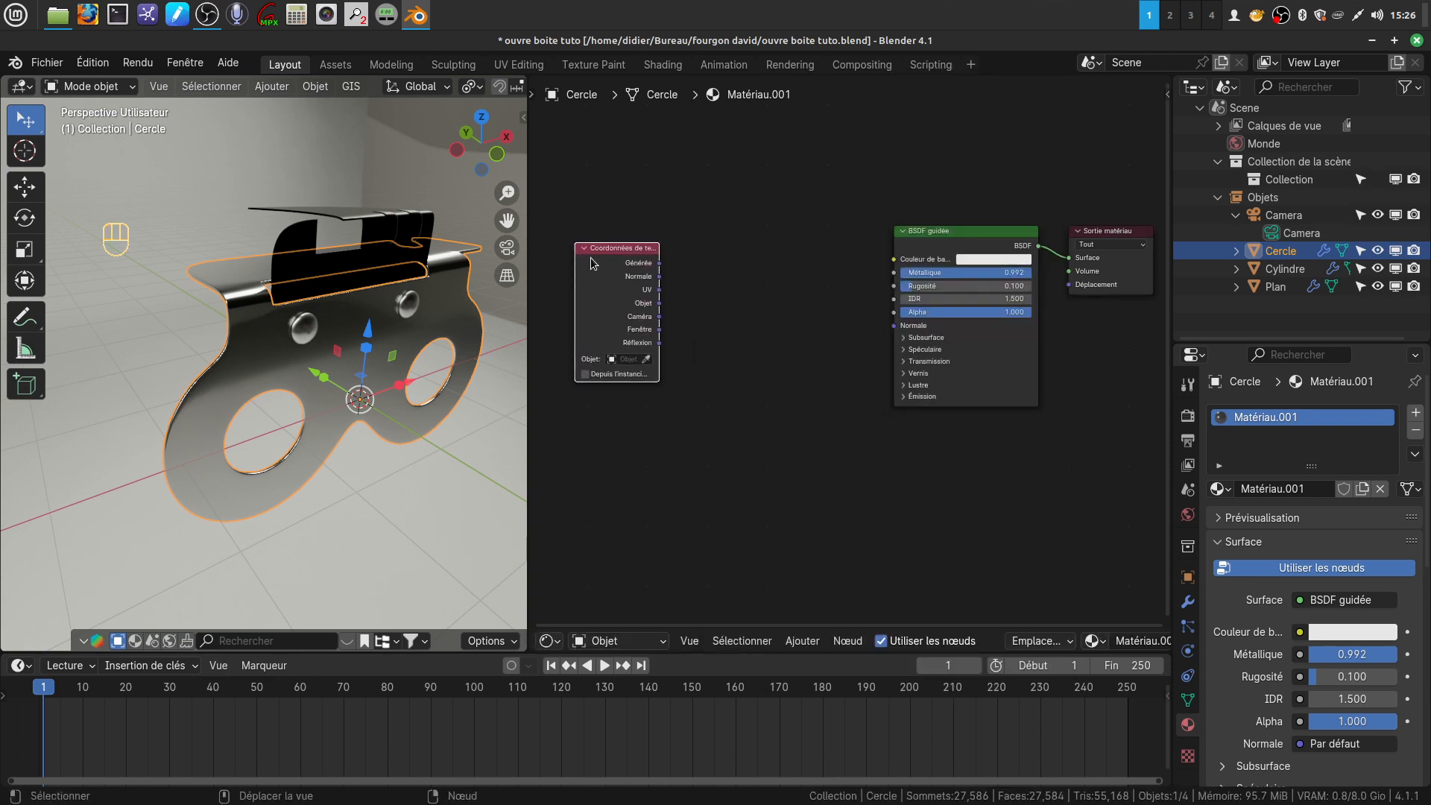
pyautogui.moveTo(724, 373); pyautogui.dragTo(783, 379, button='middle')
pyautogui.moveTo(634, 266); pyautogui.dragTo(545, 262)
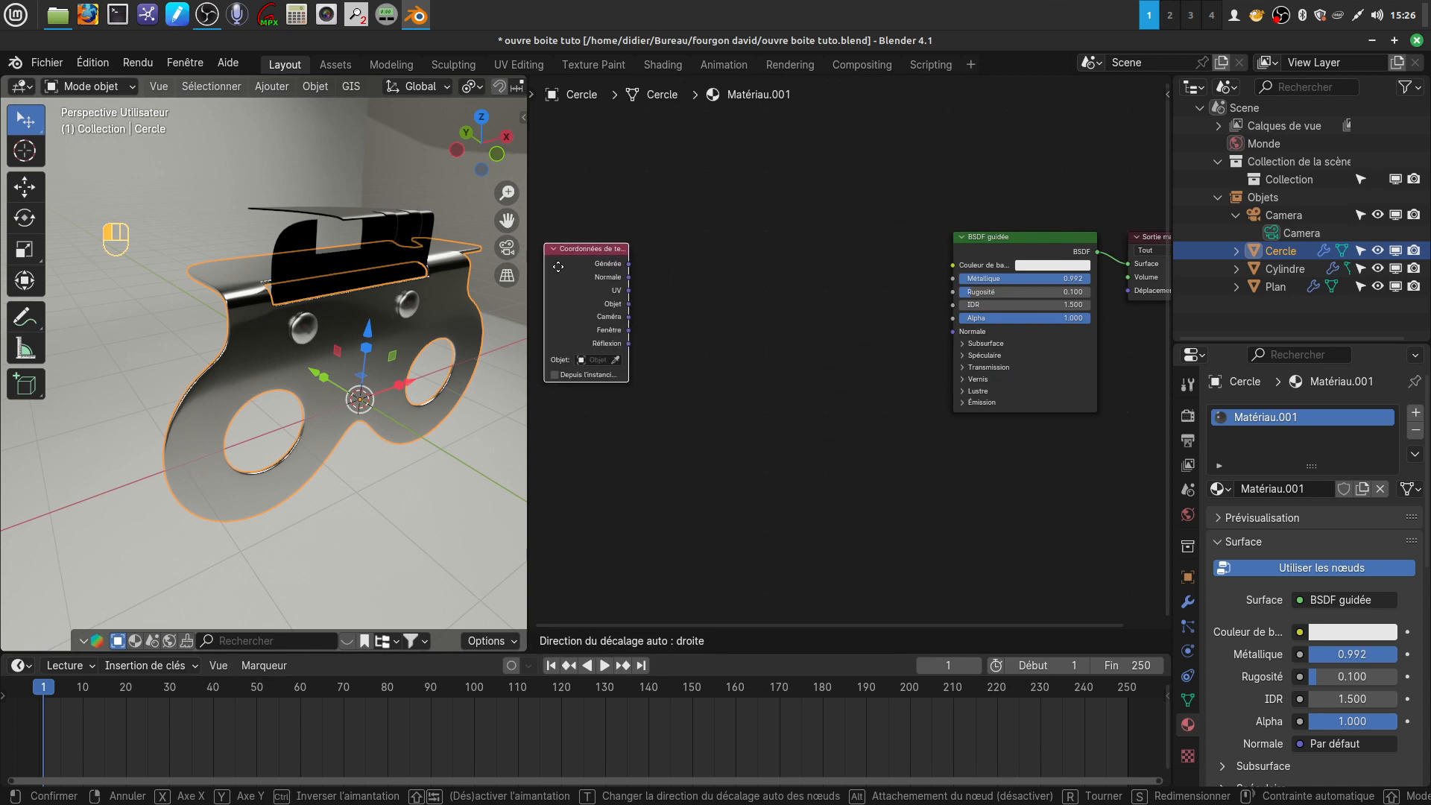
# Add a Placage vector node and link the texture coordinates' Générée output to its Vecteur input
pyautogui.click(801, 641)
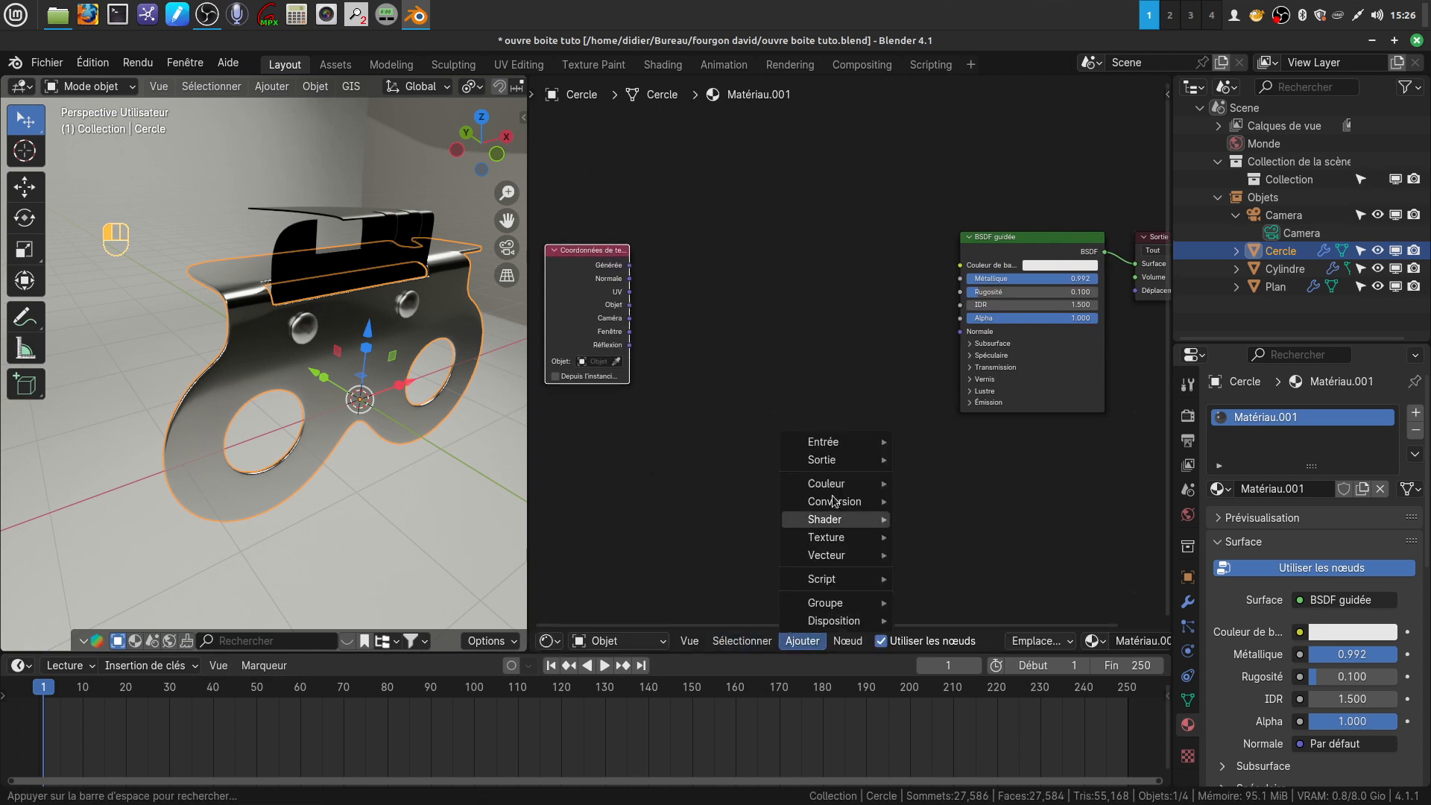
pyautogui.moveTo(838, 558)
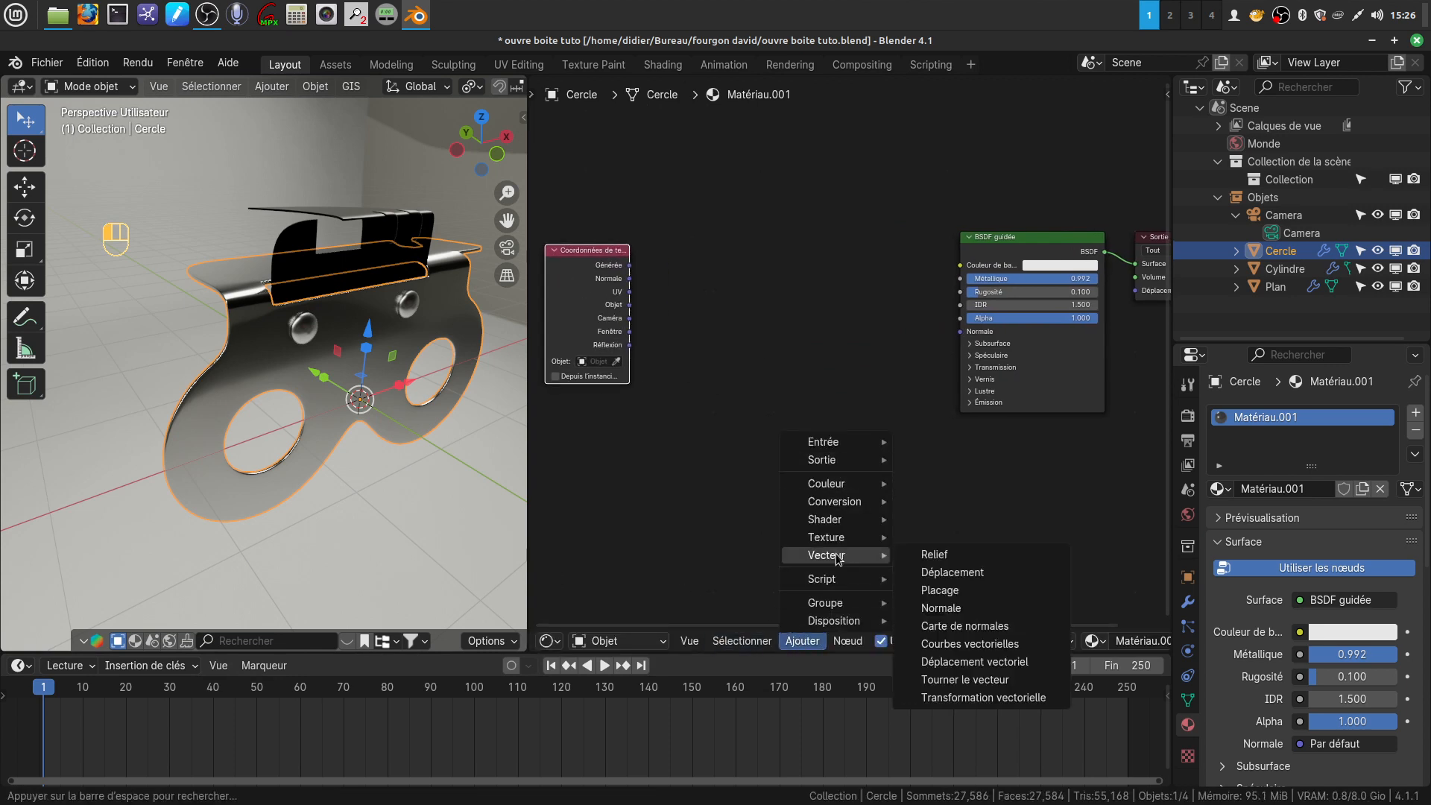
pyautogui.click(941, 590)
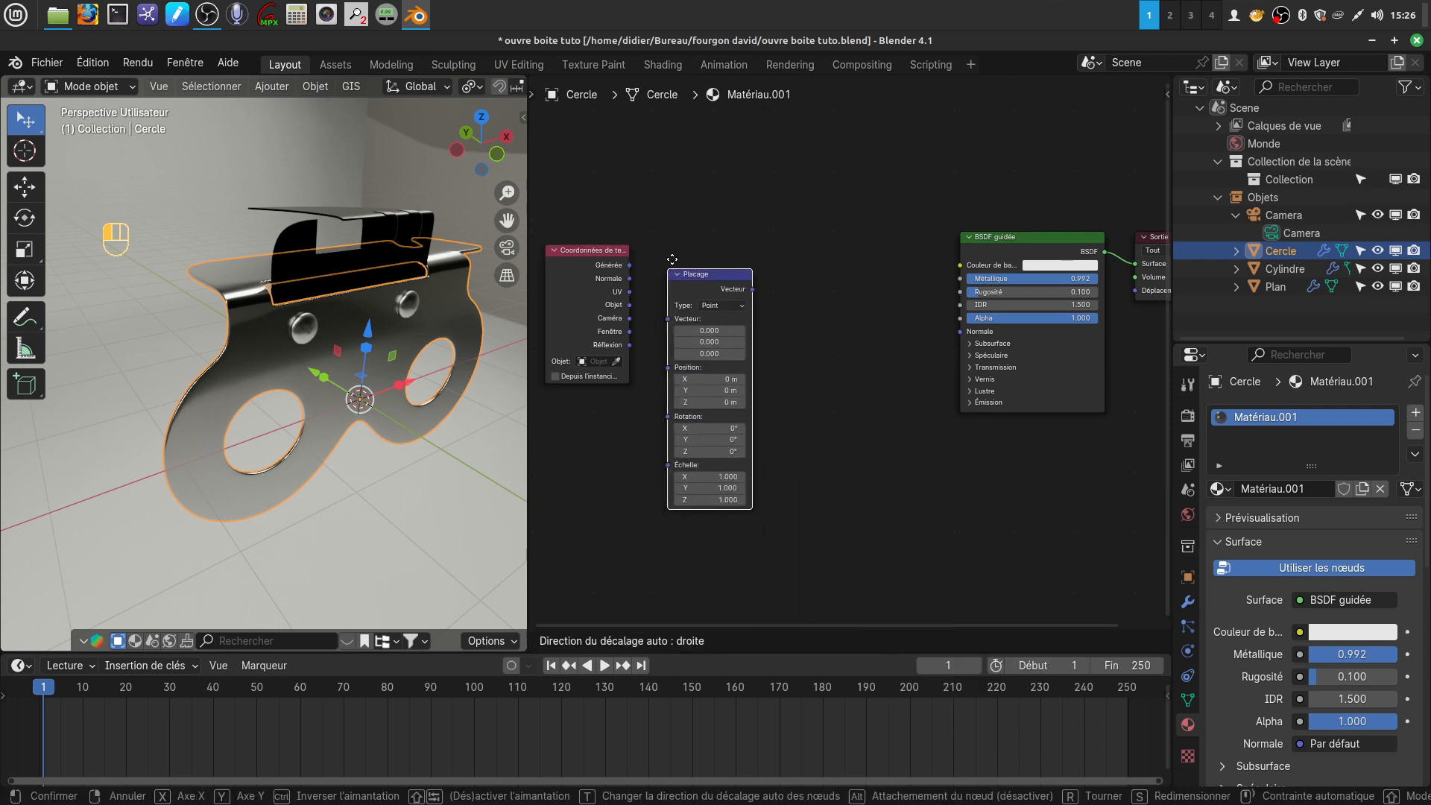
pyautogui.click(637, 293)
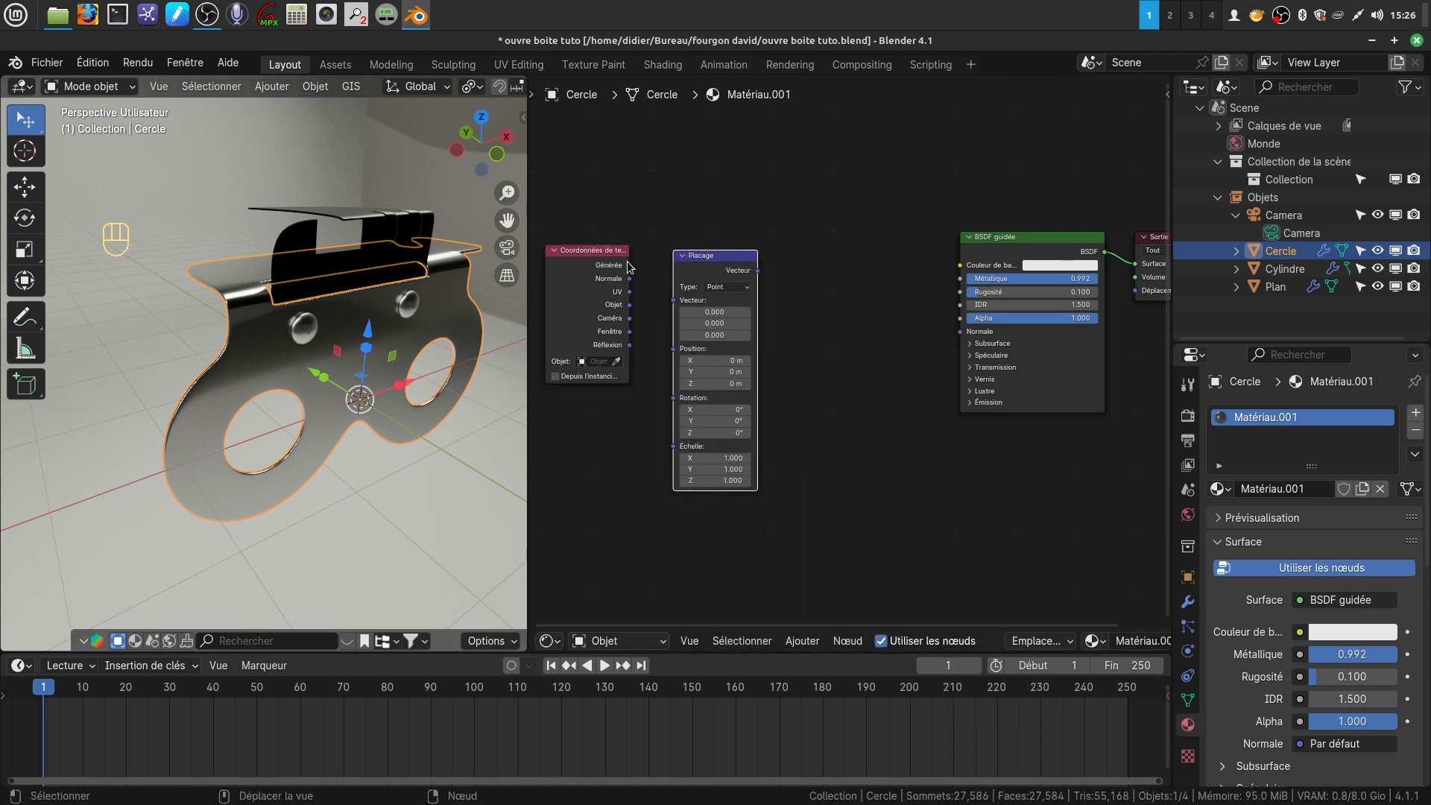
pyautogui.moveTo(630, 265); pyautogui.dragTo(674, 300)
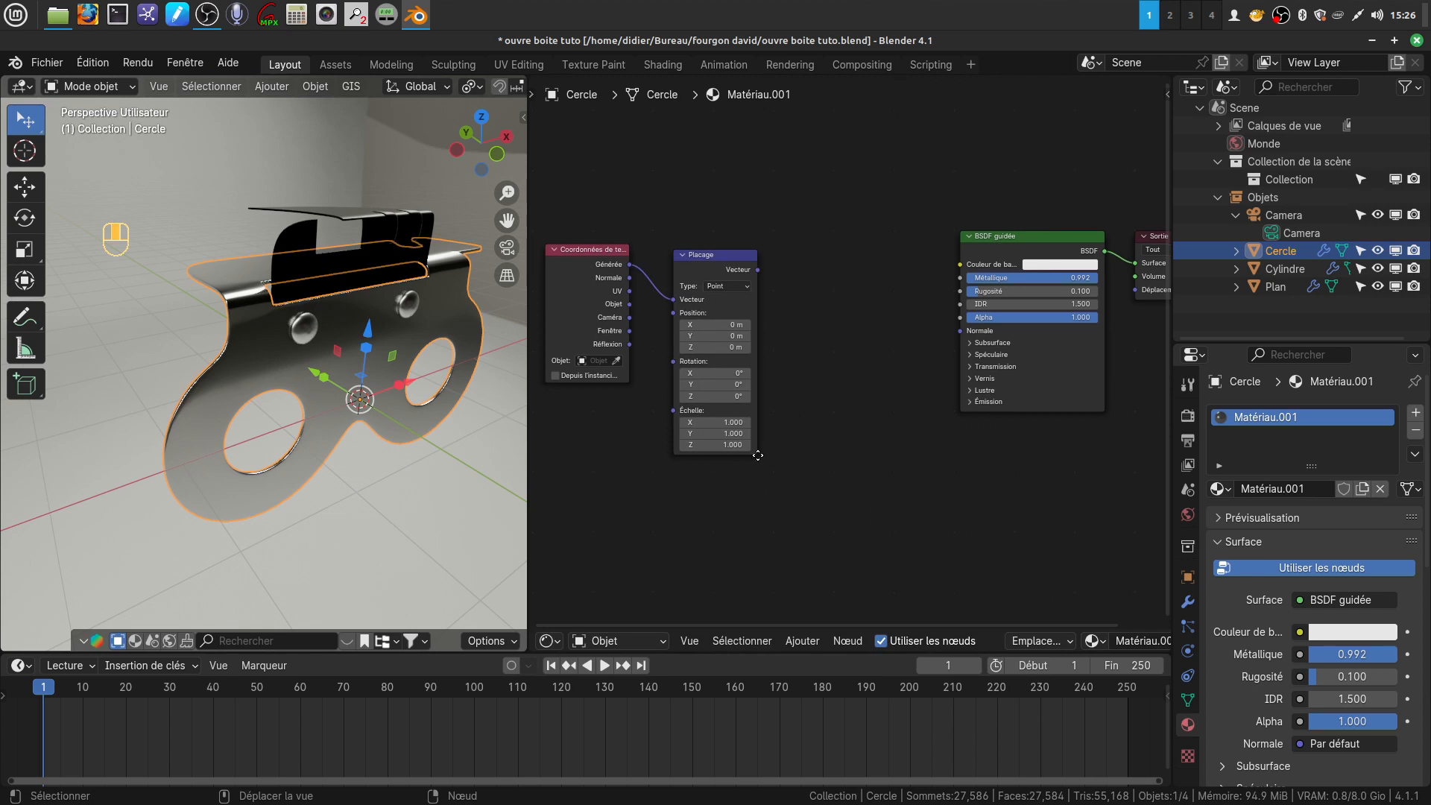
# Add a Texture bruit node and link the Placage node's Vecteur output to its Vecteur input
pyautogui.click(819, 643)
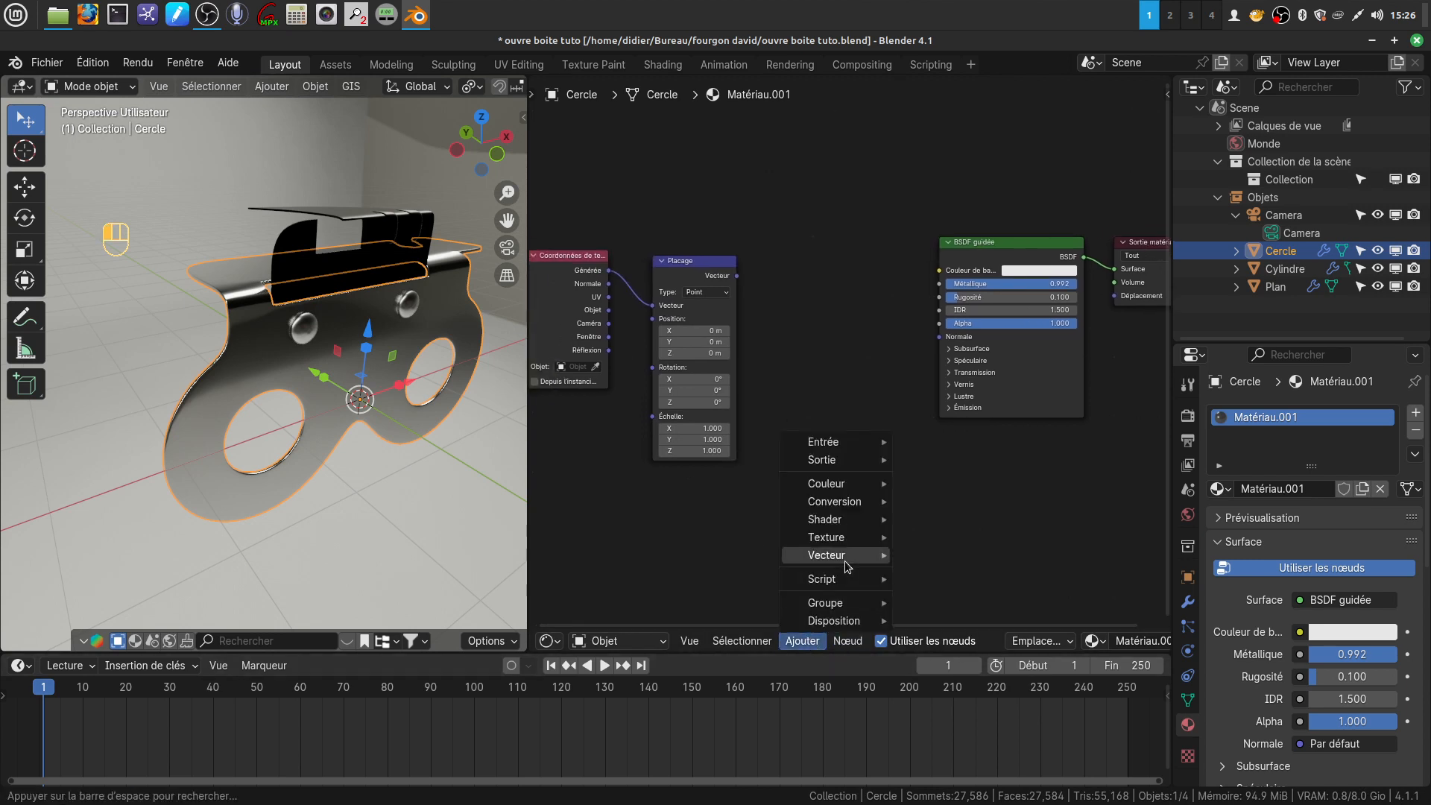
pyautogui.moveTo(818, 541)
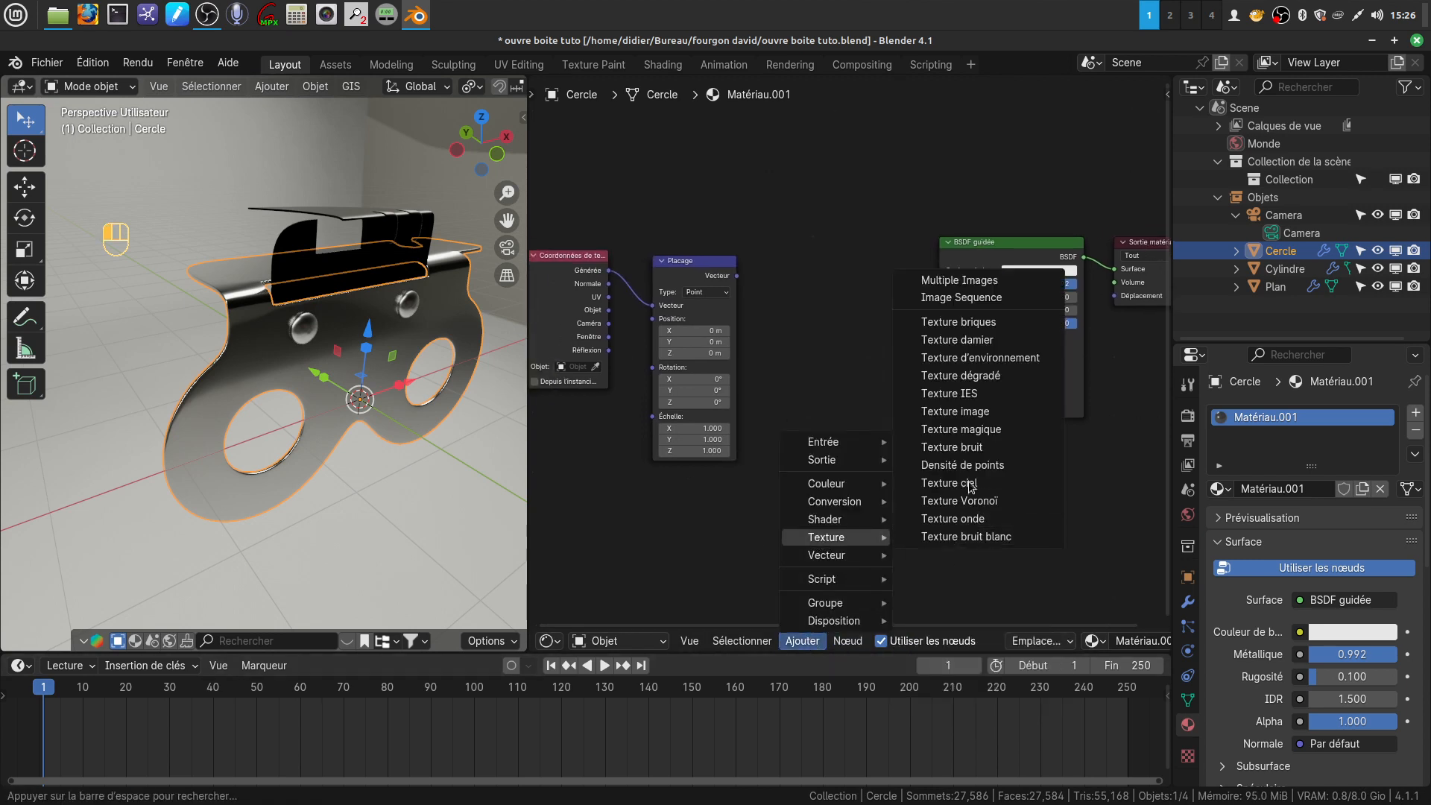
pyautogui.click(999, 452)
pyautogui.click(781, 251)
pyautogui.moveTo(739, 276); pyautogui.dragTo(781, 341)
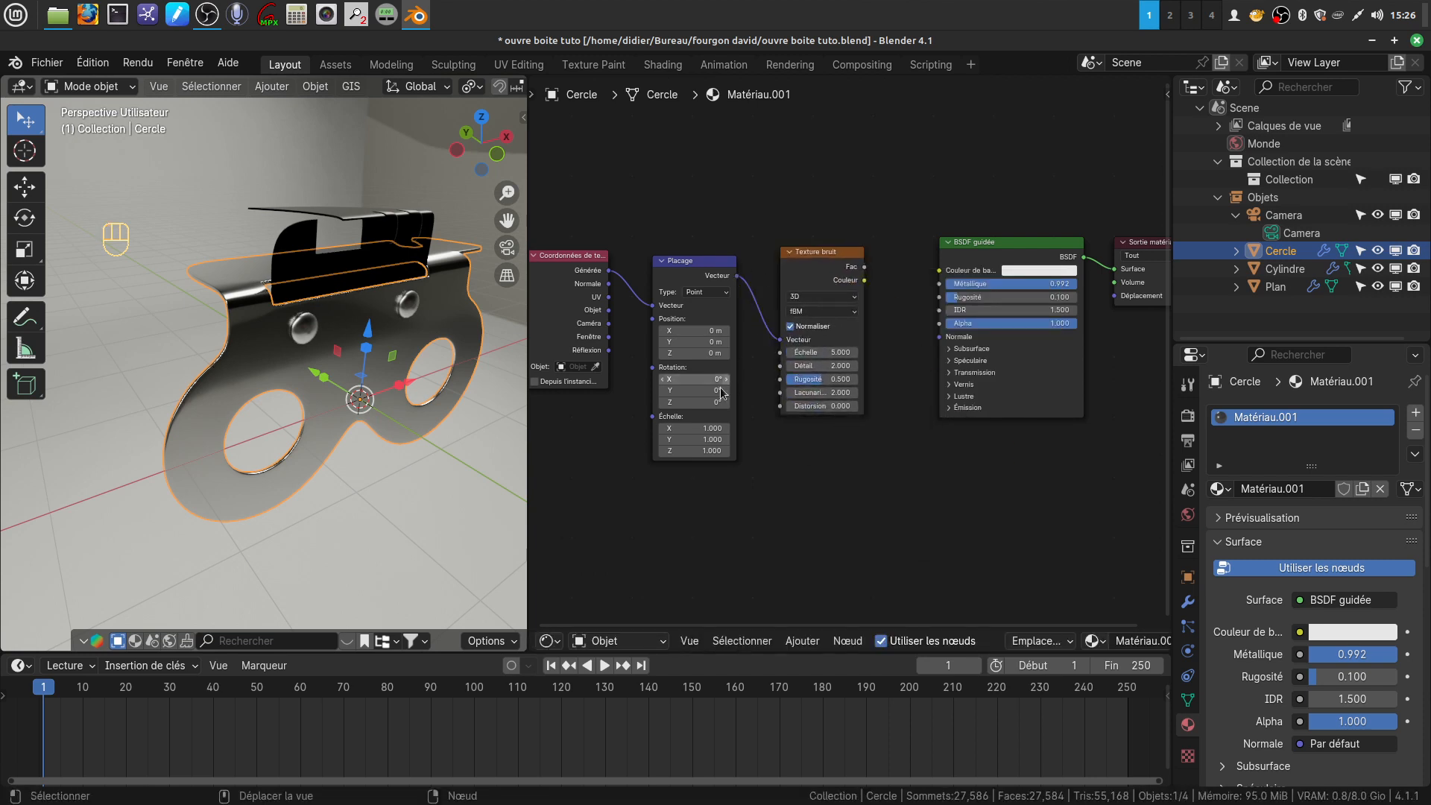
# Shift the texture coordinate, Placage and Texture bruit nodes to leave space before the BSDF guidée node
pyautogui.moveTo(900, 341); pyautogui.dragTo(1026, 364, button='middle')
pyautogui.scroll(2, 897, 457)
pyautogui.scroll(-2, 966, 379)
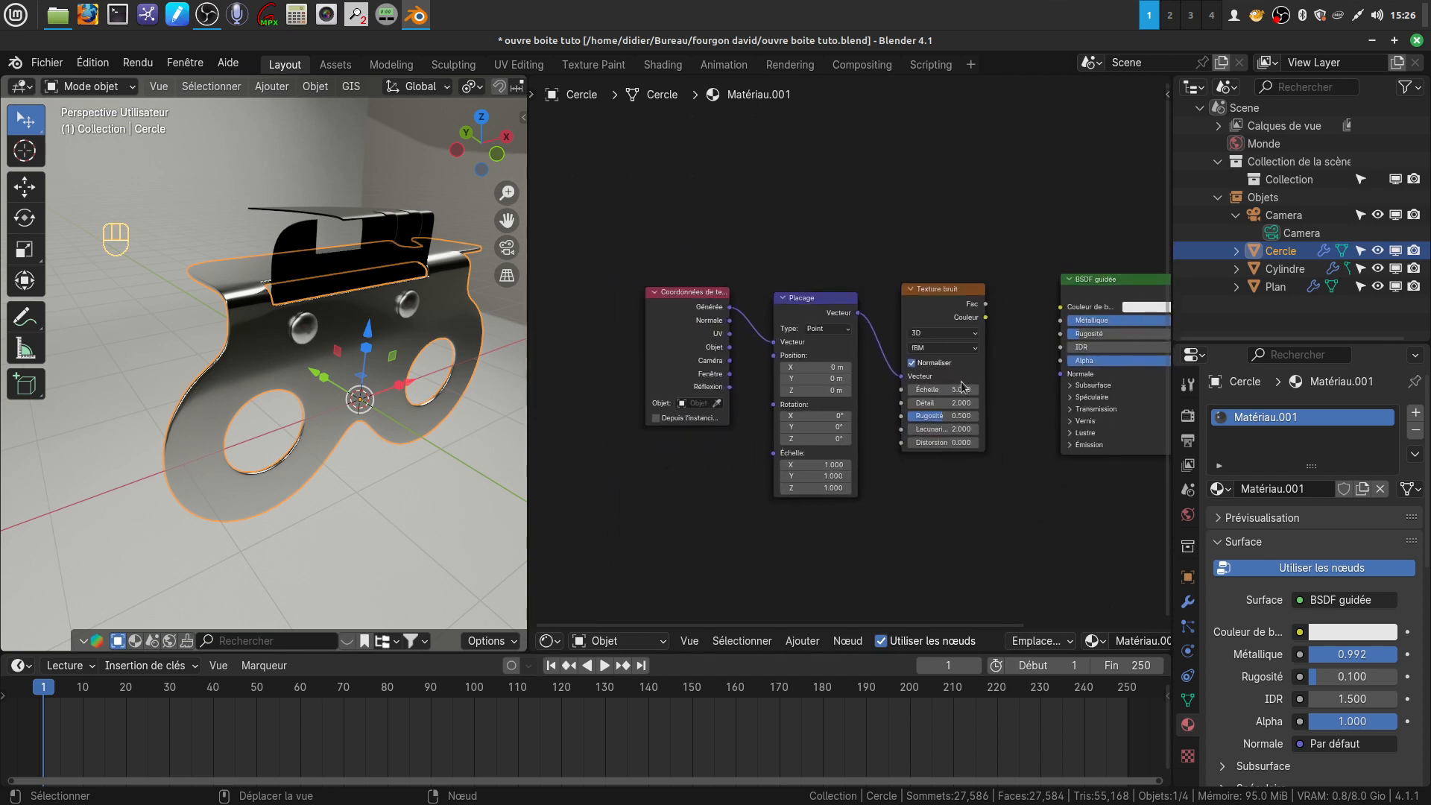
pyautogui.moveTo(684, 313); pyautogui.dragTo(596, 292)
pyautogui.moveTo(824, 299); pyautogui.dragTo(729, 310)
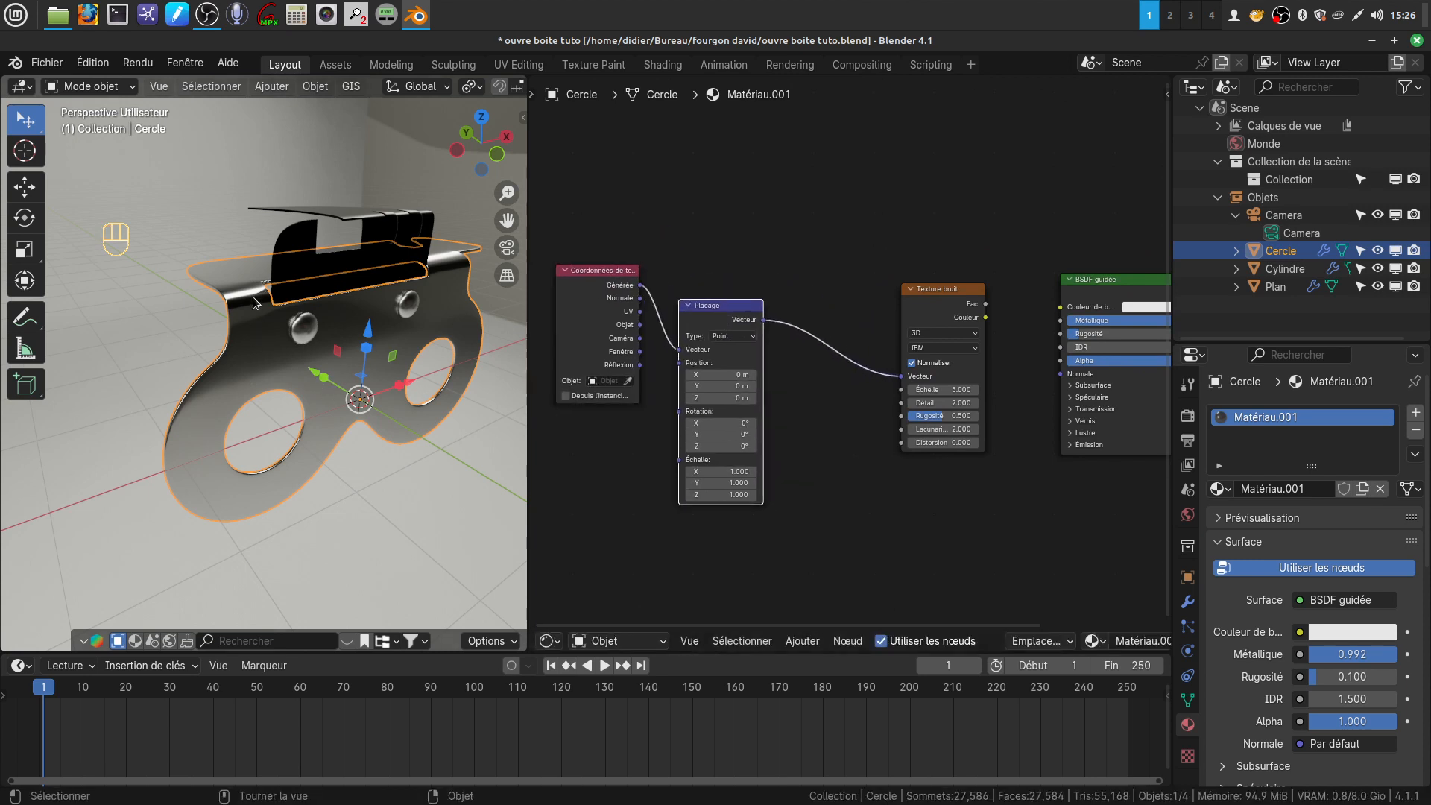
pyautogui.moveTo(417, 366)
pyautogui.mouseDown(button='middle')
pyautogui.moveTo(450, 327)
pyautogui.moveTo(425, 358)
pyautogui.mouseUp(button='middle')
pyautogui.moveTo(833, 416); pyautogui.dragTo(782, 422, button='middle')
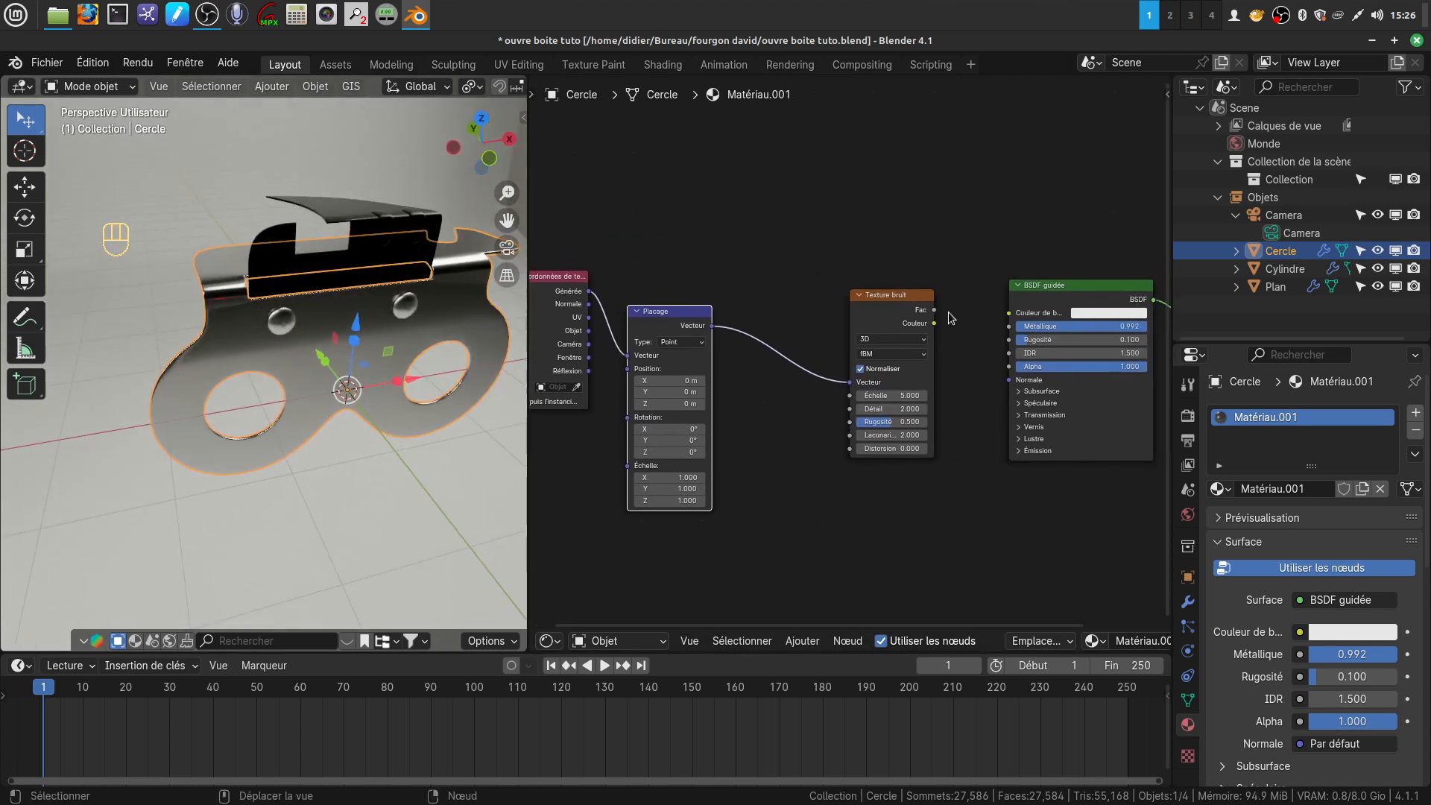
pyautogui.moveTo(895, 314); pyautogui.dragTo(808, 319)
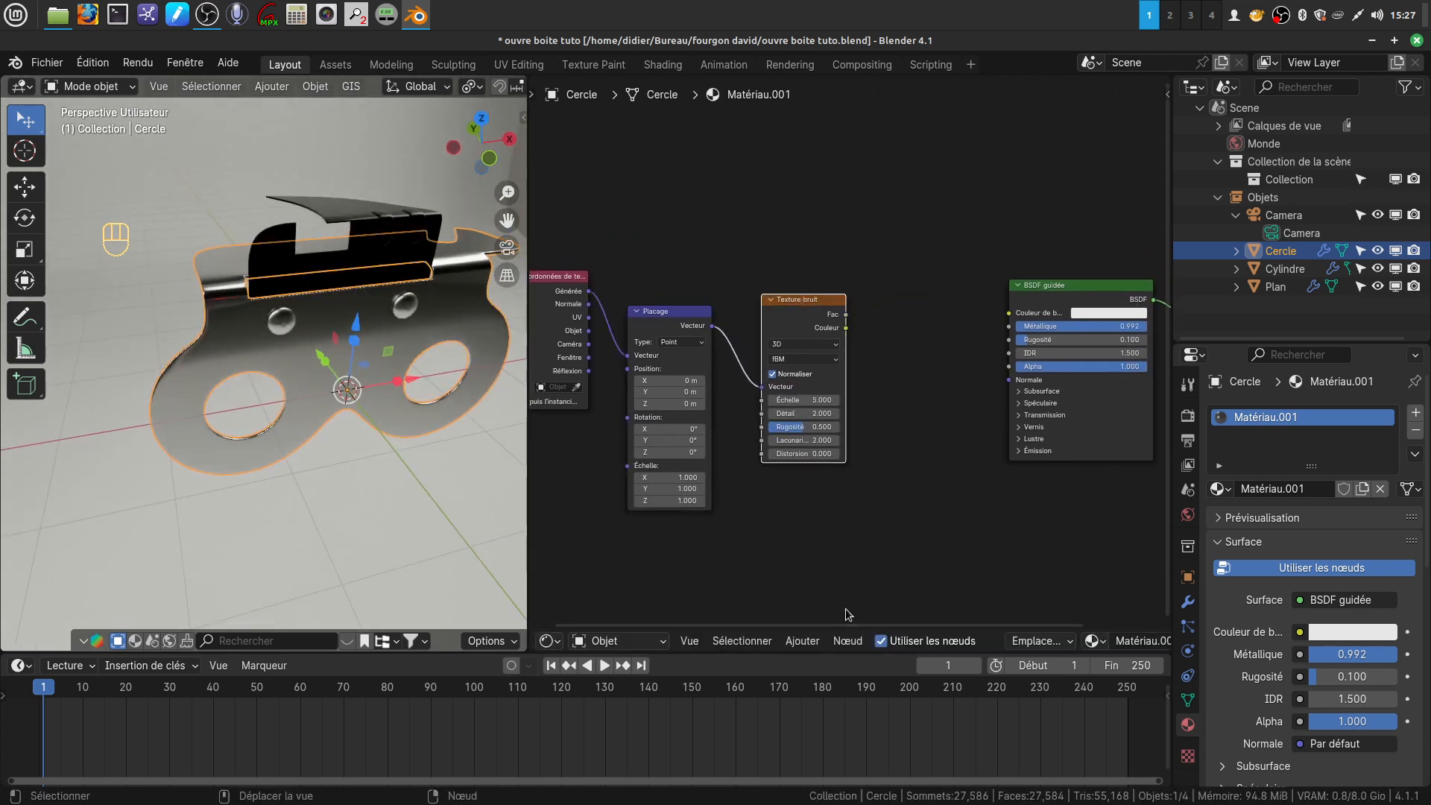
# Add a Relief vector node between the Texture bruit and BSDF guidée nodes
pyautogui.click(802, 641)
pyautogui.moveTo(831, 556)
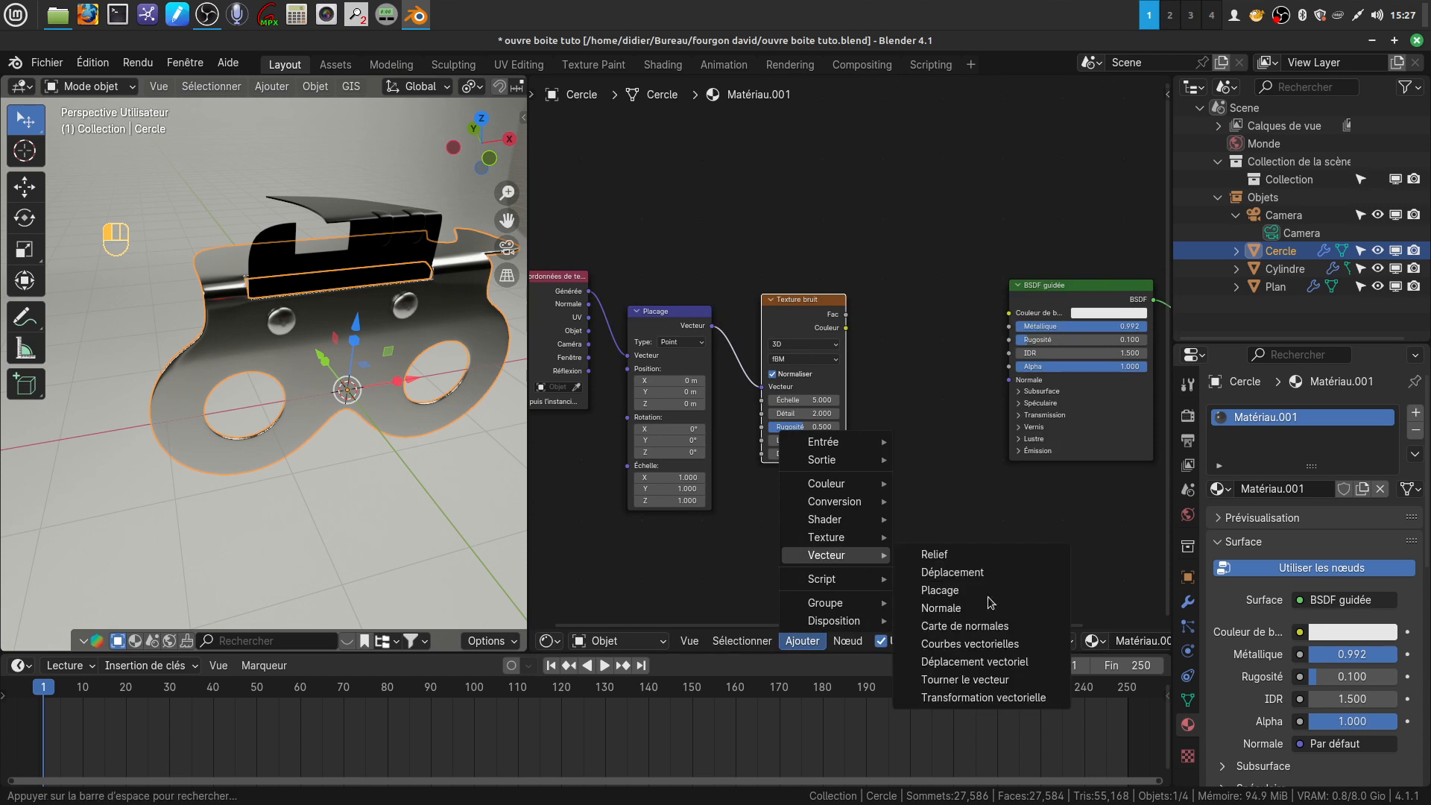
pyautogui.click(935, 554)
pyautogui.click(852, 332)
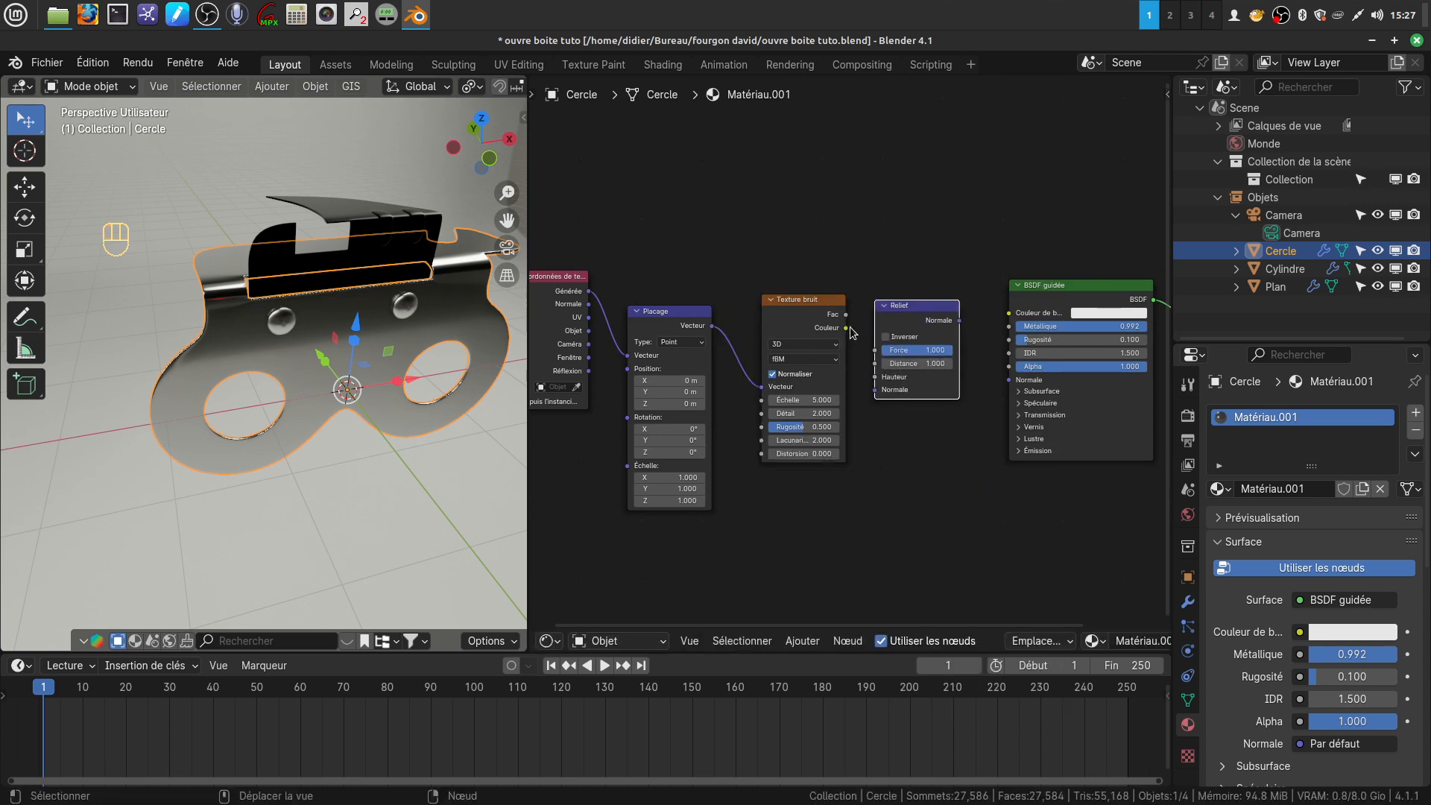
pyautogui.moveTo(847, 328); pyautogui.dragTo(853, 327)
pyautogui.scroll(-4, 906, 459)
pyautogui.moveTo(903, 450); pyautogui.dragTo(863, 434, button='middle')
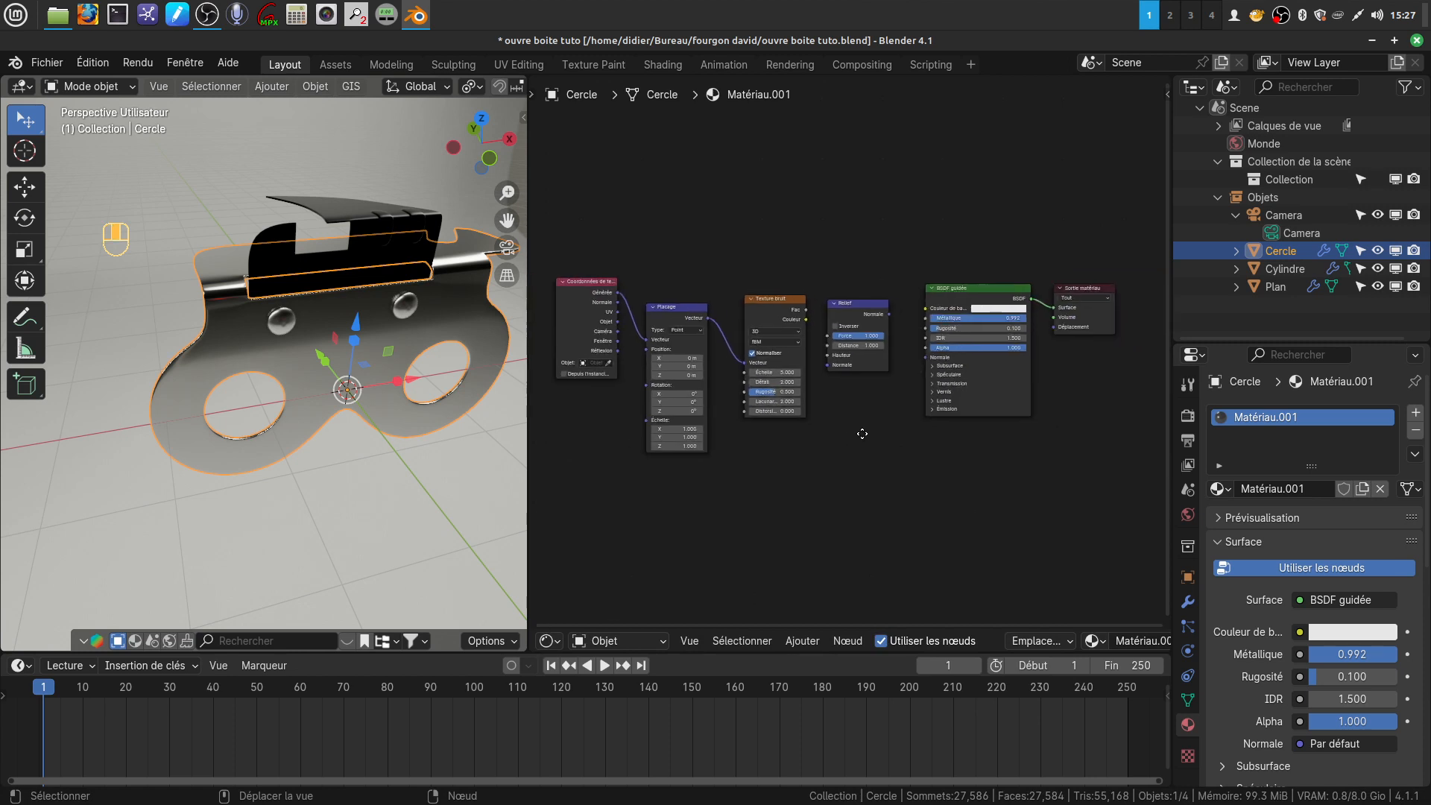
# Move the three texture nodes farther away from the Relief node to open a gap for another node
pyautogui.moveTo(756, 392); pyautogui.dragTo(995, 422, button='middle')
pyautogui.moveTo(811, 319); pyautogui.dragTo(623, 281)
pyautogui.moveTo(917, 346); pyautogui.dragTo(696, 281)
pyautogui.moveTo(999, 350); pyautogui.dragTo(806, 339)
pyautogui.moveTo(1060, 566); pyautogui.dragTo(985, 538, button='middle')
# Insert a Dégradé de couleur node, linking the noise Couleur to its Fac and its Couleur to the Relief node's Hauteur
pyautogui.click(801, 642)
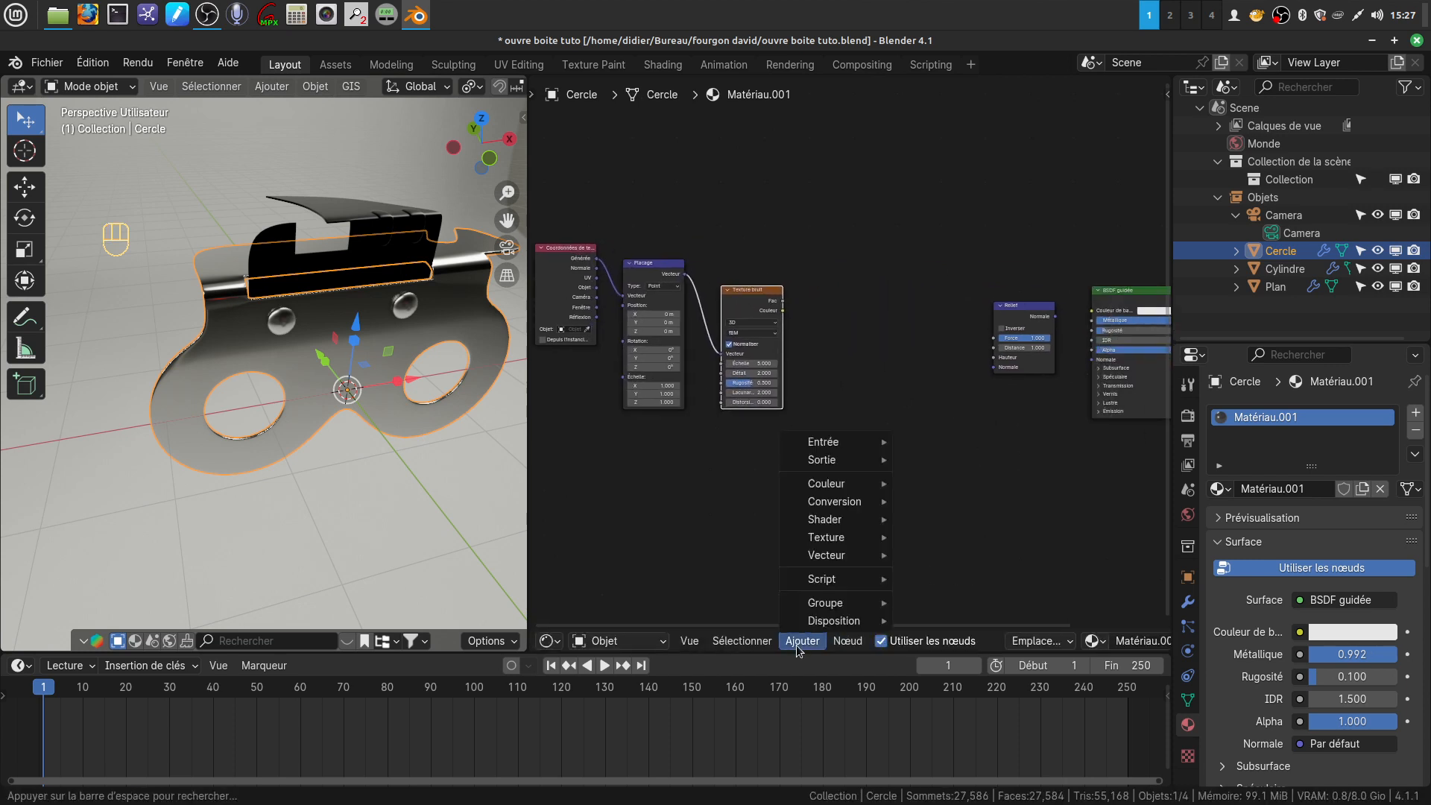
pyautogui.moveTo(860, 510)
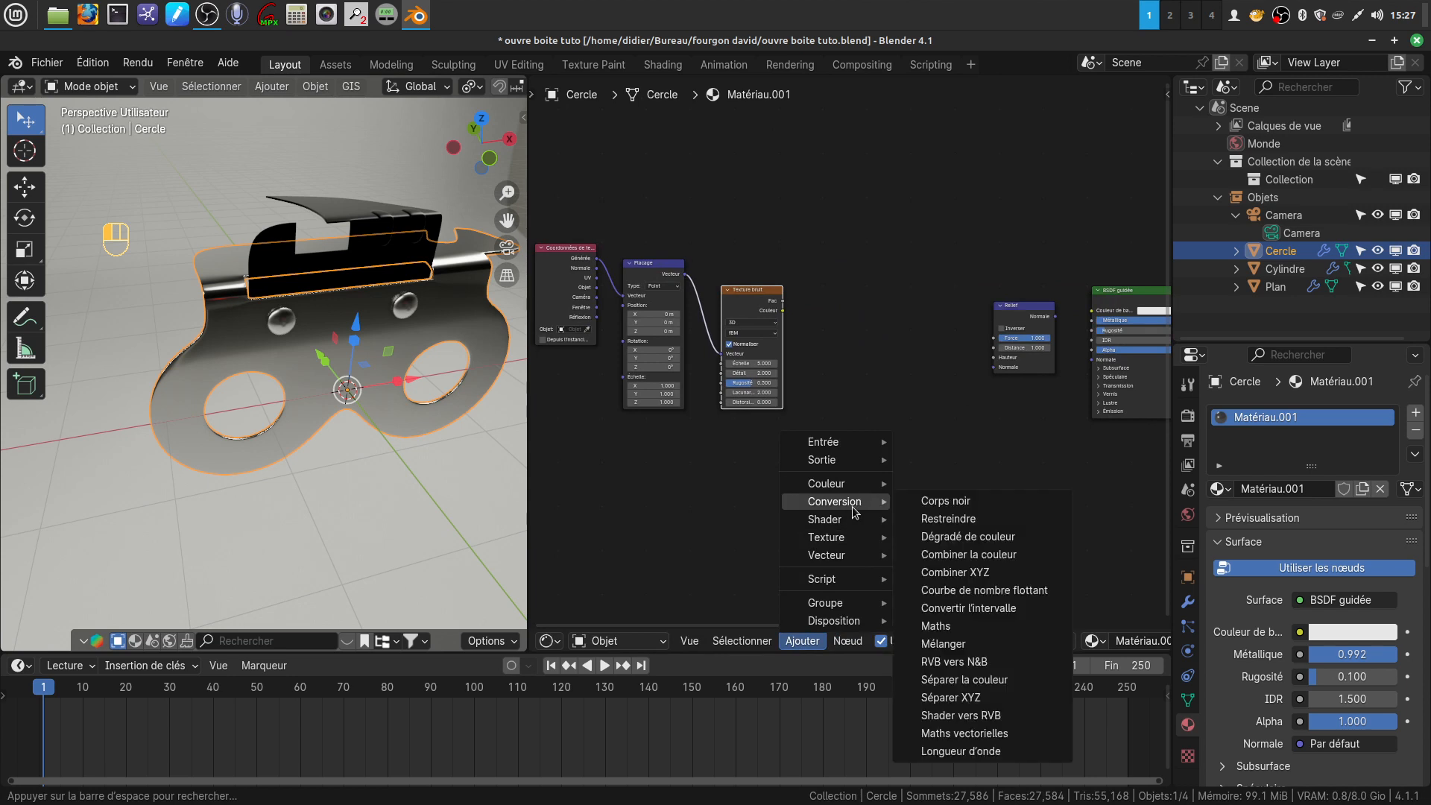
pyautogui.click(946, 537)
pyautogui.click(803, 318)
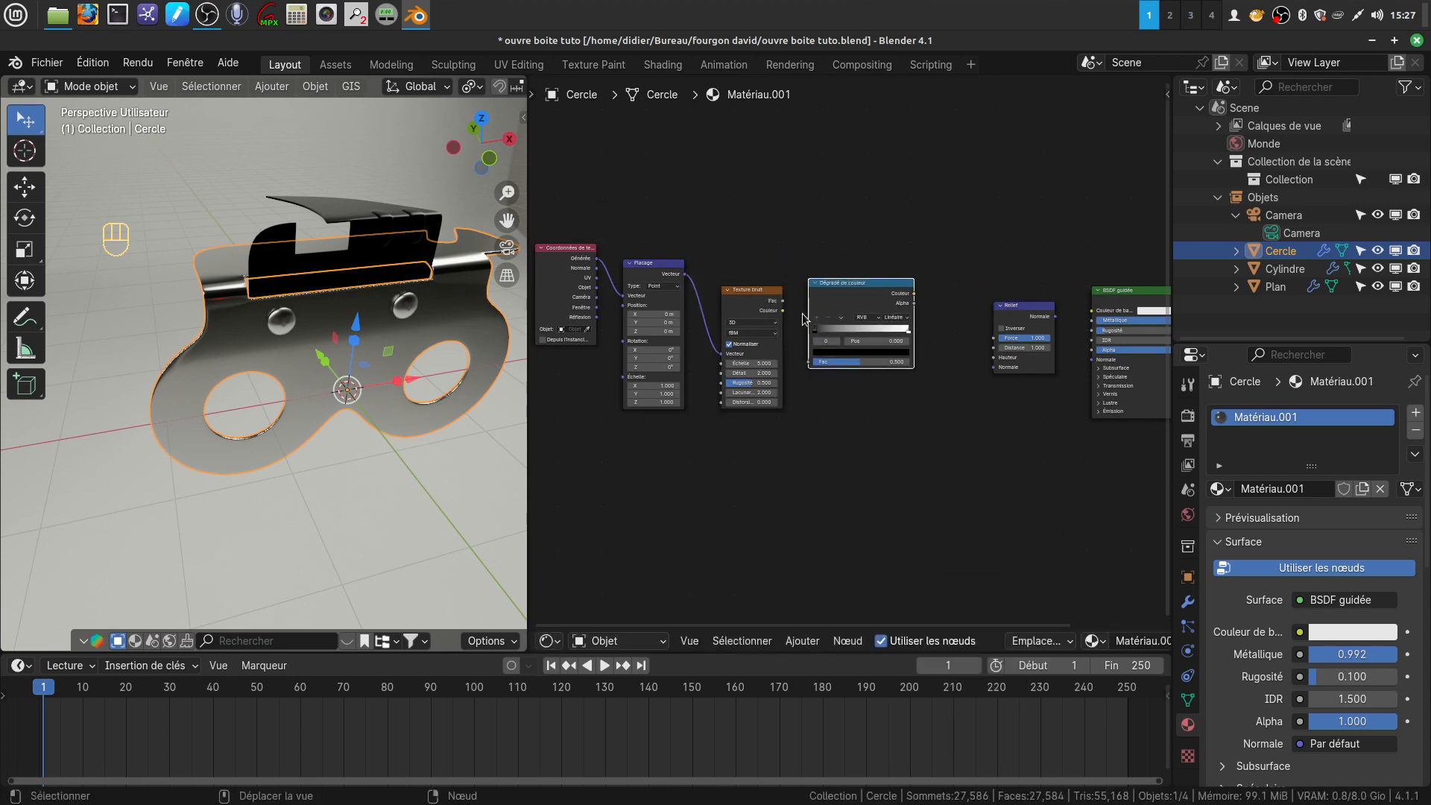
pyautogui.moveTo(783, 311); pyautogui.dragTo(806, 364)
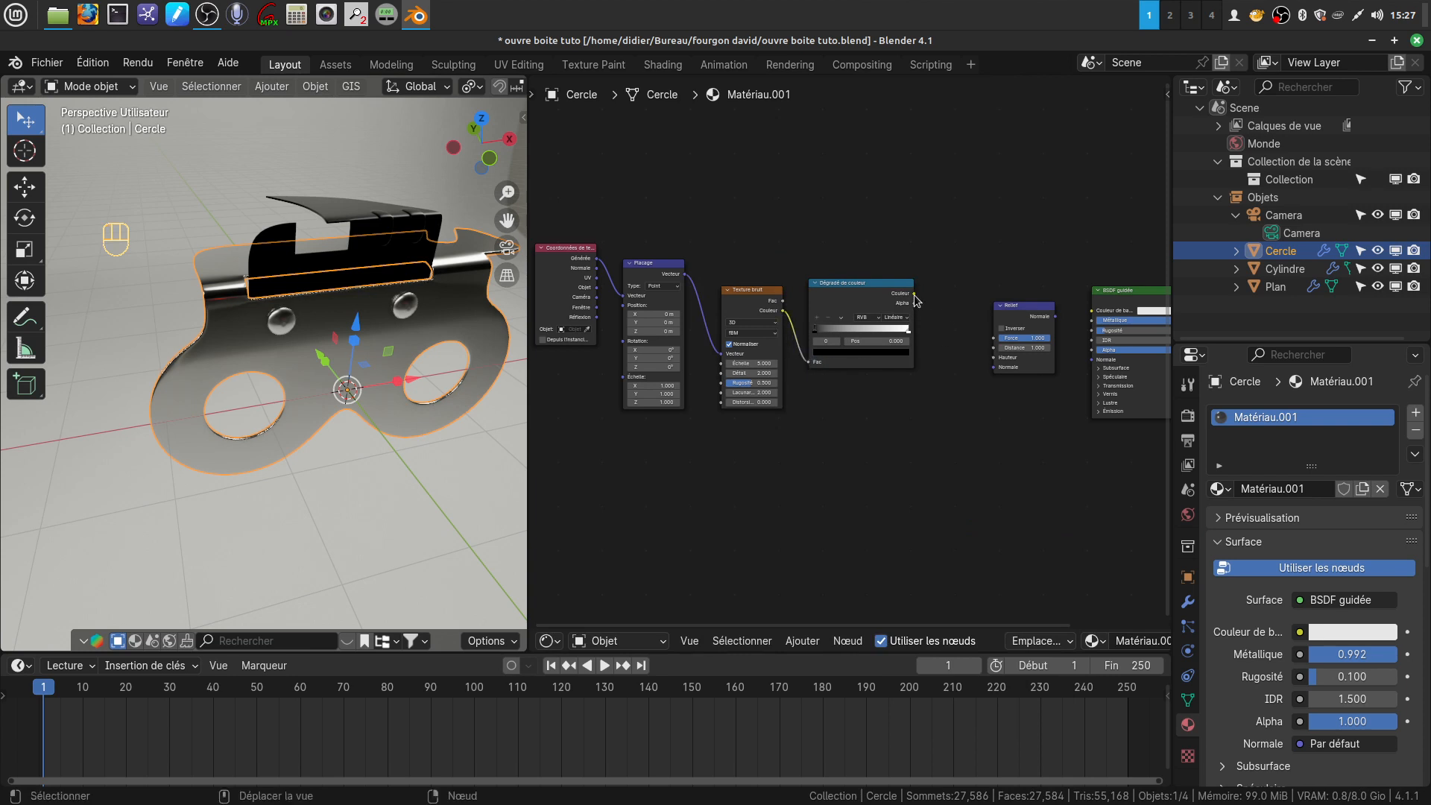
pyautogui.moveTo(914, 295); pyautogui.dragTo(987, 360)
# Set the Relief node's Force to 0.245 and Distance to 0.300, and link its Normale output to the BSDF guidée node's Normale
pyautogui.scroll(4, 964, 419)
pyautogui.moveTo(961, 417); pyautogui.dragTo(726, 439, button='middle')
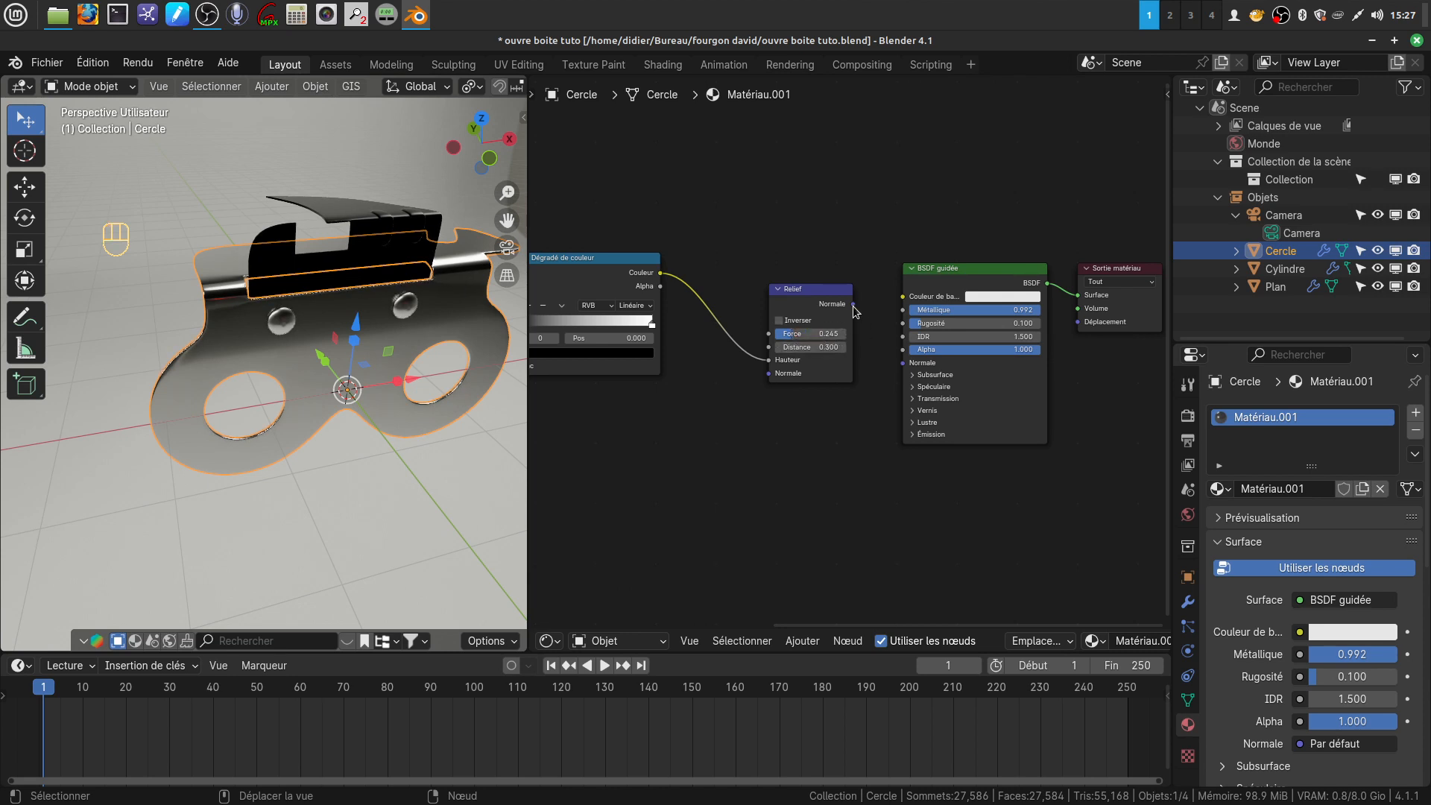
pyautogui.moveTo(854, 304); pyautogui.dragTo(867, 332)
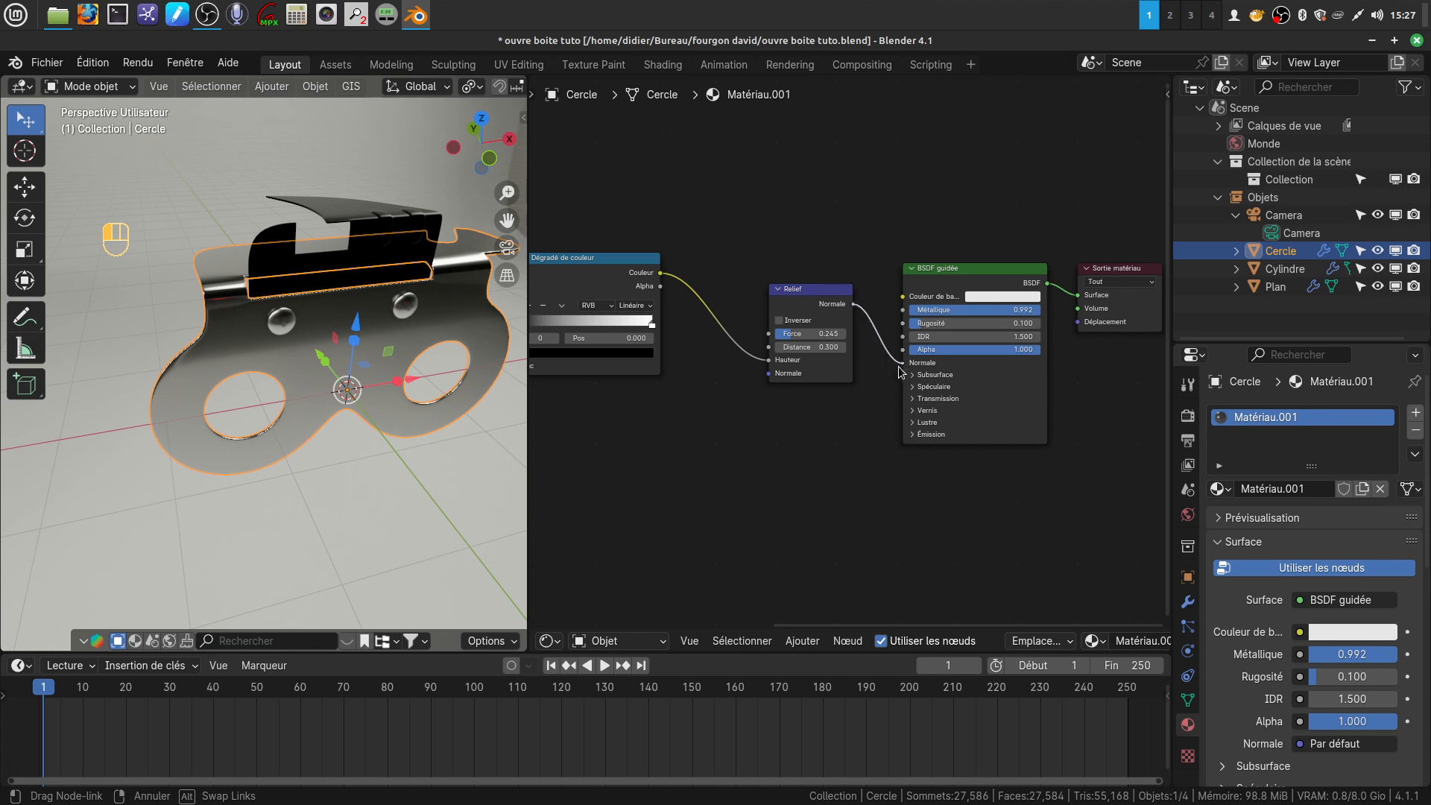
pyautogui.moveTo(898, 367); pyautogui.dragTo(899, 366)
# Set the Texture bruit node's Échelle to 364.900, Lacunarité to 3.500 and Distorsion to 1.100
pyautogui.moveTo(629, 475); pyautogui.dragTo(775, 474, button='middle')
pyautogui.scroll(2, 348, 430)
pyautogui.moveTo(348, 435); pyautogui.dragTo(313, 445, button='middle')
pyautogui.moveTo(803, 453); pyautogui.dragTo(1019, 492, button='middle')
pyautogui.scroll(3, 824, 539)
pyautogui.moveTo(755, 496); pyautogui.dragTo(858, 484, button='middle')
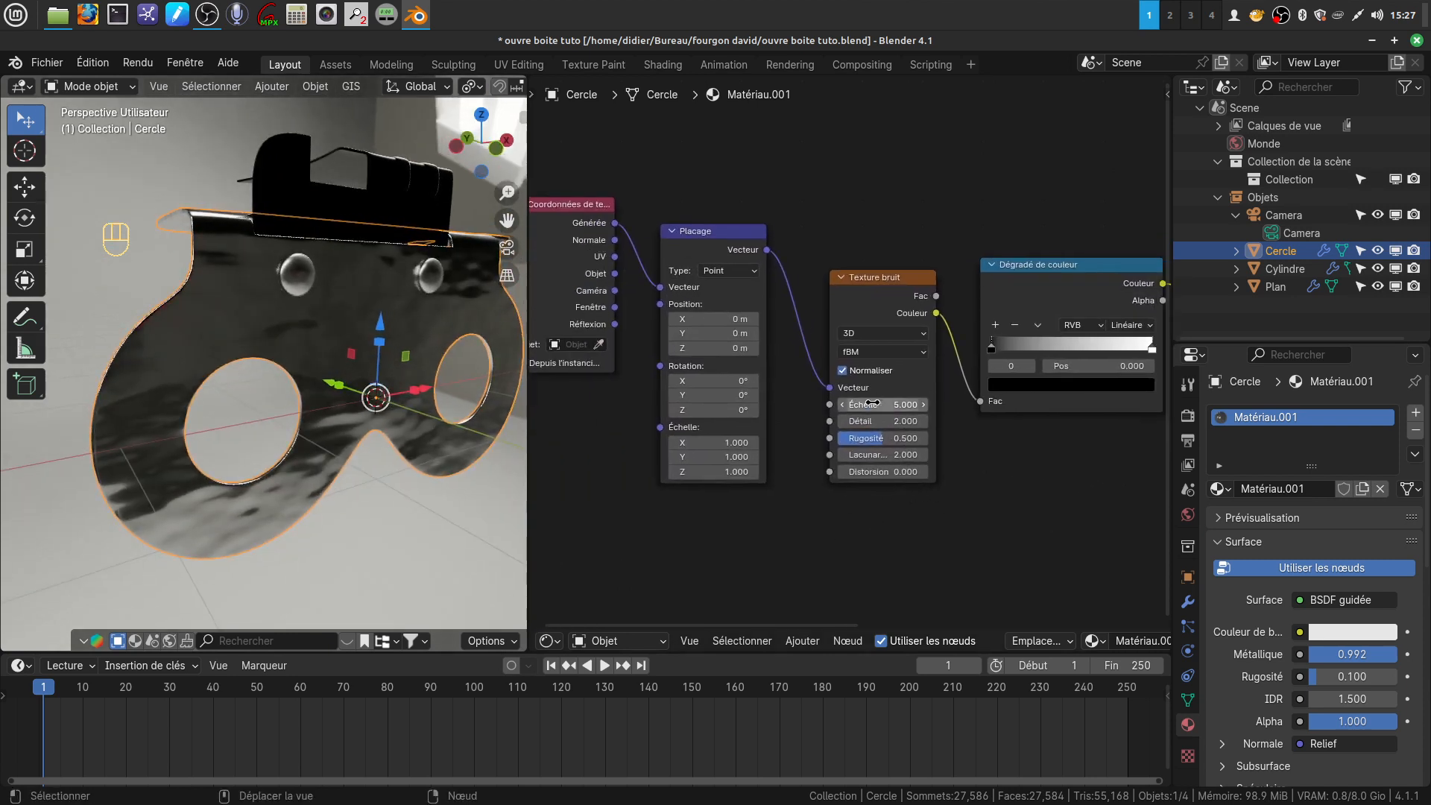
pyautogui.moveTo(857, 406); pyautogui.dragTo(917, 406)
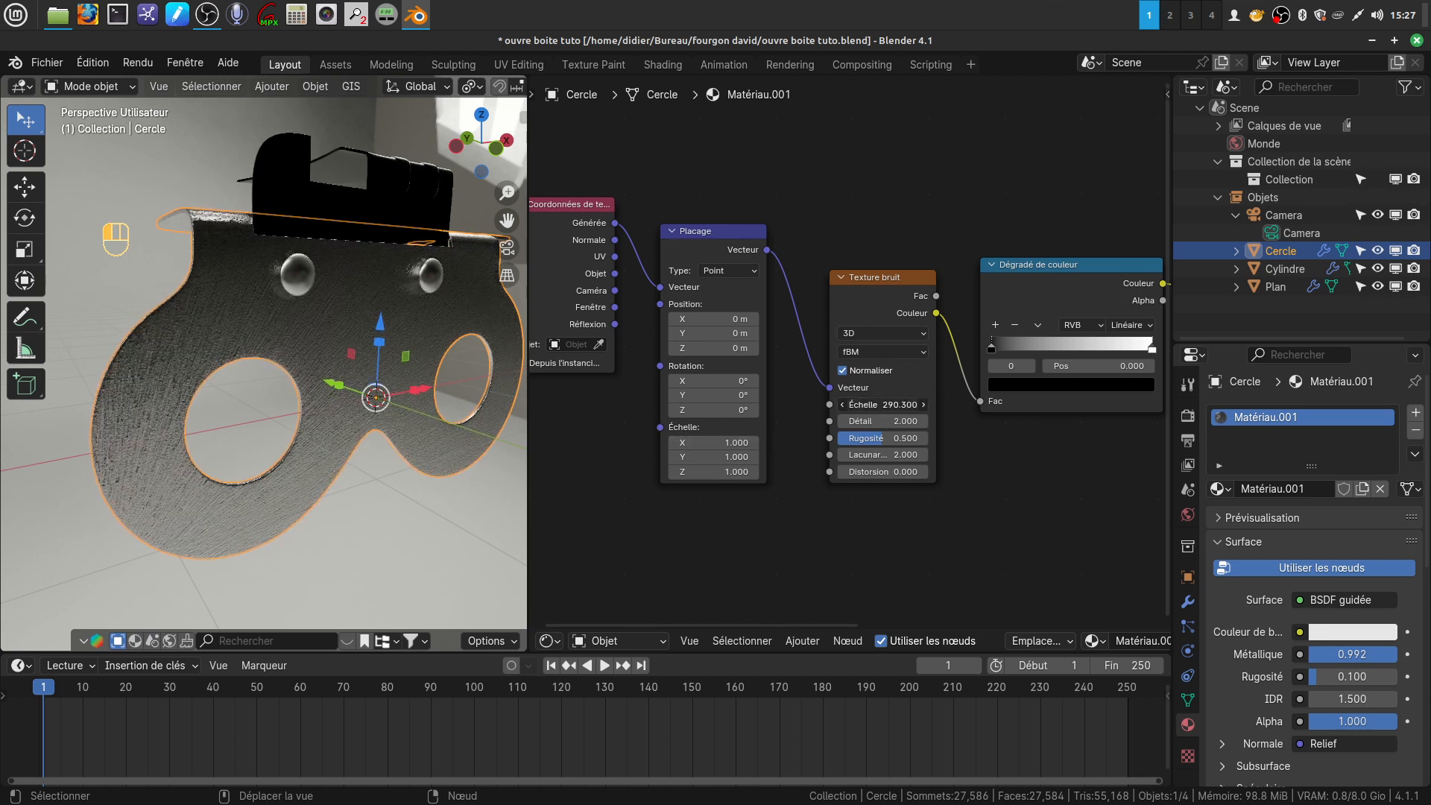
pyautogui.moveTo(867, 403); pyautogui.dragTo(895, 404)
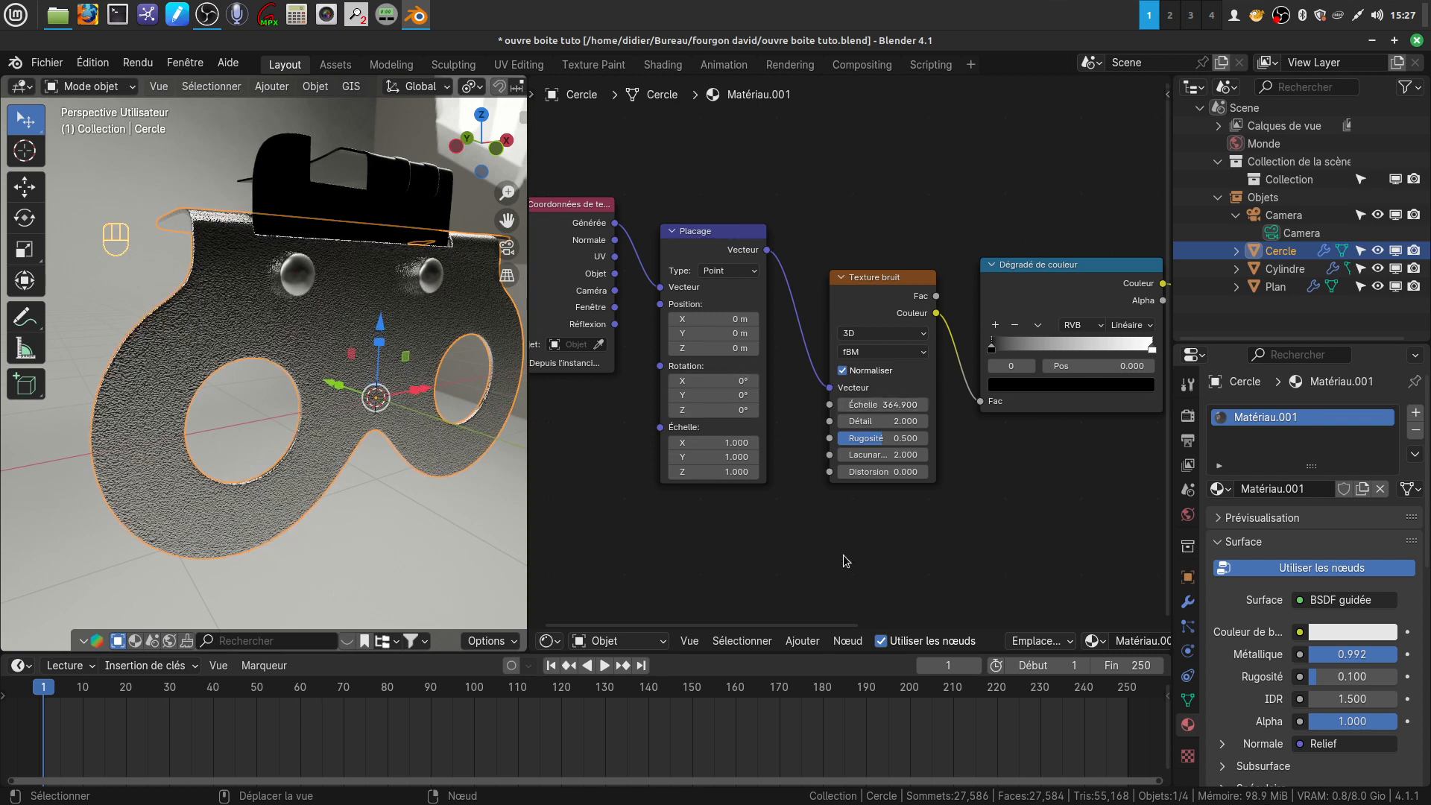
pyautogui.moveTo(883, 455)
pyautogui.mouseDown()
pyautogui.moveTo(906, 455)
pyautogui.moveTo(894, 472)
pyautogui.mouseUp()
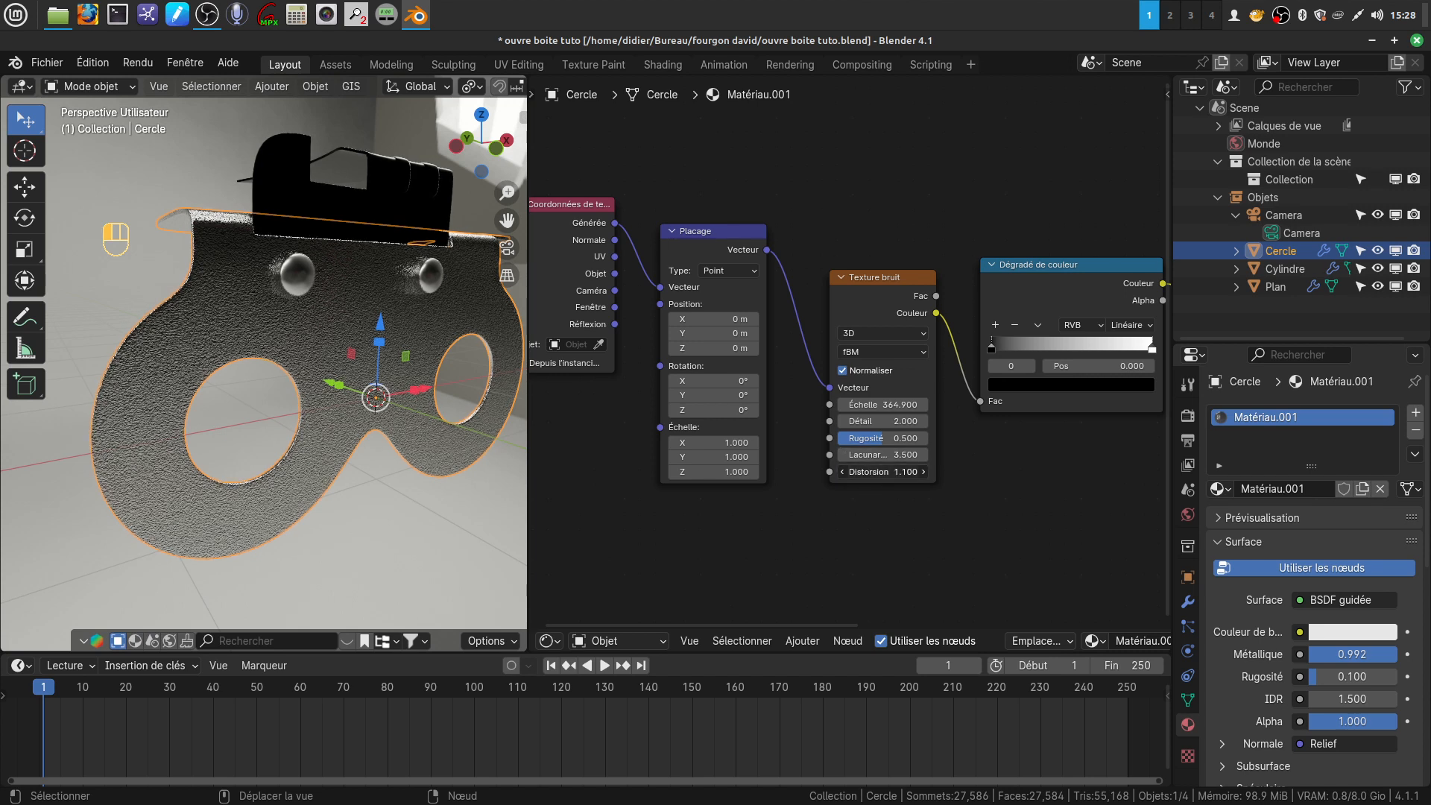
# Set the colour ramp's white stop to position 0.405 and move its black stop slightly inward
pyautogui.moveTo(258, 354)
pyautogui.mouseDown(button='middle')
pyautogui.moveTo(304, 357)
pyautogui.moveTo(271, 361)
pyautogui.mouseUp(button='middle')
pyautogui.moveTo(685, 419); pyautogui.dragTo(474, 415, button='middle')
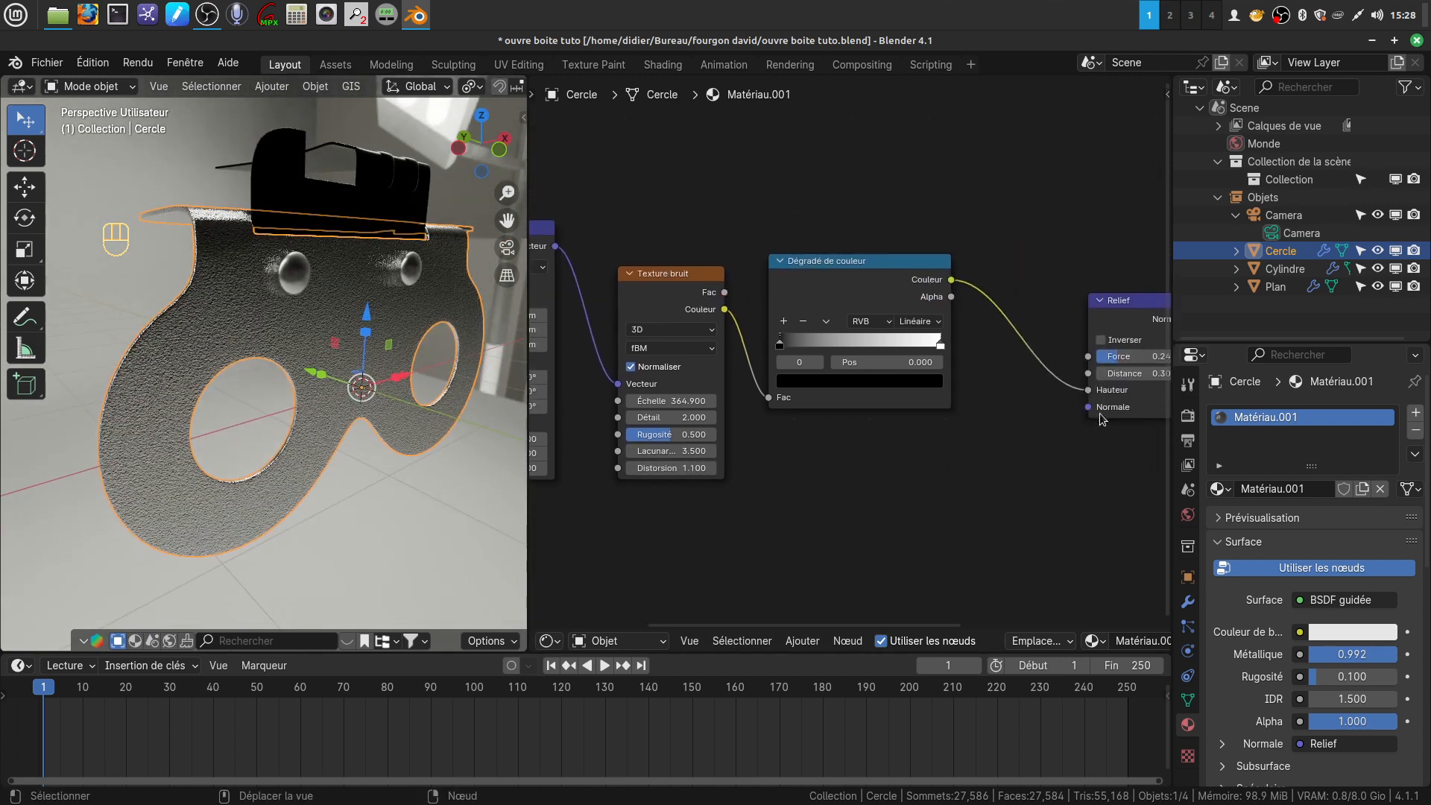
pyautogui.scroll(1, 679, 367)
pyautogui.moveTo(995, 432); pyautogui.dragTo(934, 468, button='middle')
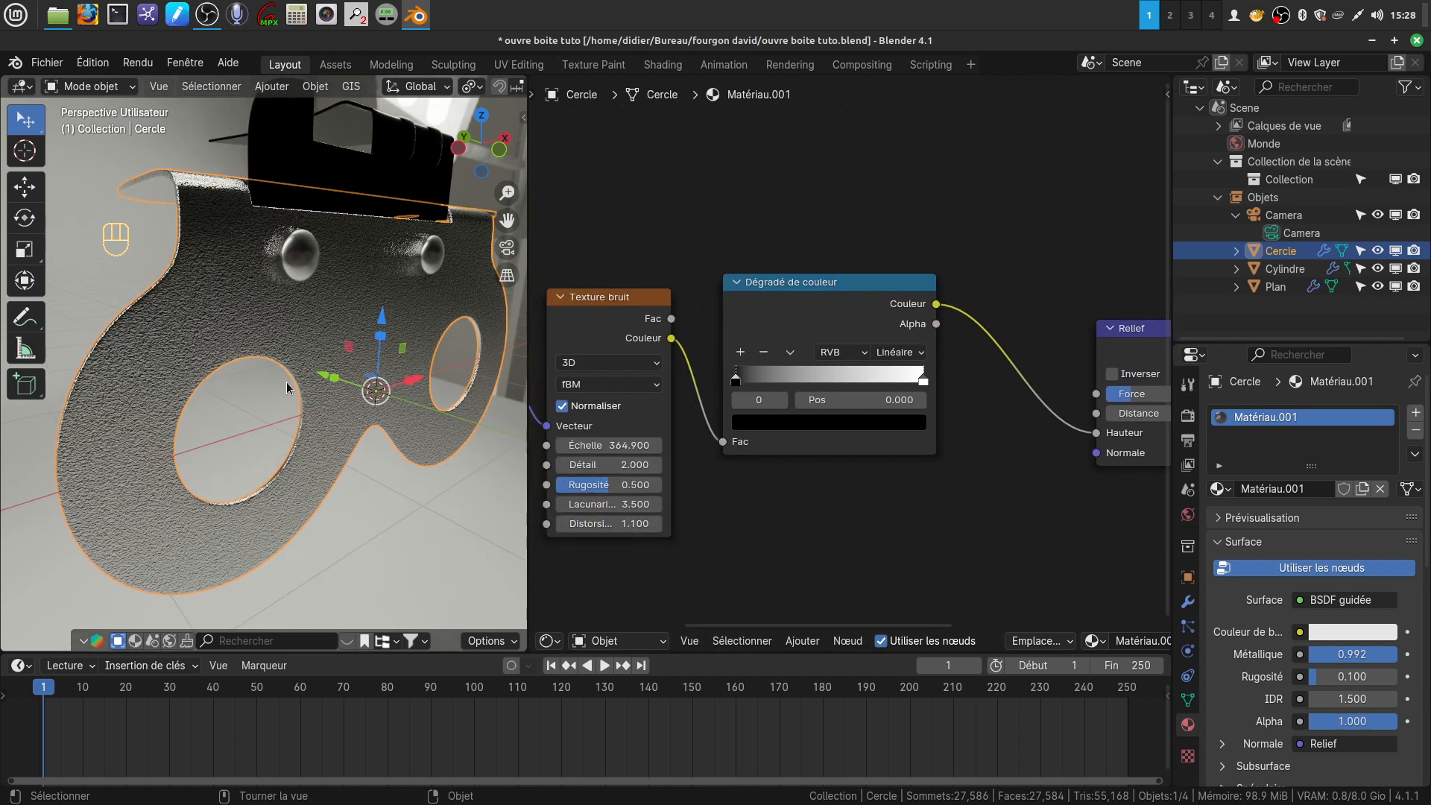
pyautogui.scroll(3, 224, 307)
pyautogui.scroll(-2, 224, 307)
pyautogui.moveTo(924, 385); pyautogui.dragTo(797, 382)
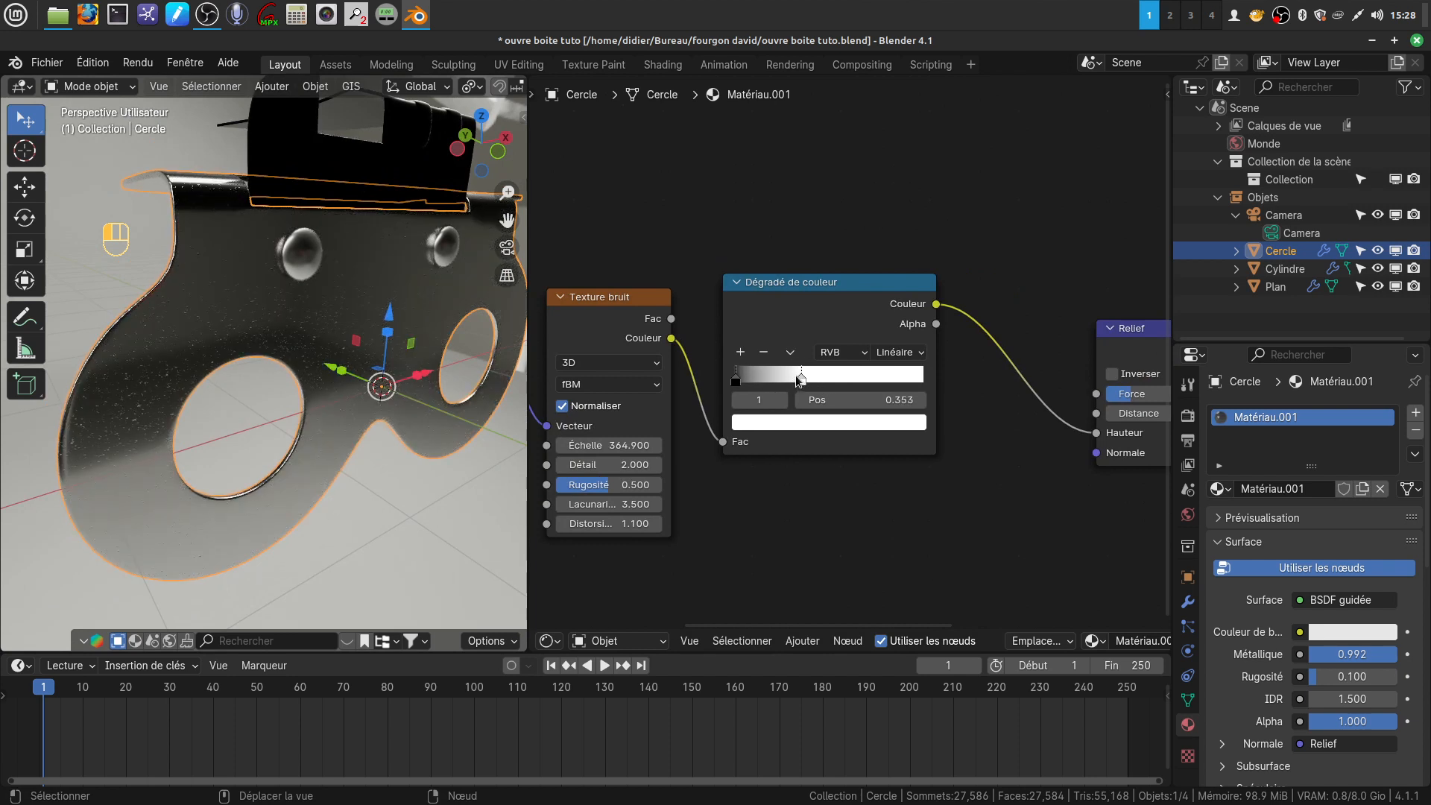
pyautogui.moveTo(291, 370)
pyautogui.mouseDown(button='middle')
pyautogui.moveTo(268, 380)
pyautogui.moveTo(310, 365)
pyautogui.mouseUp(button='middle')
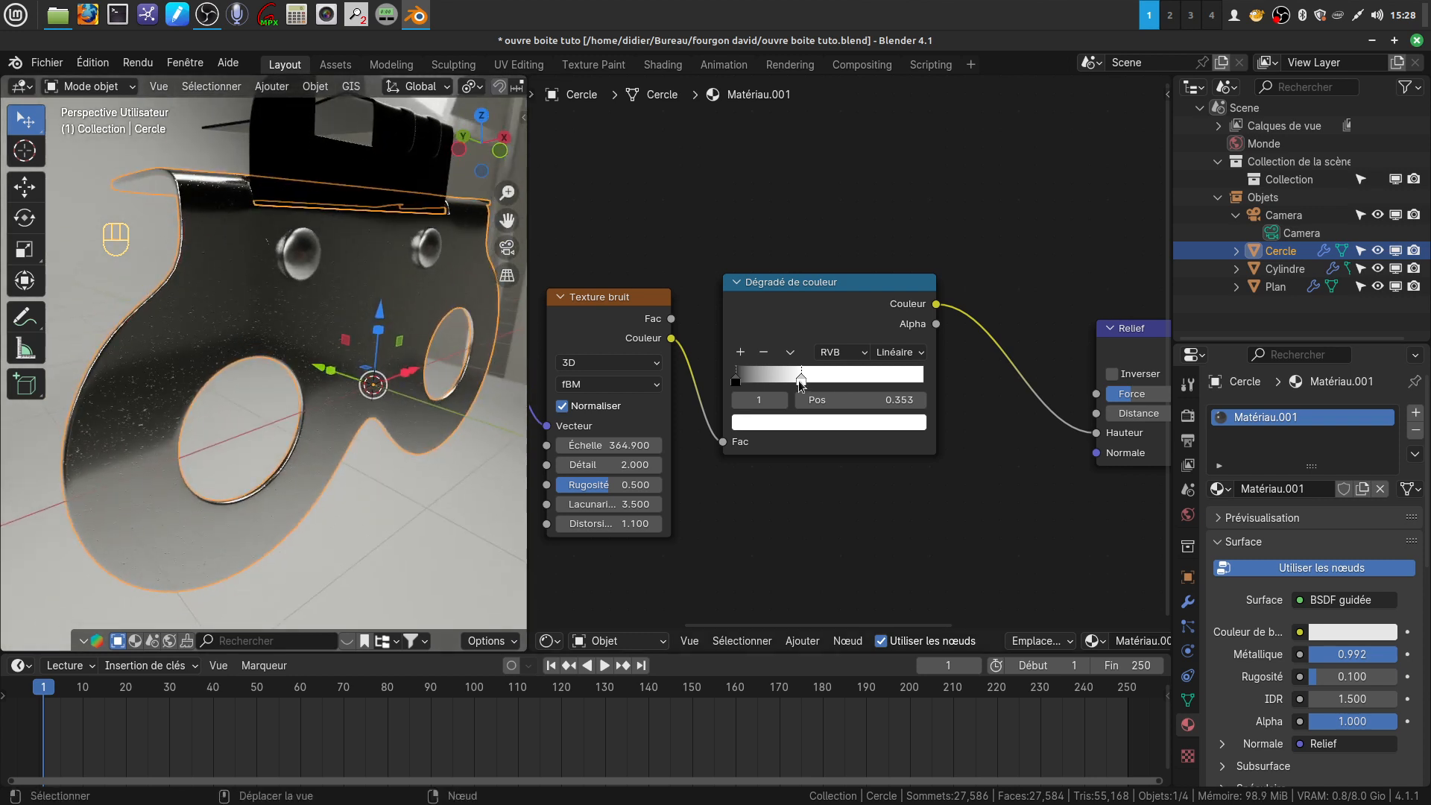
pyautogui.moveTo(358, 417)
pyautogui.mouseDown(button='middle')
pyautogui.moveTo(328, 429)
pyautogui.moveTo(350, 436)
pyautogui.mouseUp(button='middle')
pyautogui.moveTo(740, 382); pyautogui.dragTo(814, 382)
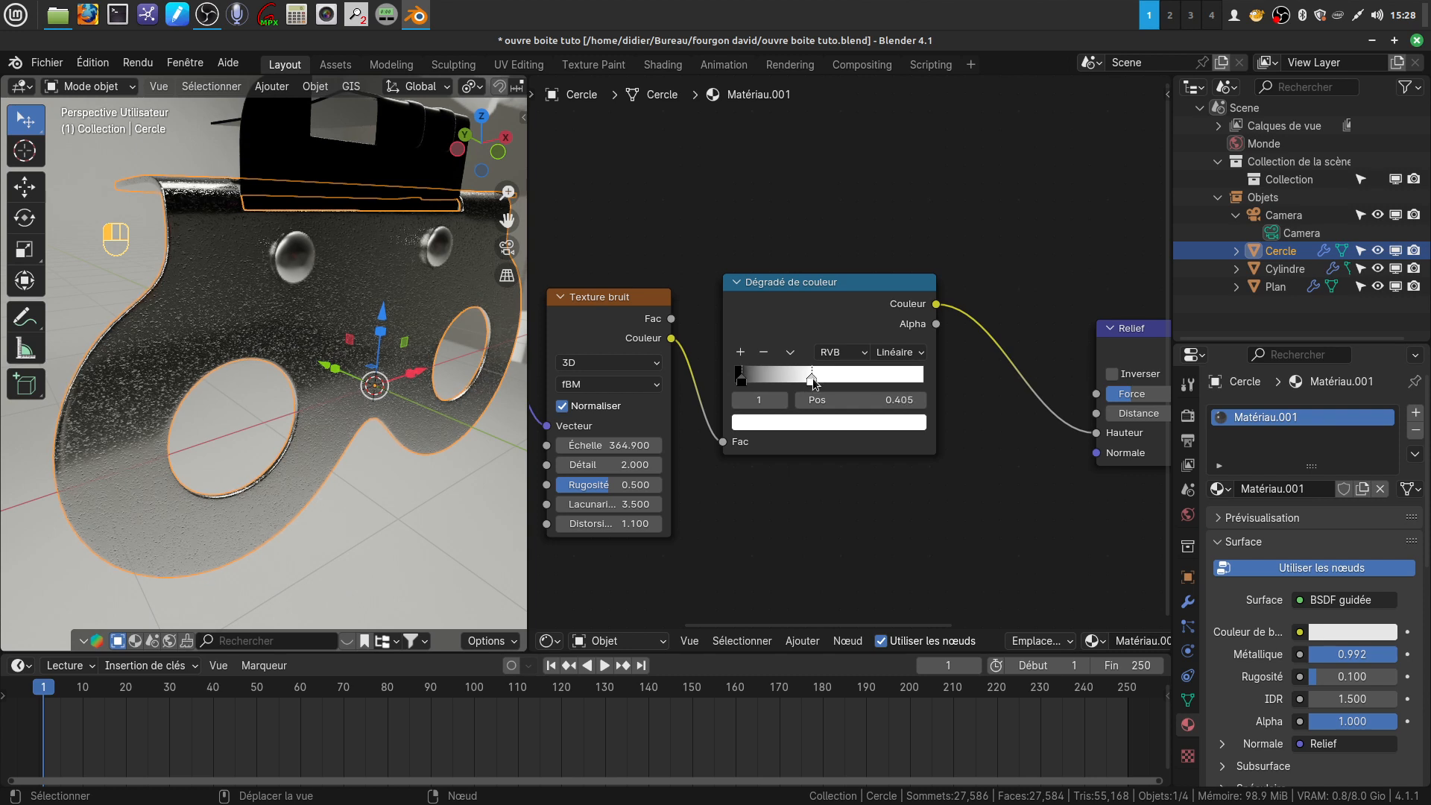
# Set the colour ramp's white stop to position 0.394 and the Relief node's Force to 0.150
pyautogui.moveTo(348, 427); pyautogui.dragTo(392, 455, button='middle')
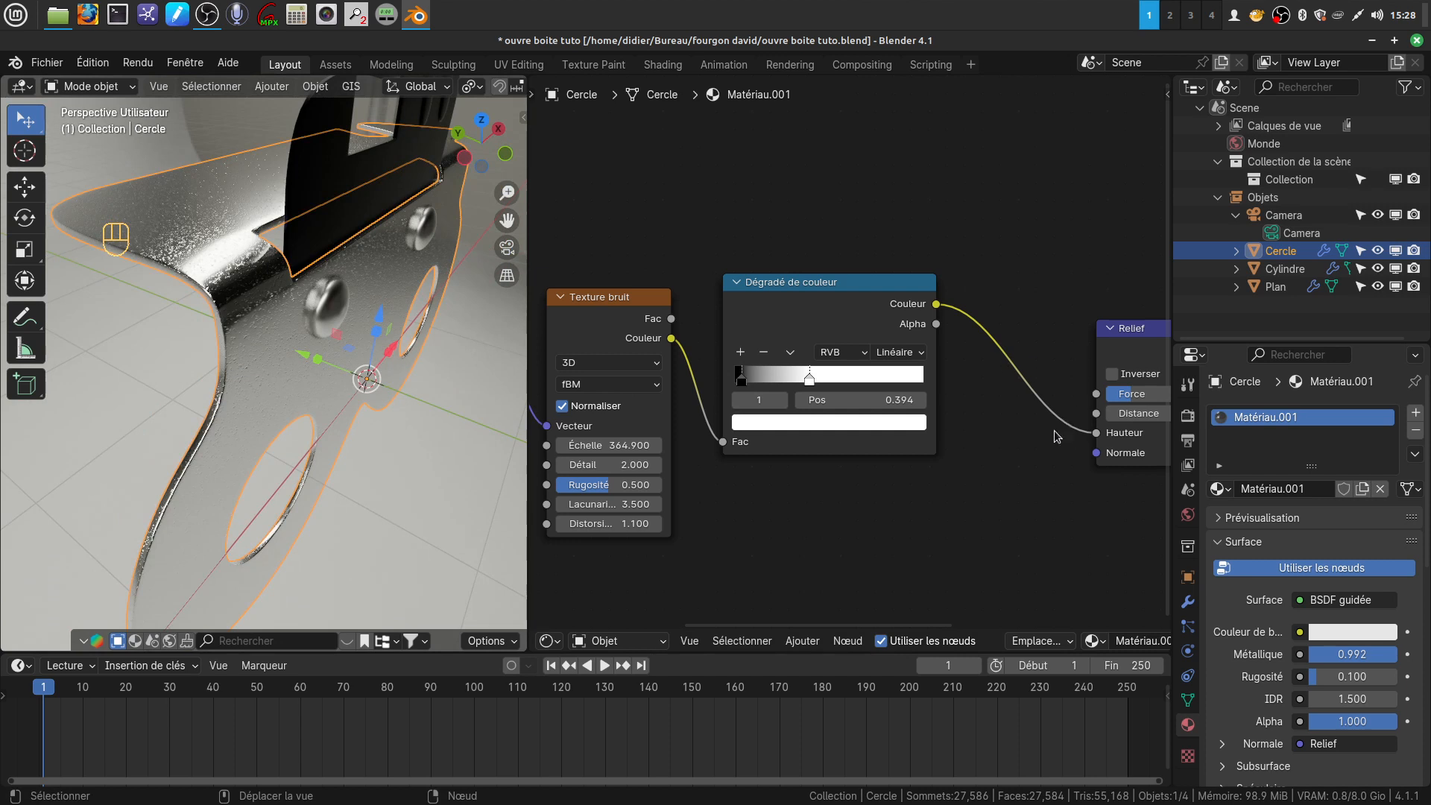
pyautogui.moveTo(1057, 436); pyautogui.dragTo(723, 436, button='middle')
pyautogui.moveTo(827, 403); pyautogui.dragTo(817, 404)
pyautogui.moveTo(313, 328); pyautogui.dragTo(390, 445, button='middle')
pyautogui.moveTo(245, 311)
pyautogui.mouseDown(button='middle')
pyautogui.moveTo(456, 307)
pyautogui.moveTo(459, 387)
pyautogui.moveTo(261, 398)
pyautogui.moveTo(218, 326)
pyautogui.moveTo(249, 306)
pyautogui.moveTo(222, 313)
pyautogui.mouseUp(button='middle')
pyautogui.moveTo(274, 352); pyautogui.dragTo(493, 504, button='middle')
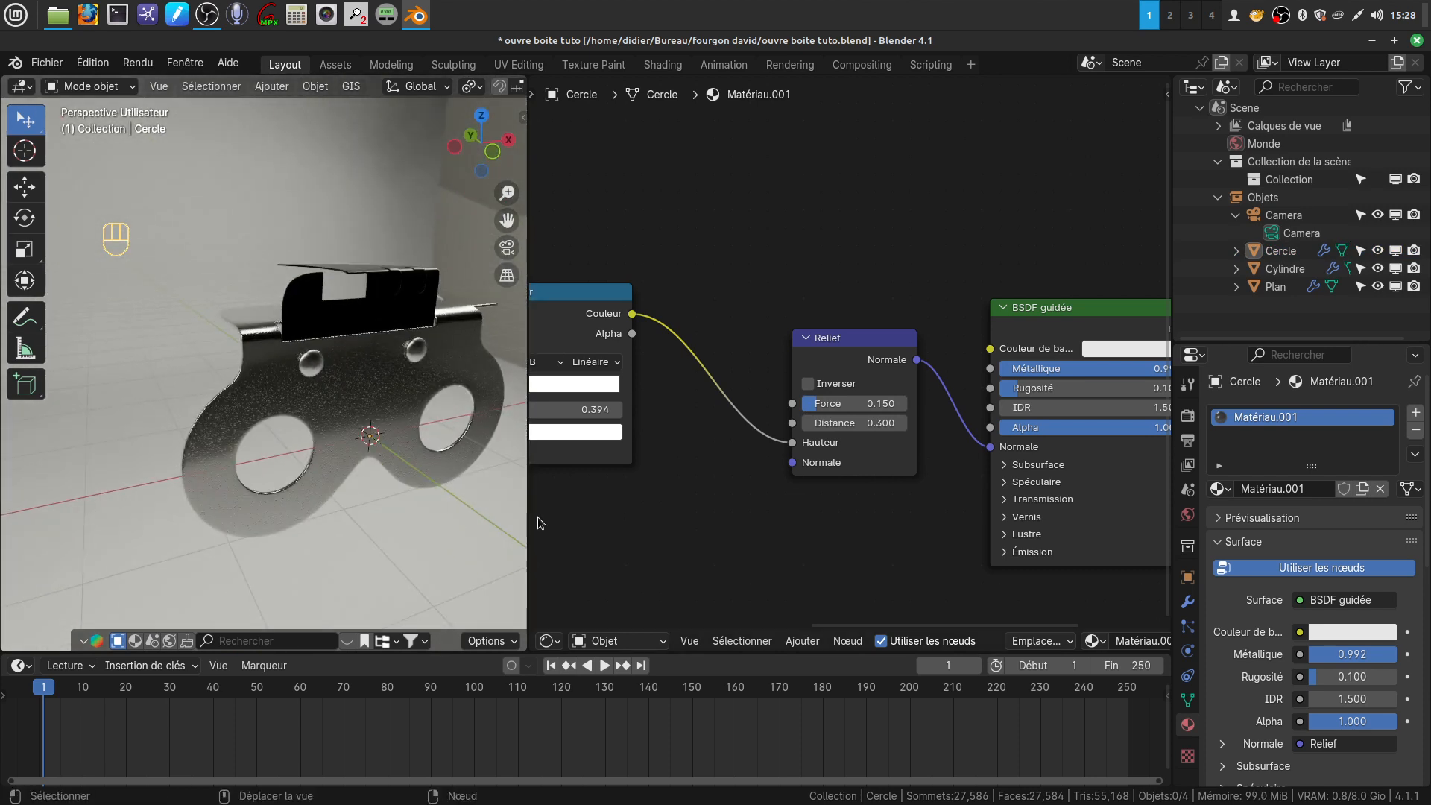
# Merge the shader editor area into the 3D viewport so the viewport takes up the full width
pyautogui.rightClick(527, 509)
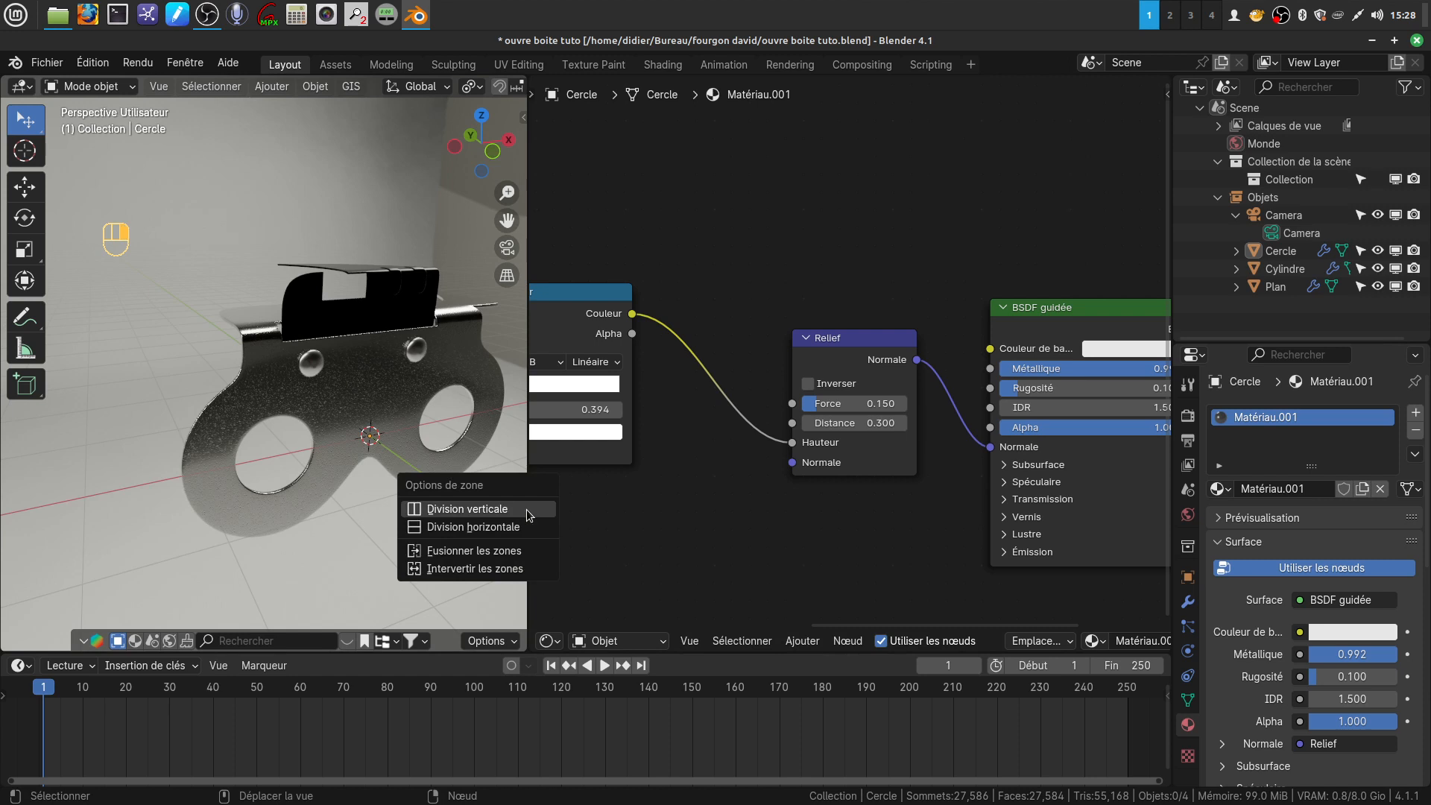
pyautogui.click(500, 552)
pyautogui.click(597, 382)
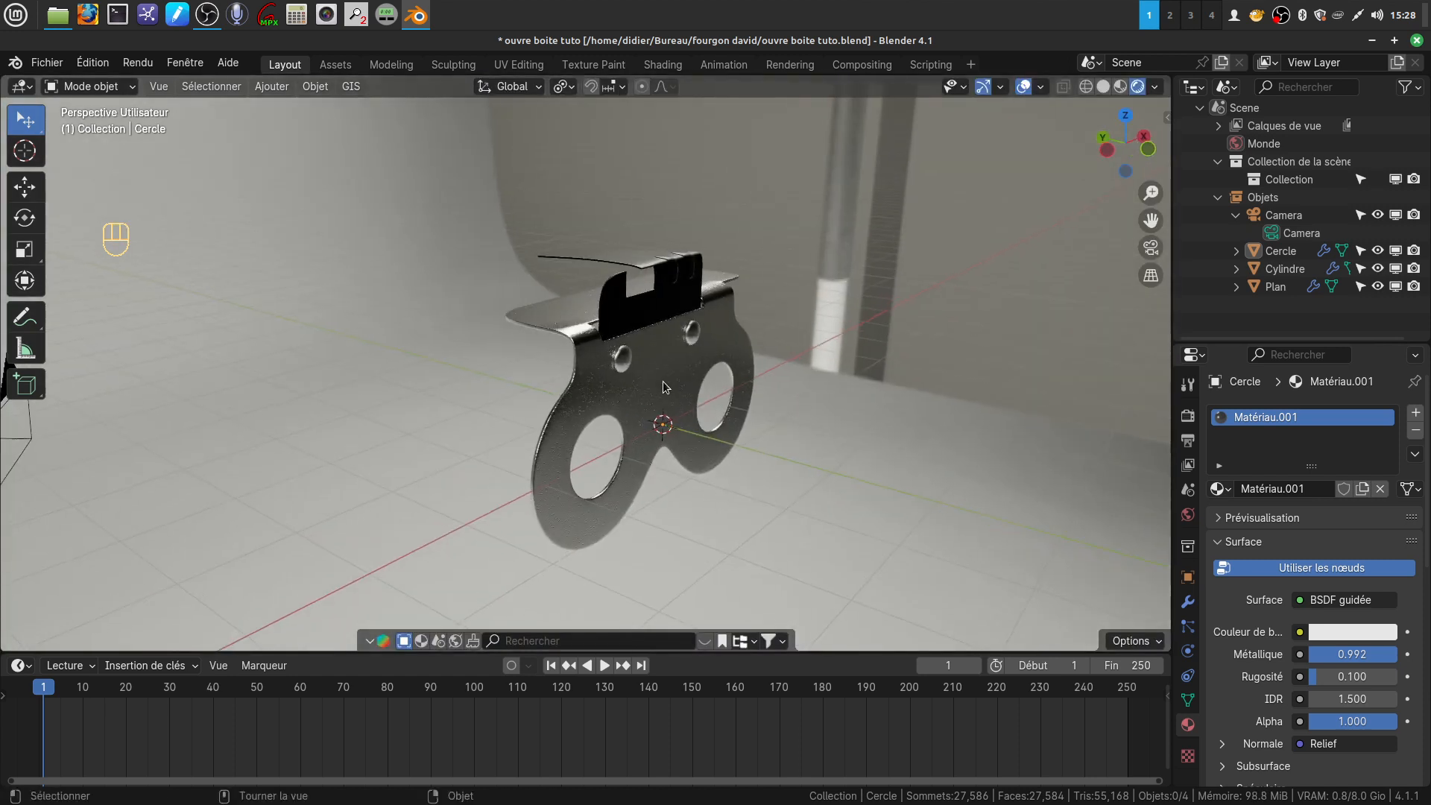
# Examine the plate's bumped metal finish from several angles and at closer range
pyautogui.moveTo(673, 368); pyautogui.dragTo(630, 425, button='middle')
pyautogui.scroll(4, 654, 416)
pyautogui.moveTo(583, 490); pyautogui.dragTo(655, 458, button='middle')
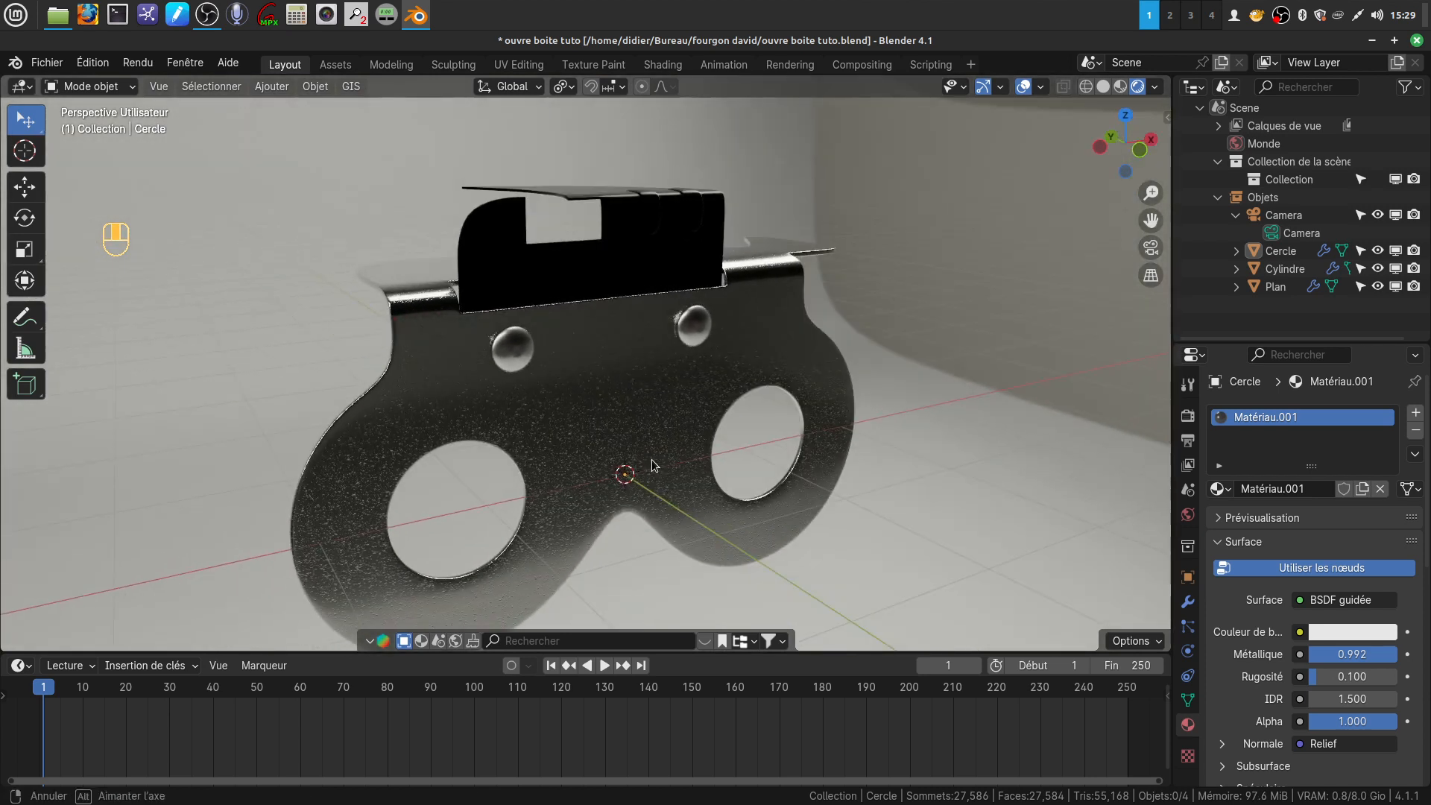
pyautogui.keyDown('shift'); pyautogui.moveTo(601, 445); pyautogui.dragTo(594, 371, button='middle'); pyautogui.keyUp('shift')
pyautogui.press('shift')
pyautogui.scroll(3, 656, 409)
pyautogui.moveTo(664, 412)
pyautogui.mouseDown(button='middle')
pyautogui.moveTo(619, 392)
pyautogui.moveTo(667, 401)
pyautogui.mouseUp(button='middle')
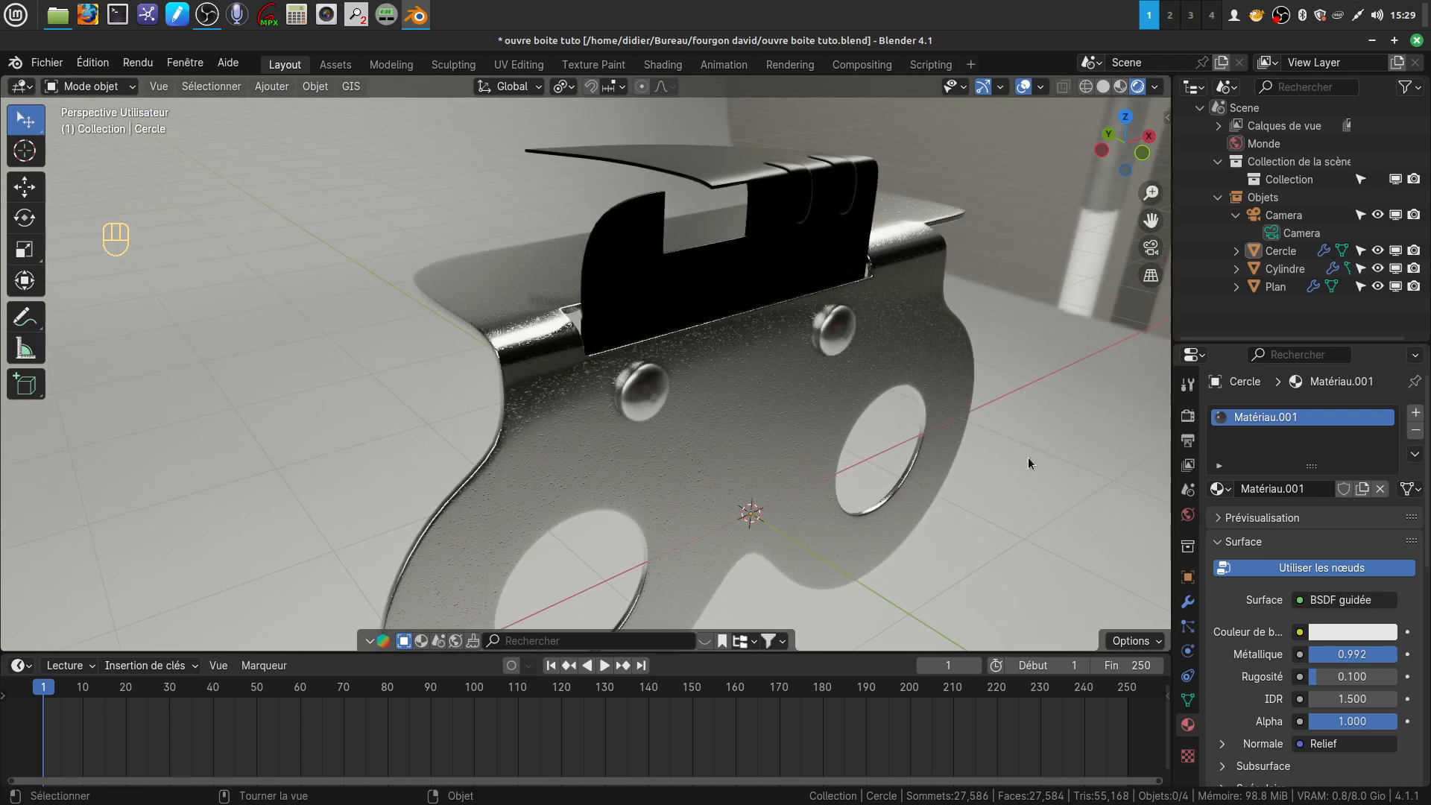
# Check the blade's material and the Subdivision modifiers of the blade, main plate and rivets
pyautogui.click(643, 297)
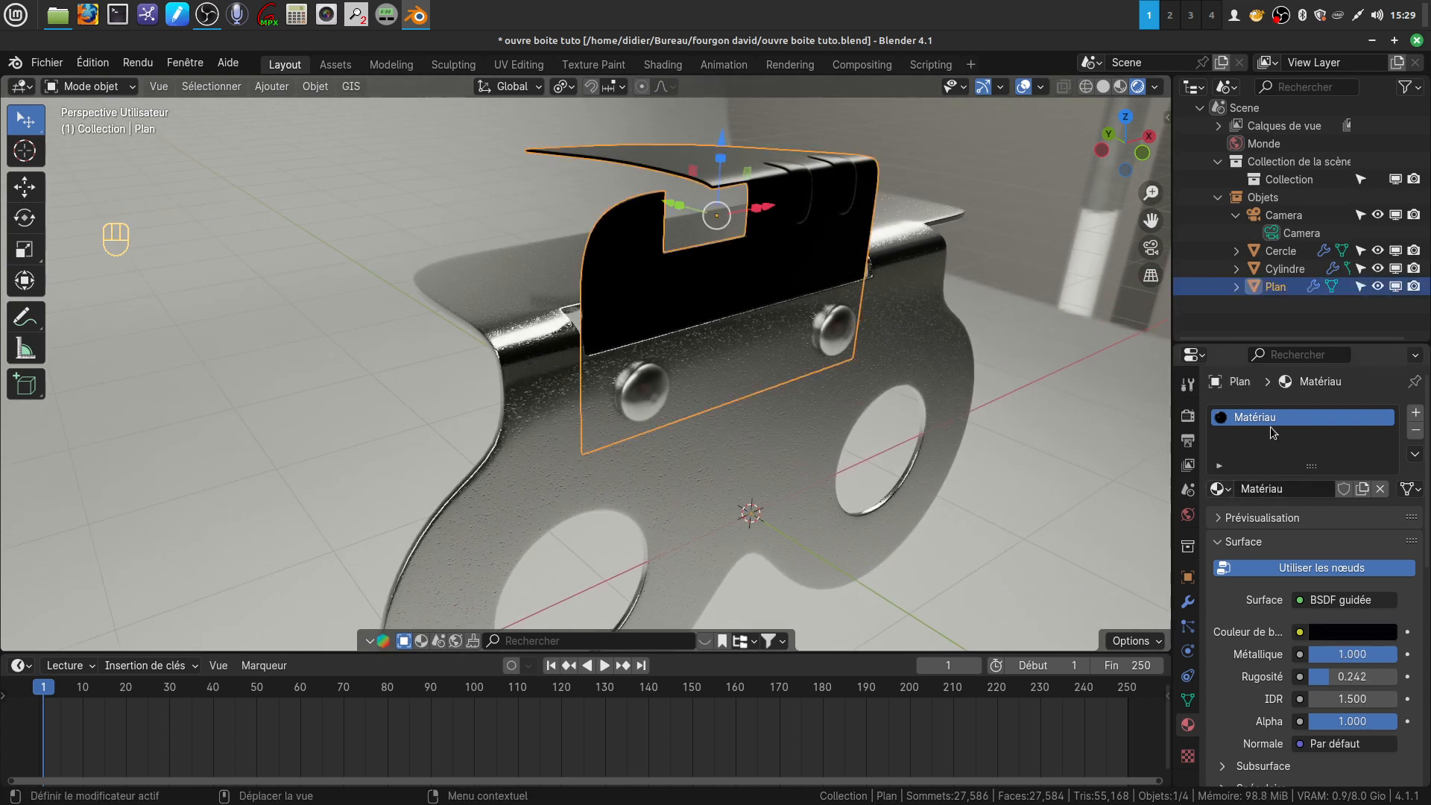
pyautogui.scroll(-7, 1265, 568)
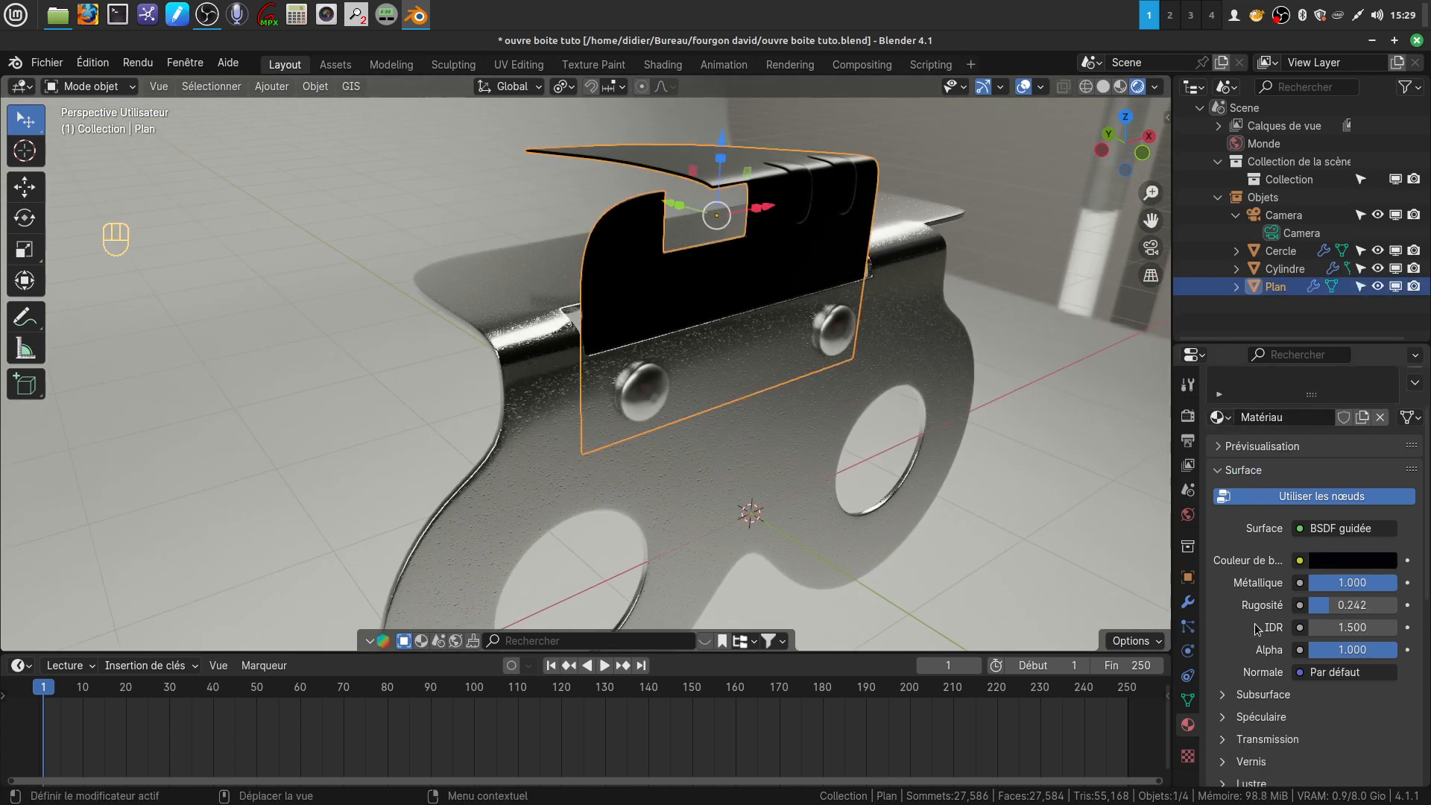
pyautogui.click(1189, 603)
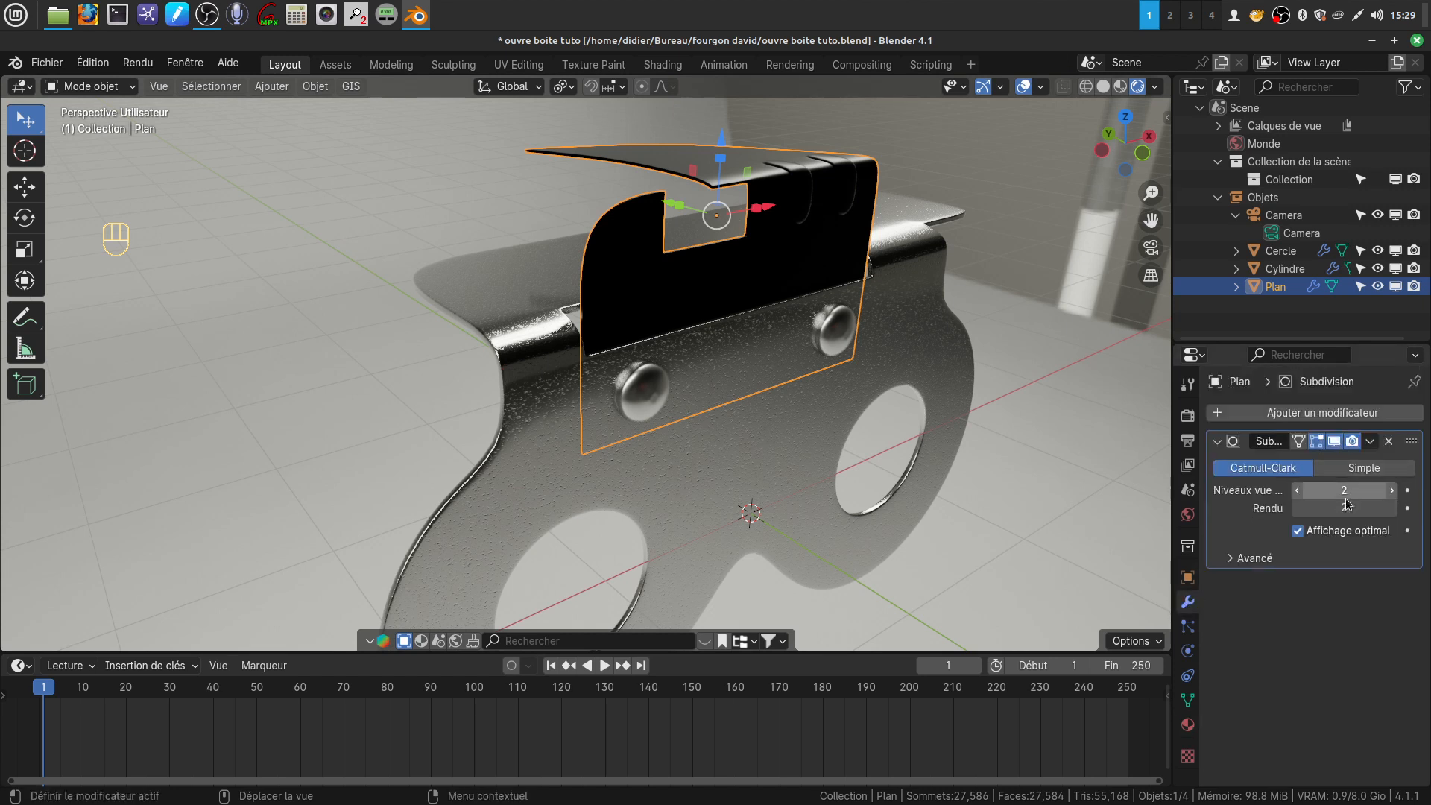
pyautogui.click(524, 351)
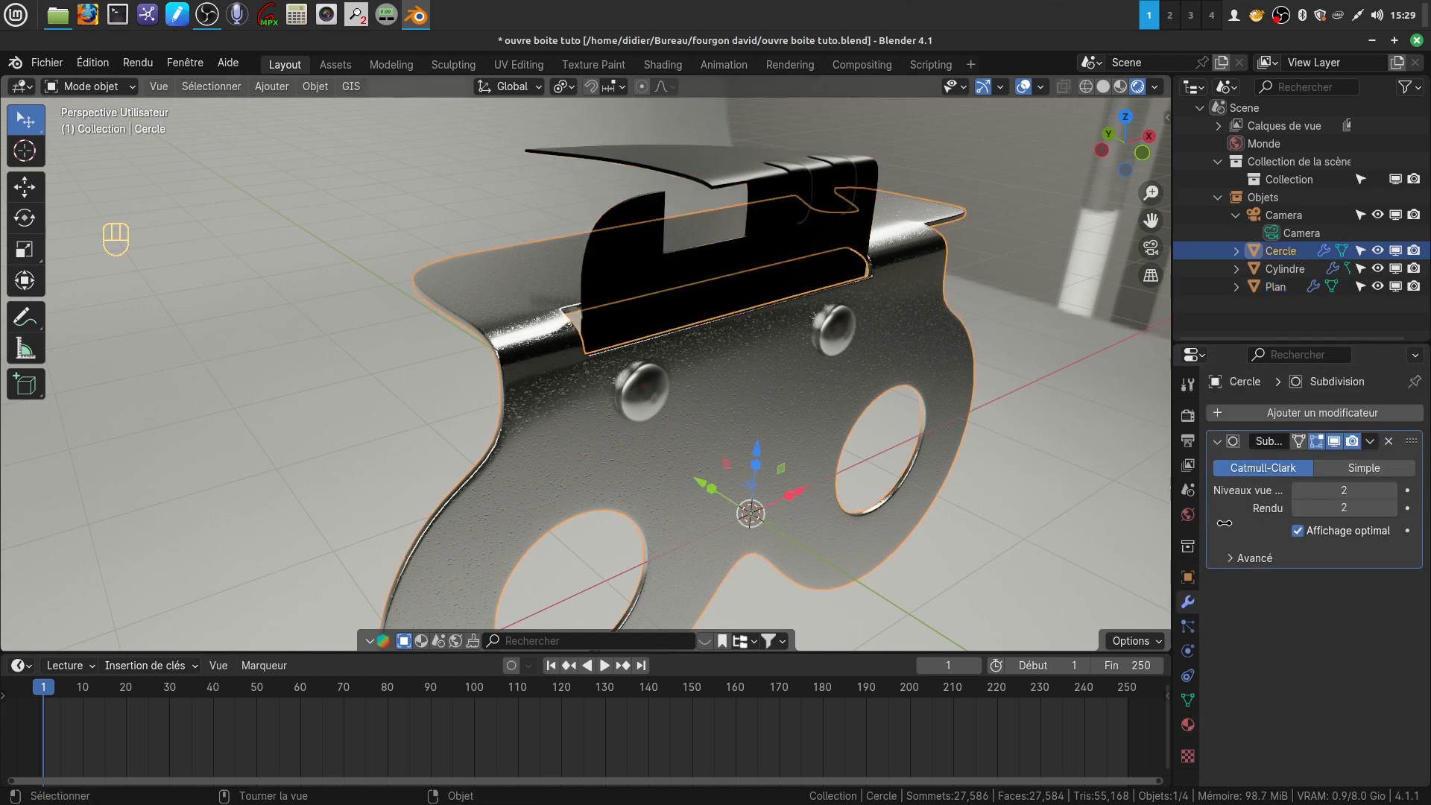
pyautogui.click(650, 391)
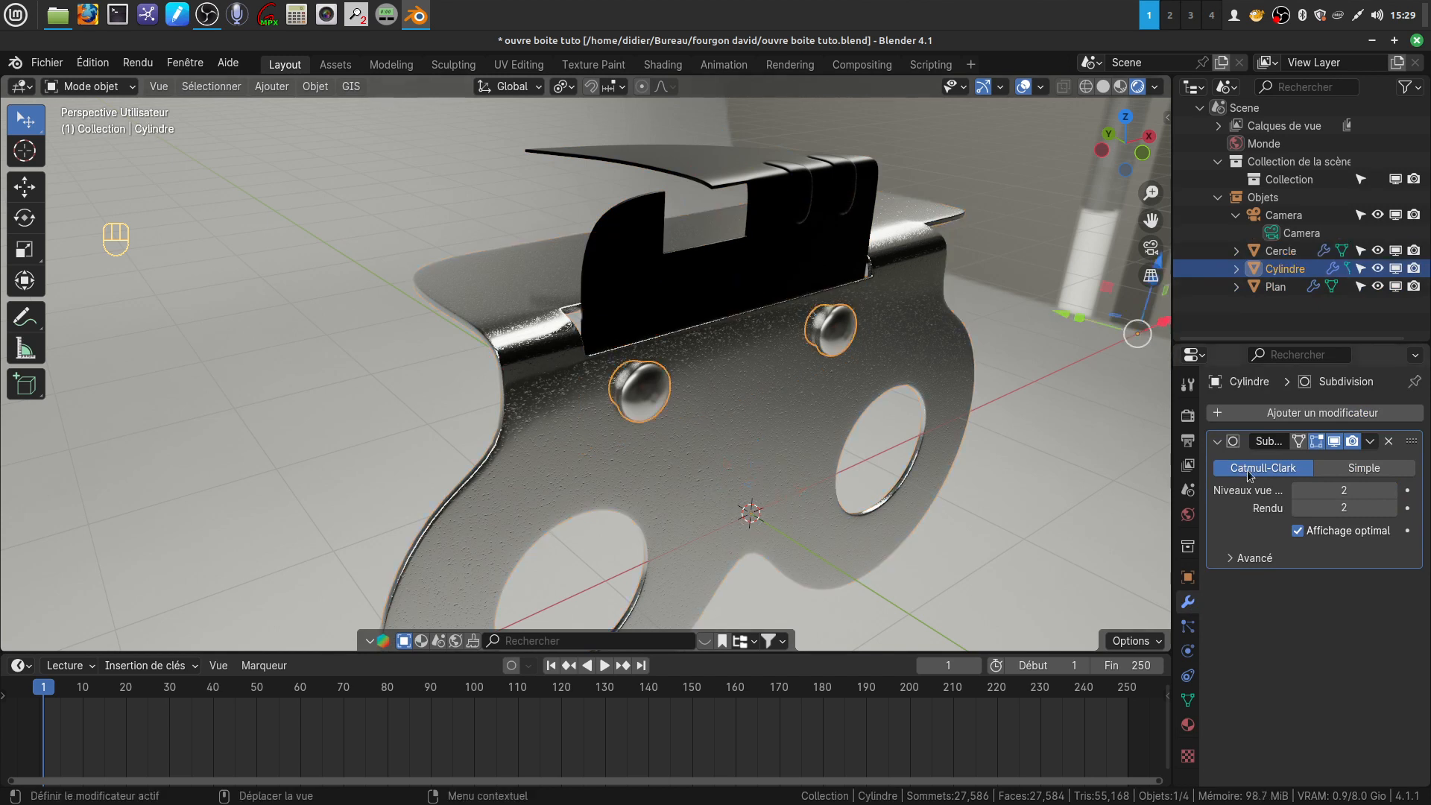
pyautogui.moveTo(730, 389); pyautogui.dragTo(754, 388, button='middle')
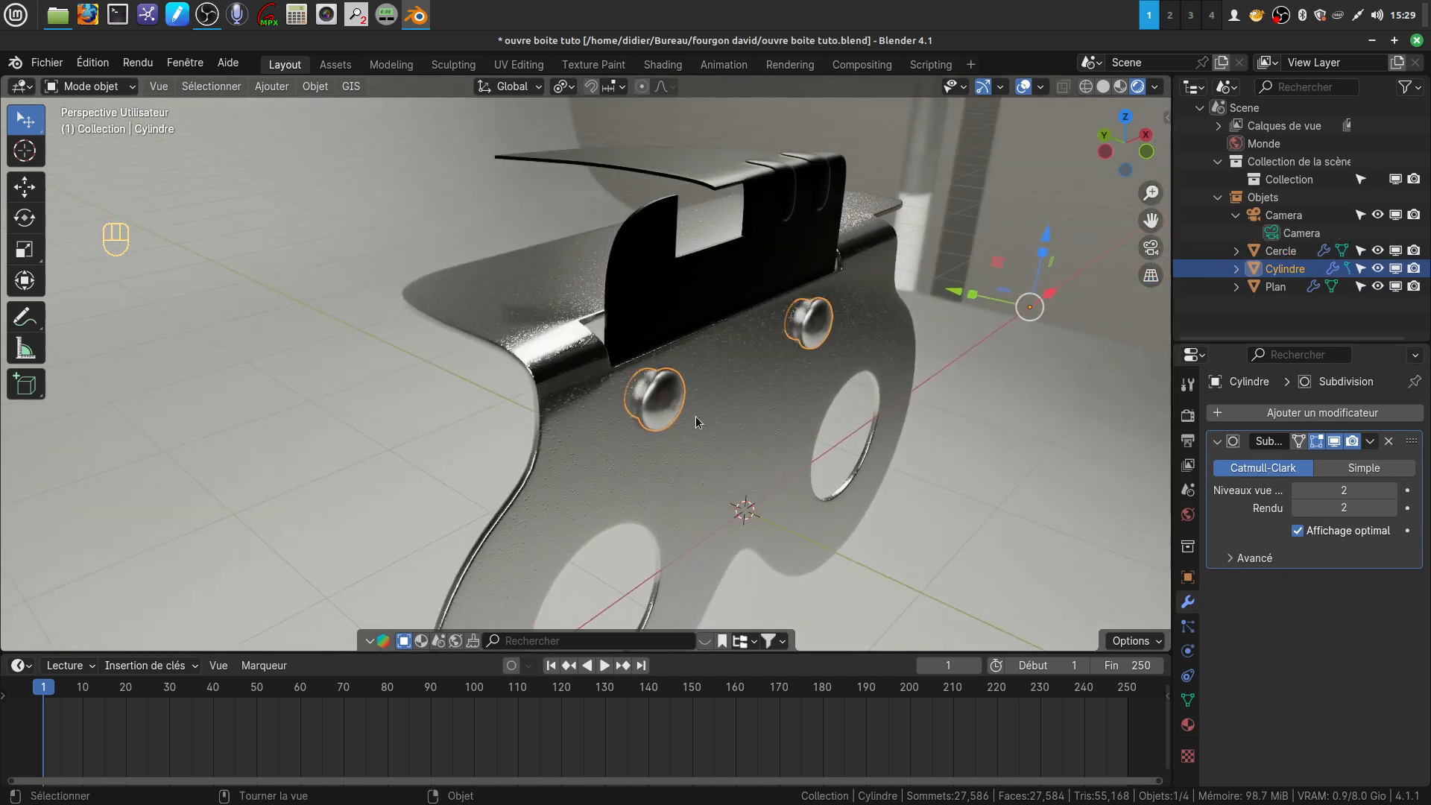
# Combine the rivets, blade and main plate into a single object, with the main plate as the active one
pyautogui.keyDown('shift'); pyautogui.click(664, 315); pyautogui.keyUp('shift')
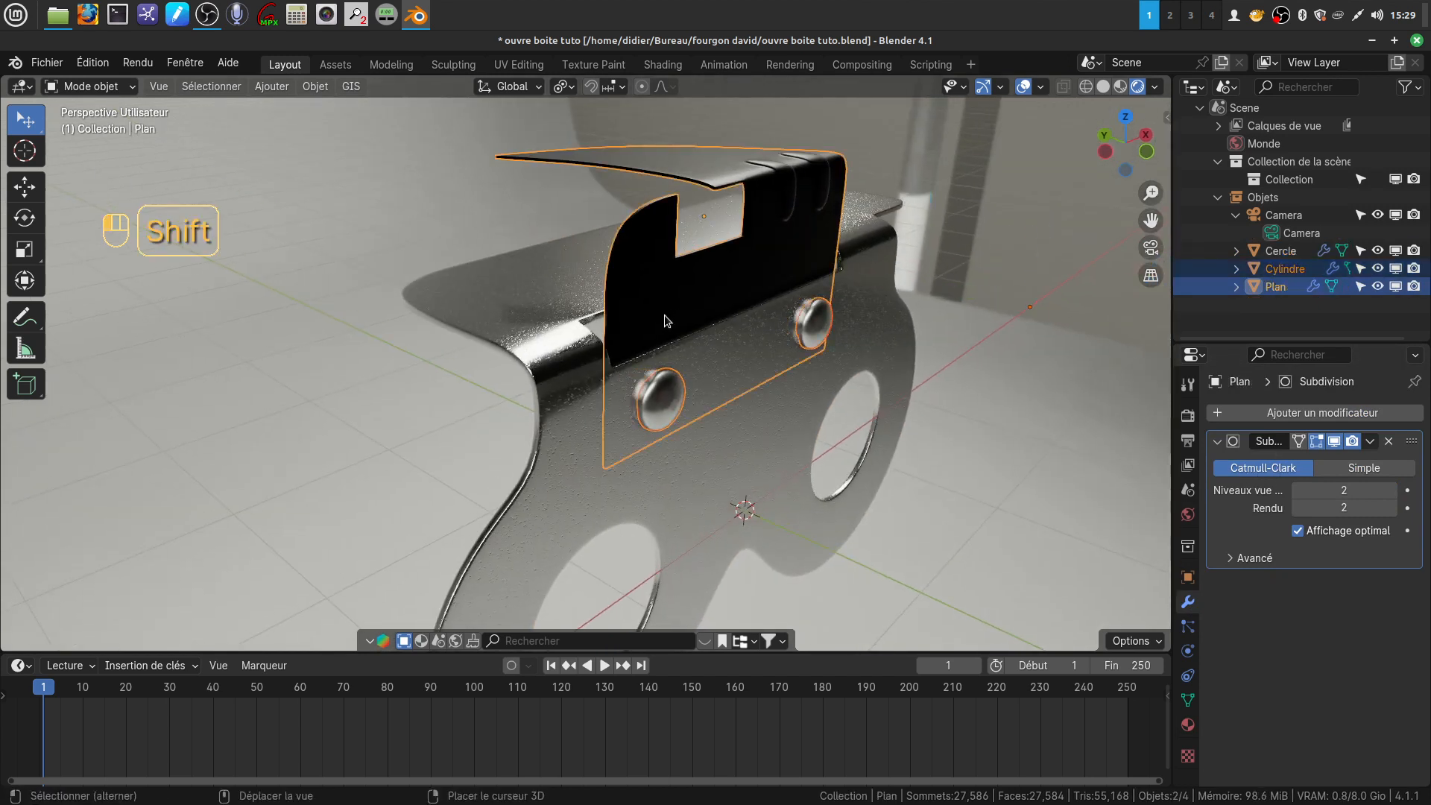
pyautogui.keyDown('shift'); pyautogui.click(503, 326); pyautogui.keyUp('shift')
pyautogui.rightClick(291, 385)
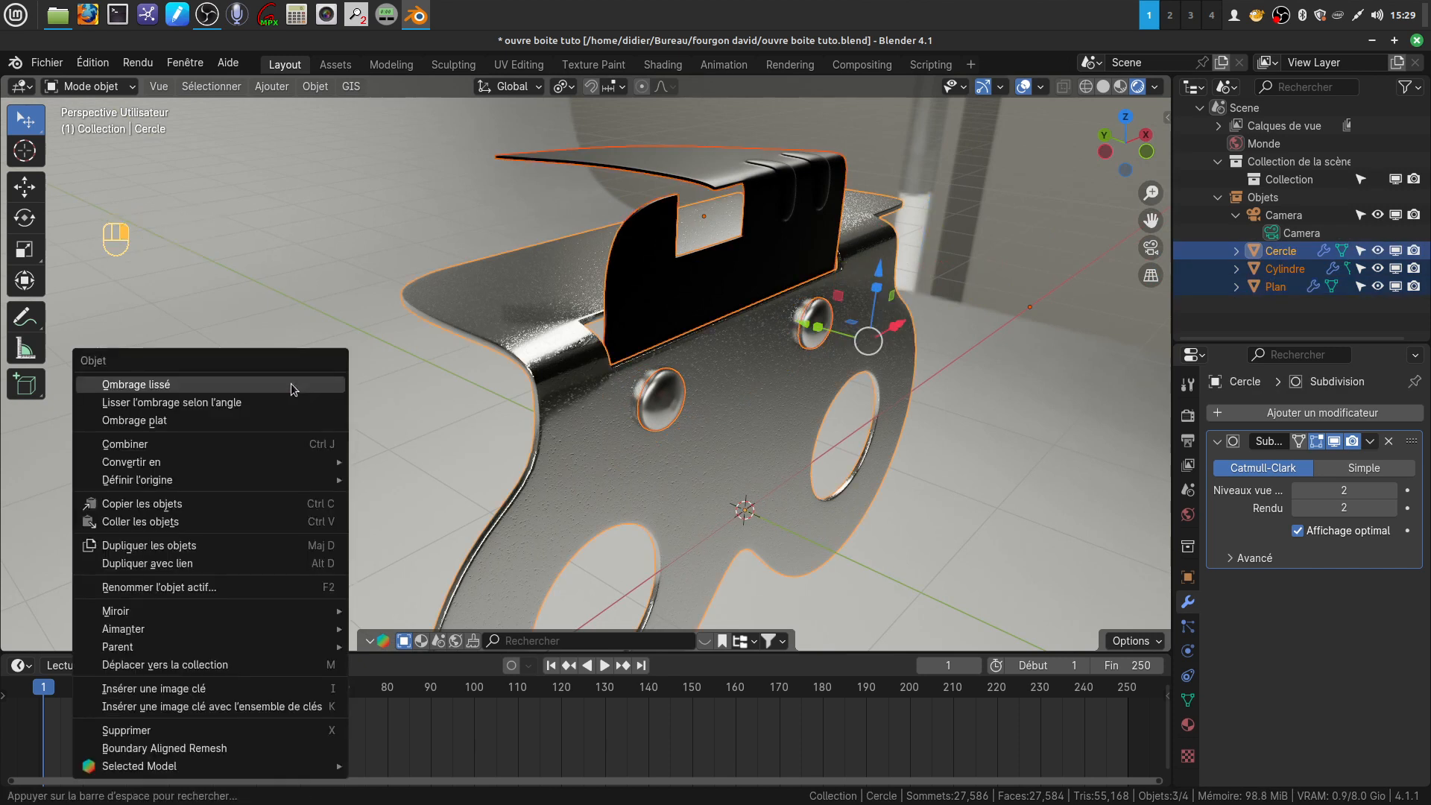
pyautogui.click(194, 444)
pyautogui.moveTo(633, 387); pyautogui.dragTo(604, 384, button='middle')
pyautogui.click(875, 502)
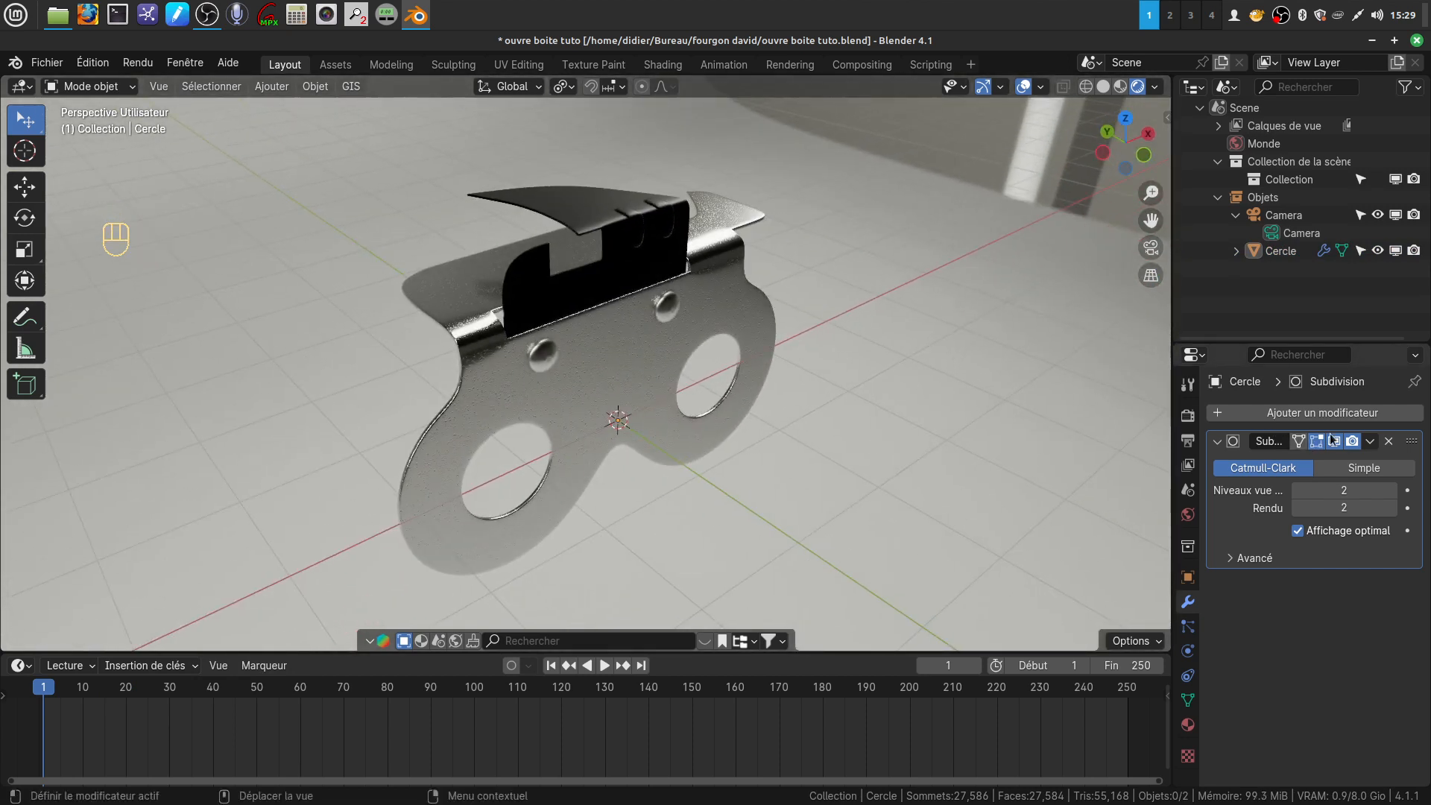
# Add a plane mesh at the origin and scale it up by a factor of about 5.025
pyautogui.moveTo(738, 362); pyautogui.dragTo(638, 307, button='middle')
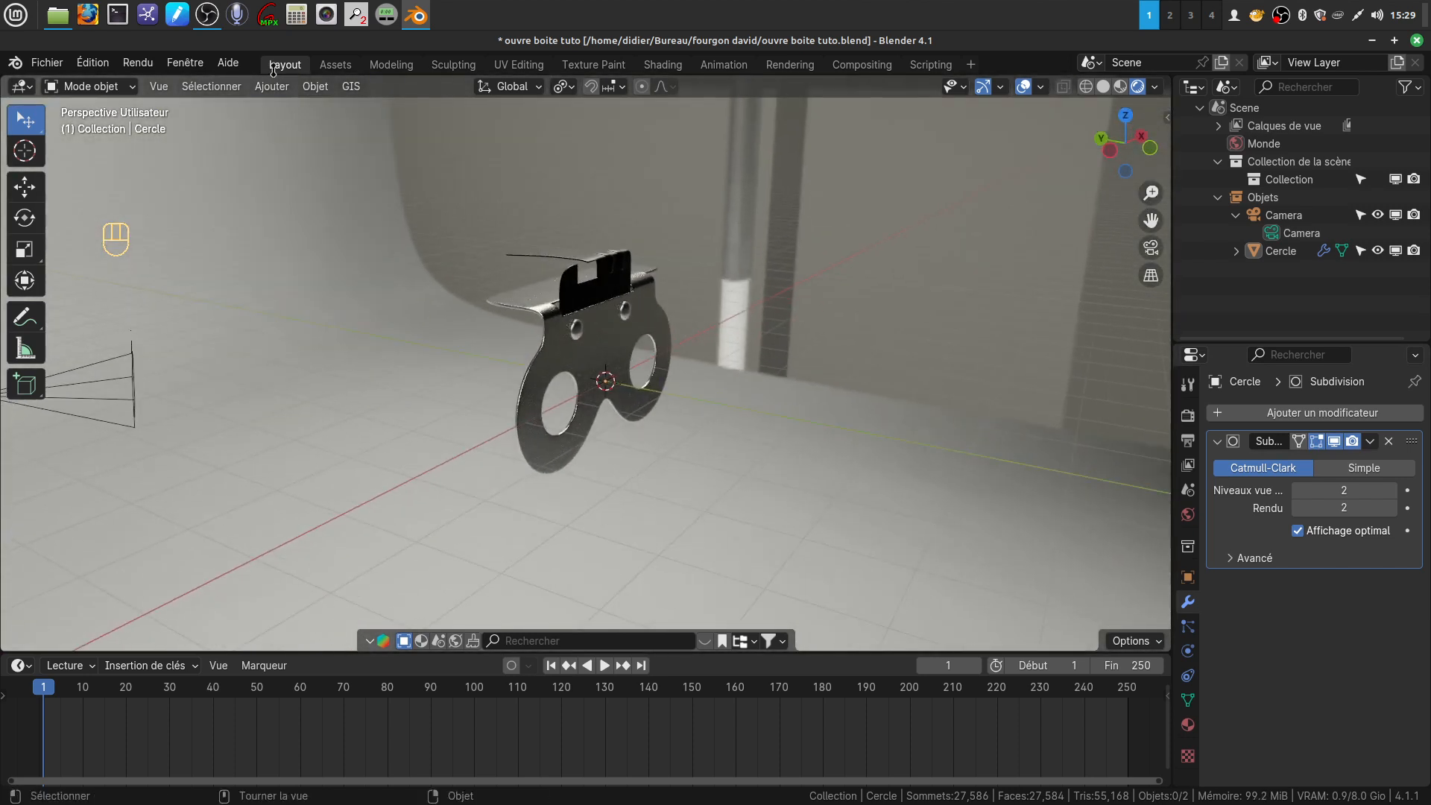
pyautogui.click(272, 86)
pyautogui.moveTo(284, 109)
pyautogui.click(469, 109)
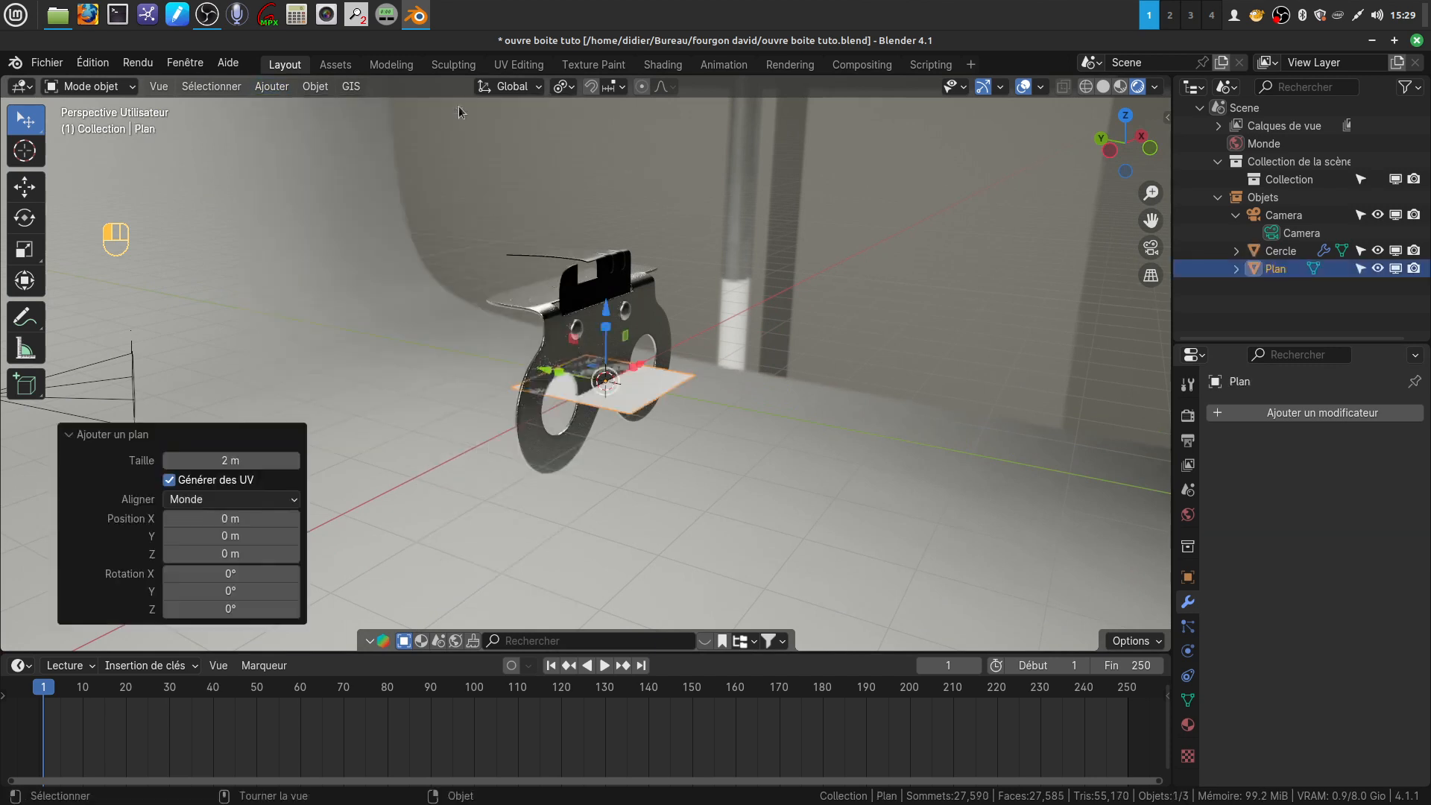
pyautogui.press('s')
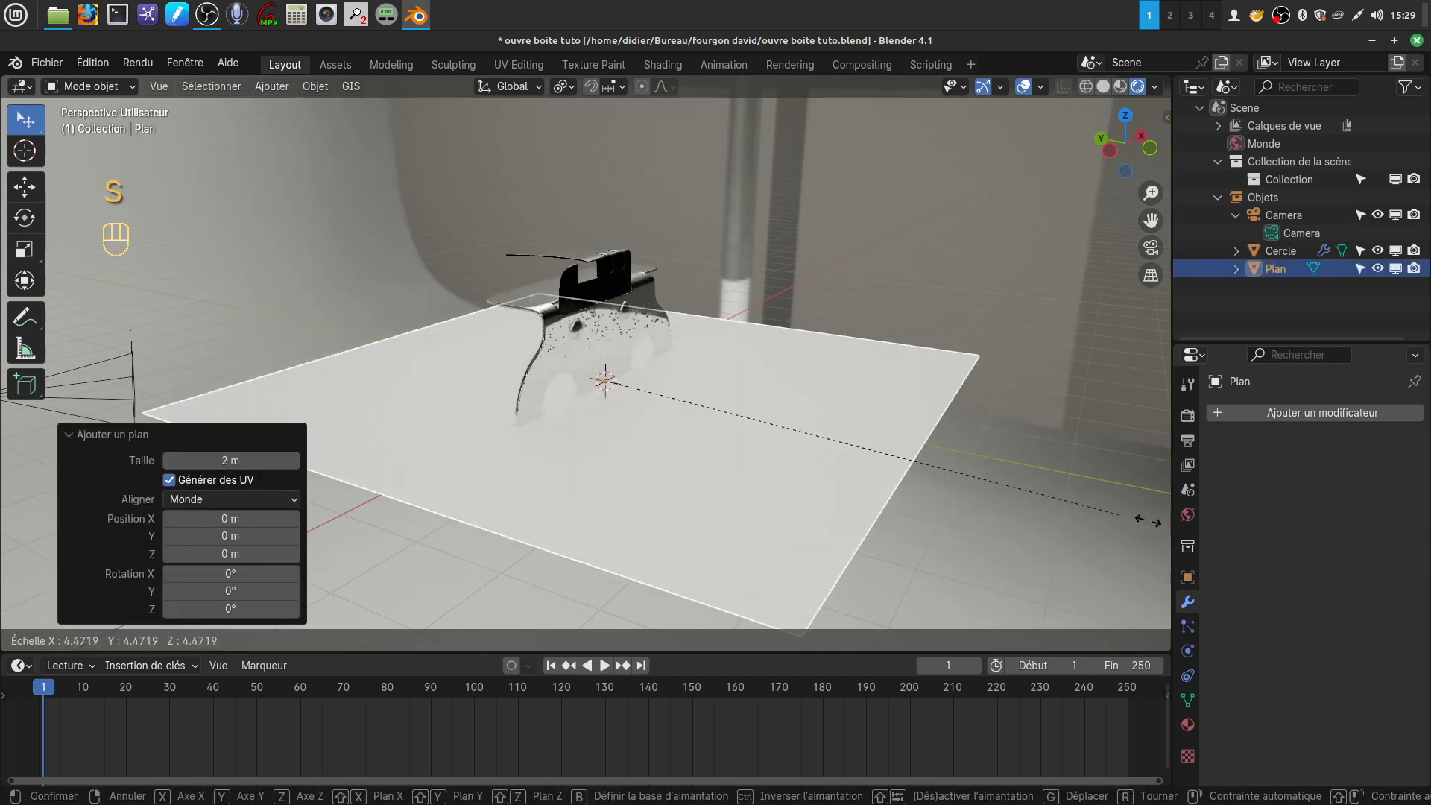
pyautogui.click(2, 412)
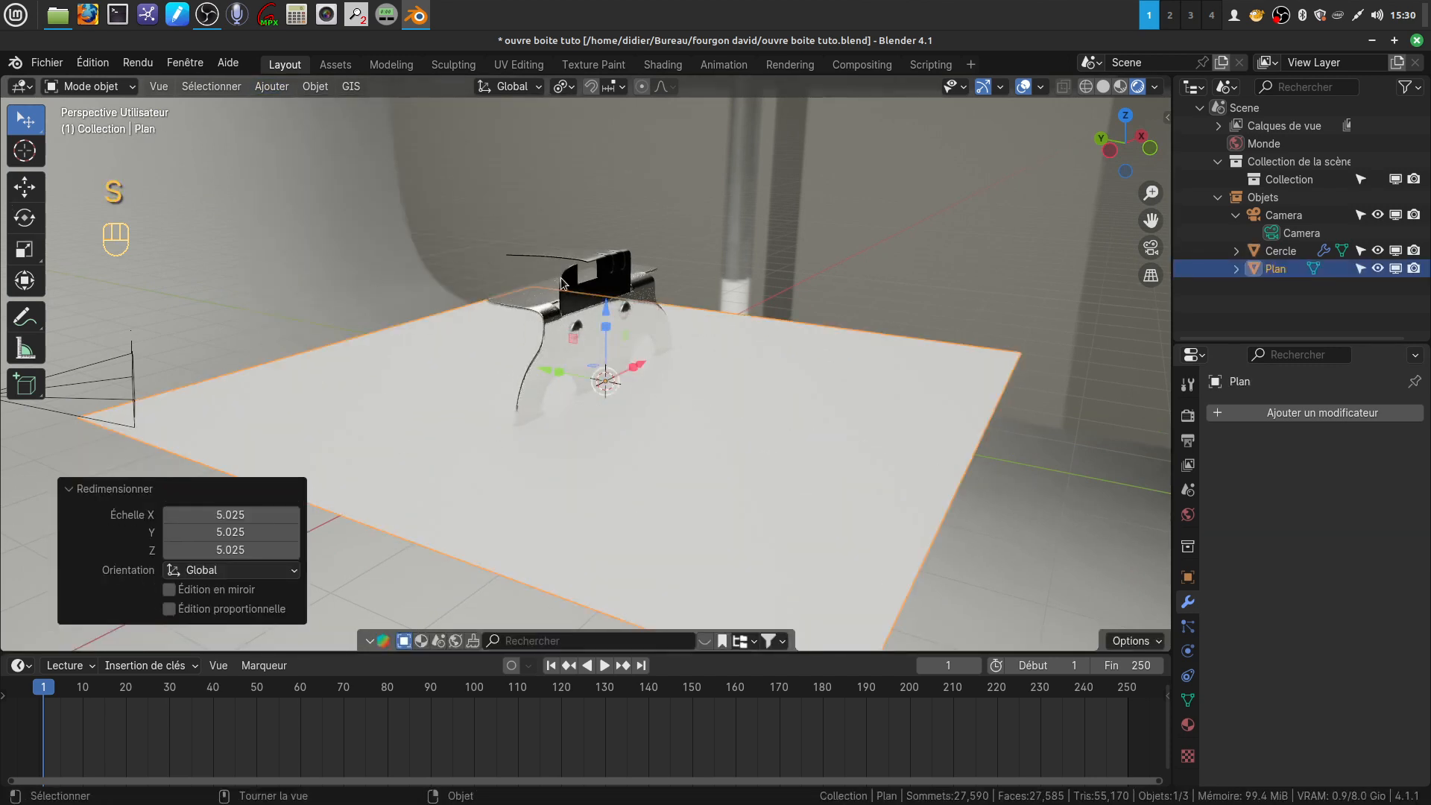
# Lower the floor plane about 1.339 m along Z and scale it up by a further factor of about 3.137
pyautogui.moveTo(606, 311); pyautogui.dragTo(570, 395)
pyautogui.moveTo(518, 378); pyautogui.dragTo(566, 412, button='middle')
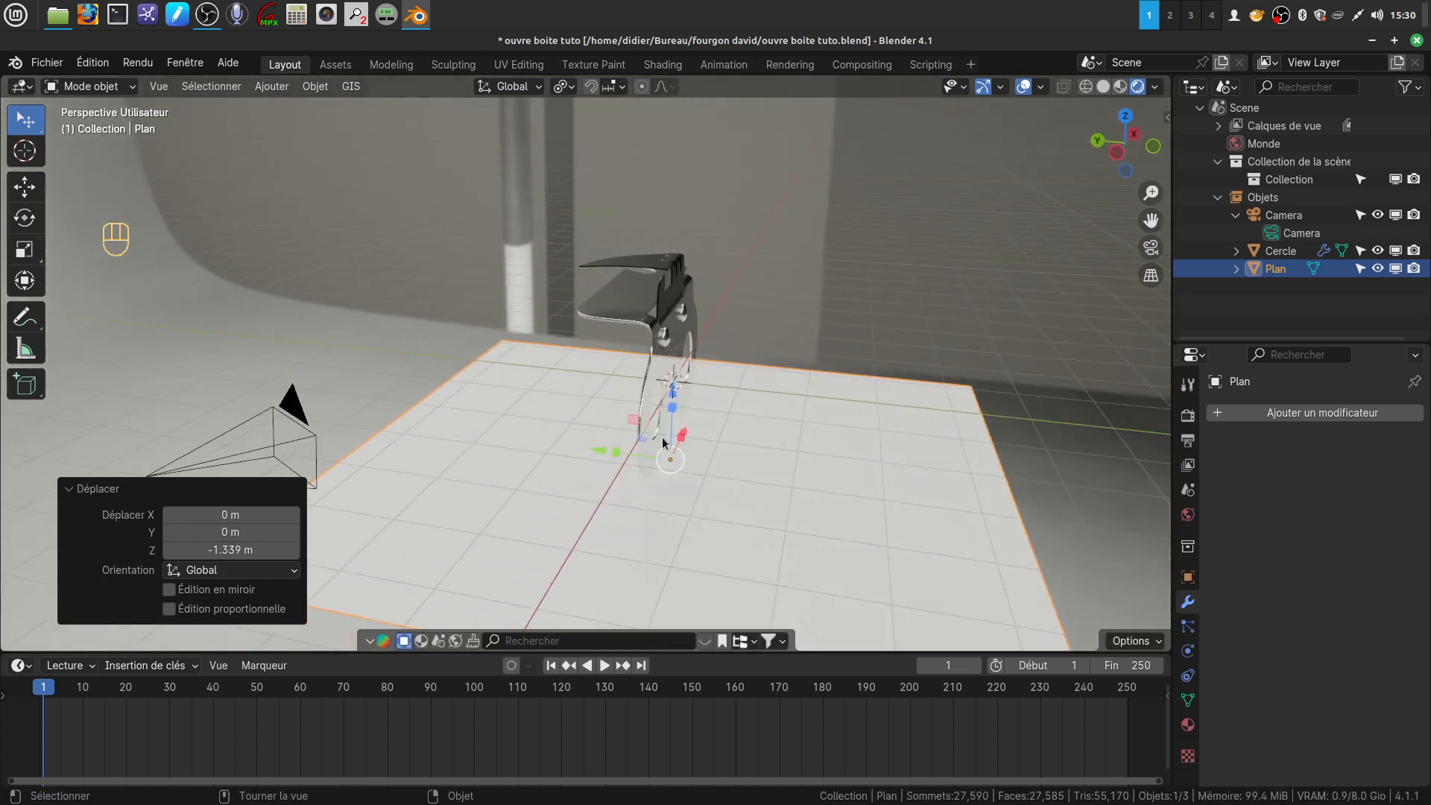
pyautogui.press('s')
pyautogui.click(837, 366)
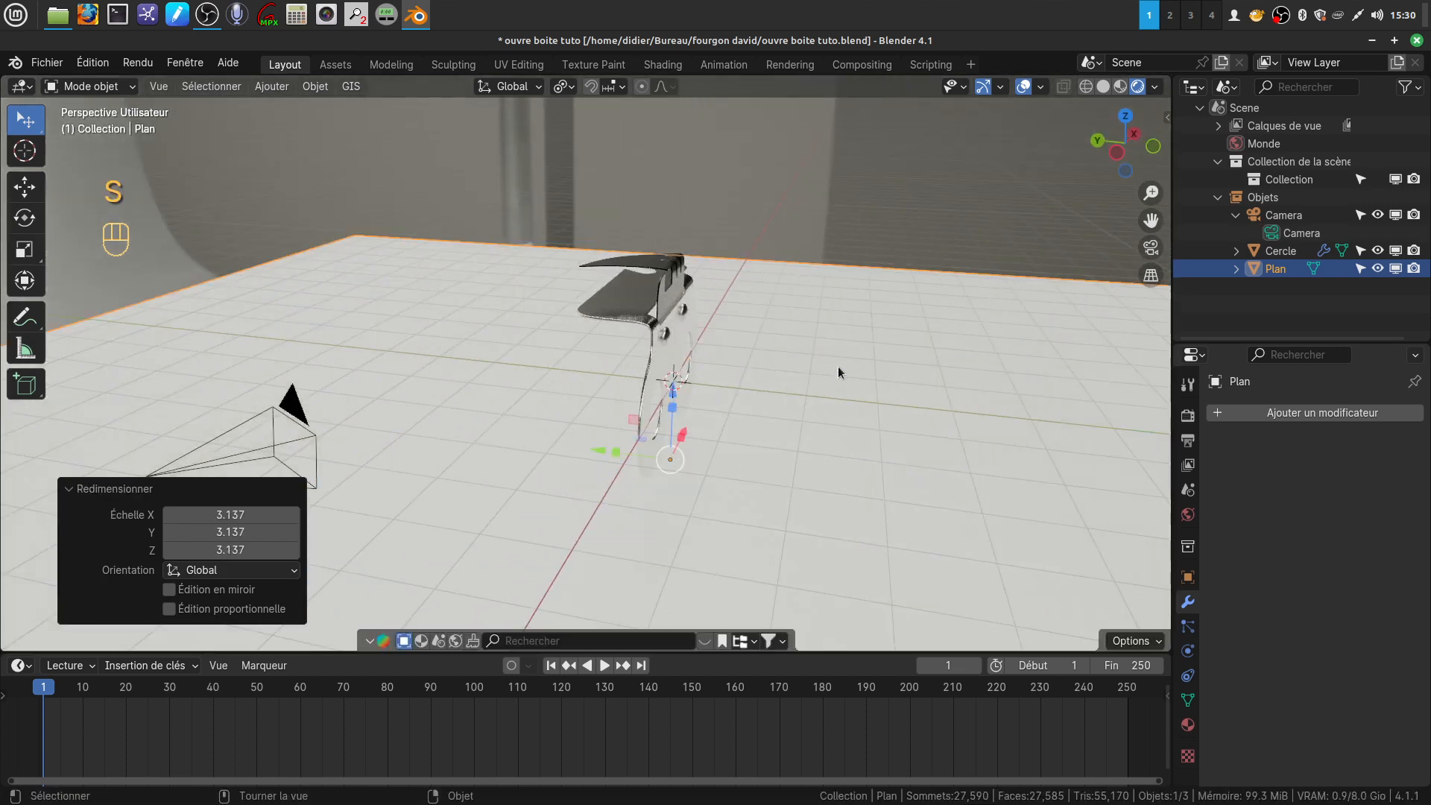
# Rotate the can opener about 60° in the right orthographic view so that it leans over its folded edges
pyautogui.click(672, 333)
pyautogui.press('KP_3')
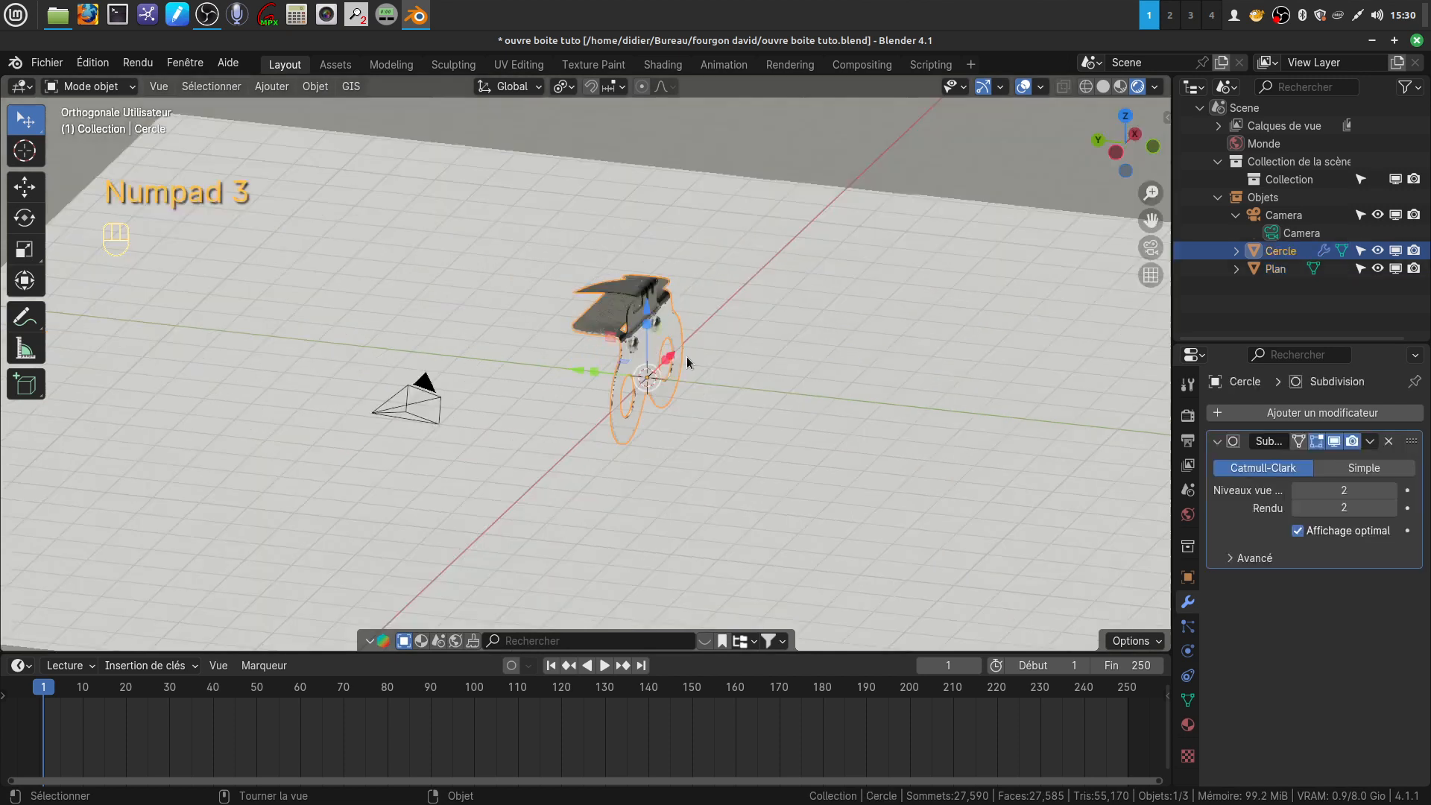
pyautogui.moveTo(686, 355); pyautogui.dragTo(731, 386, button='middle')
pyautogui.press('KP_3')
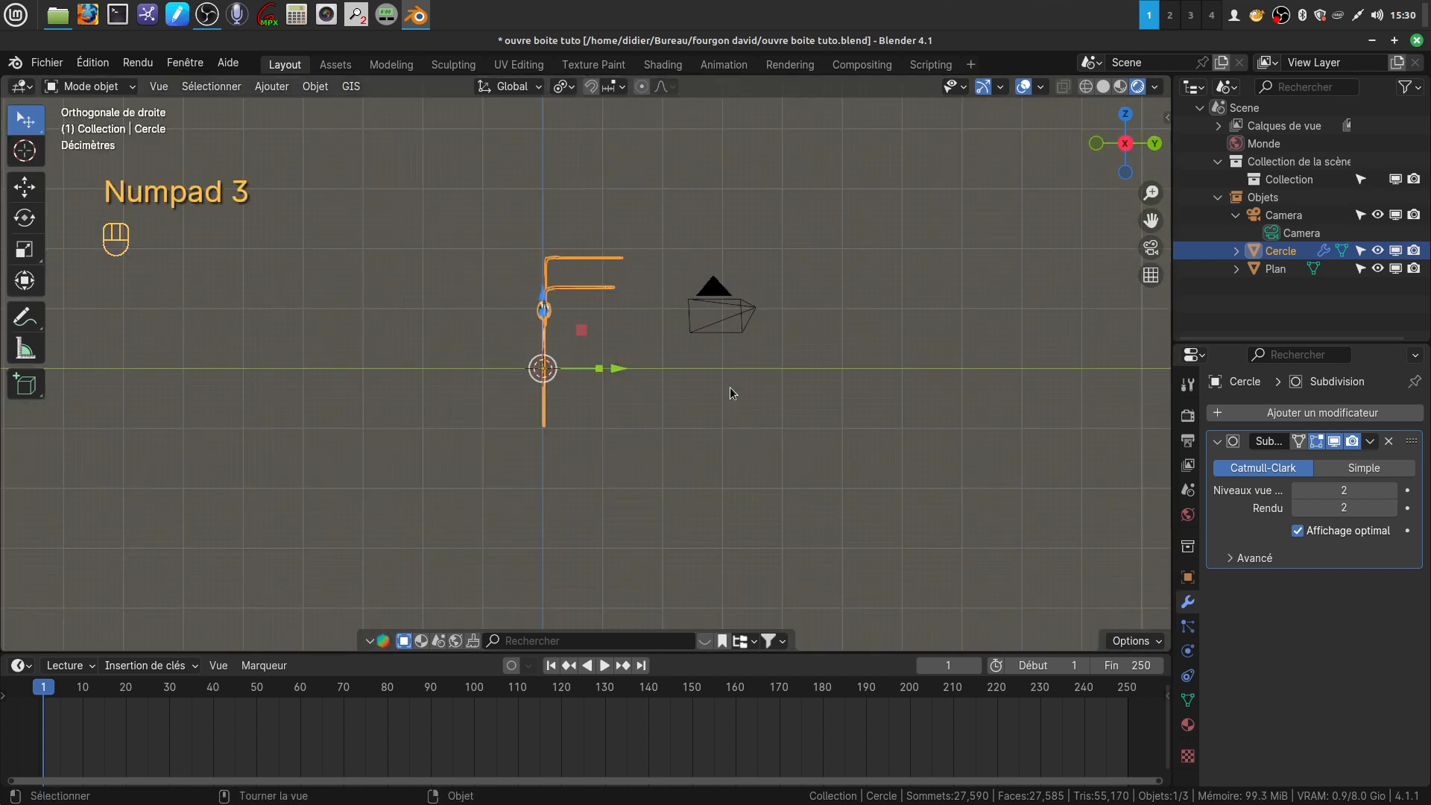
pyautogui.press('r')
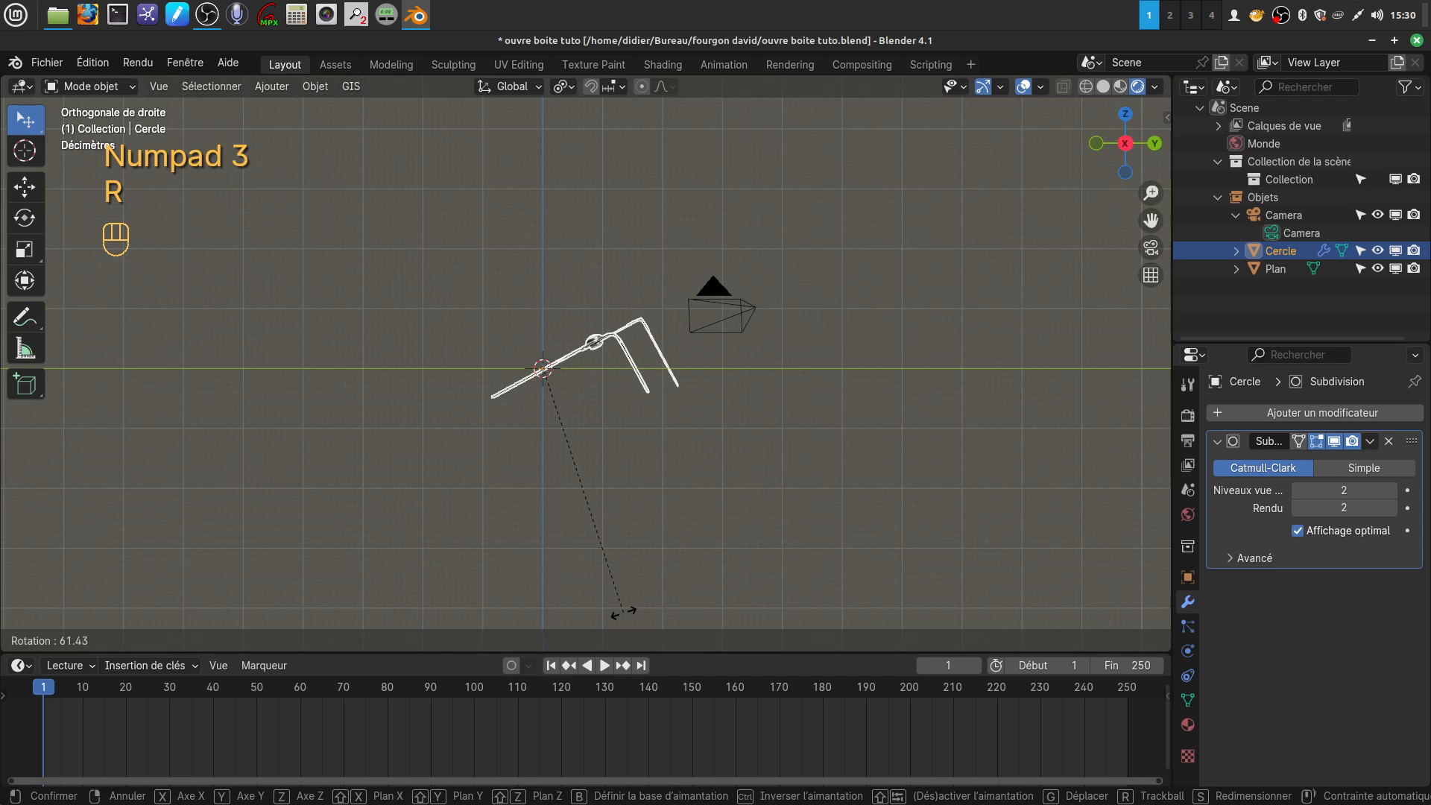
pyautogui.click(632, 597)
# Move the can opener down about 0.373 m along Z and rotate it about 4.56° more in the side view
pyautogui.moveTo(550, 308); pyautogui.dragTo(541, 320)
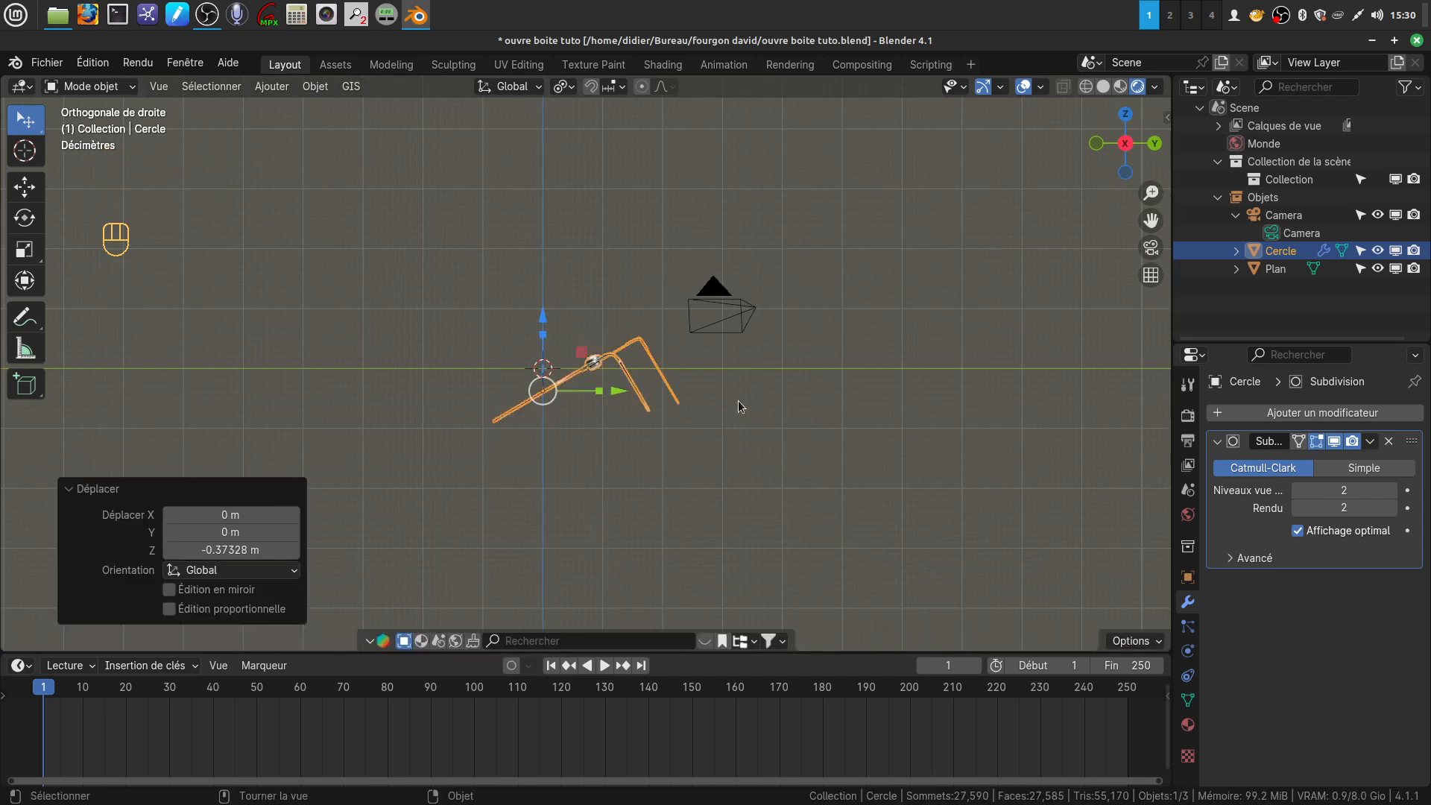
pyautogui.press('r')
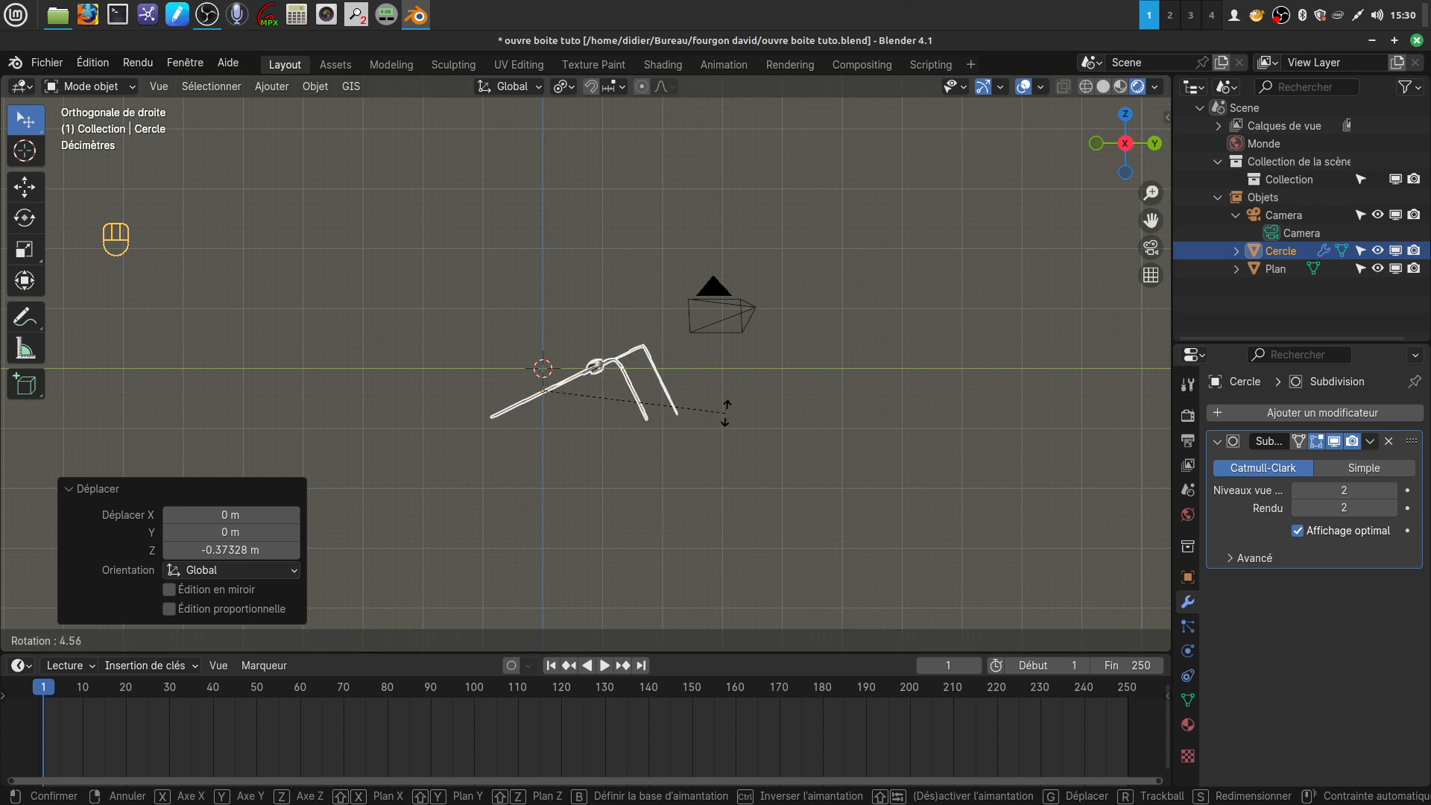
pyautogui.click(725, 410)
# Lower the can opener onto the floor plane in small Z moves, first about 0.089 m and finally about 0.035 m
pyautogui.moveTo(724, 413)
pyautogui.mouseDown(button='middle')
pyautogui.moveTo(657, 391)
pyautogui.moveTo(701, 402)
pyautogui.mouseUp(button='middle')
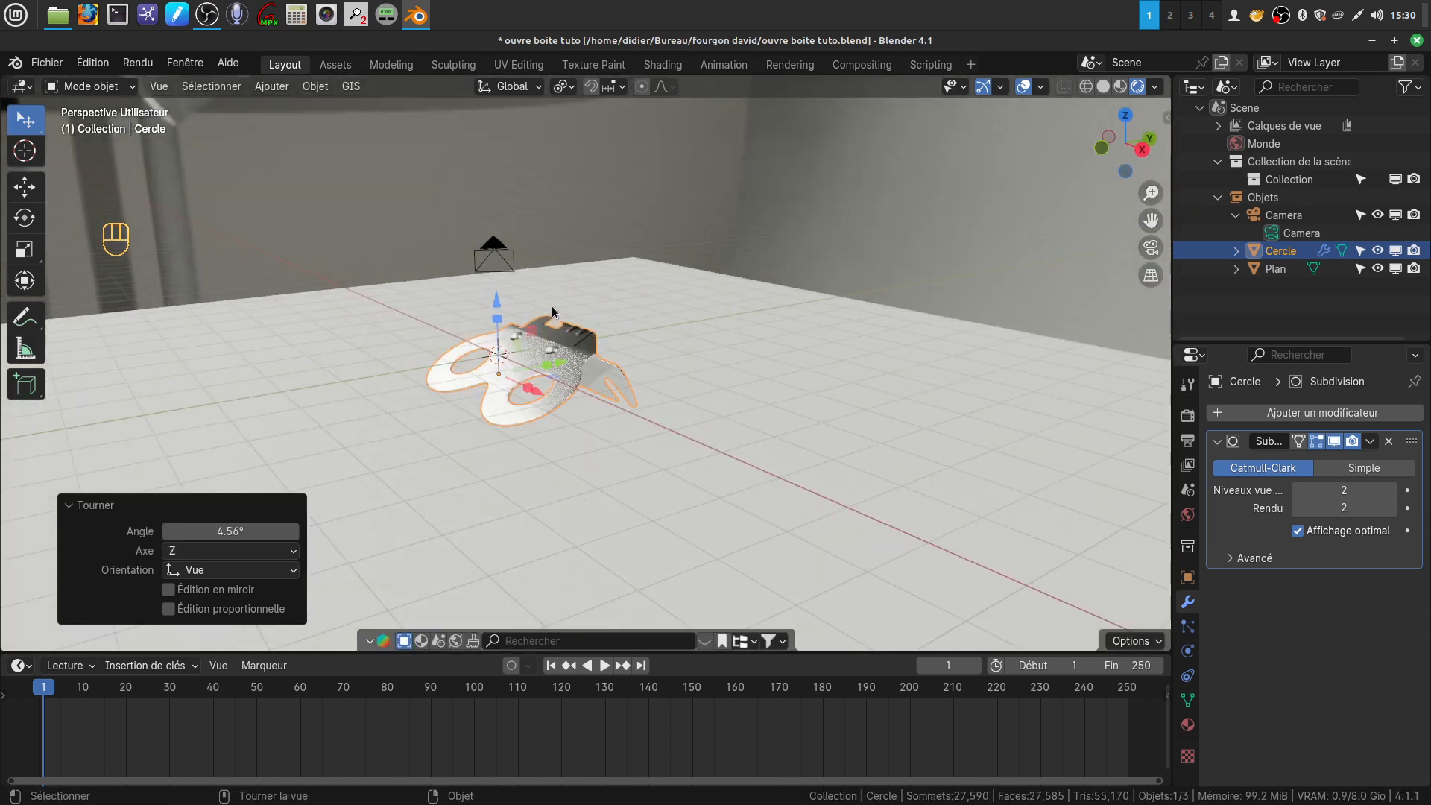
pyautogui.moveTo(498, 308); pyautogui.dragTo(497, 306)
pyautogui.moveTo(614, 395); pyautogui.dragTo(459, 337, button='middle')
pyautogui.press('KP_1')
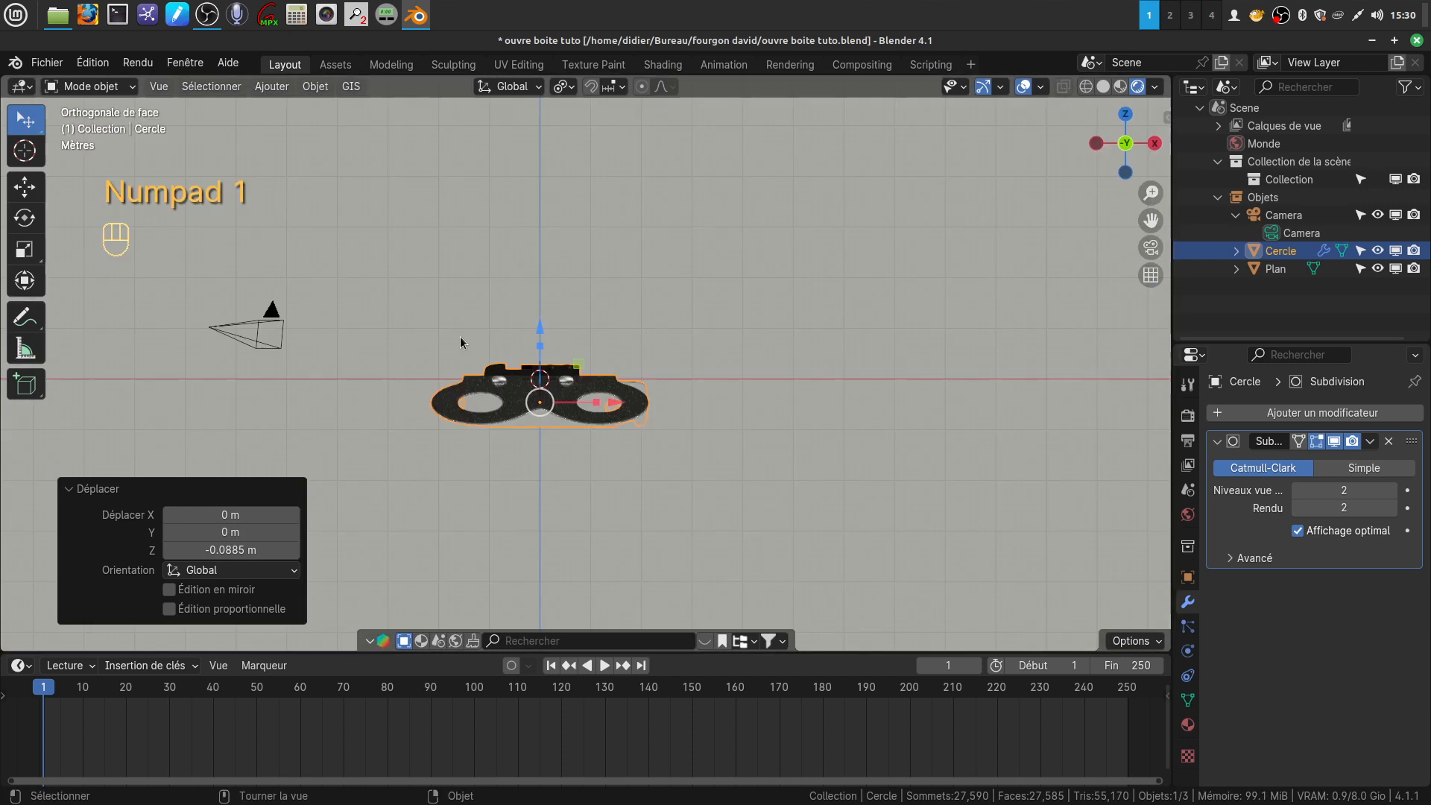
pyautogui.moveTo(541, 323); pyautogui.dragTo(541, 336)
pyautogui.moveTo(548, 329); pyautogui.dragTo(514, 310, button='middle')
pyautogui.moveTo(596, 354); pyautogui.dragTo(589, 355)
# Frame the can opener from above at an angle, align the camera to this view, and adjust the camera framing sideways
pyautogui.moveTo(749, 289); pyautogui.dragTo(900, 339, button='middle')
pyautogui.scroll(-3, 782, 384)
pyautogui.moveTo(768, 395); pyautogui.dragTo(712, 421, button='middle')
pyautogui.scroll(5, 768, 507)
pyautogui.moveTo(689, 485); pyautogui.dragTo(650, 413, button='middle')
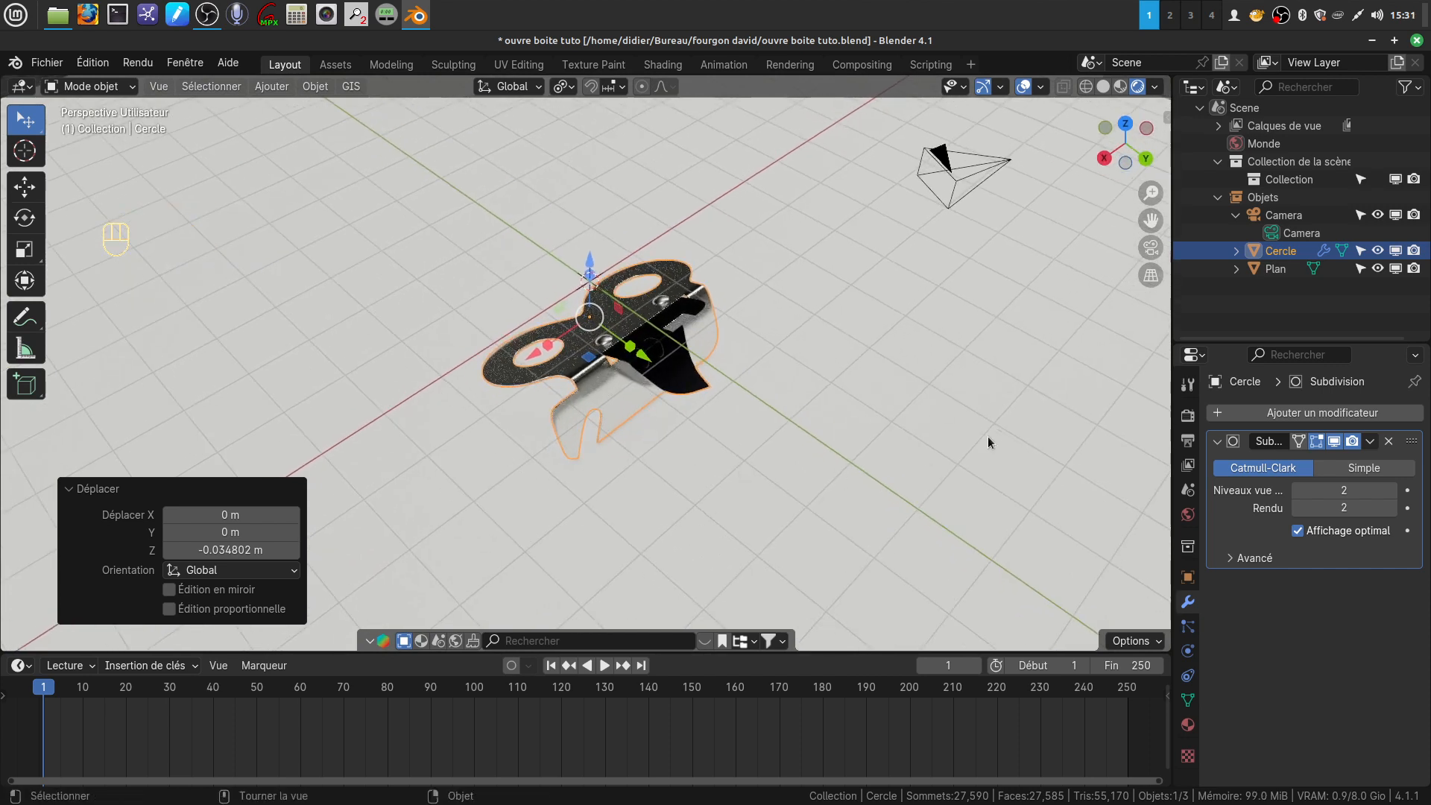
pyautogui.press('ctrl+alt+KP_0')
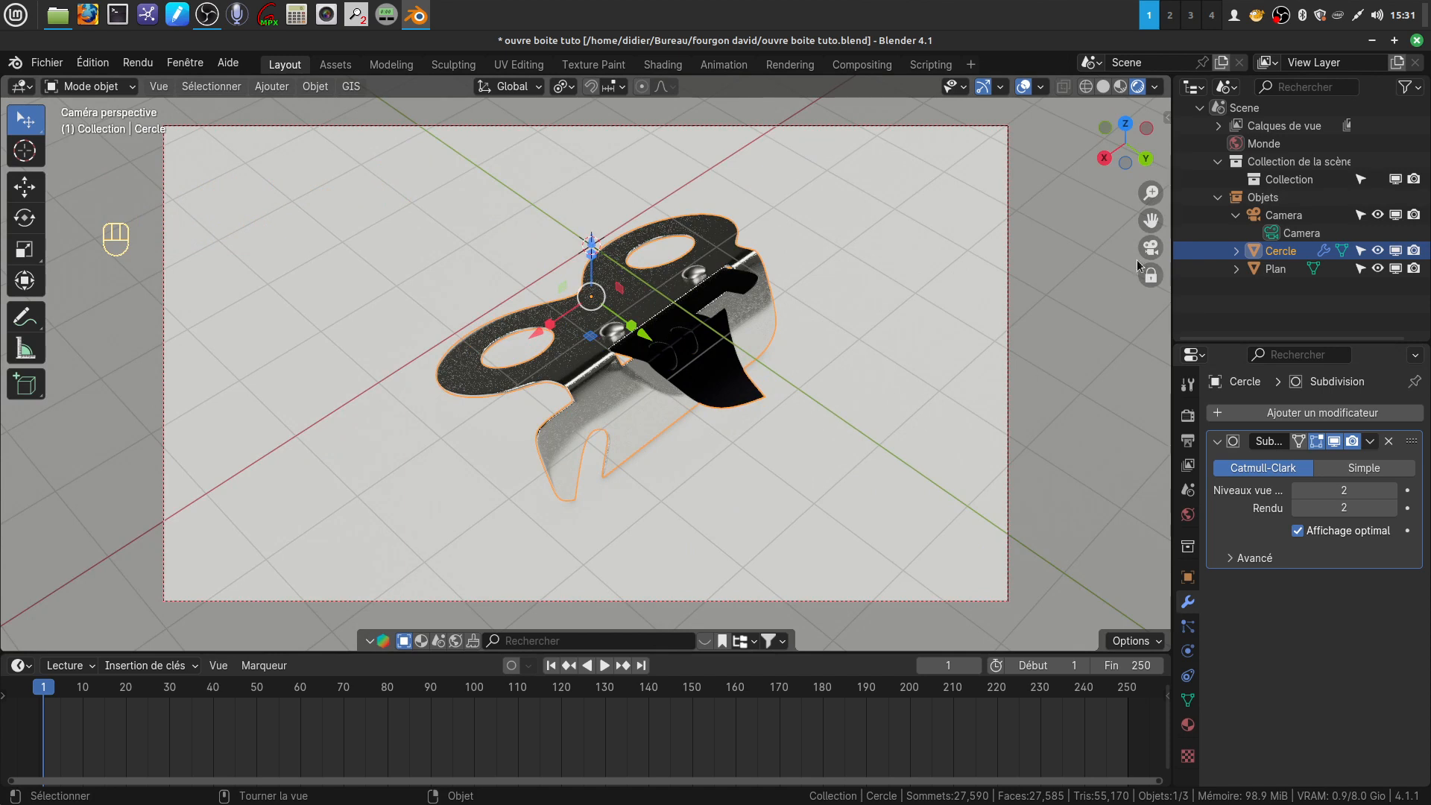
pyautogui.press('shift')
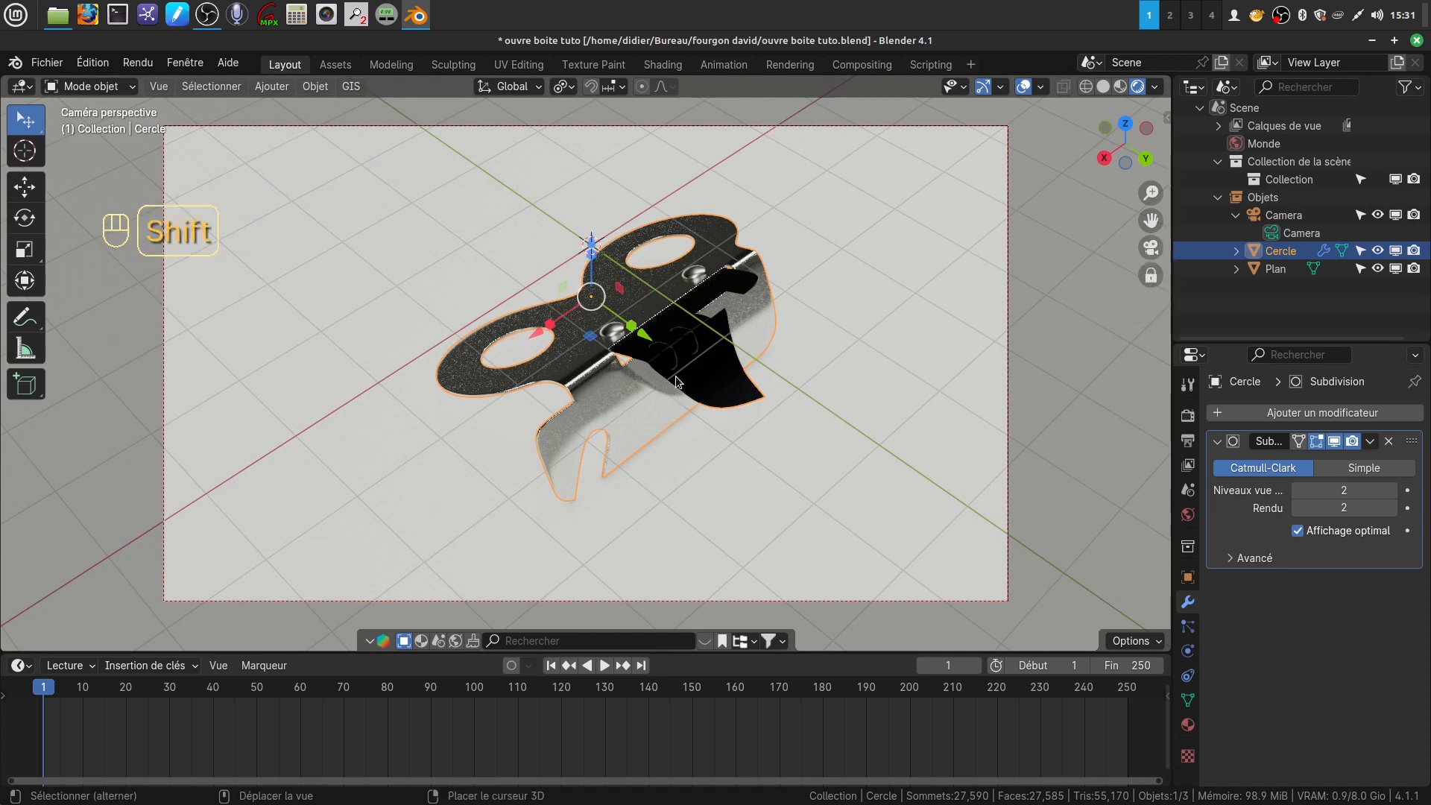
pyautogui.keyDown('shift'); pyautogui.moveTo(746, 403); pyautogui.dragTo(678, 397, button='middle'); pyautogui.keyUp('shift')
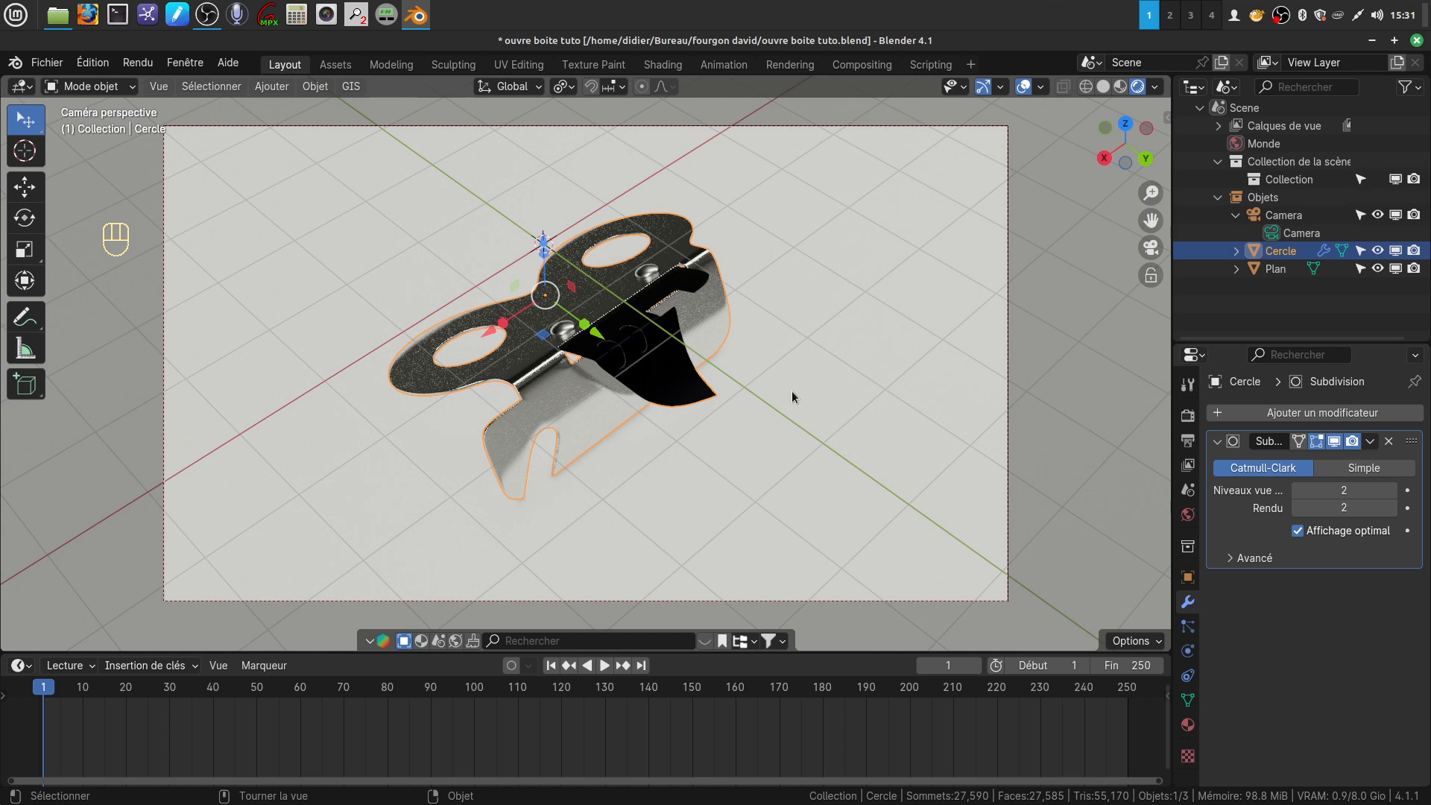
# Select the floor plane and create a new material for it
pyautogui.click(873, 377)
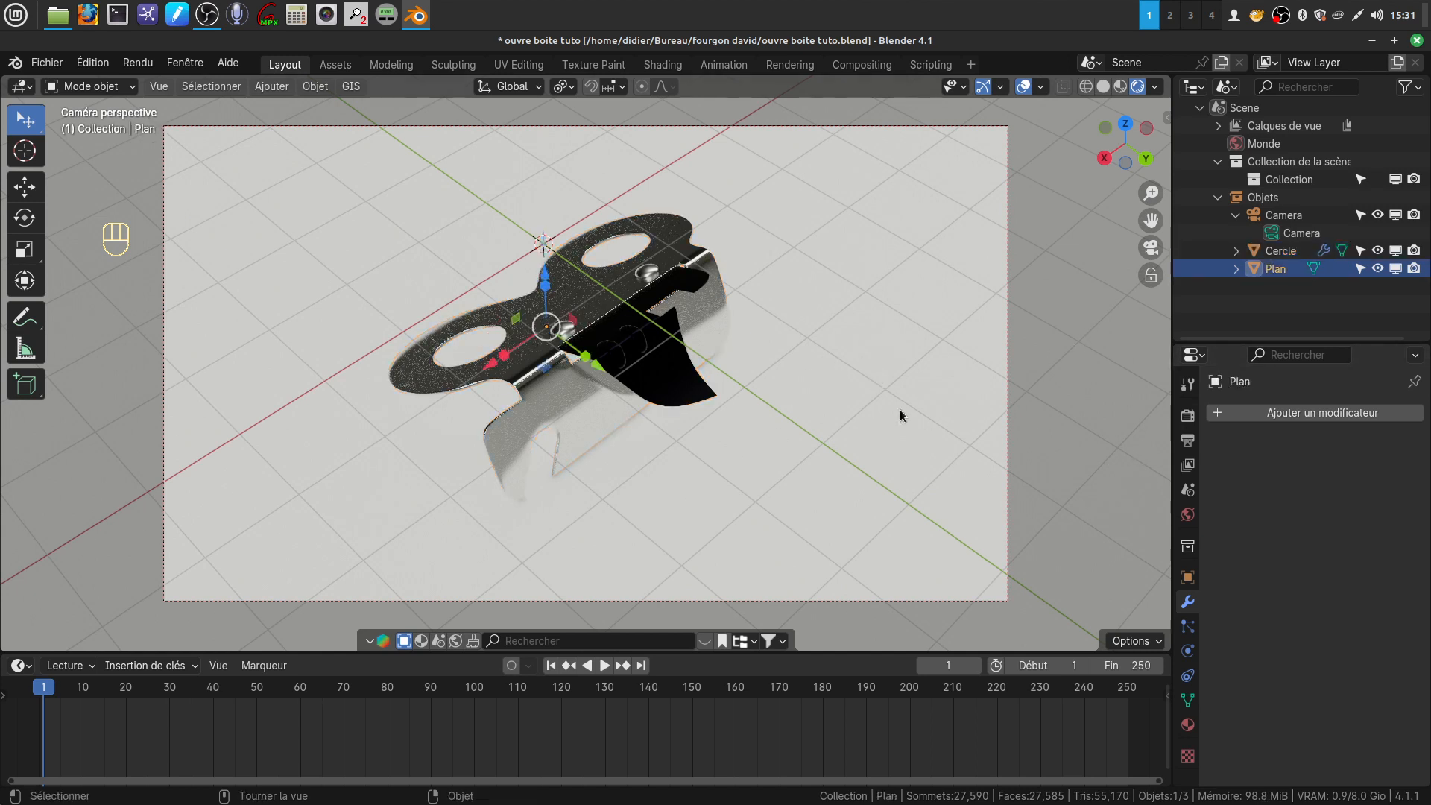
pyautogui.click(1124, 442)
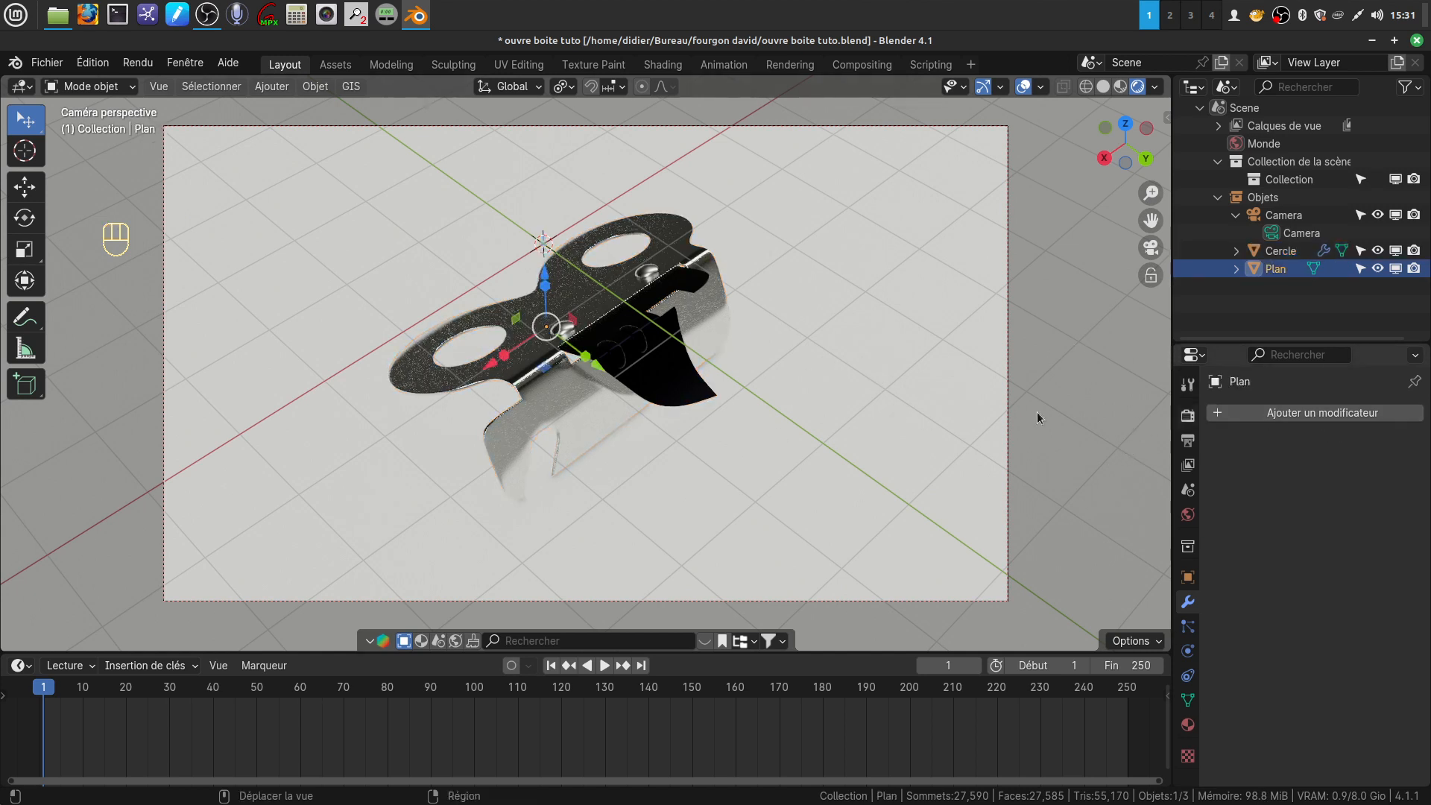
pyautogui.click(1188, 724)
pyautogui.click(1358, 489)
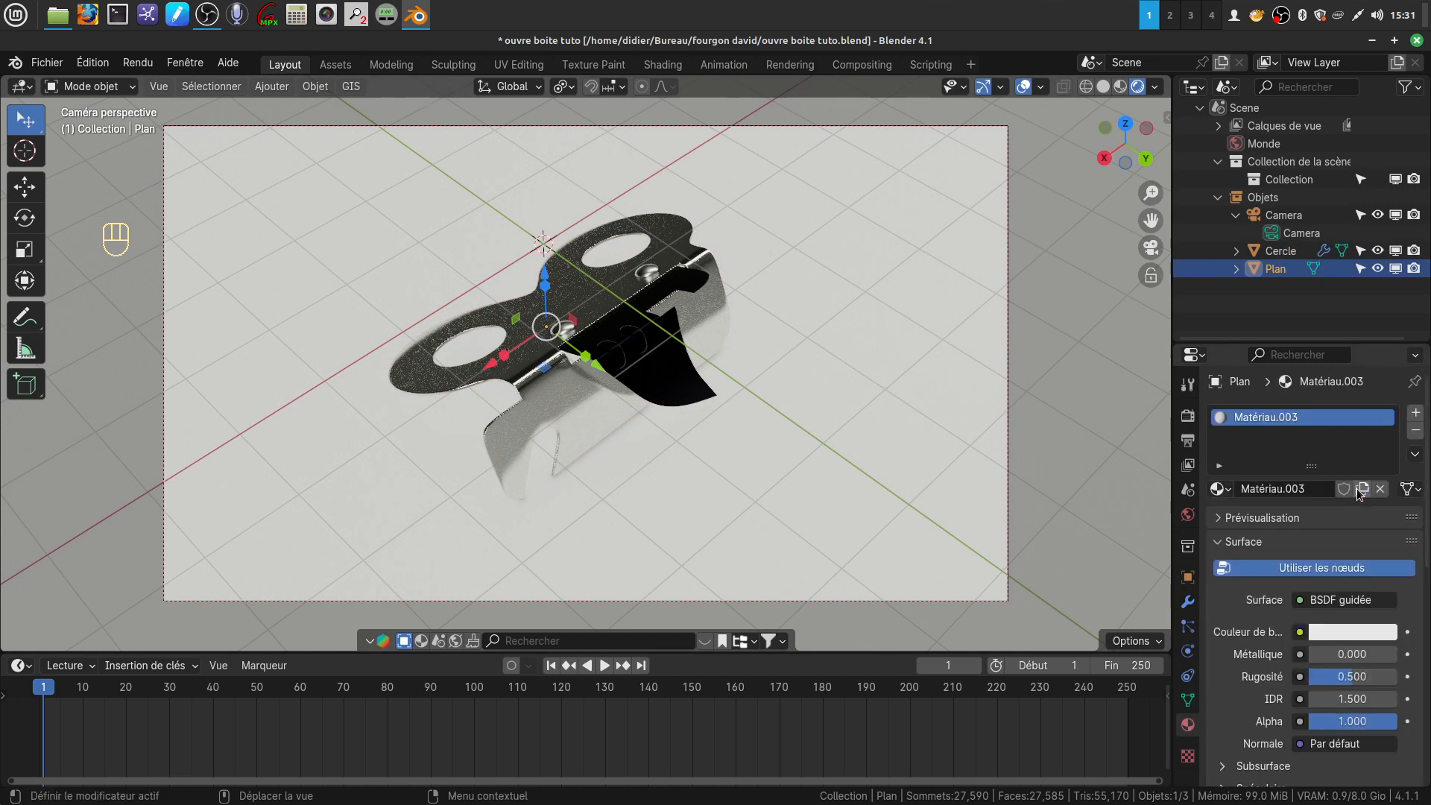
# Give the floor plane's material a dark green base colour and set its roughness to 0.350
pyautogui.click(1338, 633)
pyautogui.moveTo(1277, 419); pyautogui.dragTo(1234, 400)
pyautogui.moveTo(1382, 352); pyautogui.dragTo(1383, 482)
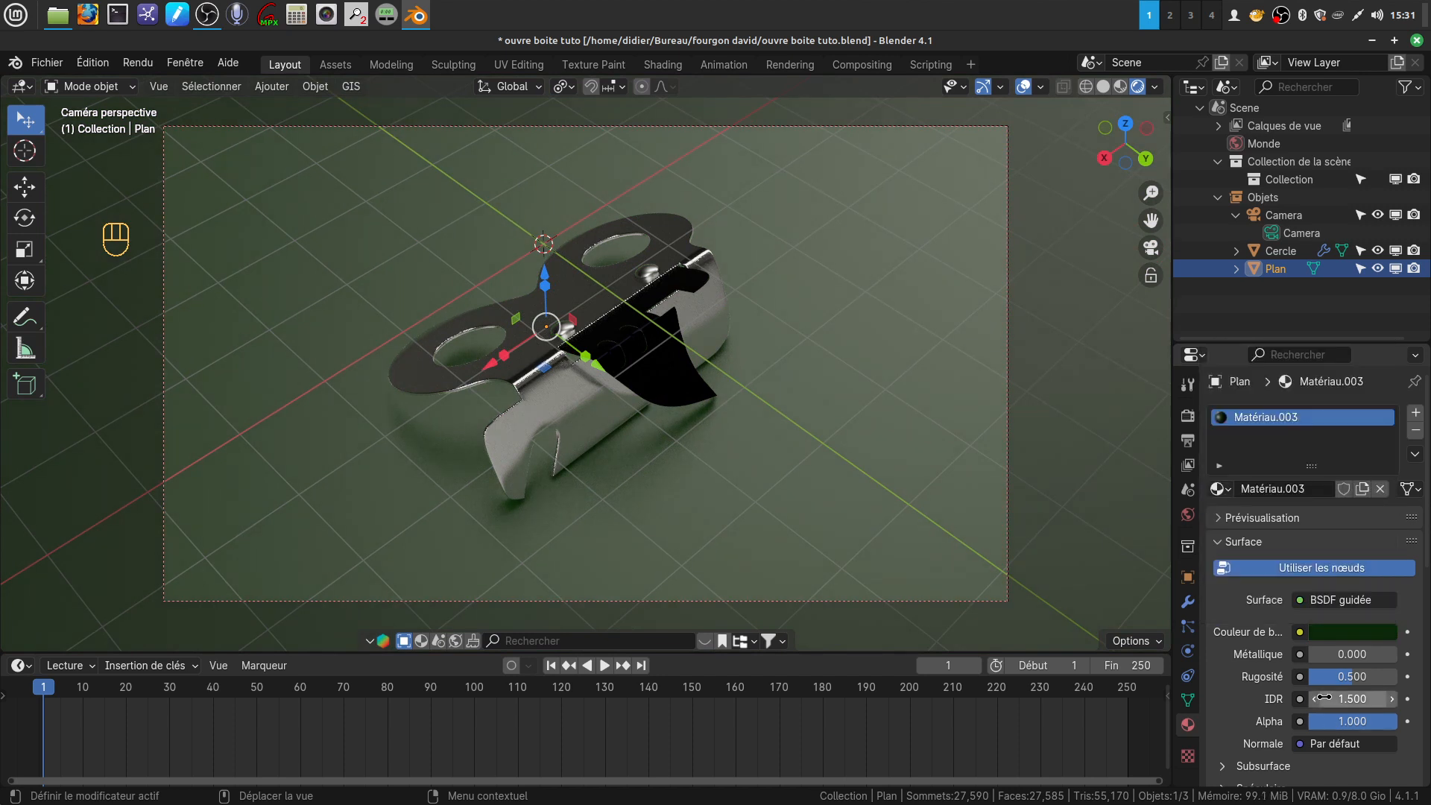
pyautogui.moveTo(1355, 682)
pyautogui.mouseDown()
pyautogui.moveTo(1328, 682)
pyautogui.moveTo(1342, 682)
pyautogui.mouseUp()
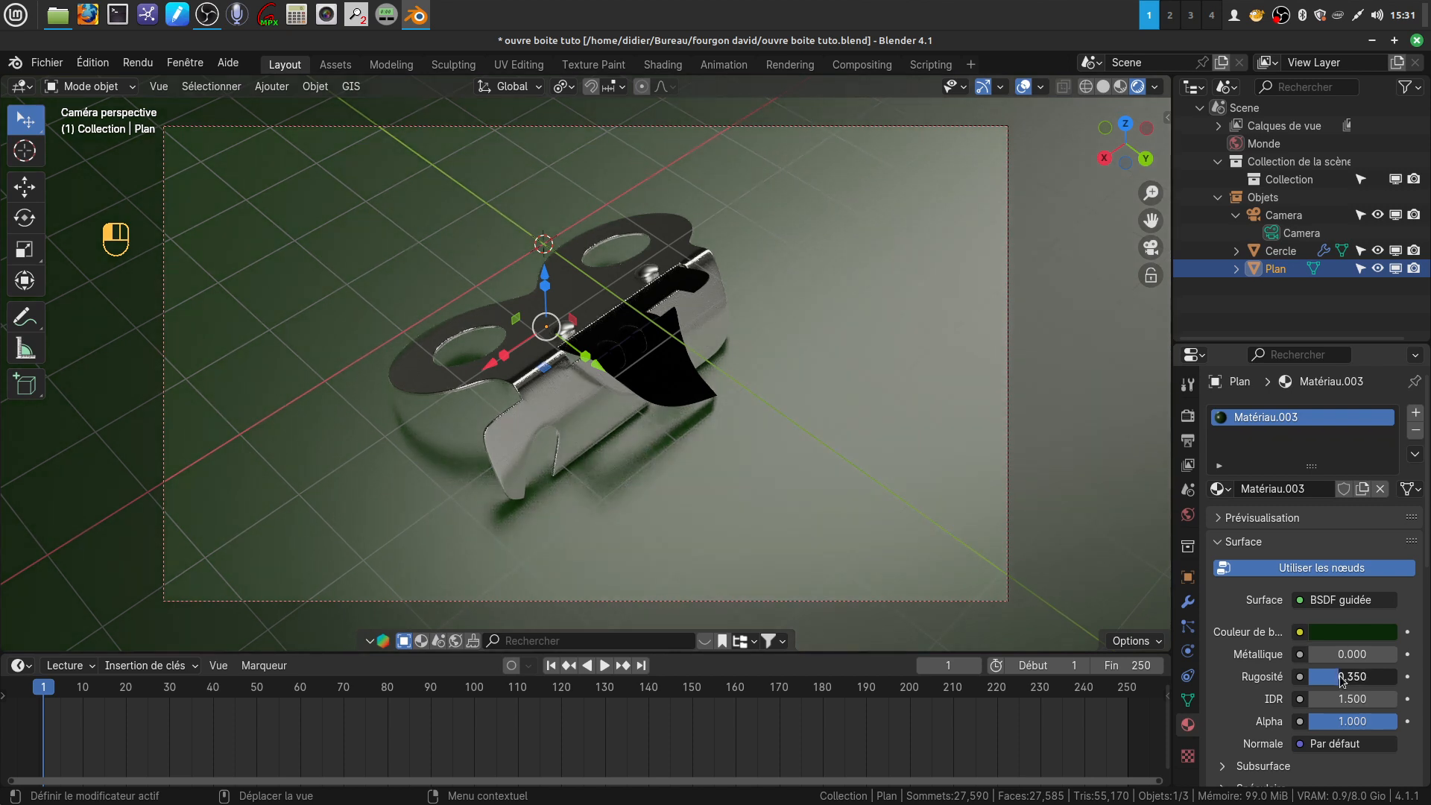
# Desaturate the floor material's green base colour slightly with the viewport overlays hidden, and show the overlays again
pyautogui.click(1023, 88)
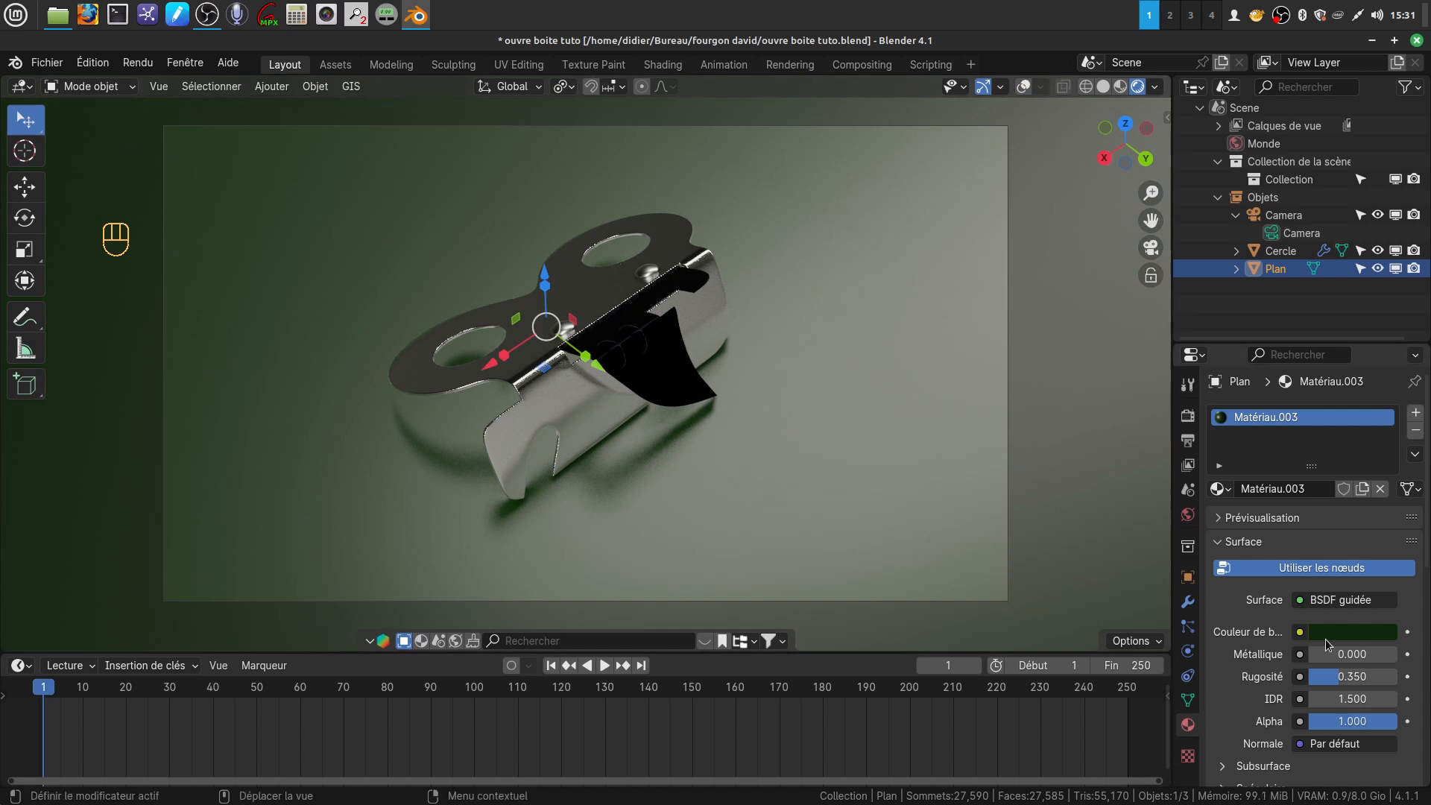
pyautogui.click(1357, 632)
pyautogui.moveTo(1384, 484); pyautogui.dragTo(1383, 495)
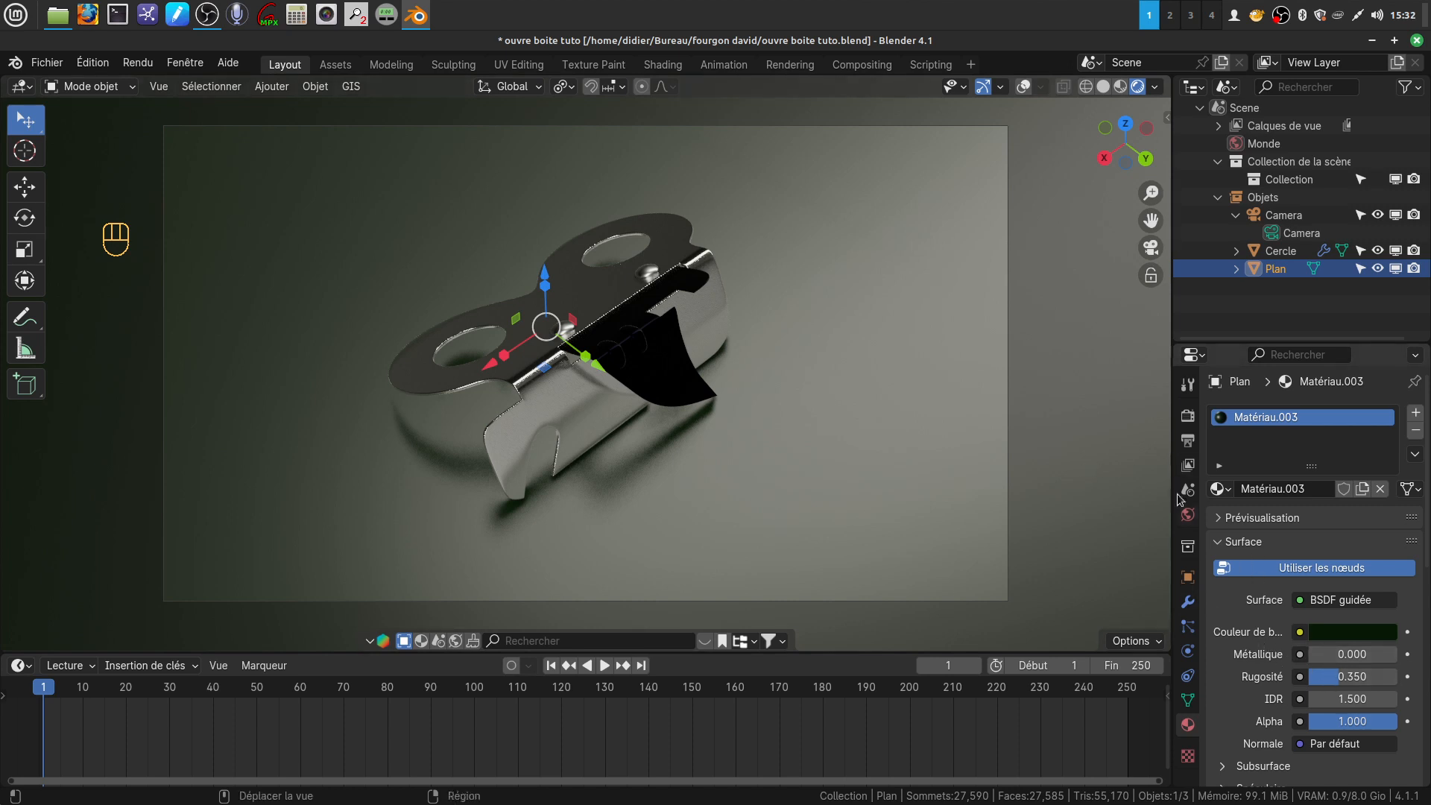
pyautogui.click(1023, 86)
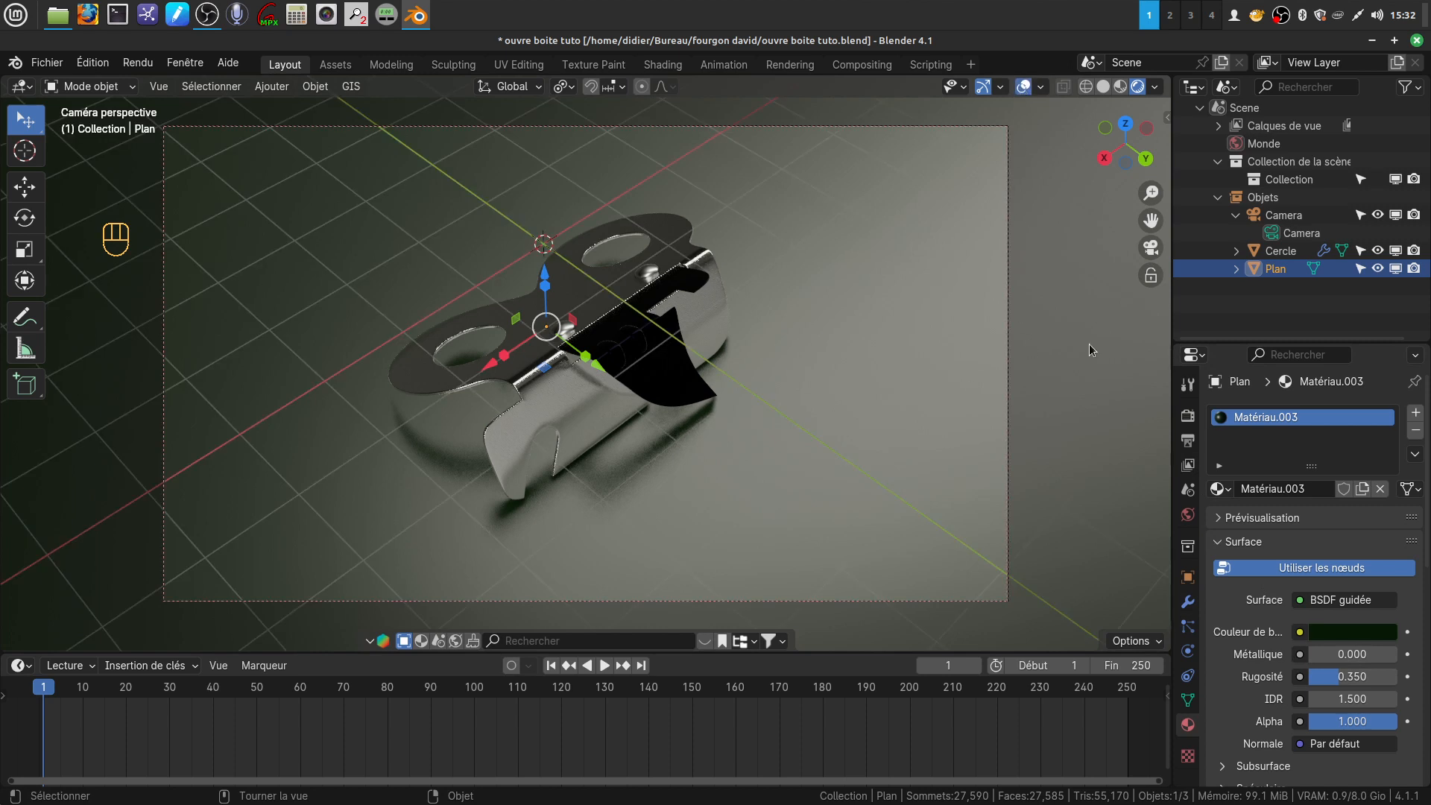
# Switch the render engine from EEVEE to Cycles and render the camera view as an image
pyautogui.click(1188, 416)
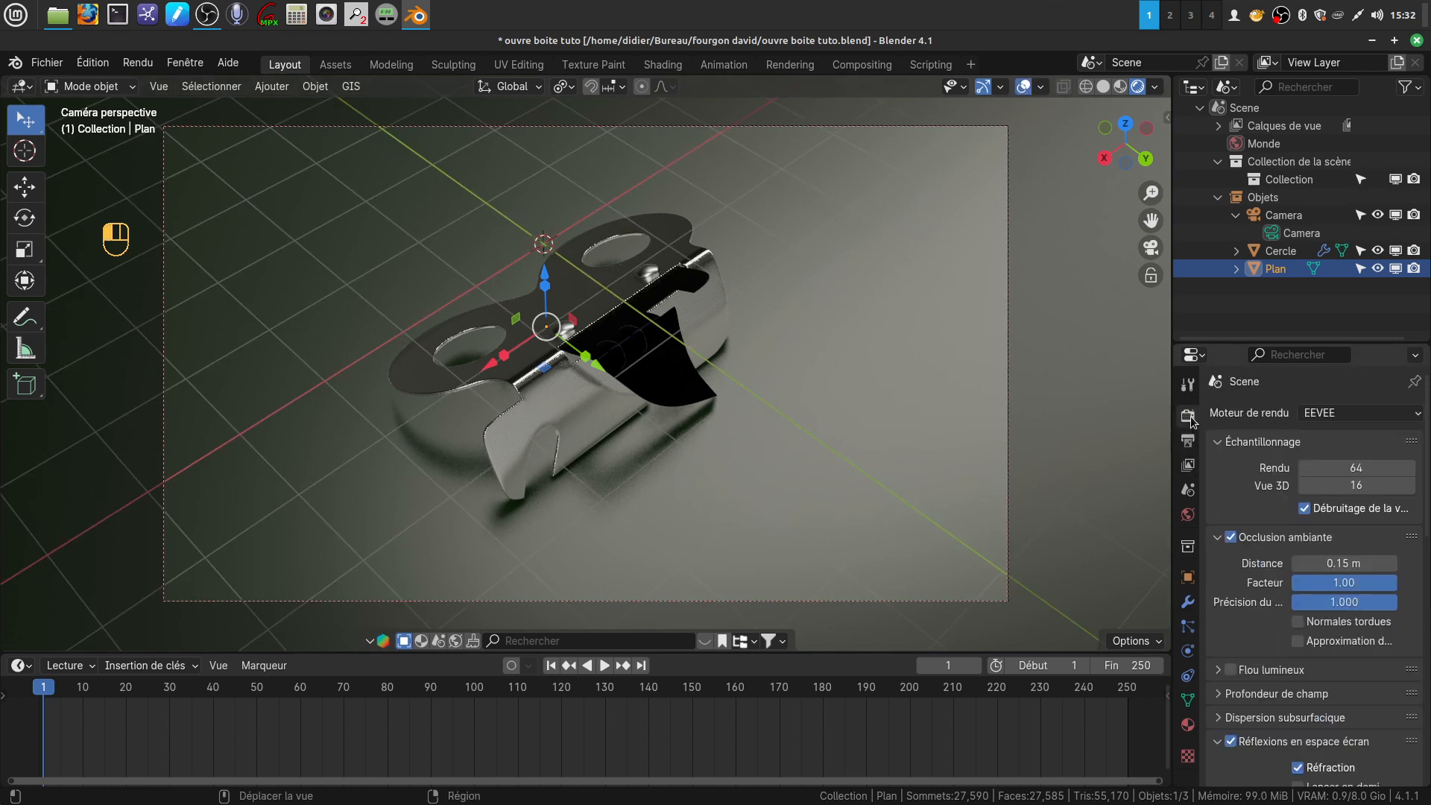
pyautogui.click(1416, 416)
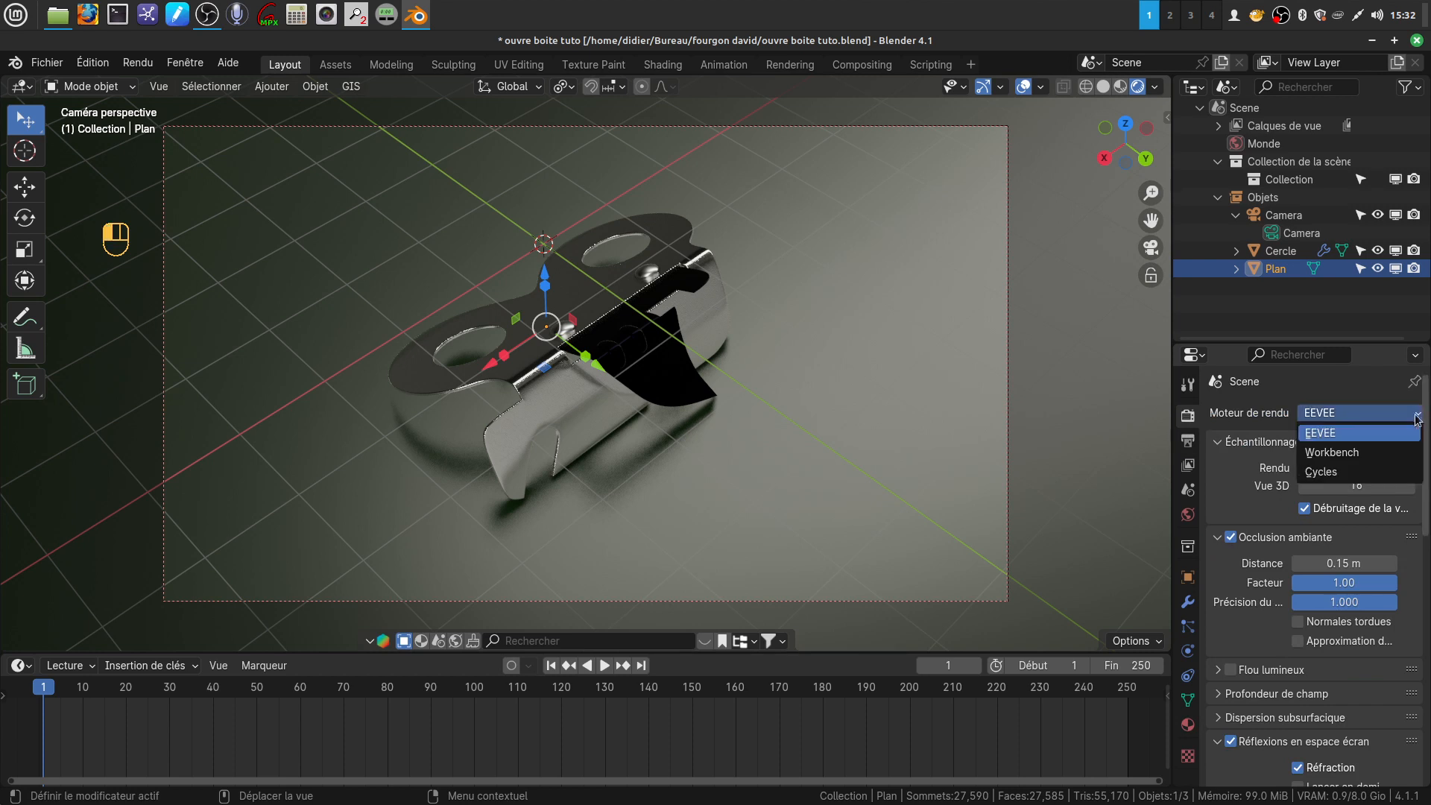
pyautogui.click(1331, 477)
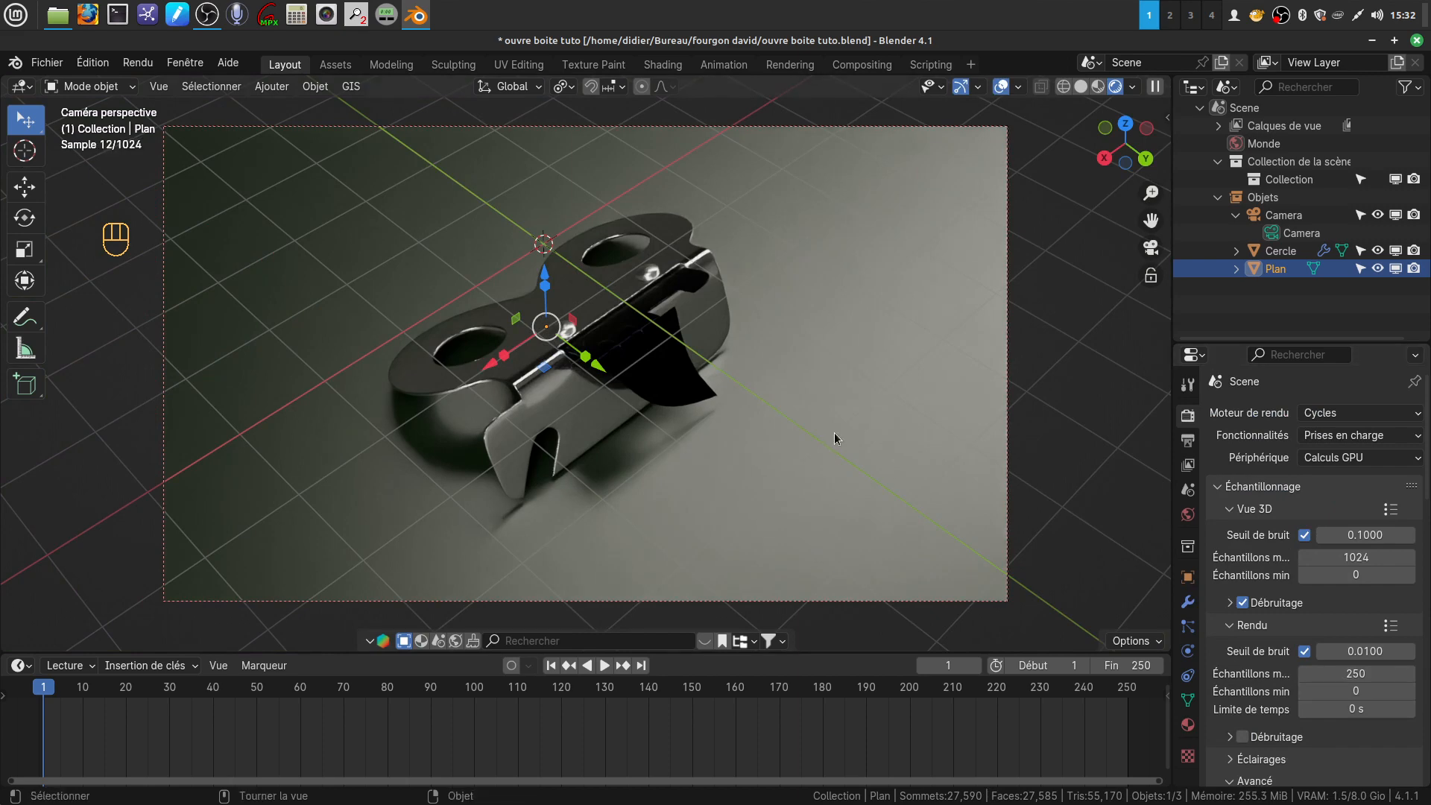
pyautogui.press('F12')
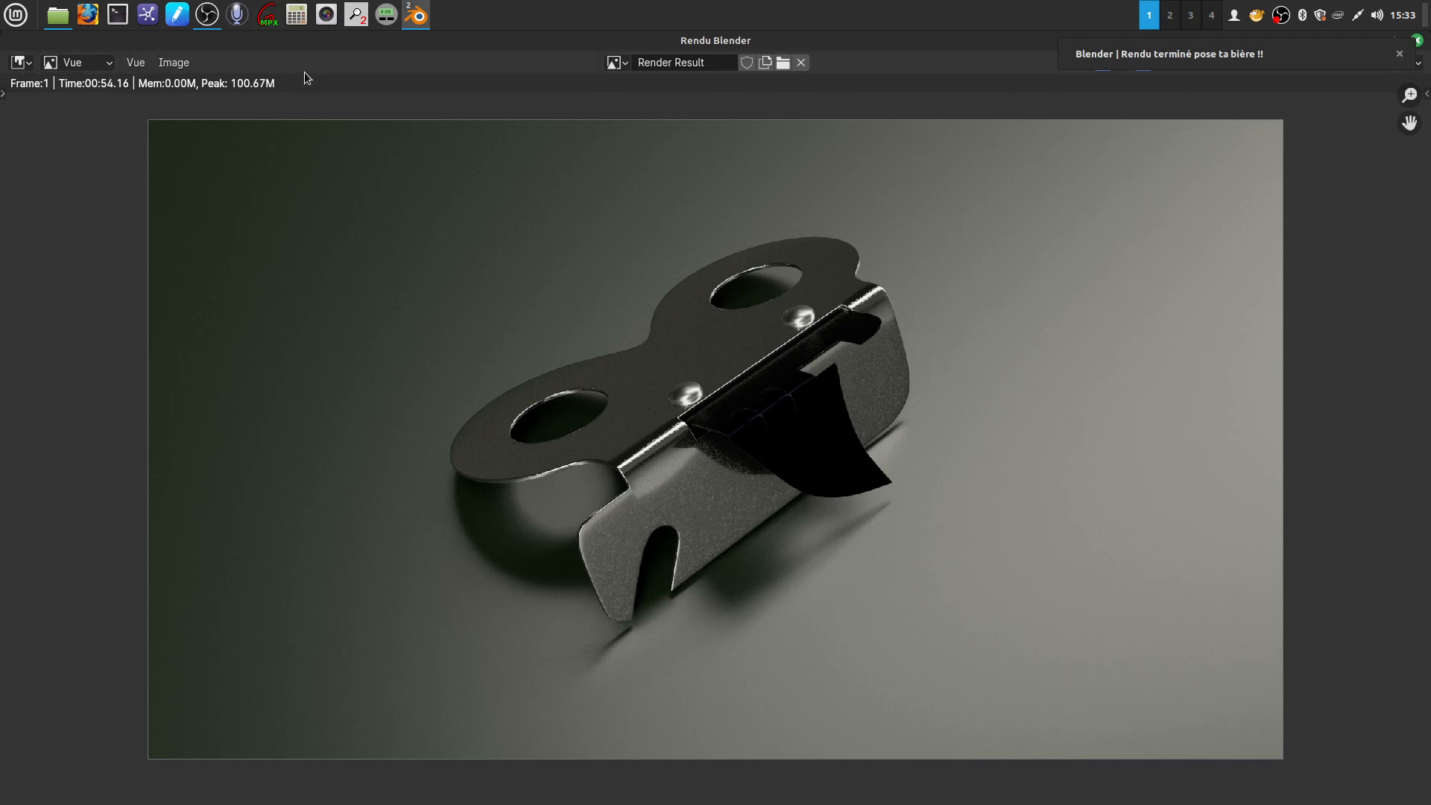
# Enable compositing nodes for the scene and move the Composite node farther from the Calques de rendu node
pyautogui.click(414, 16)
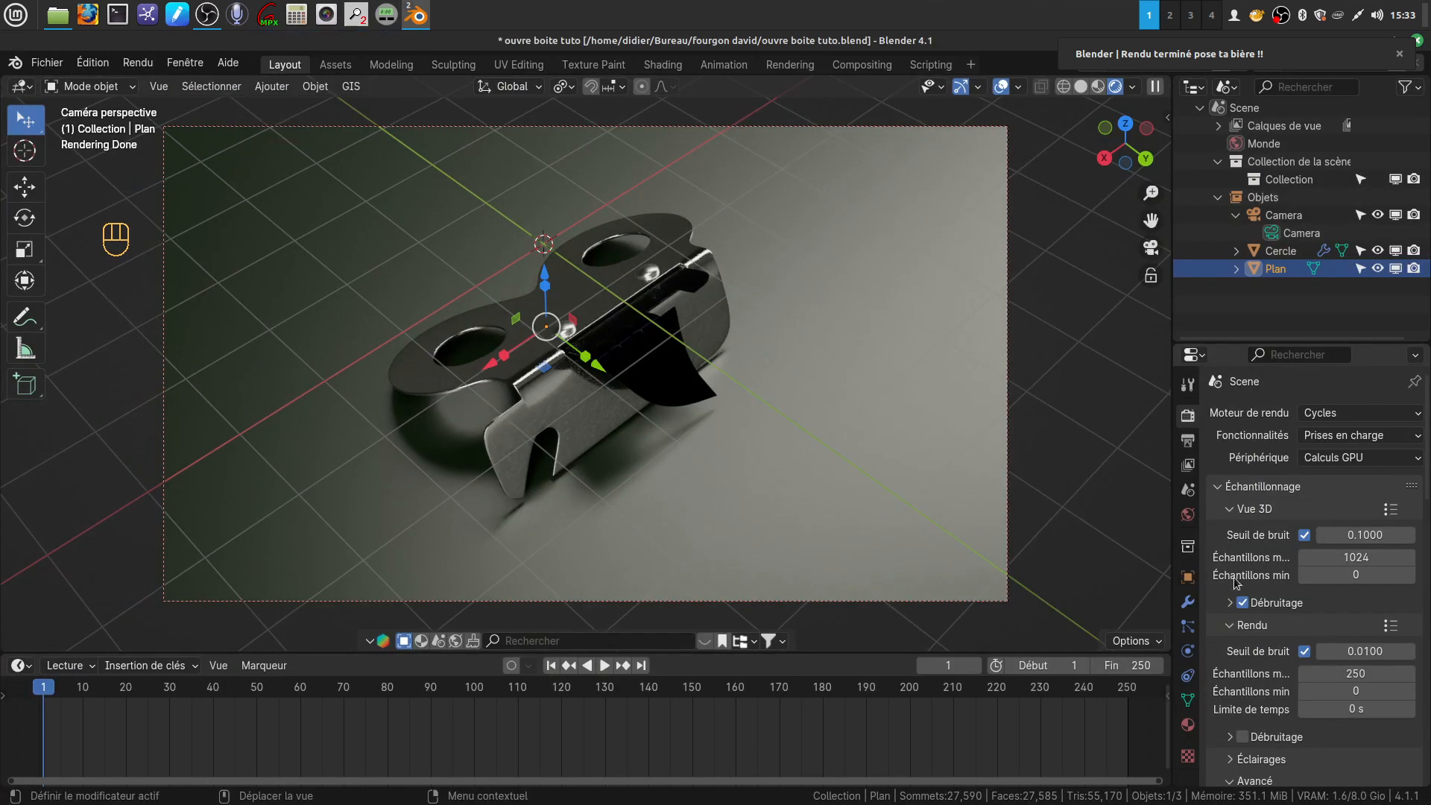
pyautogui.scroll(-2, 1245, 622)
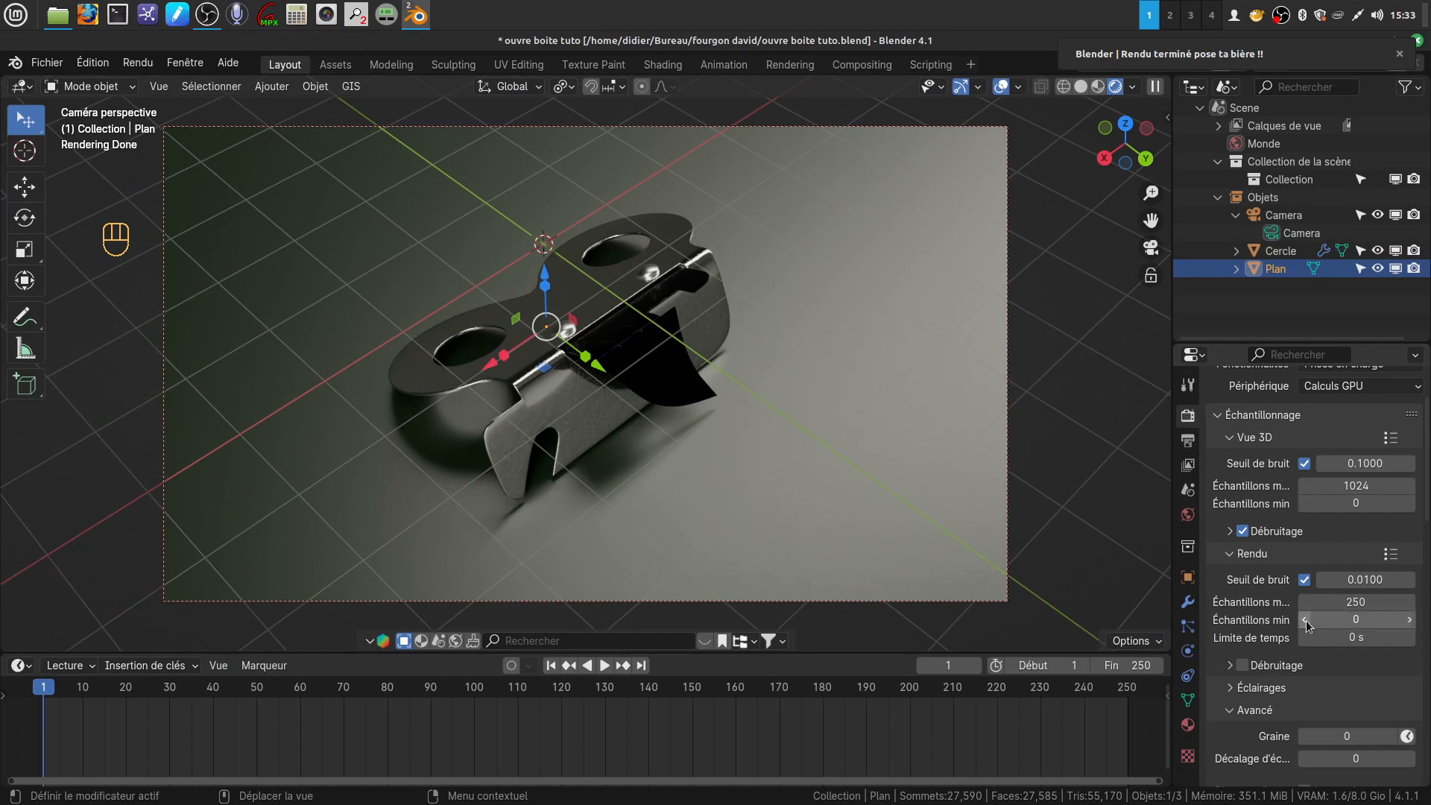
pyautogui.scroll(-1, 1271, 615)
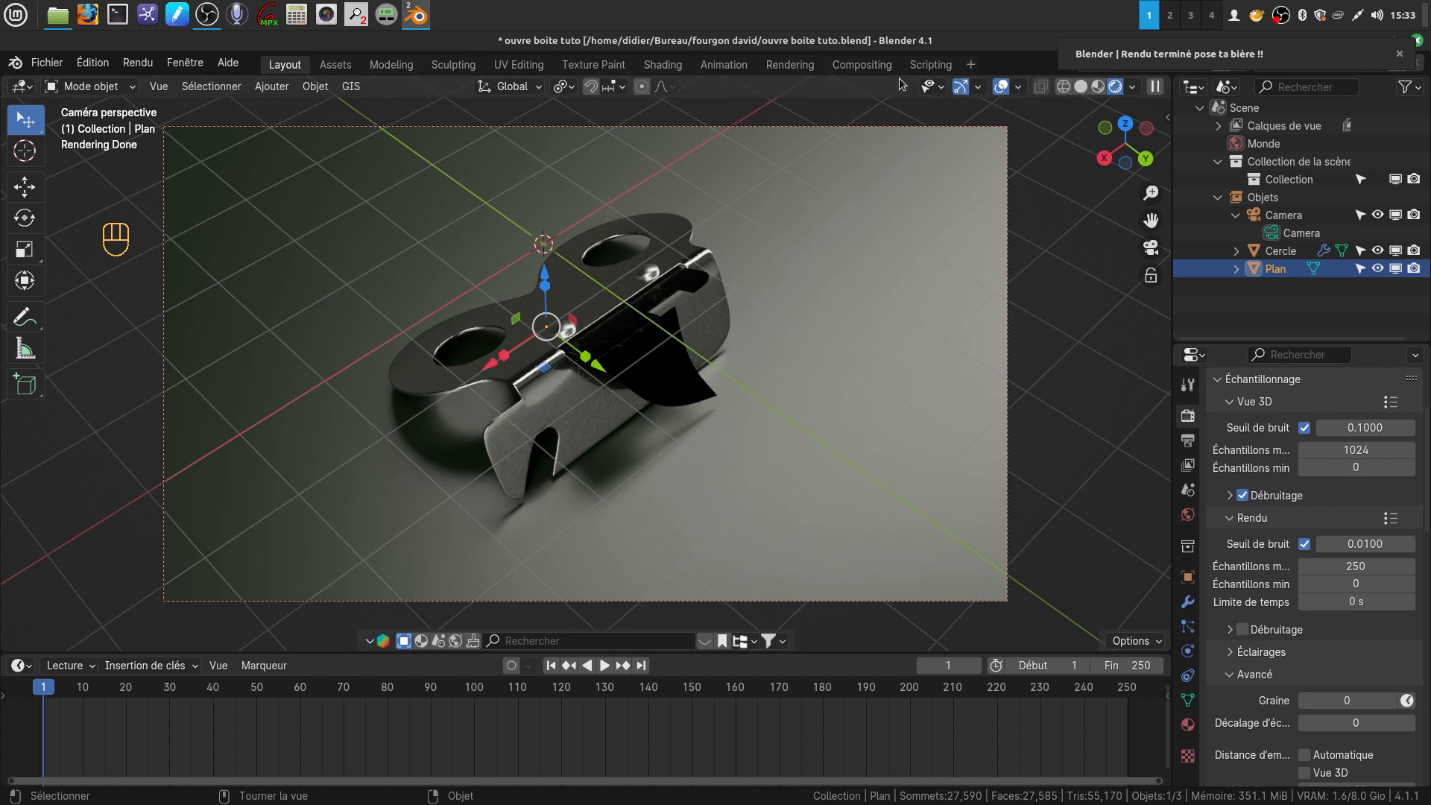
pyautogui.click(860, 66)
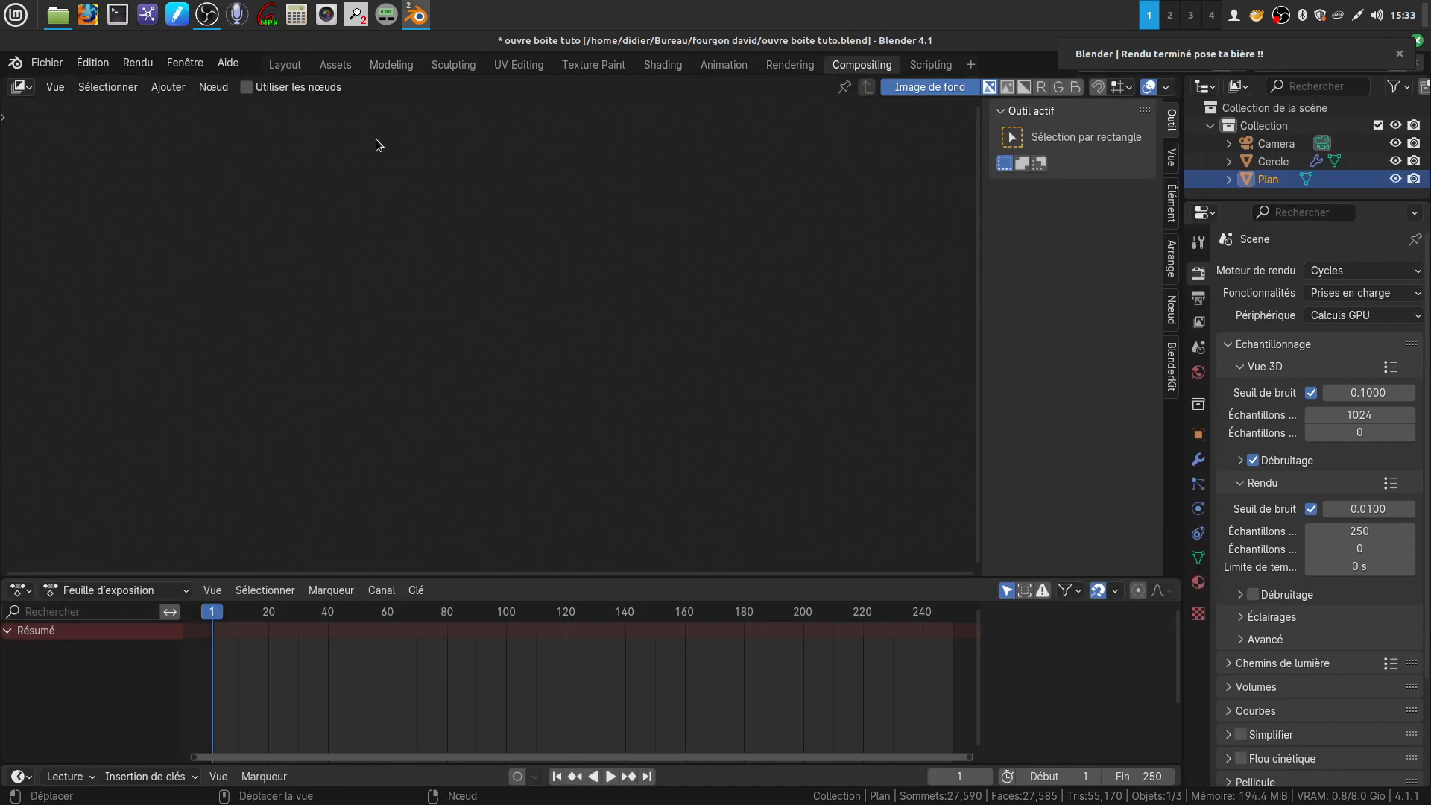
pyautogui.click(247, 87)
pyautogui.moveTo(579, 330); pyautogui.dragTo(851, 315)
pyautogui.click(782, 395)
pyautogui.click(627, 277)
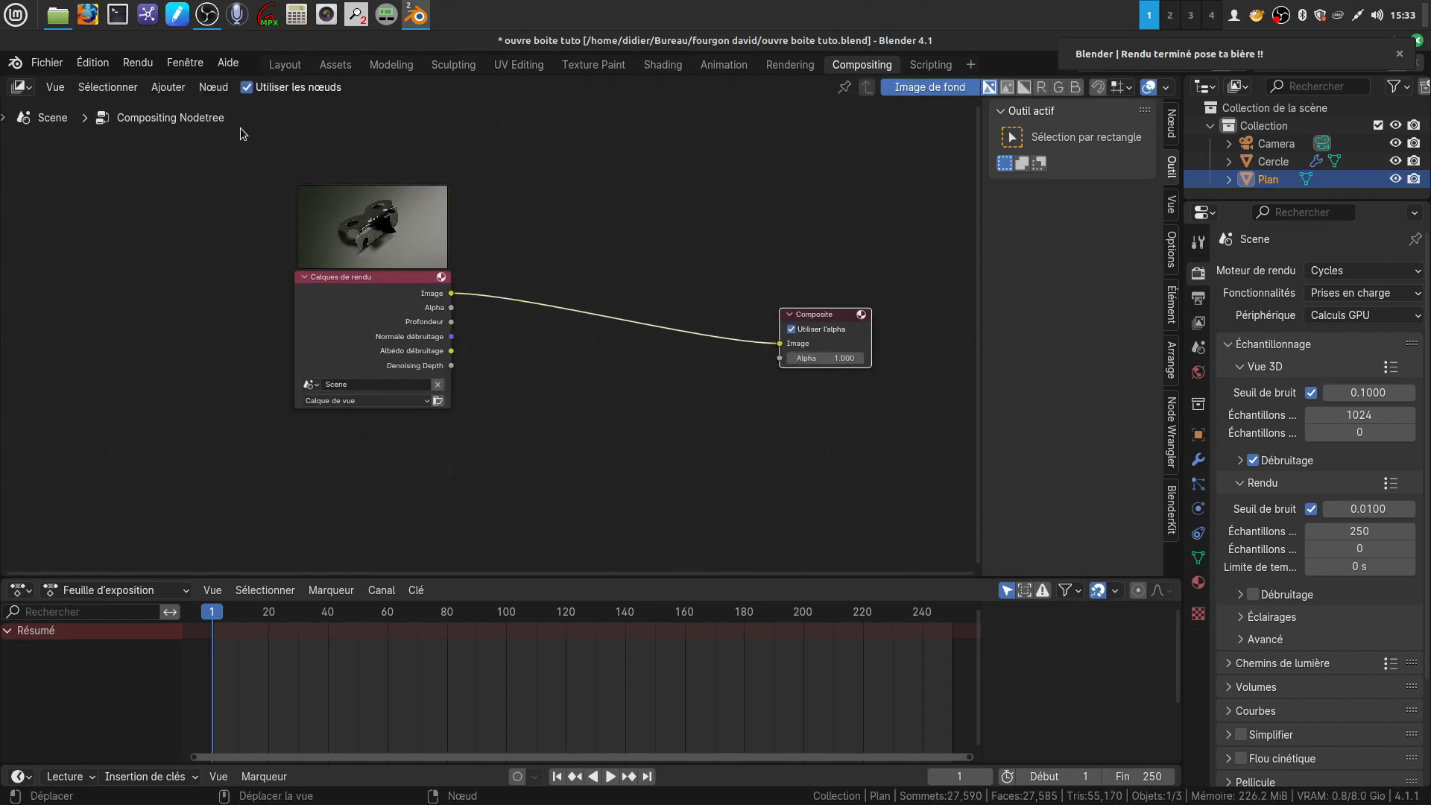
# Insert a Débruitage filter node on the link between the Calques de rendu and Composite nodes
pyautogui.click(168, 88)
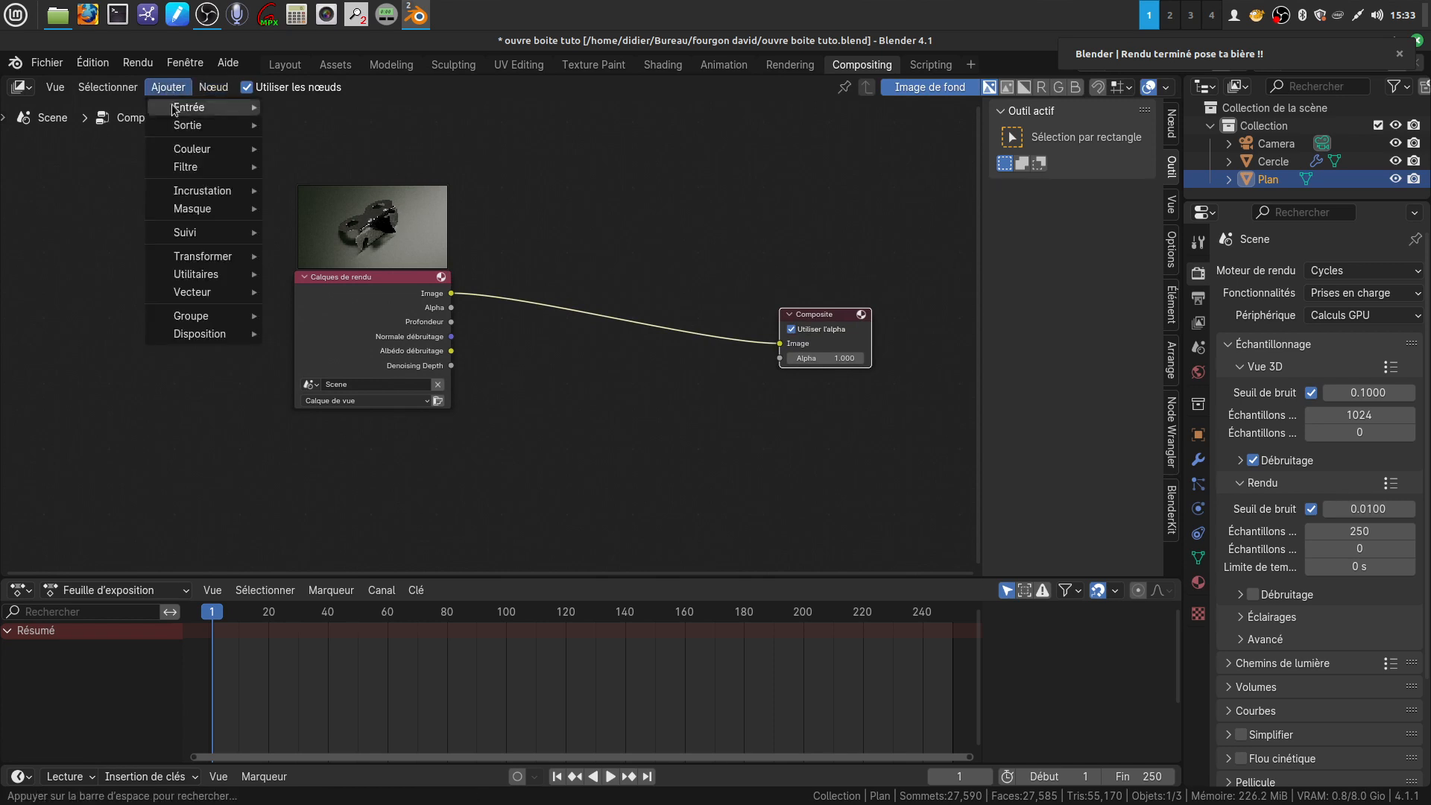
pyautogui.moveTo(202, 167)
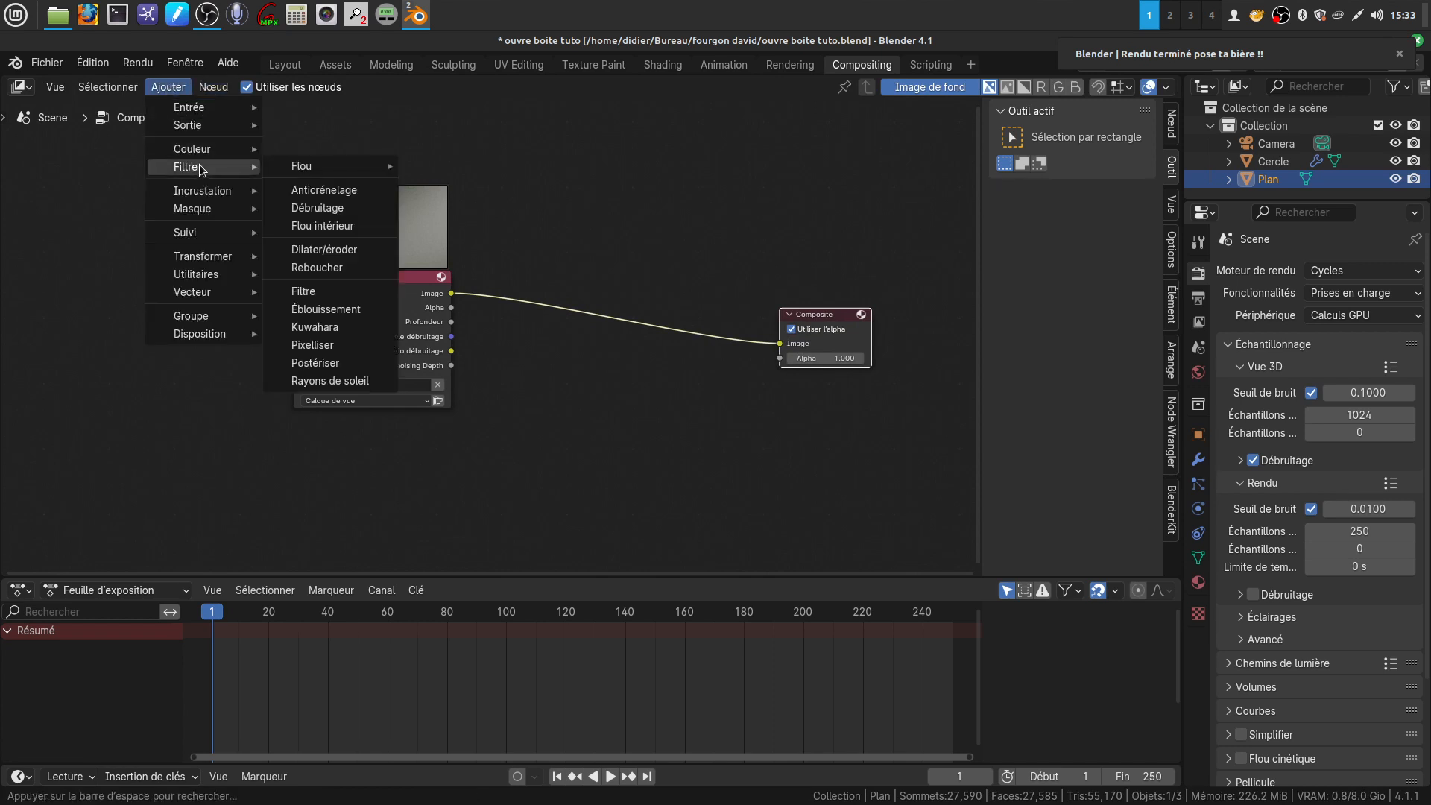
pyautogui.click(317, 208)
pyautogui.click(571, 288)
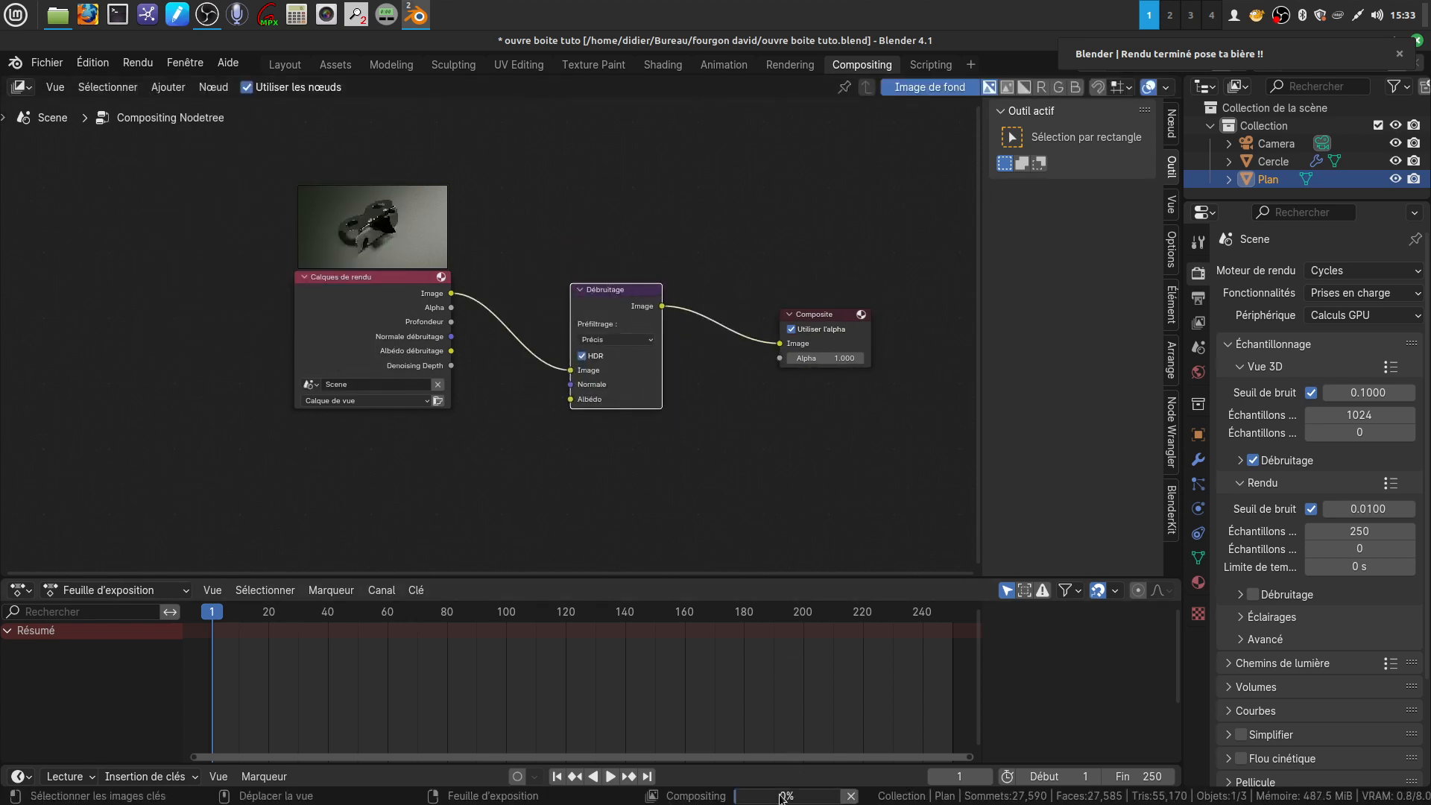
pyautogui.moveTo(784, 797)
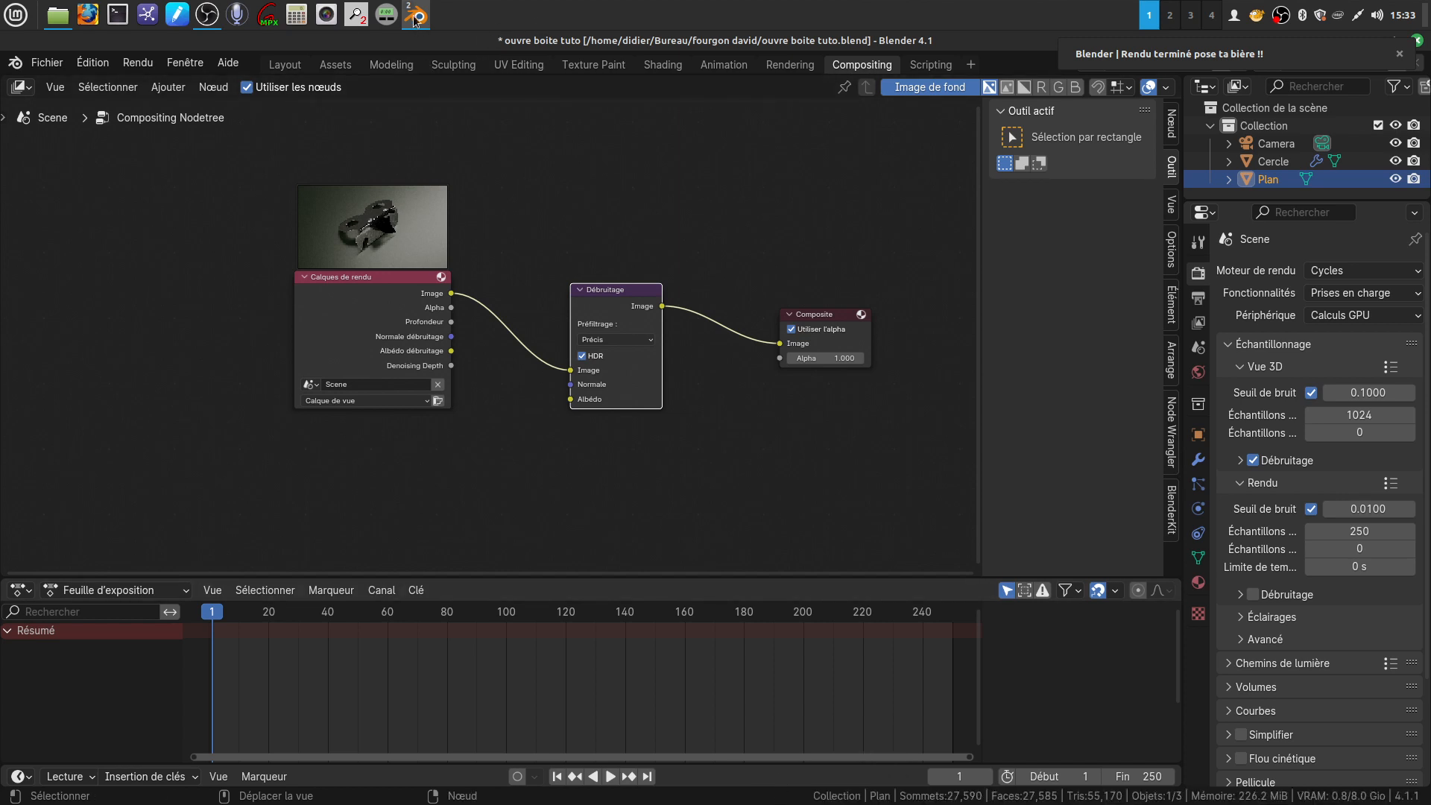
# Save the denoised render result as "ouvre boite.png" in the fourgon david folder, in PNG format with 0% compression
pyautogui.moveTo(415, 15)
pyautogui.click(502, 93)
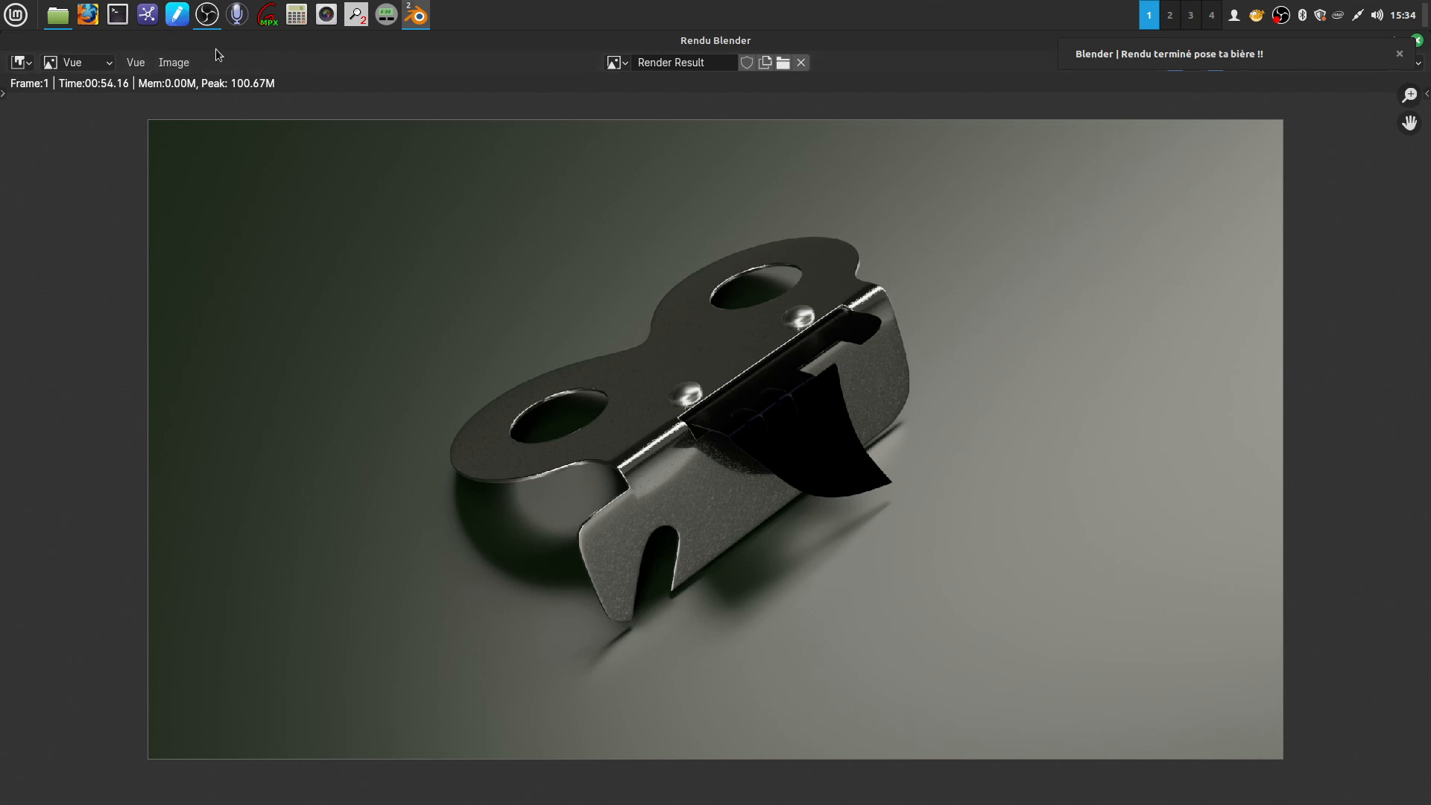
pyautogui.click(186, 65)
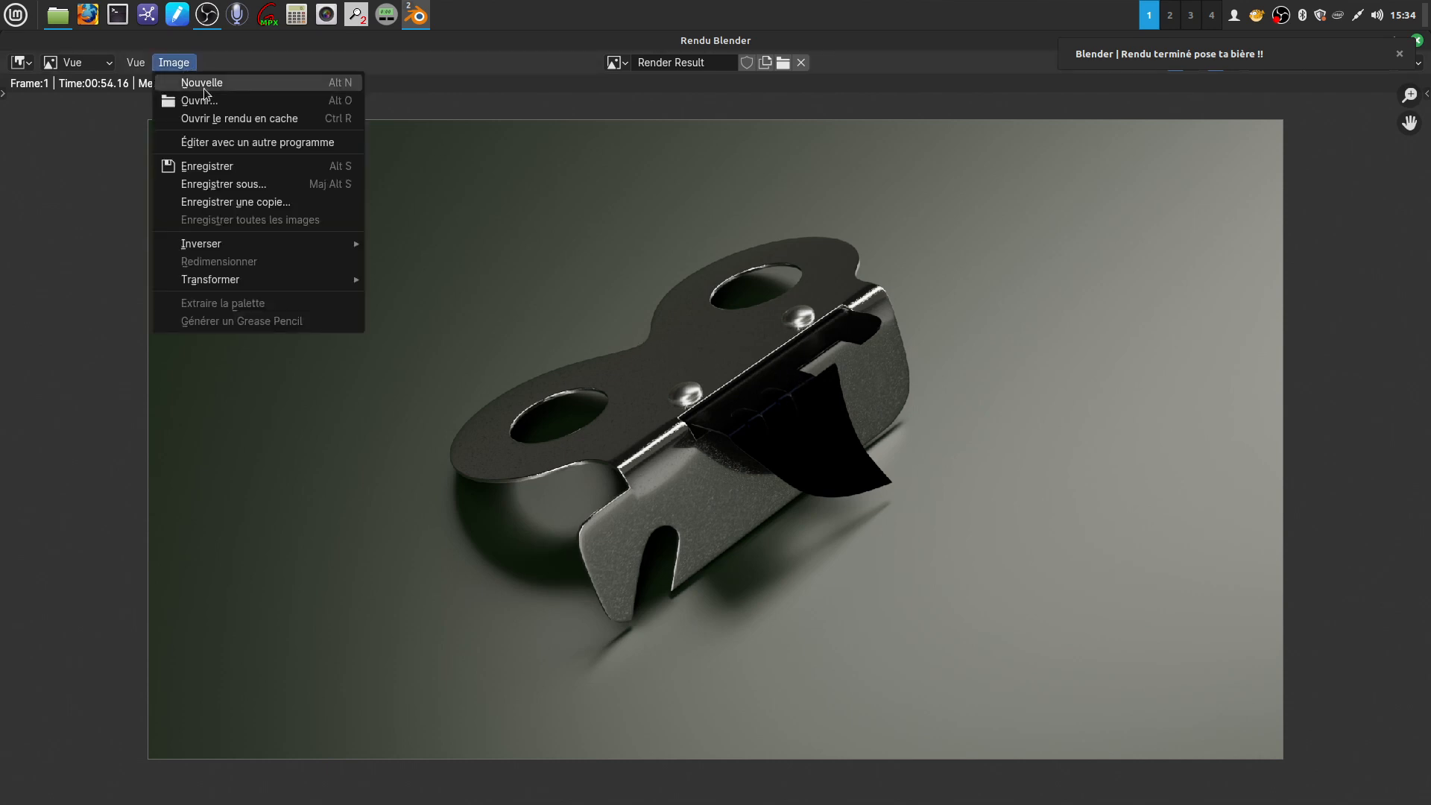
pyautogui.click(224, 184)
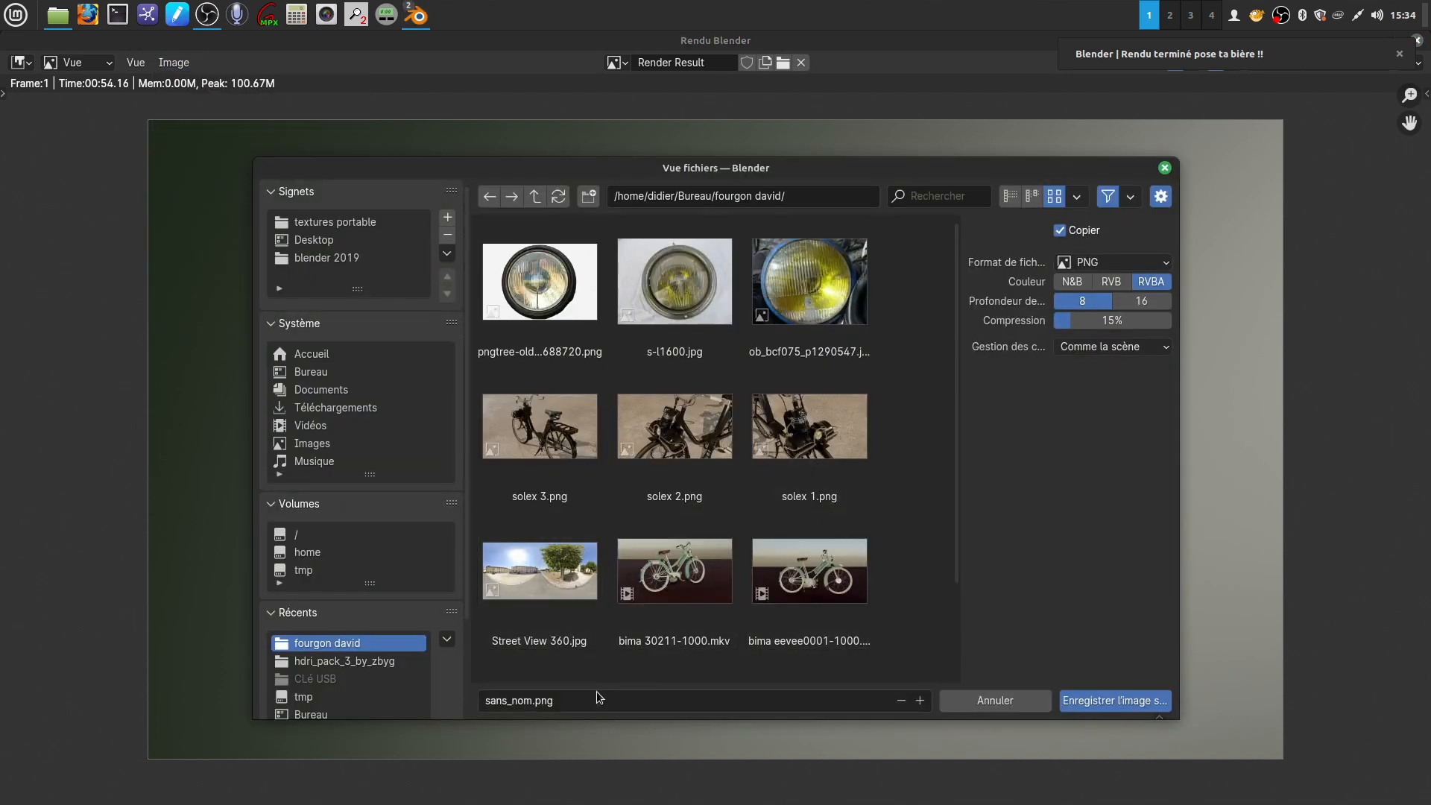
pyautogui.click(534, 703)
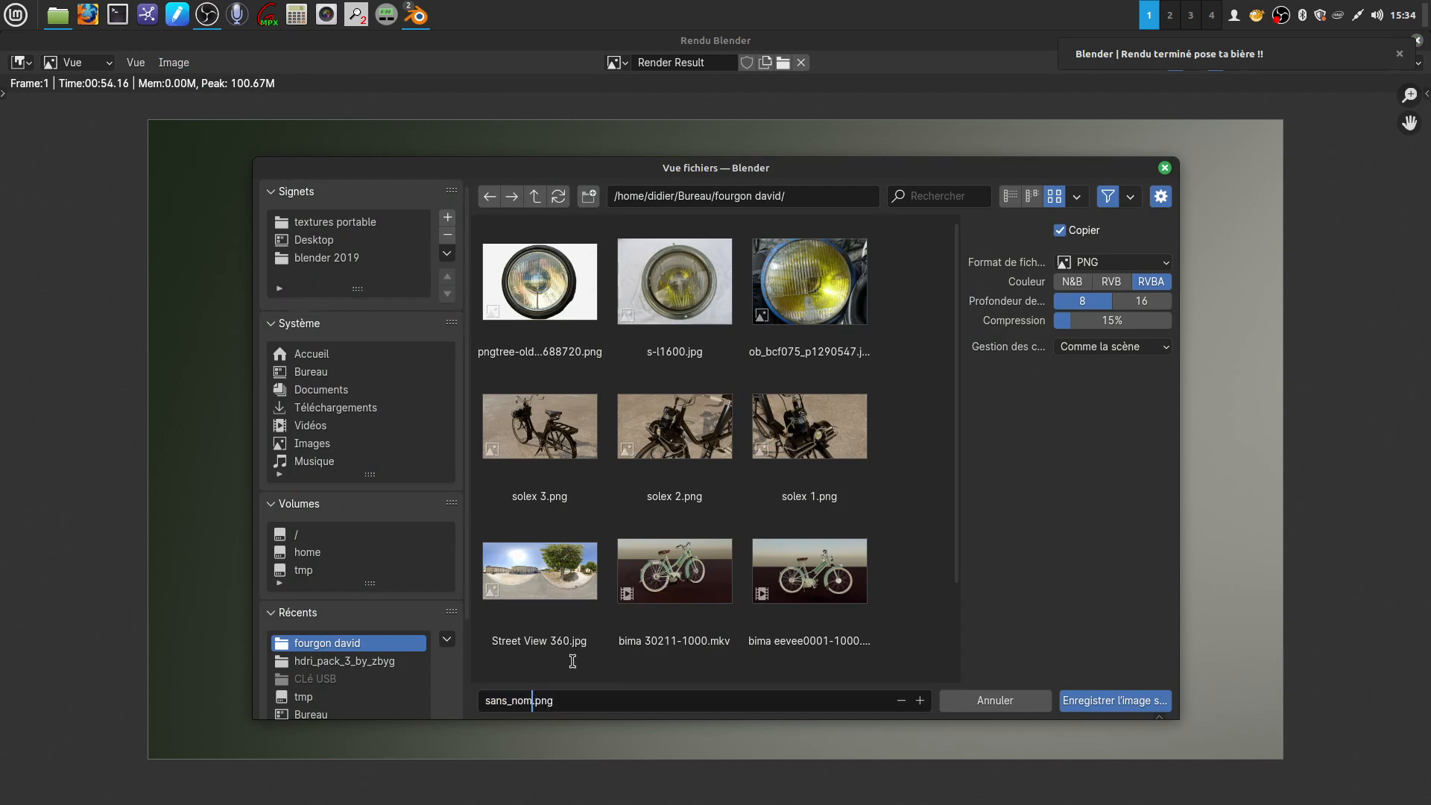
pyautogui.press('BackSpace')
pyautogui.press('BackSpace')
pyautogui.press('BackSpace')
pyautogui.press('BackSpace')
pyautogui.press('BackSpace')
pyautogui.press('BackSpace')
pyautogui.press('BackSpace')
pyautogui.press('BackSpace')
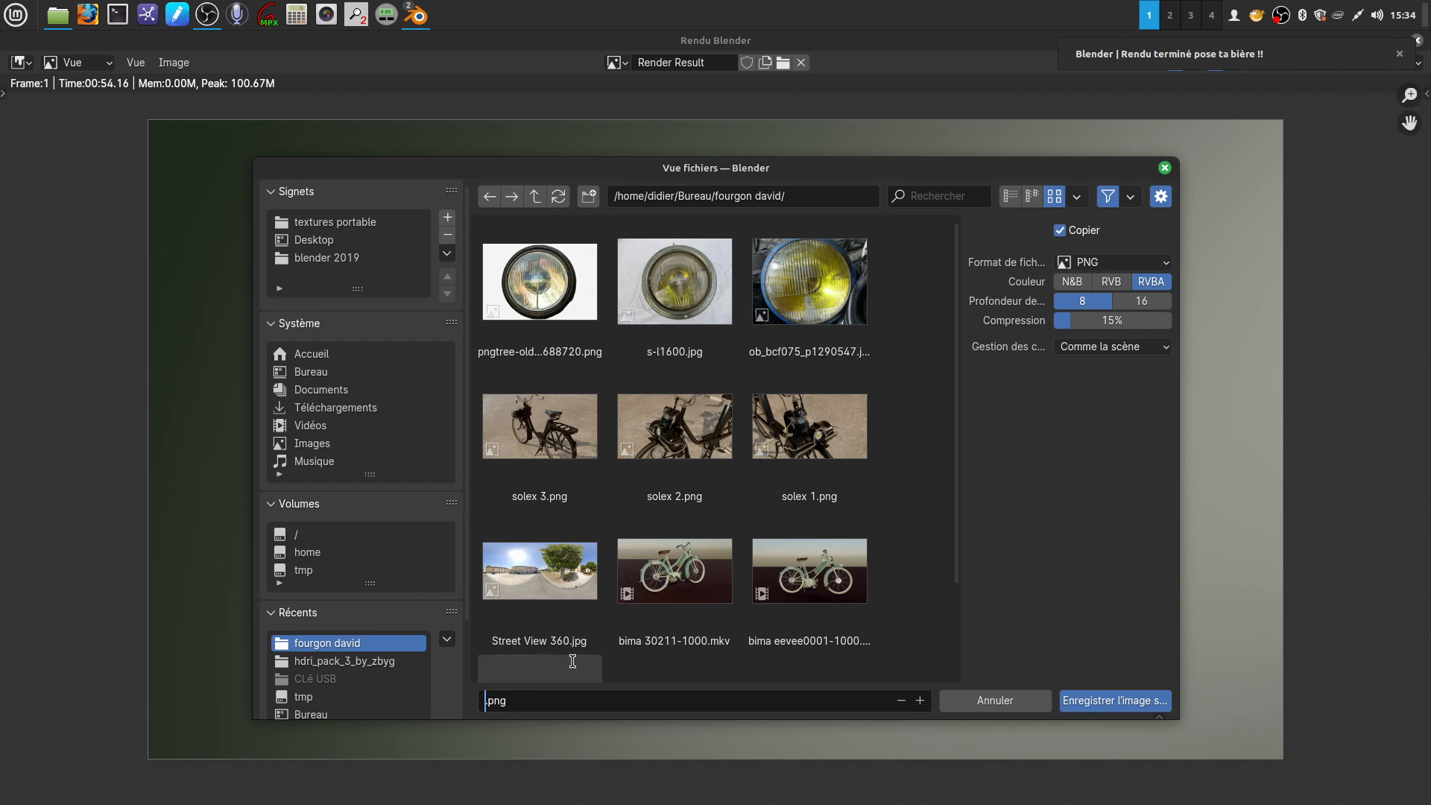
pyautogui.write('ouvre boite')
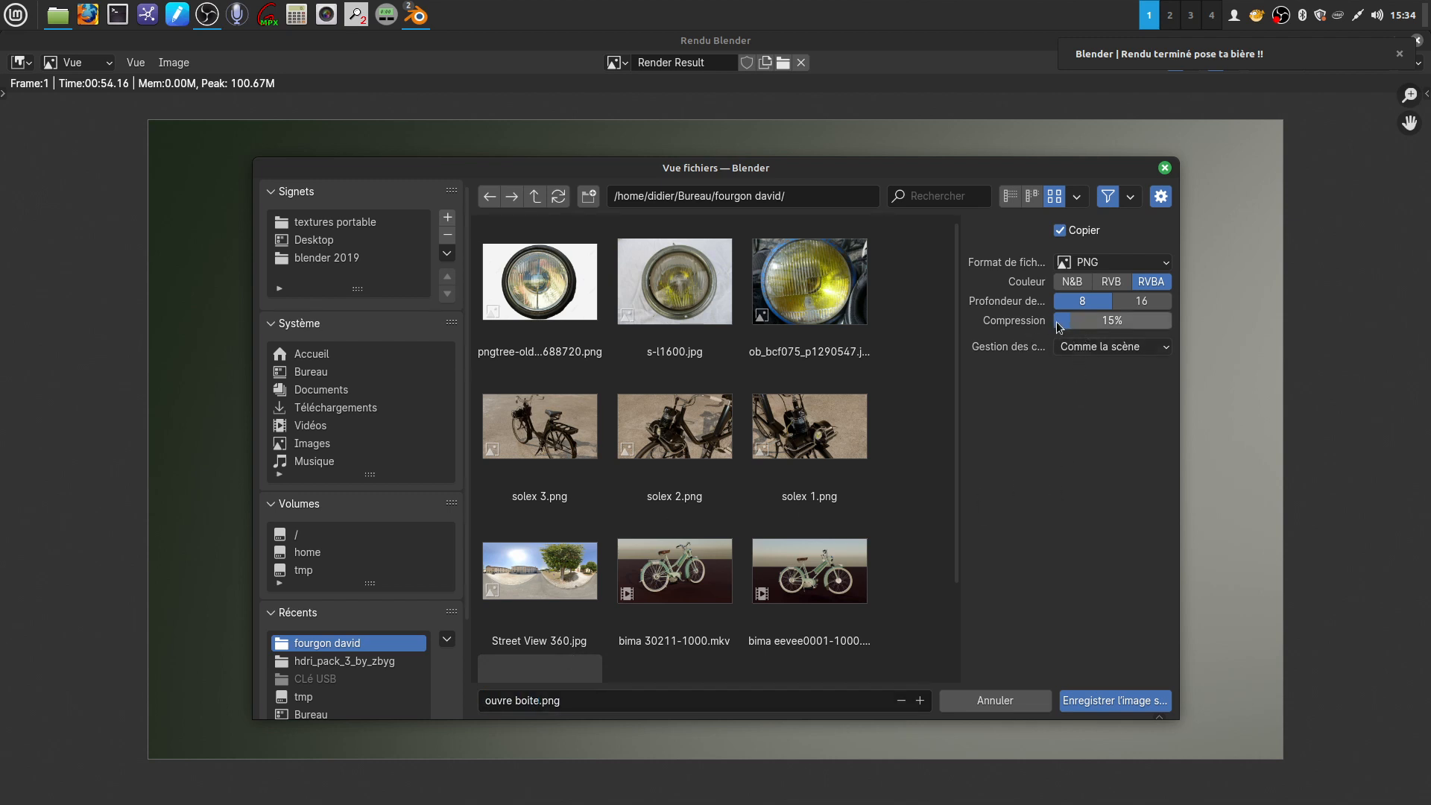
pyautogui.moveTo(1065, 322); pyautogui.dragTo(1050, 321)
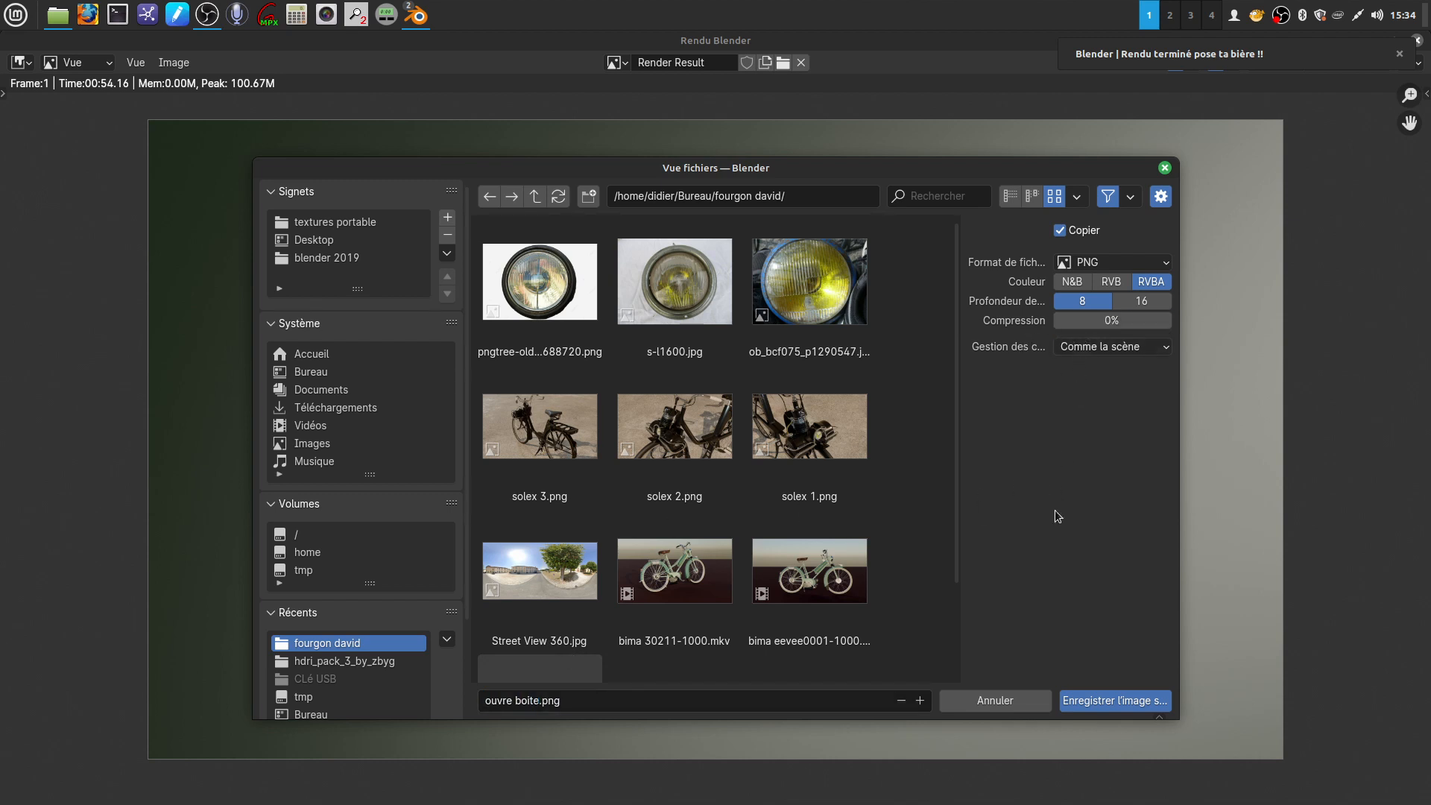
pyautogui.click(1090, 699)
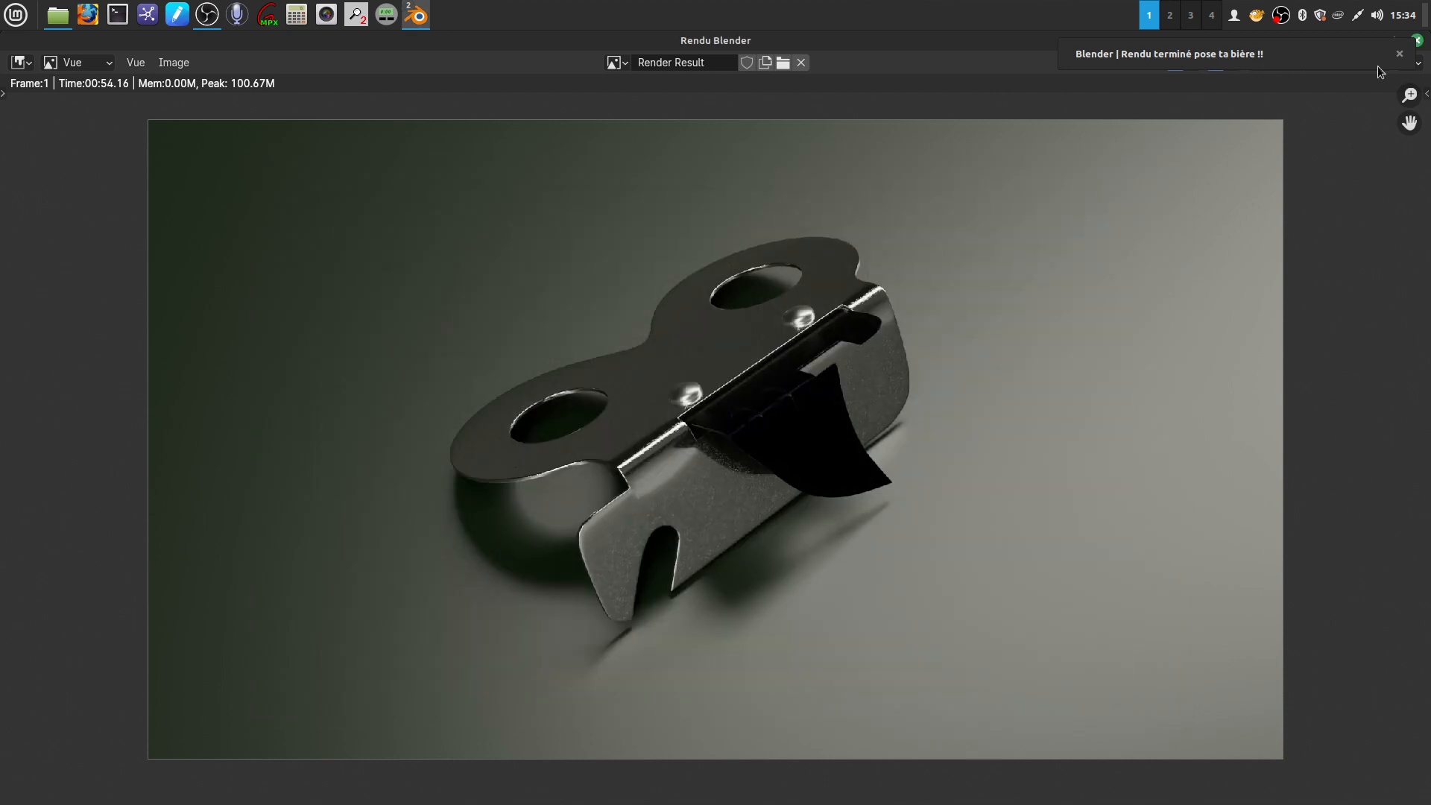
# Close the render result window and set the render engine back to EEVEE in the Layout workspace
pyautogui.click(1399, 54)
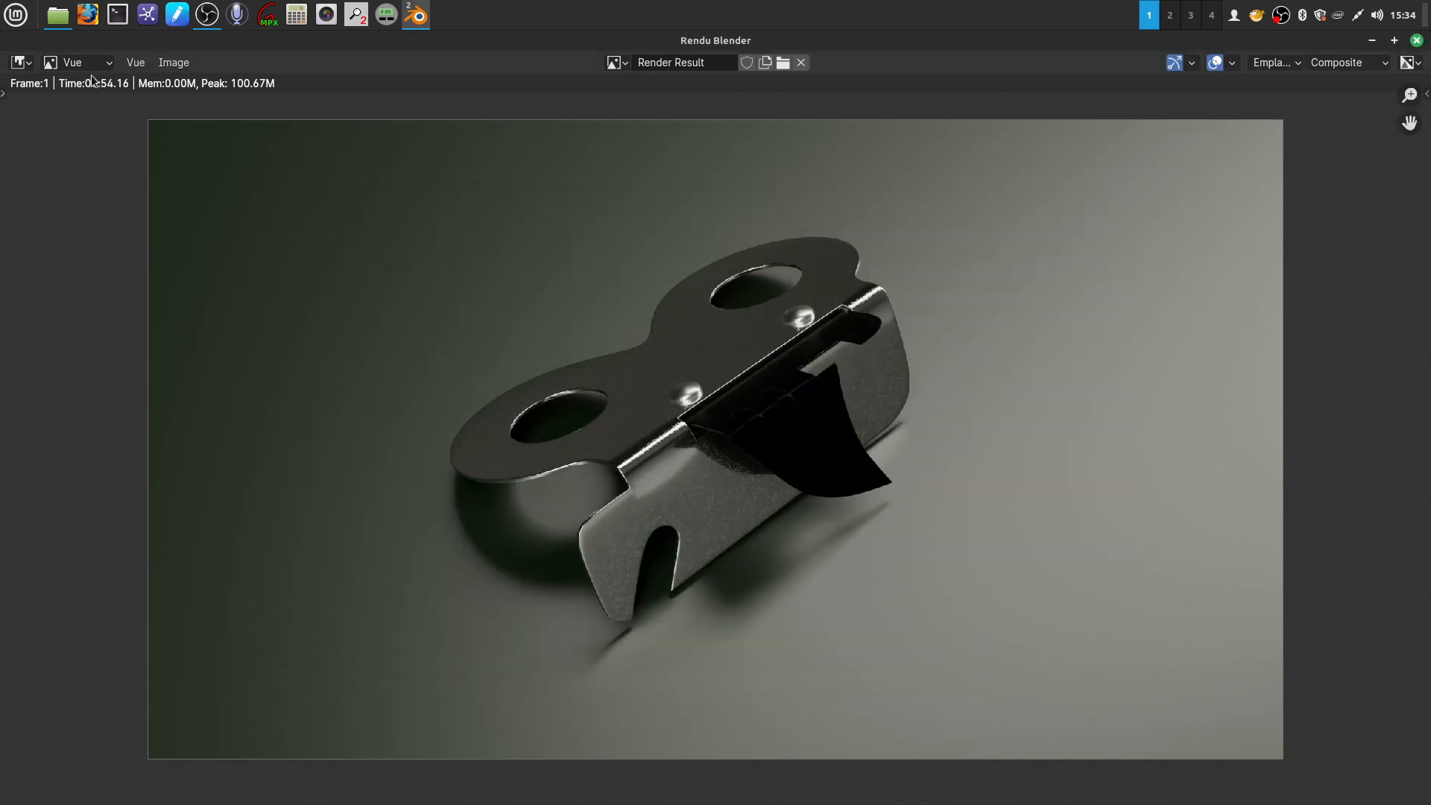
pyautogui.click(1417, 41)
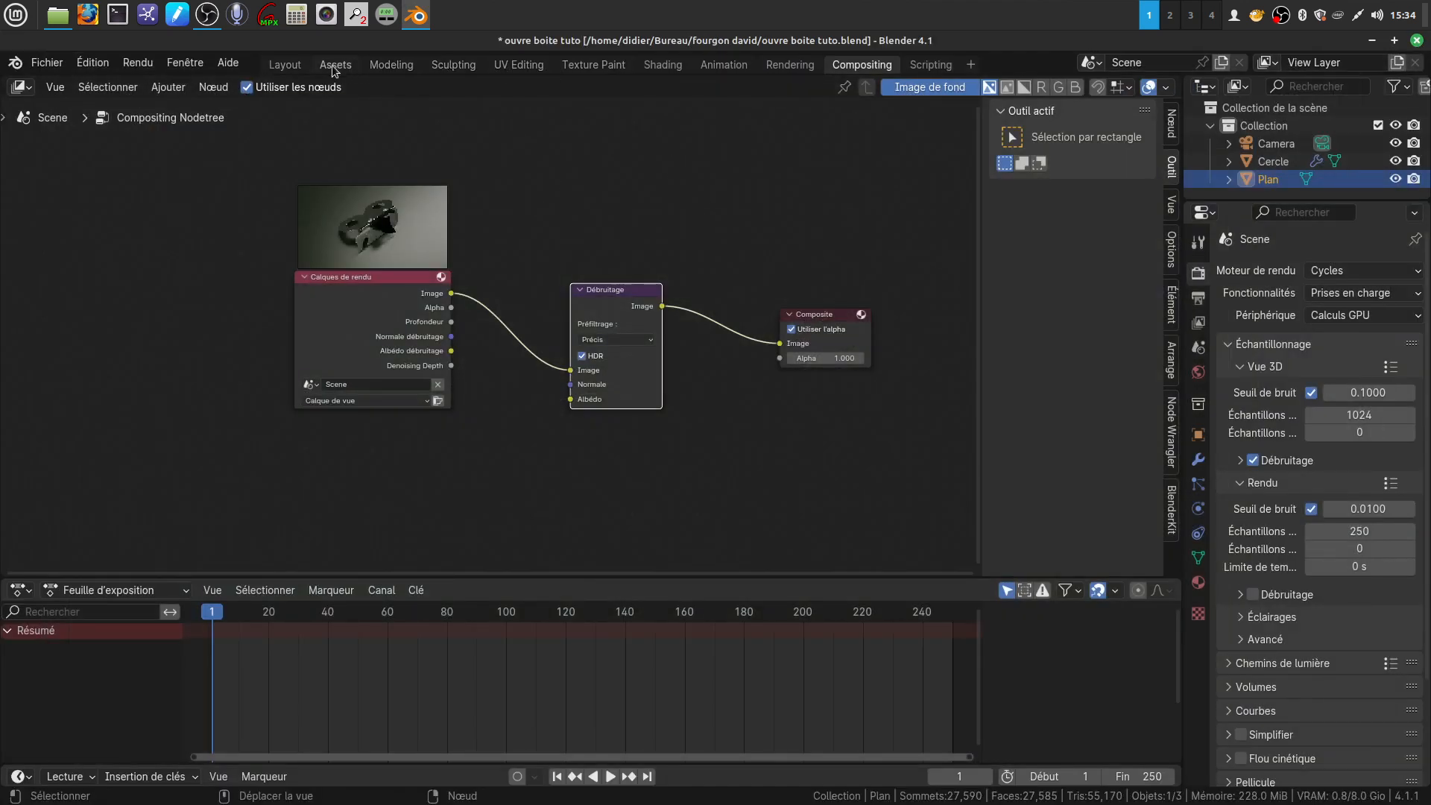
pyautogui.click(285, 65)
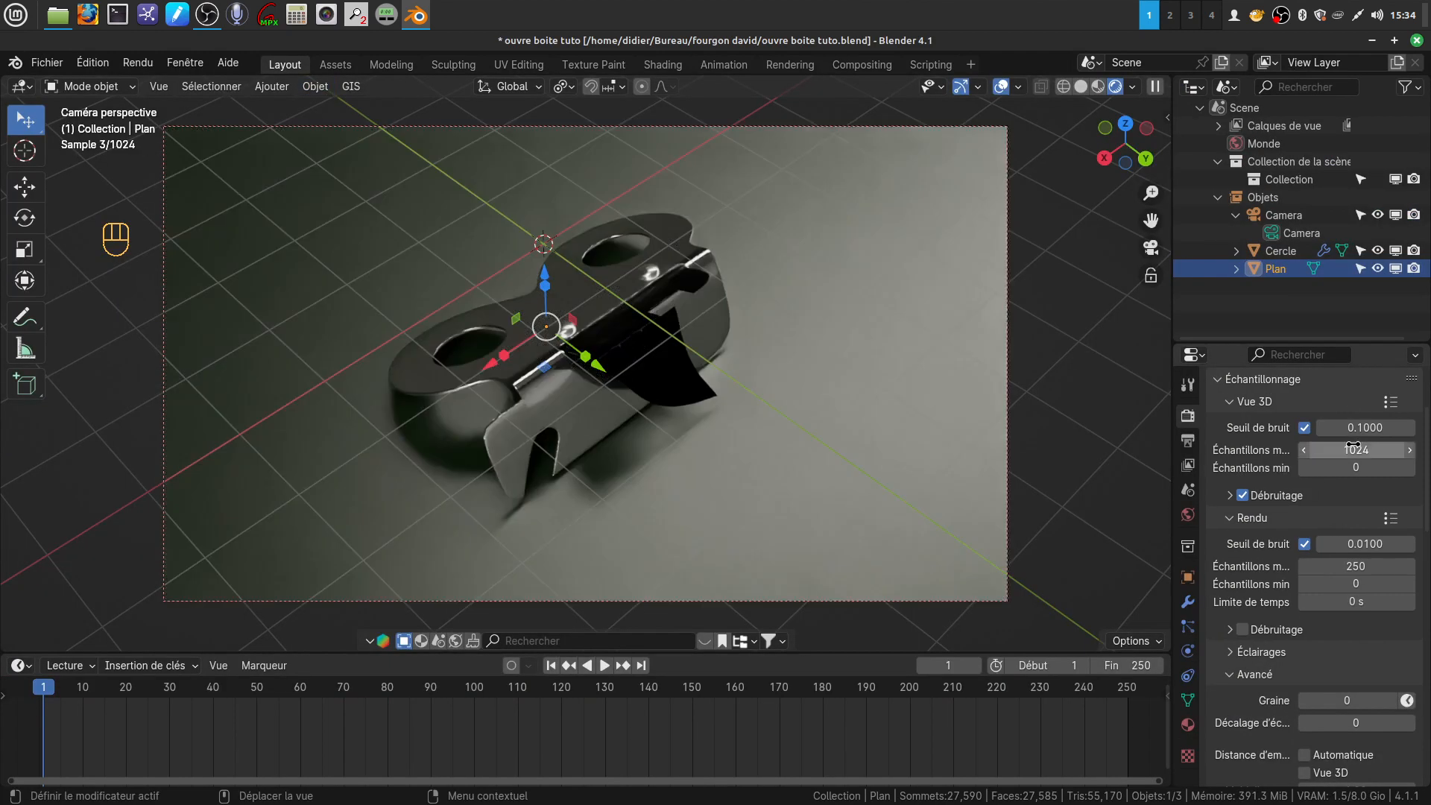
pyautogui.click(1353, 413)
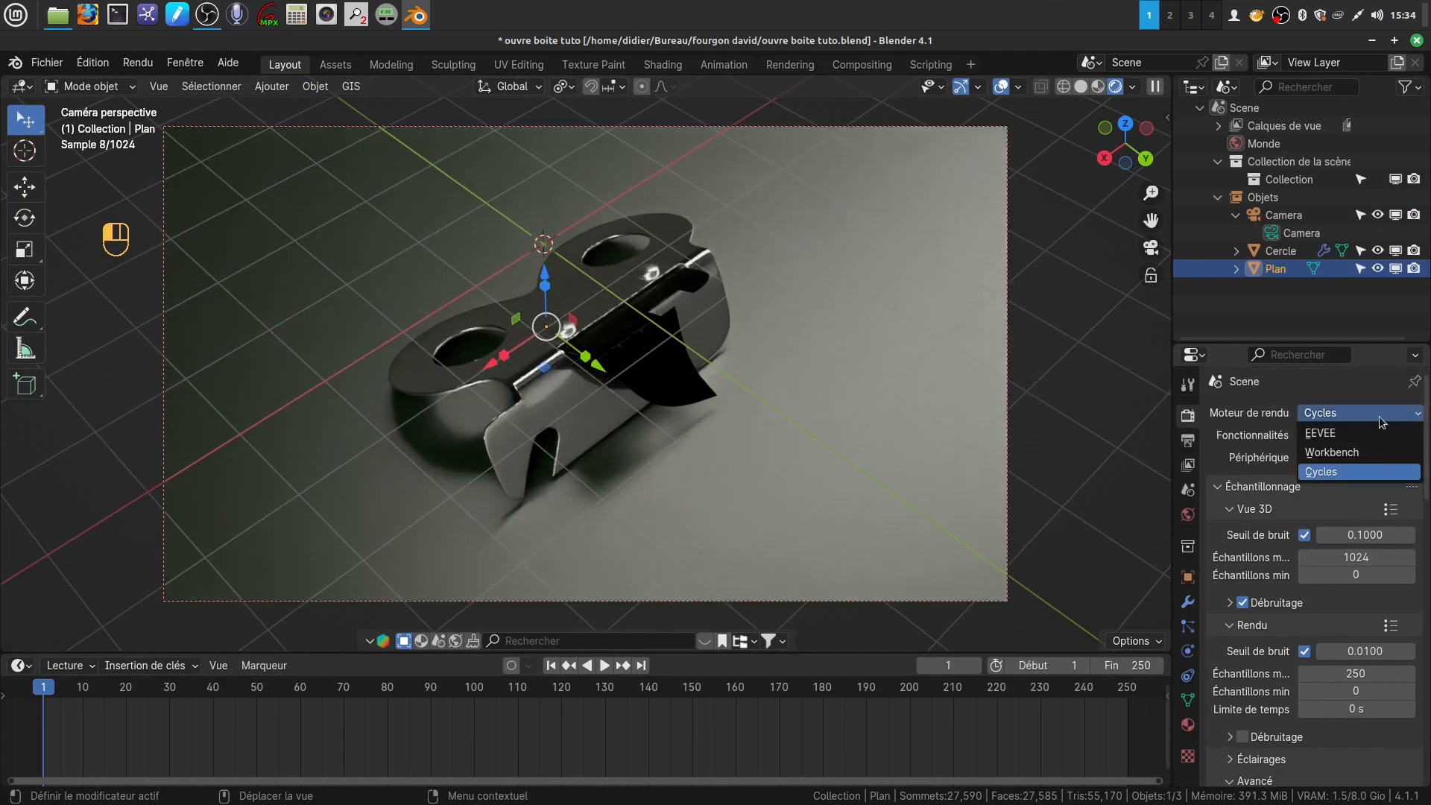
pyautogui.click(1351, 432)
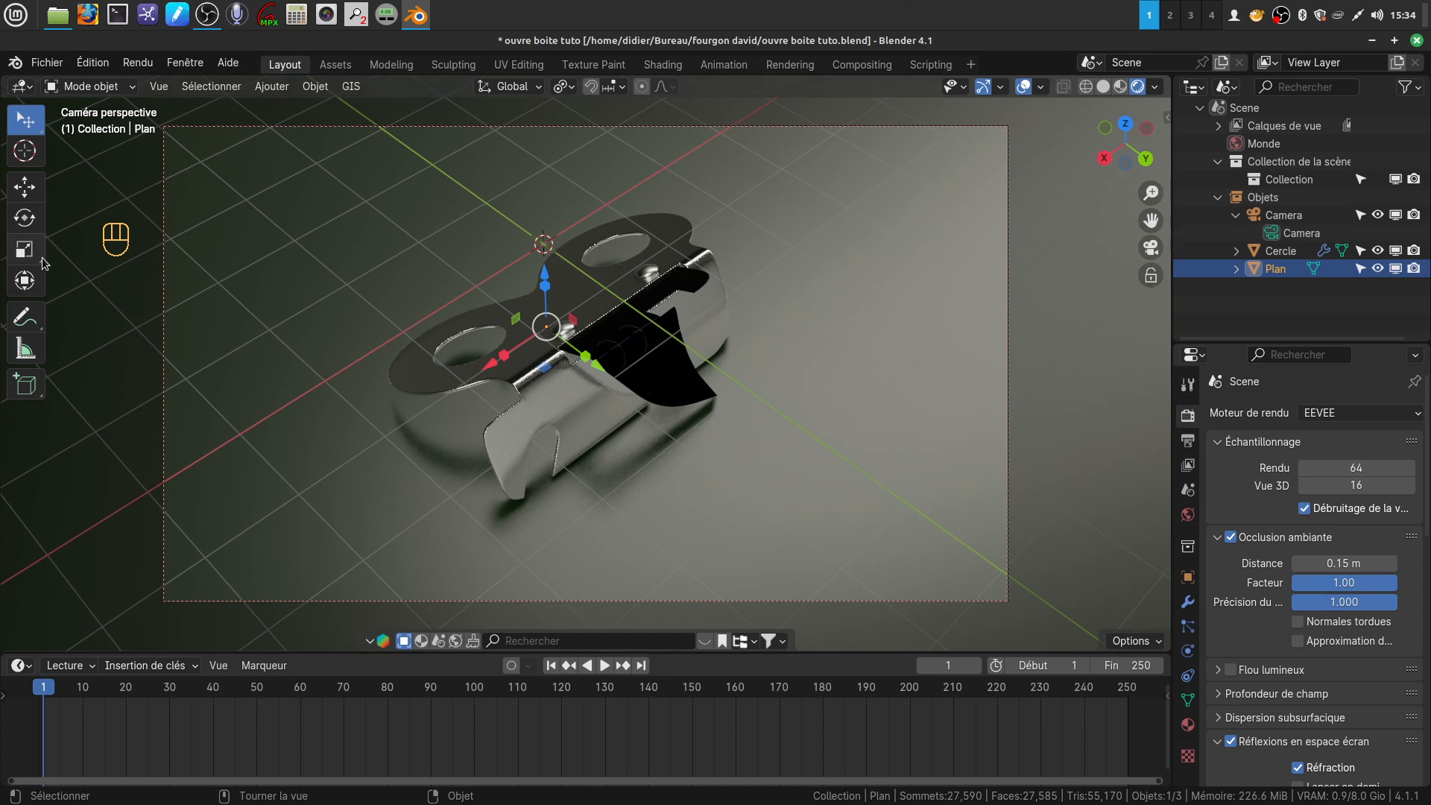
# Save the blend file under its existing name and close Blender
pyautogui.click(46, 63)
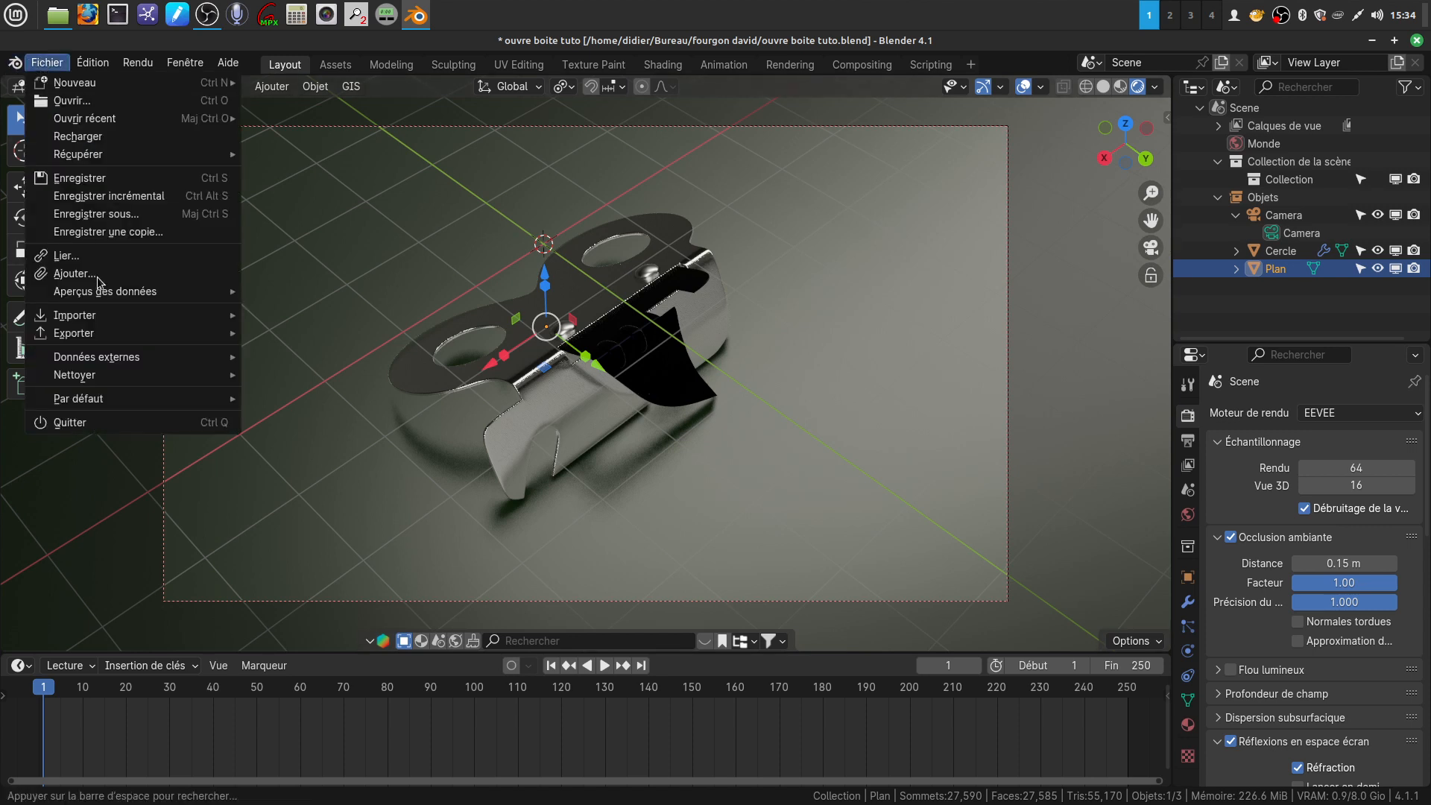
pyautogui.click(79, 178)
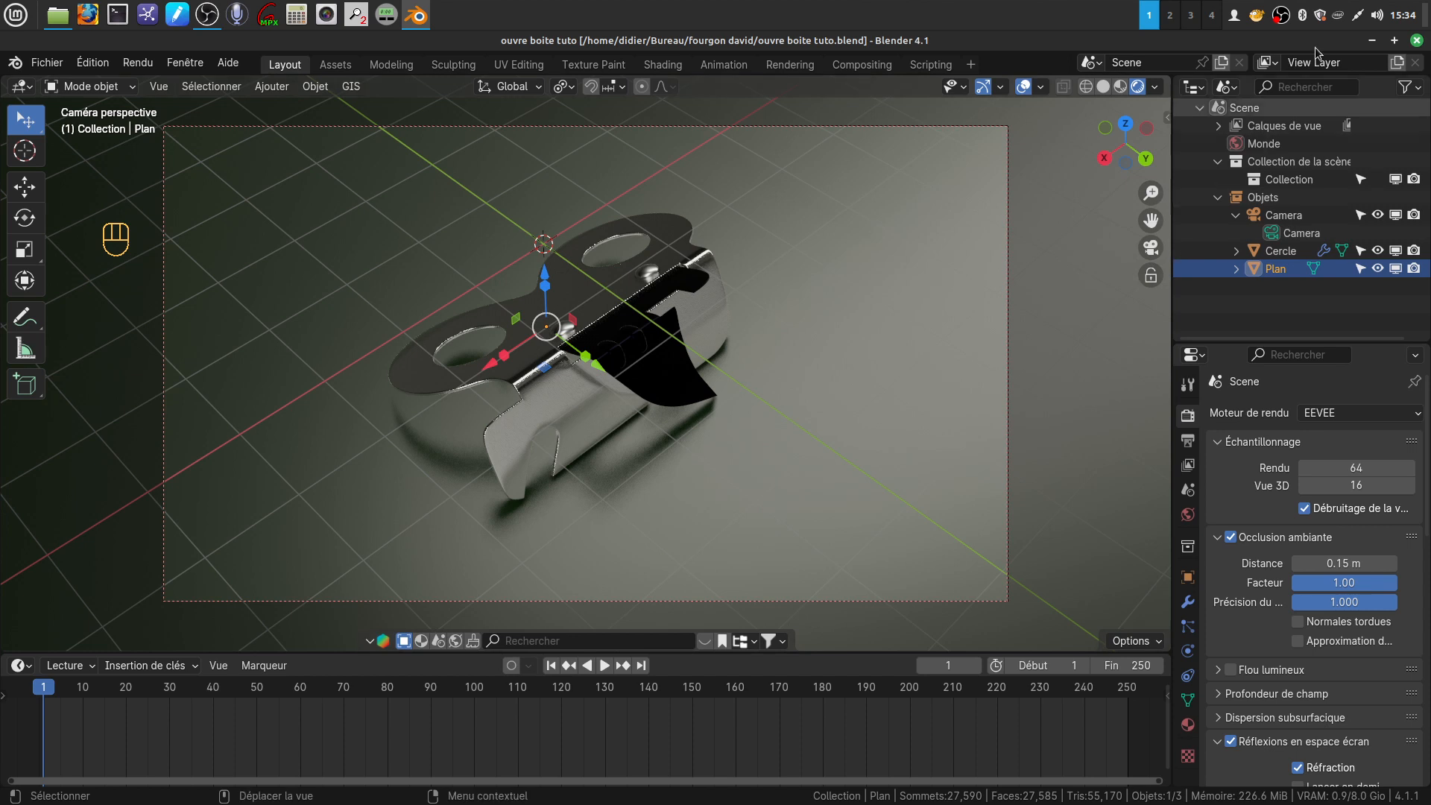
pyautogui.click(1417, 41)
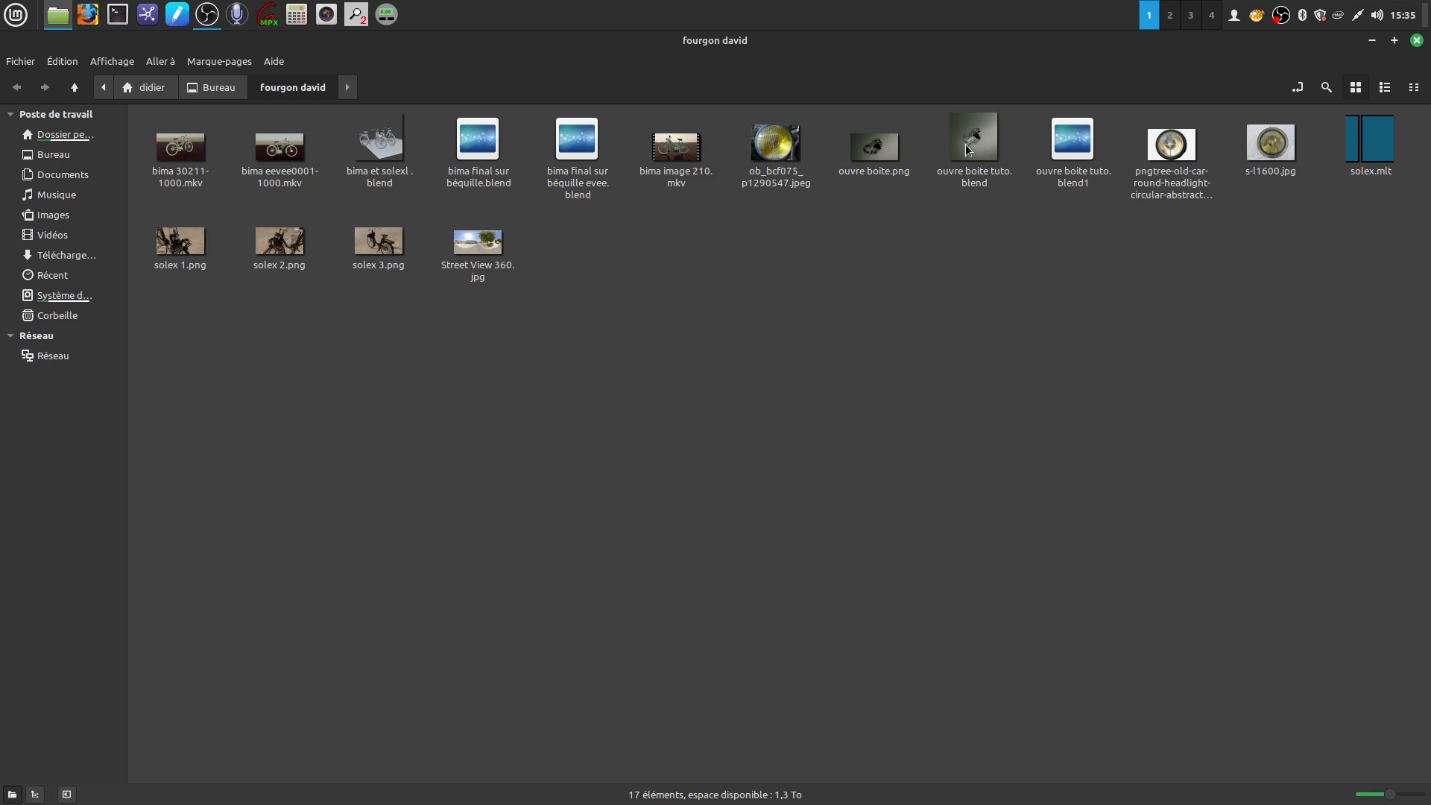
# Open "ouvre boite.png" from the file manager in the image viewer and examine the render up close
pyautogui.doubleClick(892, 147)
pyautogui.scroll(7, 958, 370)
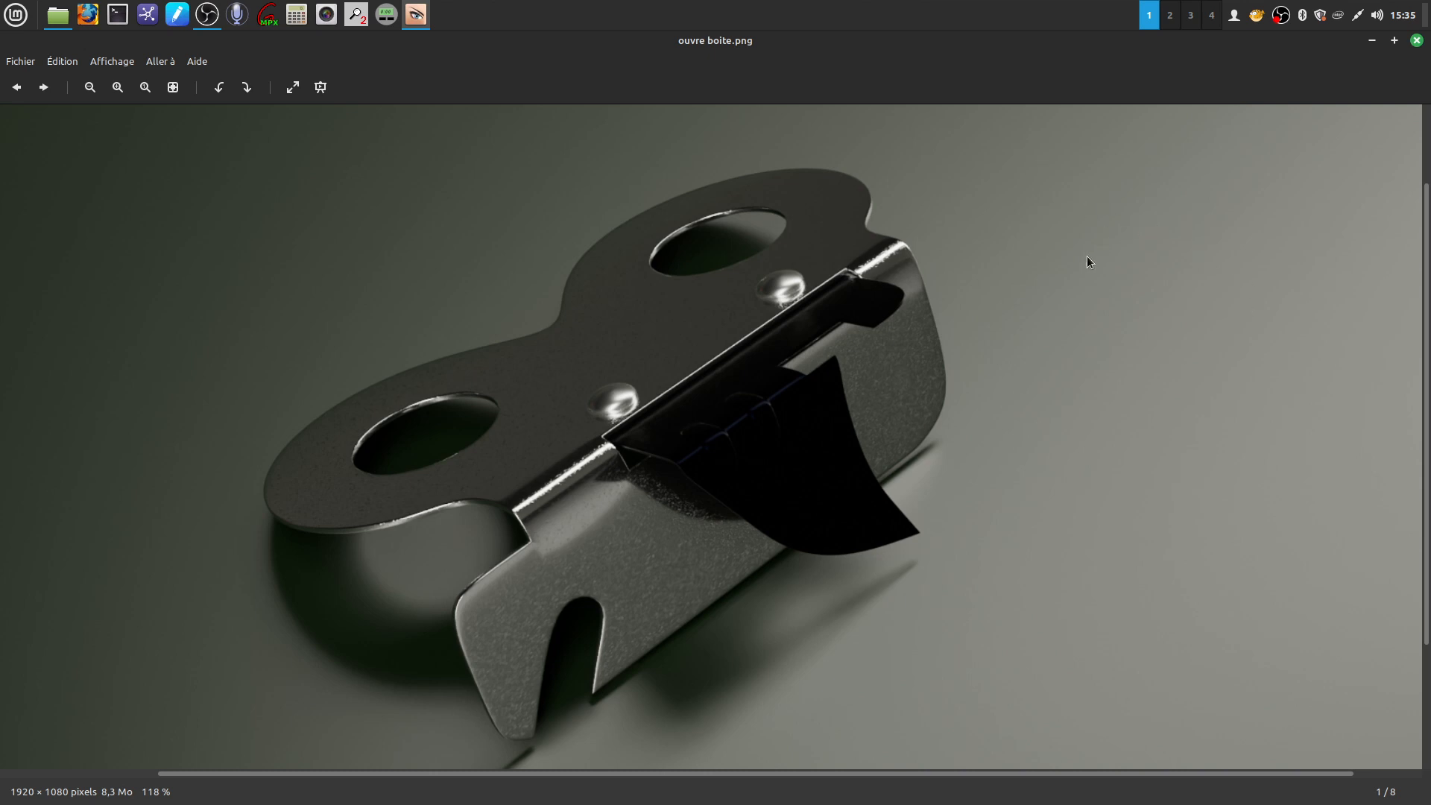
pyautogui.rightClick(1280, 15)
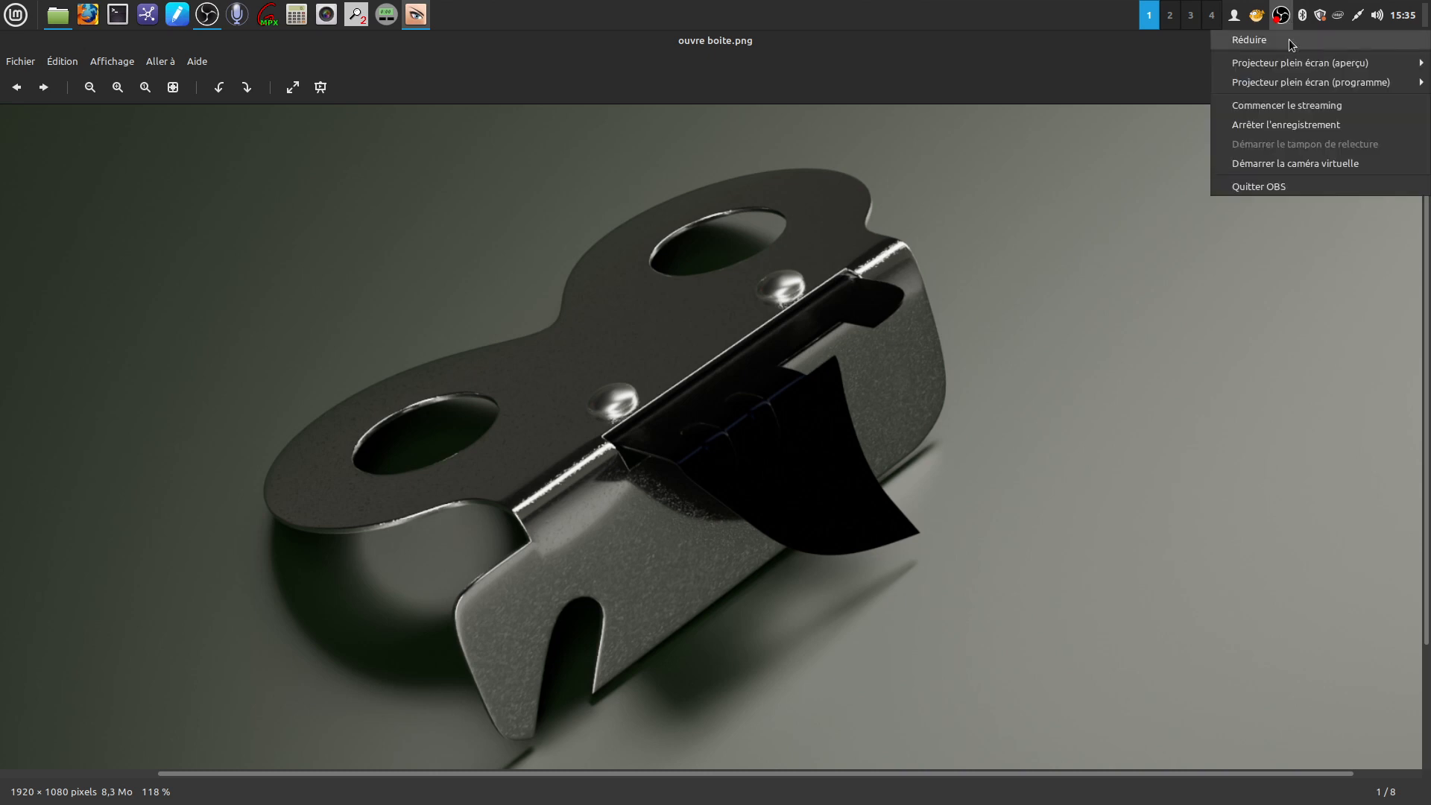